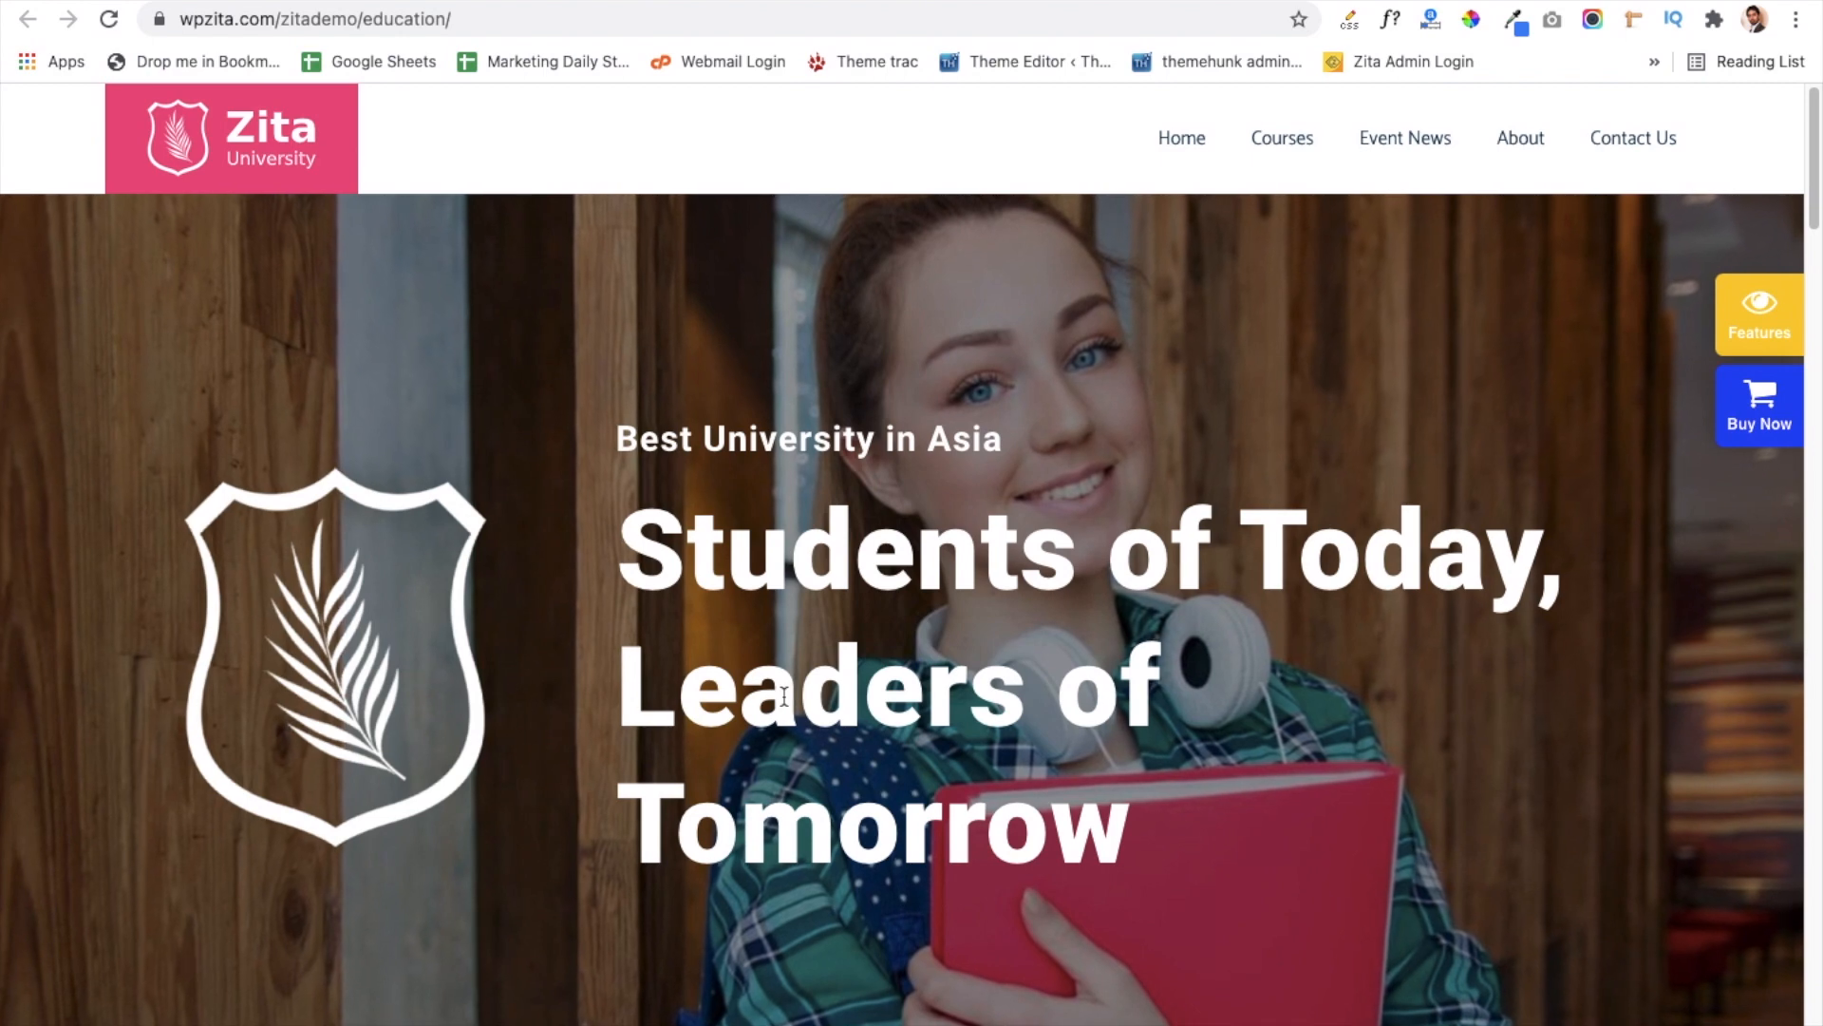
Step: Examine the Zita University demo homepage from the hero banner through the About, How We Educate, Admissions Open and Academics sections
{"action": "scroll", "coordinate": [784, 703], "scroll_direction": "down", "scroll_amount": 3}
{"action": "scroll", "coordinate": [784, 703], "scroll_direction": "down", "scroll_amount": 4}
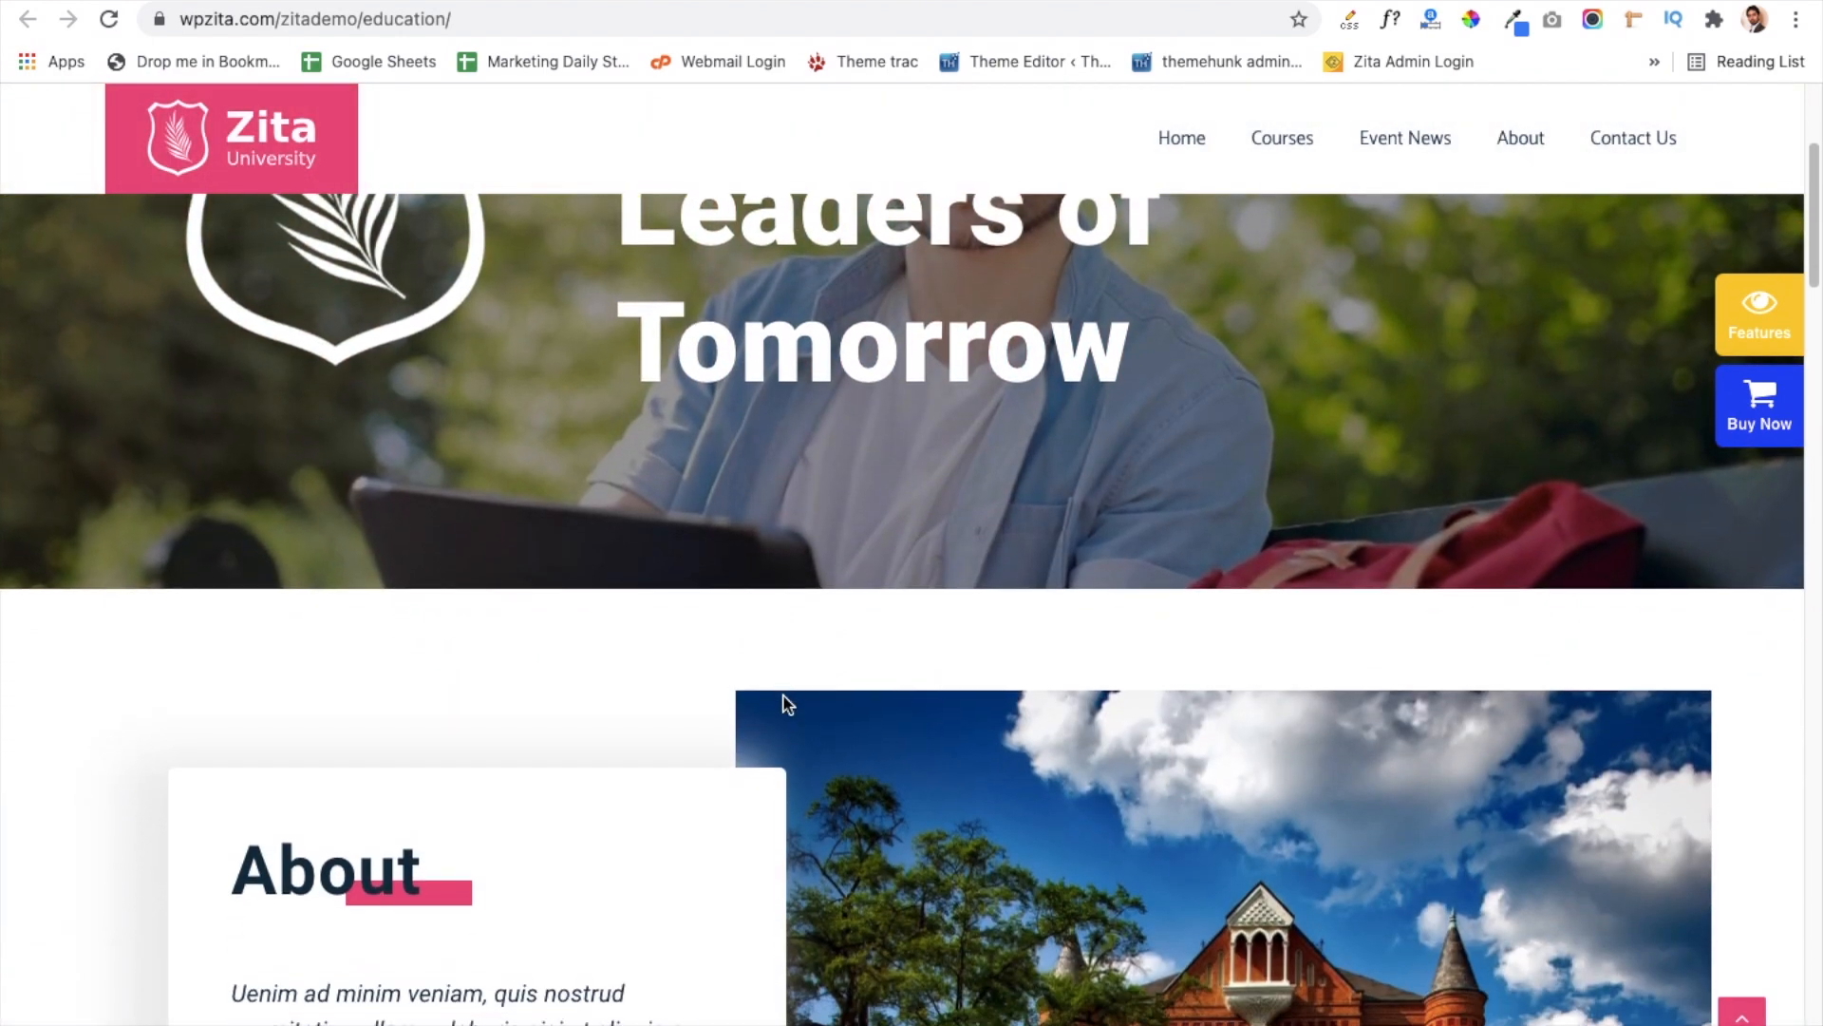
{"action": "scroll", "coordinate": [785, 704], "scroll_direction": "down", "scroll_amount": 1}
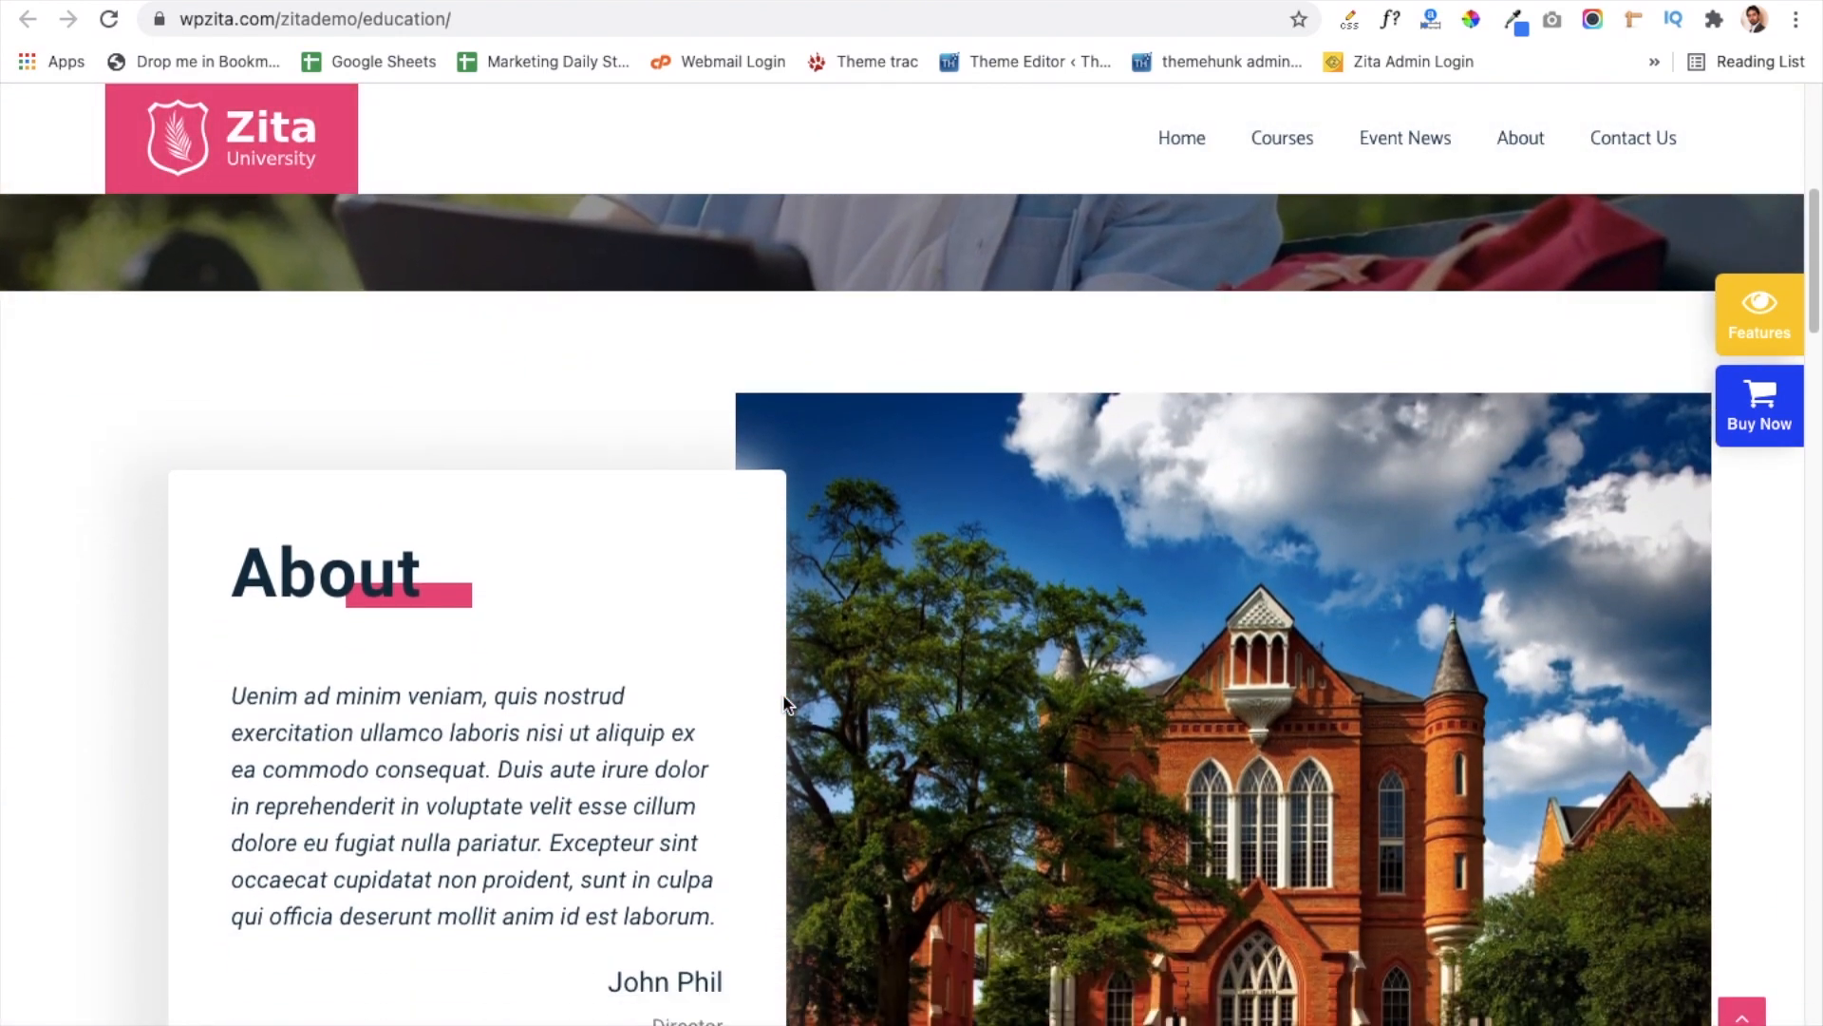
{"action": "scroll", "coordinate": [784, 703], "scroll_direction": "down", "scroll_amount": 2}
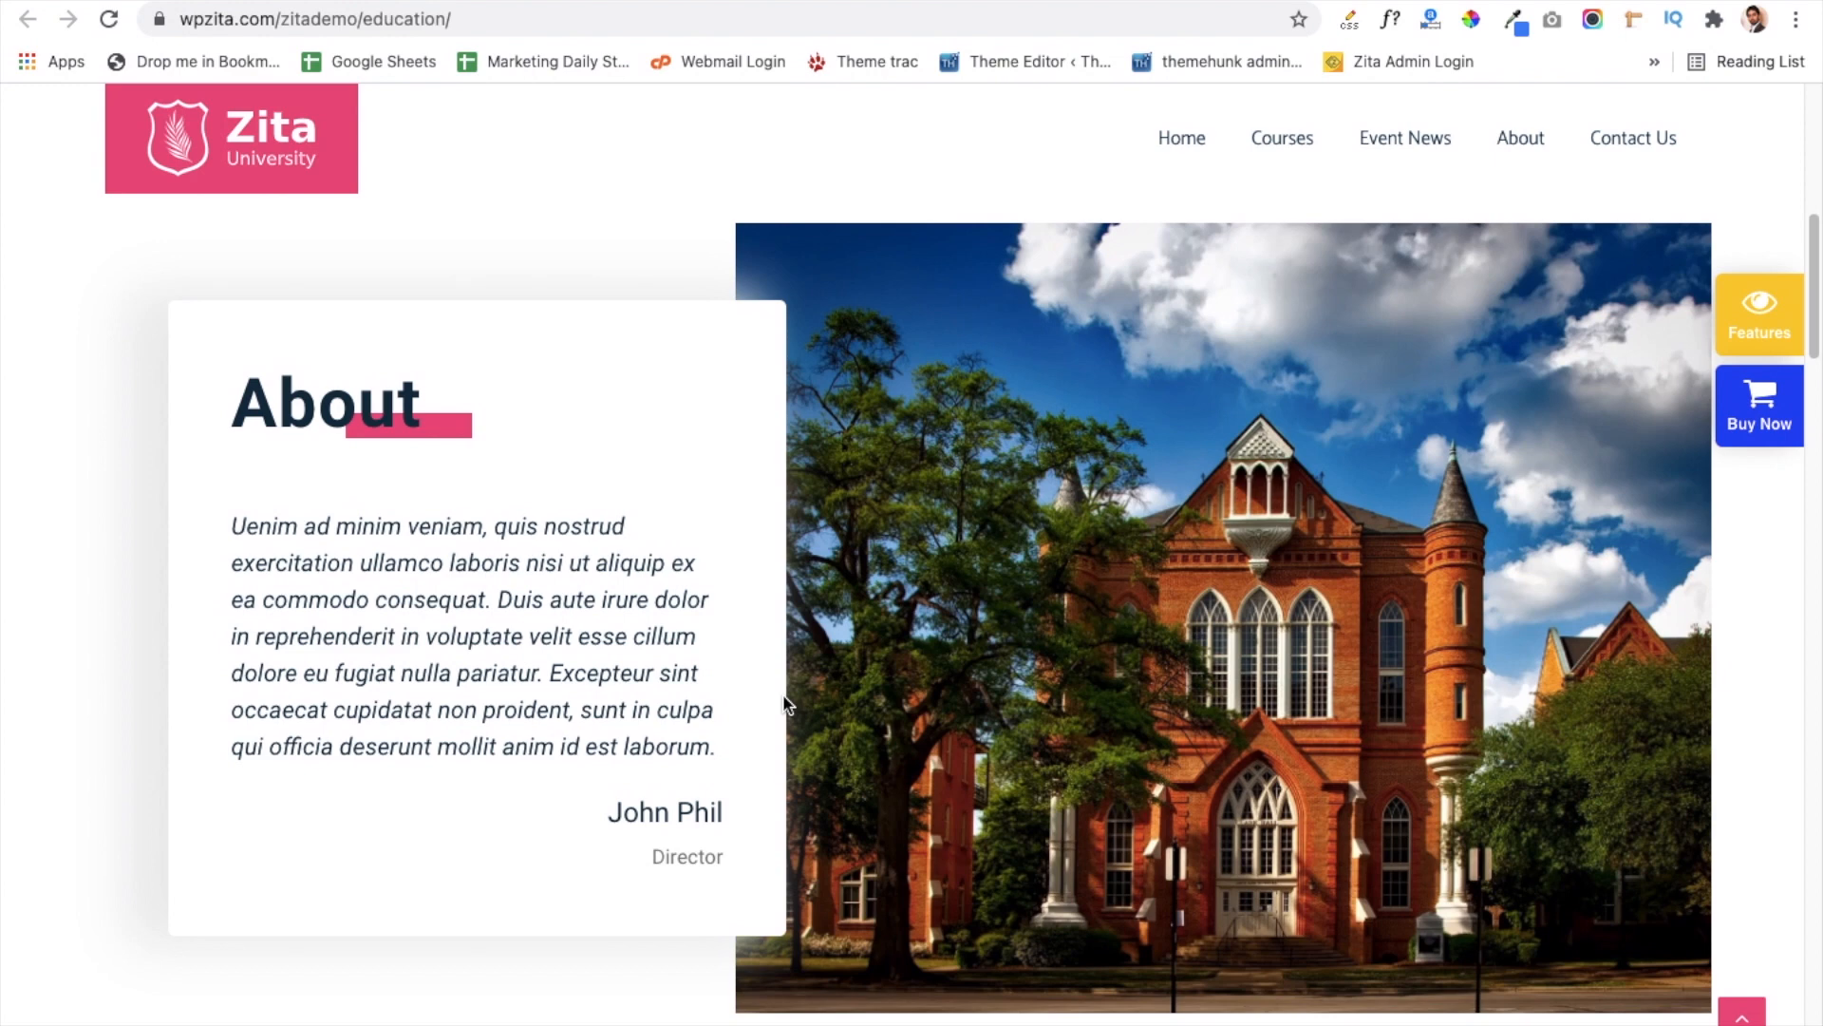
{"action": "scroll", "coordinate": [784, 703], "scroll_direction": "down", "scroll_amount": 7}
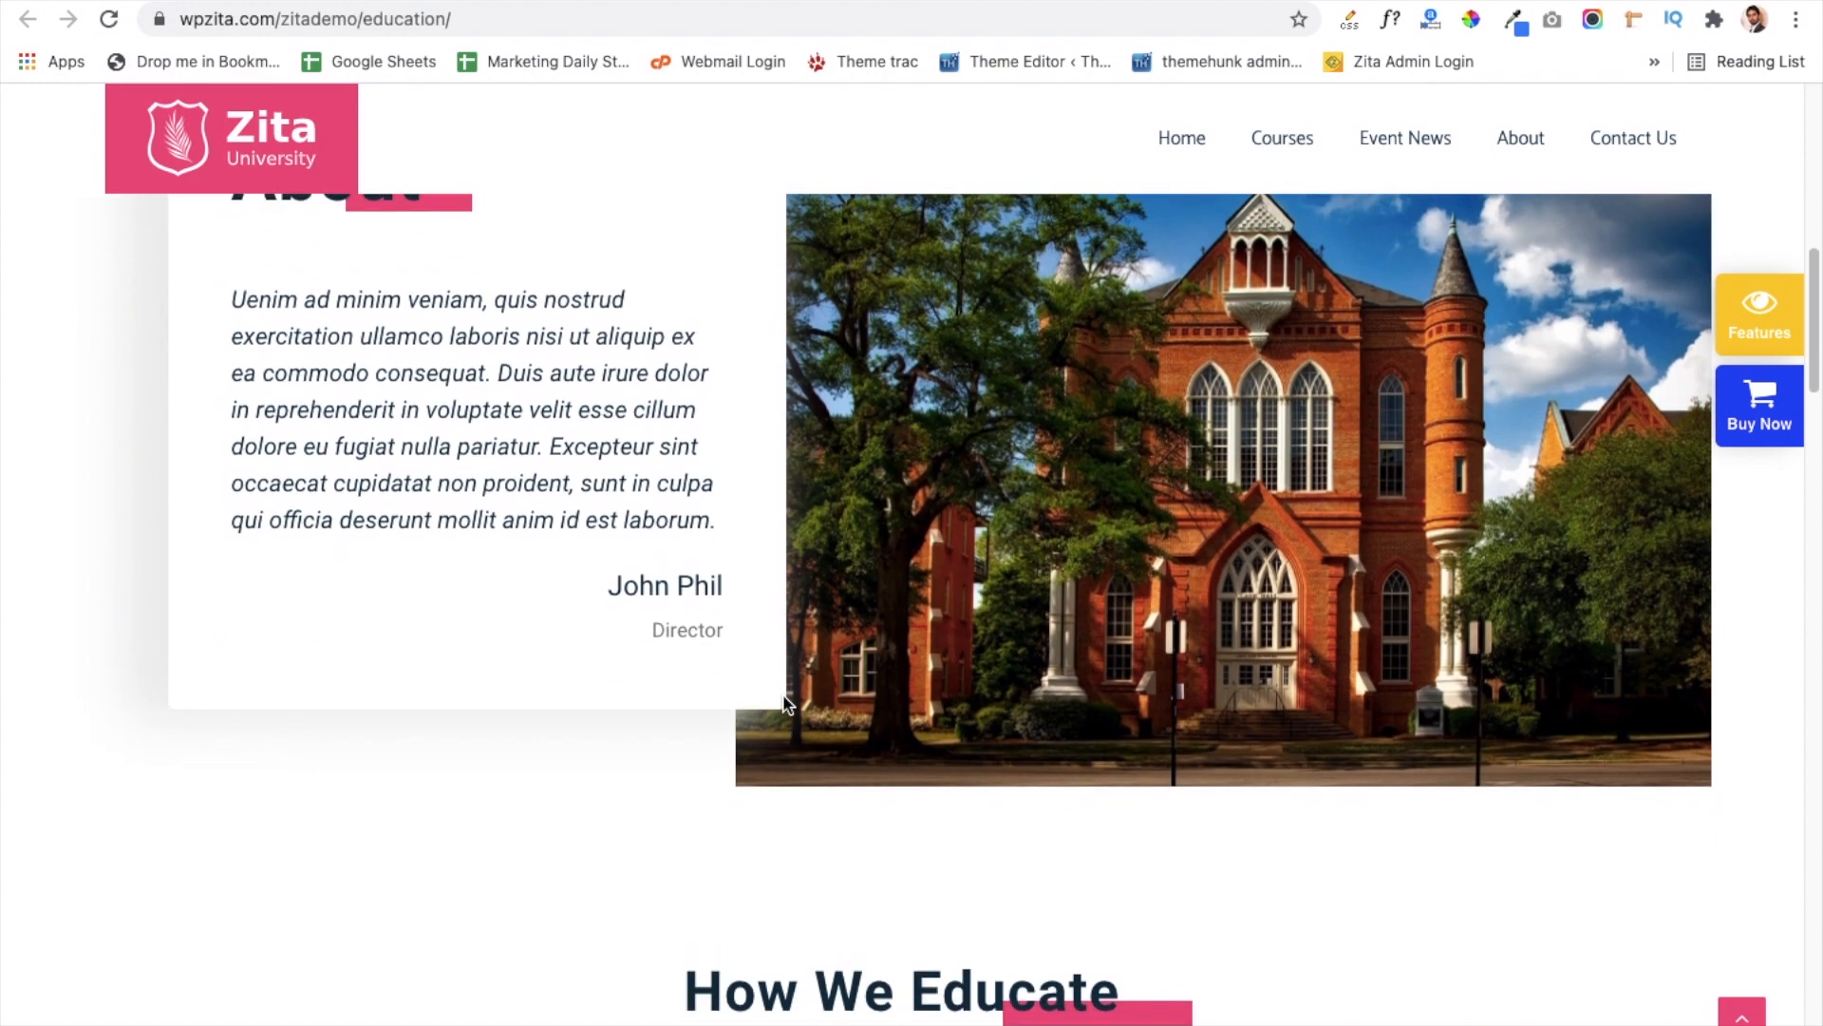
{"action": "scroll", "coordinate": [784, 703], "scroll_direction": "down", "scroll_amount": 2}
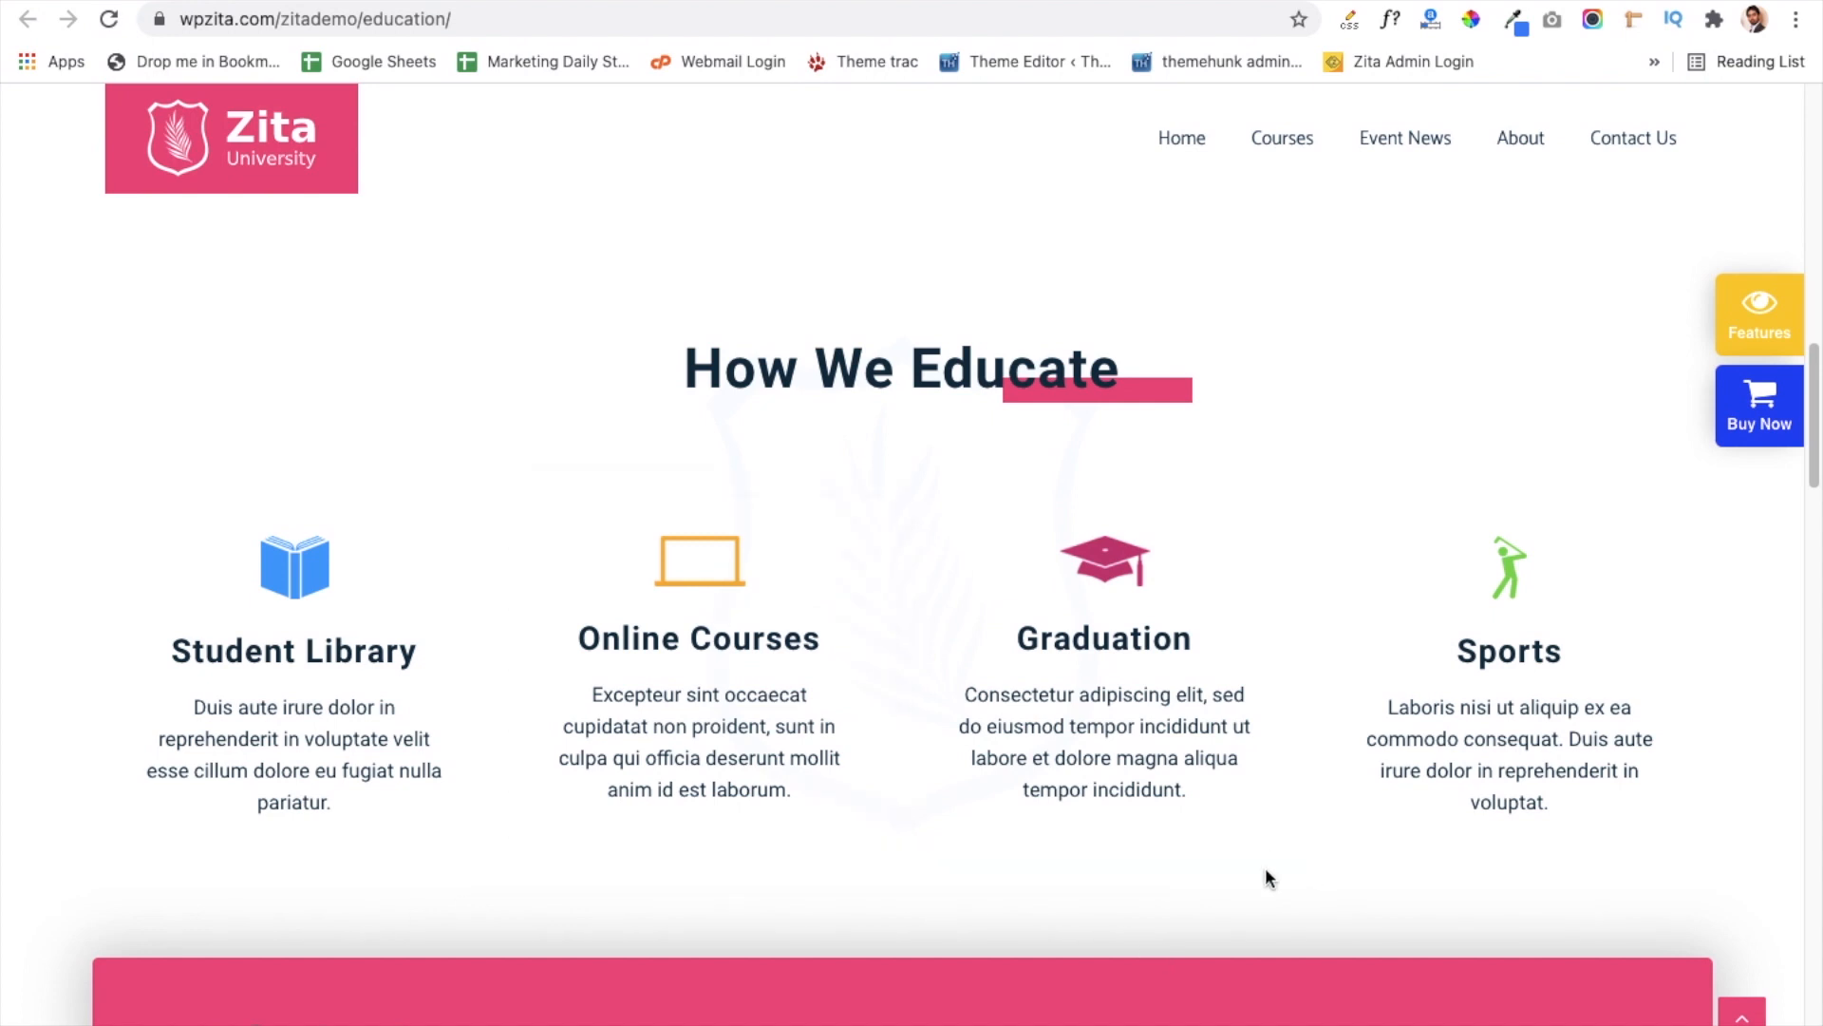
{"action": "scroll", "coordinate": [775, 955], "scroll_direction": "down", "scroll_amount": 2}
{"action": "scroll", "coordinate": [776, 950], "scroll_direction": "down", "scroll_amount": 5}
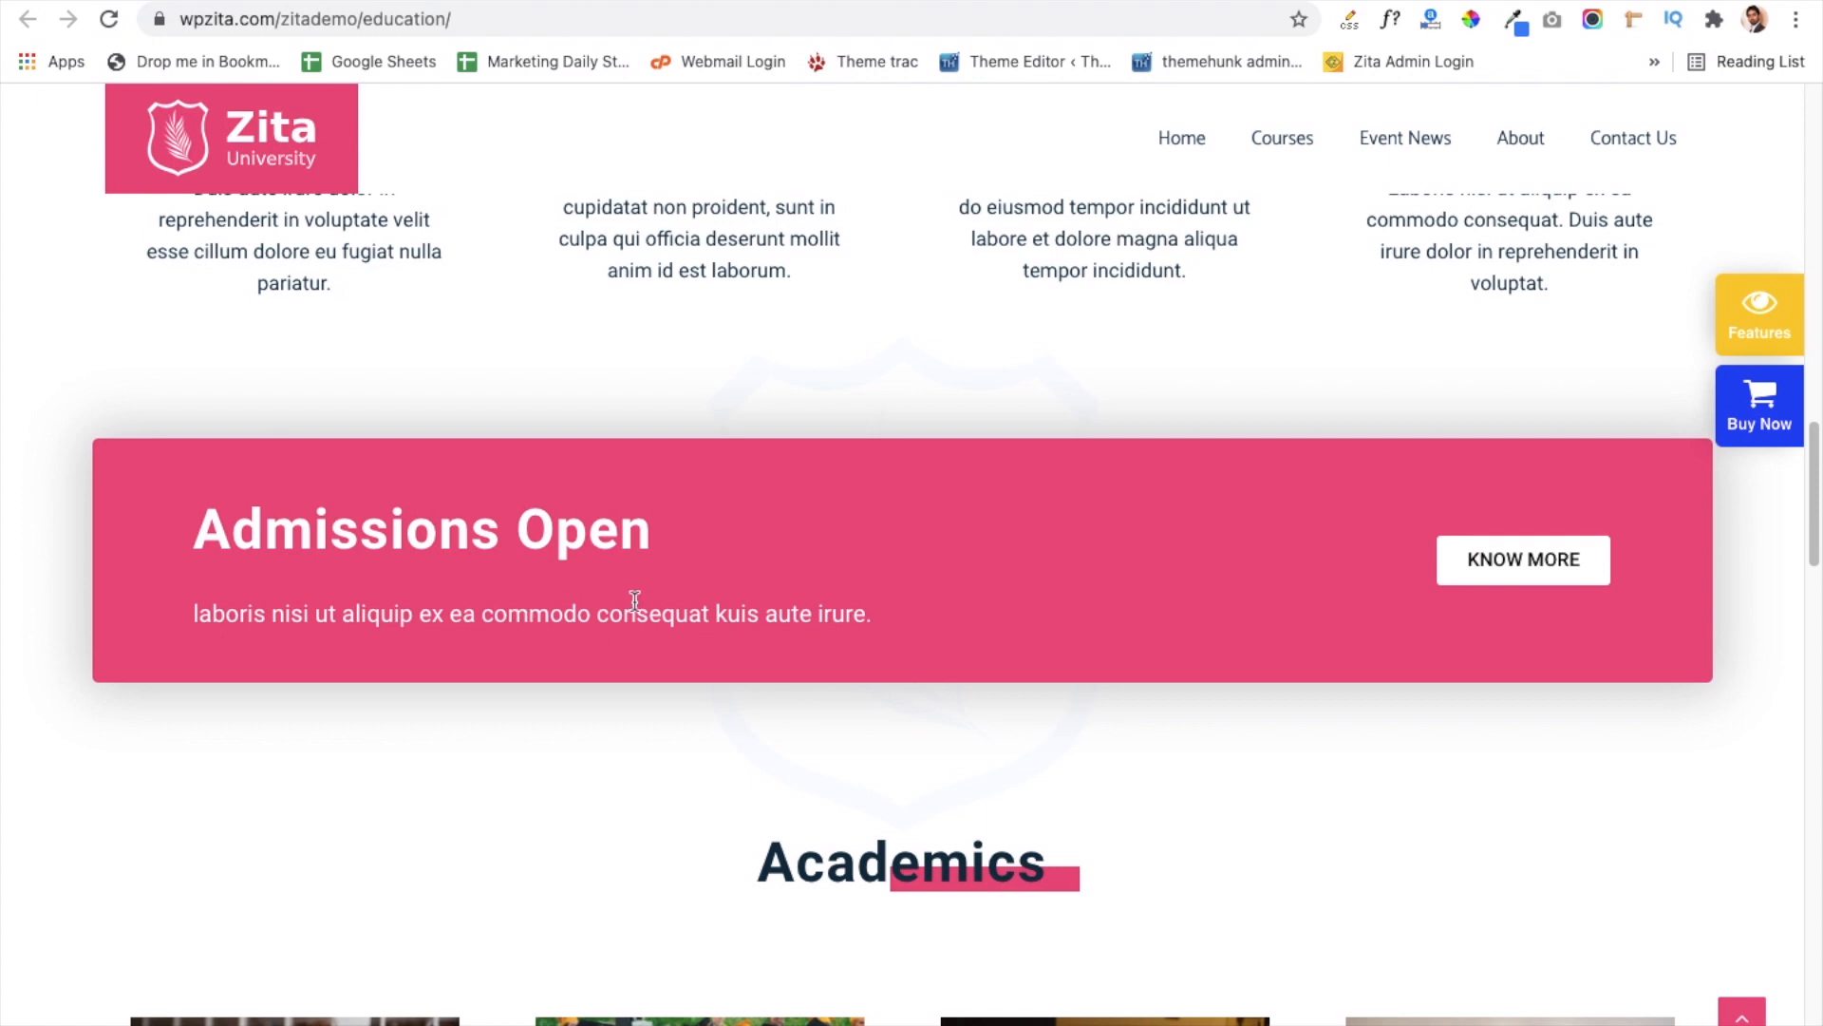
{"action": "scroll", "coordinate": [817, 775], "scroll_direction": "down", "scroll_amount": 6}
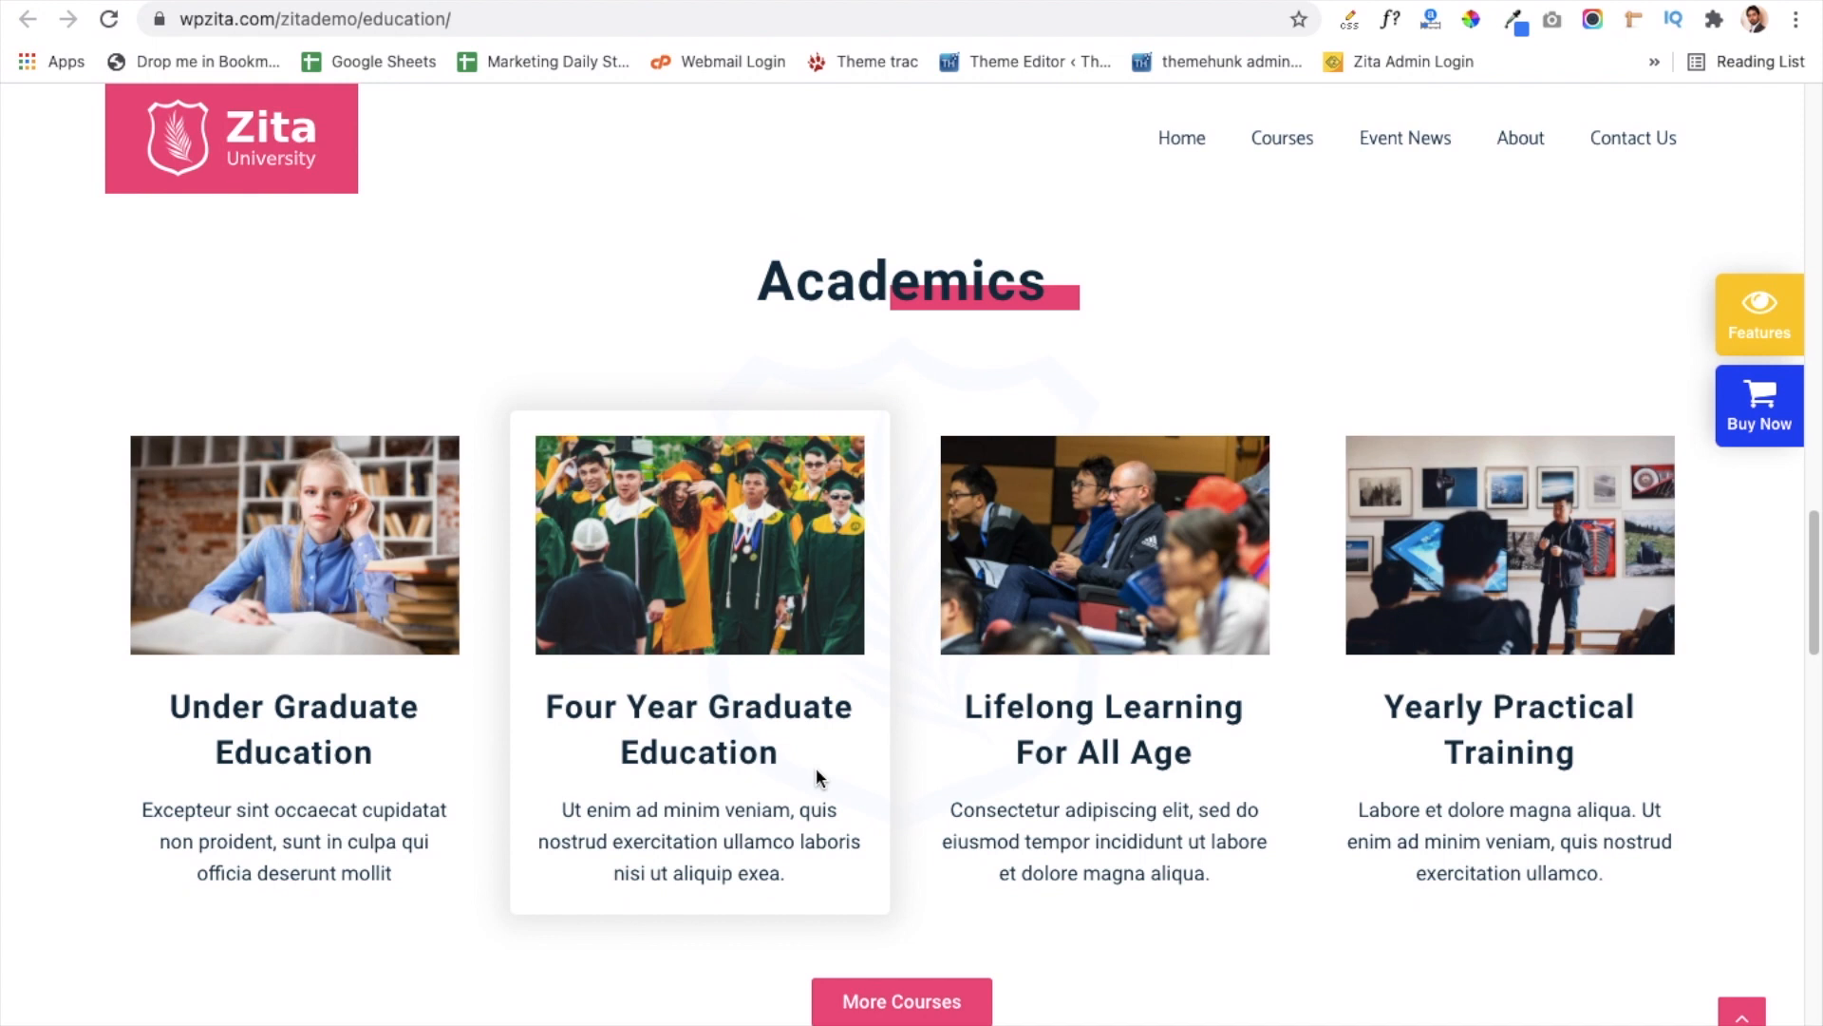
{"action": "scroll", "coordinate": [818, 774], "scroll_direction": "down", "scroll_amount": 3}
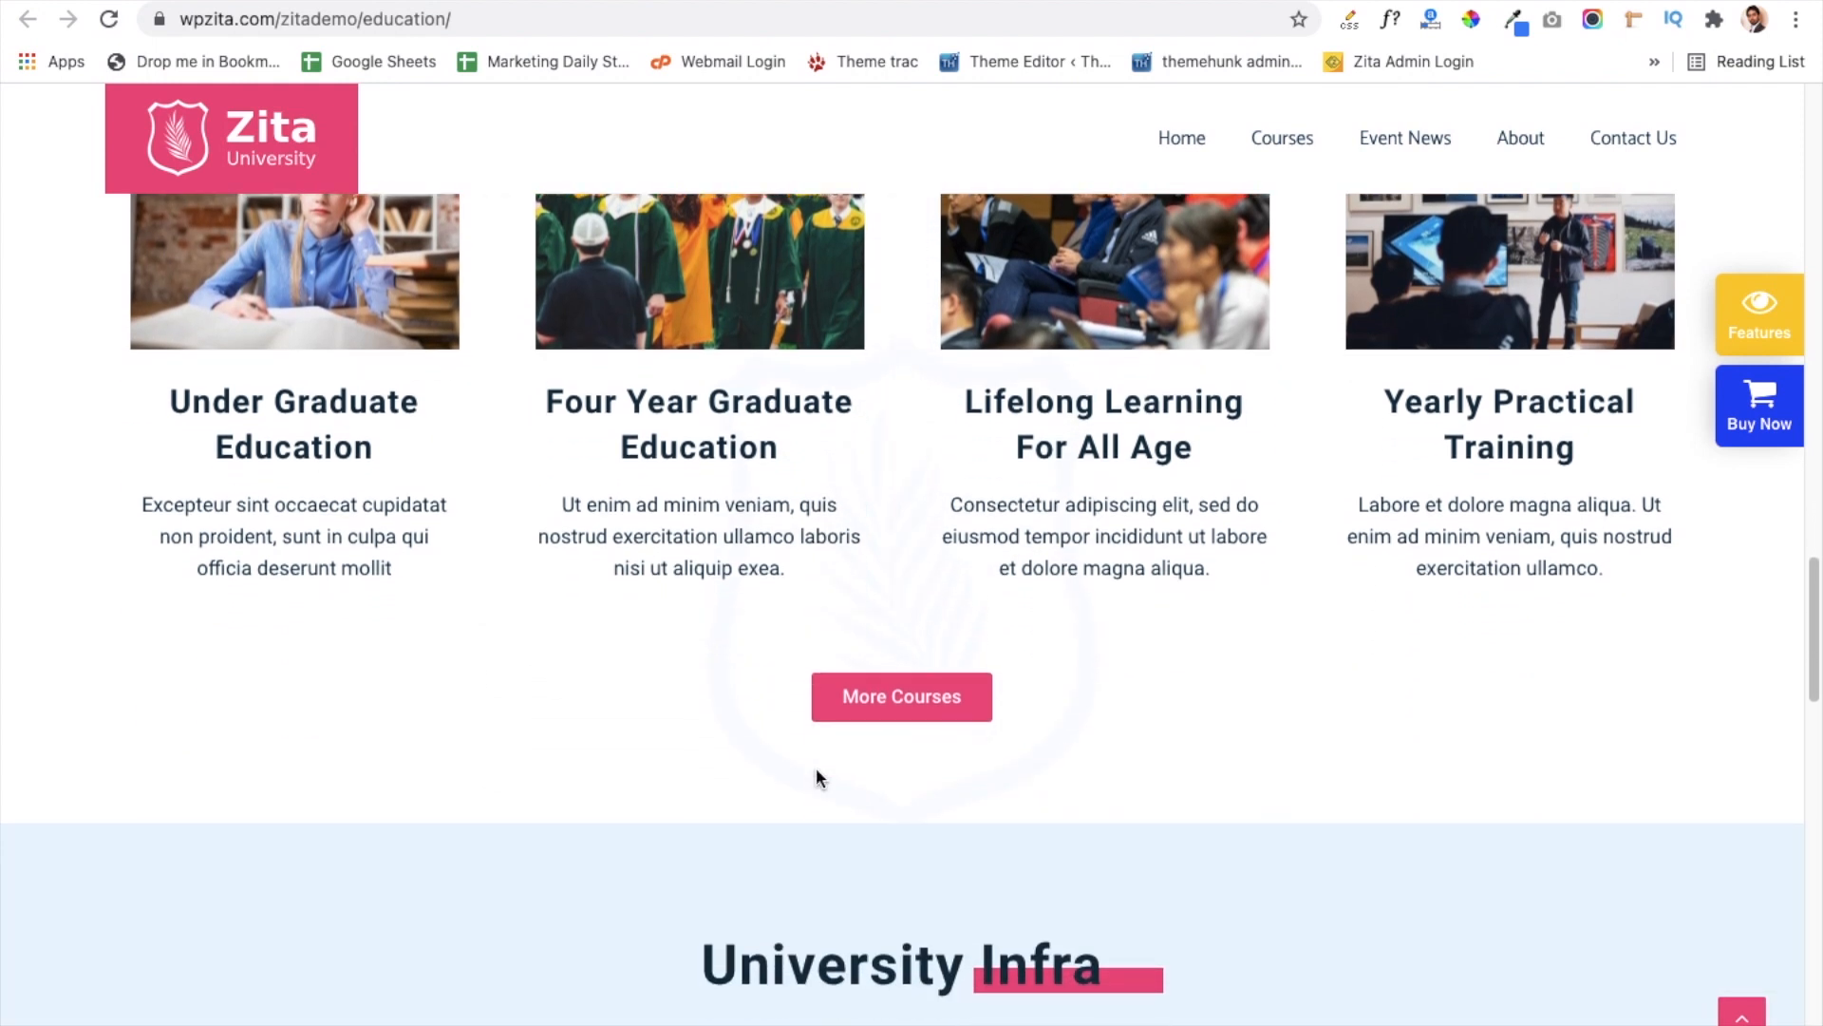
{"action": "scroll", "coordinate": [816, 777], "scroll_direction": "down", "scroll_amount": 1}
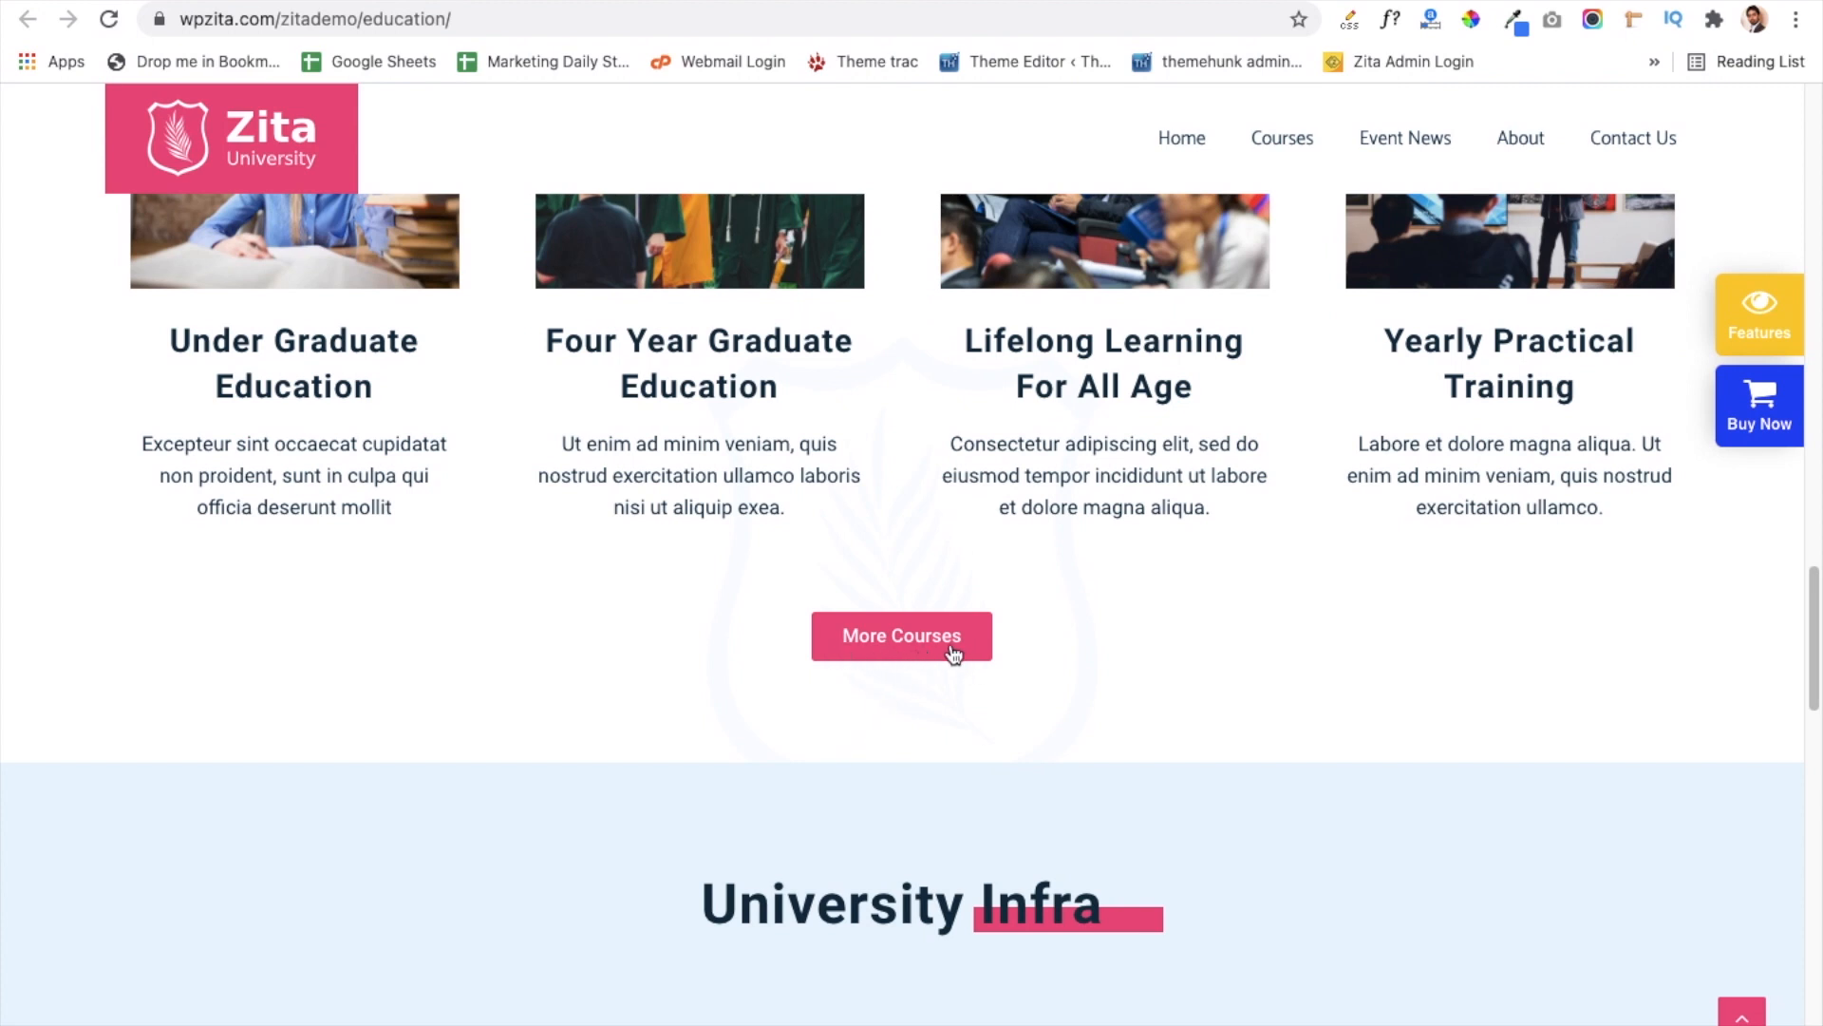
Step: Review the University Infra, Event News, Experiences and footer sections of the education demo, ending back at the page's beginning
{"action": "scroll", "coordinate": [952, 653], "scroll_direction": "down", "scroll_amount": 5}
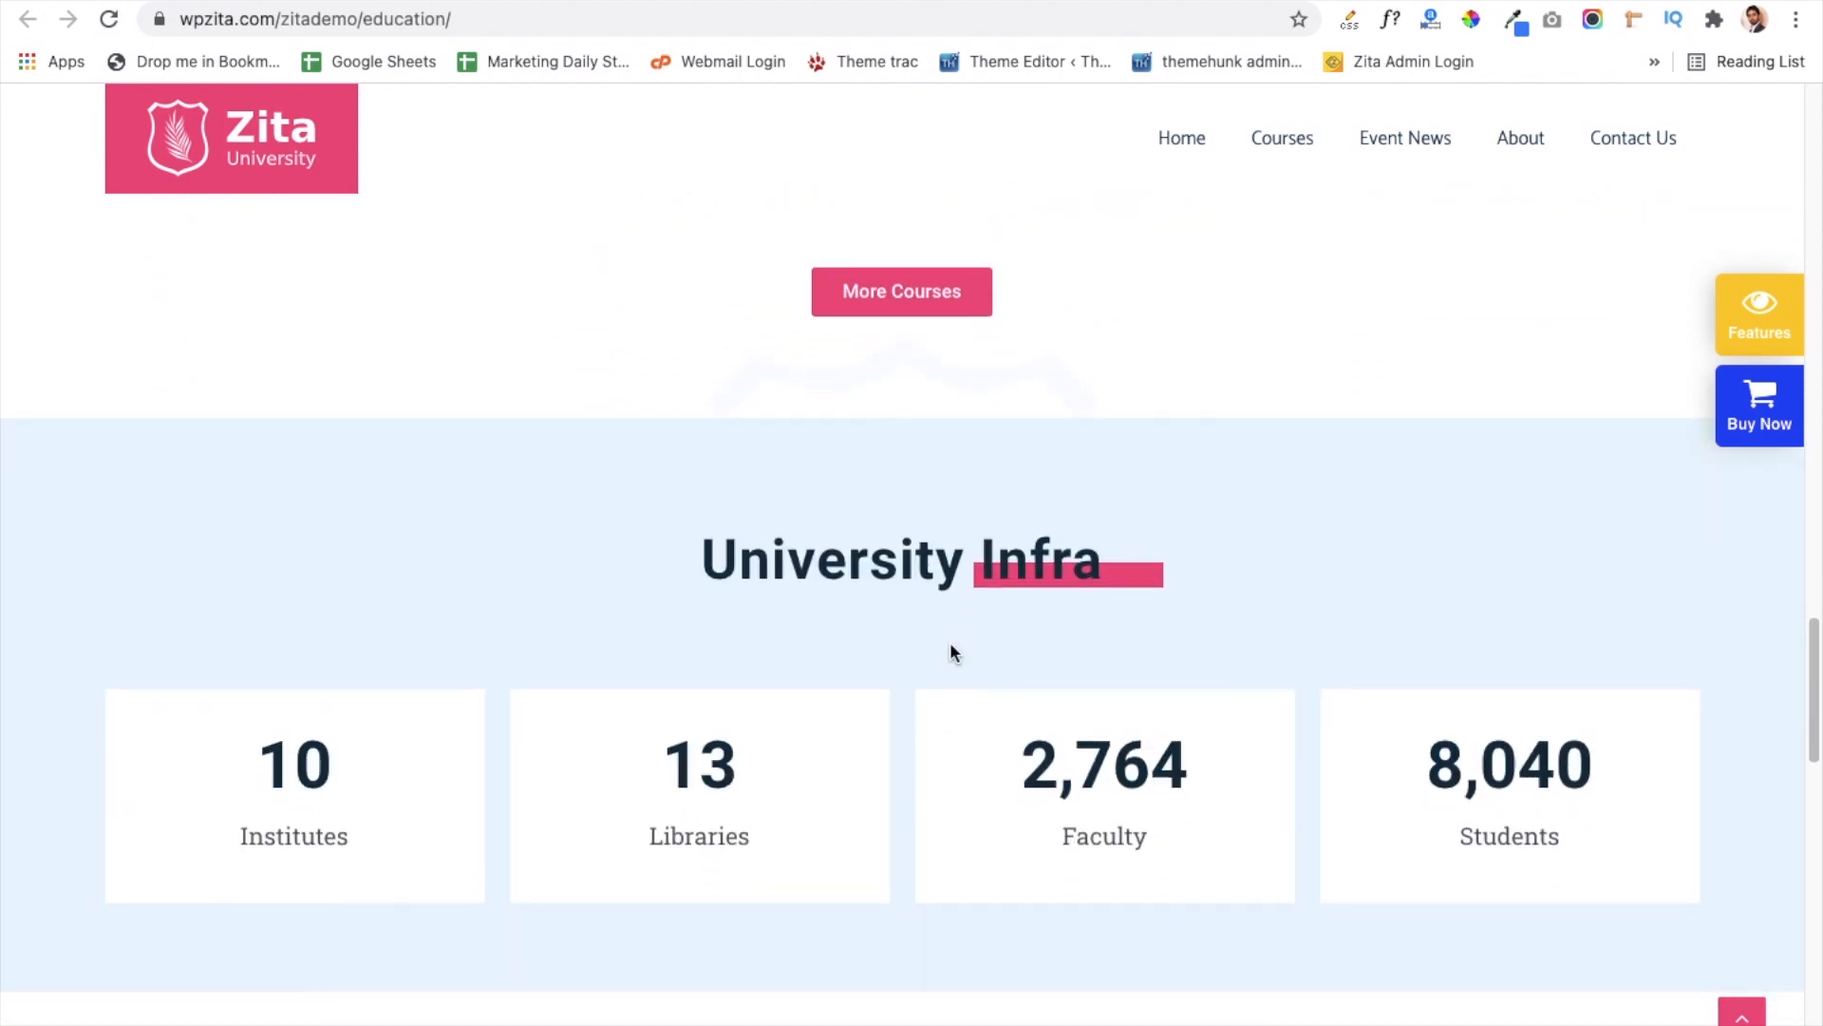
{"action": "scroll", "coordinate": [952, 652], "scroll_direction": "down", "scroll_amount": 1}
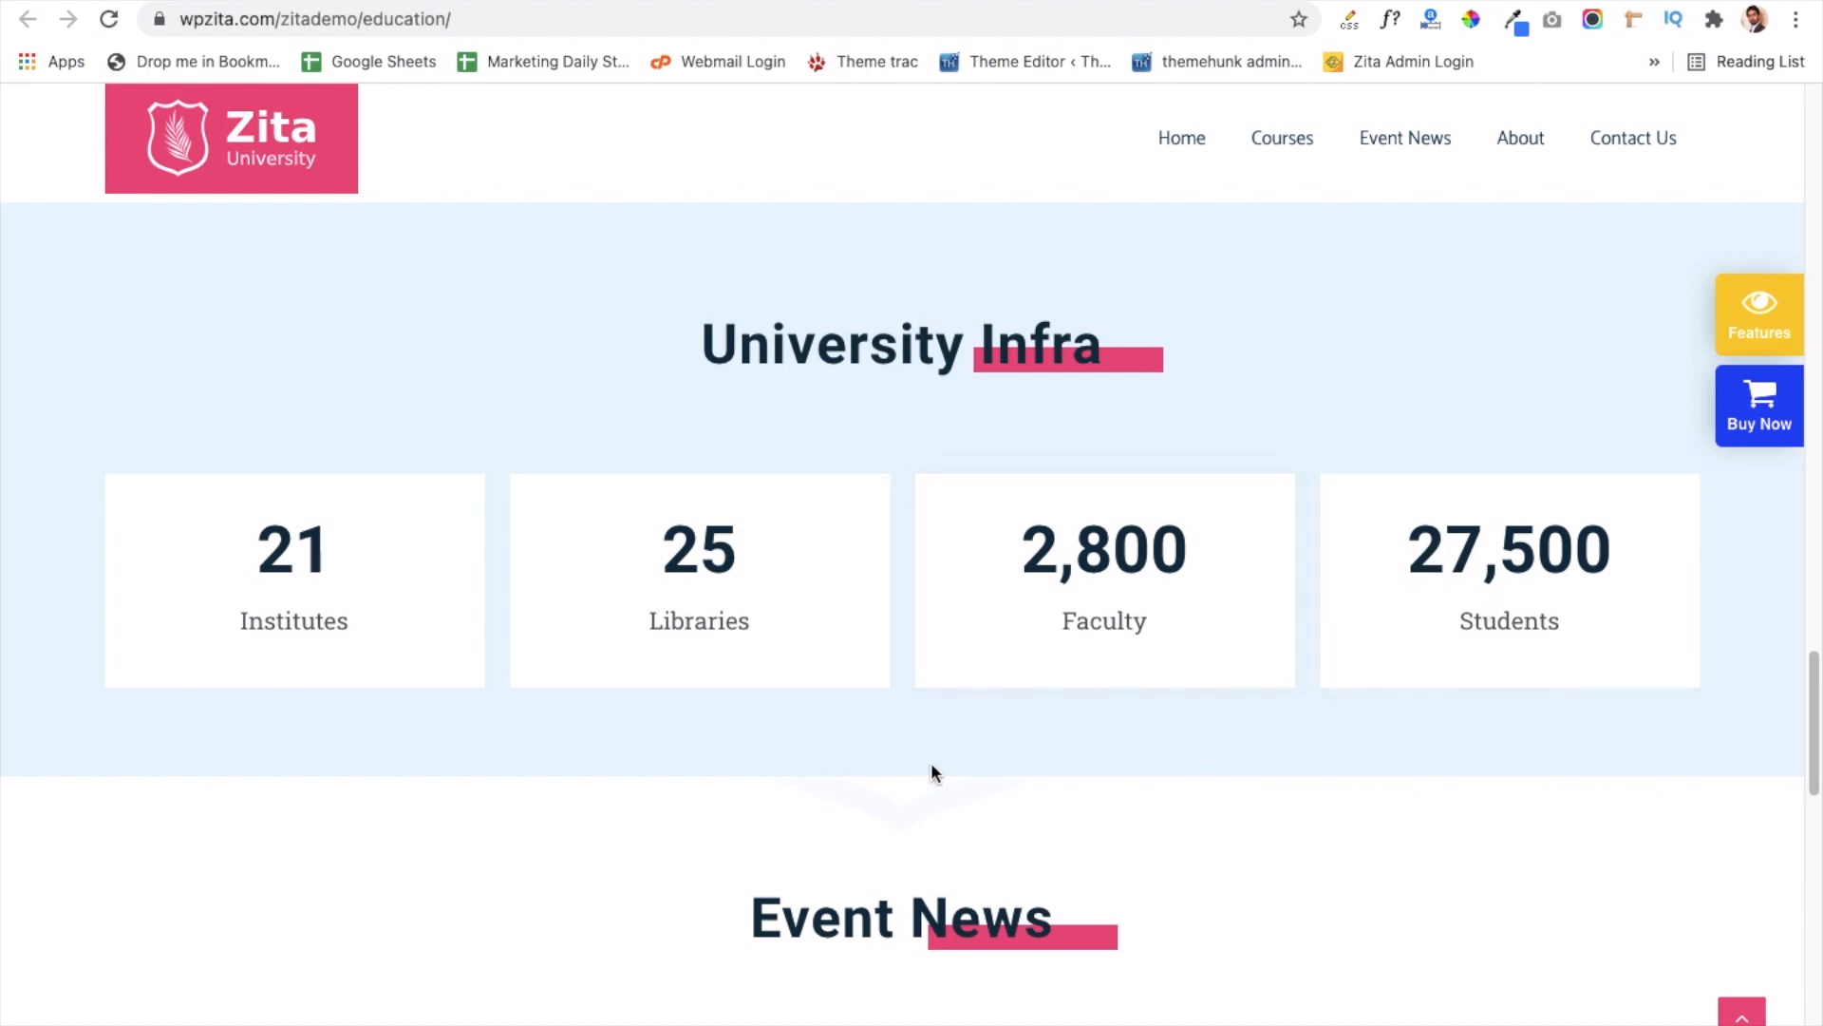
{"action": "scroll", "coordinate": [731, 765], "scroll_direction": "down", "scroll_amount": 5}
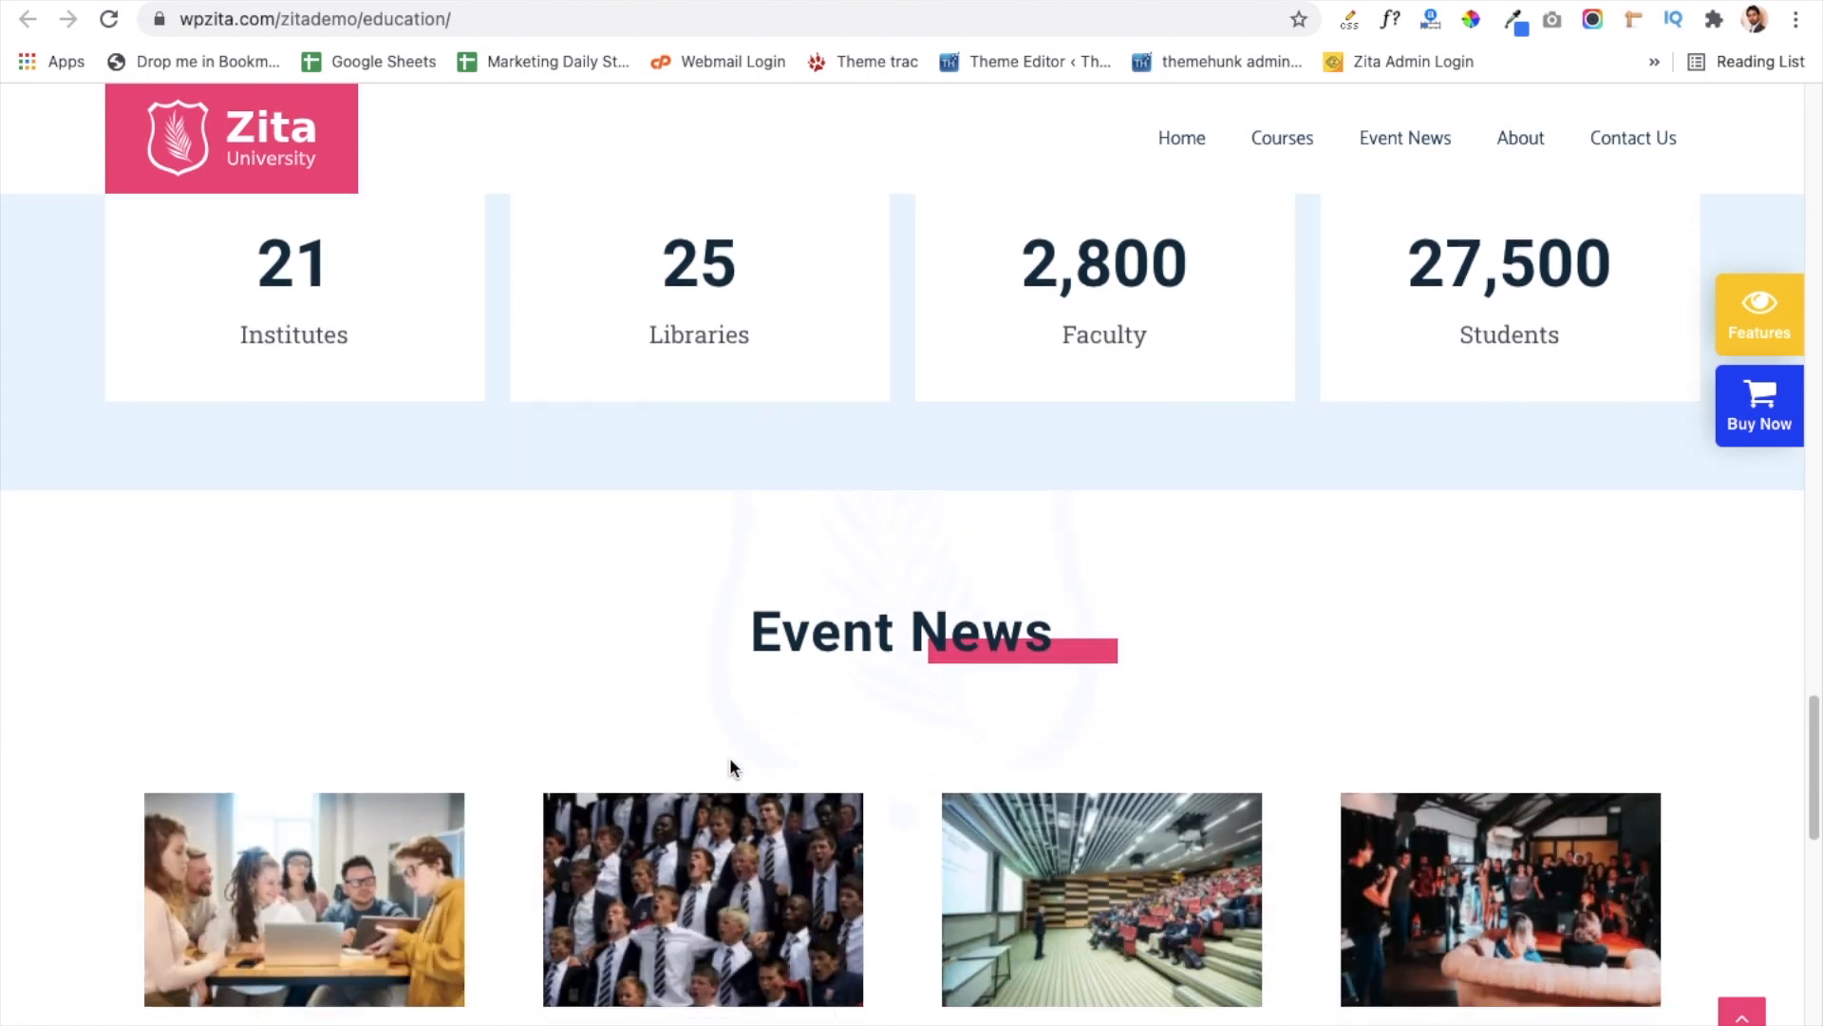
{"action": "scroll", "coordinate": [733, 767], "scroll_direction": "down", "scroll_amount": 3}
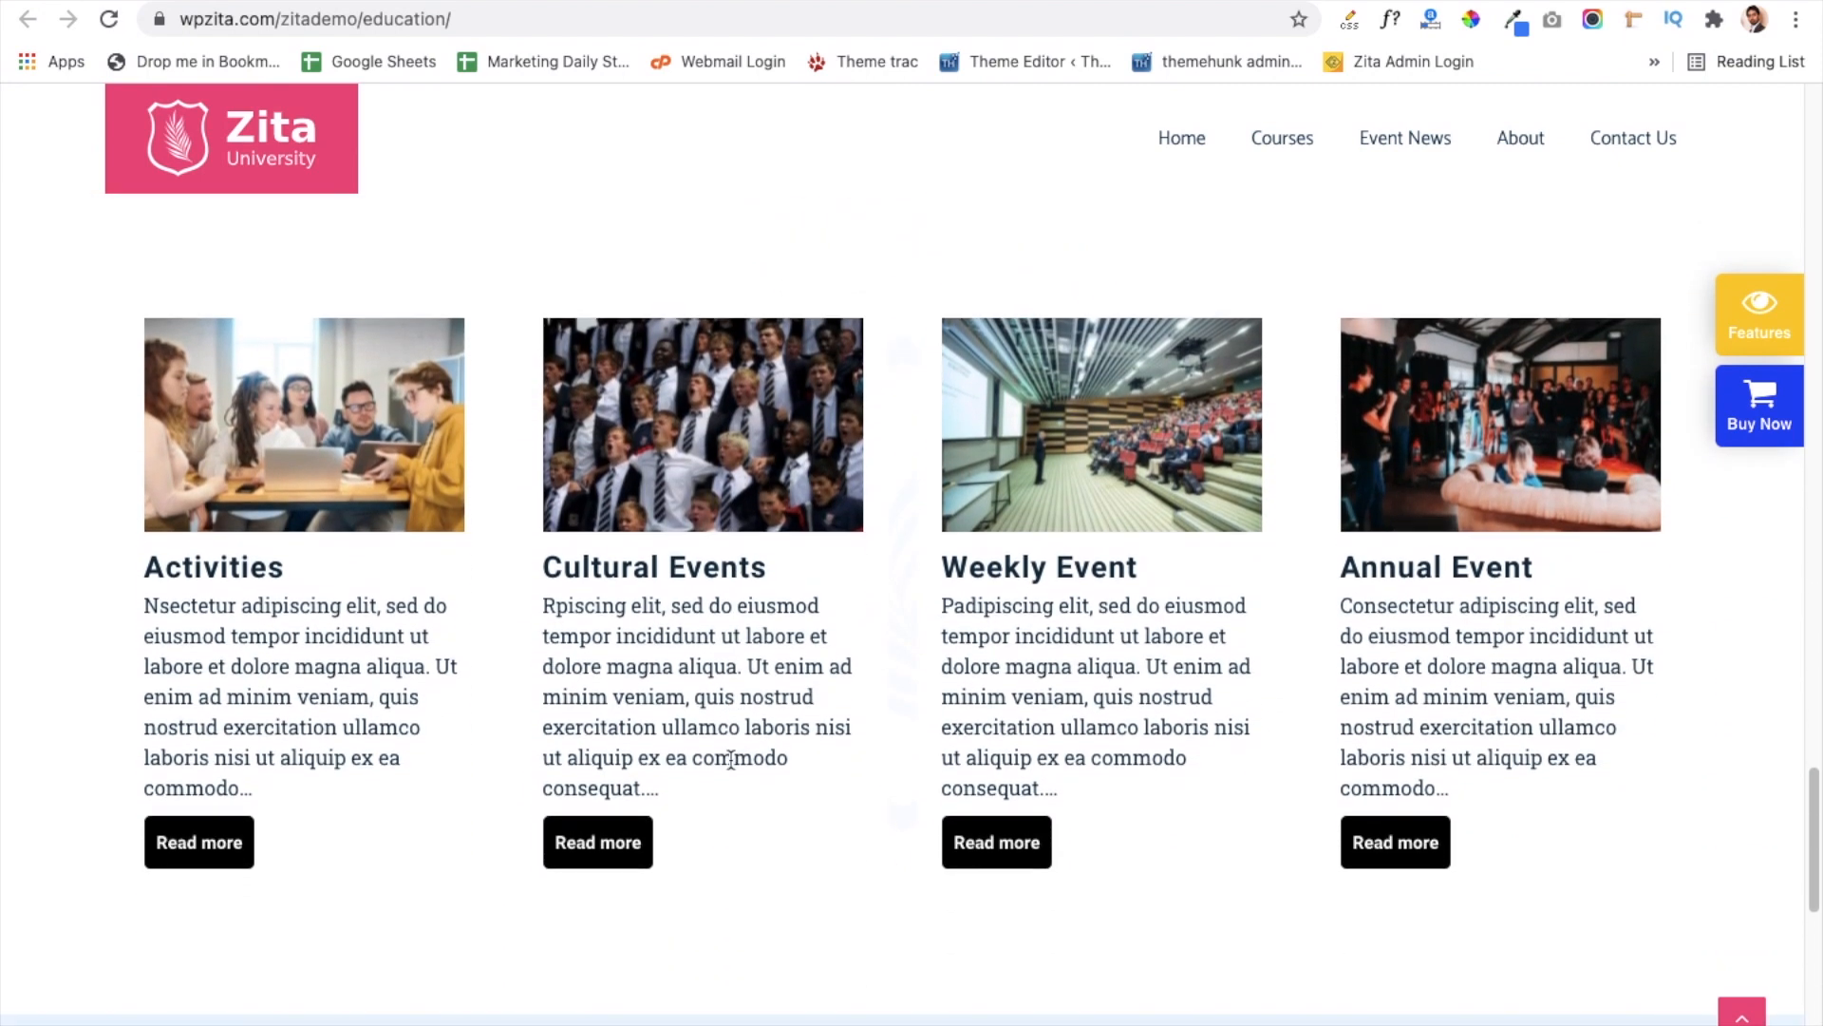
{"action": "scroll", "coordinate": [731, 762], "scroll_direction": "down", "scroll_amount": 2}
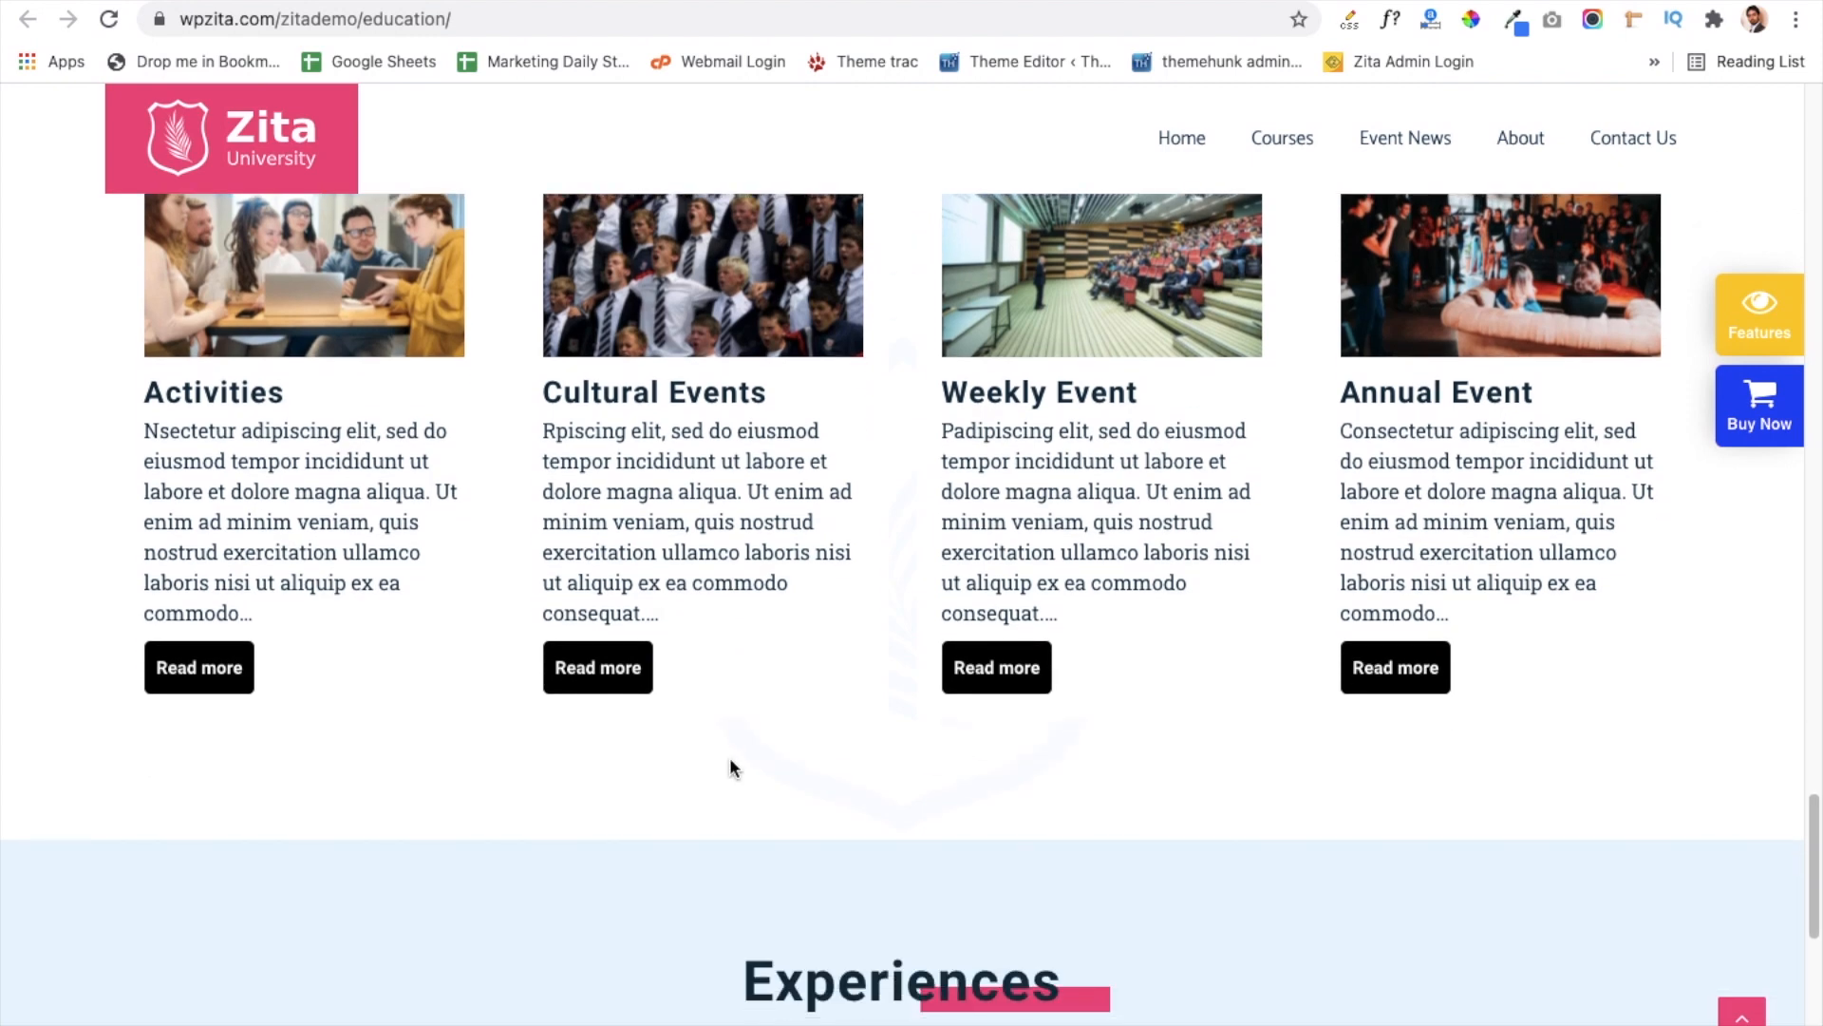
{"action": "scroll", "coordinate": [731, 767], "scroll_direction": "down", "scroll_amount": 6}
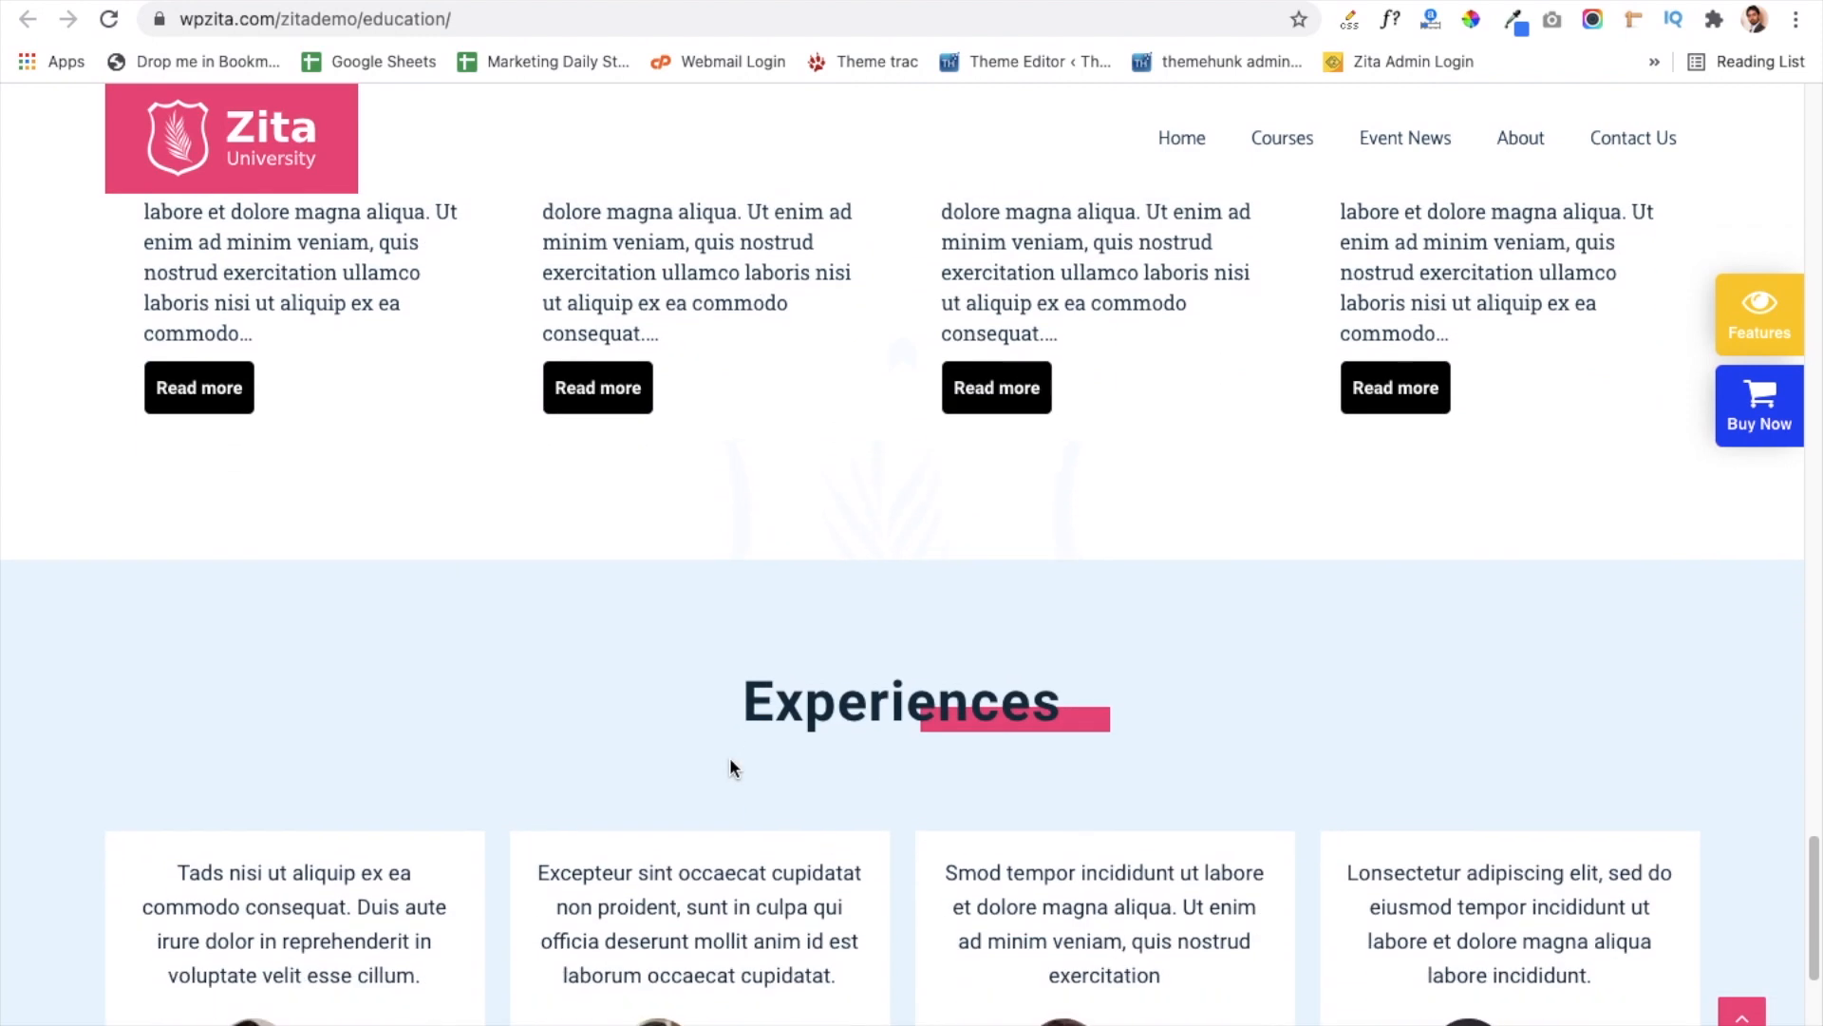
{"action": "scroll", "coordinate": [729, 760], "scroll_direction": "down", "scroll_amount": 1}
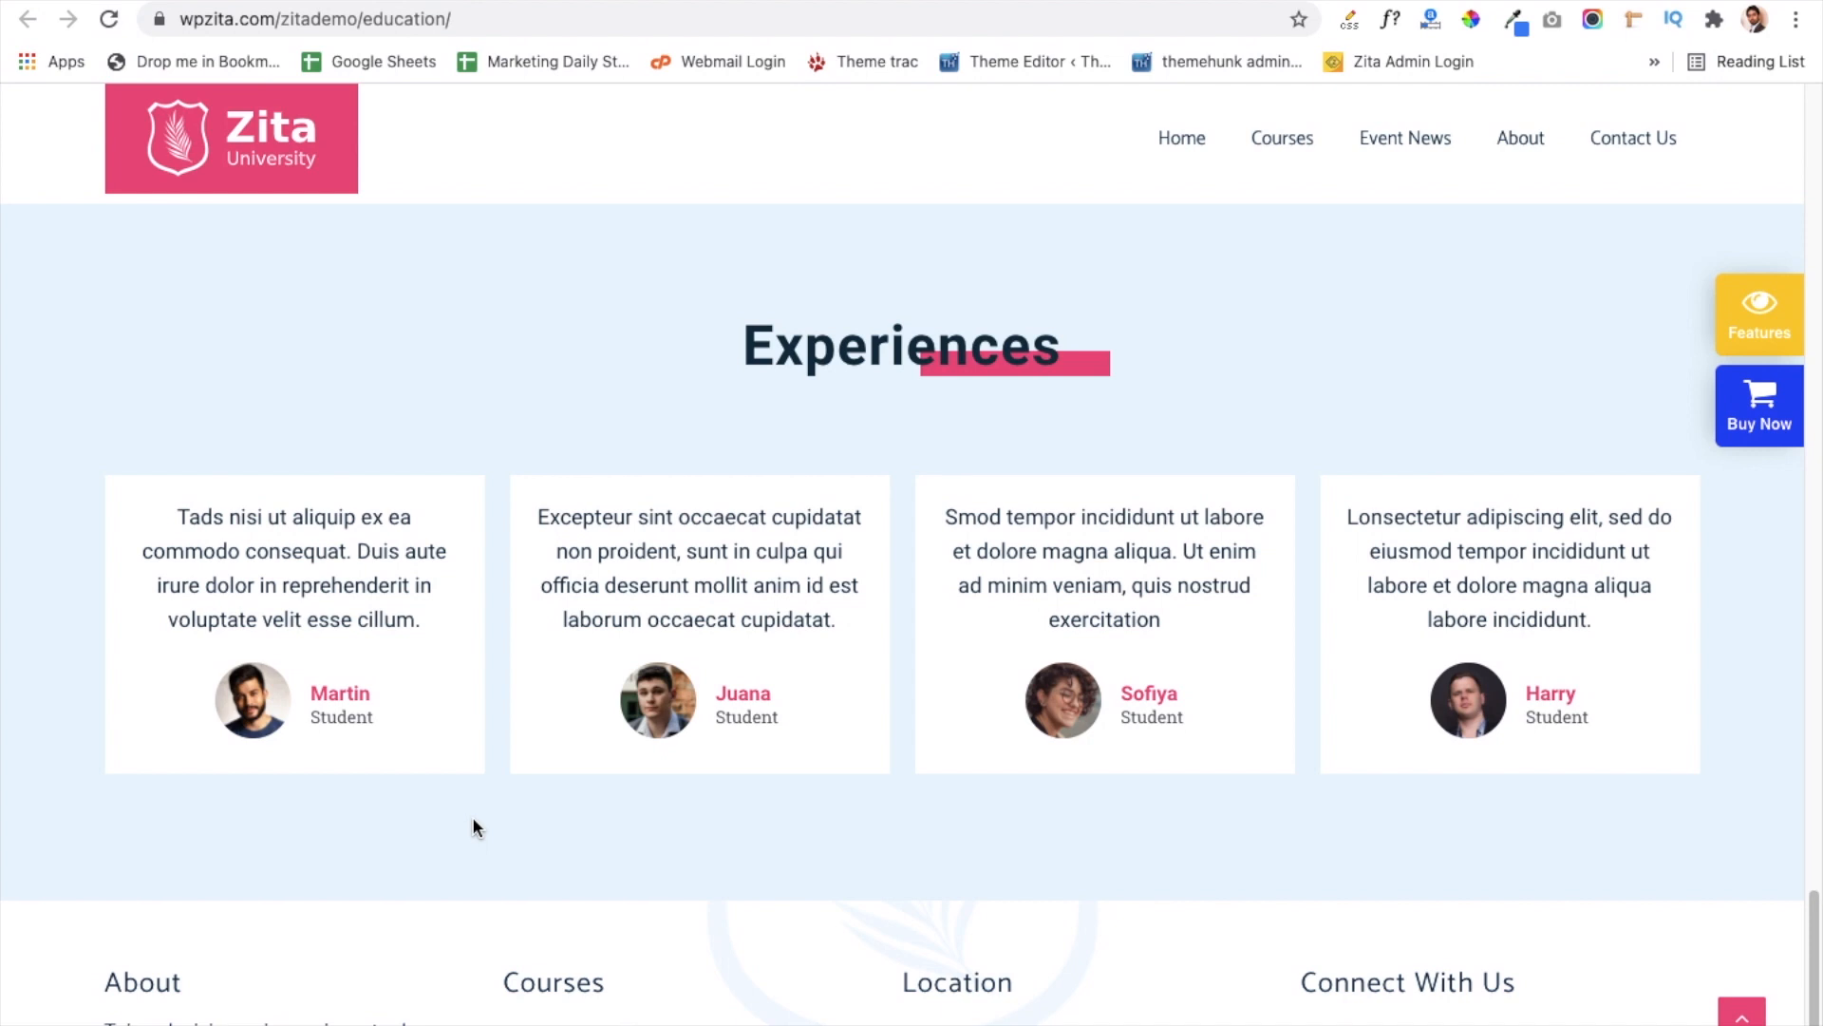
{"action": "scroll", "coordinate": [786, 834], "scroll_direction": "down", "scroll_amount": 3}
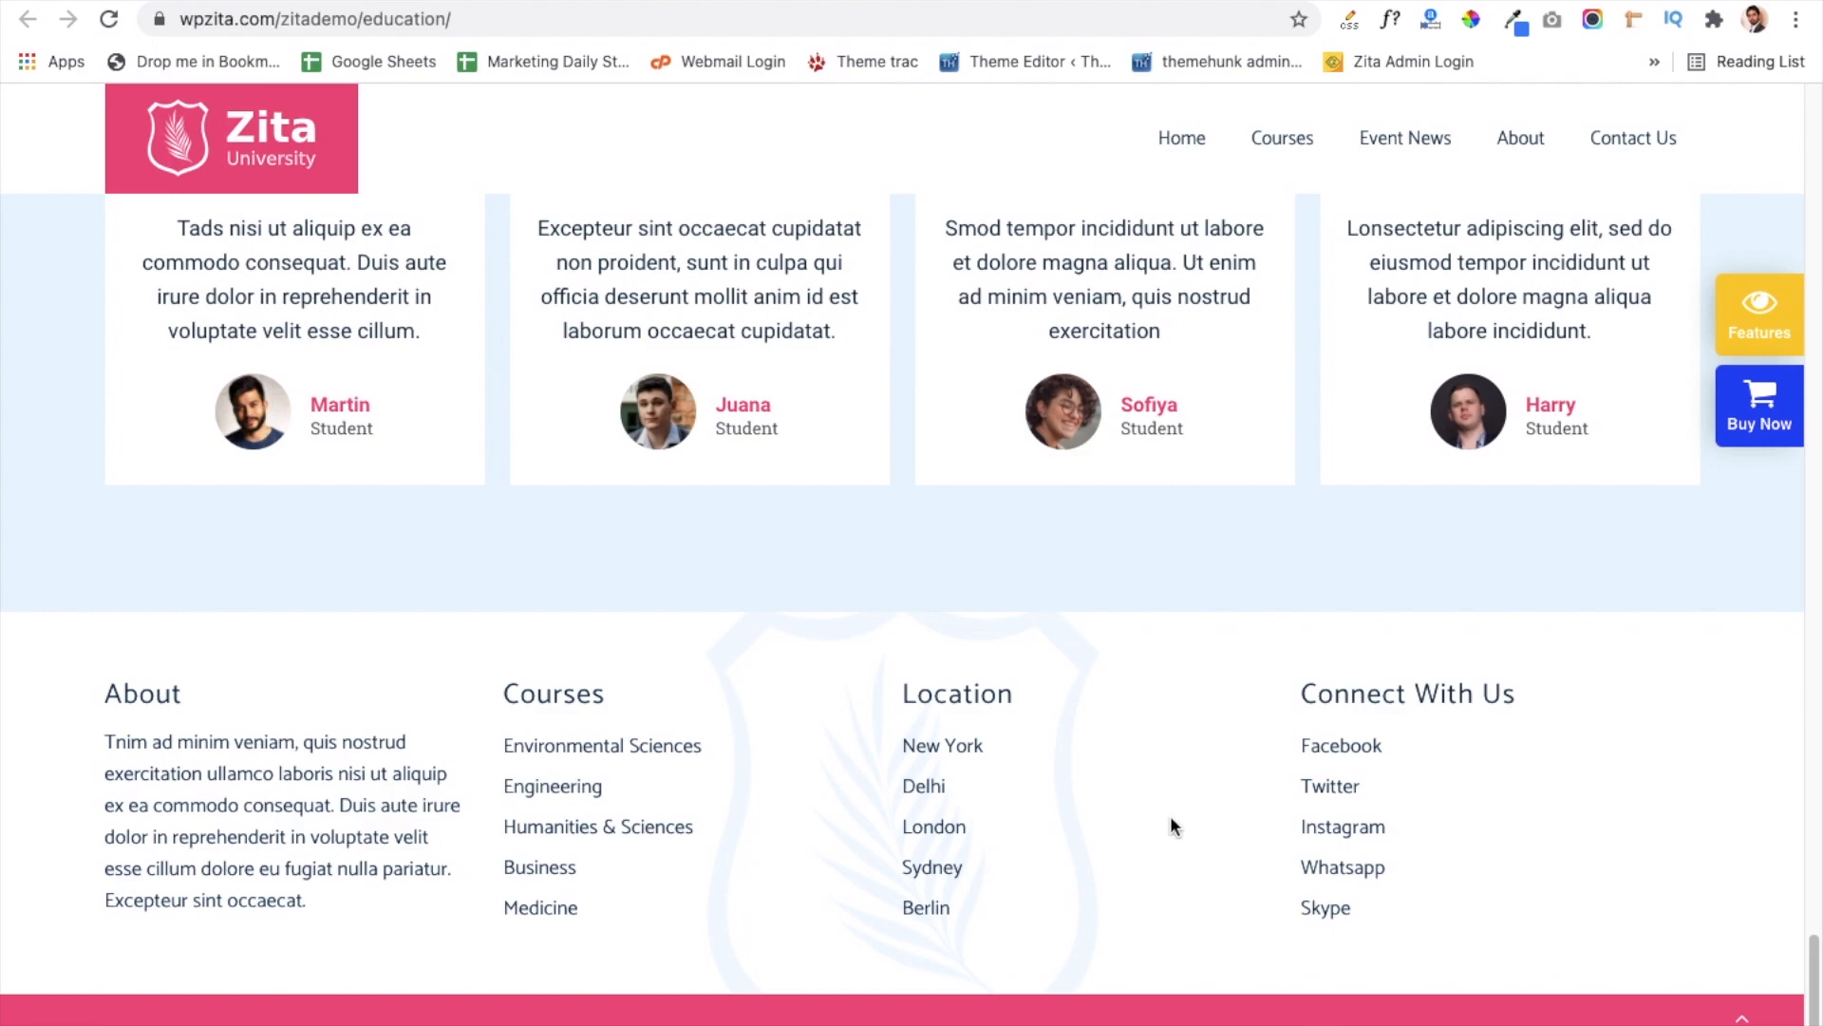
{"action": "scroll", "coordinate": [1132, 788], "scroll_direction": "up", "scroll_amount": 15}
{"action": "scroll", "coordinate": [1132, 788], "scroll_direction": "up", "scroll_amount": 15}
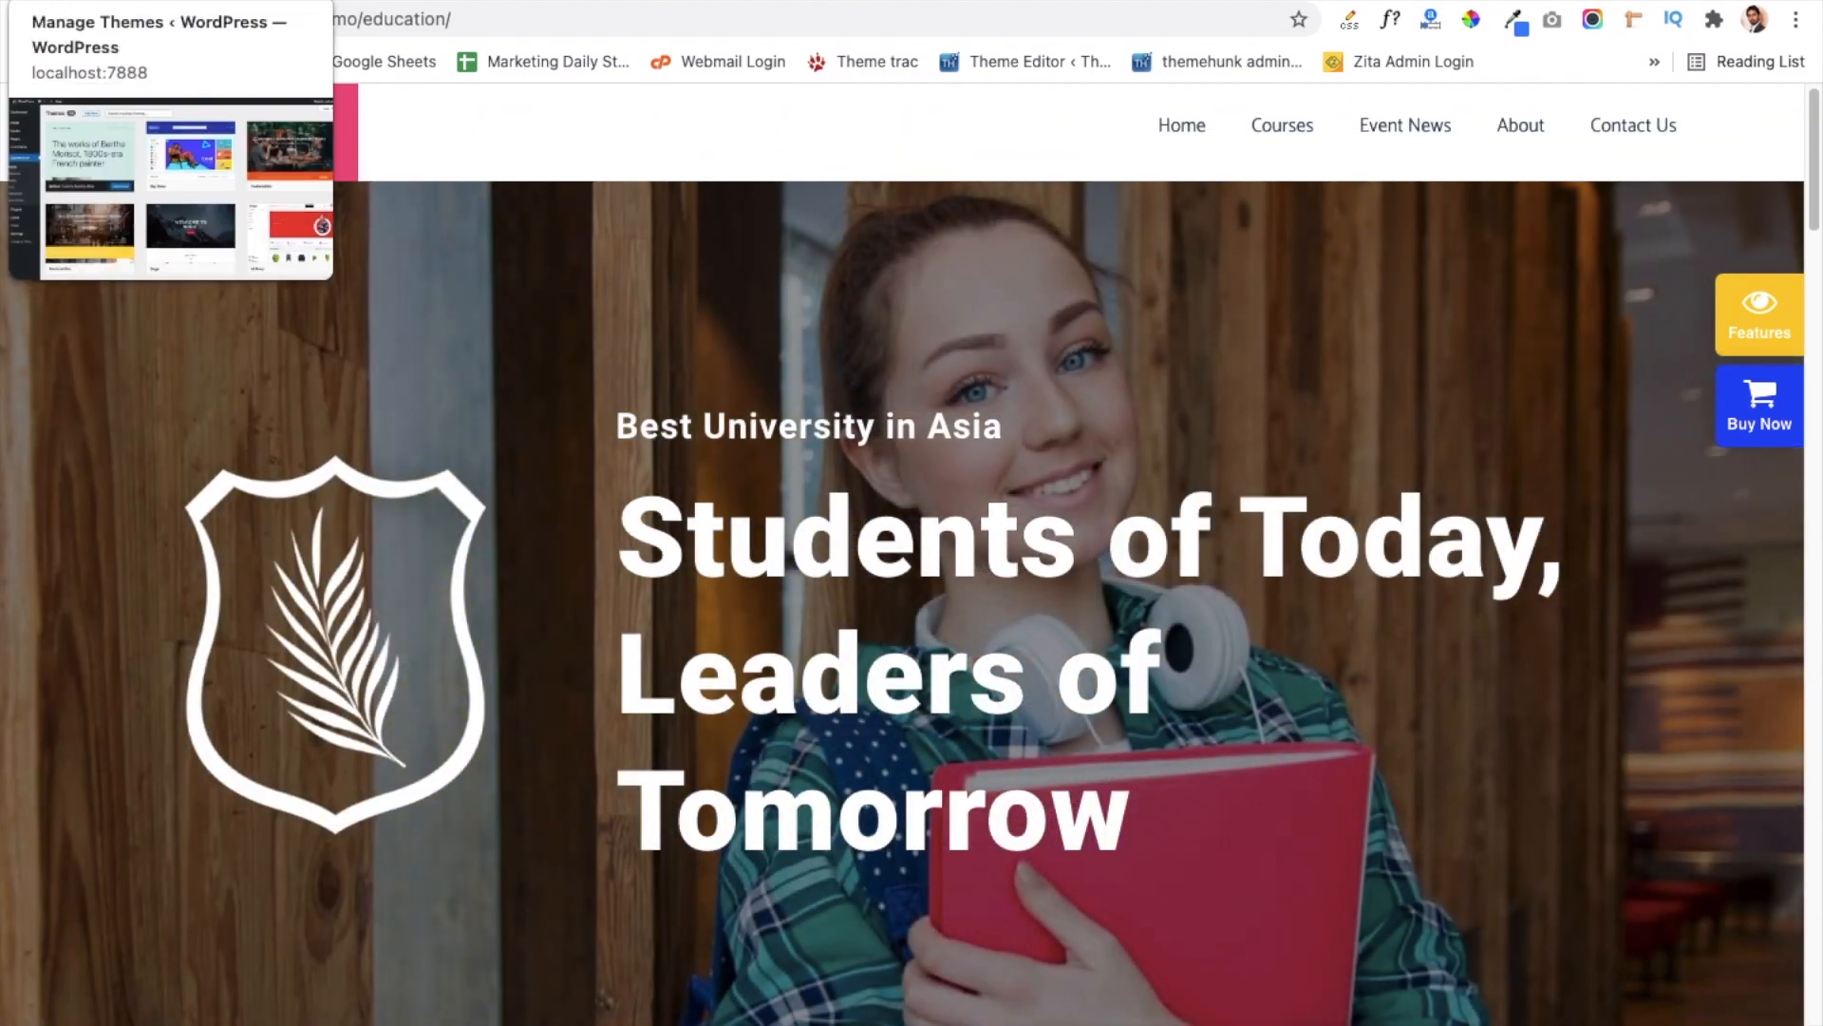
Step: Switch to the local WordPress admin and open the Add Themes page from the installed themes overview
{"action": "left_click", "coordinate": [171, 2]}
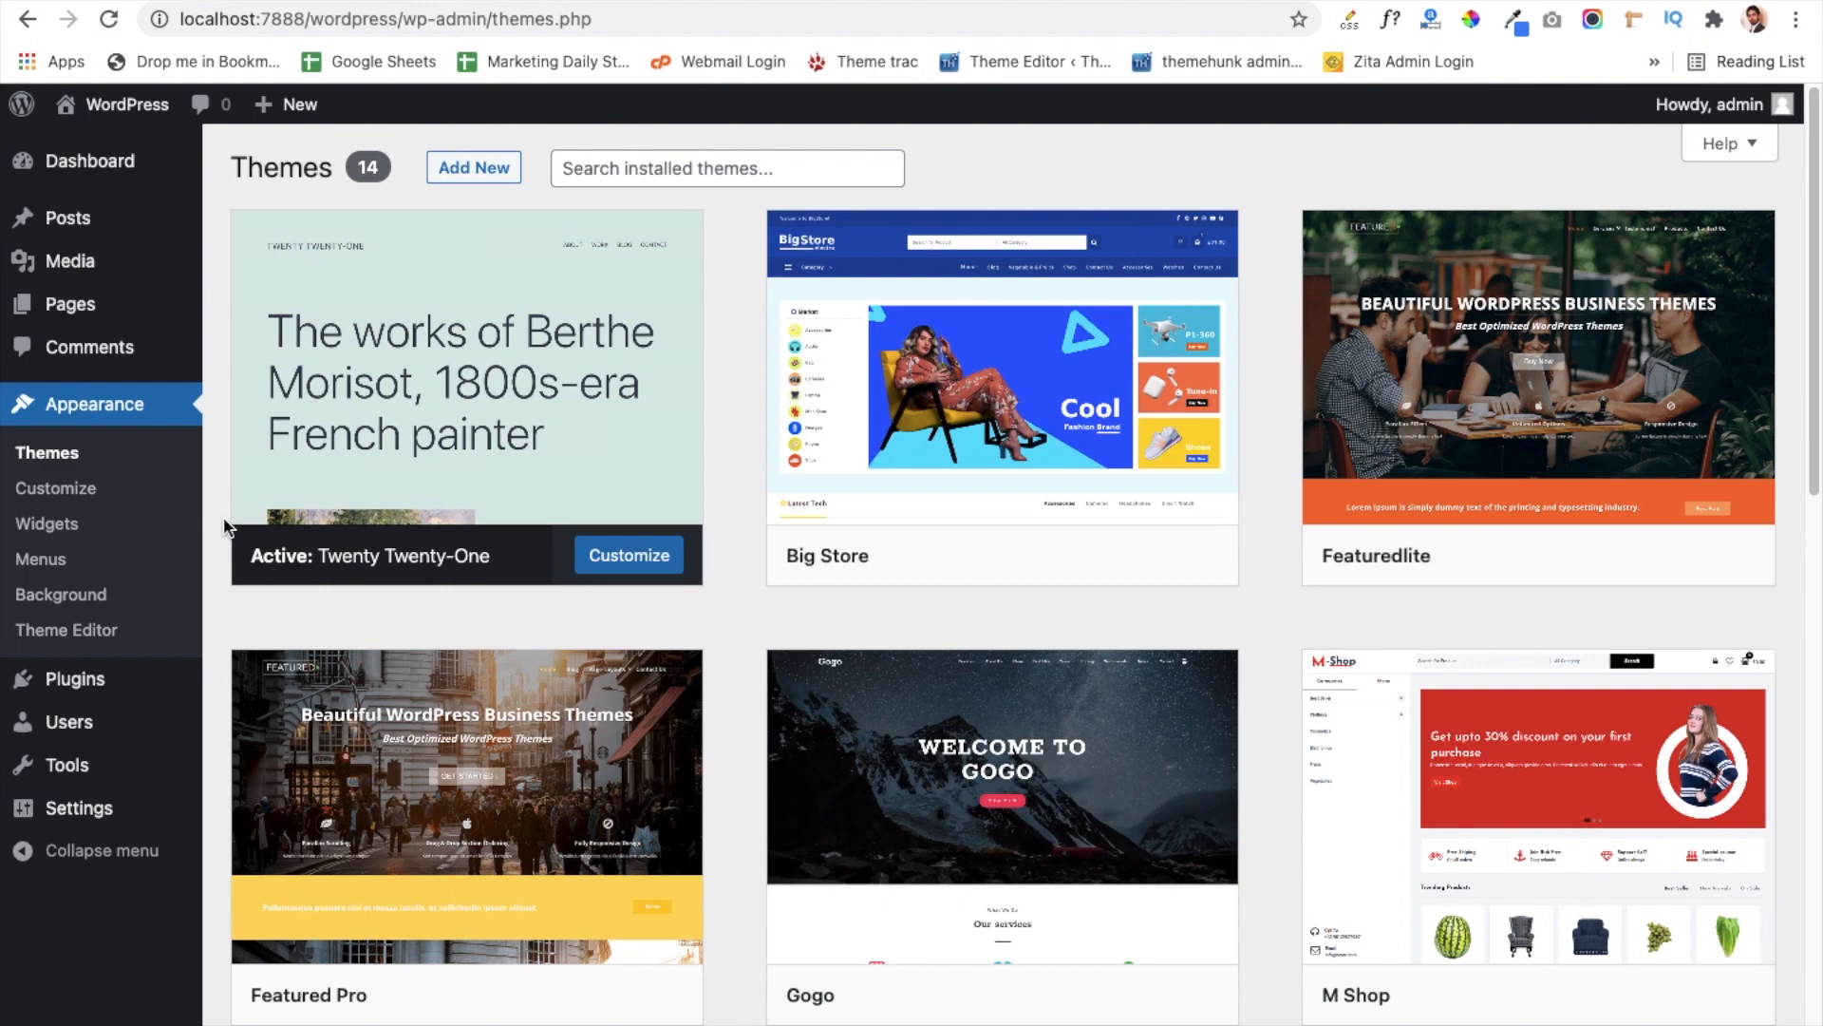
{"action": "left_click", "coordinate": [96, 168]}
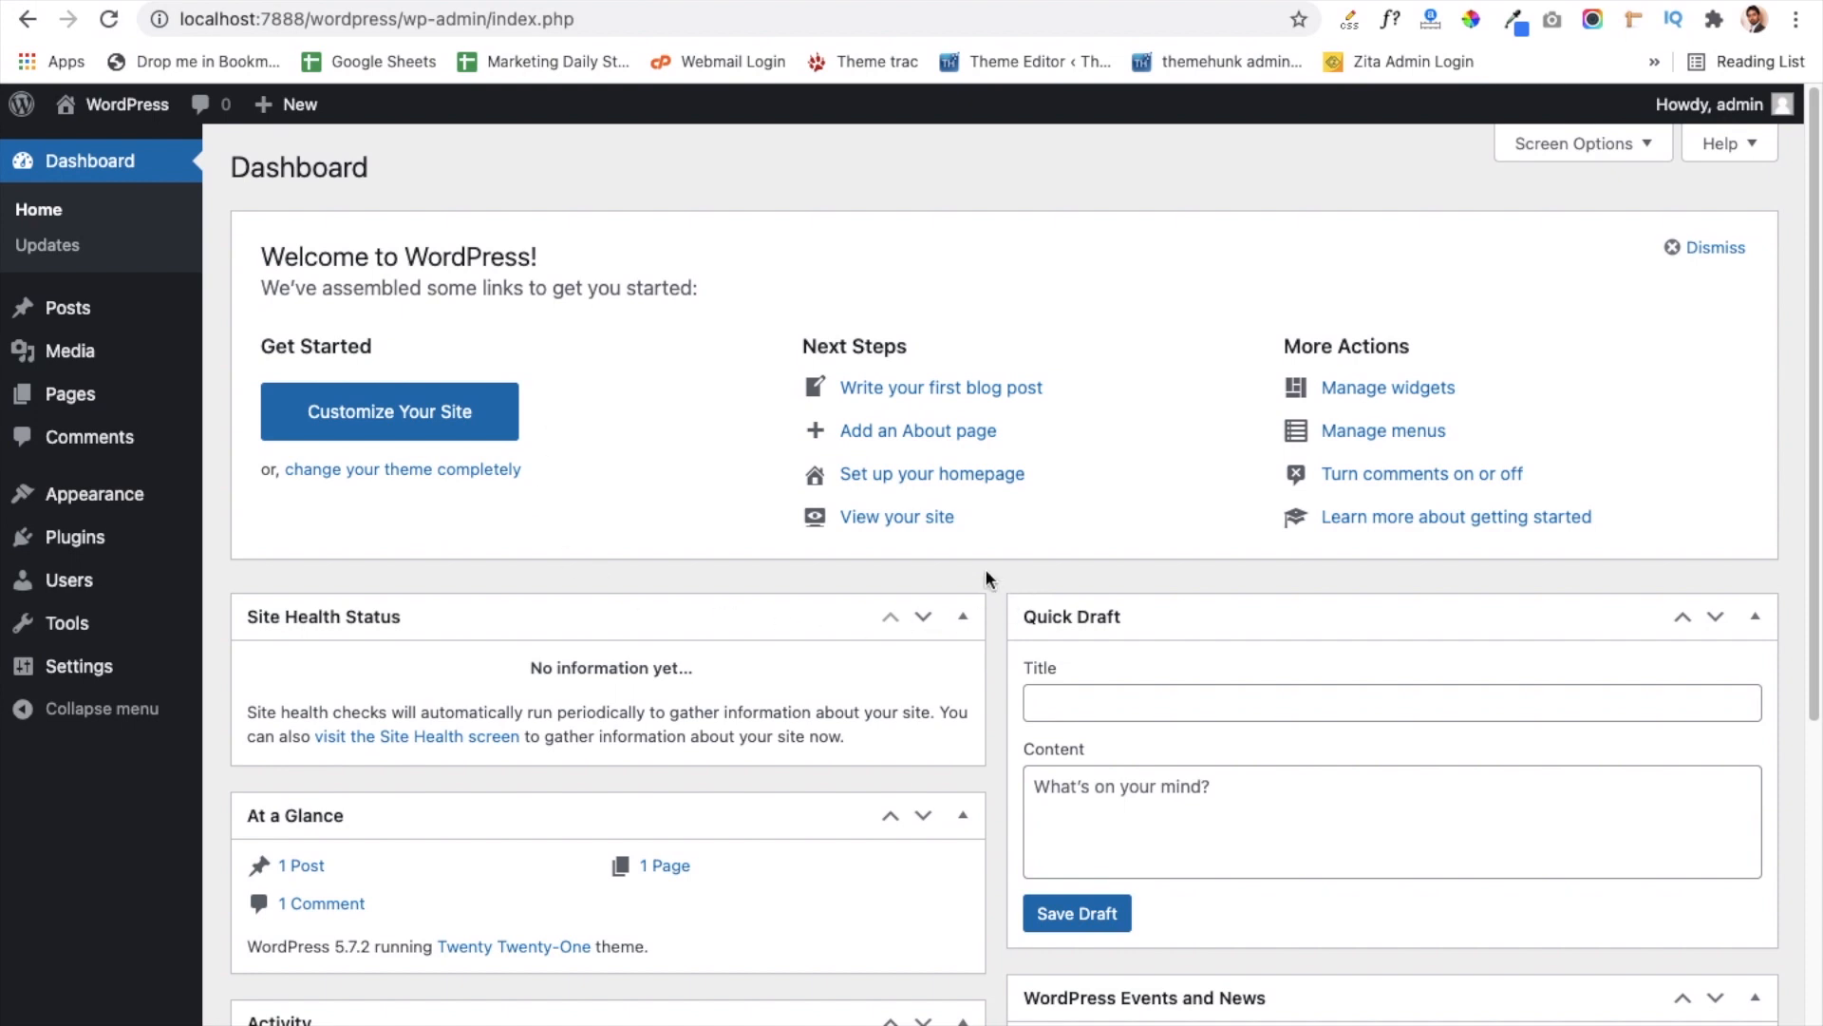
{"action": "mouse_move", "coordinate": [91, 502]}
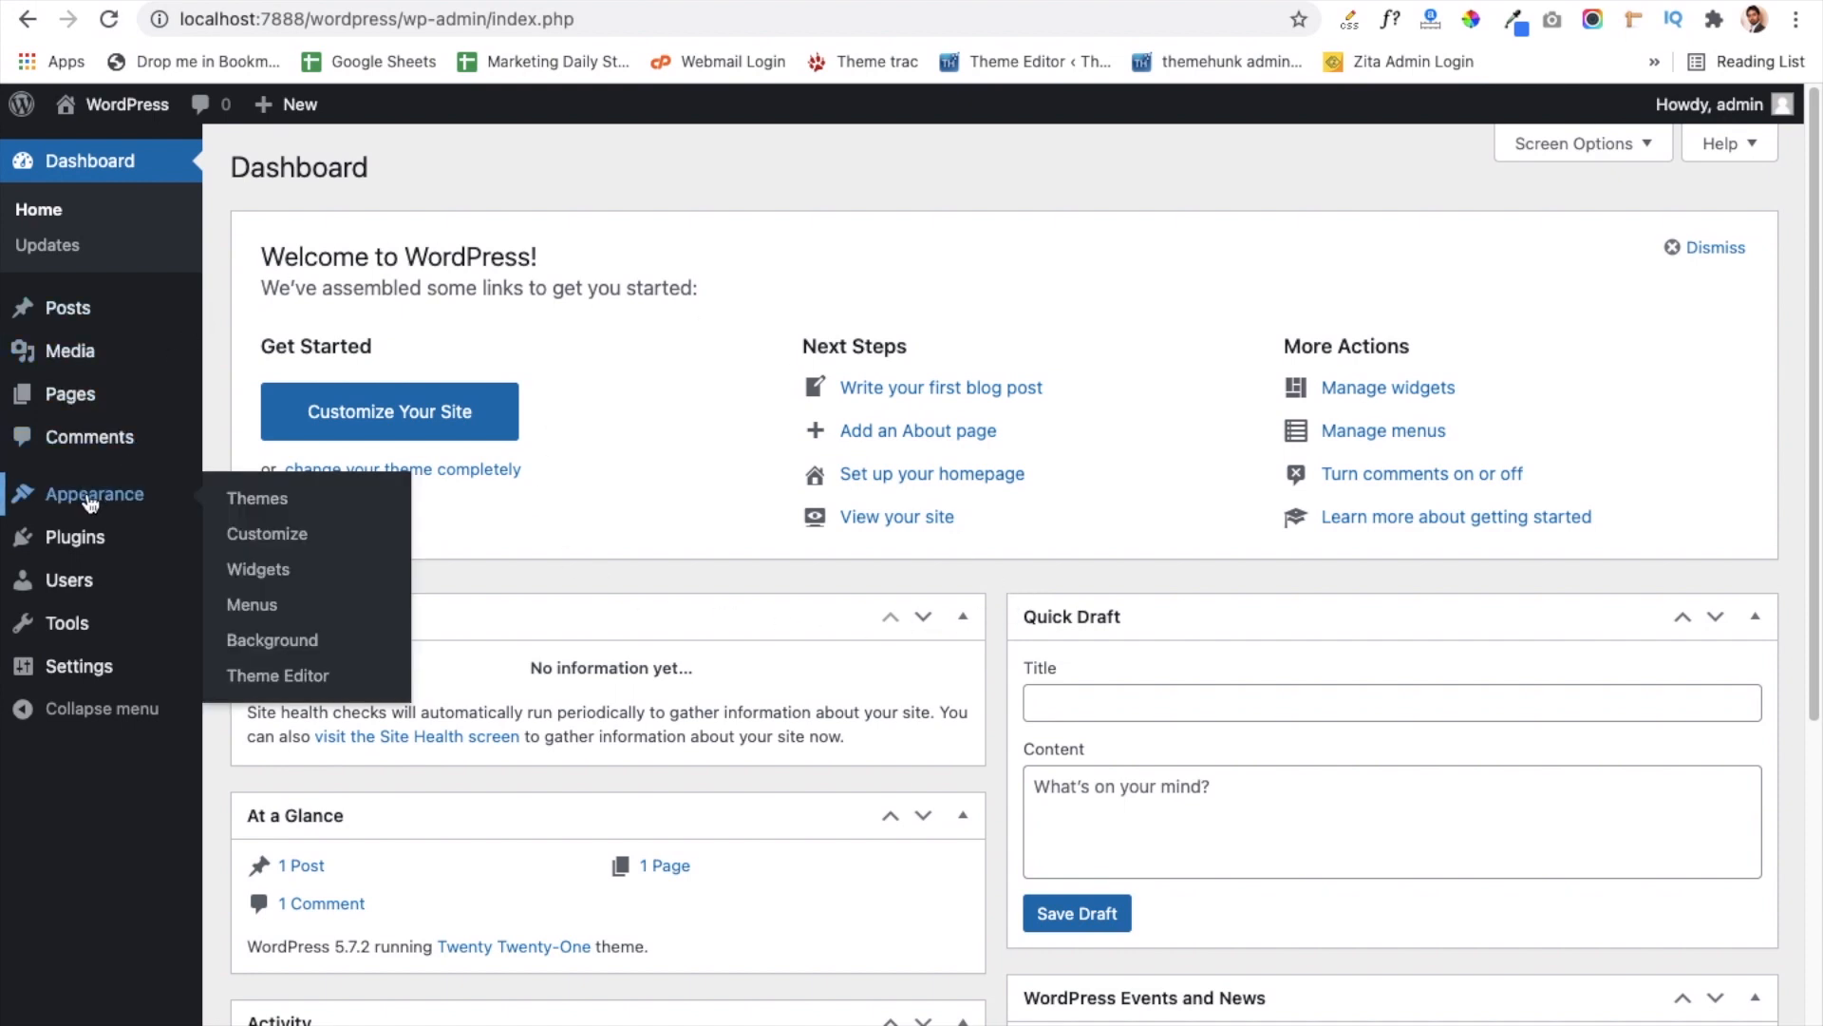
{"action": "left_click", "coordinate": [269, 505]}
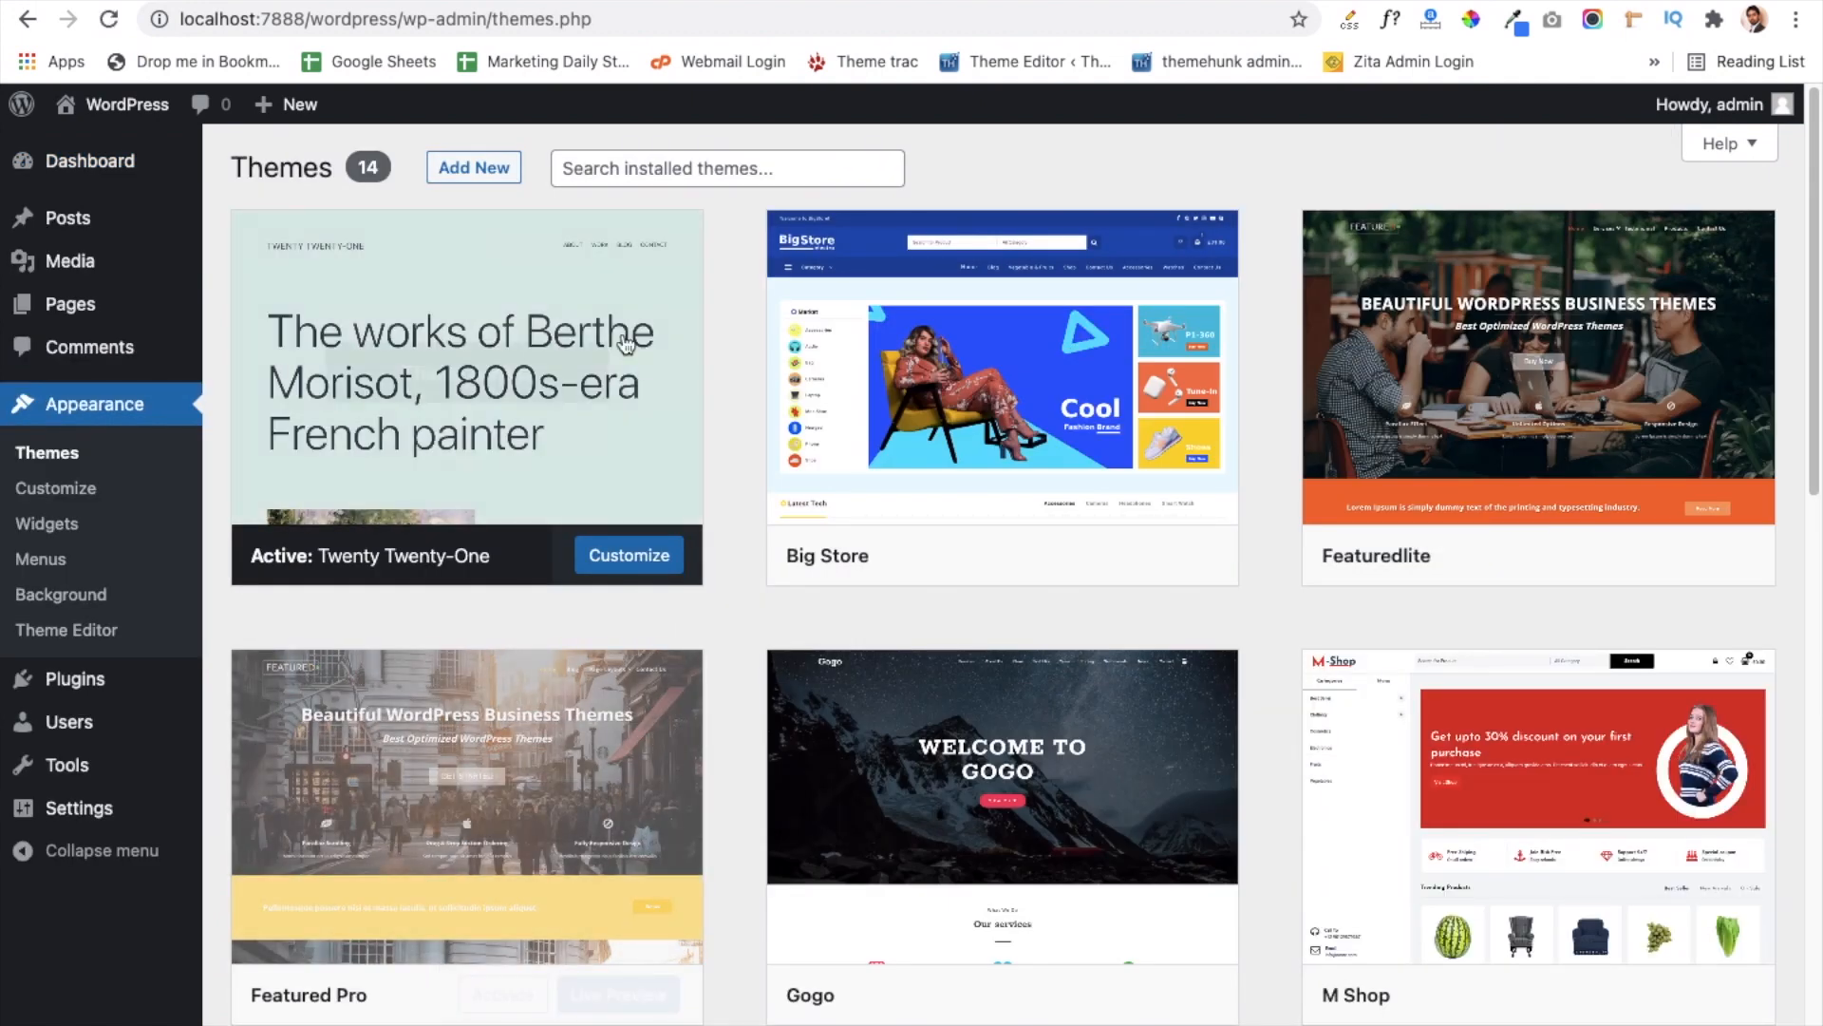
{"action": "left_click", "coordinate": [486, 177]}
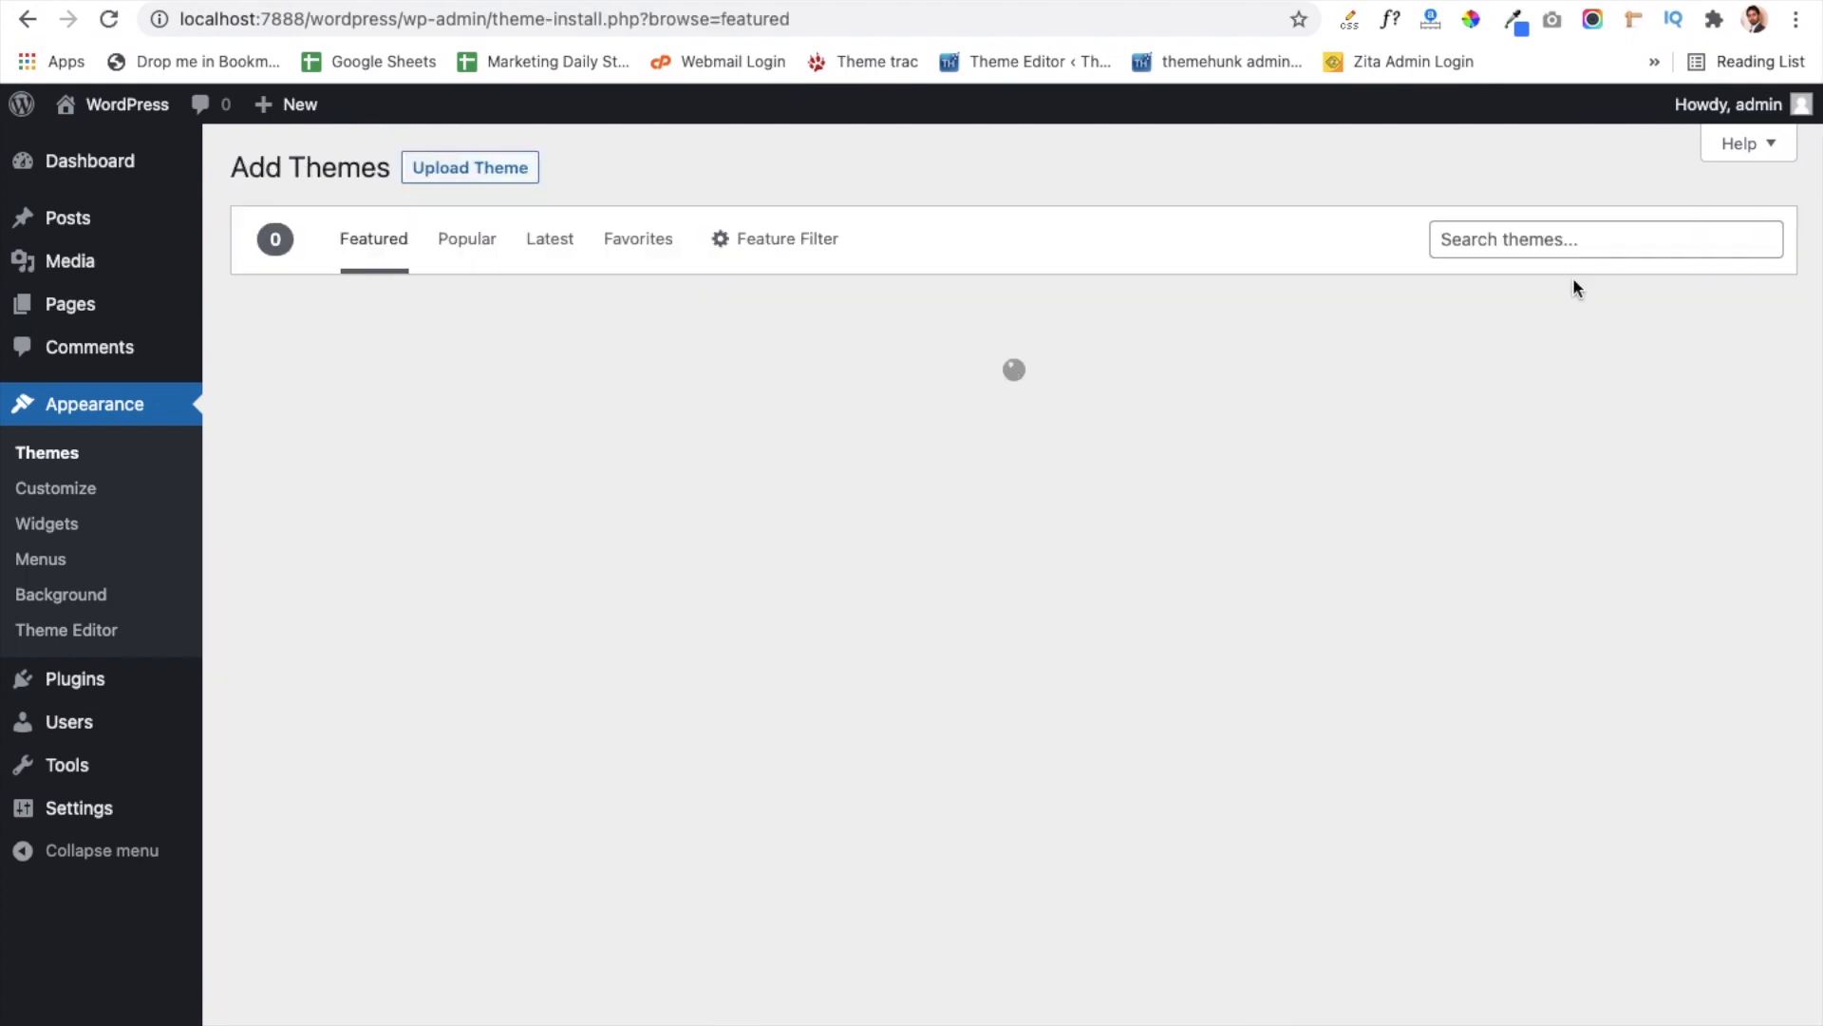
Step: Search the theme directory for "zita" and install the Zita theme
{"action": "left_click", "coordinate": [1551, 239]}
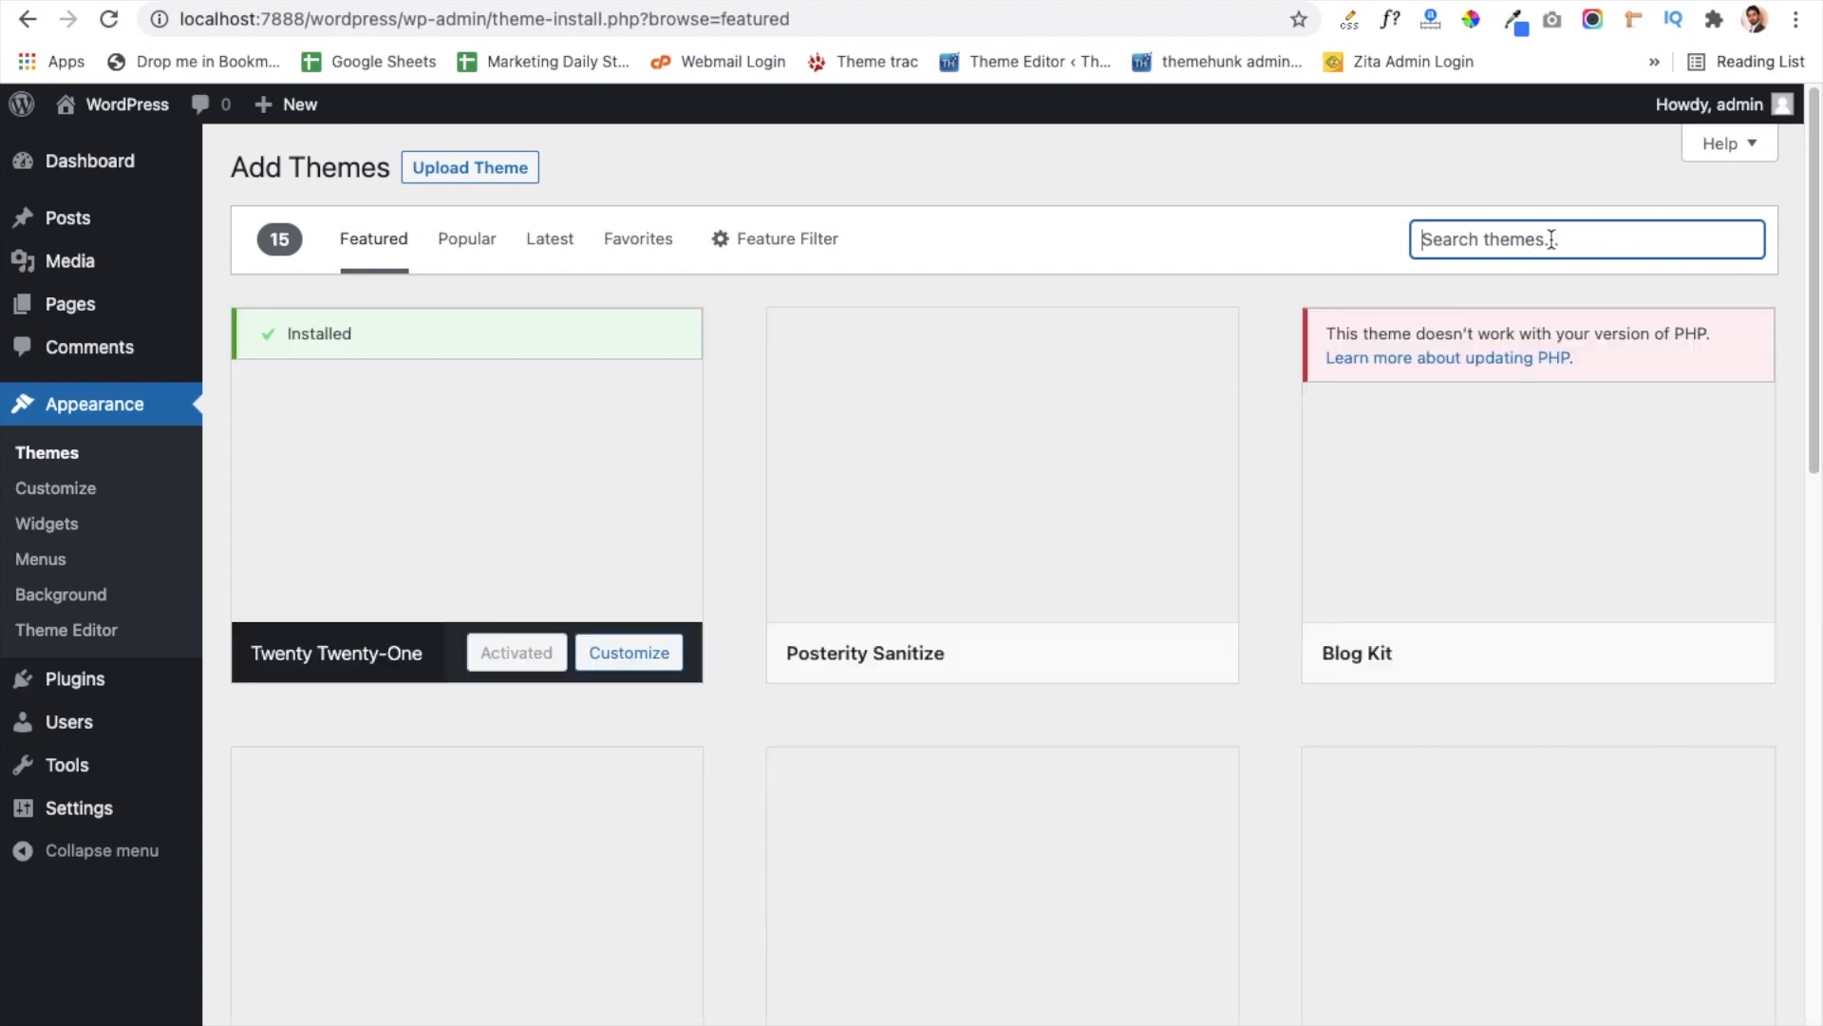
{"action": "type", "text": "zita"}
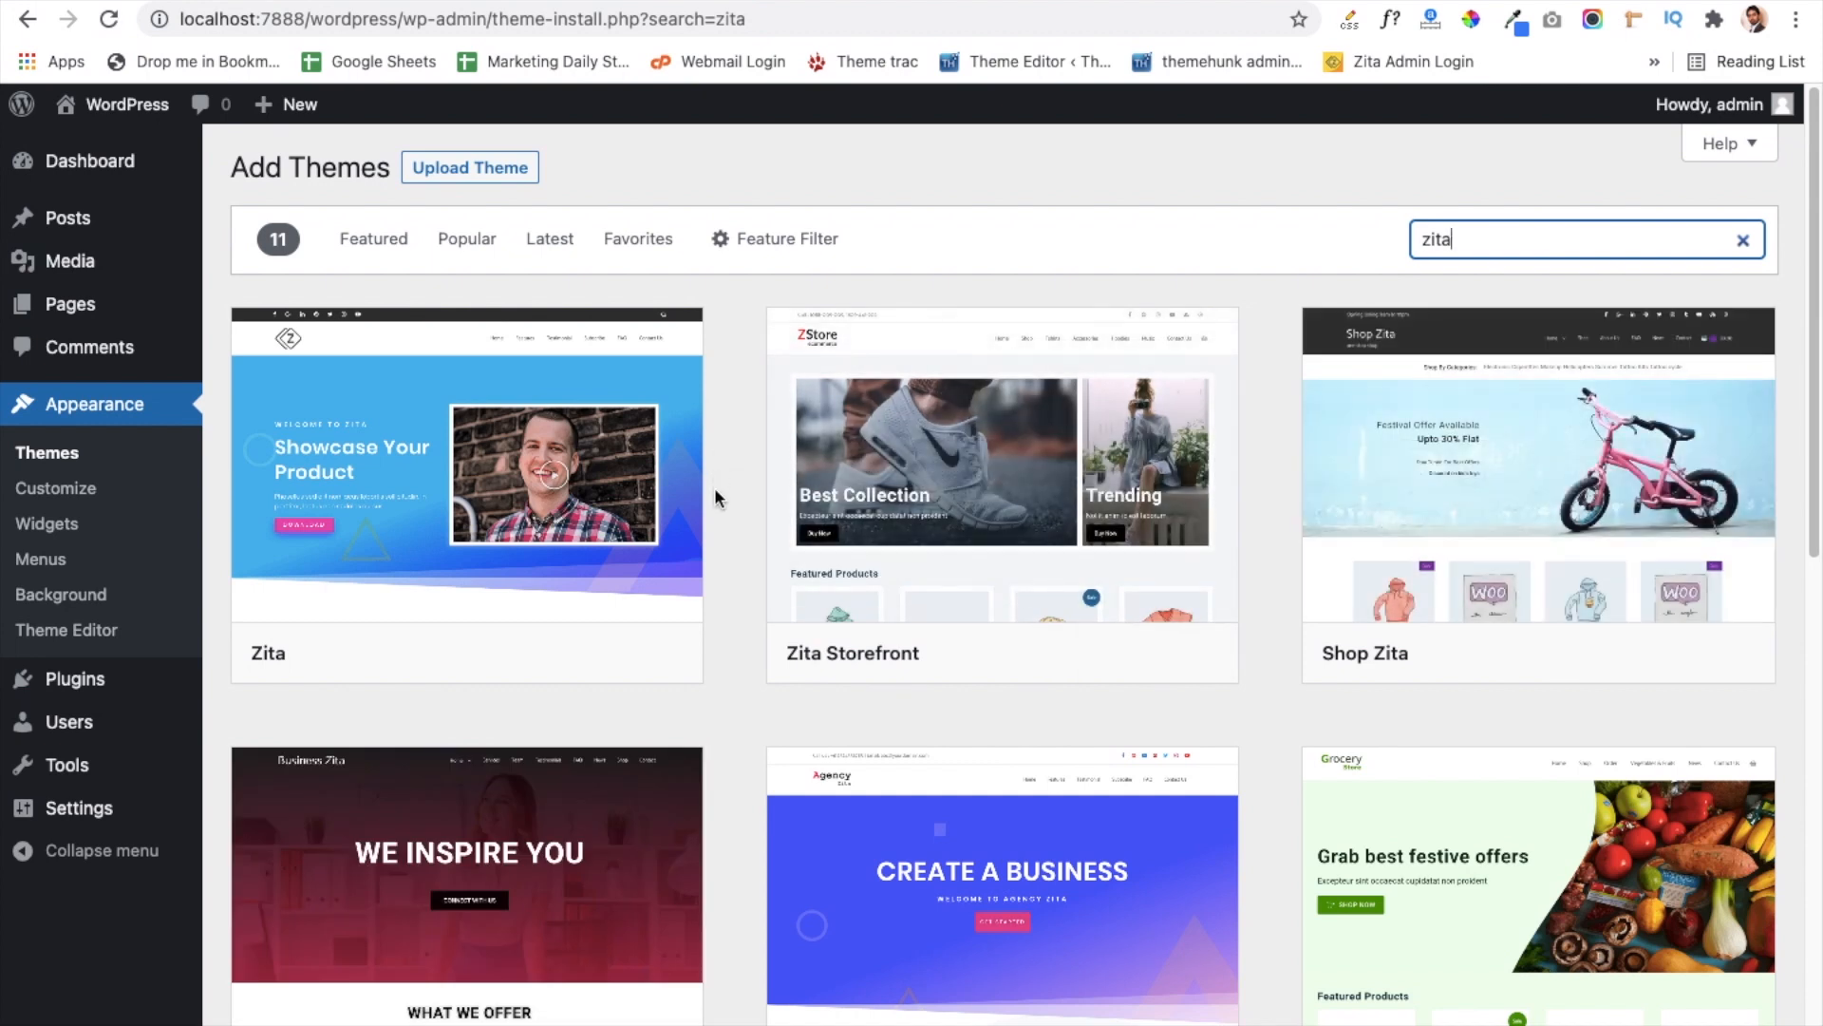
{"action": "mouse_move", "coordinate": [438, 577]}
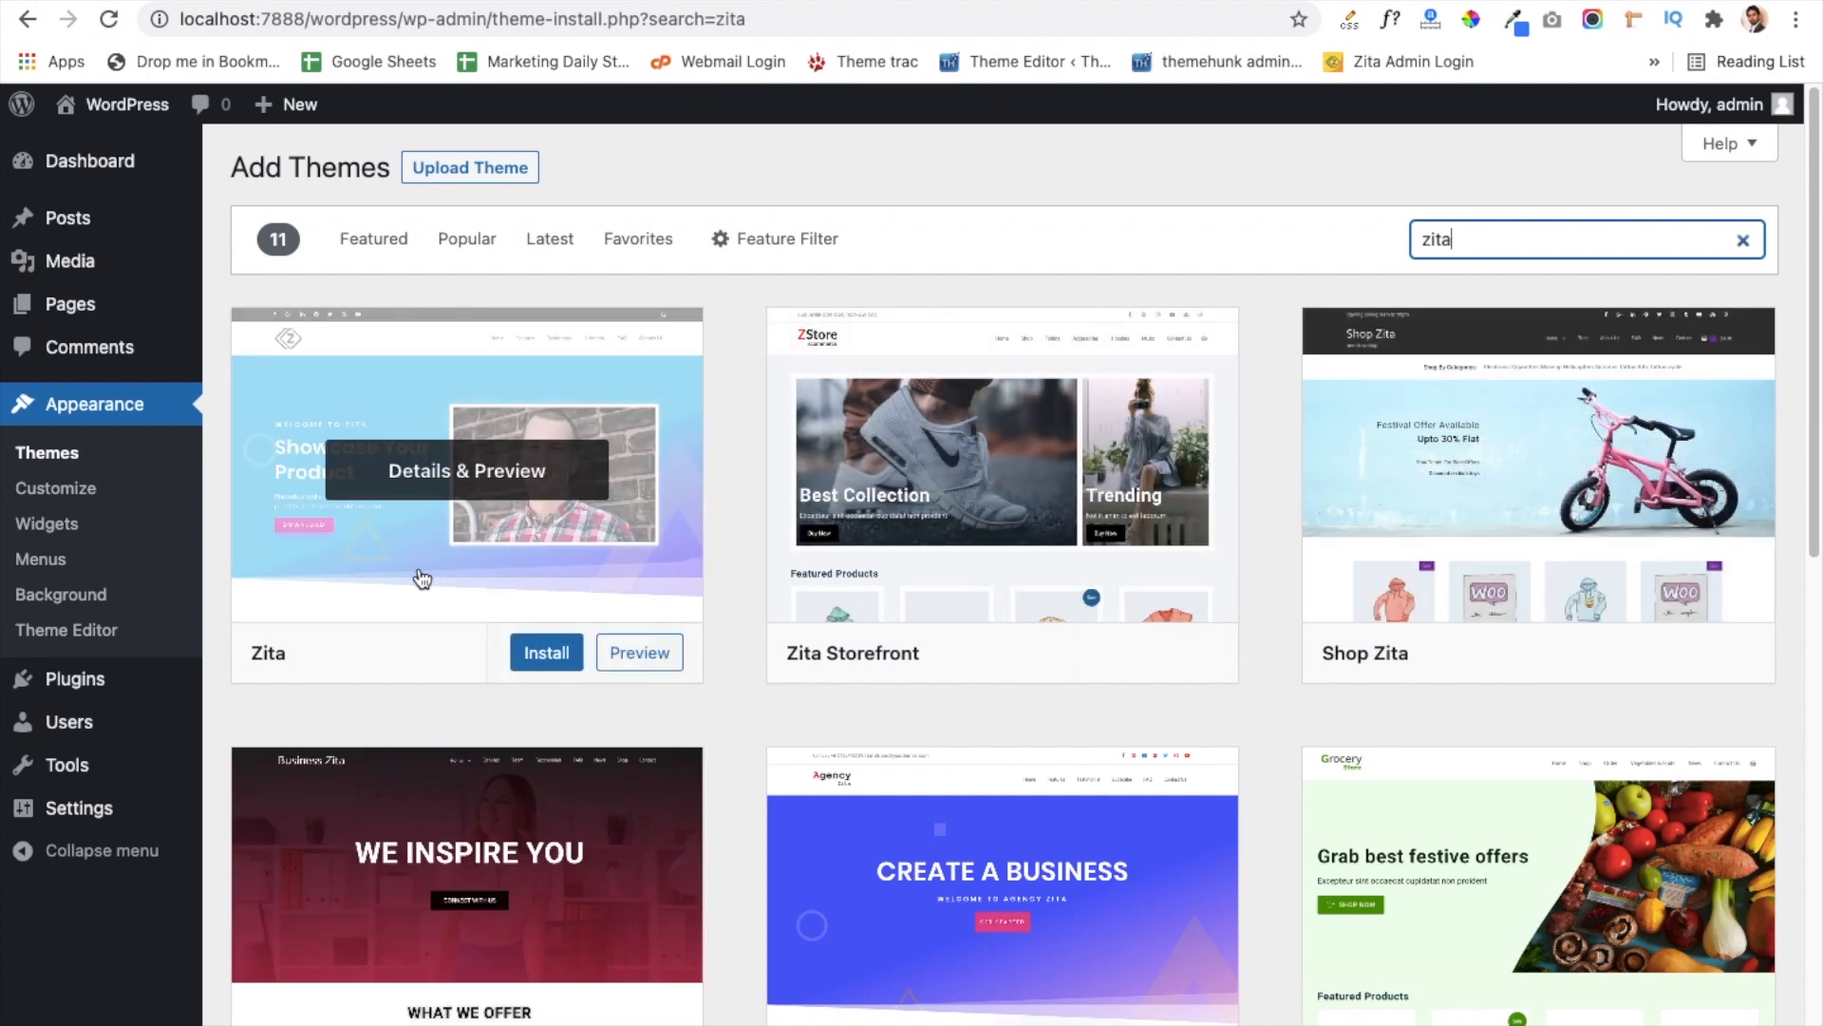
{"action": "left_click", "coordinate": [528, 657]}
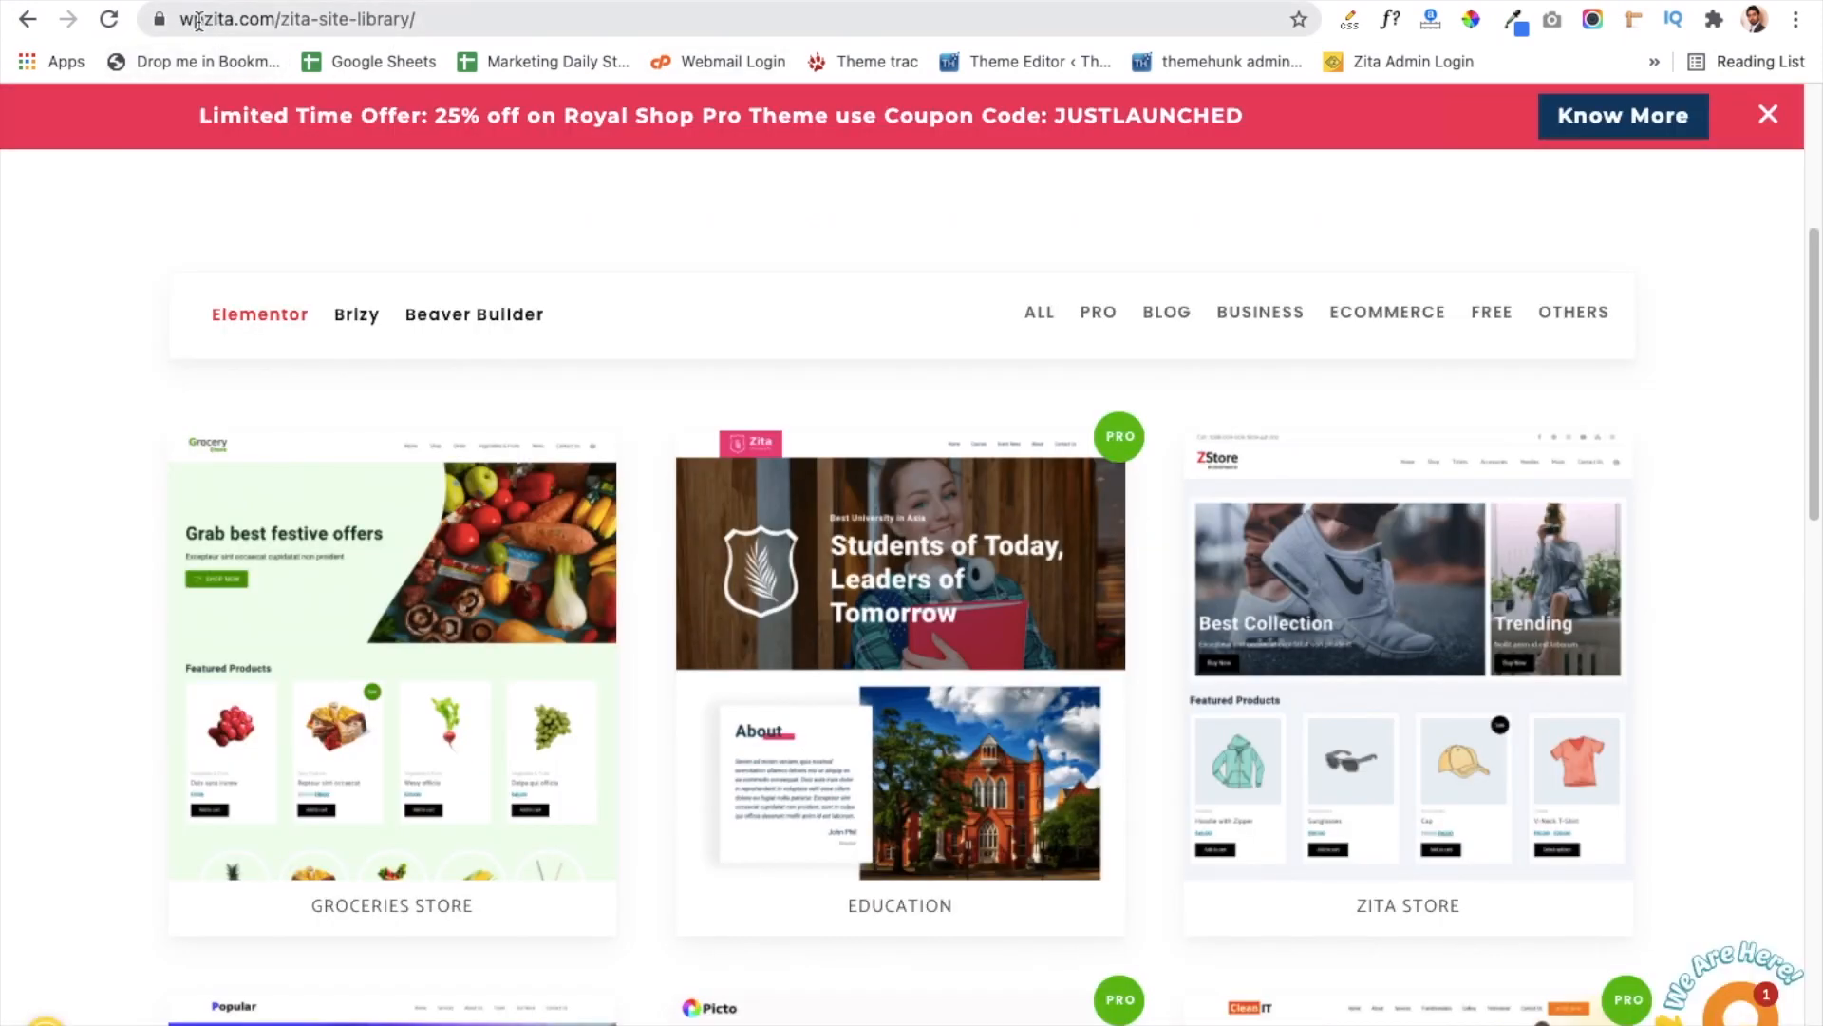
Step: Open the Zita Pro page from the wpzita.com site library and review its premium features and pricing plans
{"action": "left_click", "coordinate": [202, 19]}
{"action": "left_click_drag", "start_coordinate": [202, 19], "coordinate": [320, 20]}
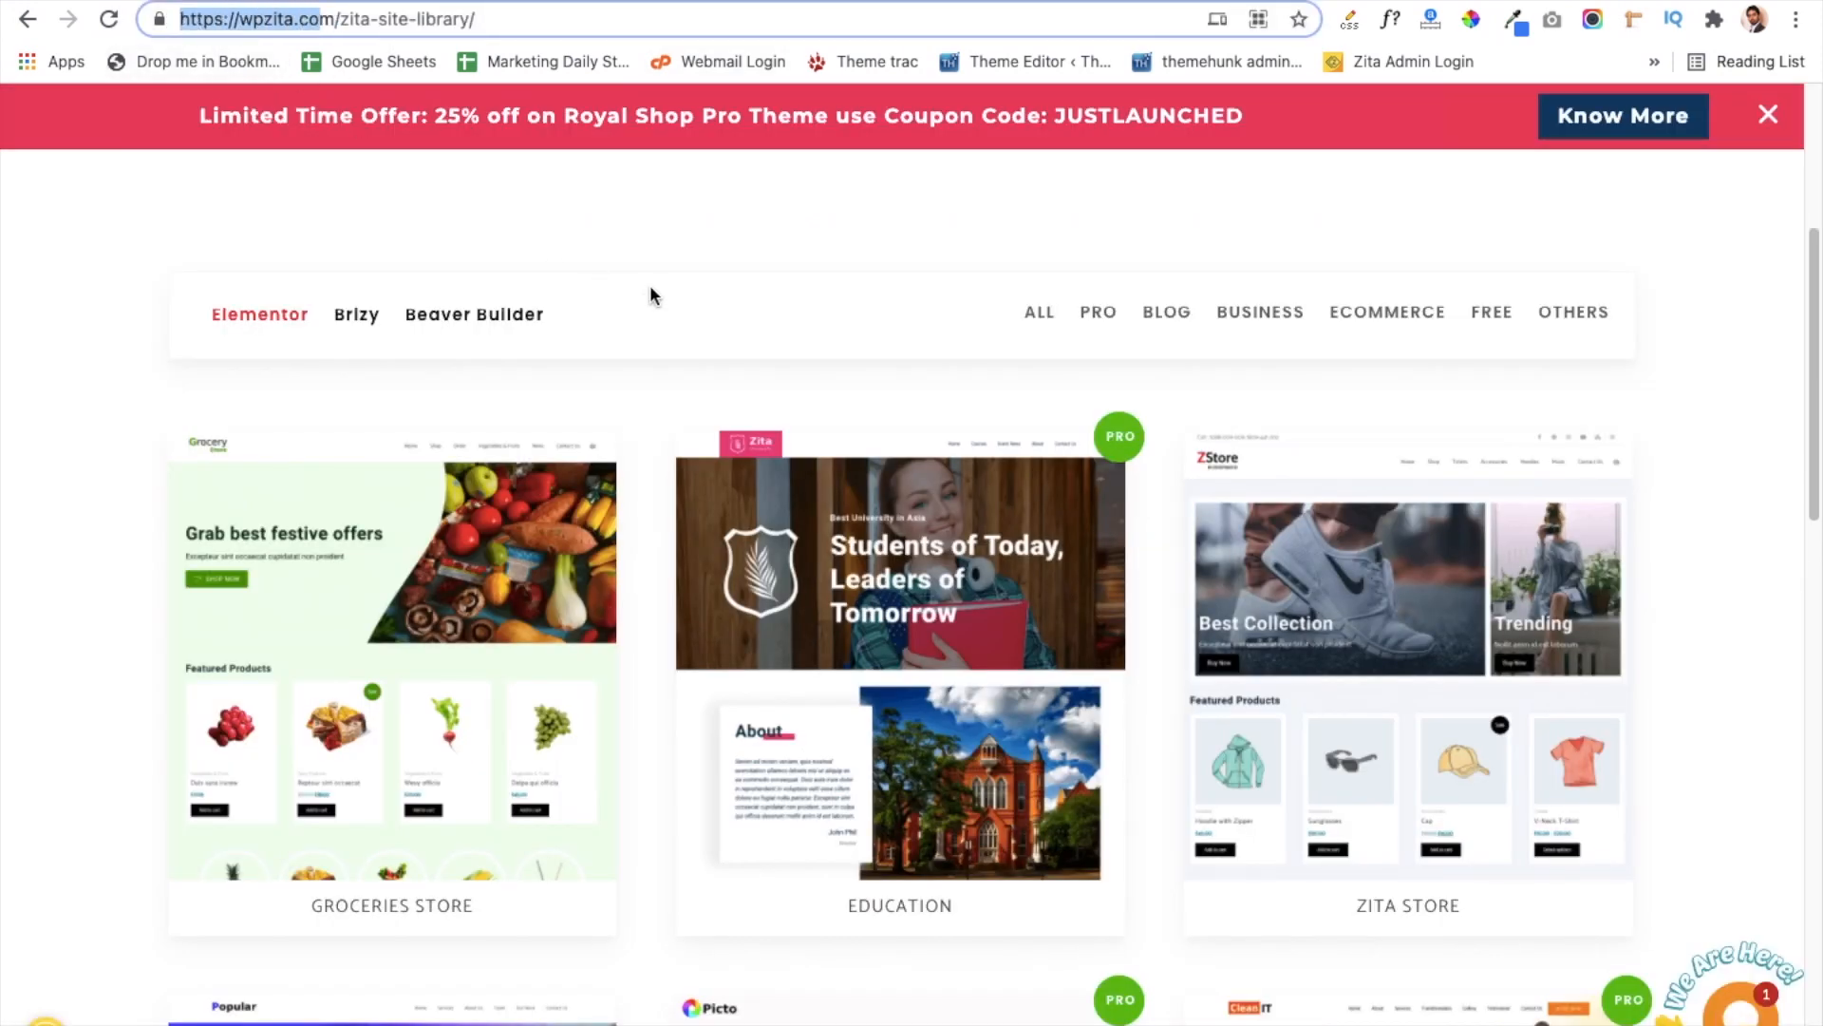
{"action": "scroll", "coordinate": [650, 289], "scroll_direction": "up", "scroll_amount": 5}
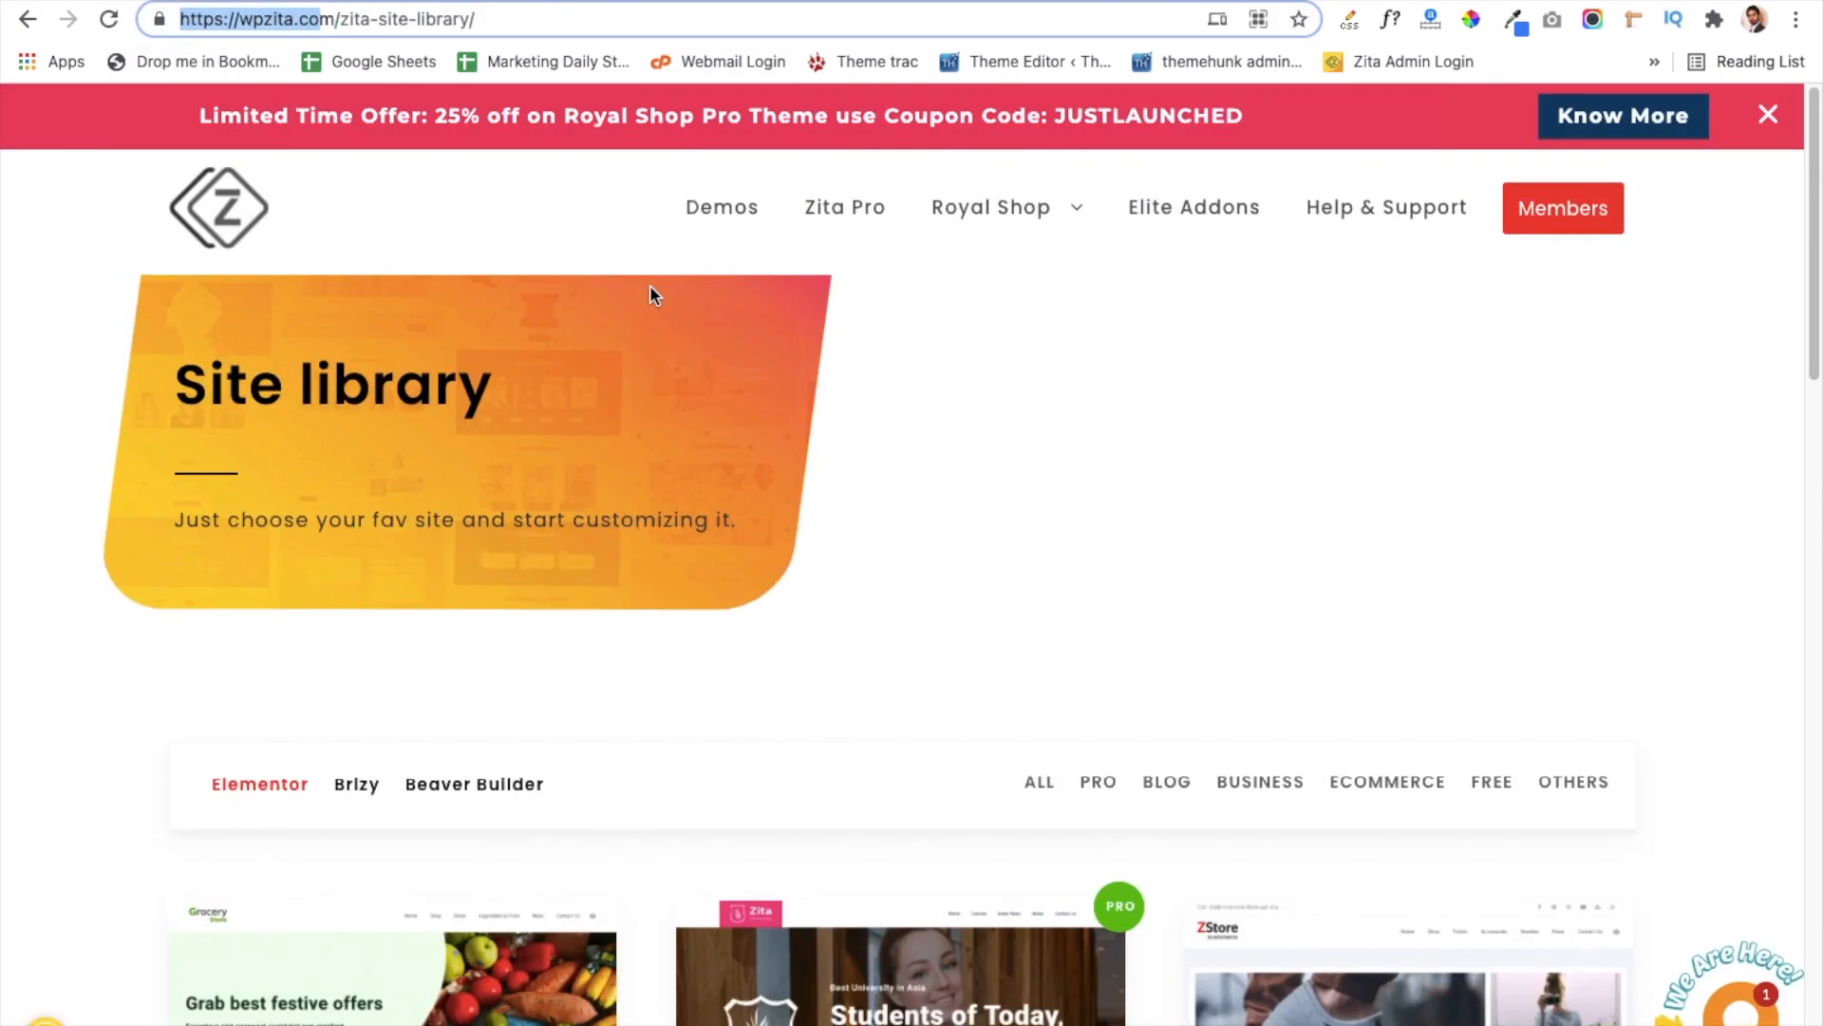
{"action": "left_click", "coordinate": [866, 216]}
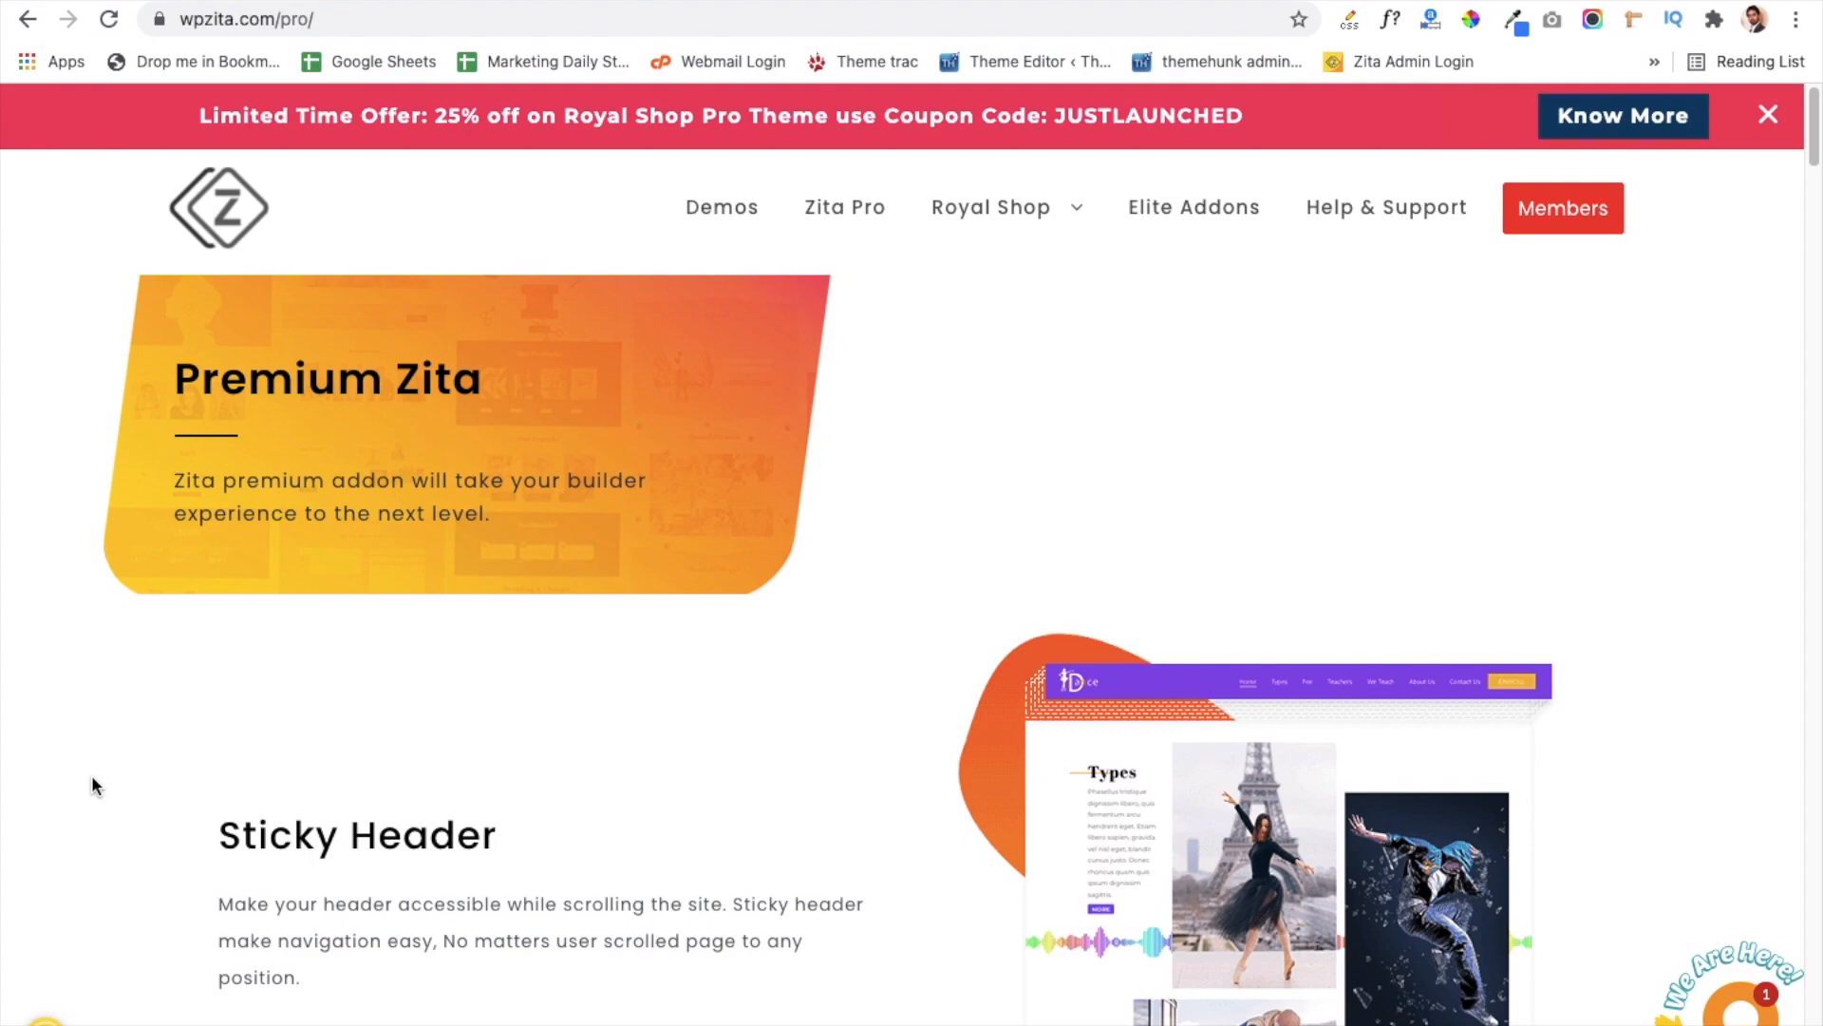
{"action": "scroll", "coordinate": [92, 776], "scroll_direction": "down", "scroll_amount": 15}
{"action": "scroll", "coordinate": [92, 777], "scroll_direction": "down", "scroll_amount": 20}
{"action": "scroll", "coordinate": [93, 784], "scroll_direction": "down", "scroll_amount": 20}
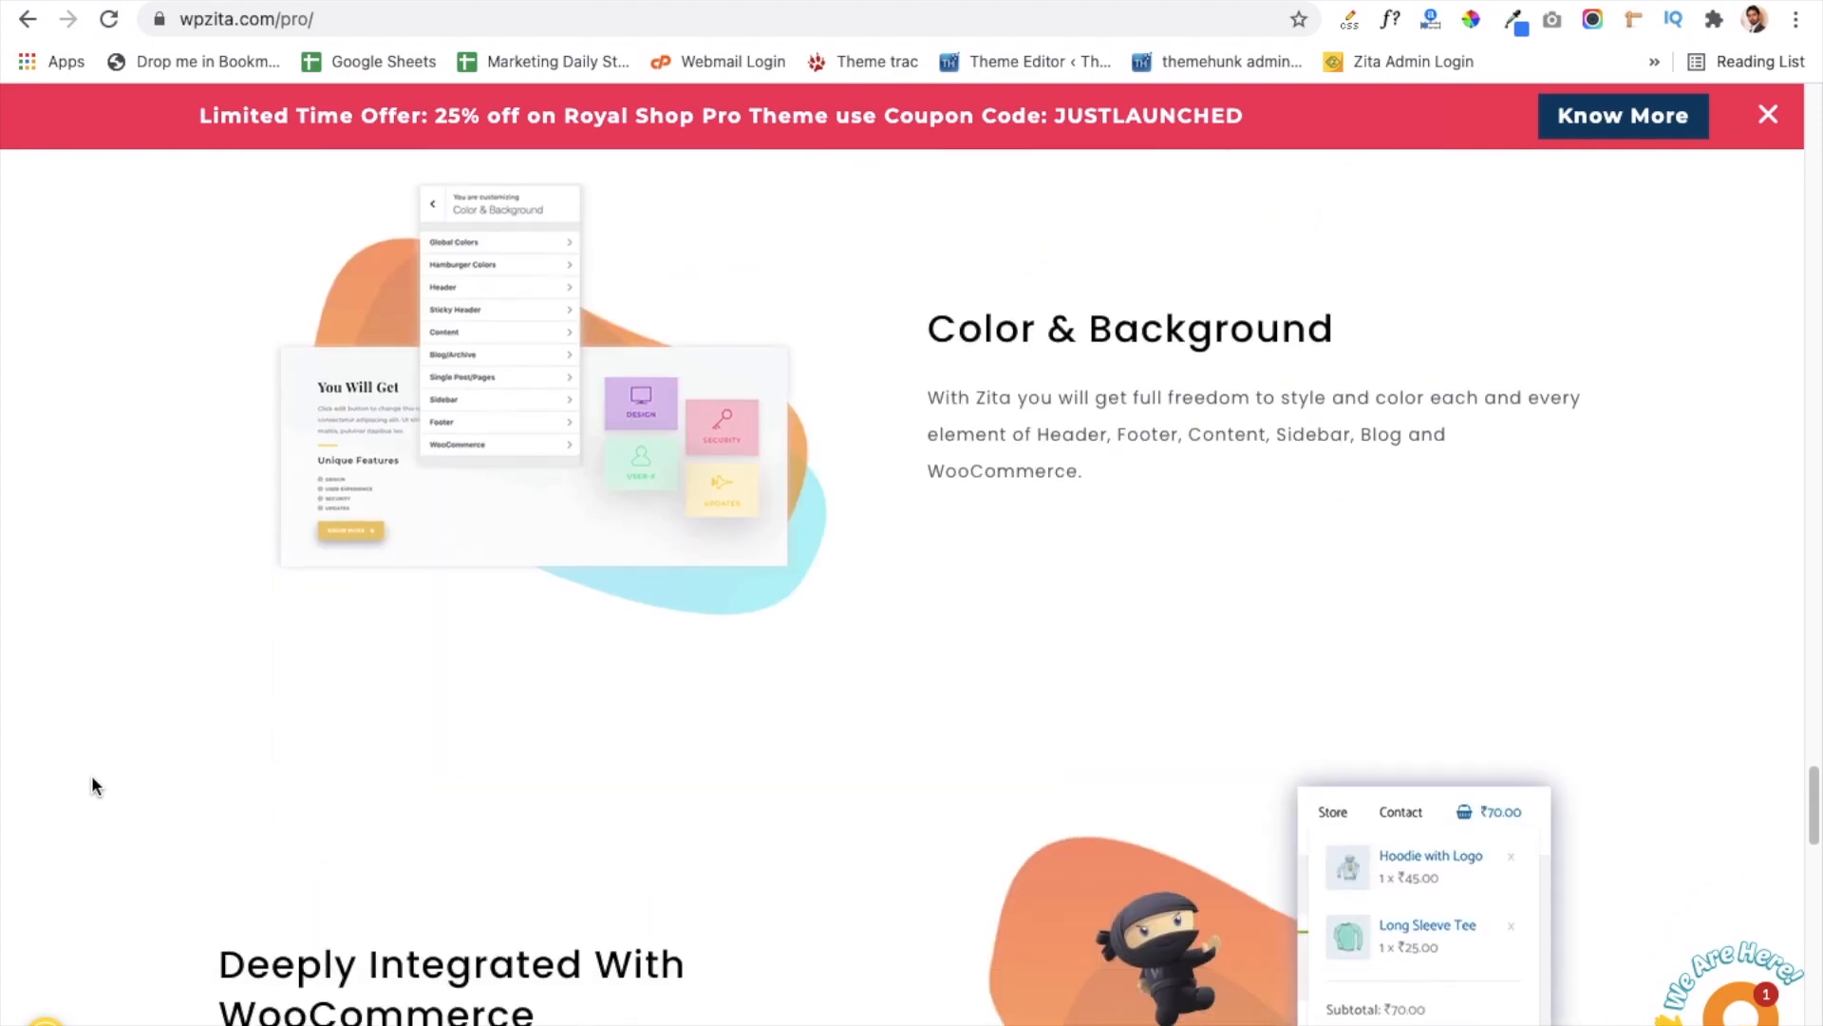
{"action": "scroll", "coordinate": [91, 784], "scroll_direction": "down", "scroll_amount": 20}
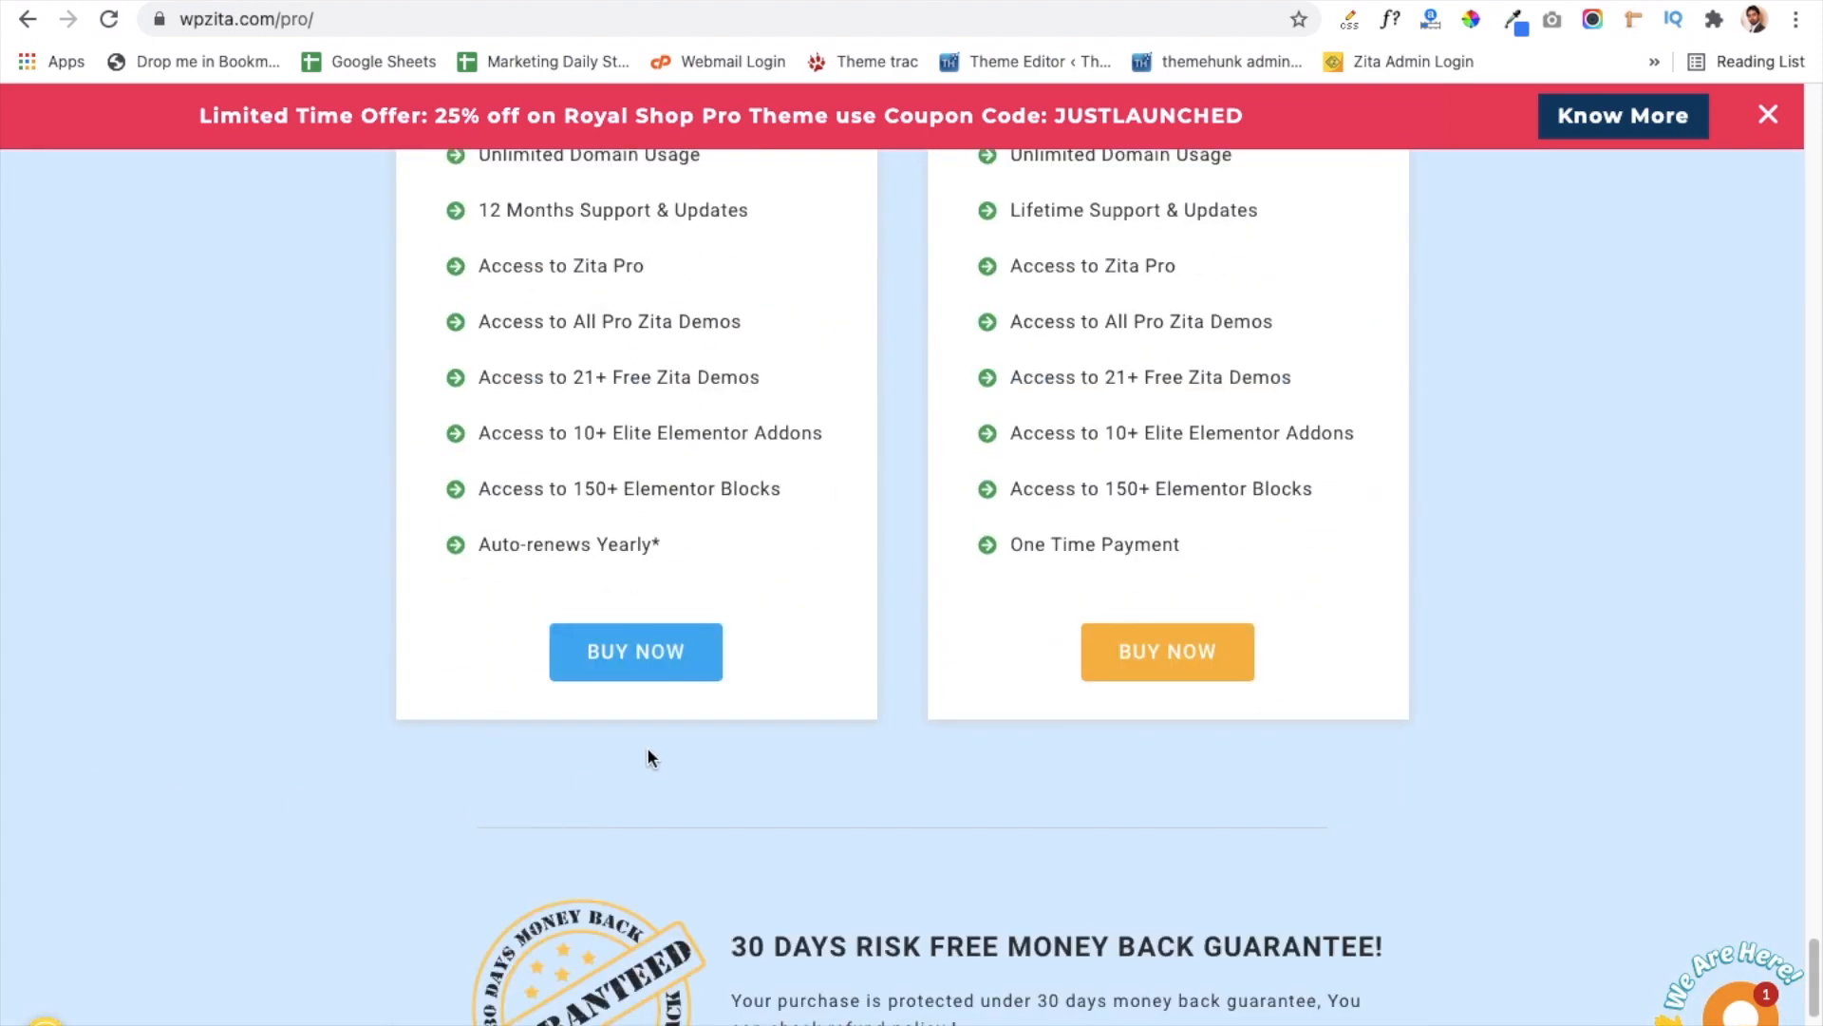
{"action": "scroll", "coordinate": [639, 675], "scroll_direction": "up", "scroll_amount": 4}
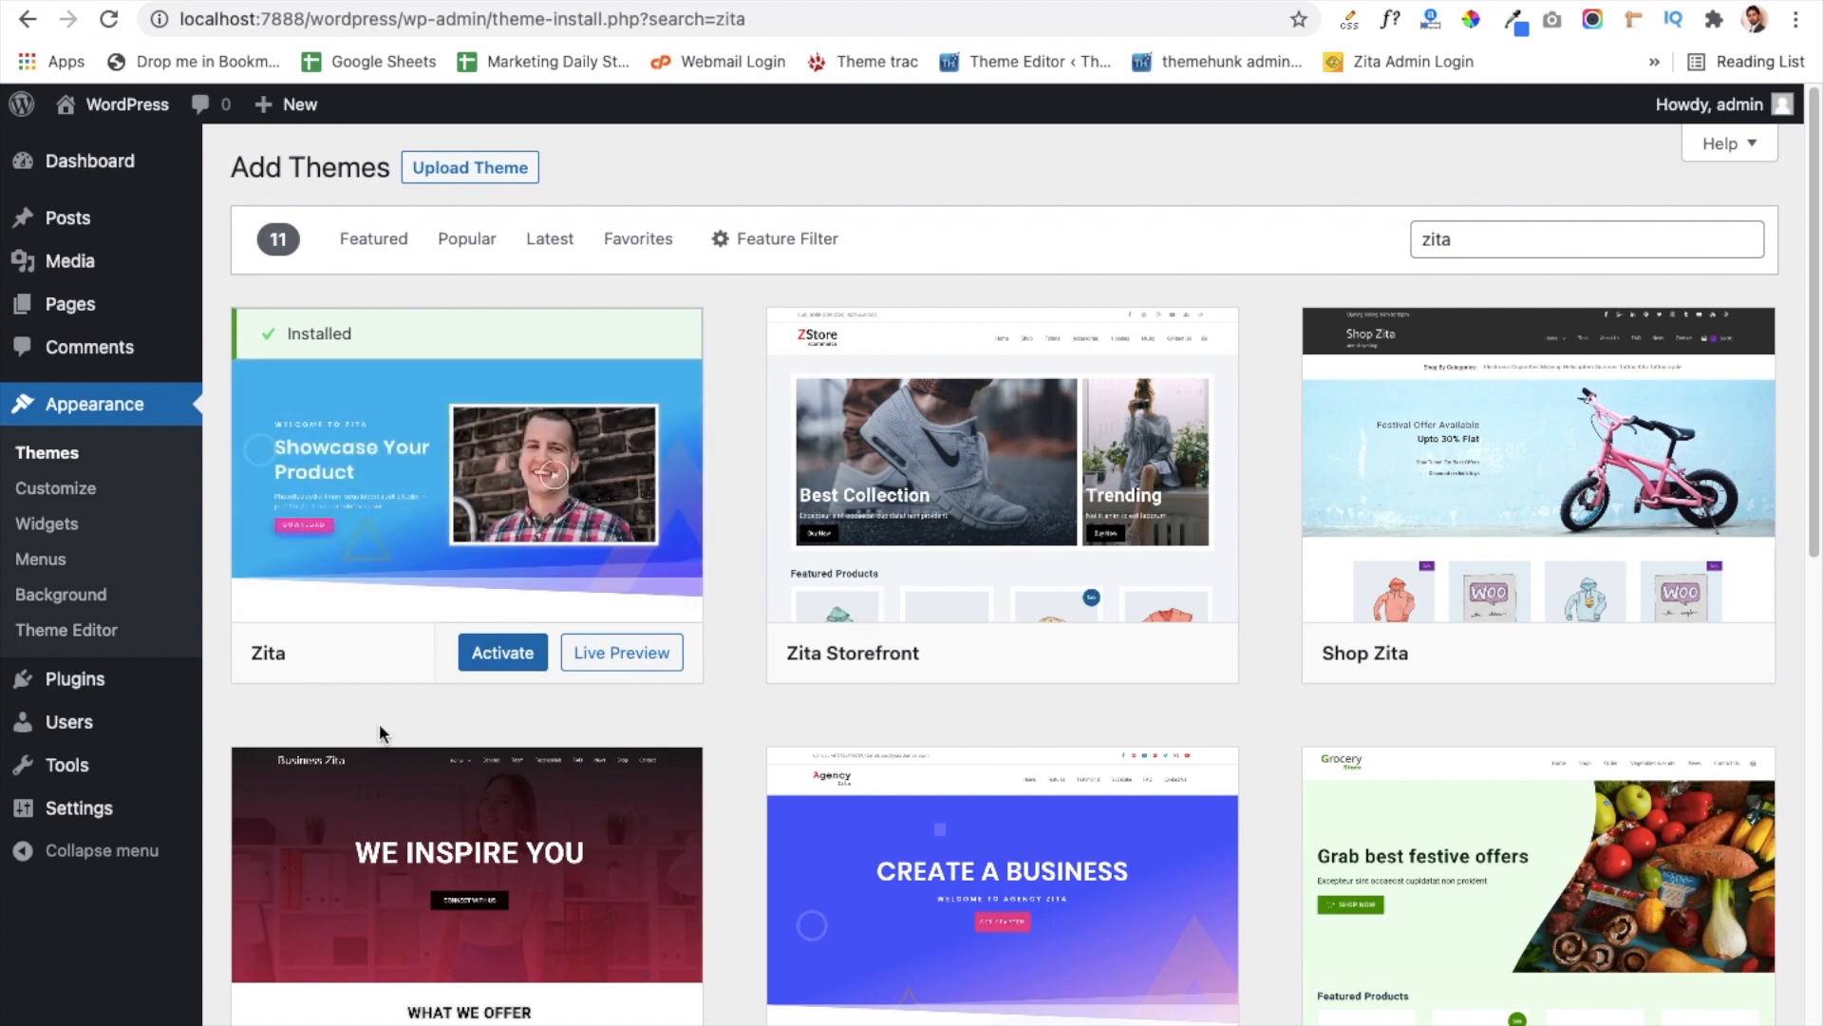
Step: Activate the installed Zita theme and bring up the importer plugin option under Import Starter Site
{"action": "left_click", "coordinate": [493, 669]}
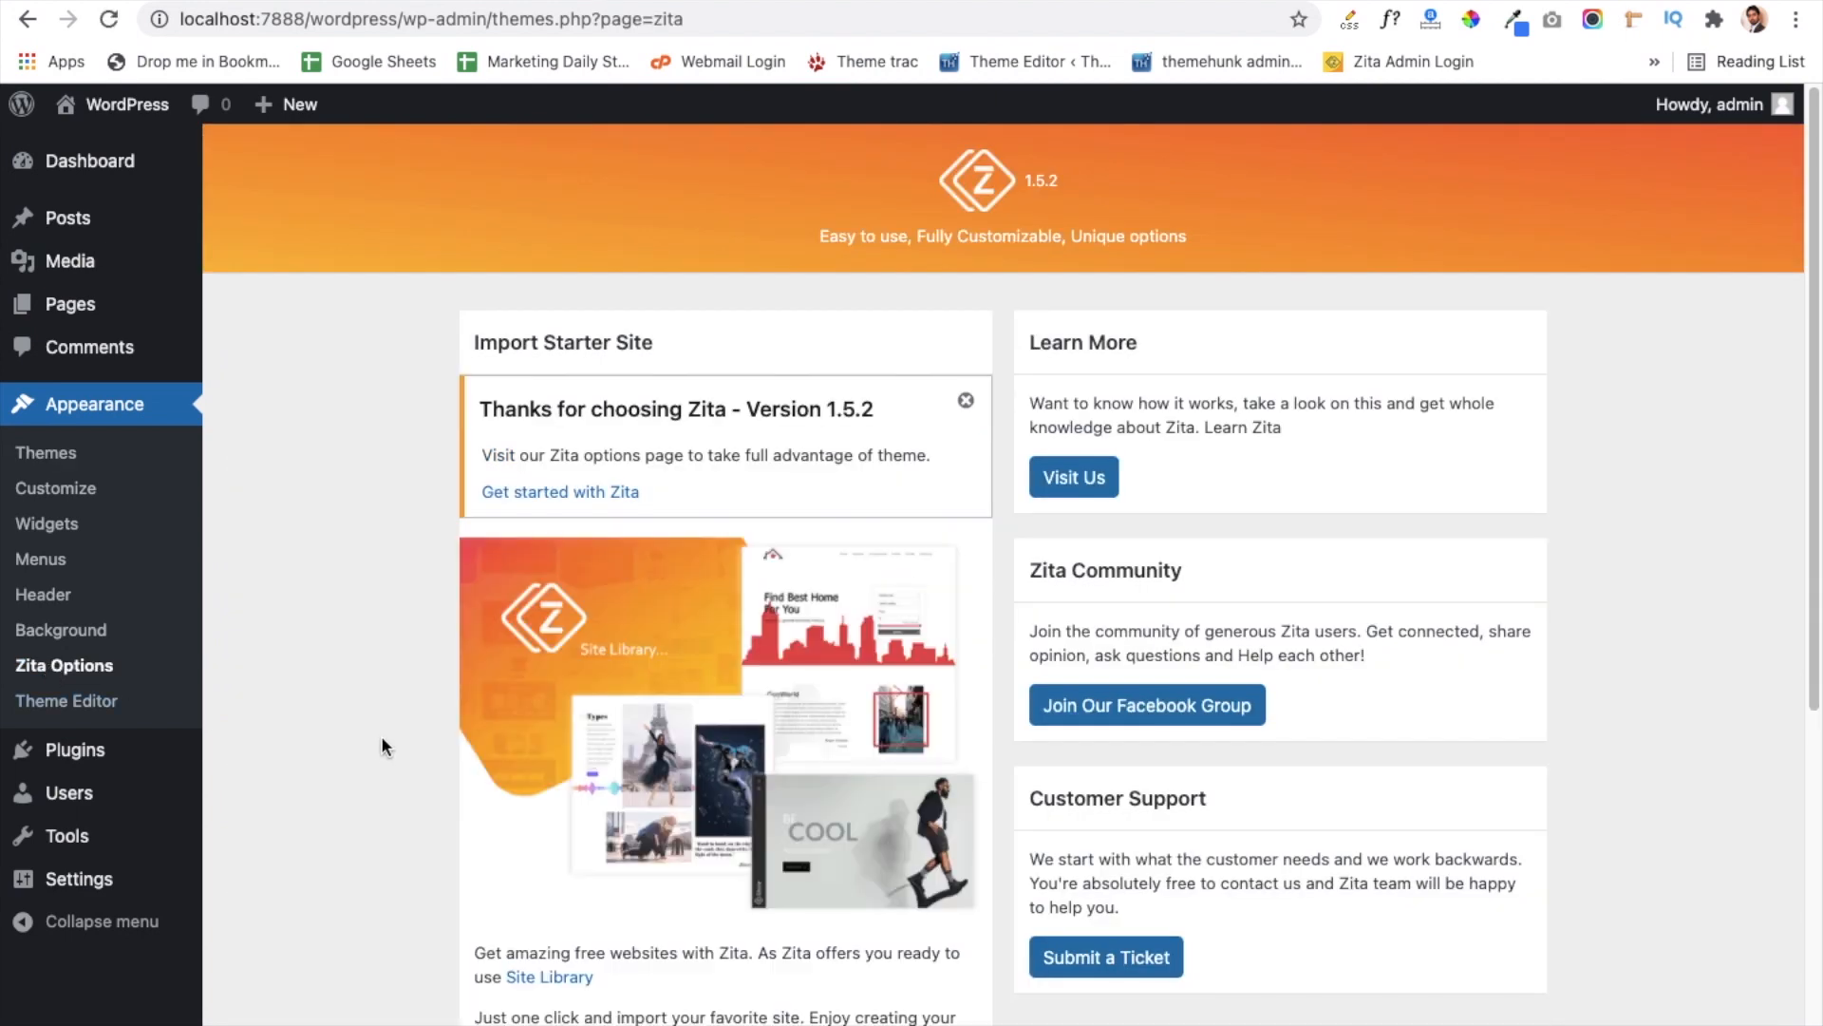
{"action": "scroll", "coordinate": [380, 737], "scroll_direction": "down", "scroll_amount": 3}
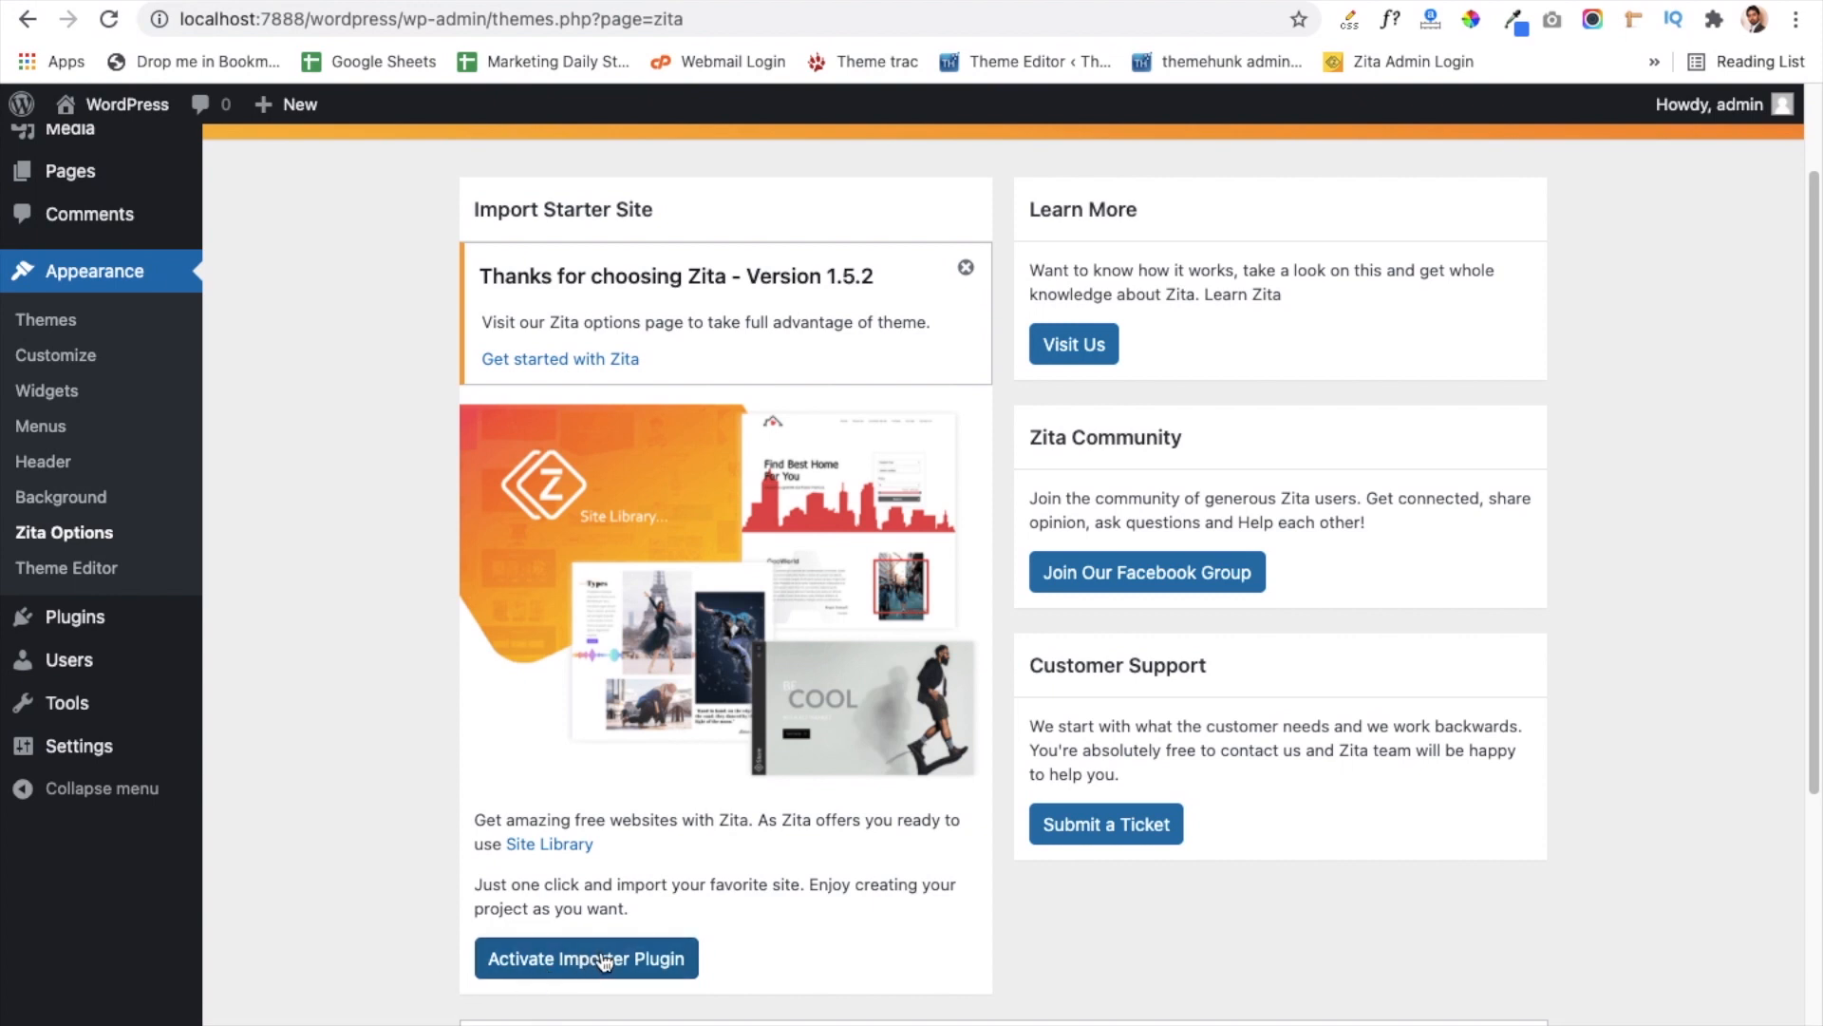
Step: Activate the importer plugin for Zita starter sites and open the Zita site library
{"action": "left_click", "coordinate": [543, 965]}
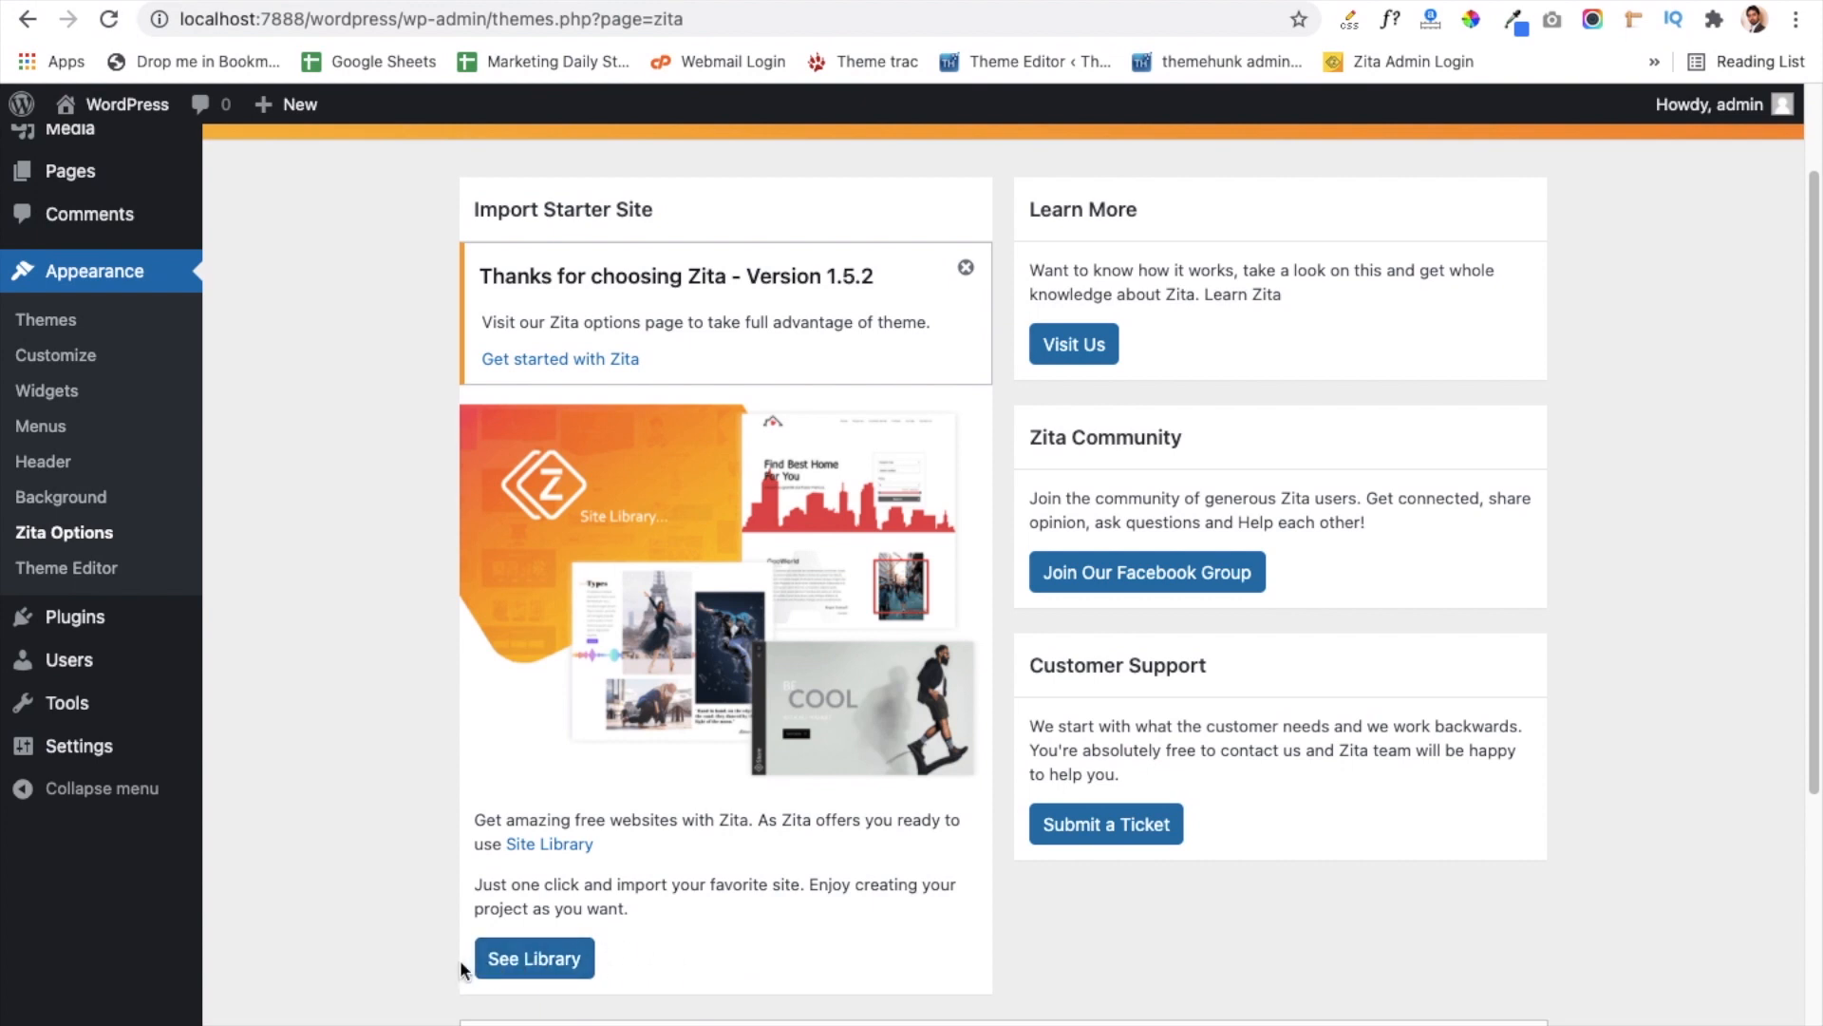
{"action": "left_click", "coordinate": [528, 969]}
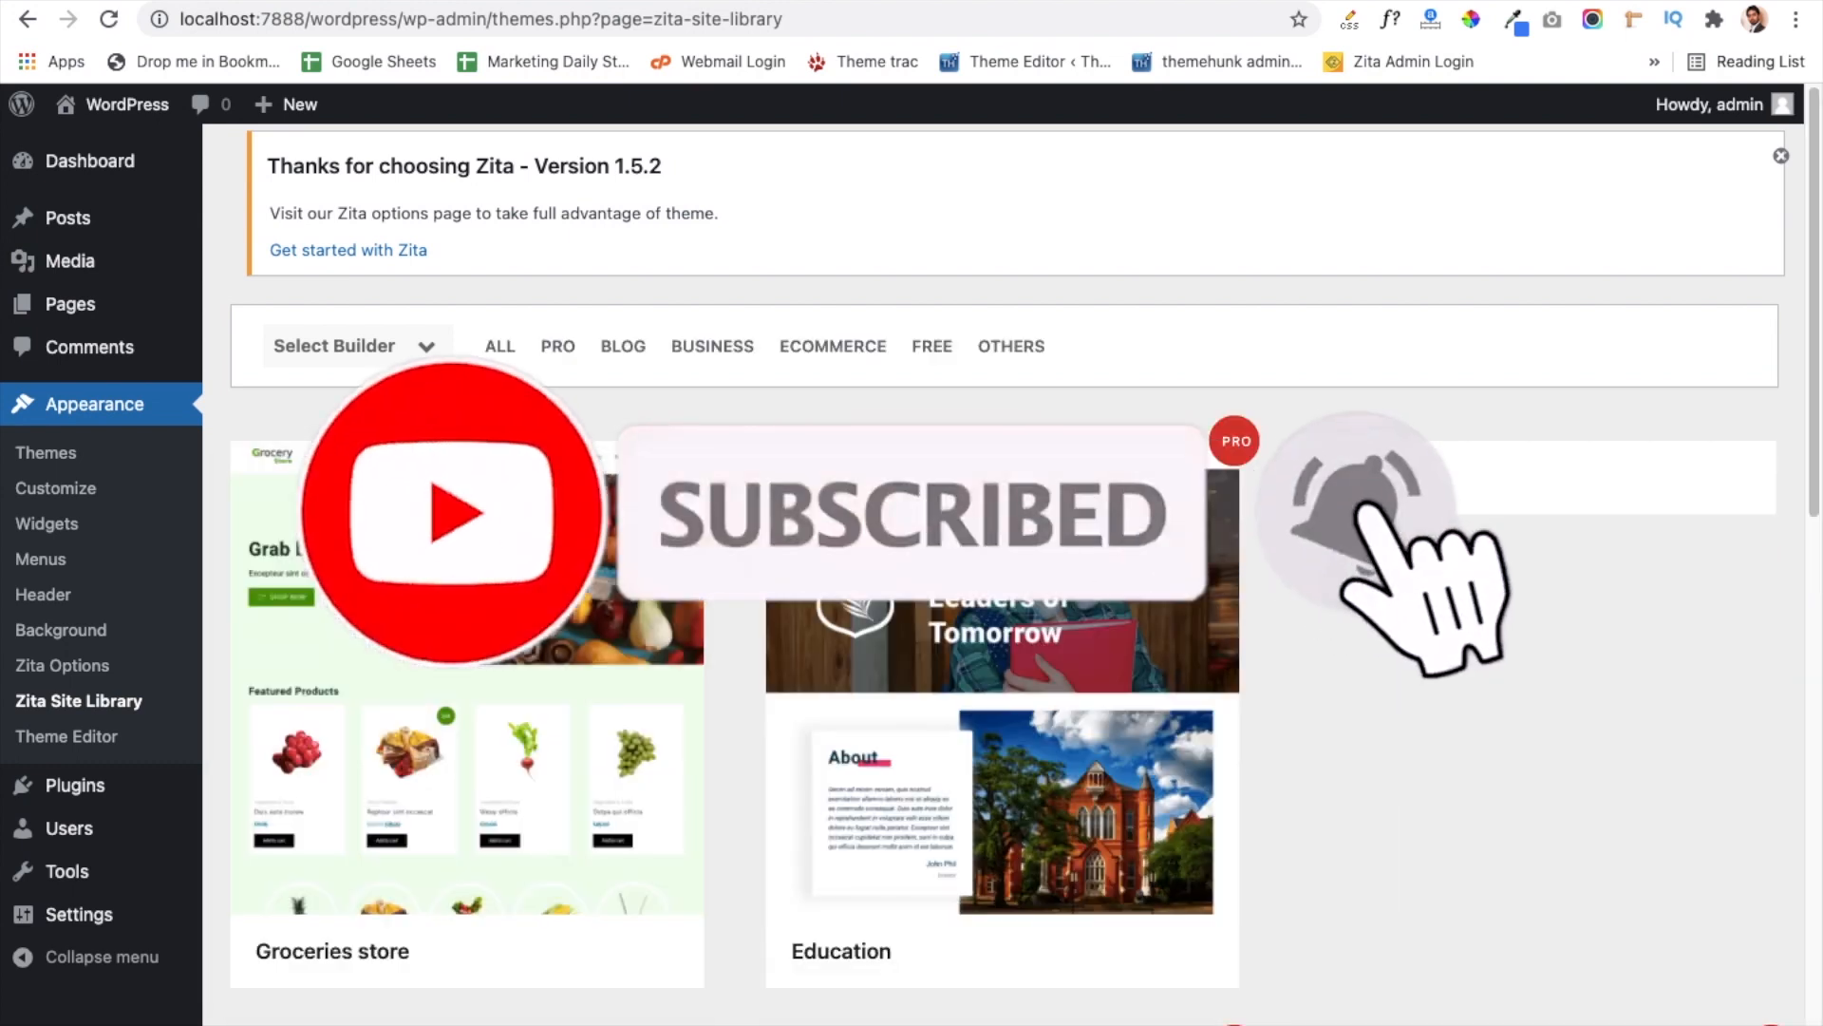
Step: Look through the ready-made demo sites offered in the Zita site library
{"action": "scroll", "coordinate": [725, 667], "scroll_direction": "down", "scroll_amount": 4}
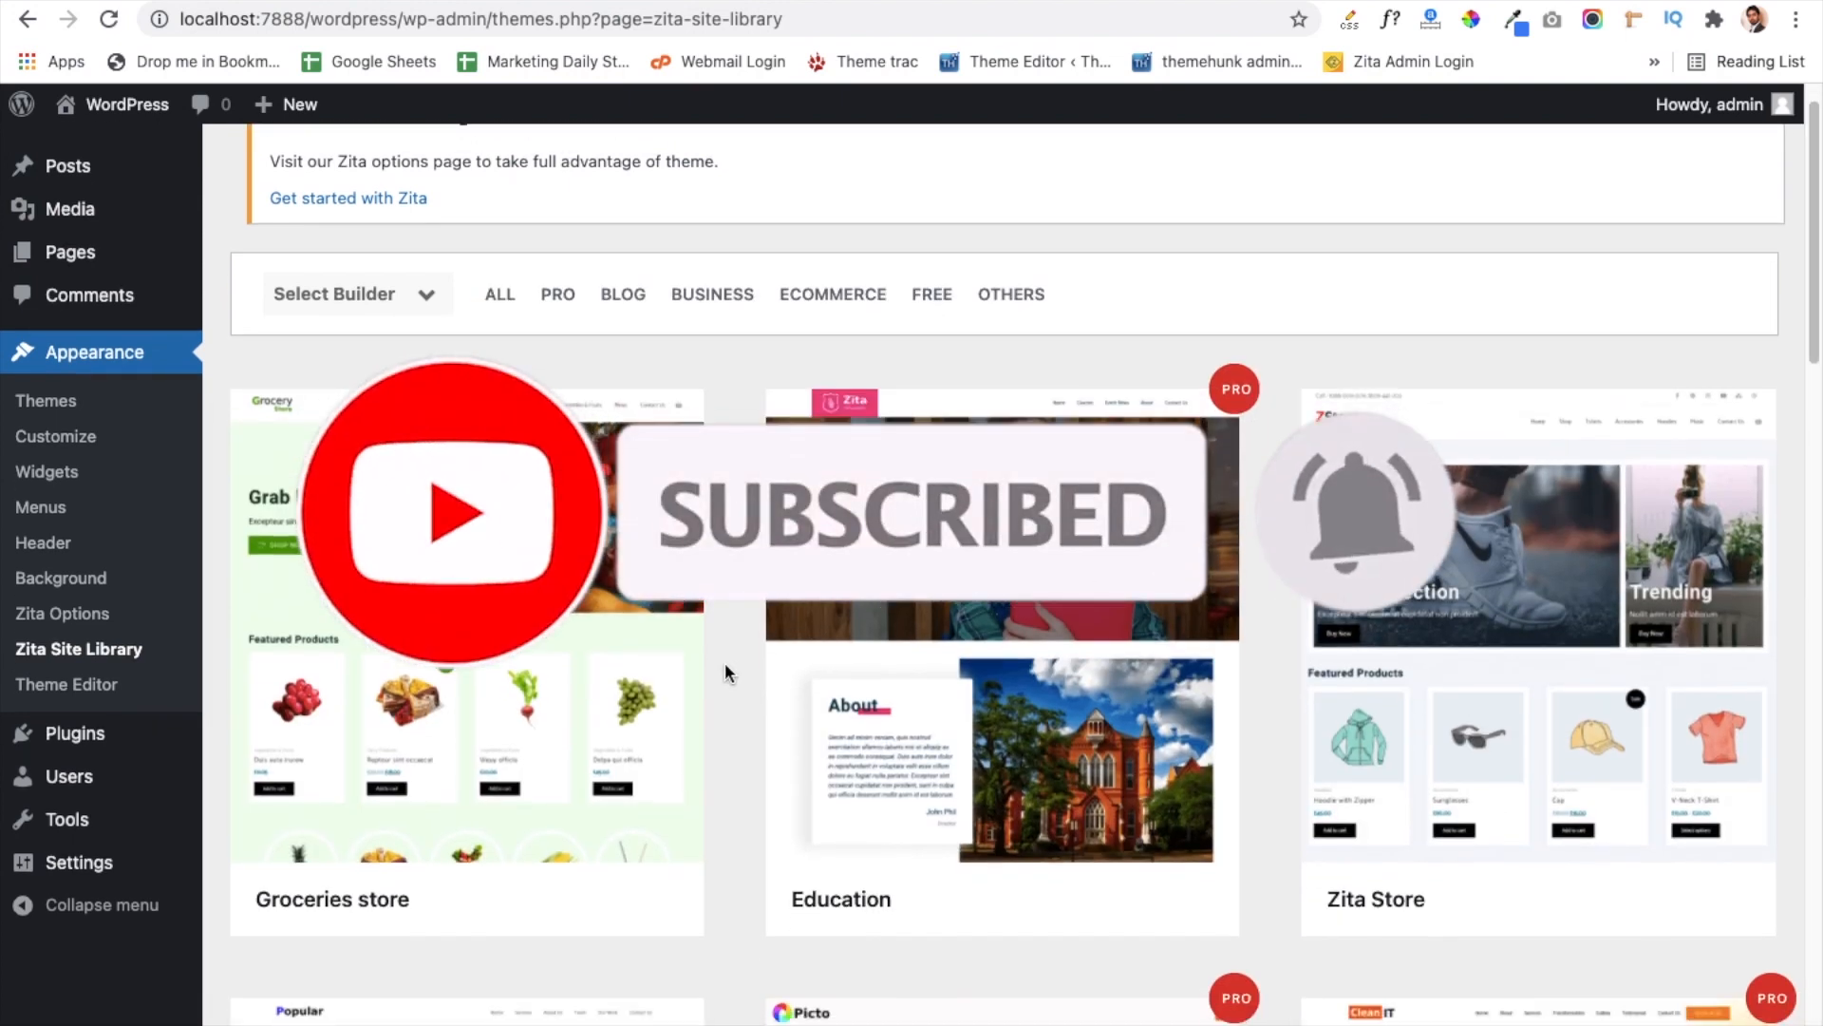
{"action": "scroll", "coordinate": [724, 665], "scroll_direction": "down", "scroll_amount": 10}
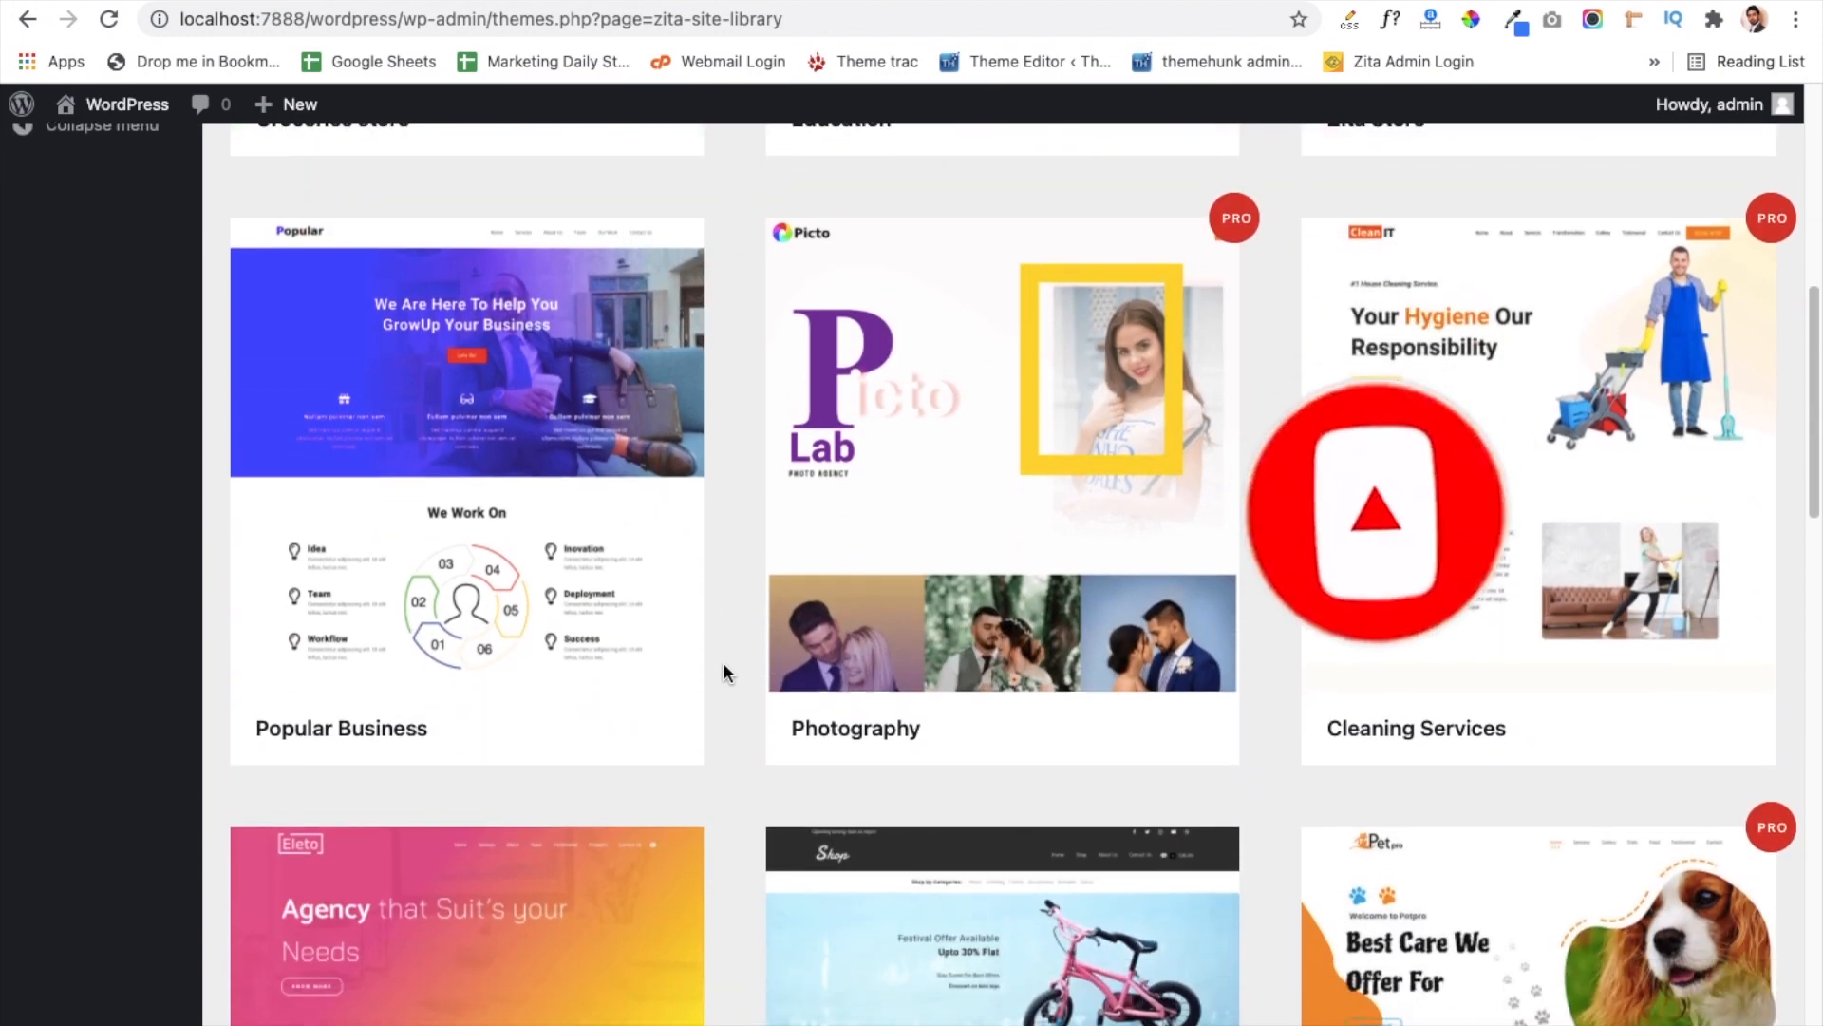
{"action": "scroll", "coordinate": [724, 672], "scroll_direction": "down", "scroll_amount": 10}
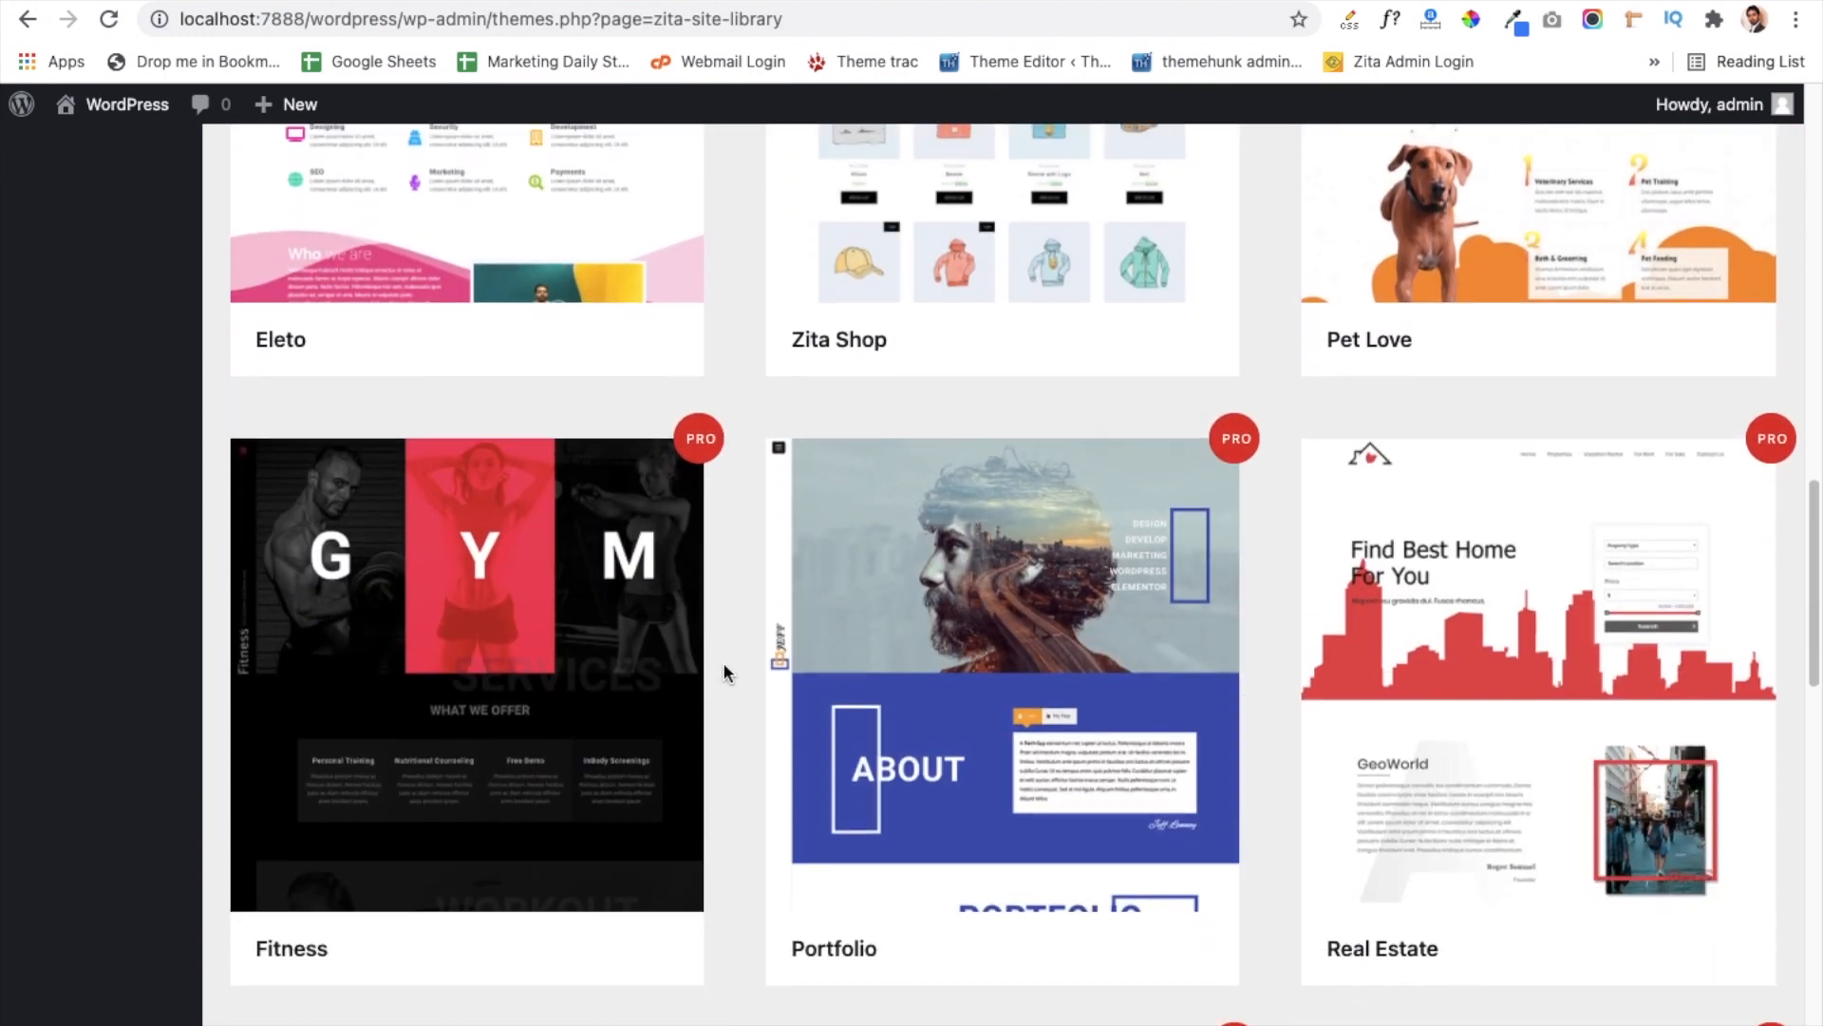
{"action": "scroll", "coordinate": [724, 673], "scroll_direction": "down", "scroll_amount": 10}
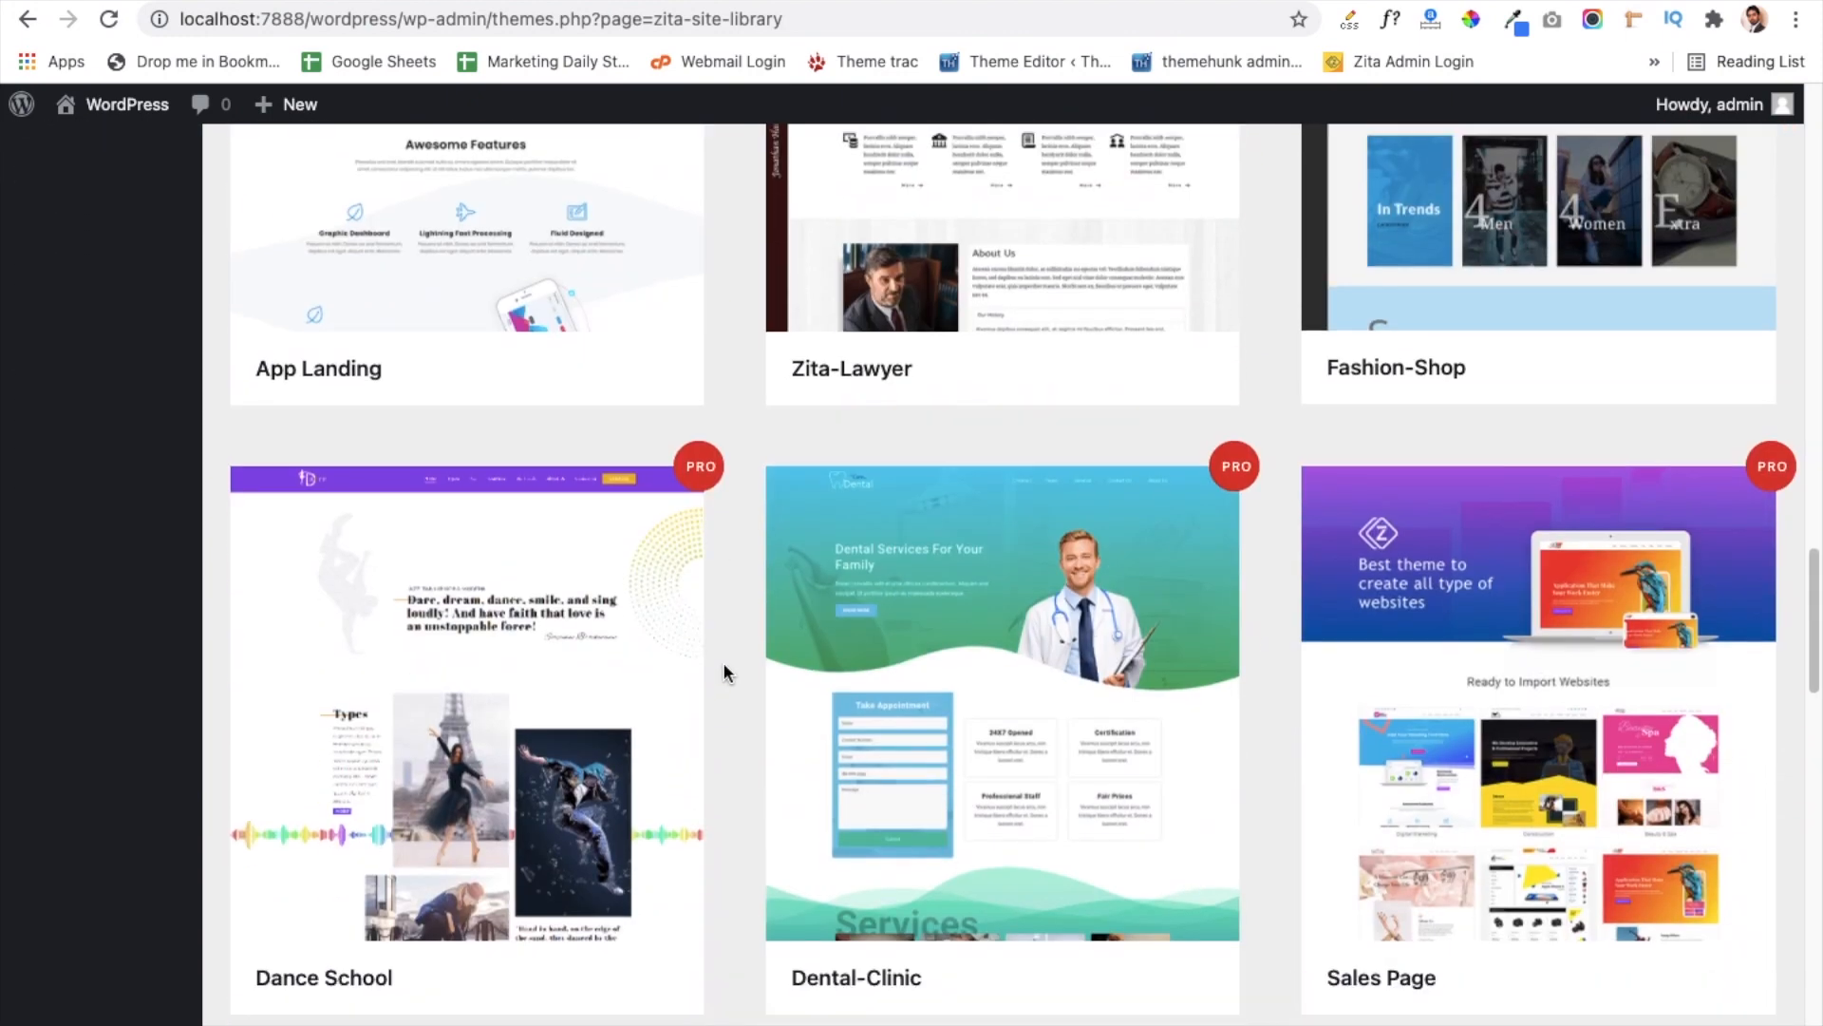
{"action": "scroll", "coordinate": [724, 667], "scroll_direction": "down", "scroll_amount": 8}
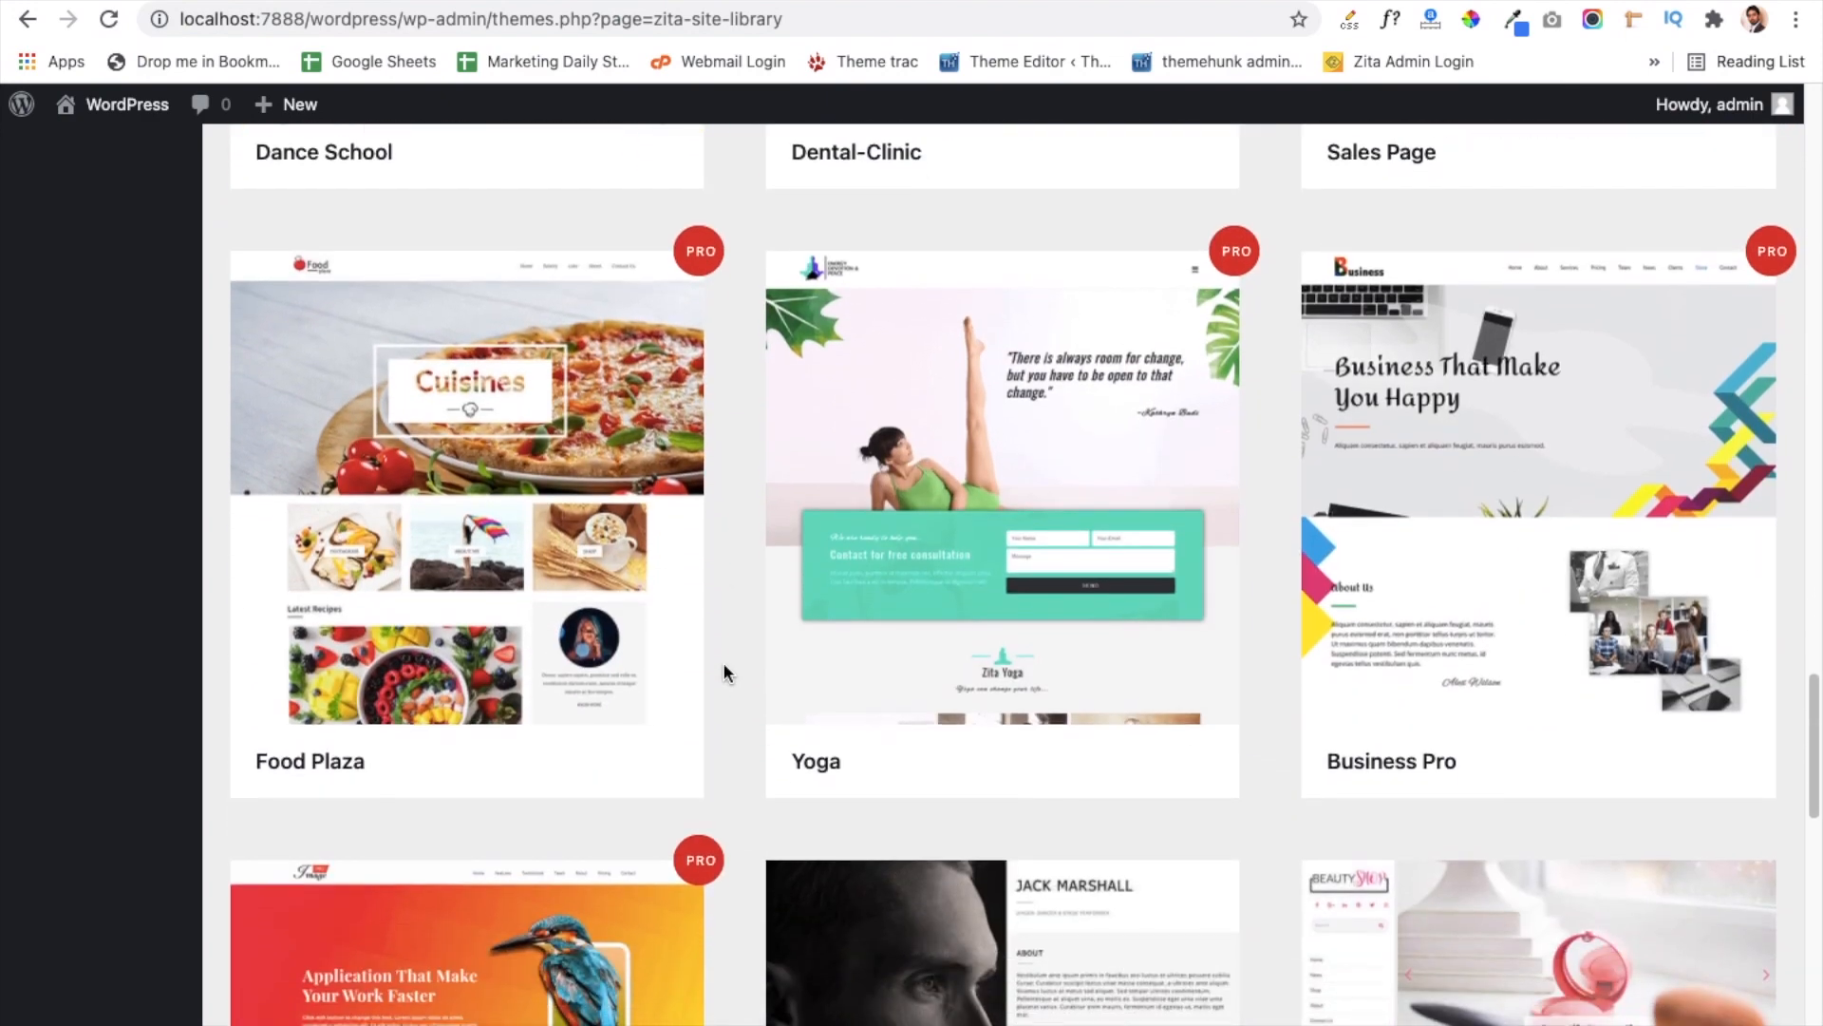
{"action": "scroll", "coordinate": [723, 672], "scroll_direction": "down", "scroll_amount": 4}
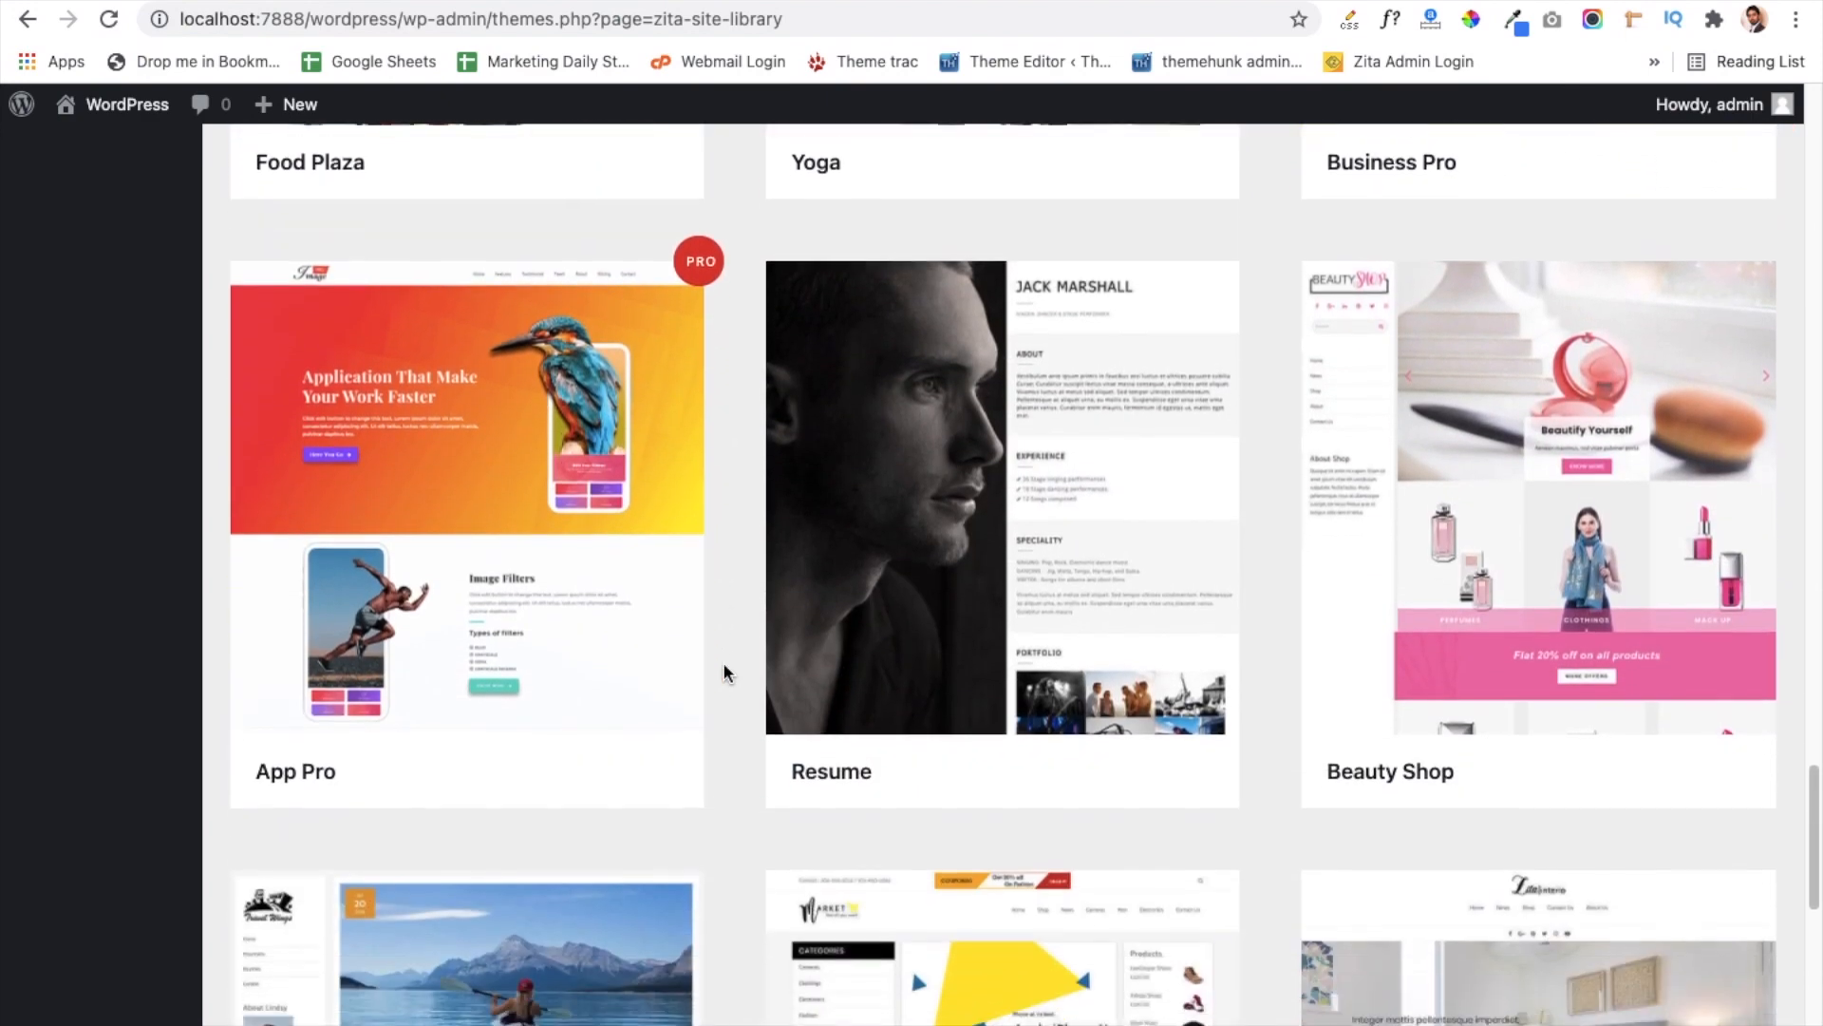
{"action": "scroll", "coordinate": [724, 664], "scroll_direction": "down", "scroll_amount": 8}
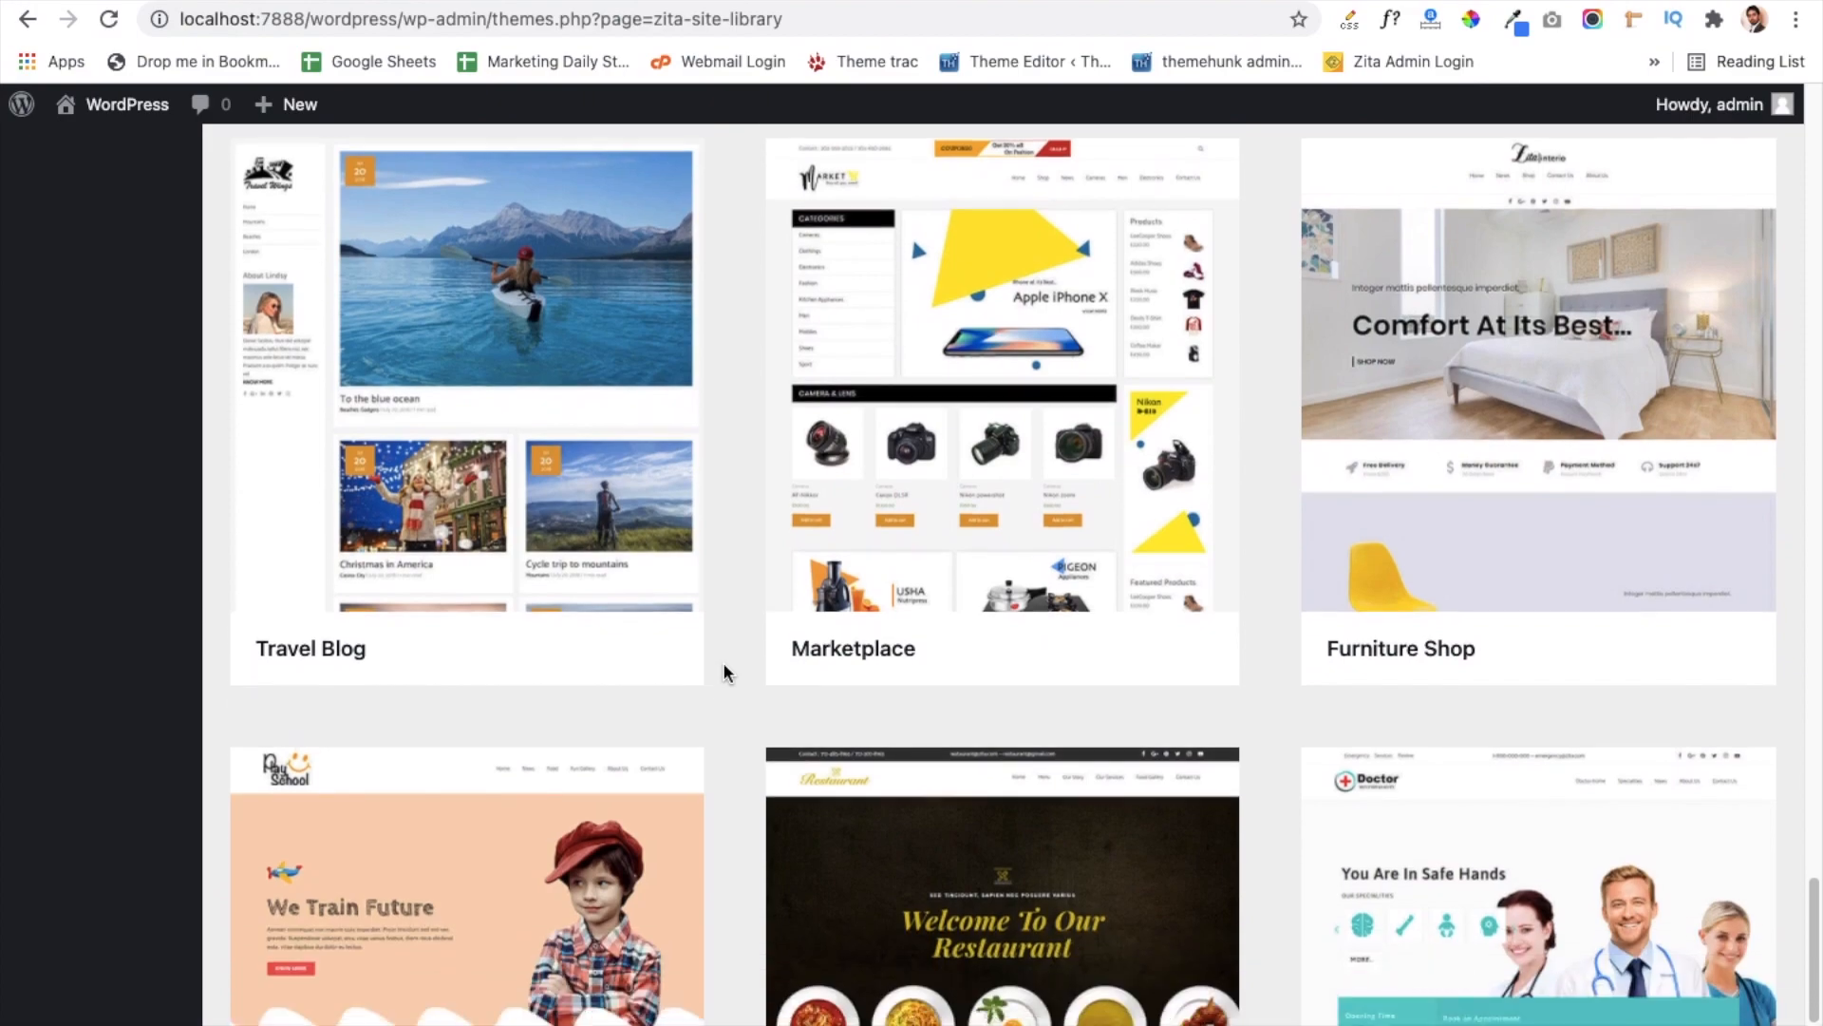
{"action": "scroll", "coordinate": [724, 673], "scroll_direction": "up", "scroll_amount": 20}
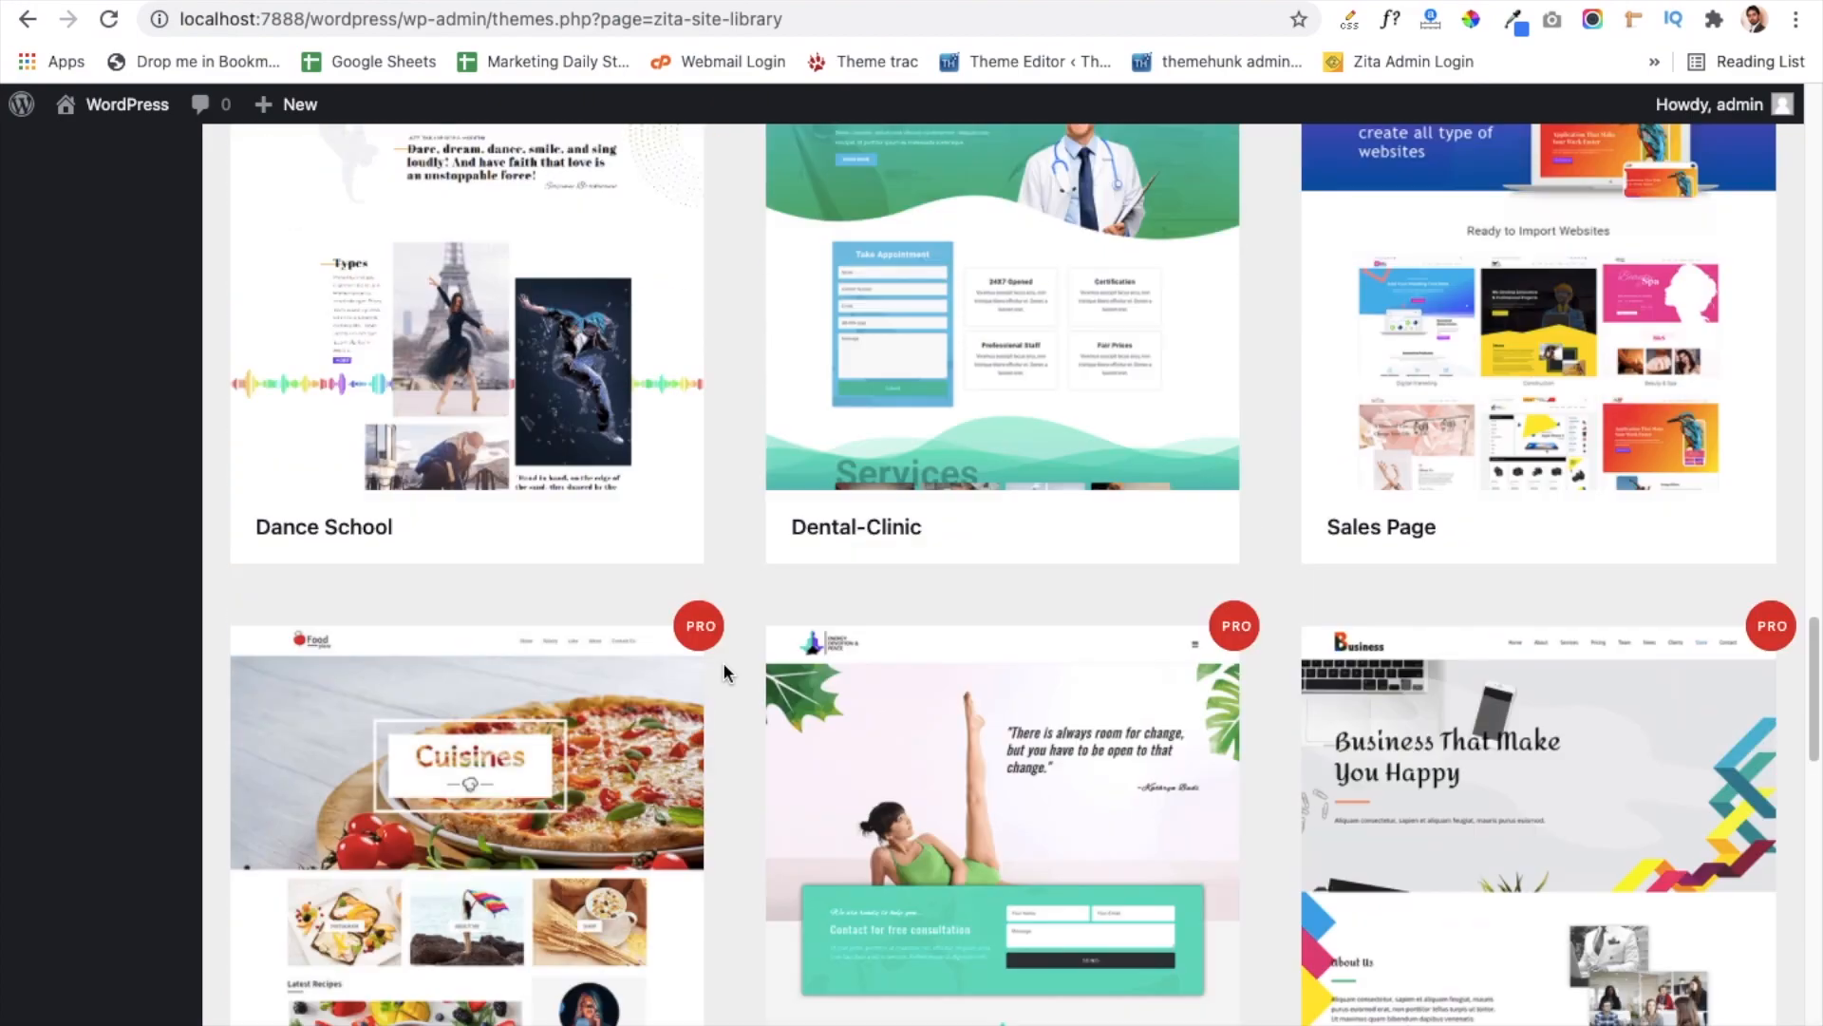
{"action": "scroll", "coordinate": [723, 672], "scroll_direction": "up", "scroll_amount": 10}
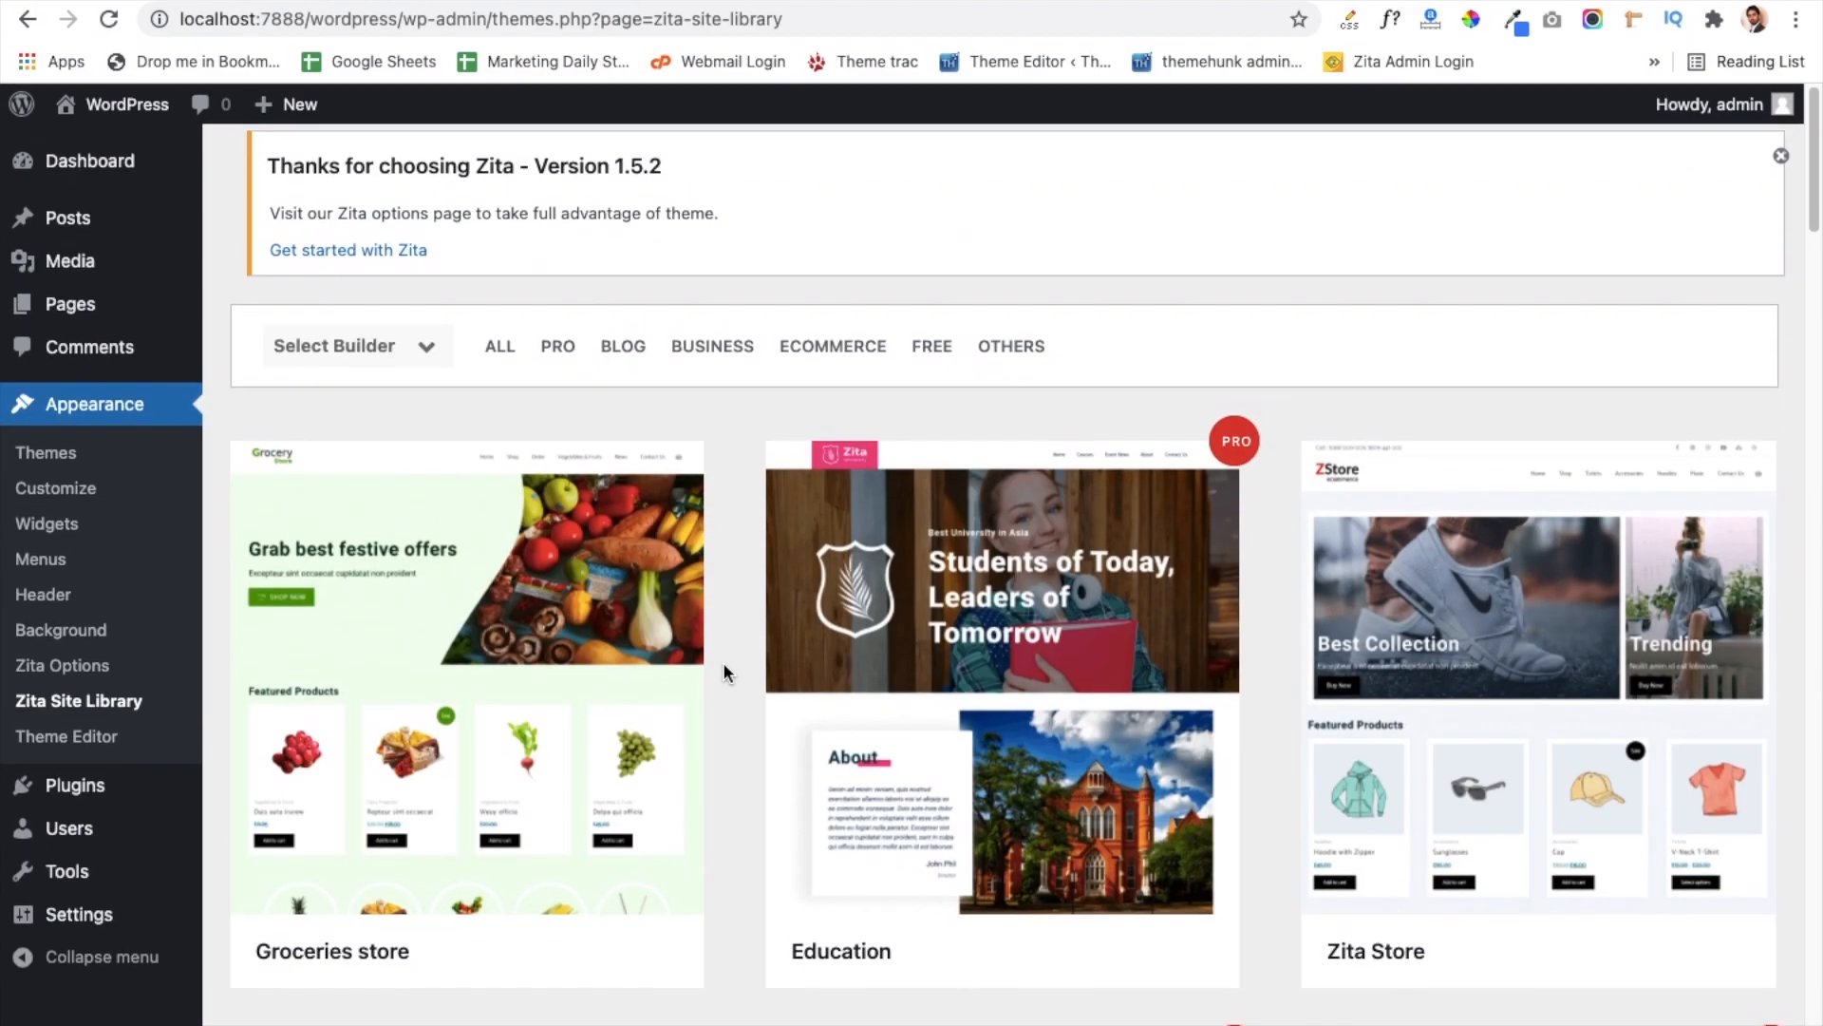
Step: Preview the Education demo from the site library, then close the preview
{"action": "mouse_move", "coordinate": [1155, 528]}
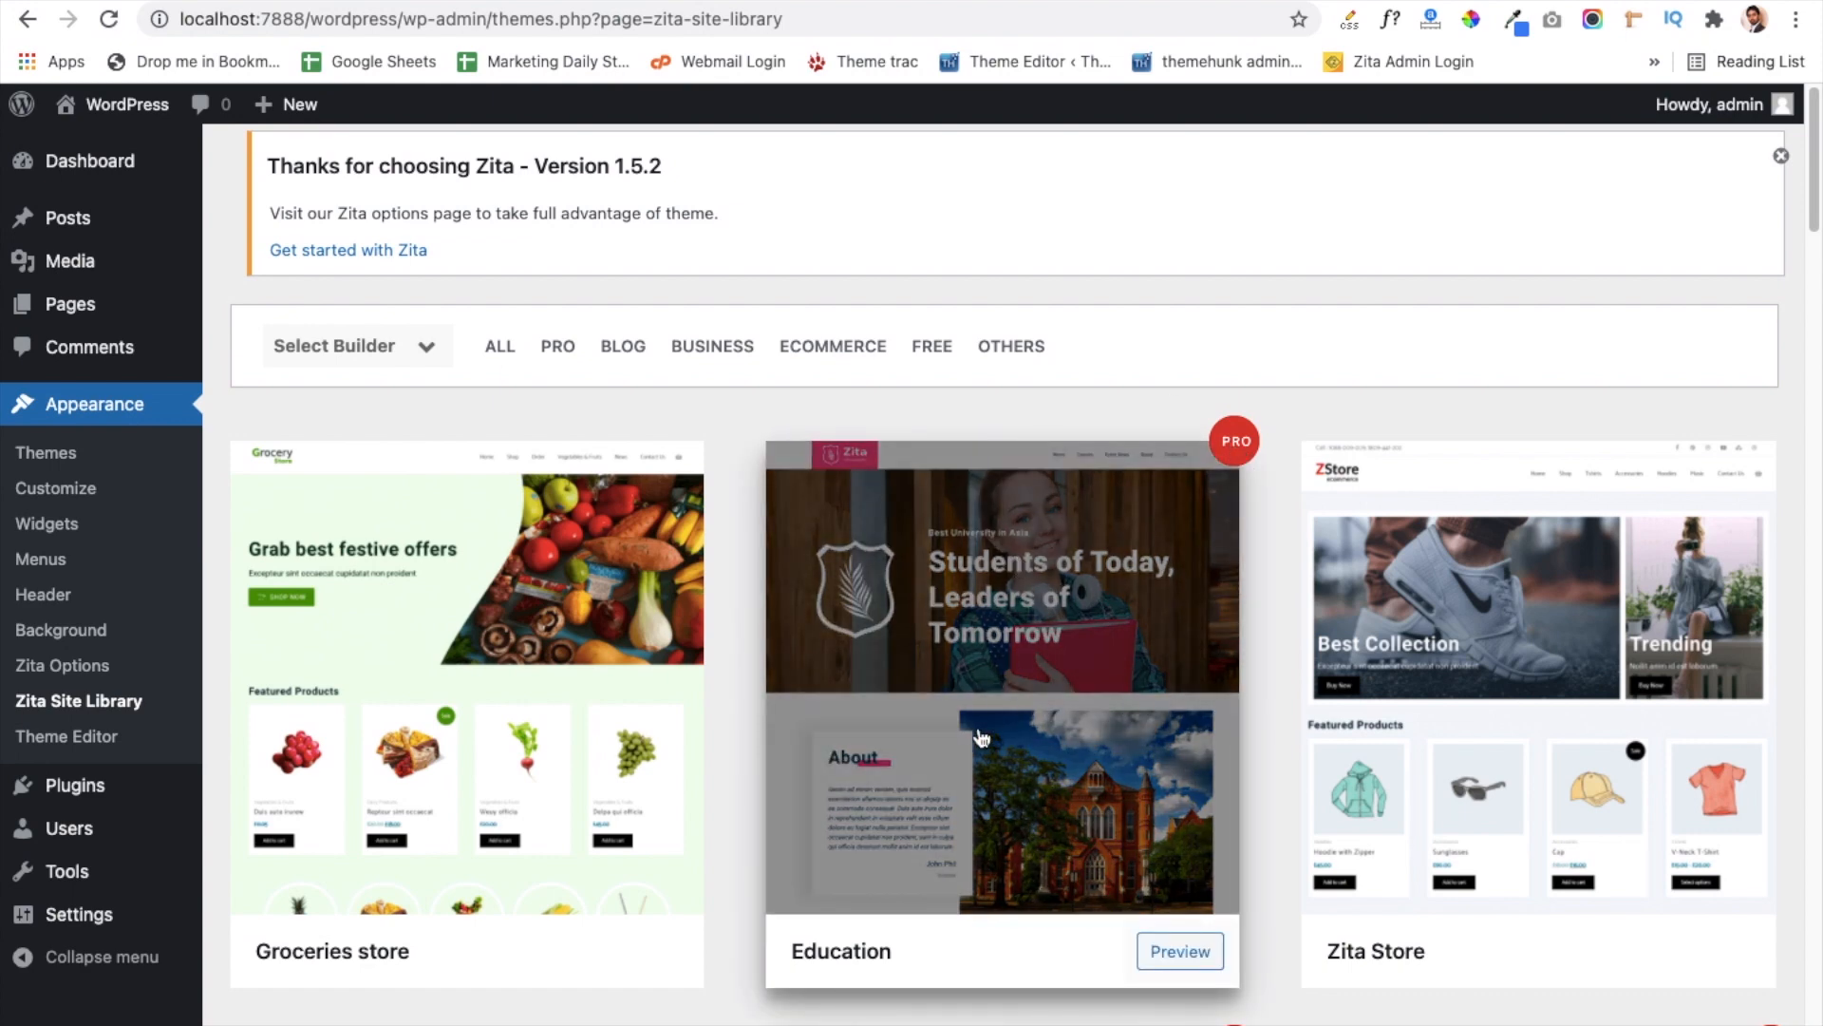
{"action": "left_click", "coordinate": [1184, 959]}
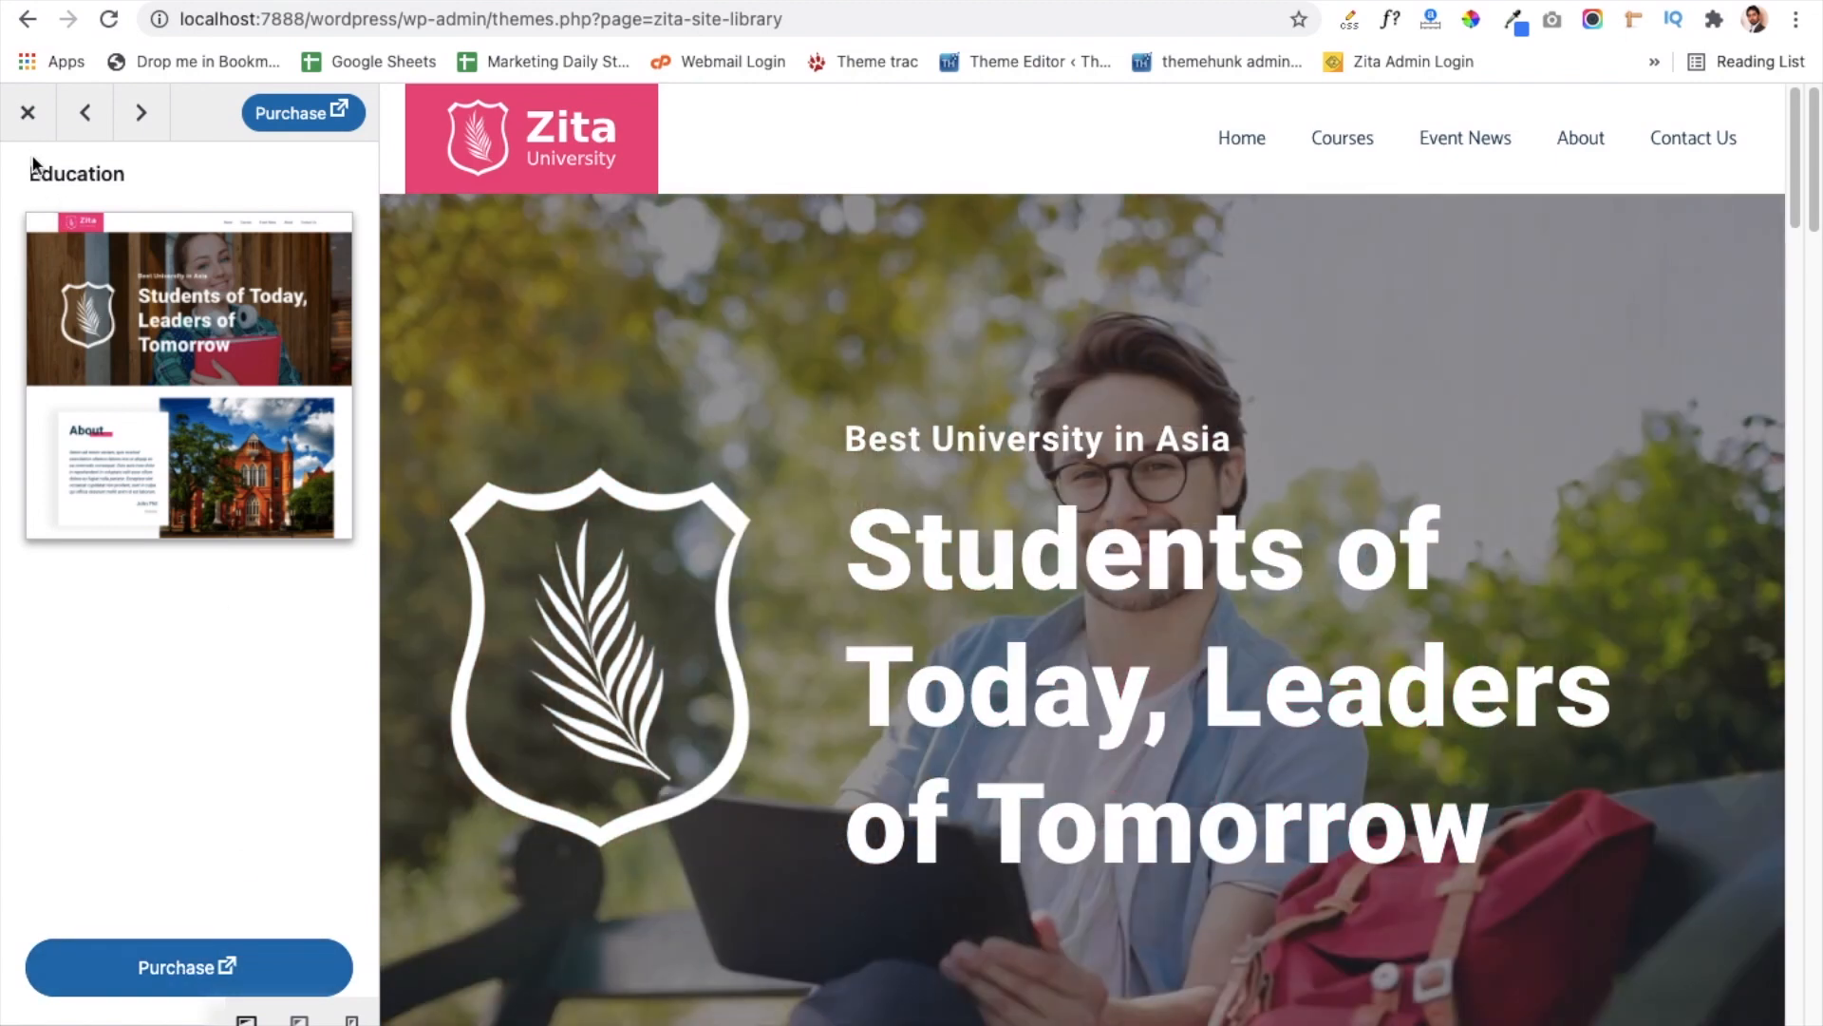
{"action": "left_click", "coordinate": [28, 112]}
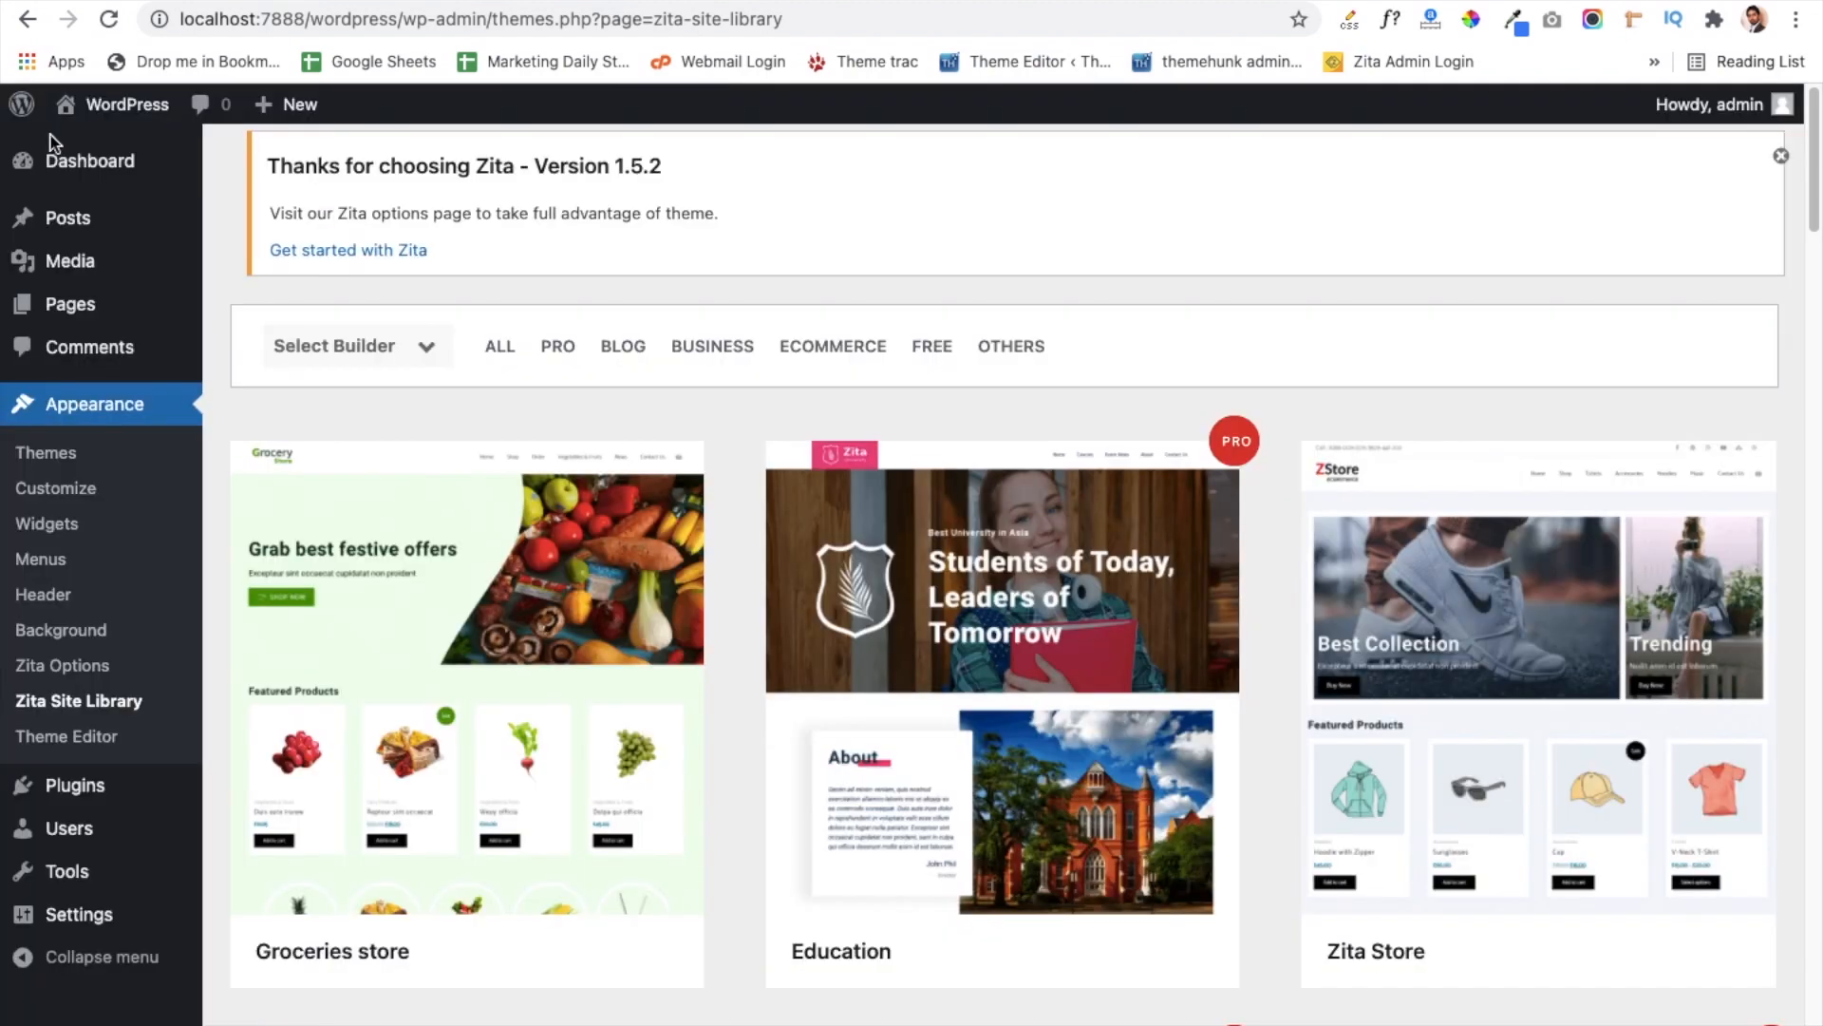
Step: Activate the Zita Pro plugin from the list of installed plugins
{"action": "mouse_move", "coordinate": [116, 789]}
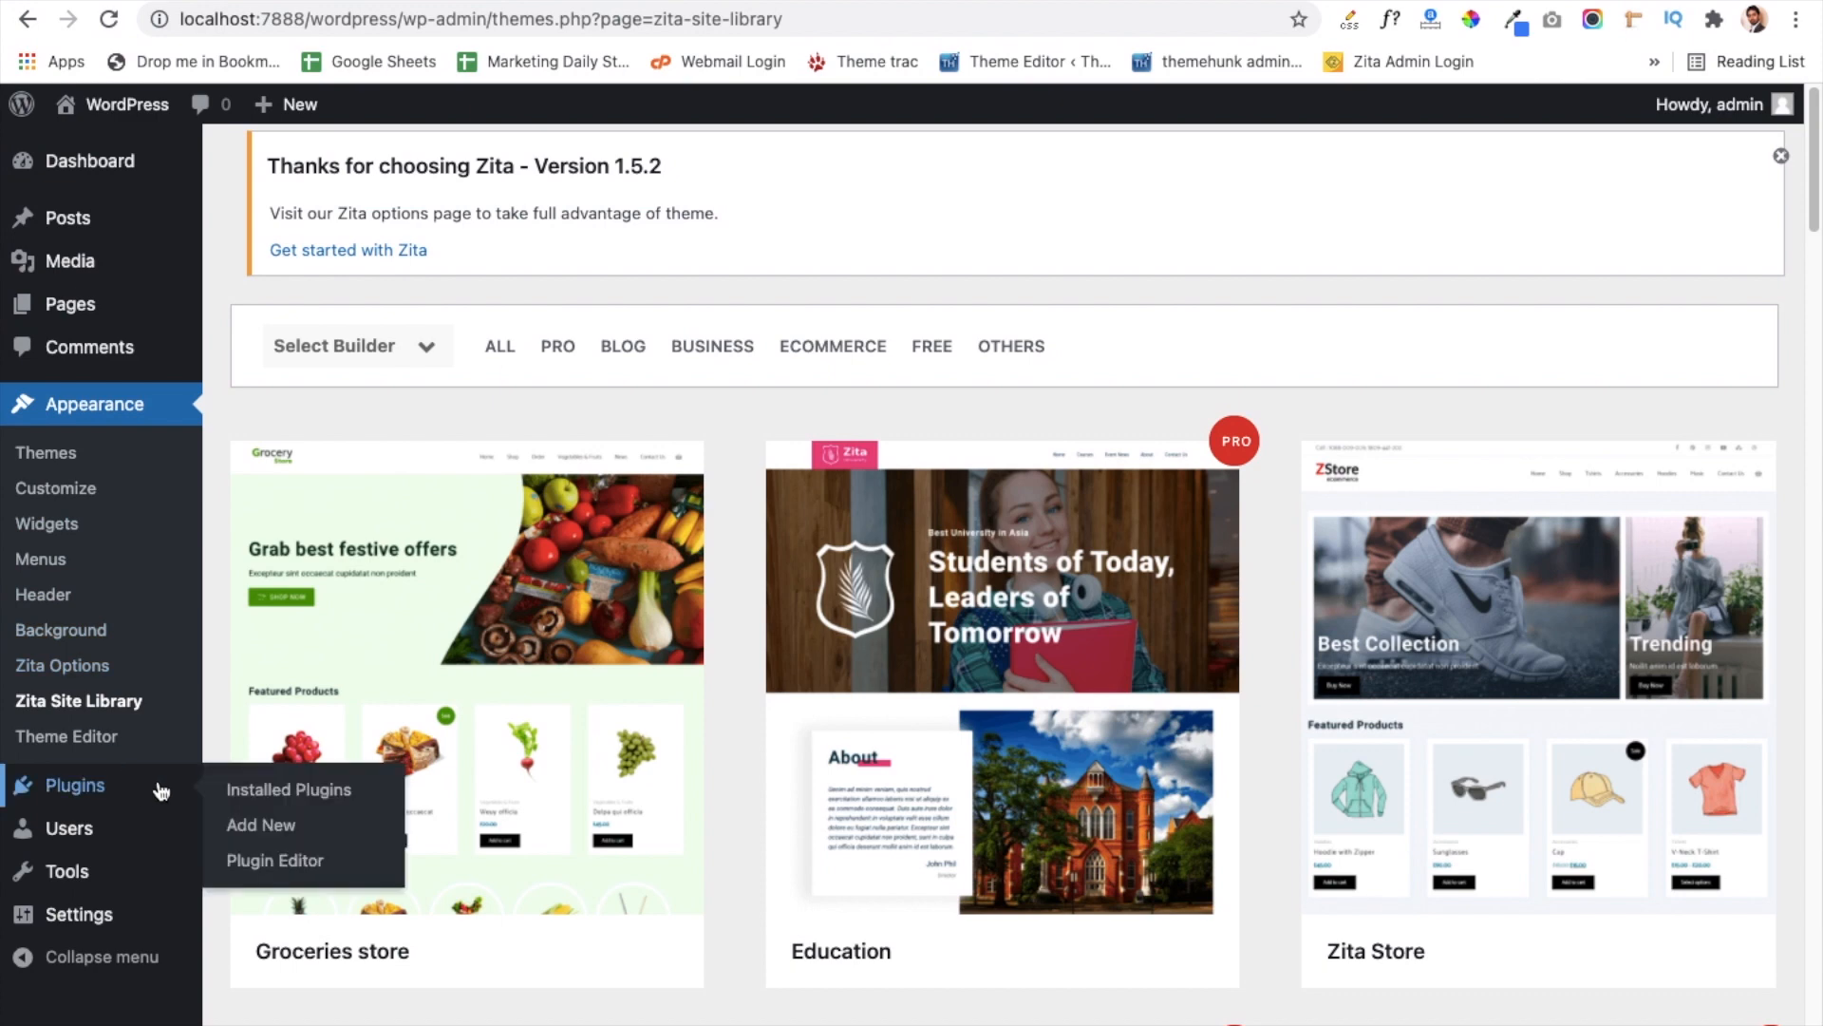
{"action": "left_click", "coordinate": [277, 794]}
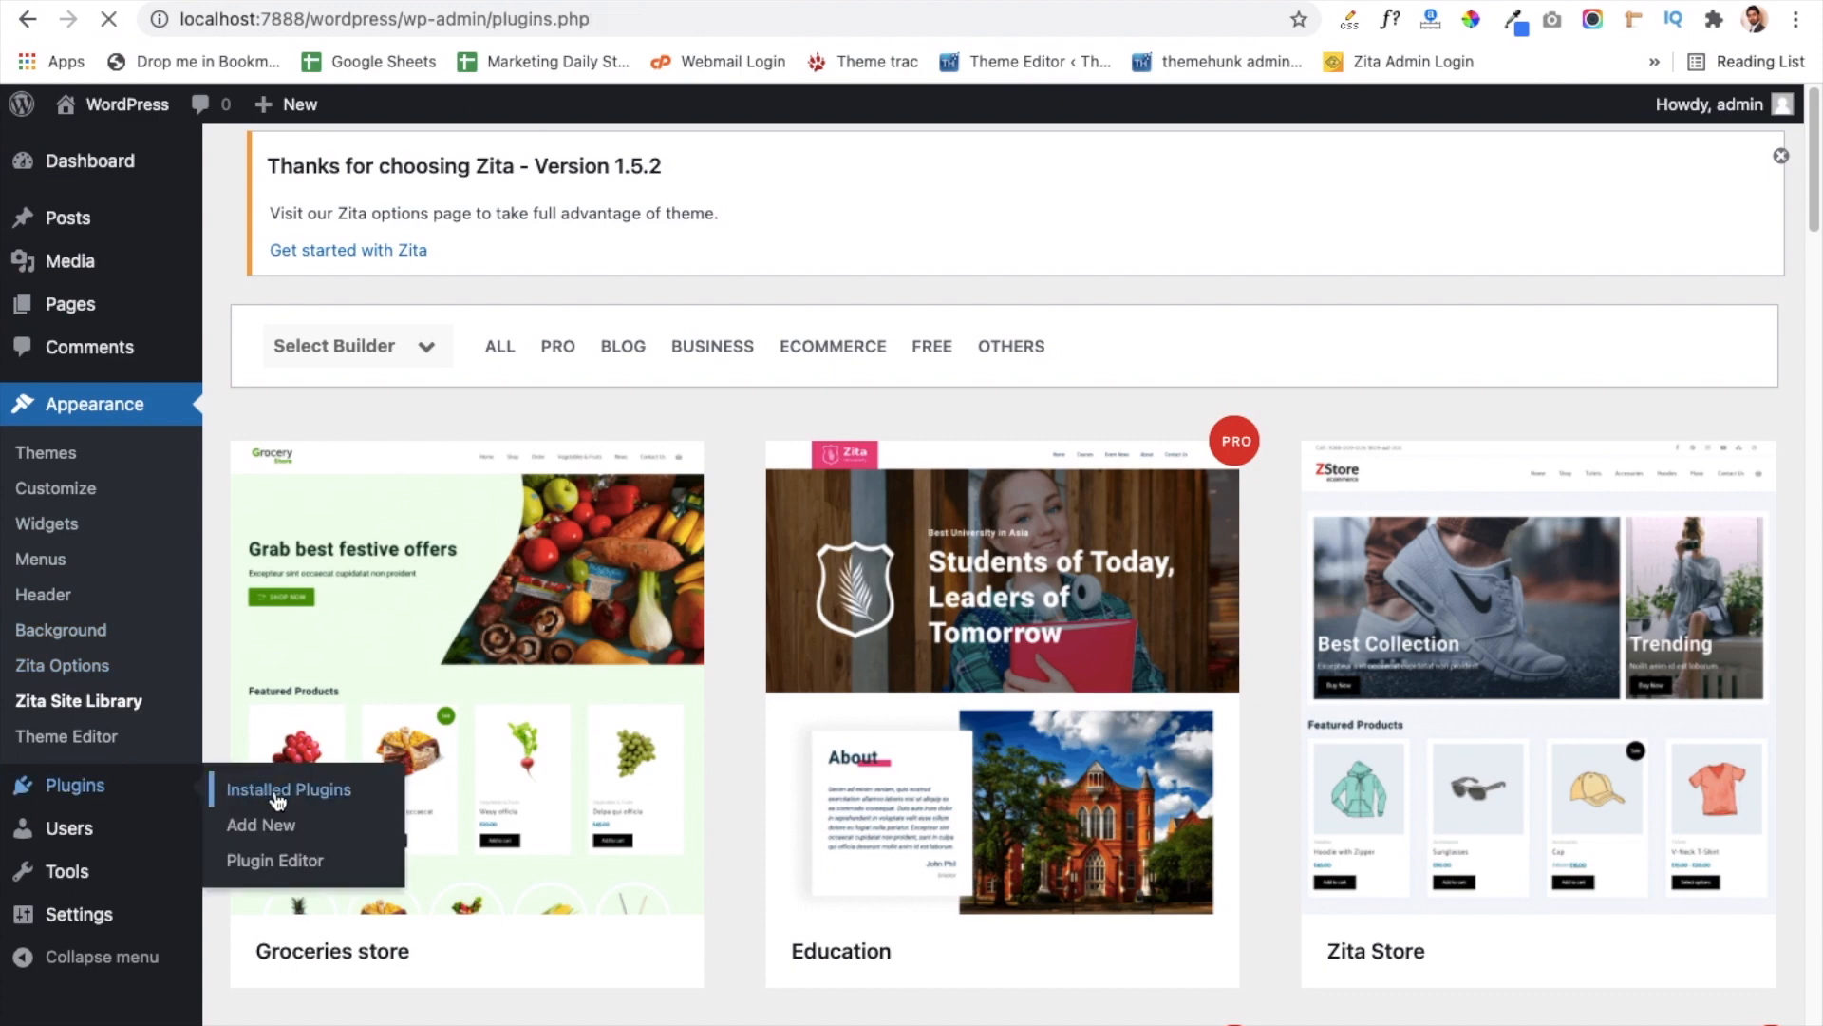
{"action": "scroll", "coordinate": [278, 802], "scroll_direction": "down", "scroll_amount": 15}
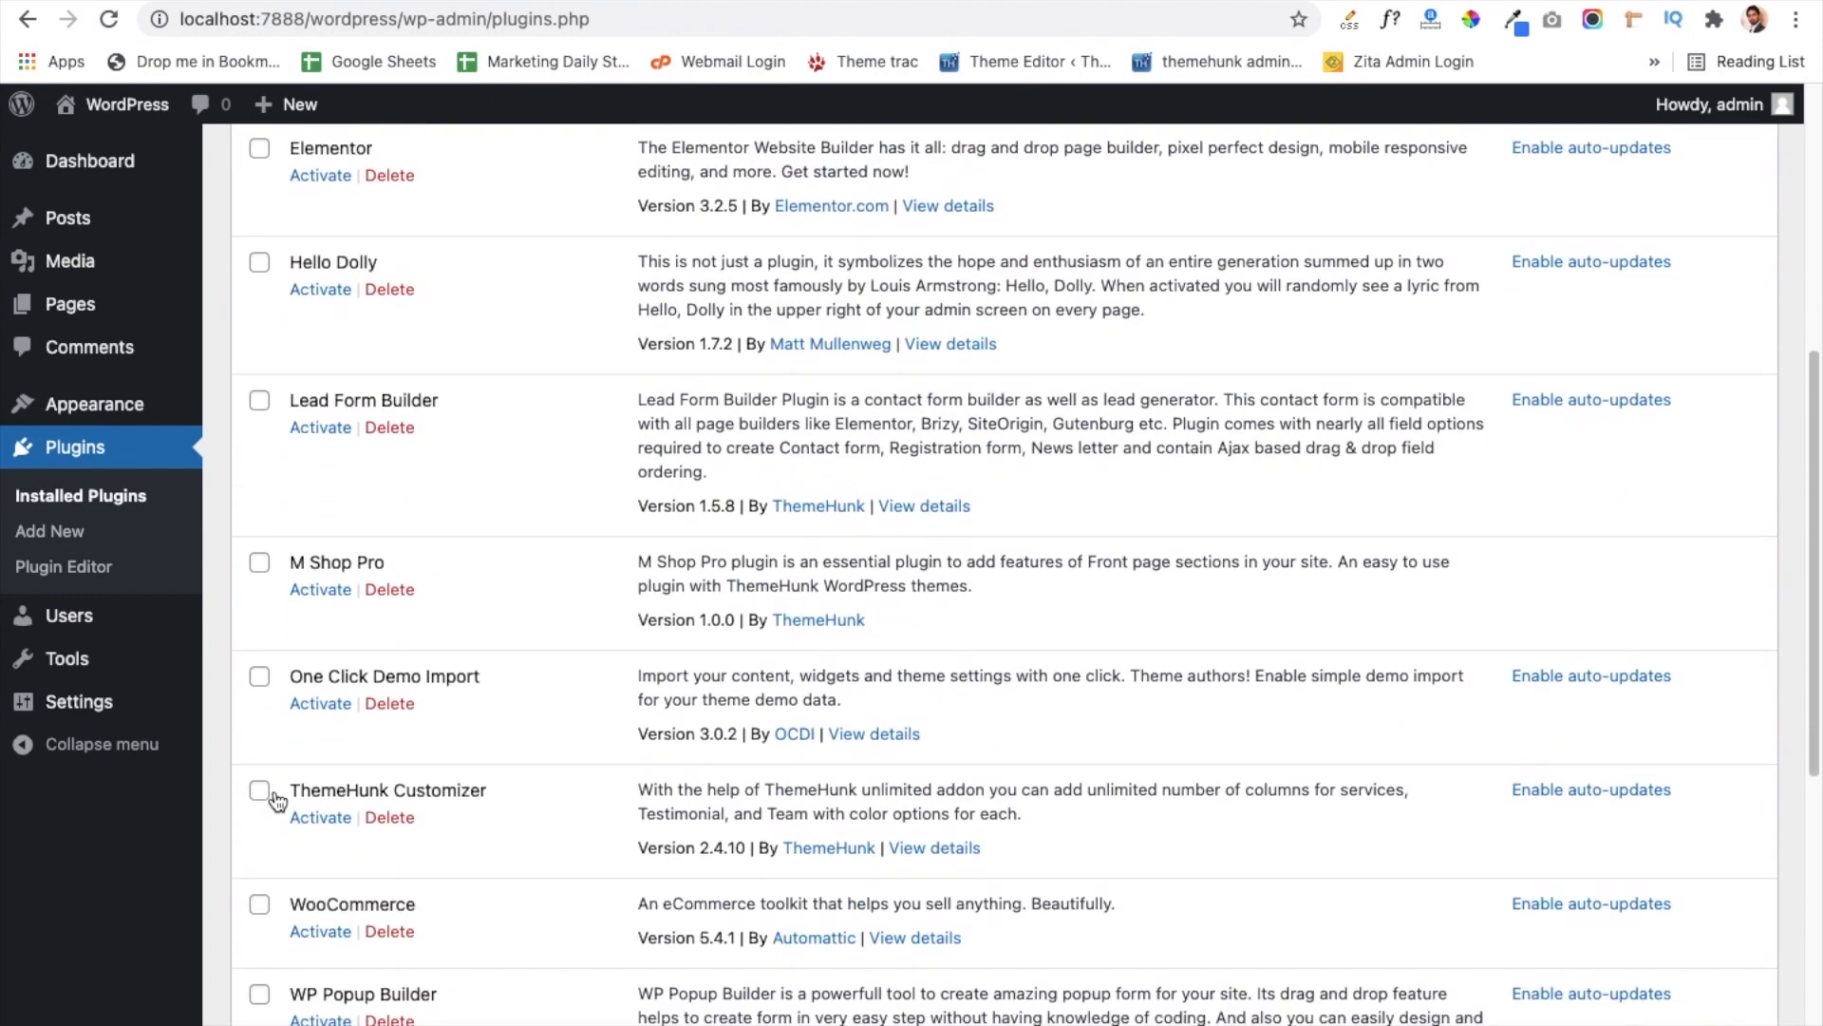
{"action": "scroll", "coordinate": [285, 672], "scroll_direction": "down", "scroll_amount": 2}
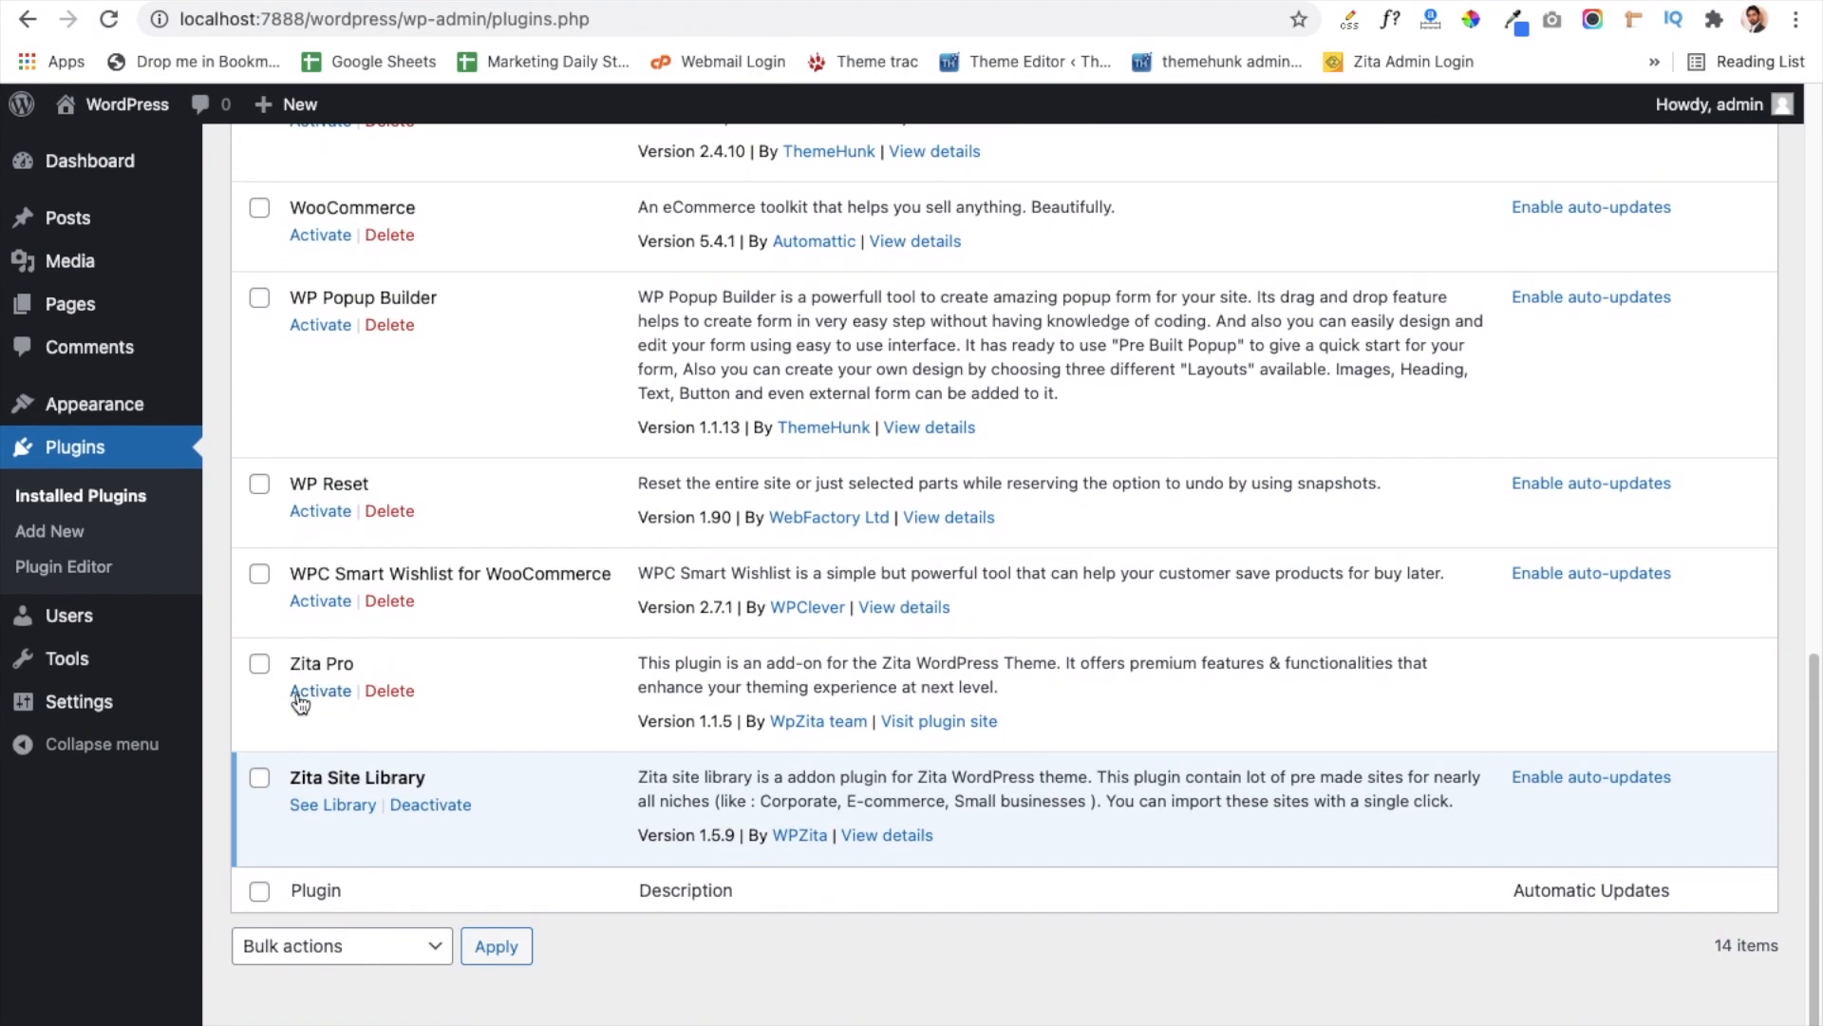
{"action": "left_click", "coordinate": [322, 692]}
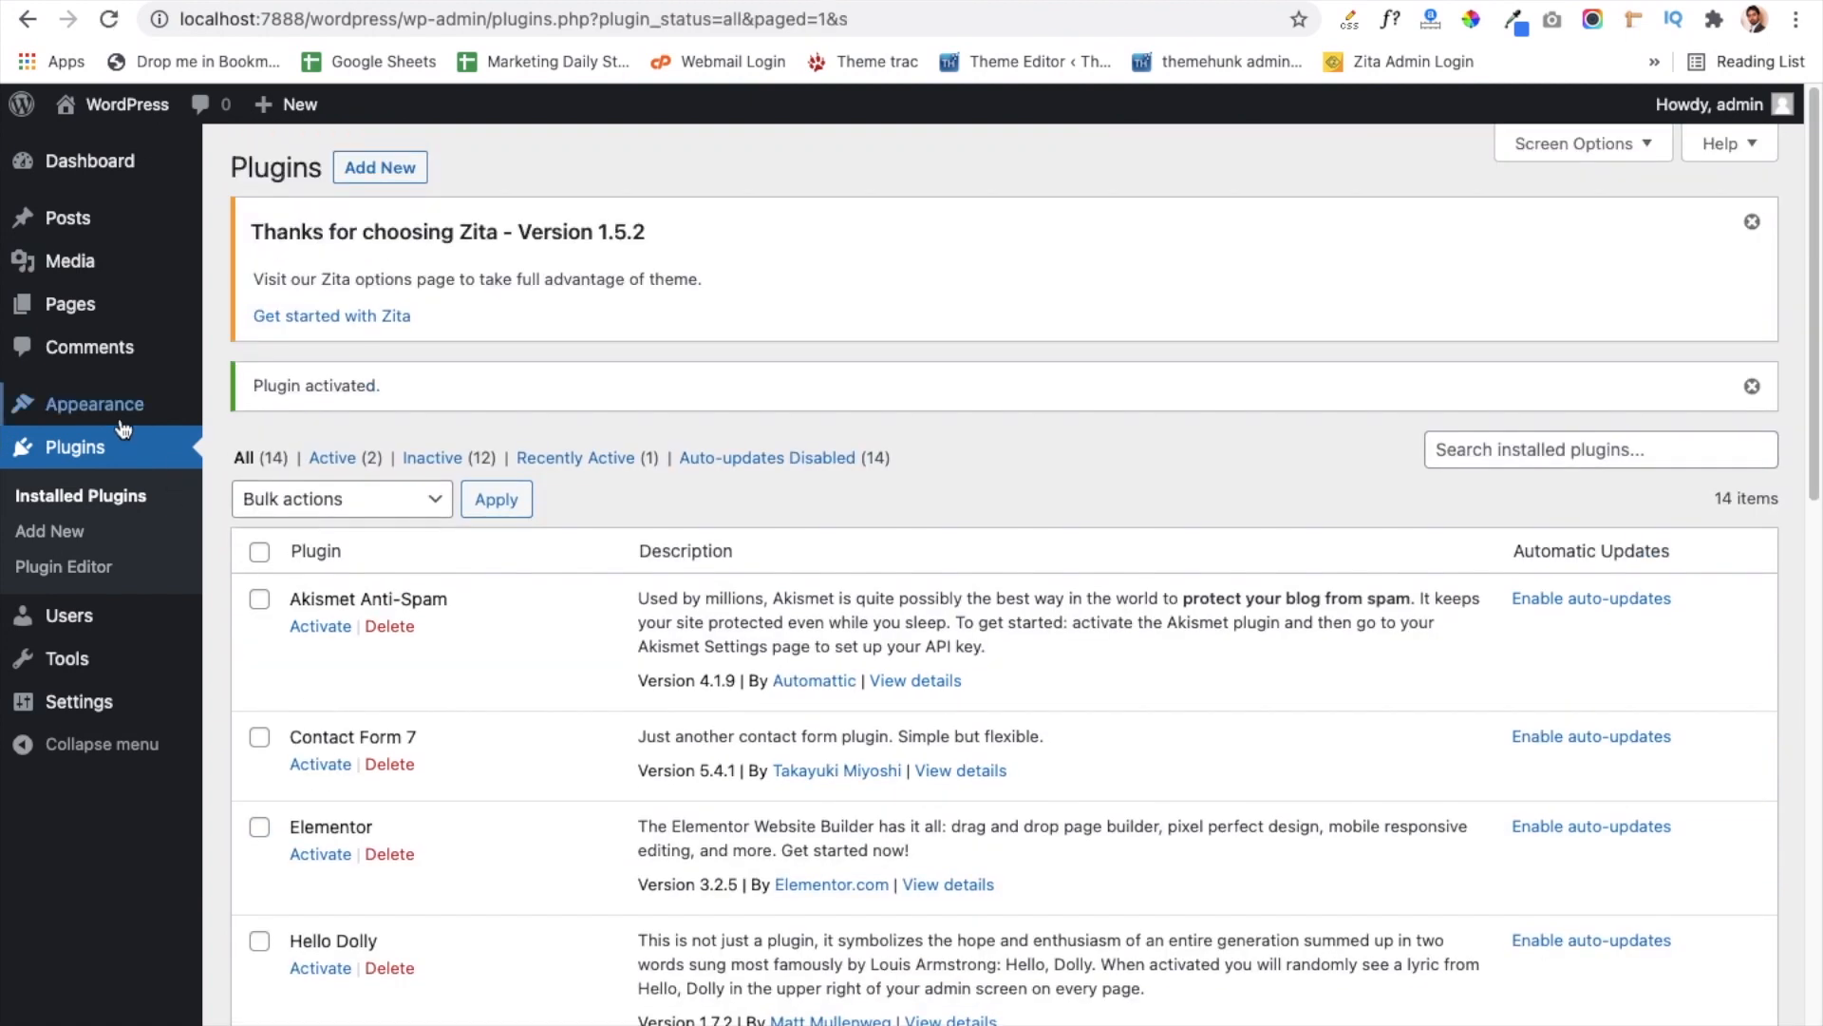
Step: Return to the Zita Site Library and open the preview of the Education demo
{"action": "mouse_move", "coordinate": [119, 411]}
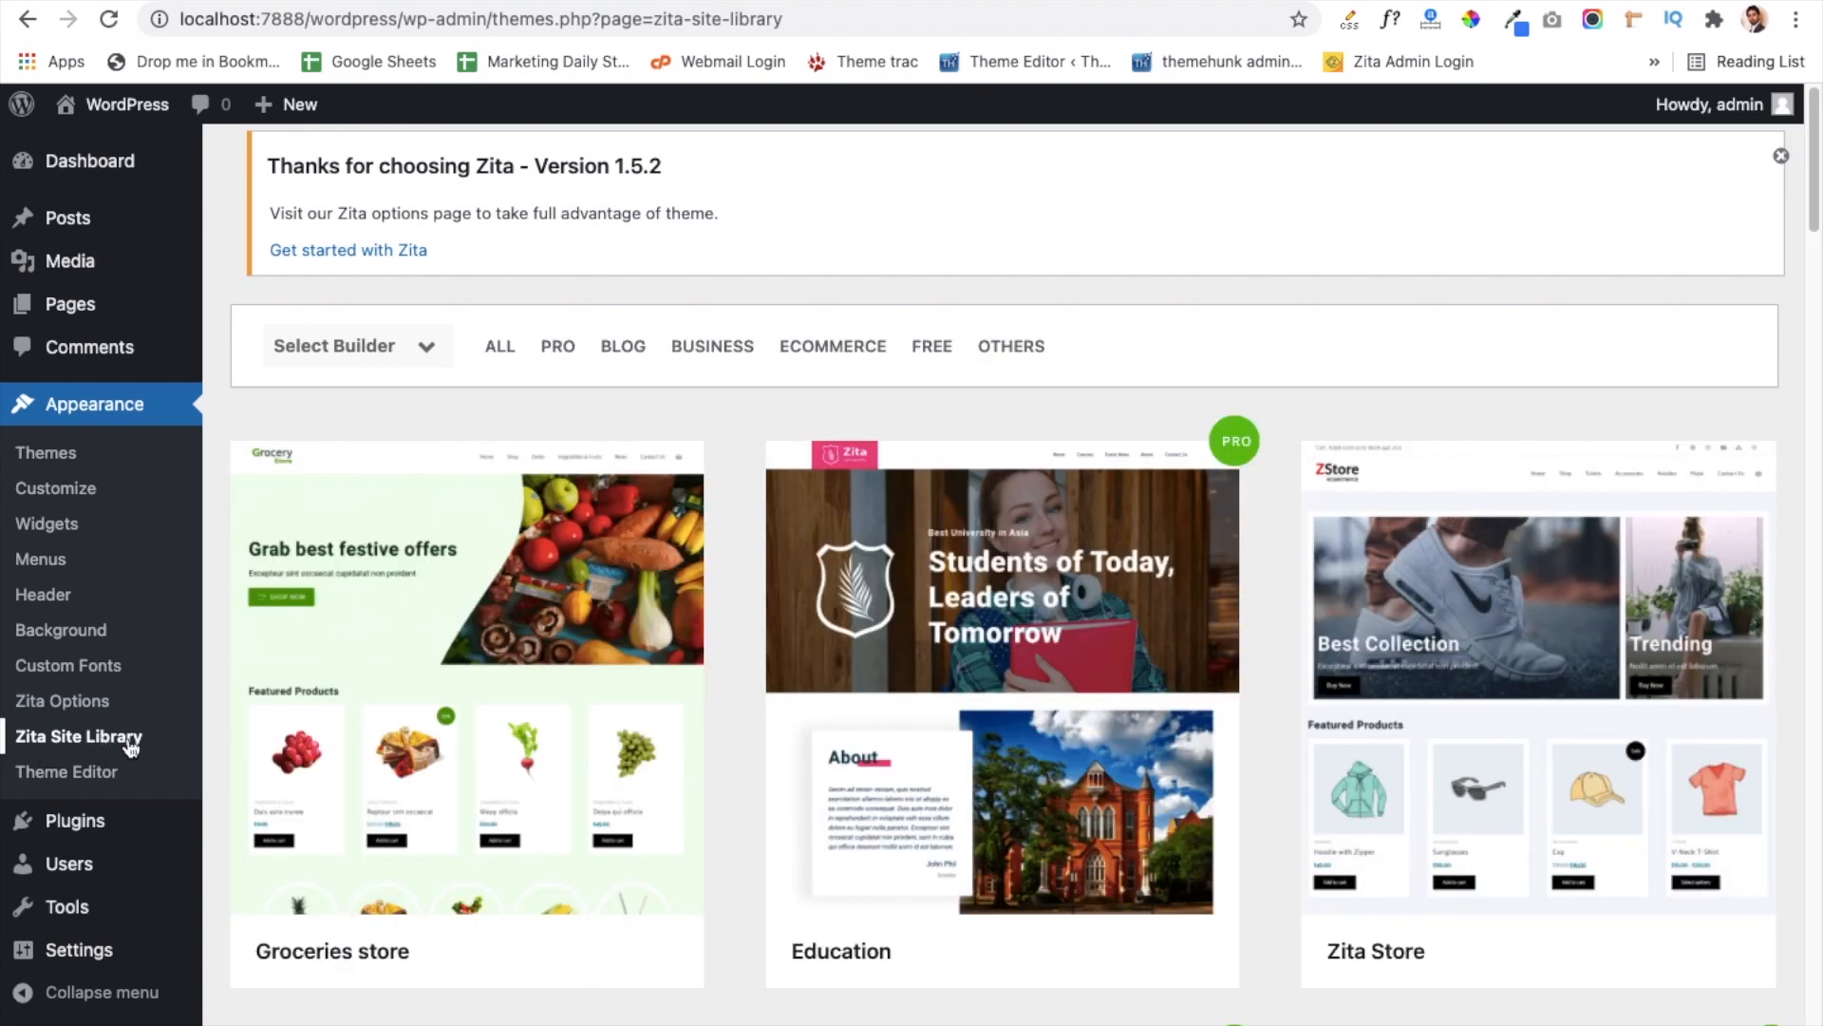
{"action": "mouse_move", "coordinate": [913, 843]}
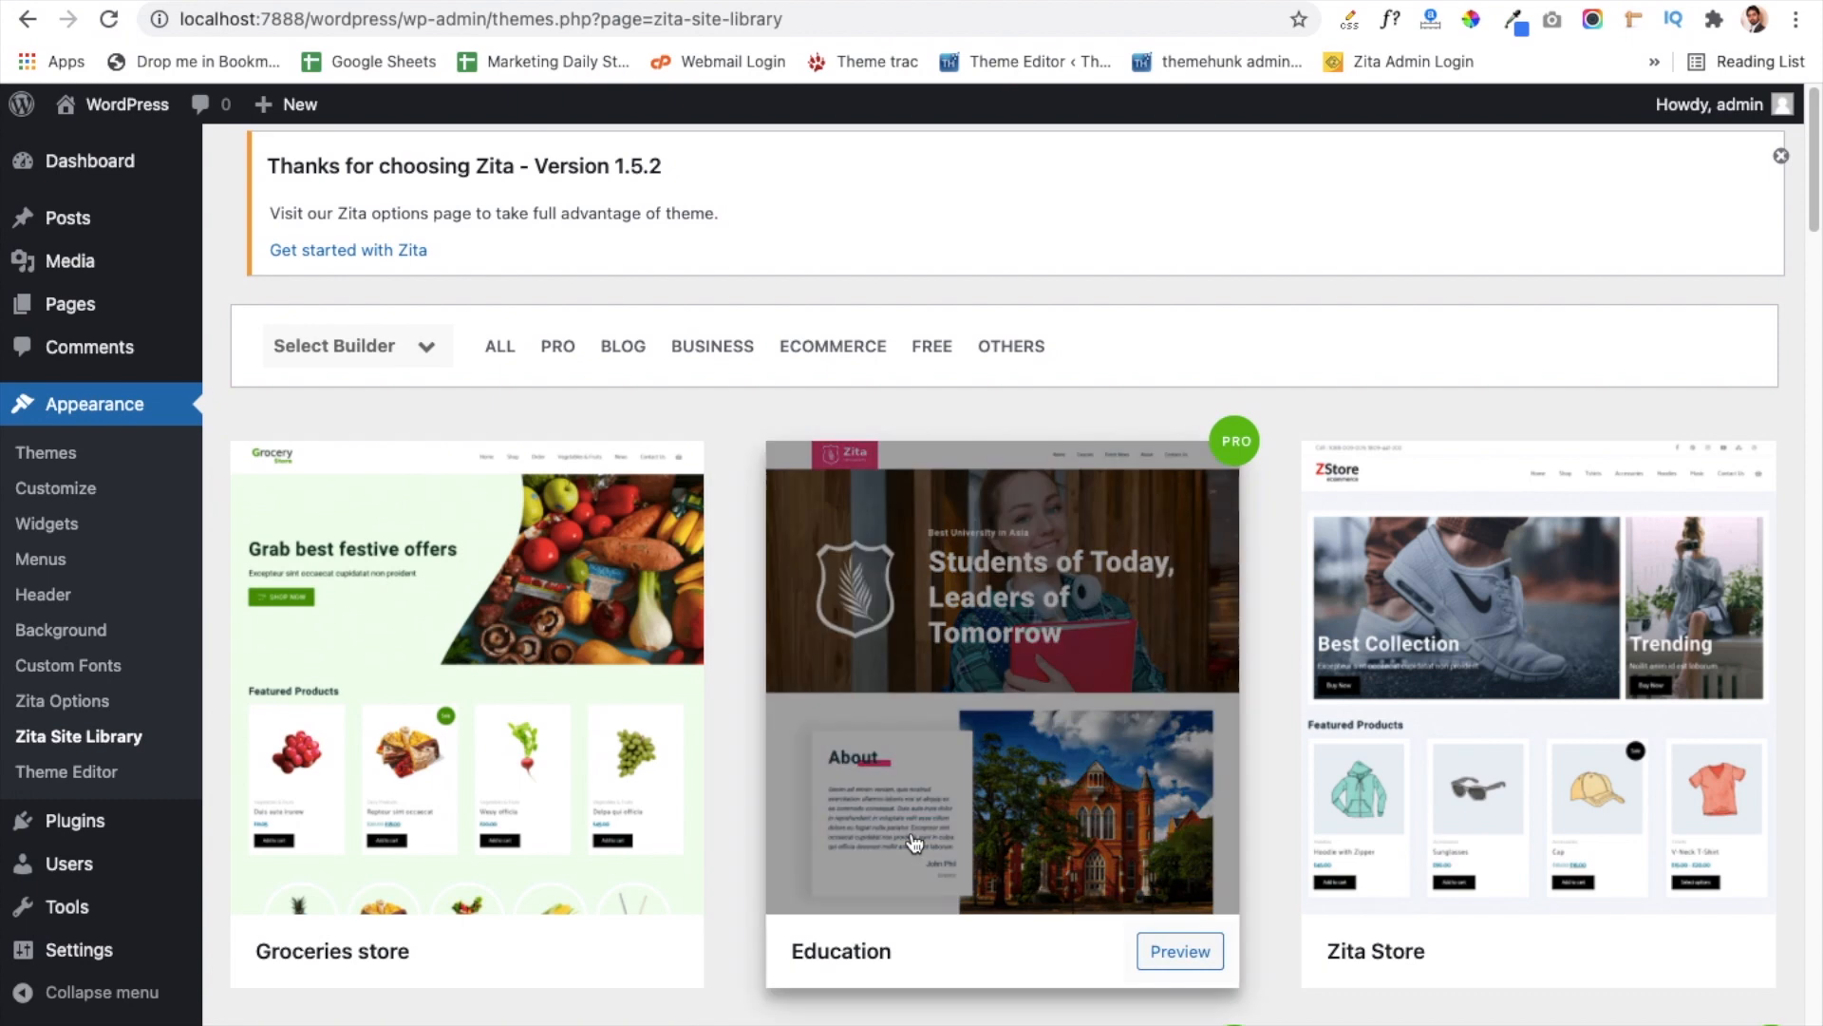
{"action": "left_click", "coordinate": [1178, 957]}
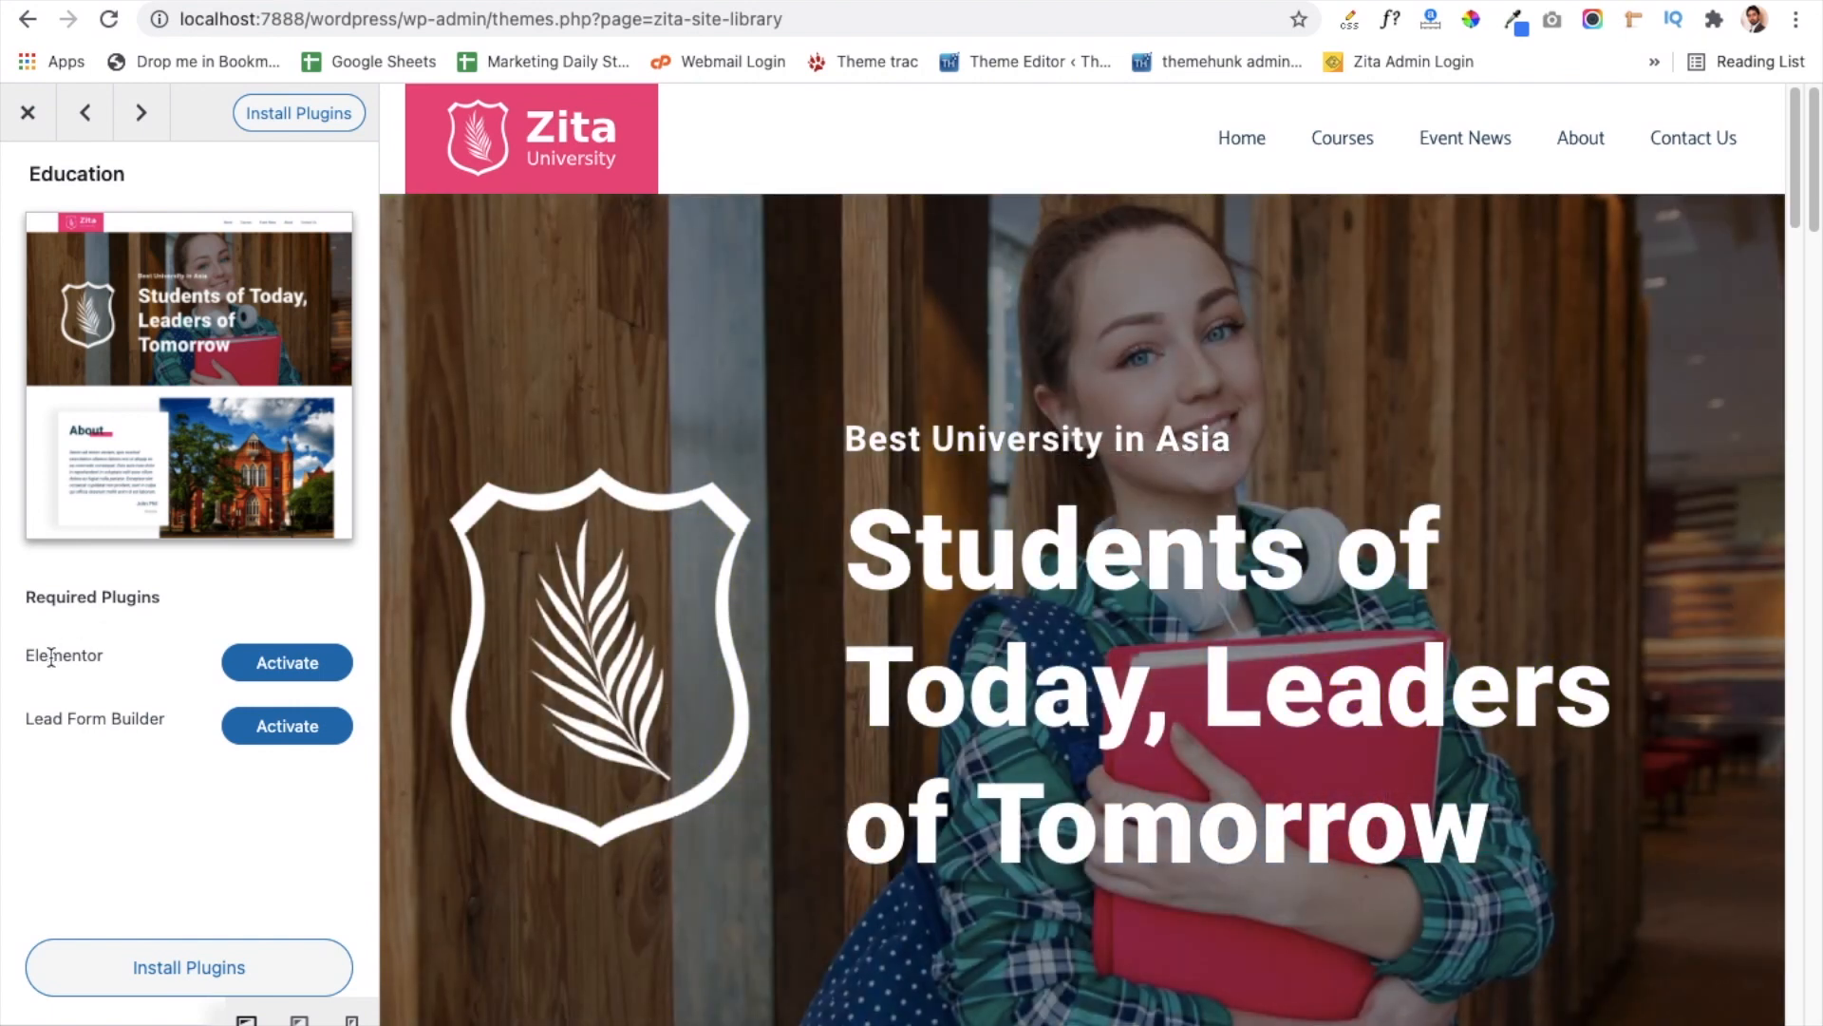
Step: Activate the required Elementor and Lead Form Builder plugins and import the Education demo site
{"action": "double_click", "coordinate": [54, 655]}
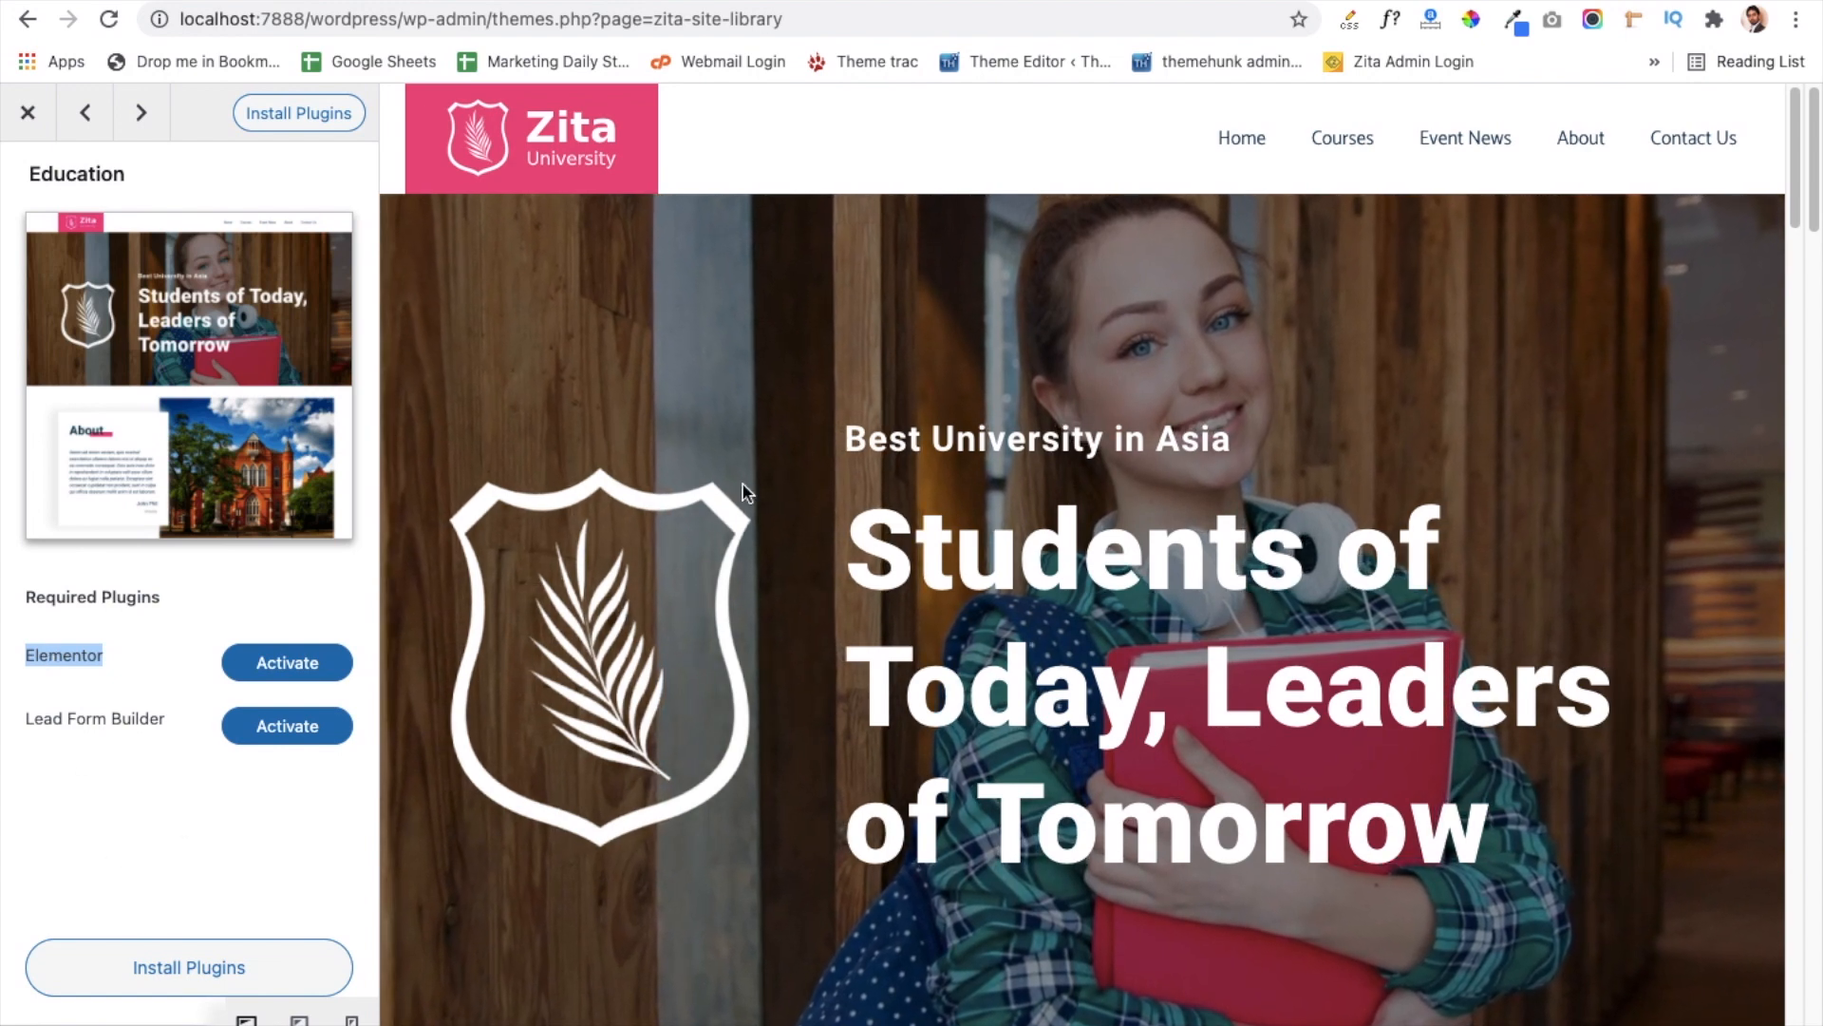
{"action": "left_click", "coordinate": [287, 672]}
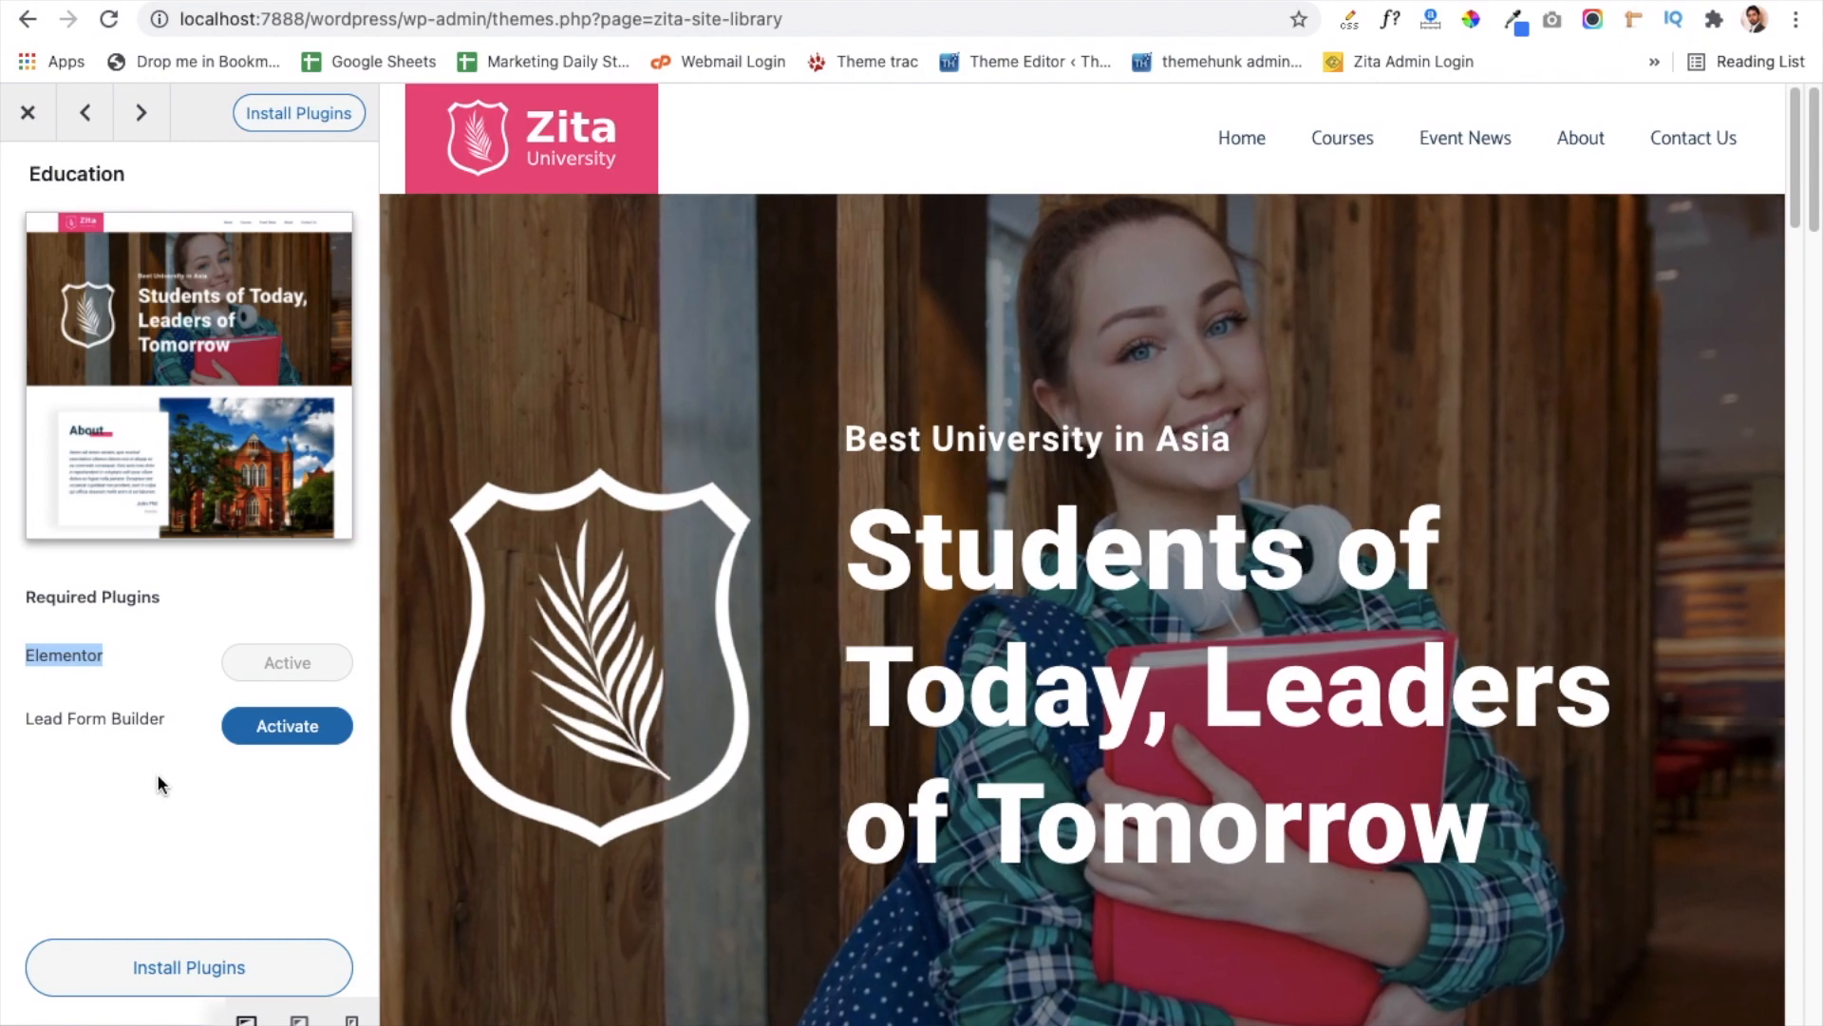
{"action": "left_click", "coordinate": [271, 730]}
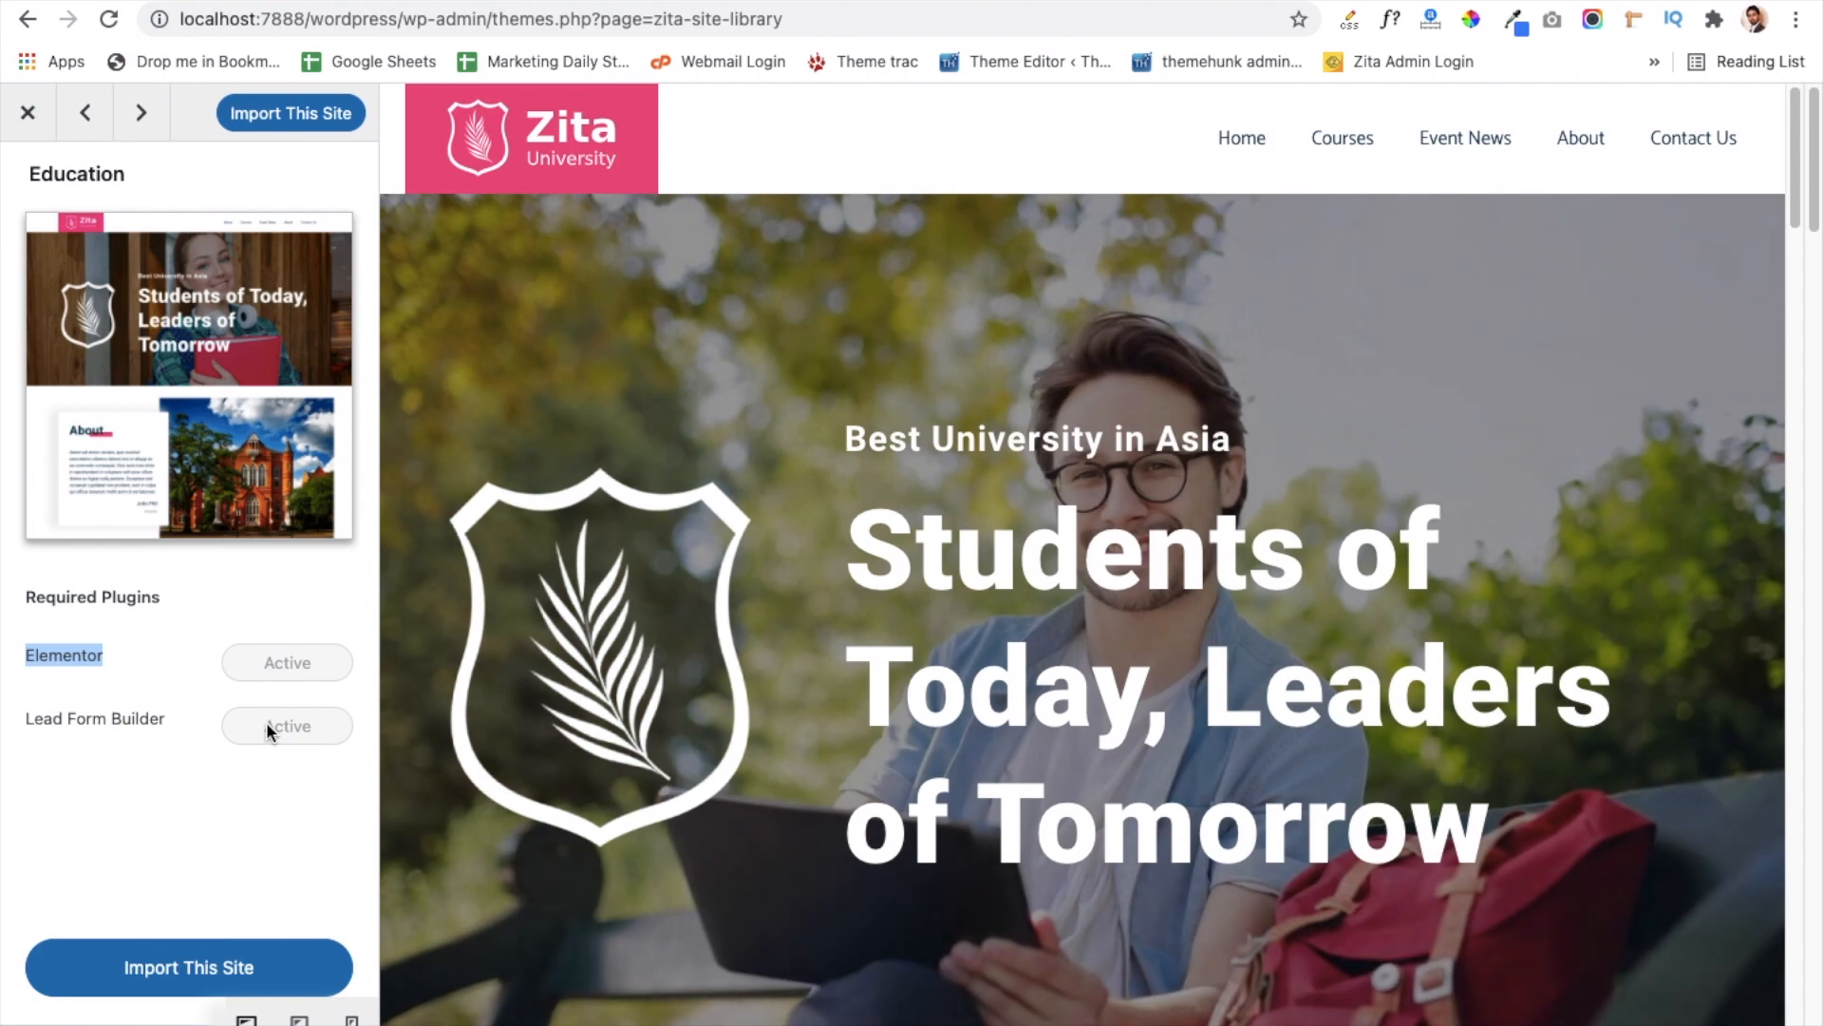
{"action": "left_click", "coordinate": [198, 979]}
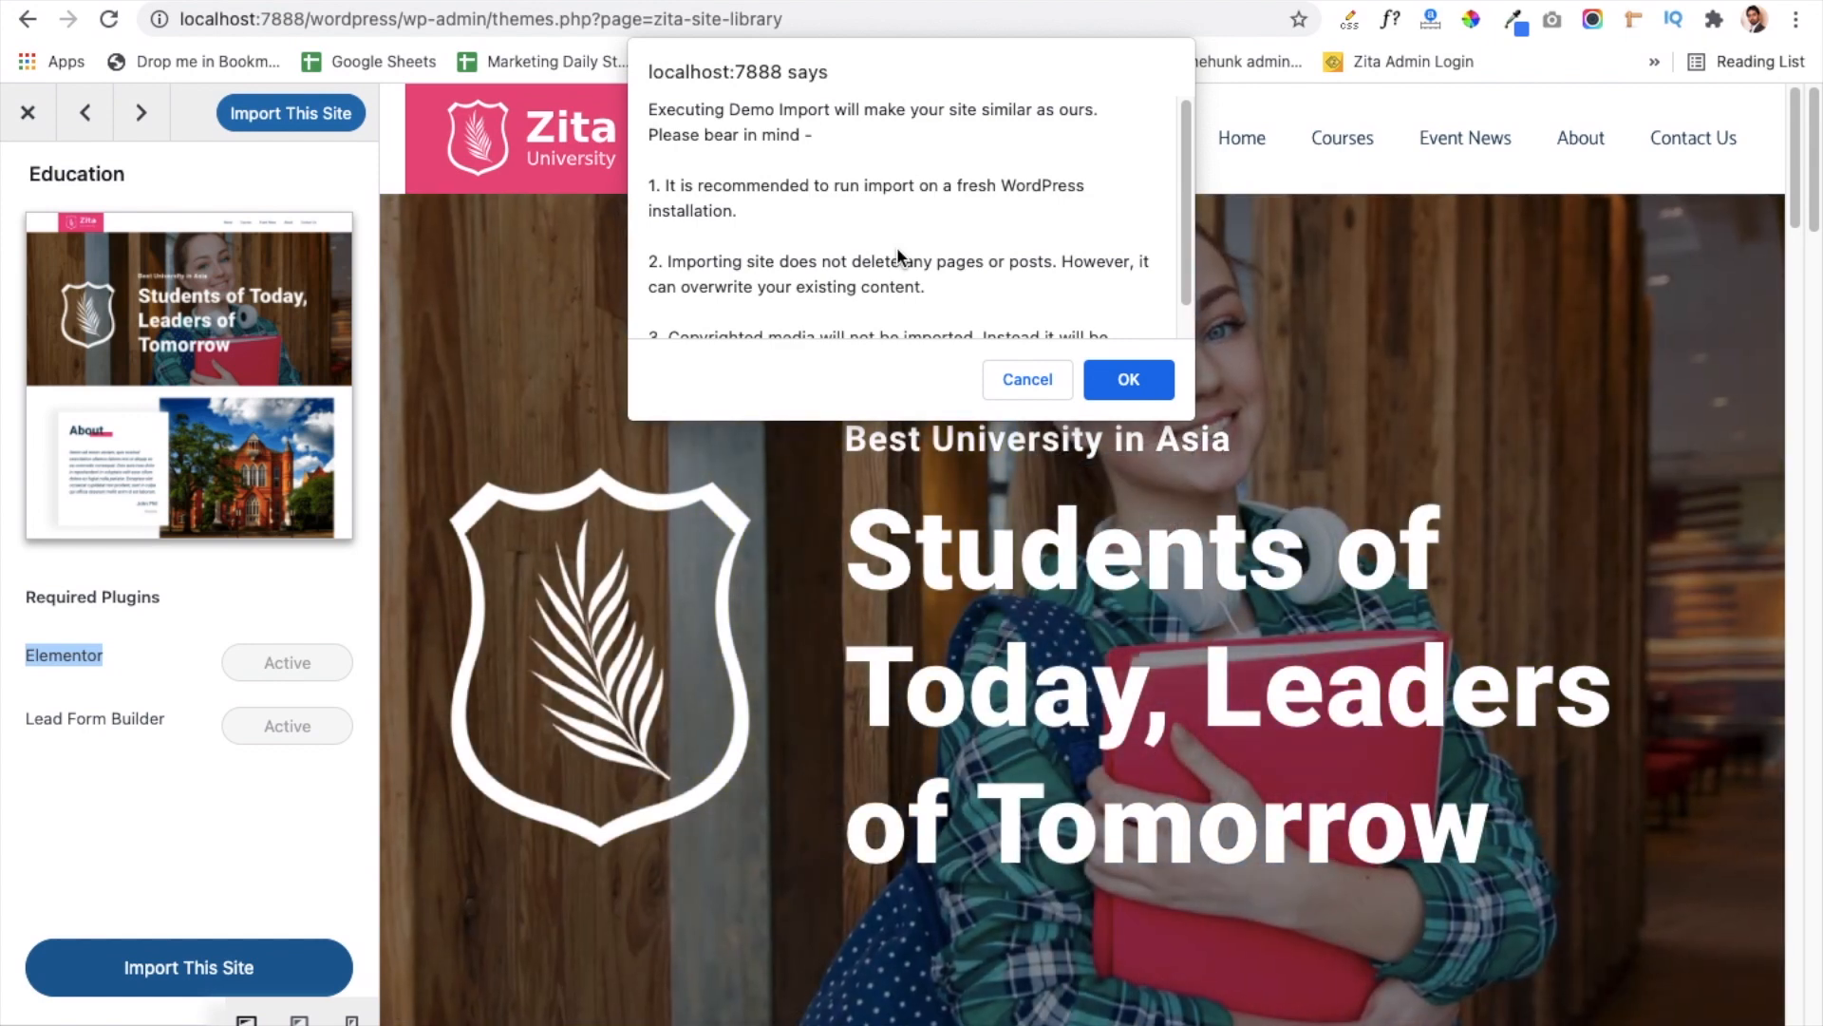
{"action": "left_click", "coordinate": [1115, 379]}
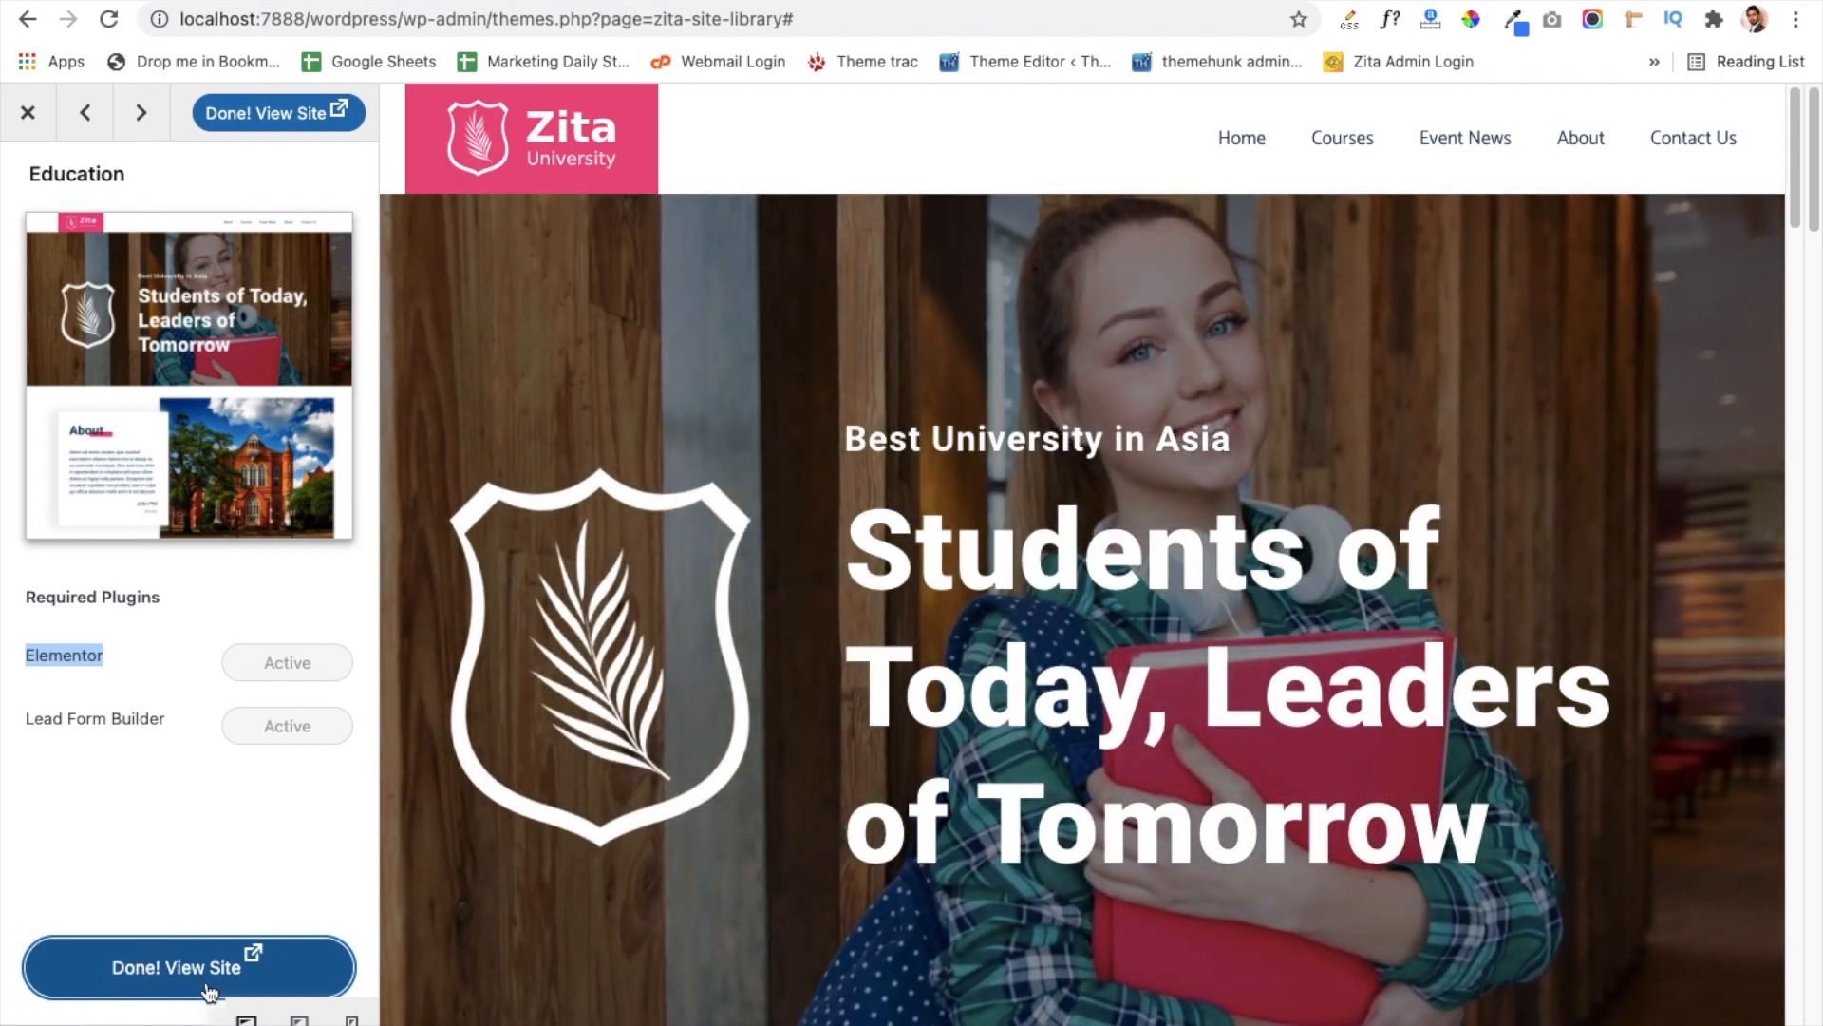
Step: View the imported university site and examine its homepage sections from the hero banner to the admissions area
{"action": "left_click", "coordinate": [340, 118]}
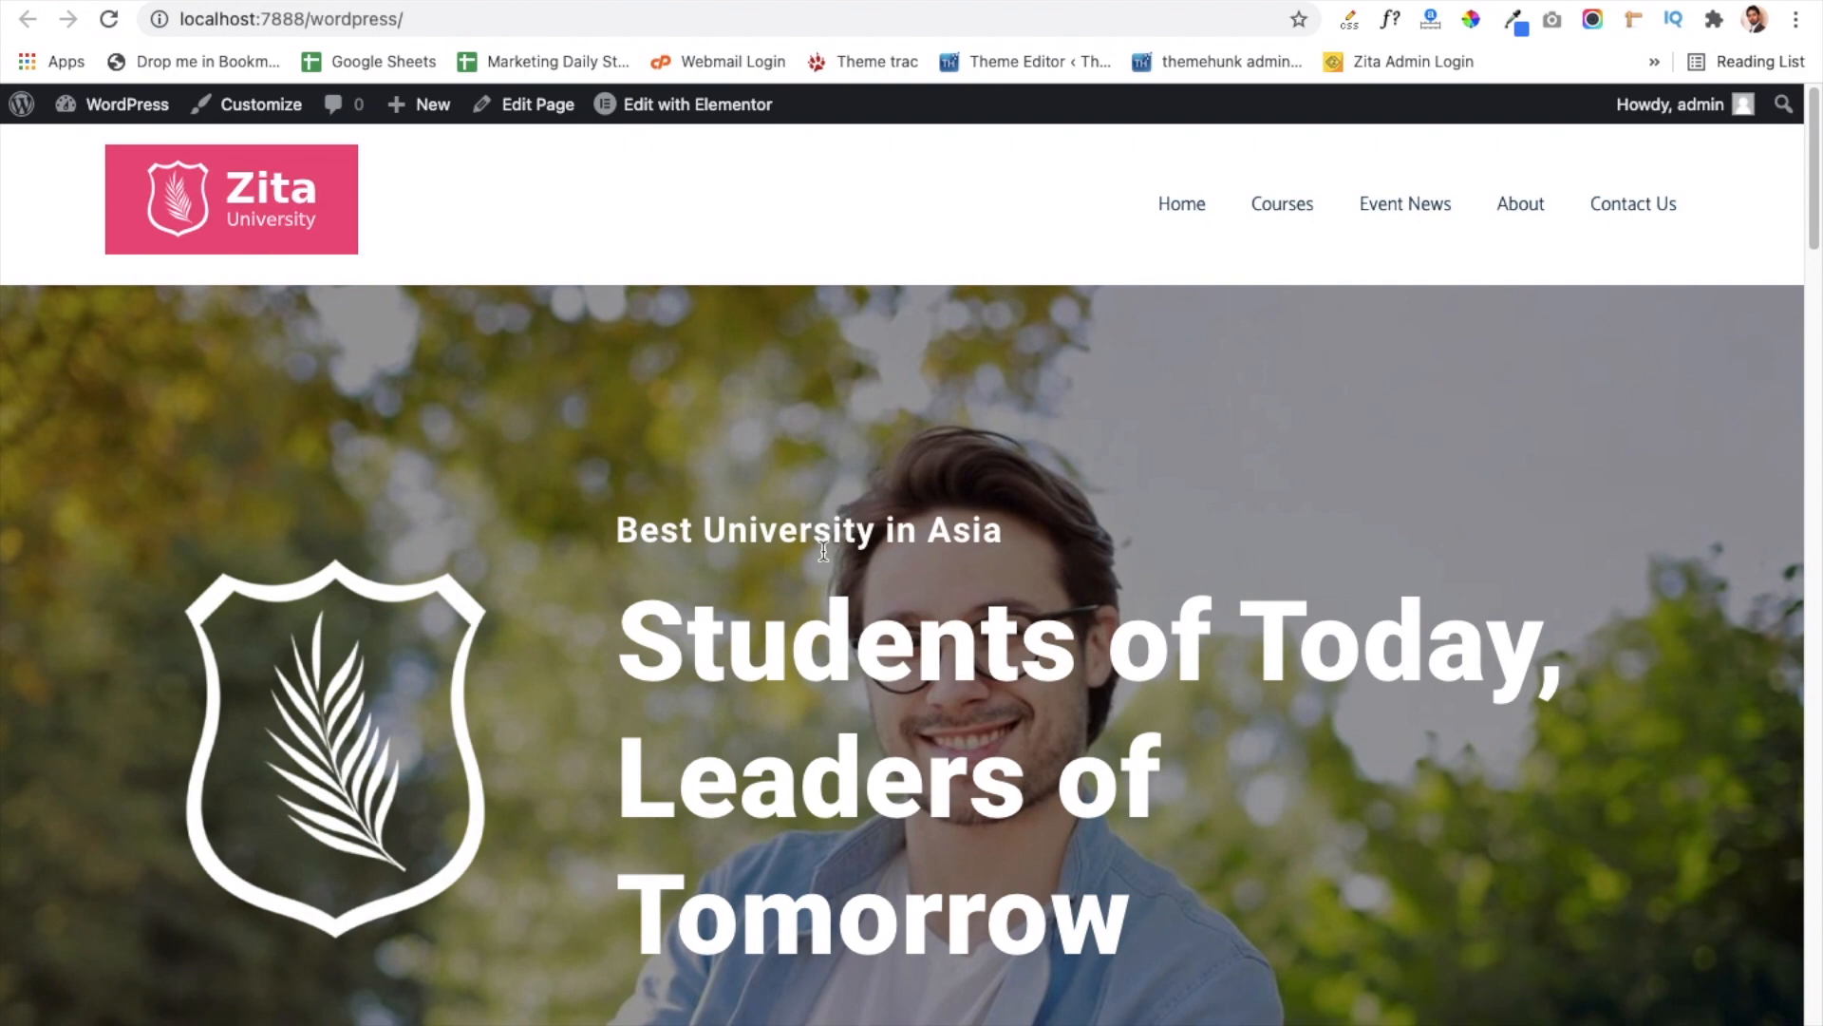
{"action": "scroll", "coordinate": [818, 553], "scroll_direction": "down", "scroll_amount": 4}
{"action": "scroll", "coordinate": [820, 555], "scroll_direction": "down", "scroll_amount": 7}
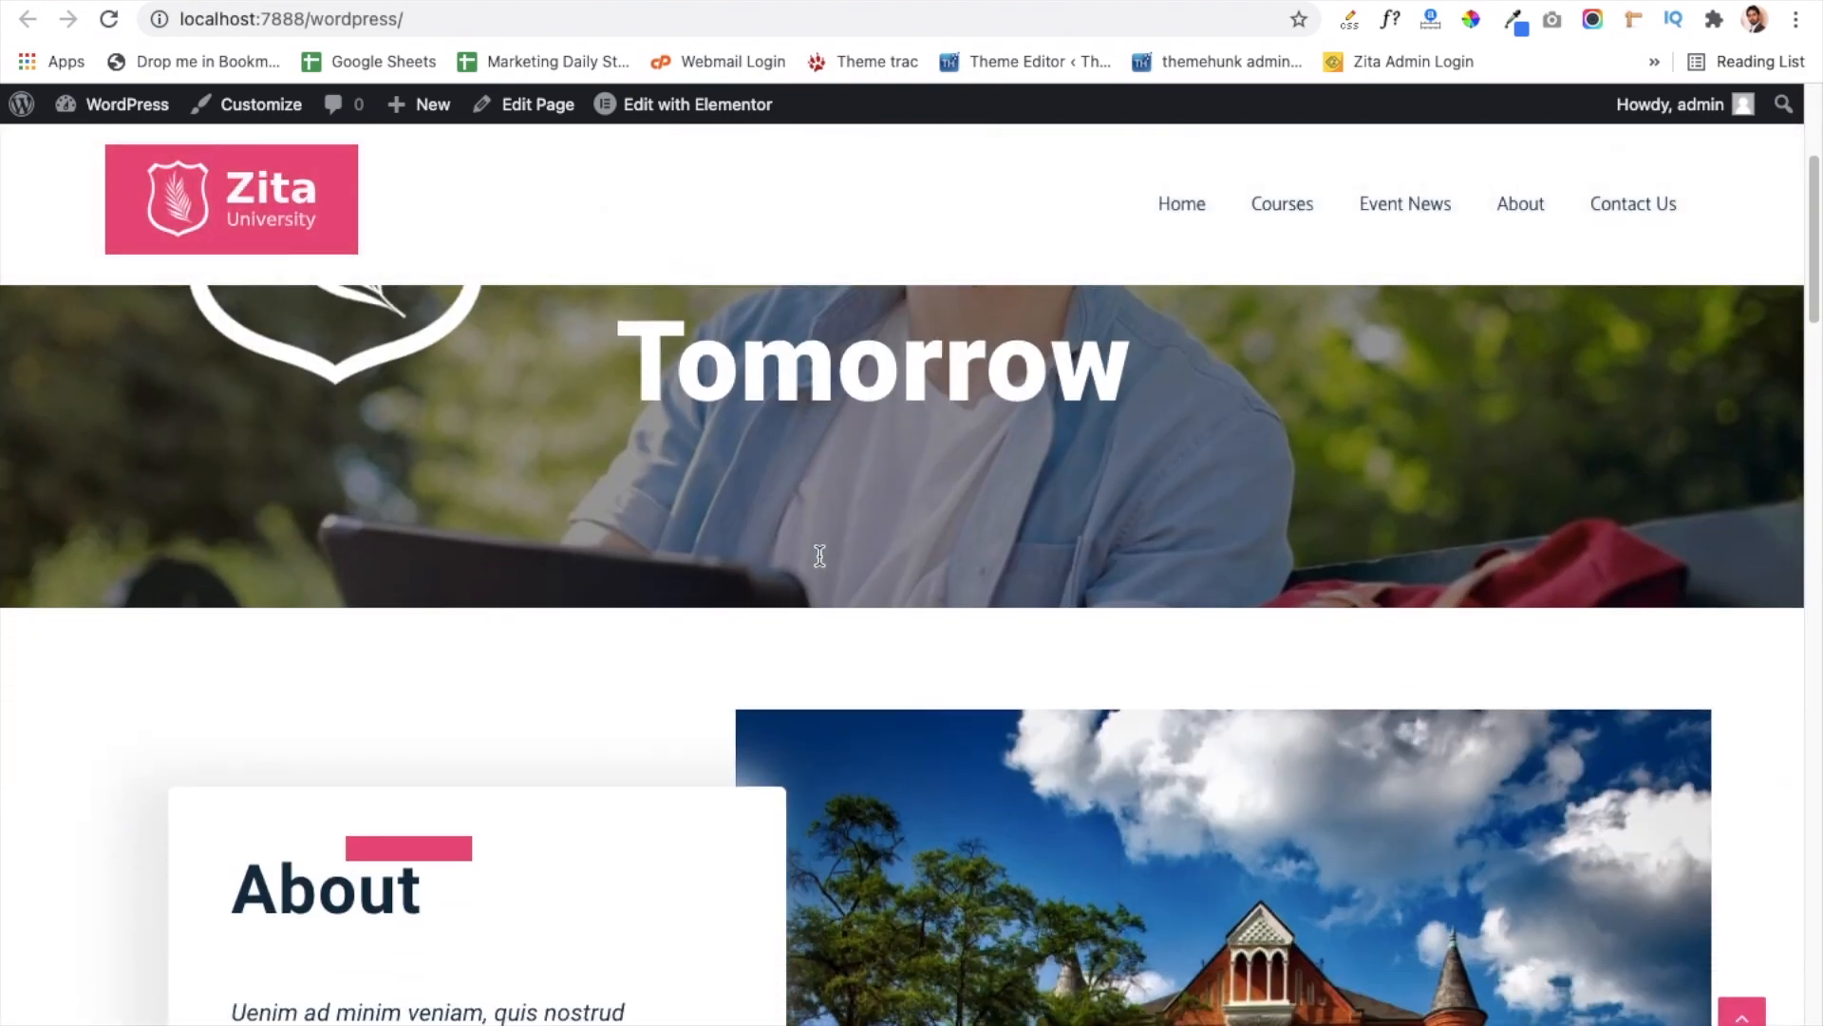
{"action": "scroll", "coordinate": [818, 555], "scroll_direction": "down", "scroll_amount": 5}
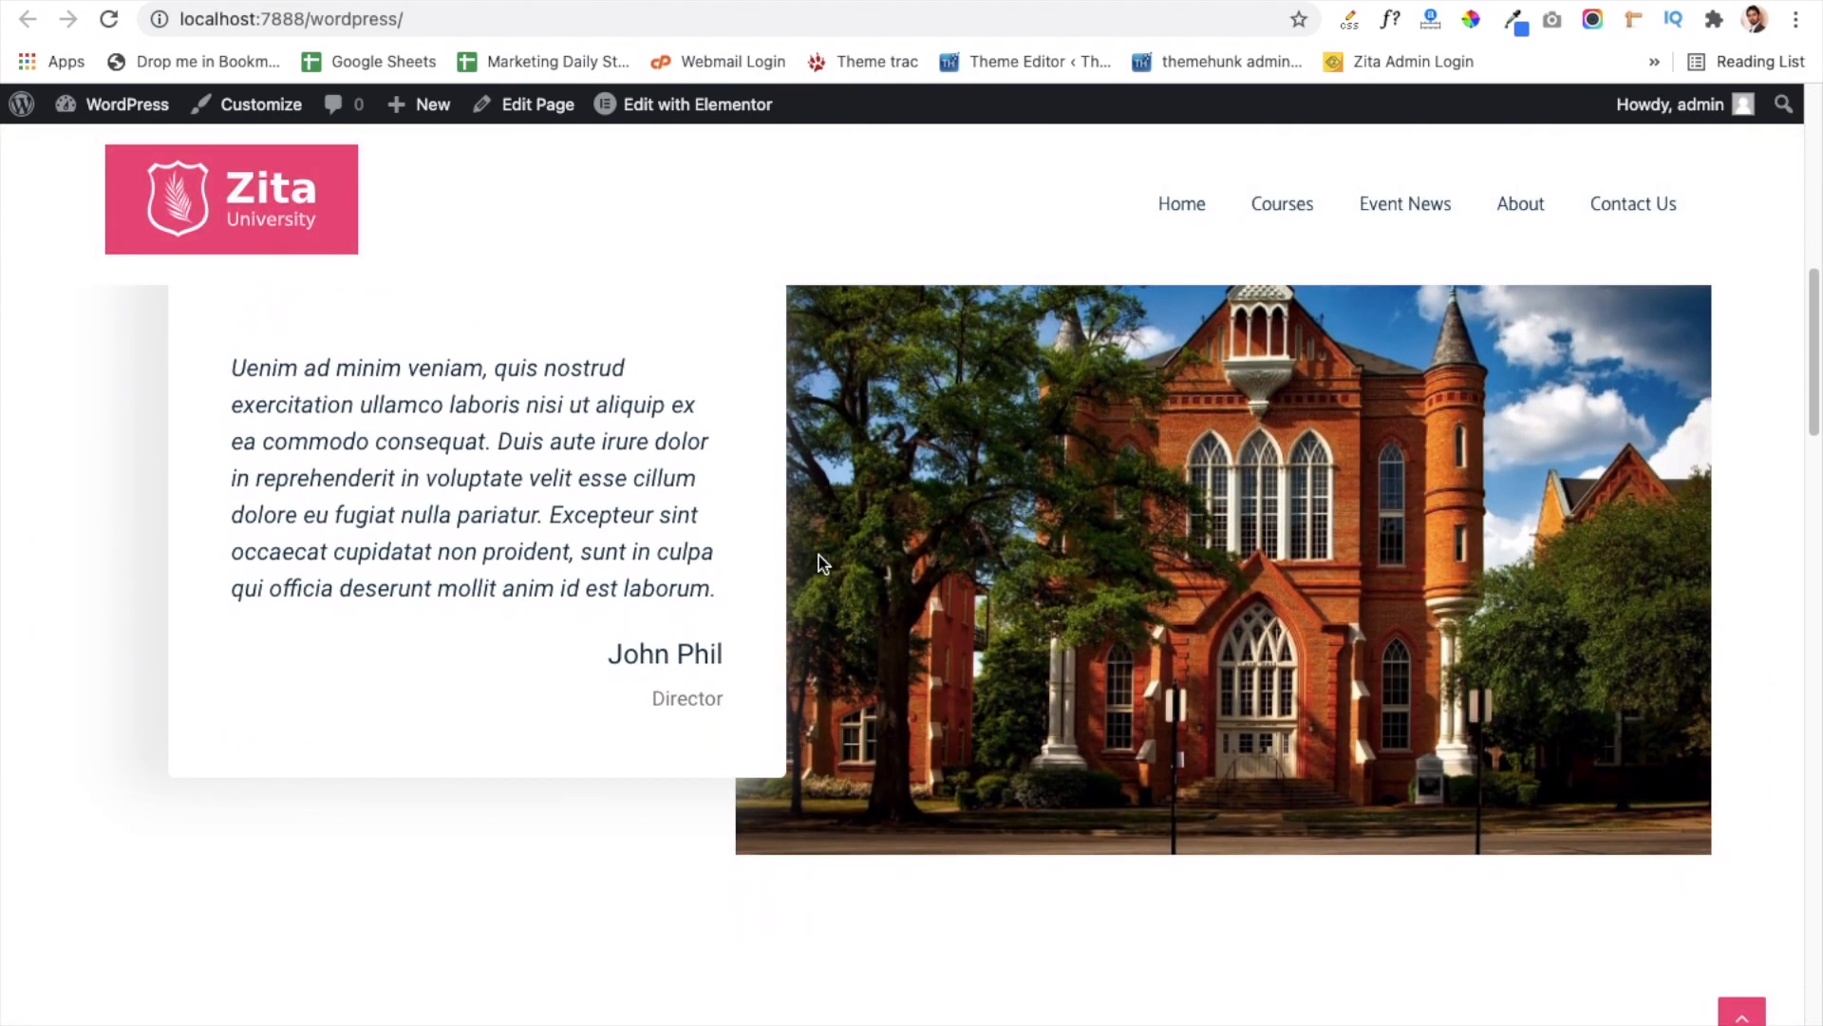
{"action": "scroll", "coordinate": [818, 555], "scroll_direction": "down", "scroll_amount": 5}
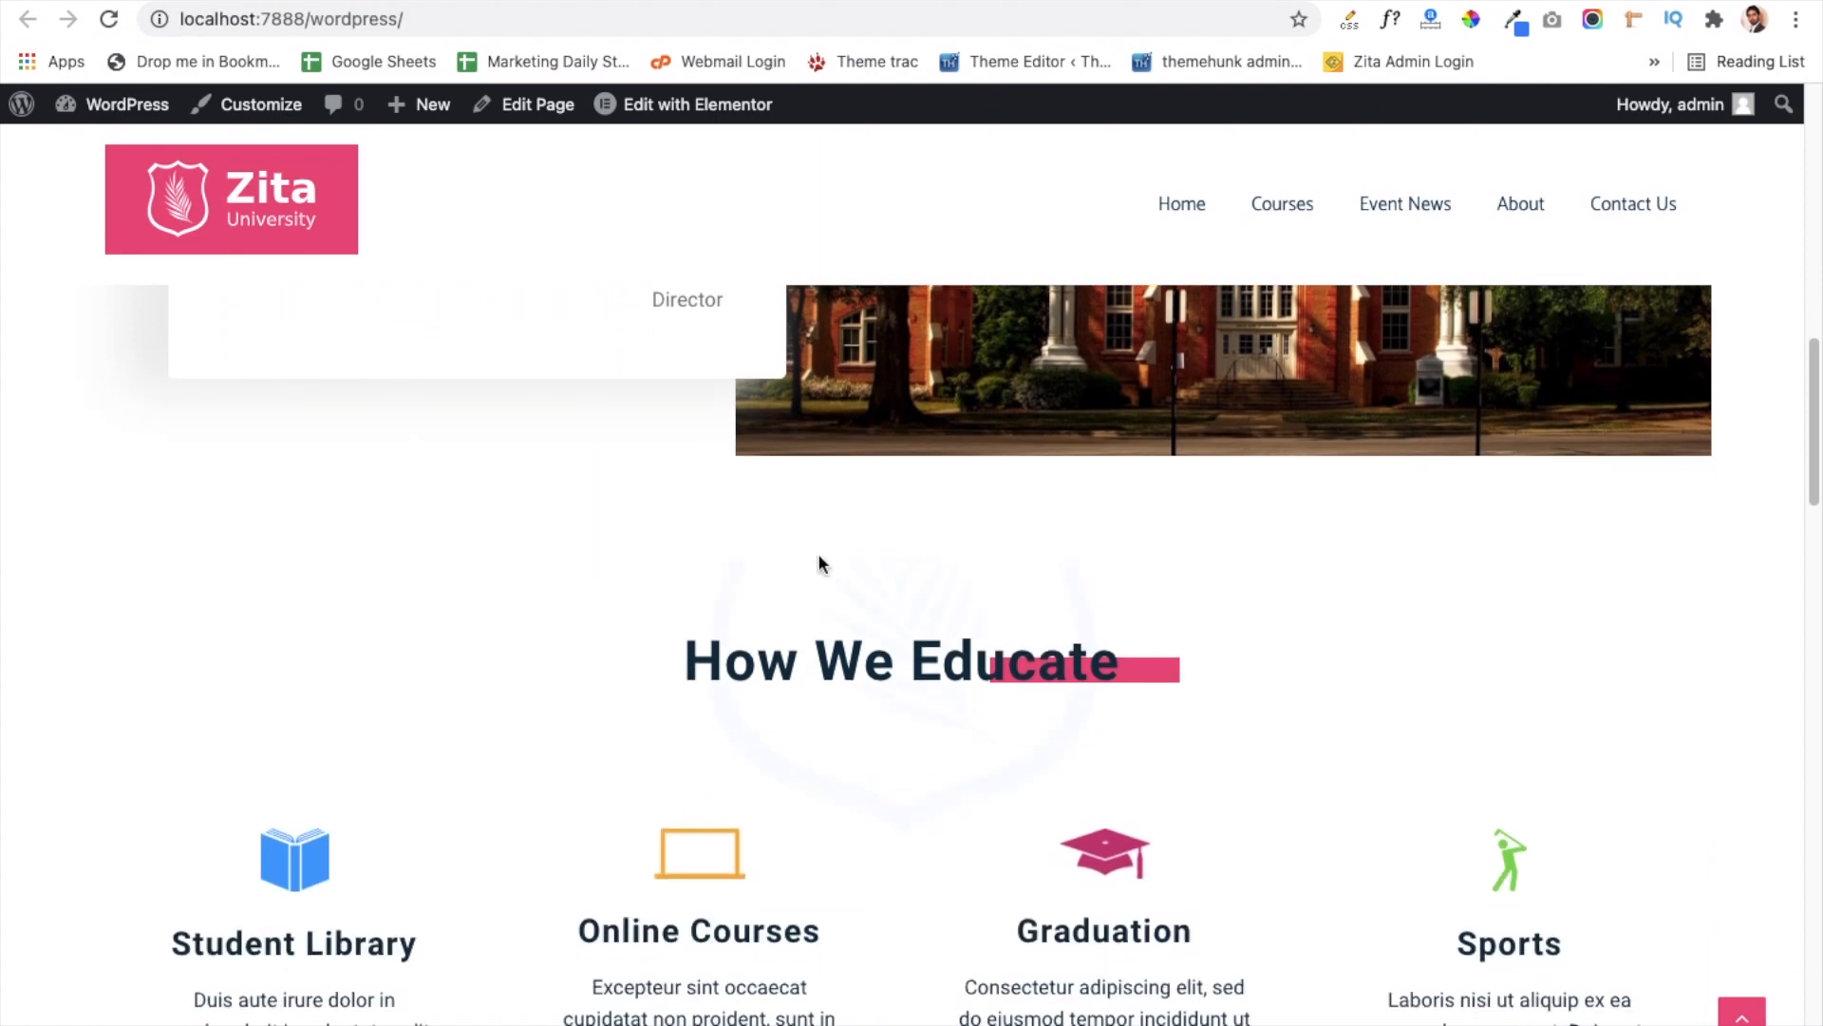
{"action": "scroll", "coordinate": [819, 559], "scroll_direction": "down", "scroll_amount": 11}
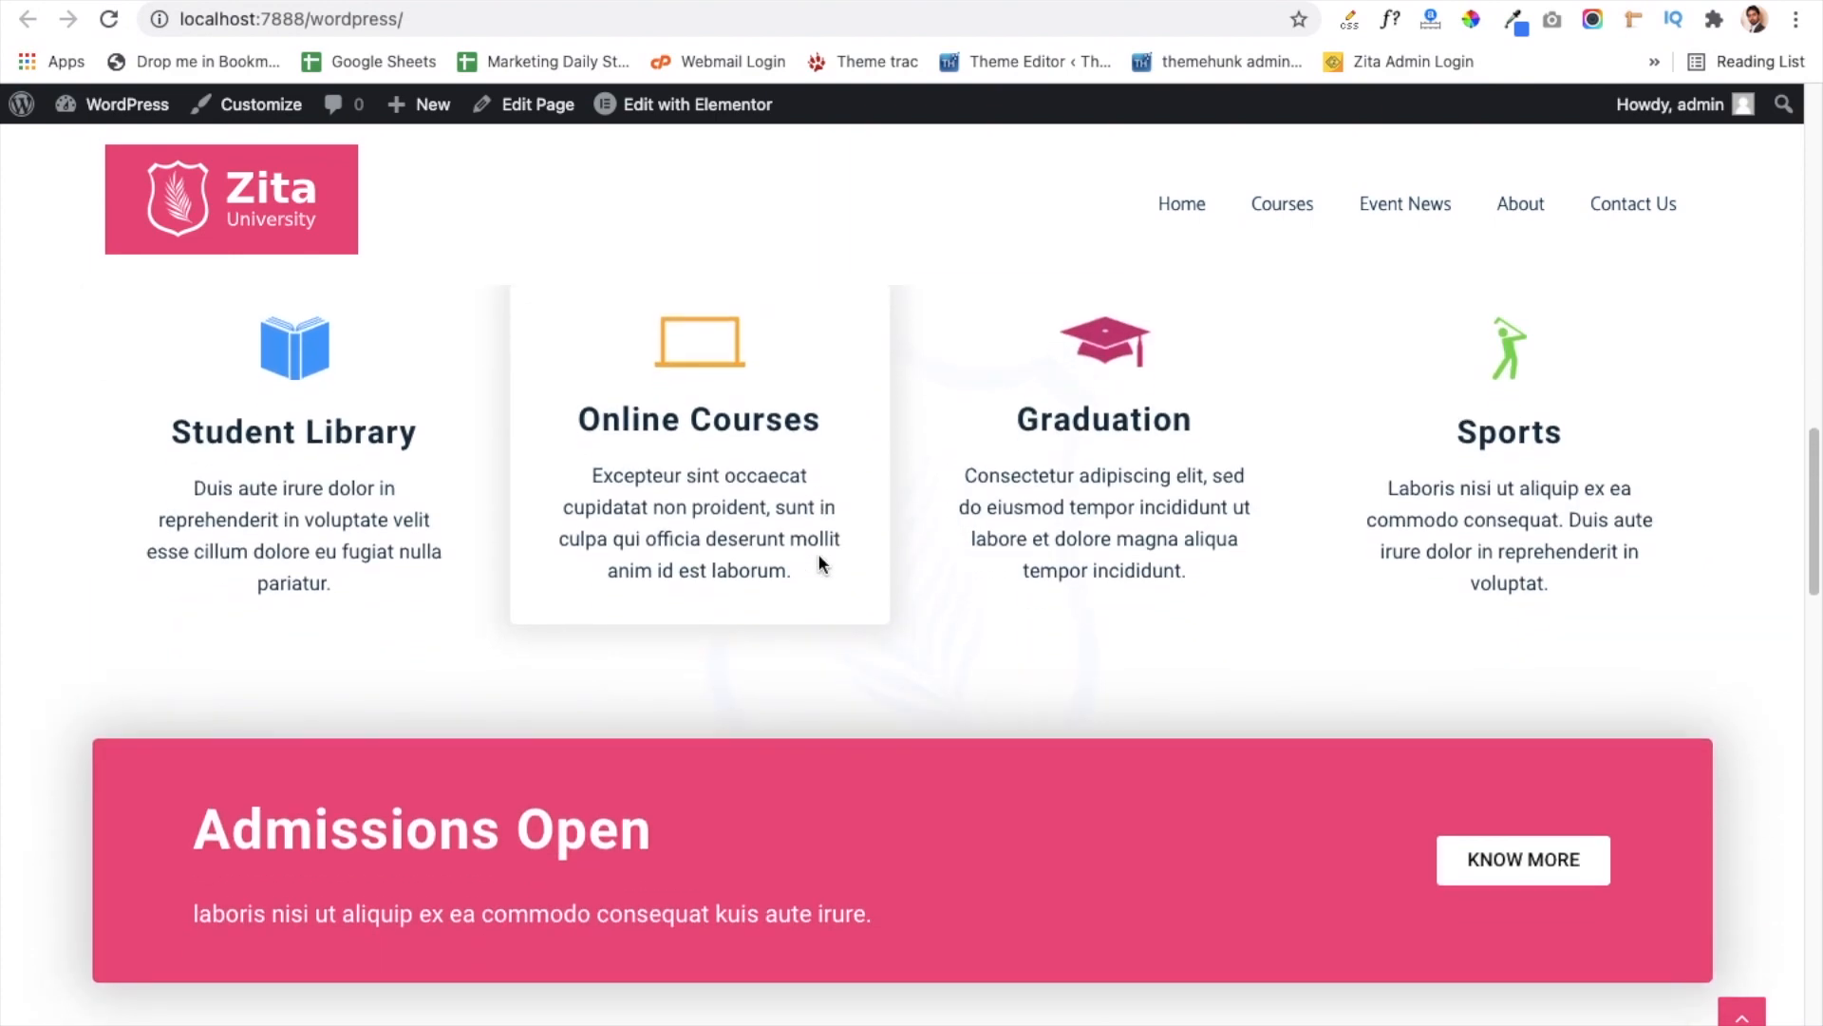
{"action": "scroll", "coordinate": [819, 560], "scroll_direction": "up", "scroll_amount": 20}
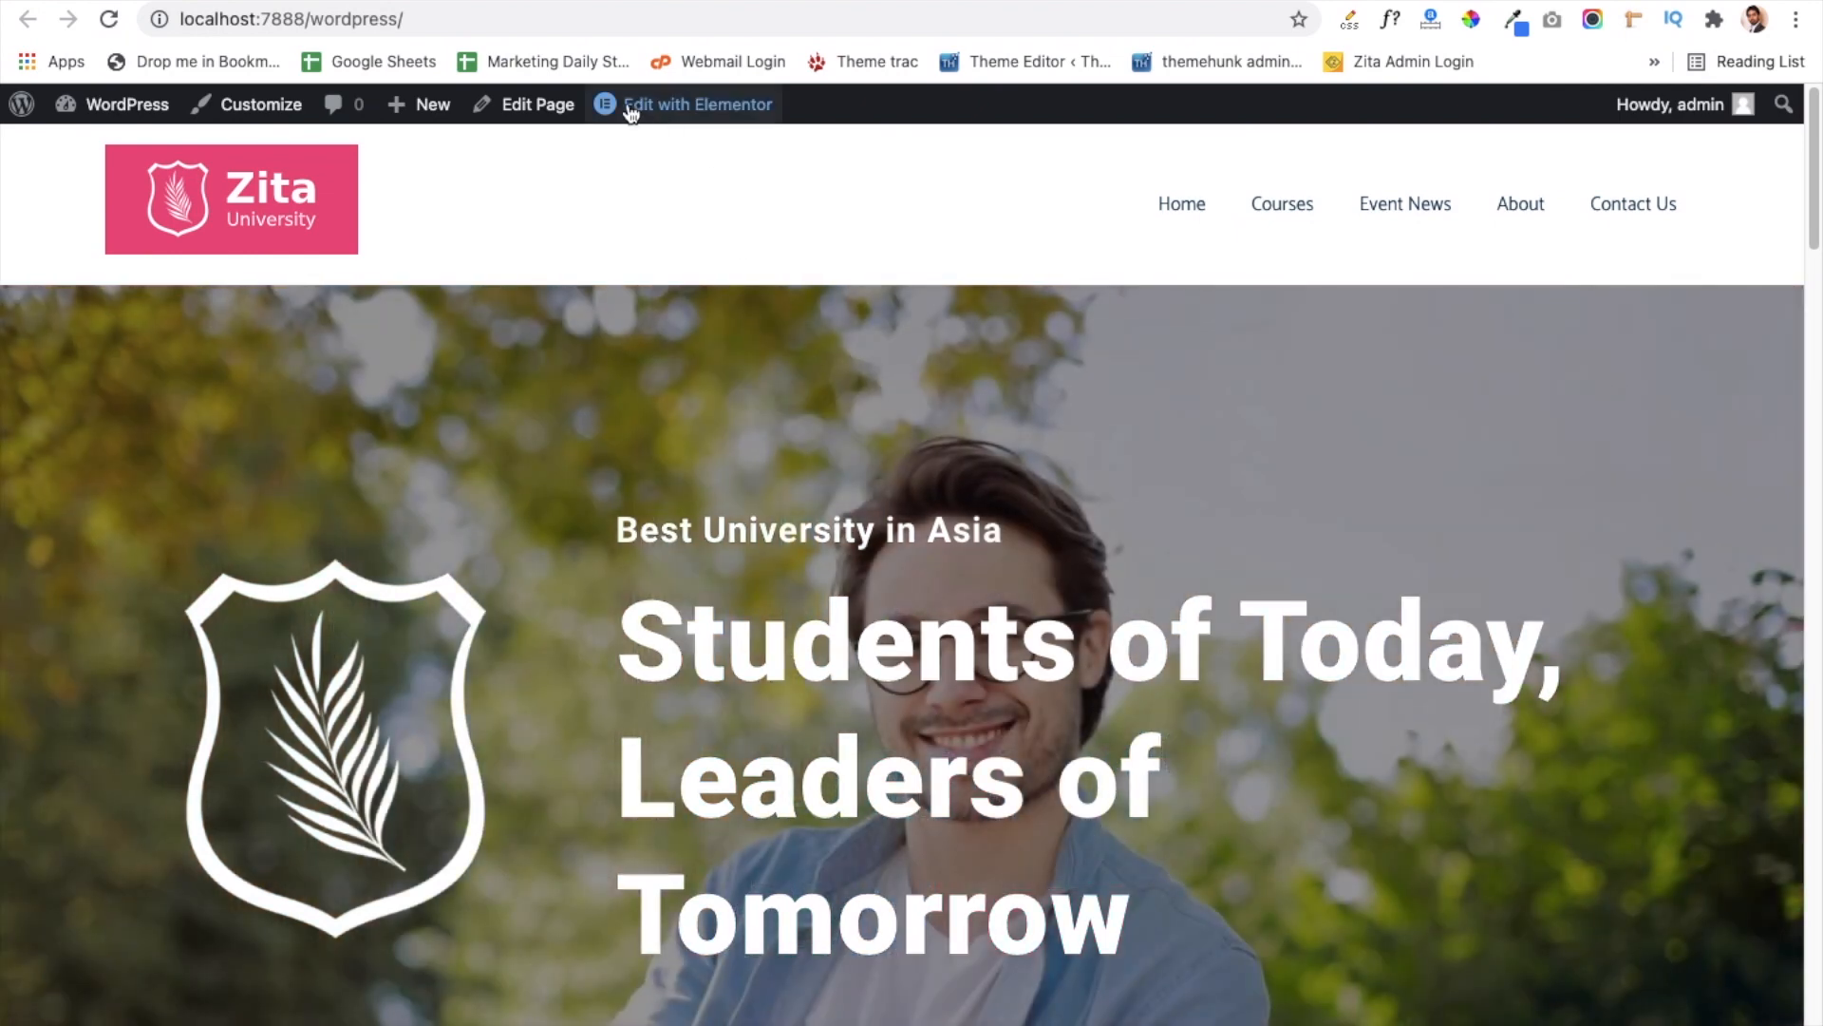
Step: Open the university homepage for editing with Elementor
{"action": "mouse_move", "coordinate": [684, 116]}
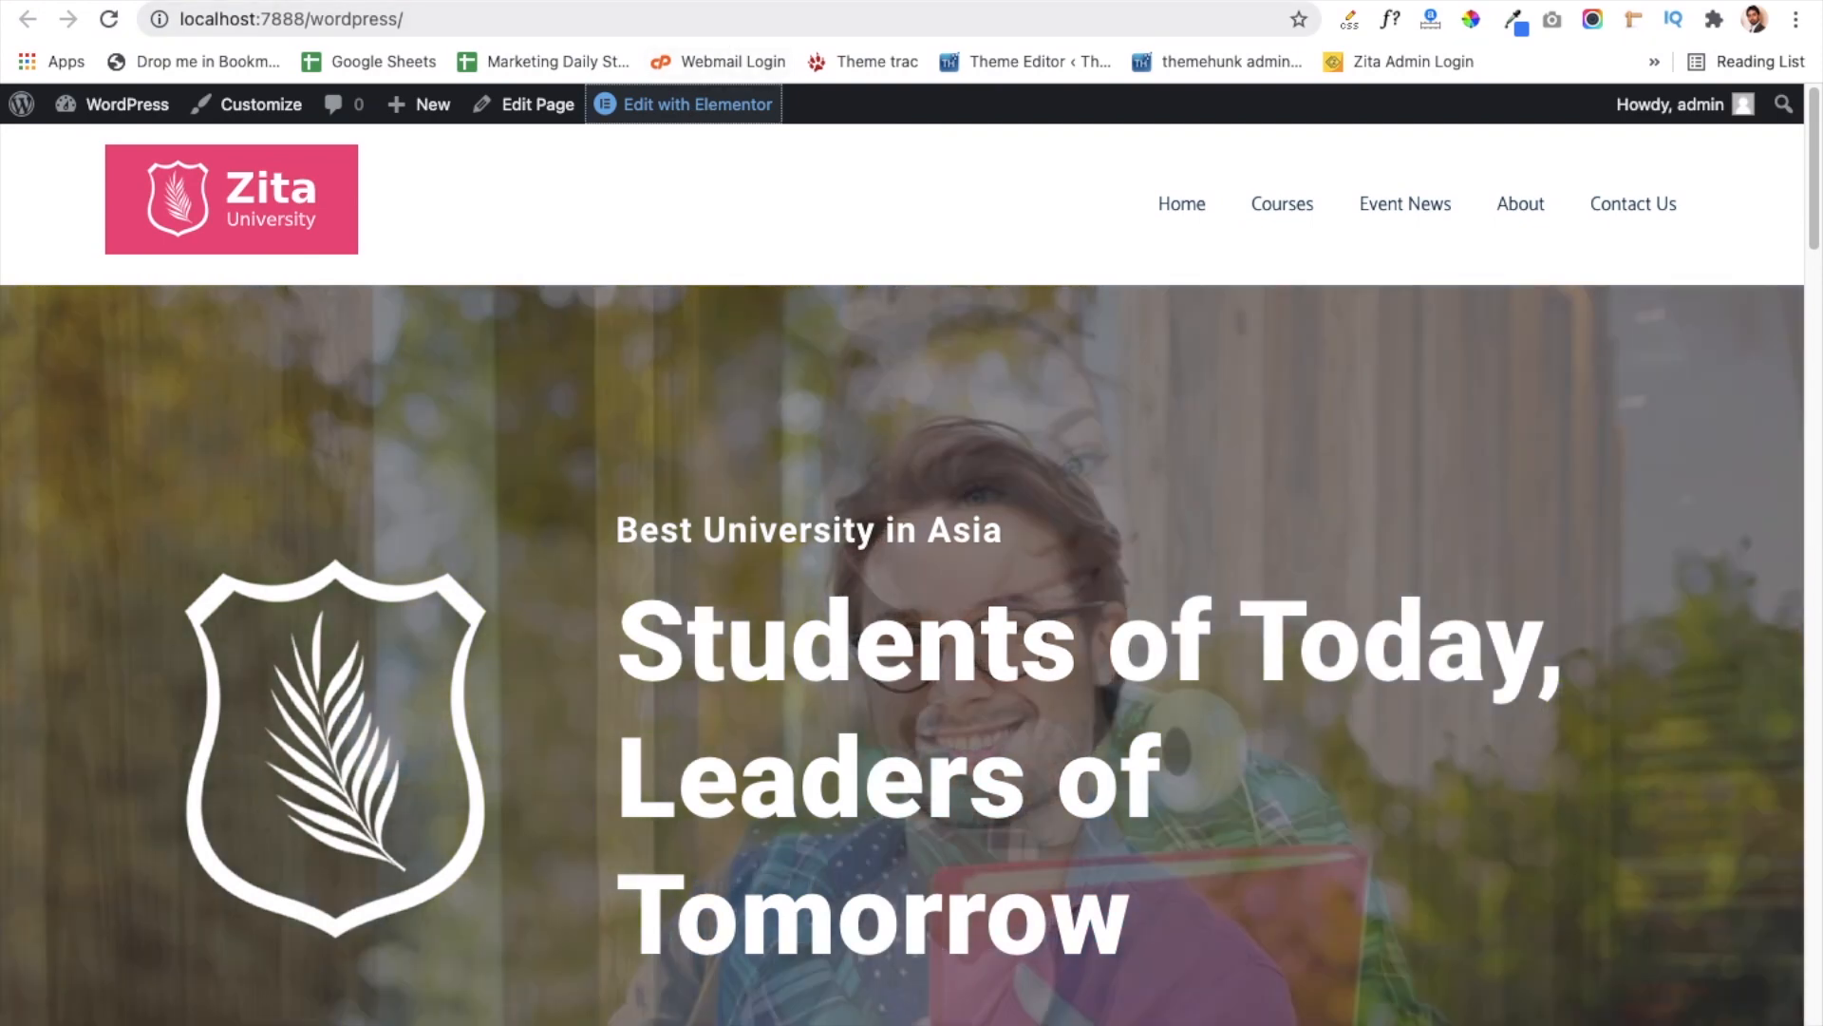
{"action": "left_click", "coordinate": [698, 105]}
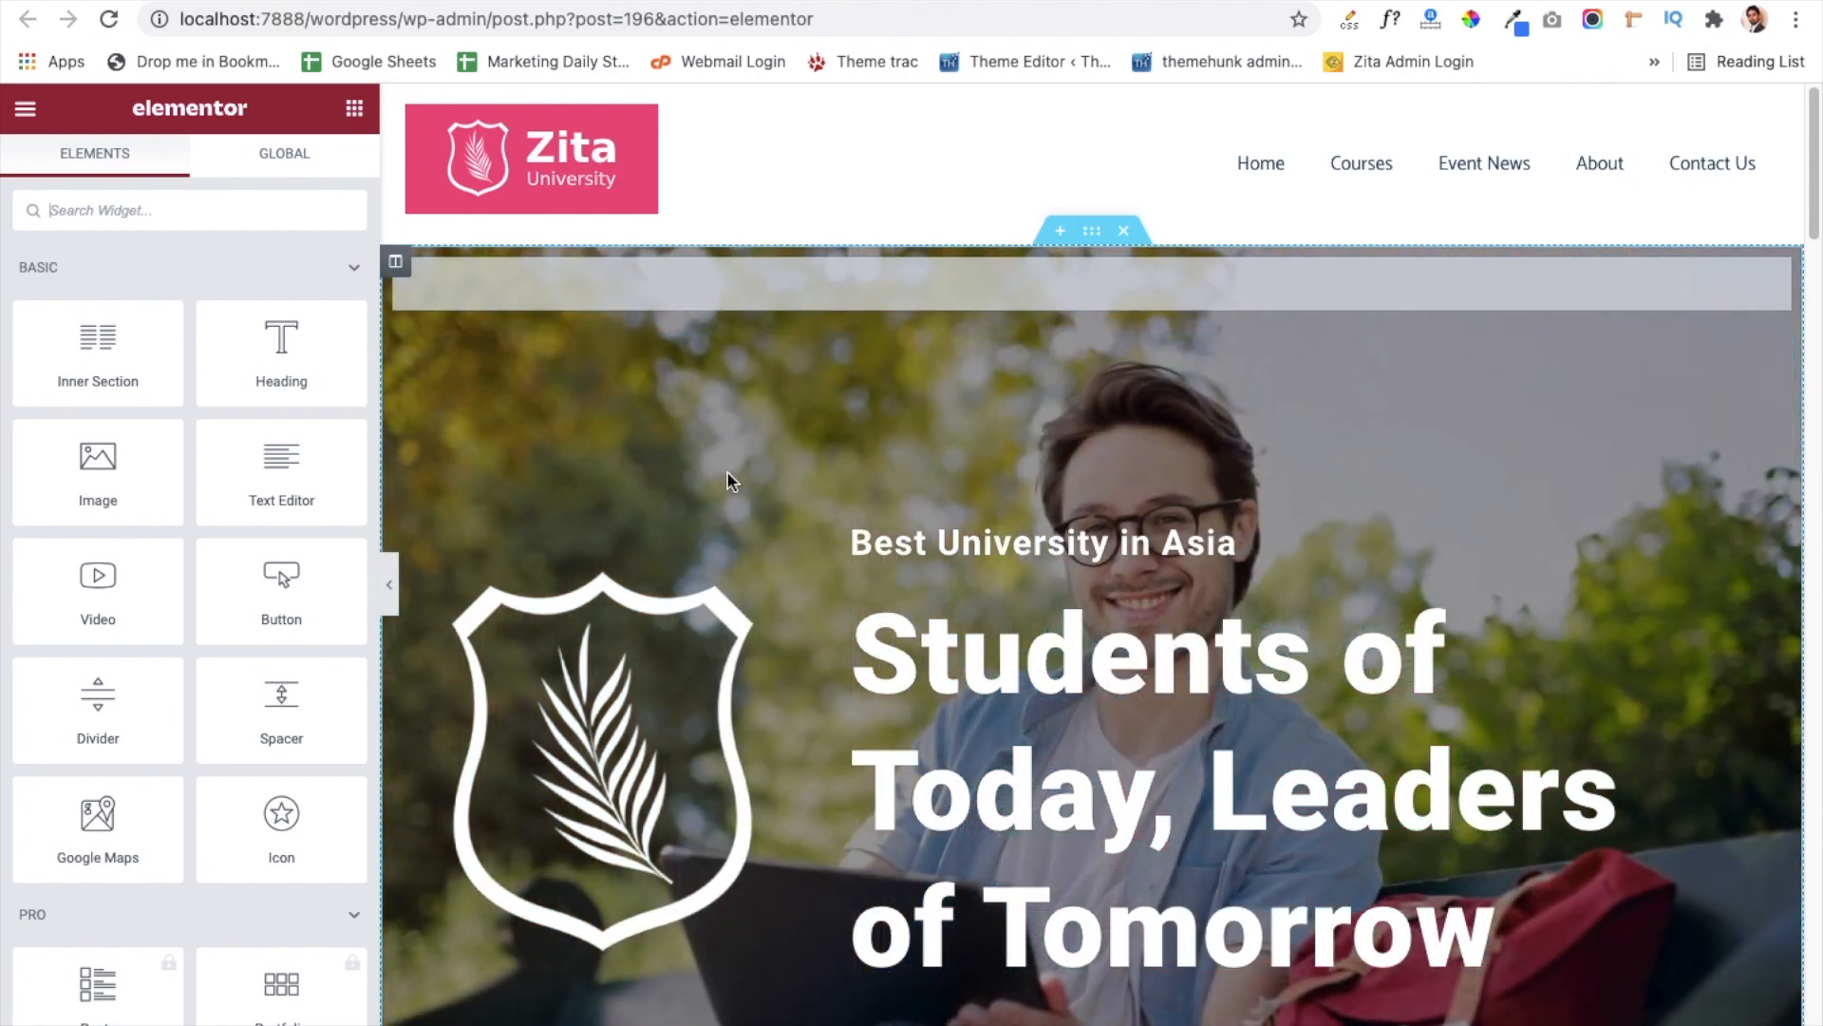
Step: Open the hero banner's shield image for editing and review its available image size options
{"action": "left_click", "coordinate": [653, 698]}
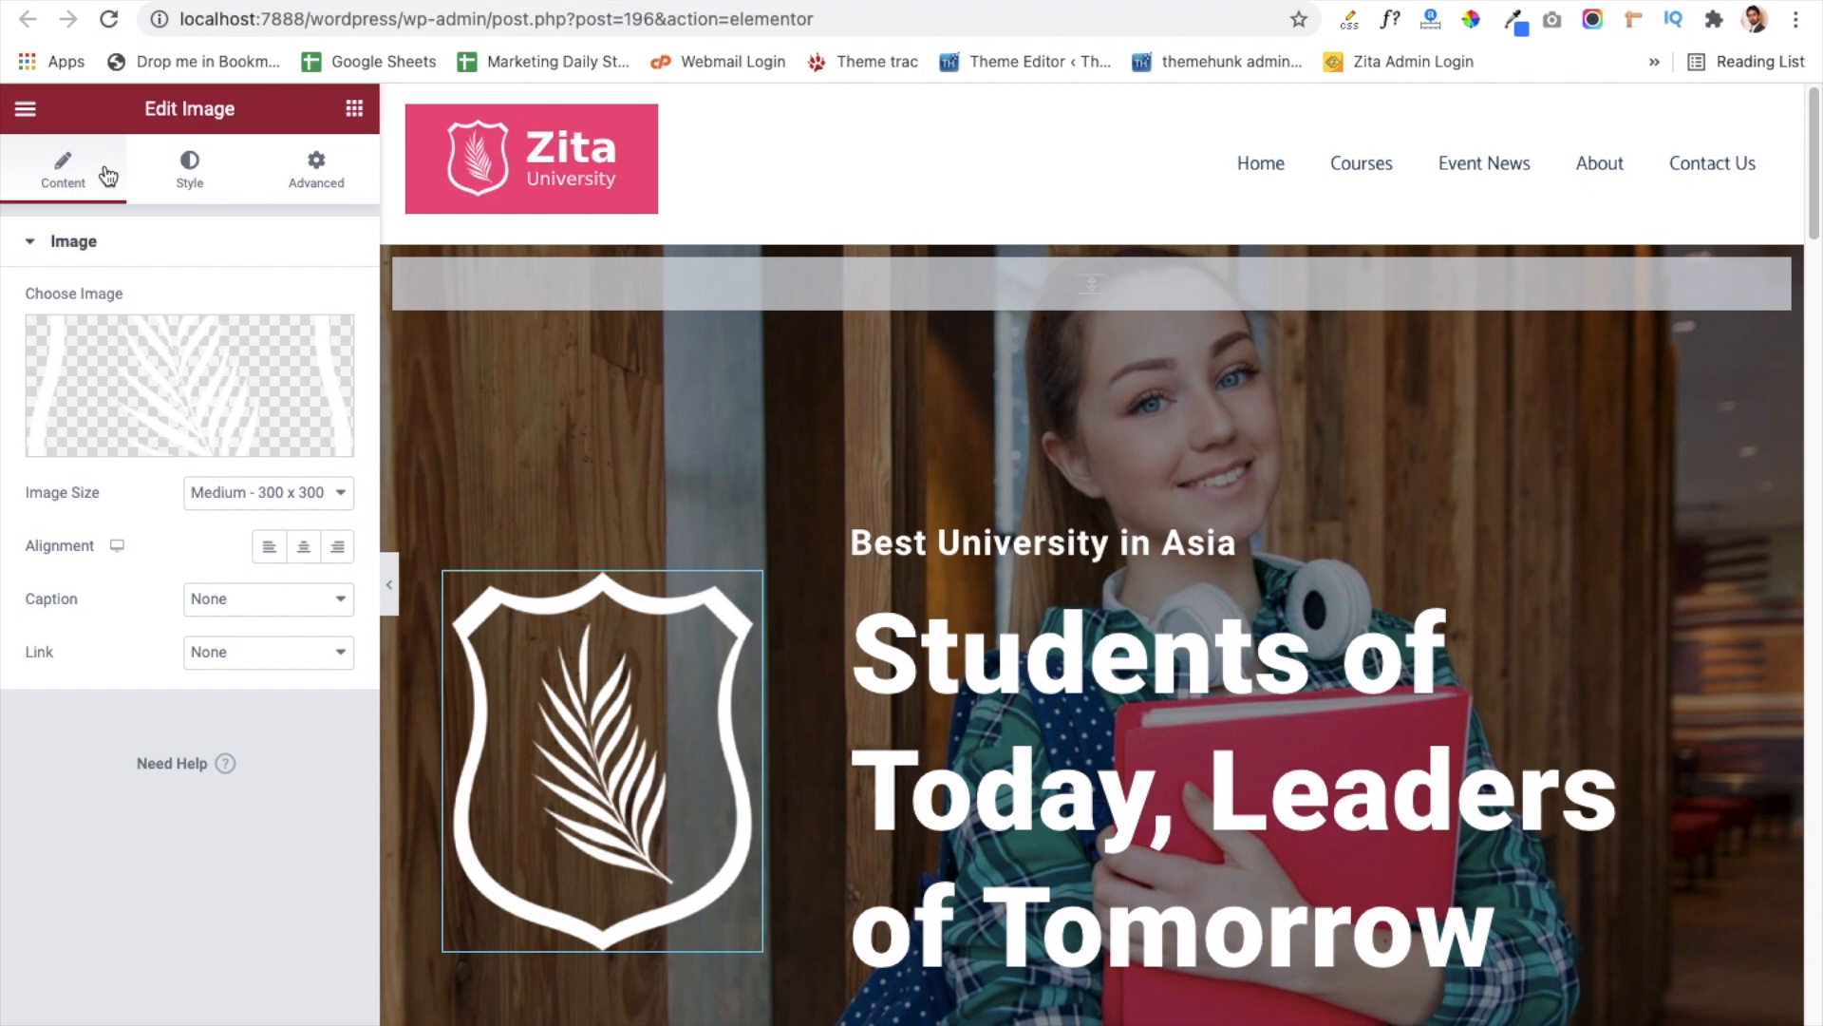
{"action": "mouse_move", "coordinate": [66, 358]}
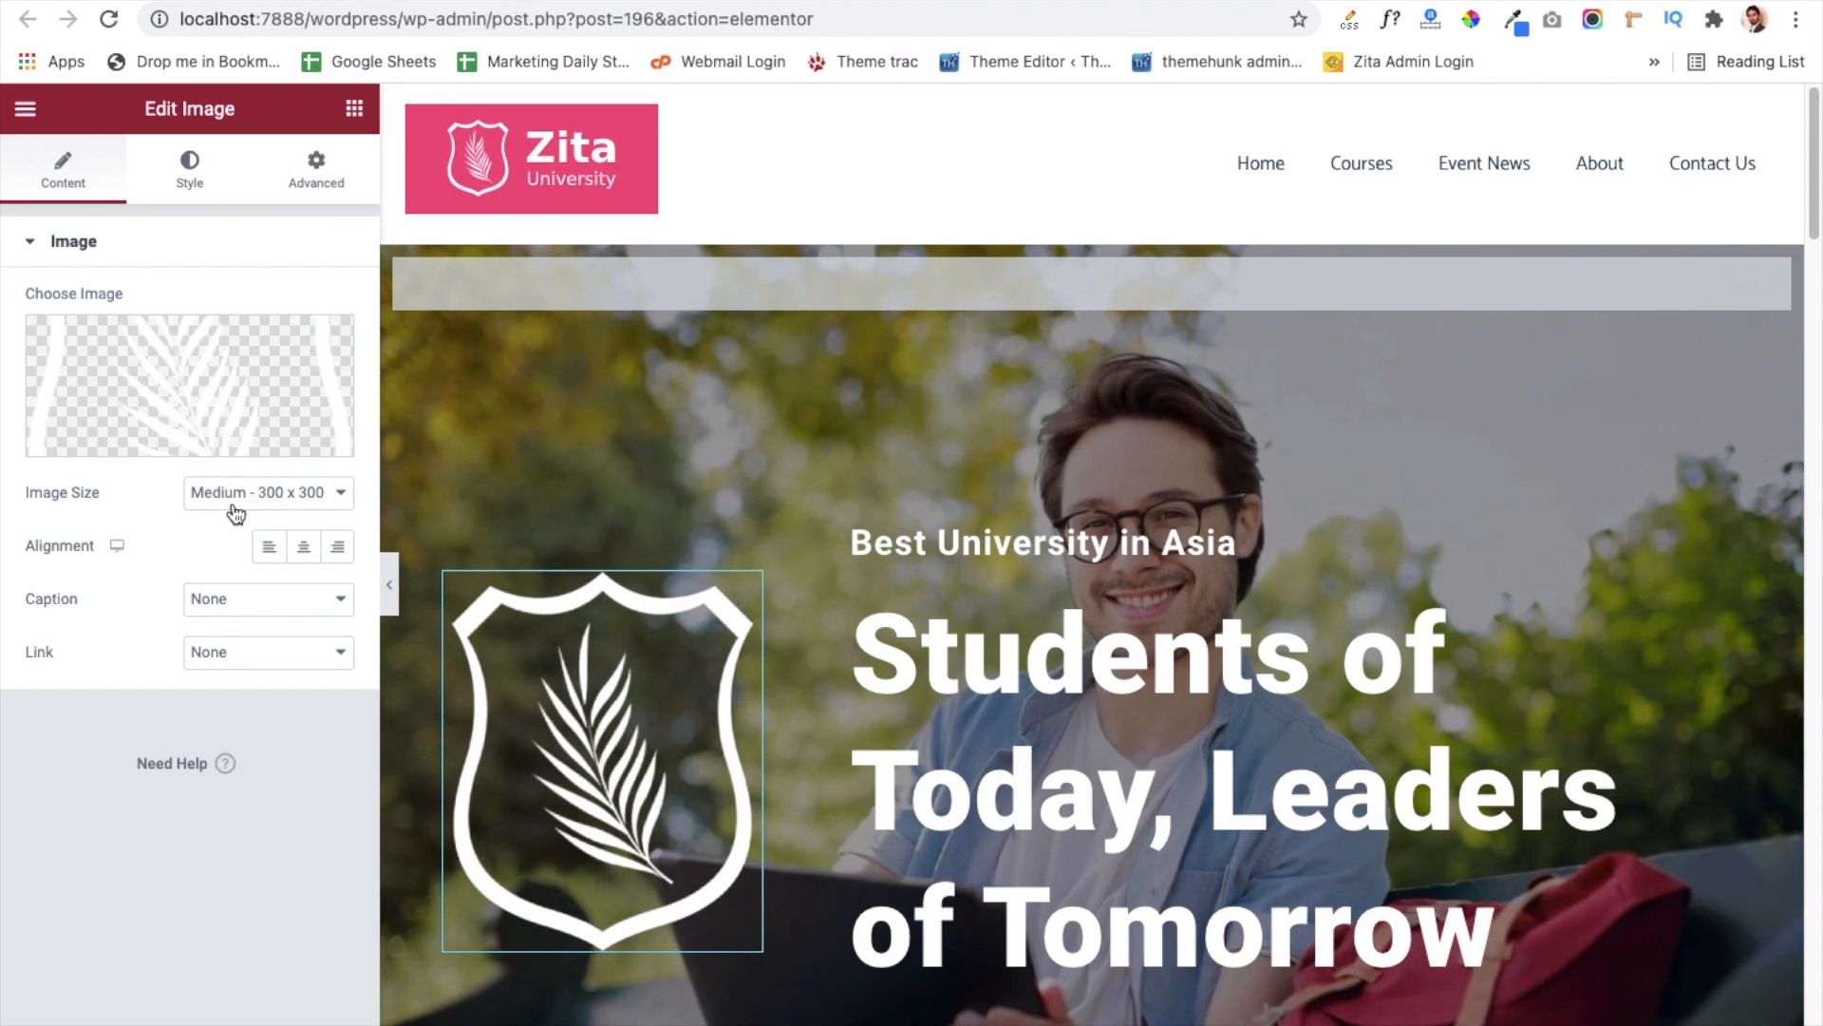
{"action": "left_click", "coordinate": [314, 510]}
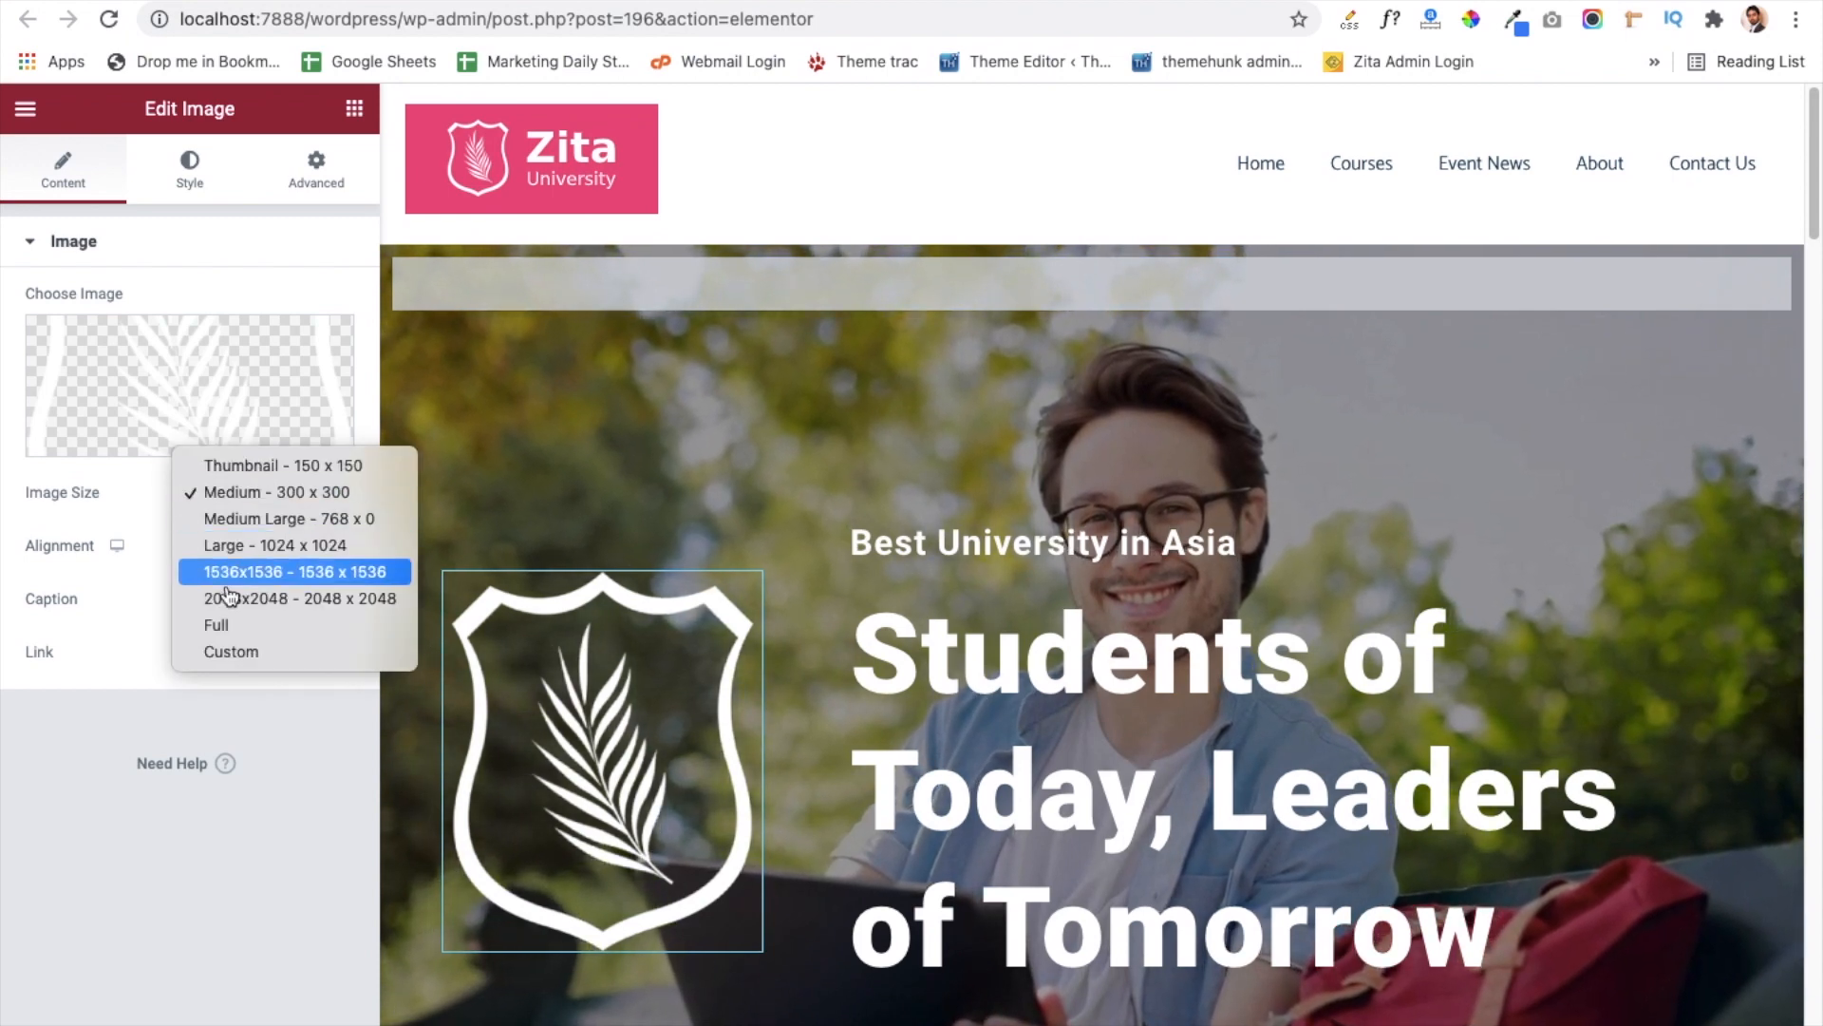
{"action": "left_click", "coordinate": [106, 617]}
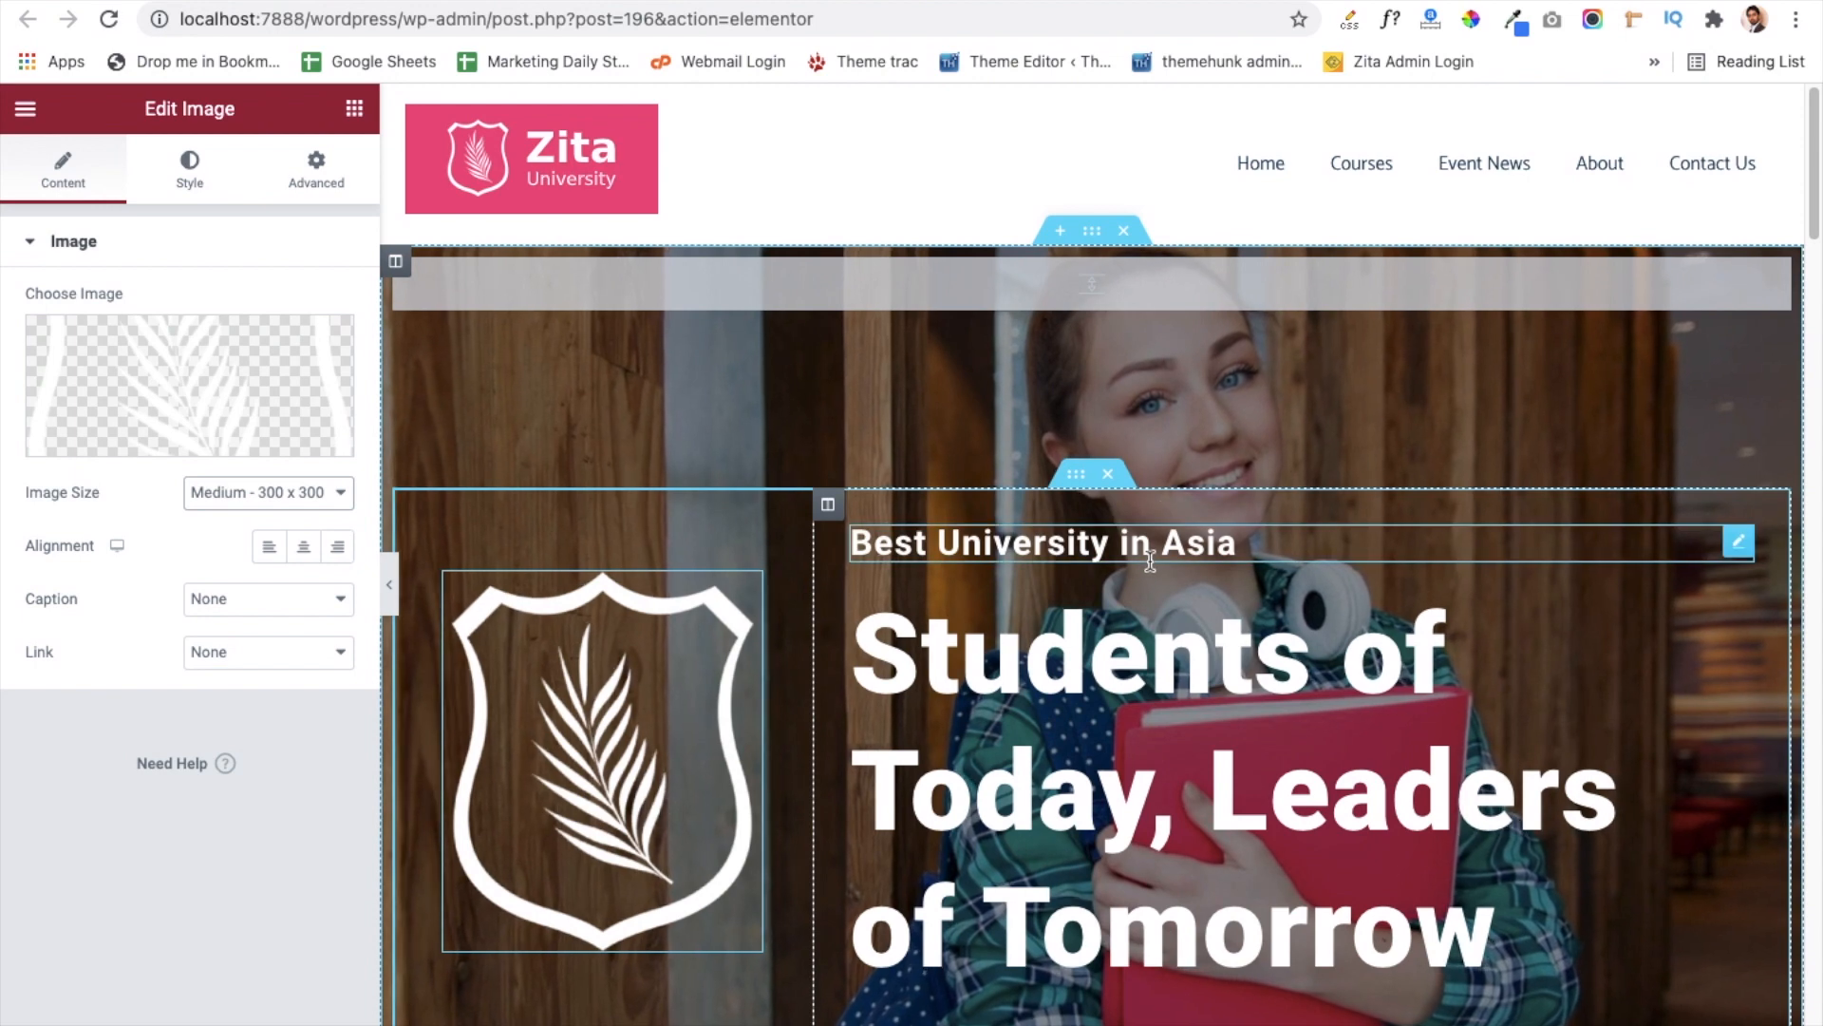
Step: Try adding the word "Text" to the end of the "Best University in Asia" heading and remove it again
{"action": "left_click", "coordinate": [1150, 561]}
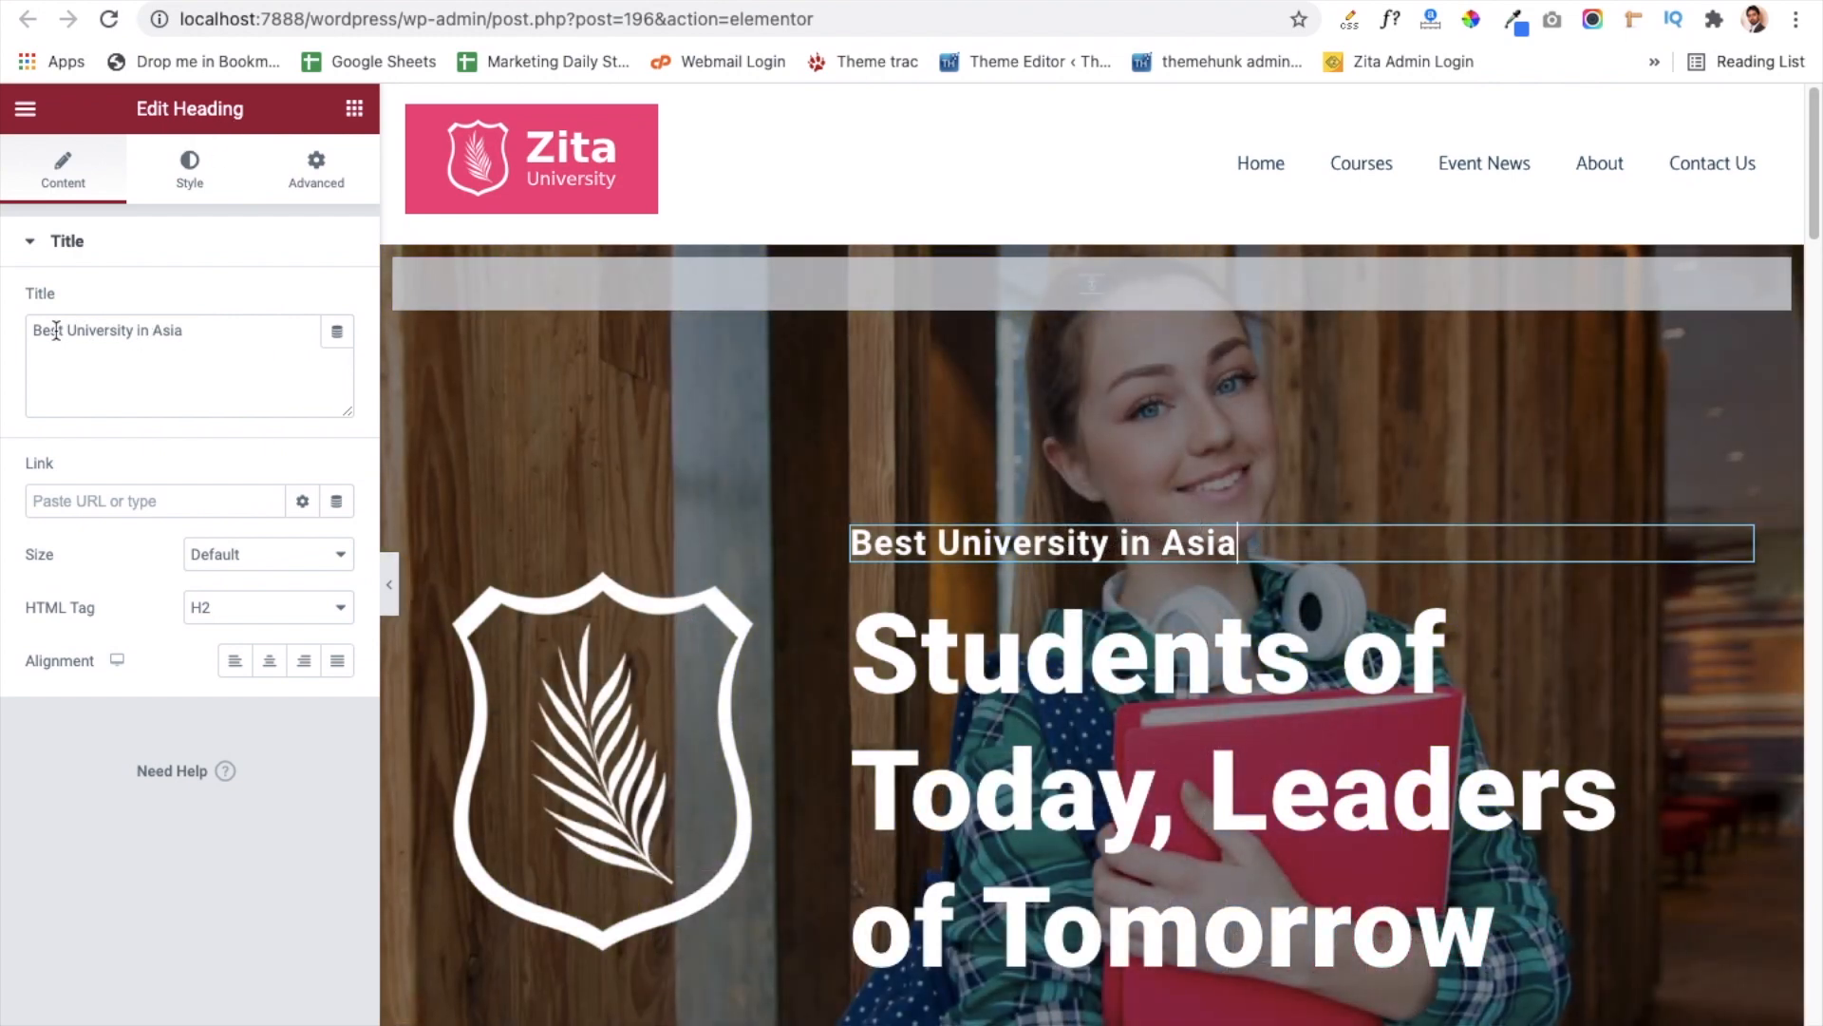
{"action": "left_click", "coordinate": [204, 331]}
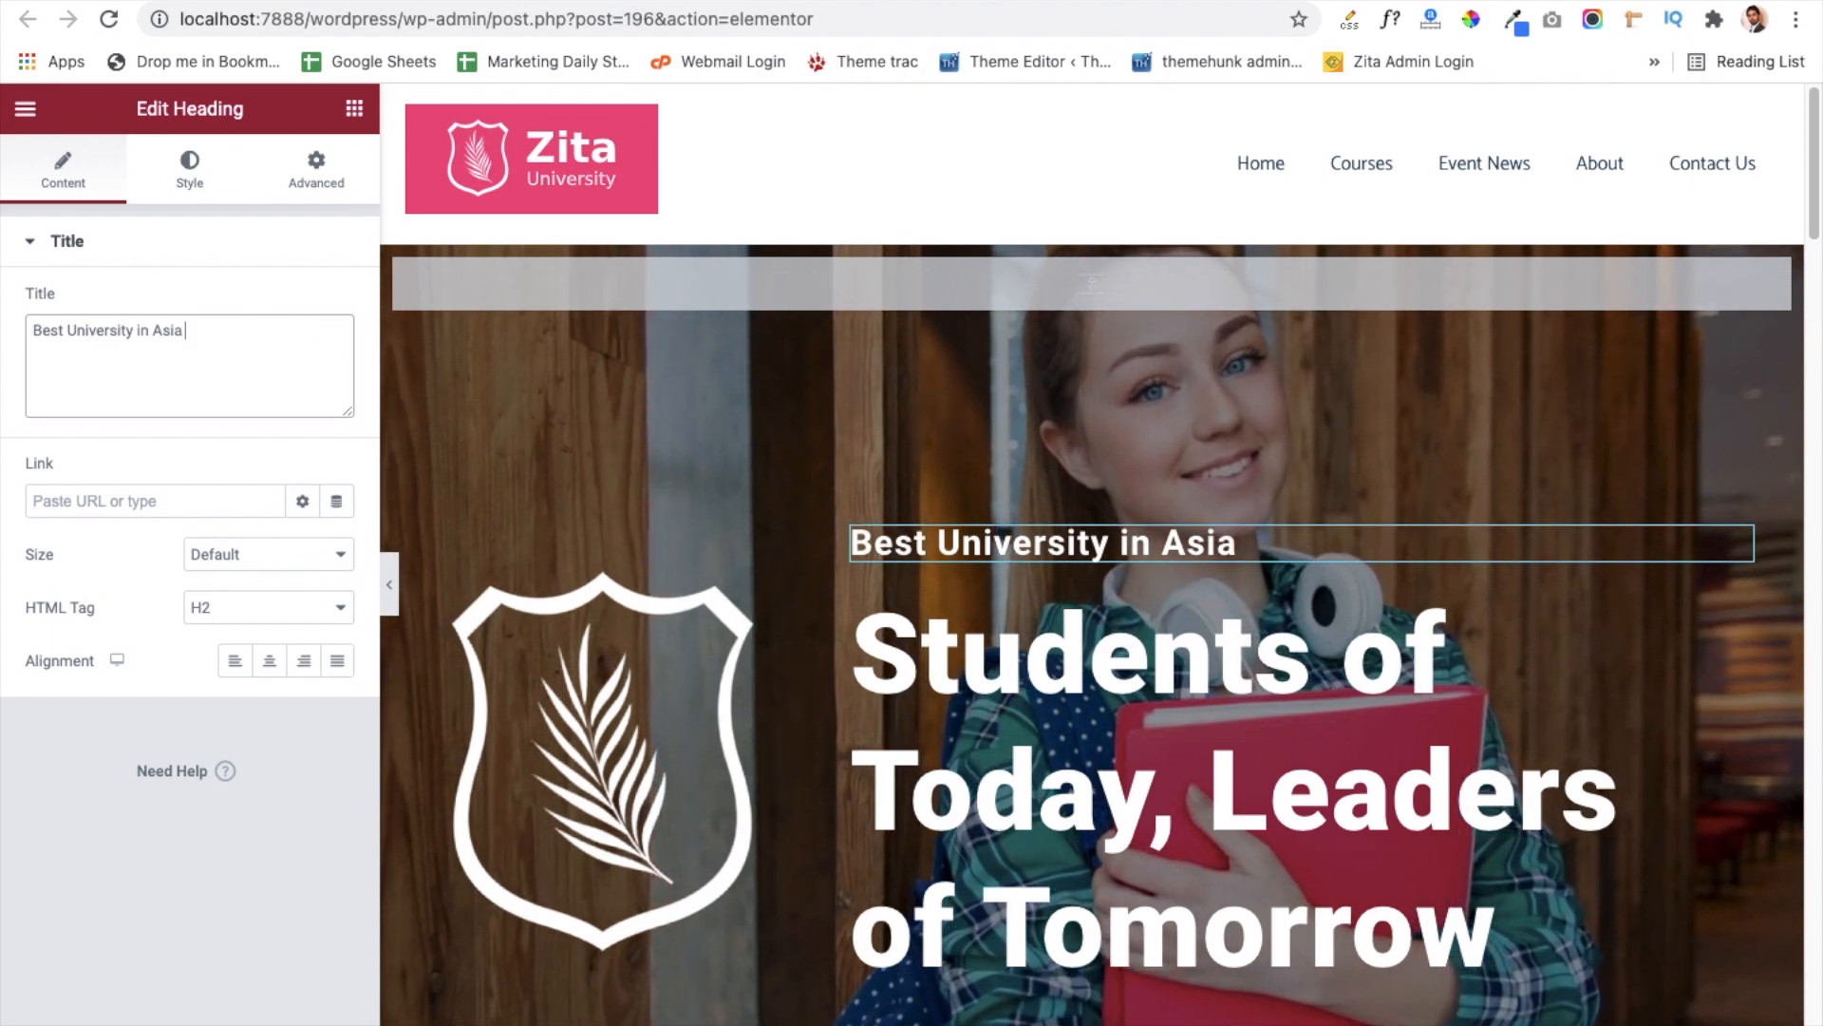
{"action": "type", "text": "Text"}
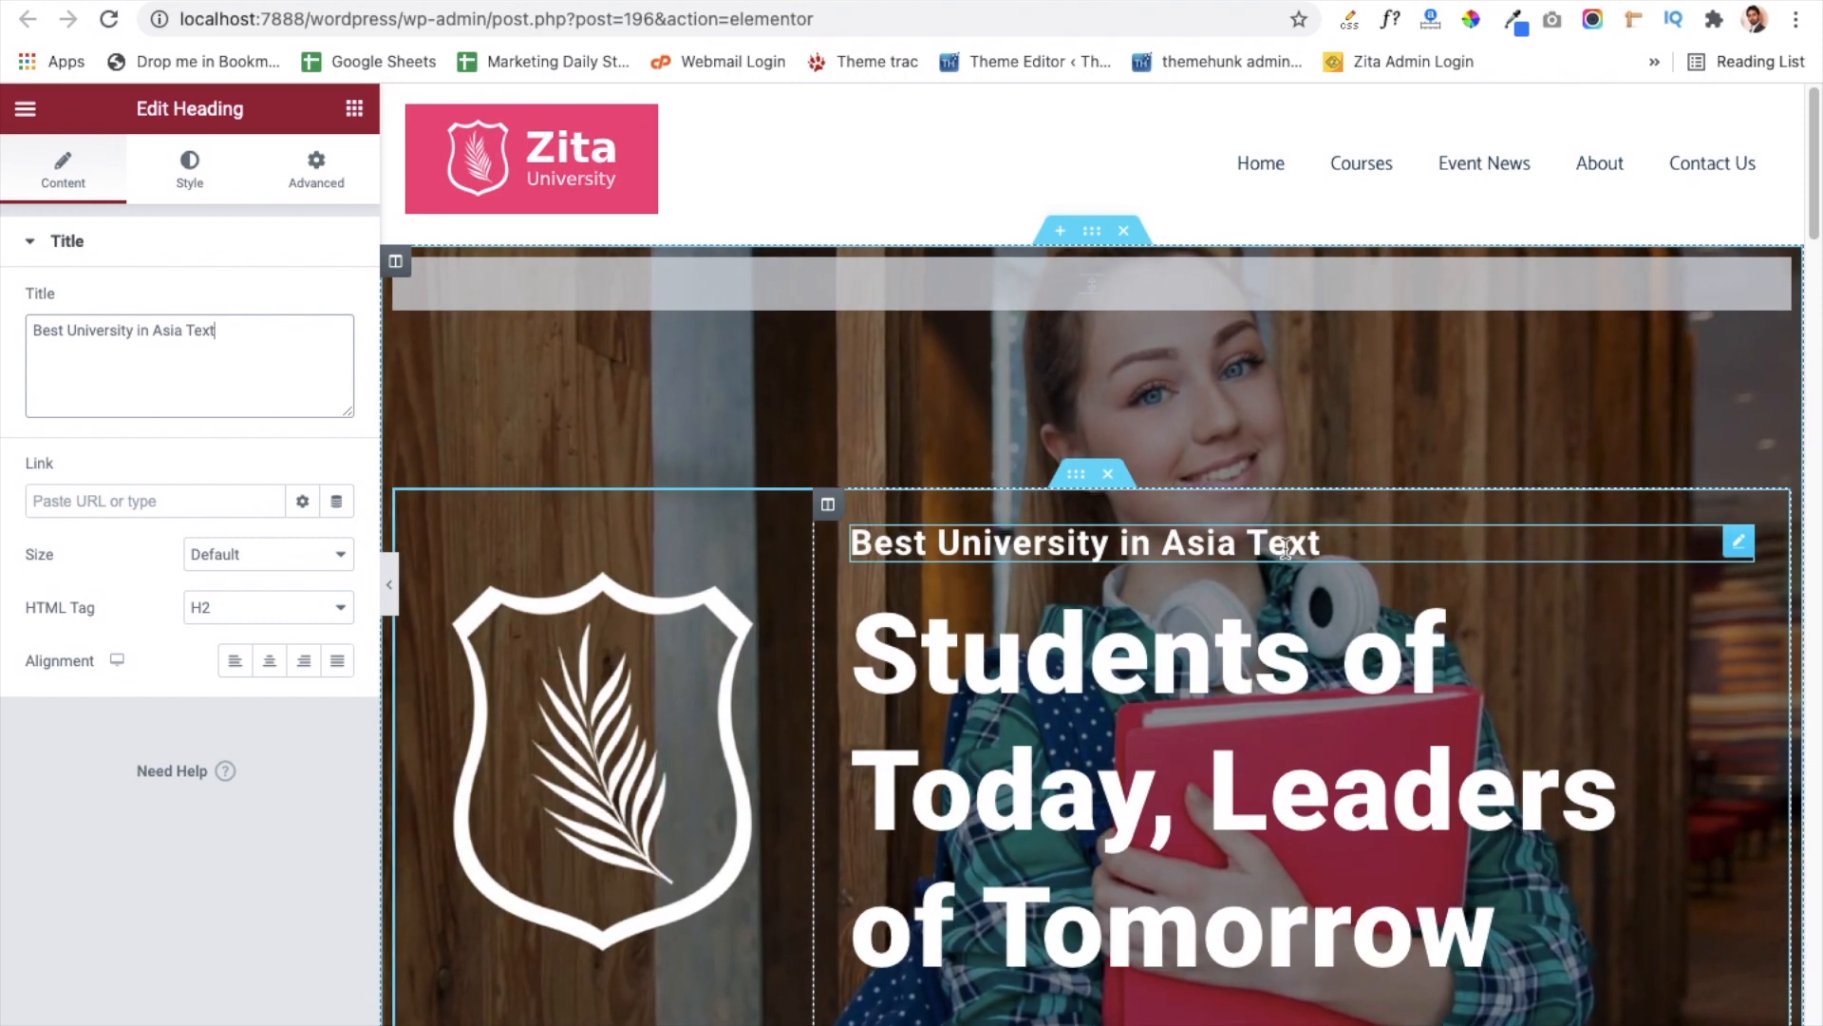
{"action": "key", "text": "BackSpace"}
{"action": "key", "text": "BackSpace"}
{"action": "key", "text": "BackSpace"}
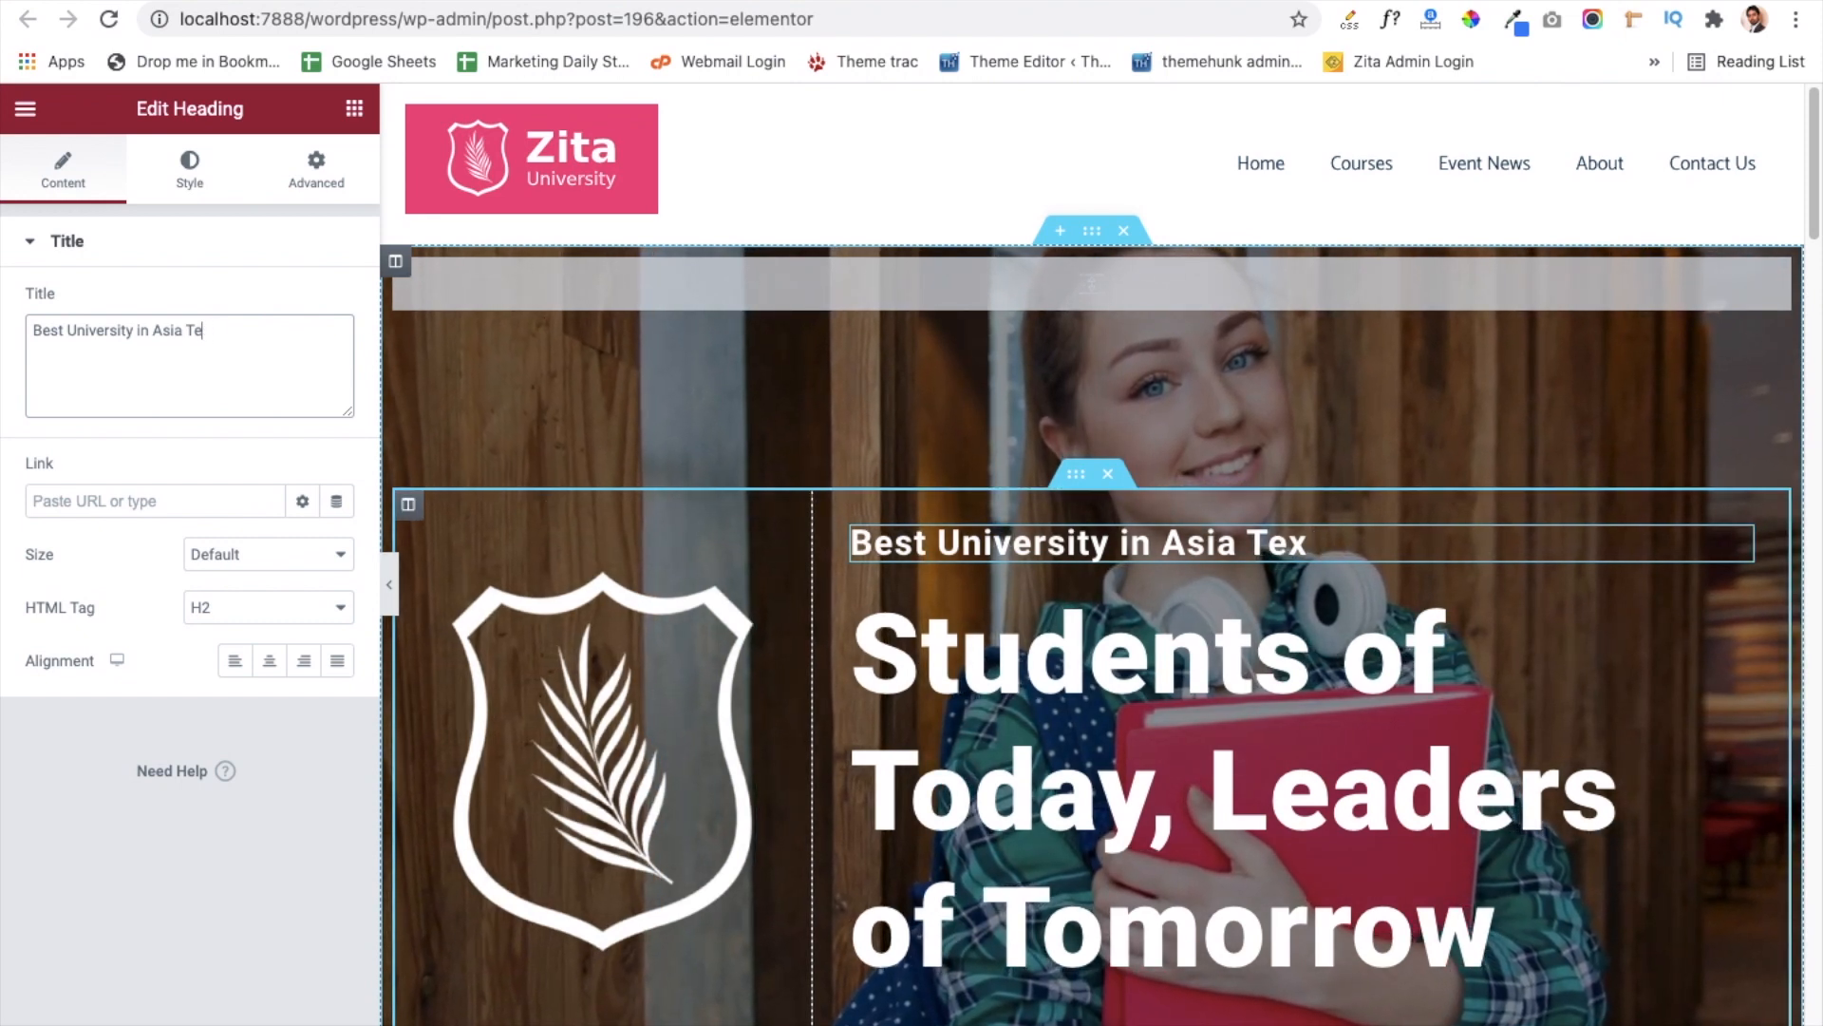
{"action": "key", "text": "BackSpace"}
{"action": "key", "text": "BackSpace"}
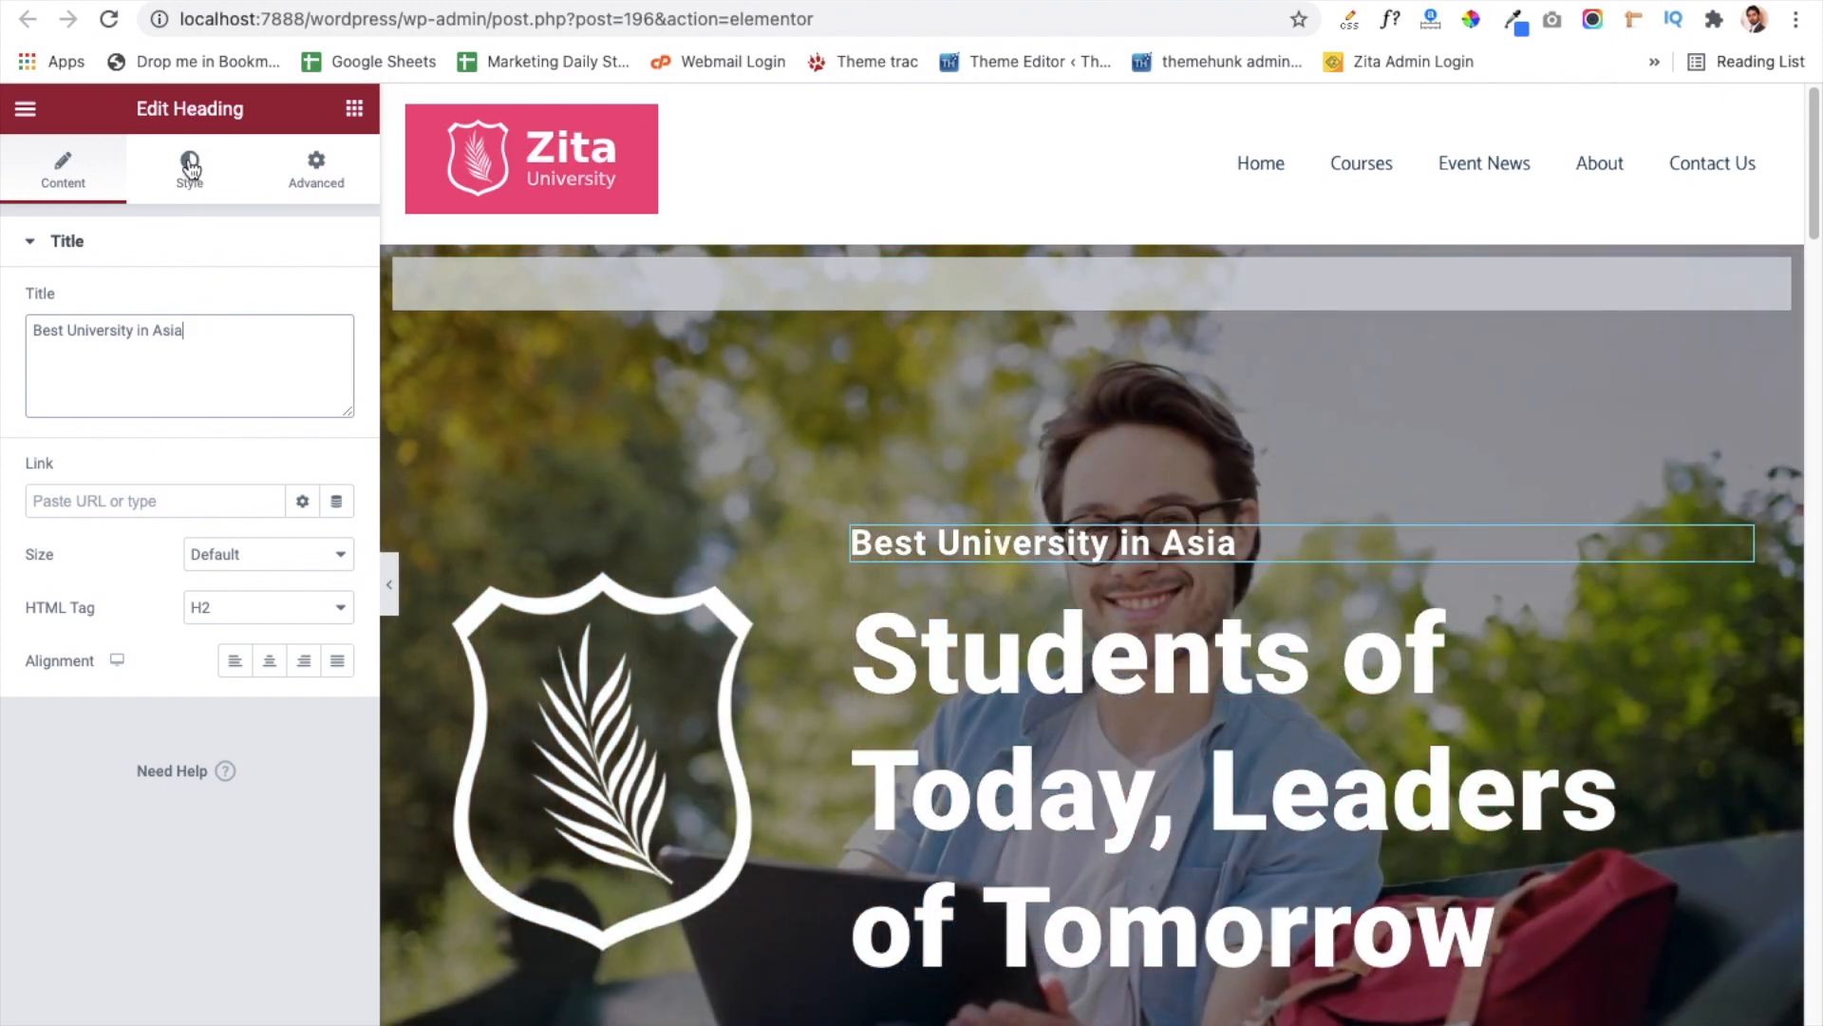
Step: Examine the typography, spacing and other style and advanced settings of the "Best University in Asia" heading
{"action": "left_click", "coordinate": [191, 171]}
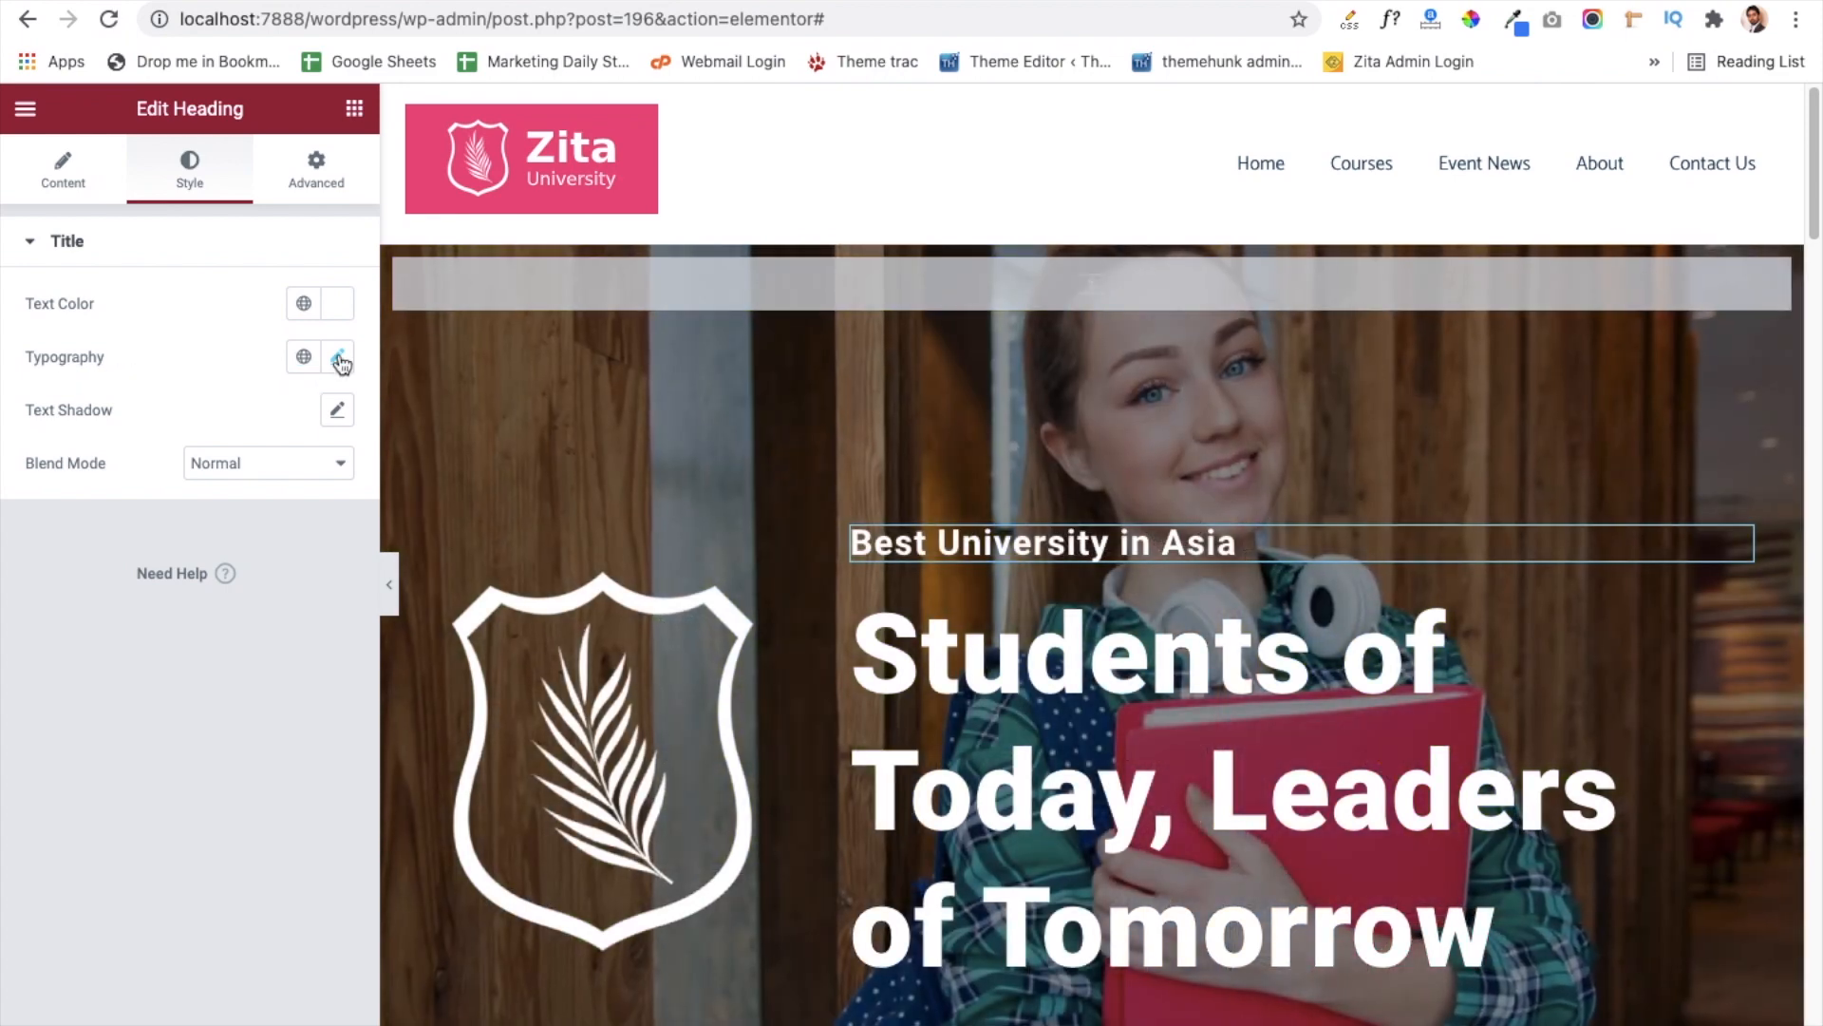
{"action": "left_click", "coordinate": [338, 359]}
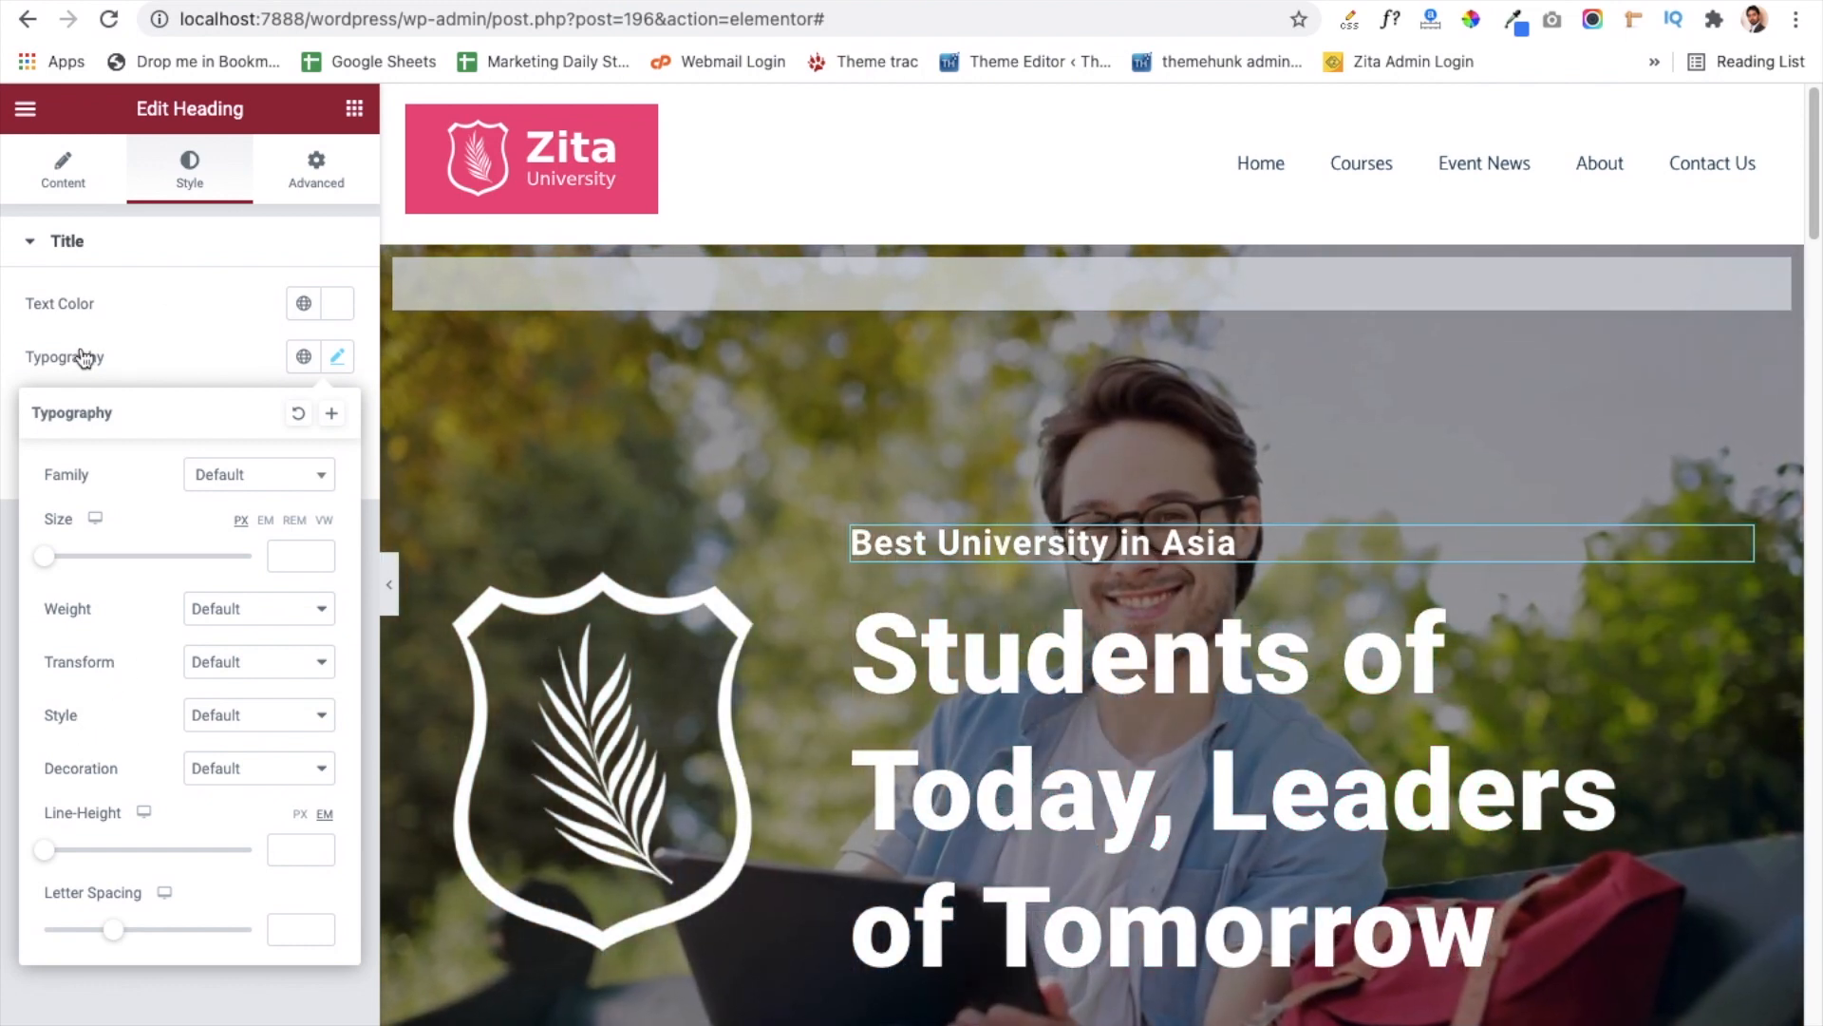
{"action": "left_click", "coordinate": [84, 332]}
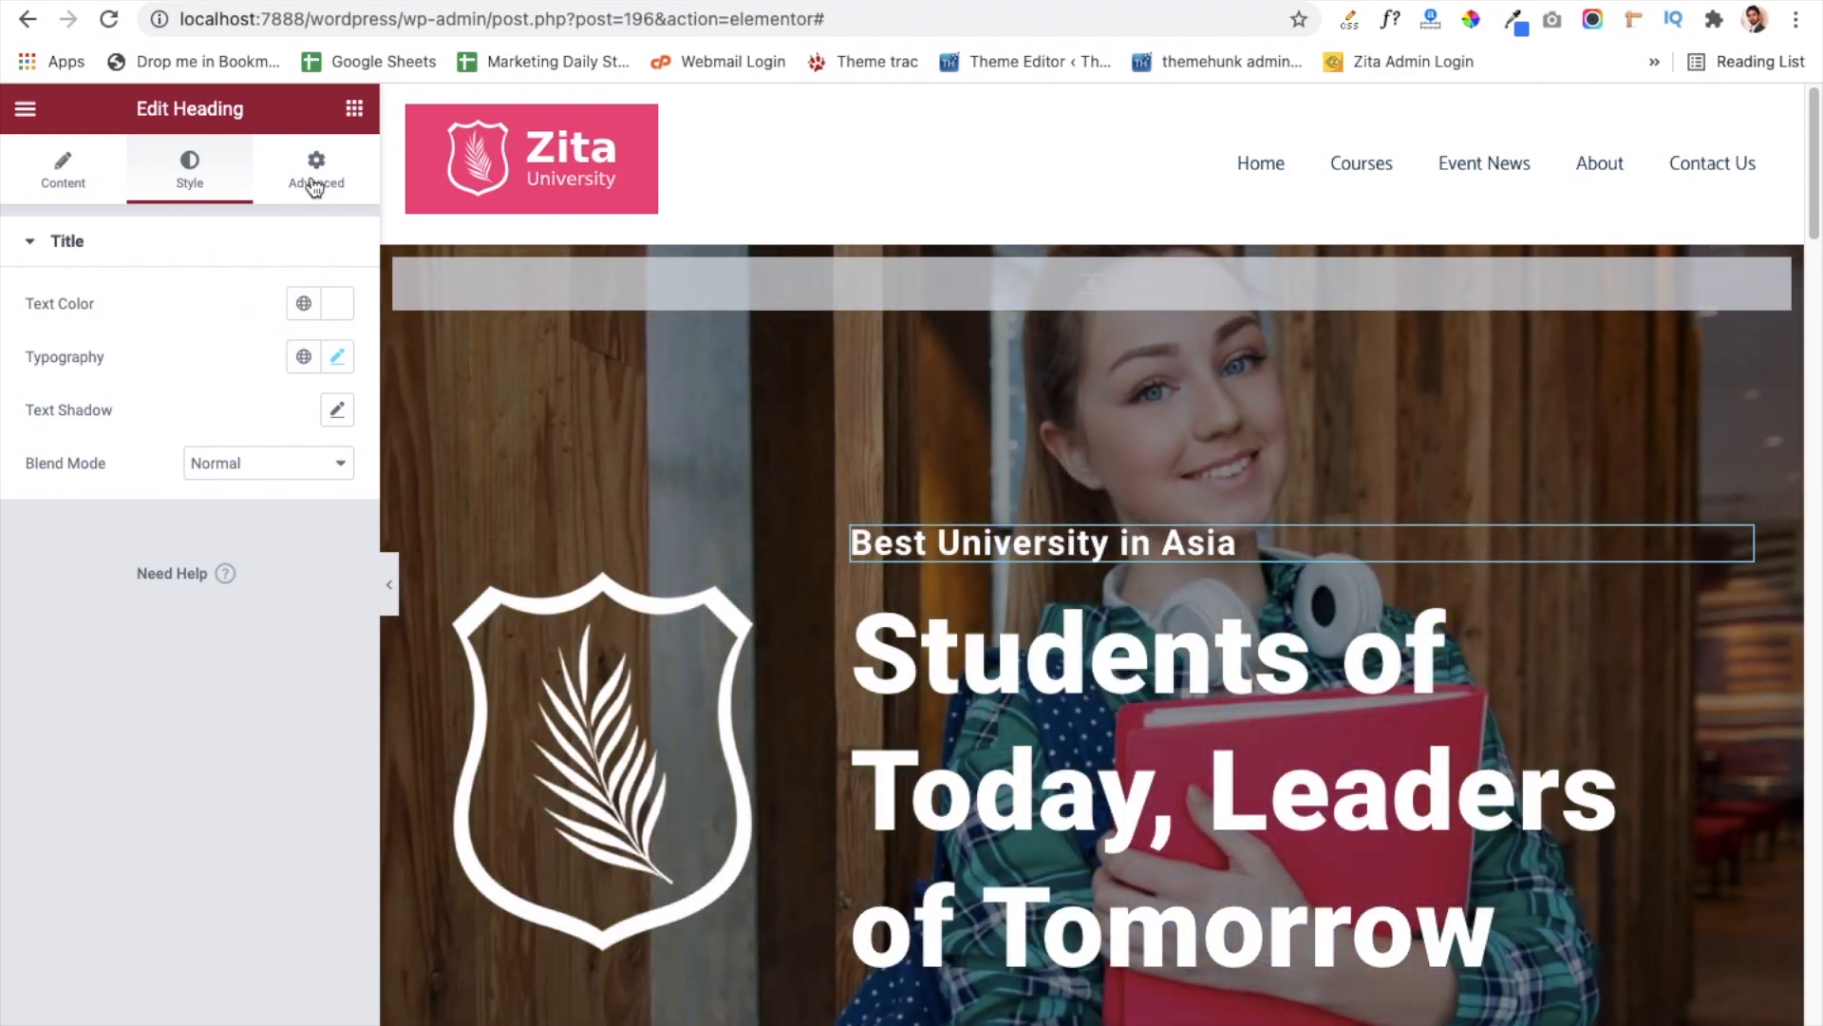
{"action": "left_click", "coordinate": [314, 187]}
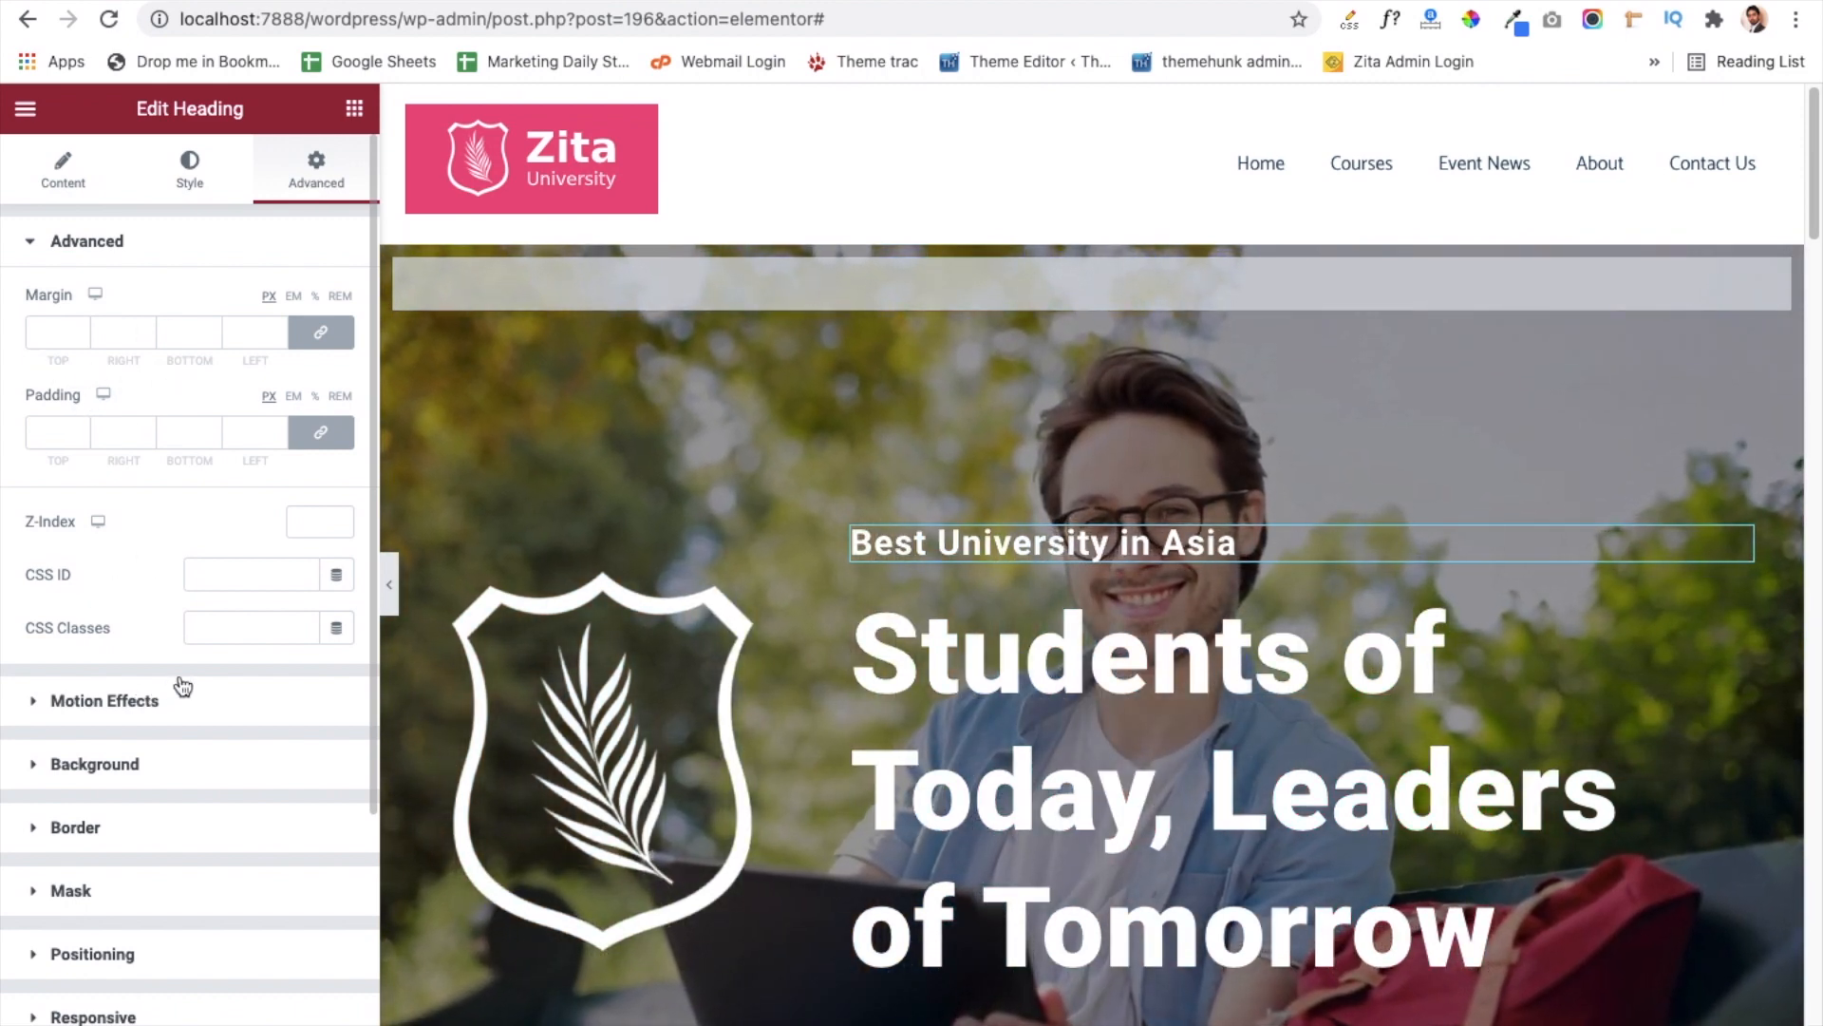
{"action": "scroll", "coordinate": [73, 737], "scroll_direction": "down", "scroll_amount": 3}
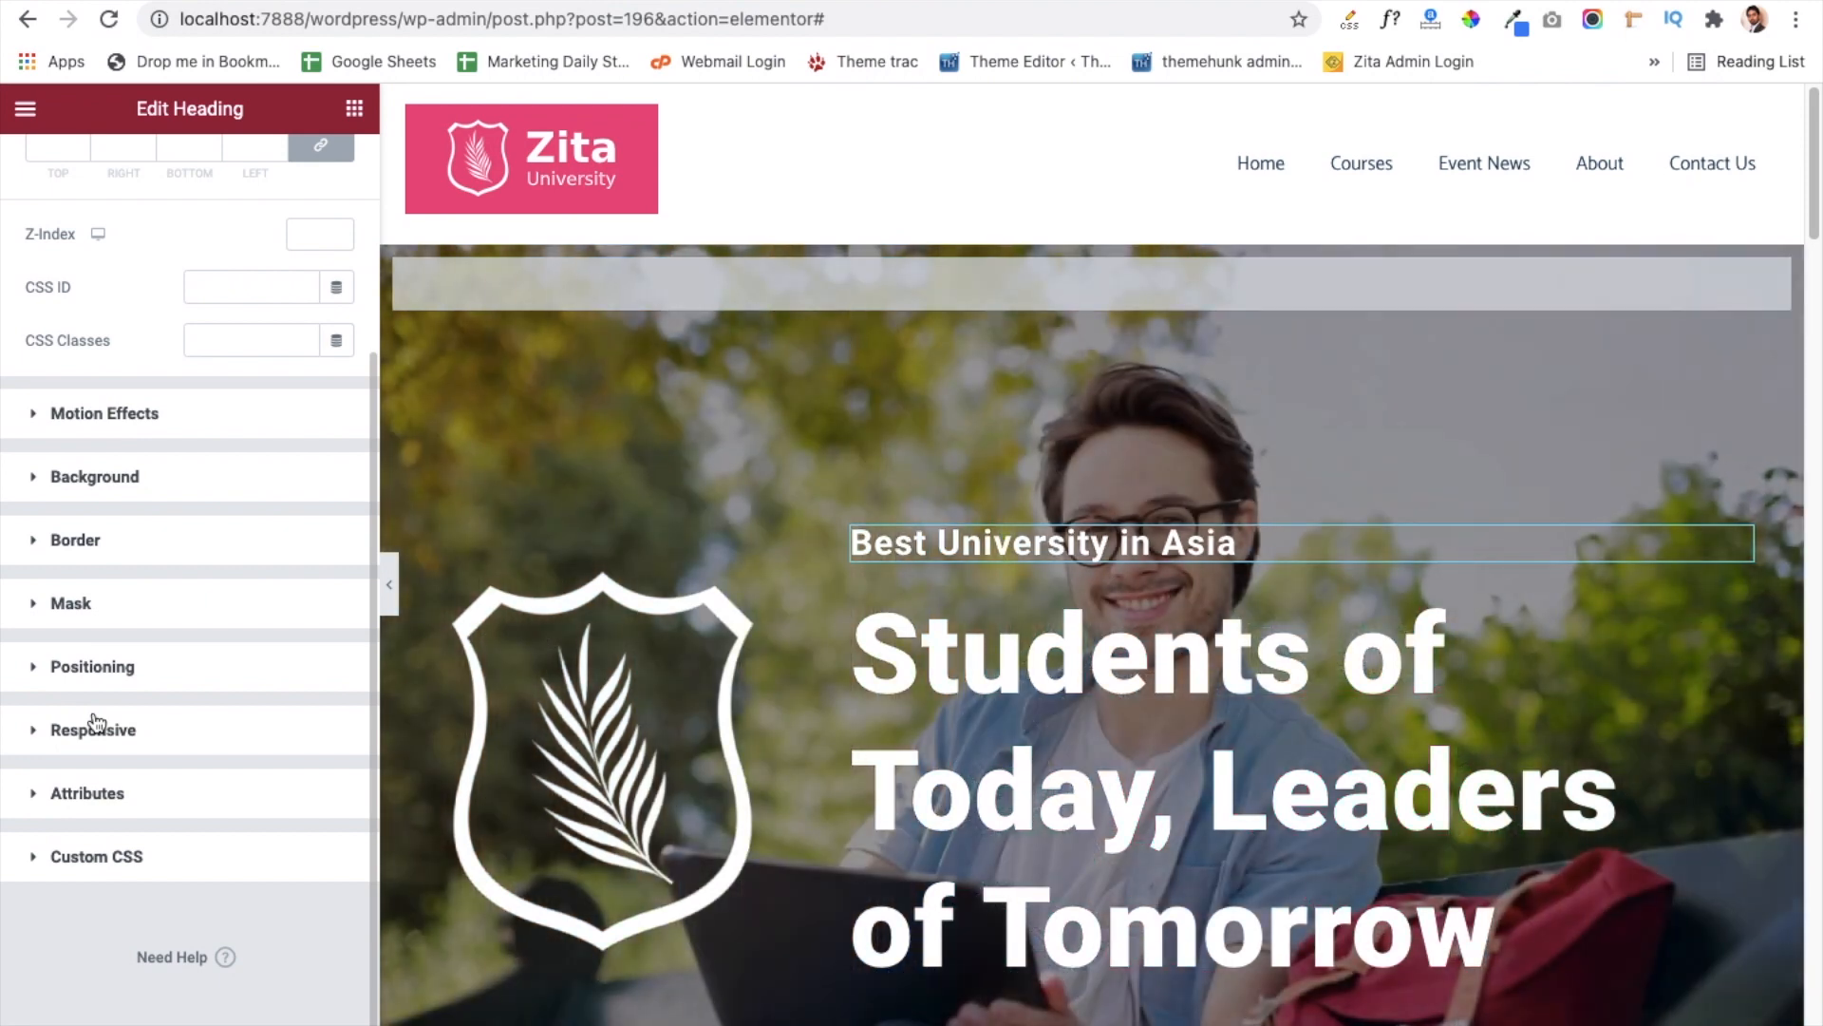
Step: Open the "Students of Today, Leaders of Tomorrow" headline and the About heading for editing
{"action": "left_click", "coordinate": [1039, 724]}
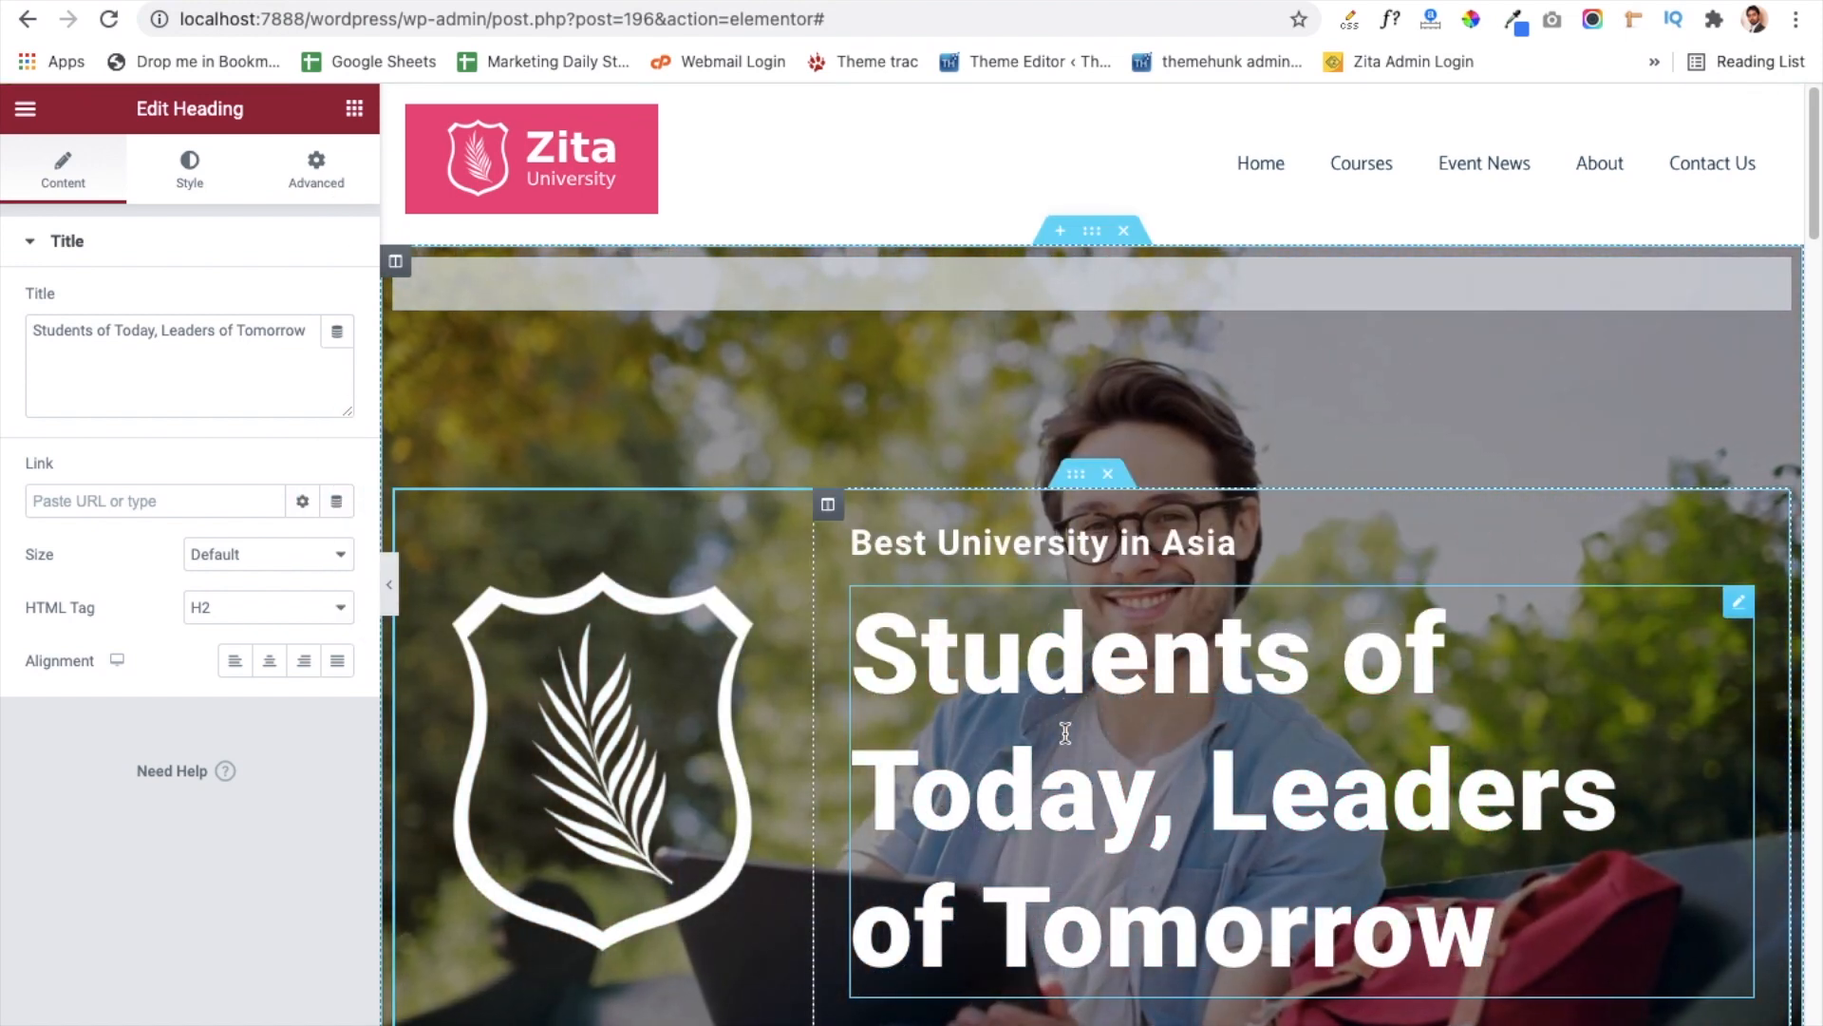
{"action": "scroll", "coordinate": [1065, 733], "scroll_direction": "down", "scroll_amount": 5}
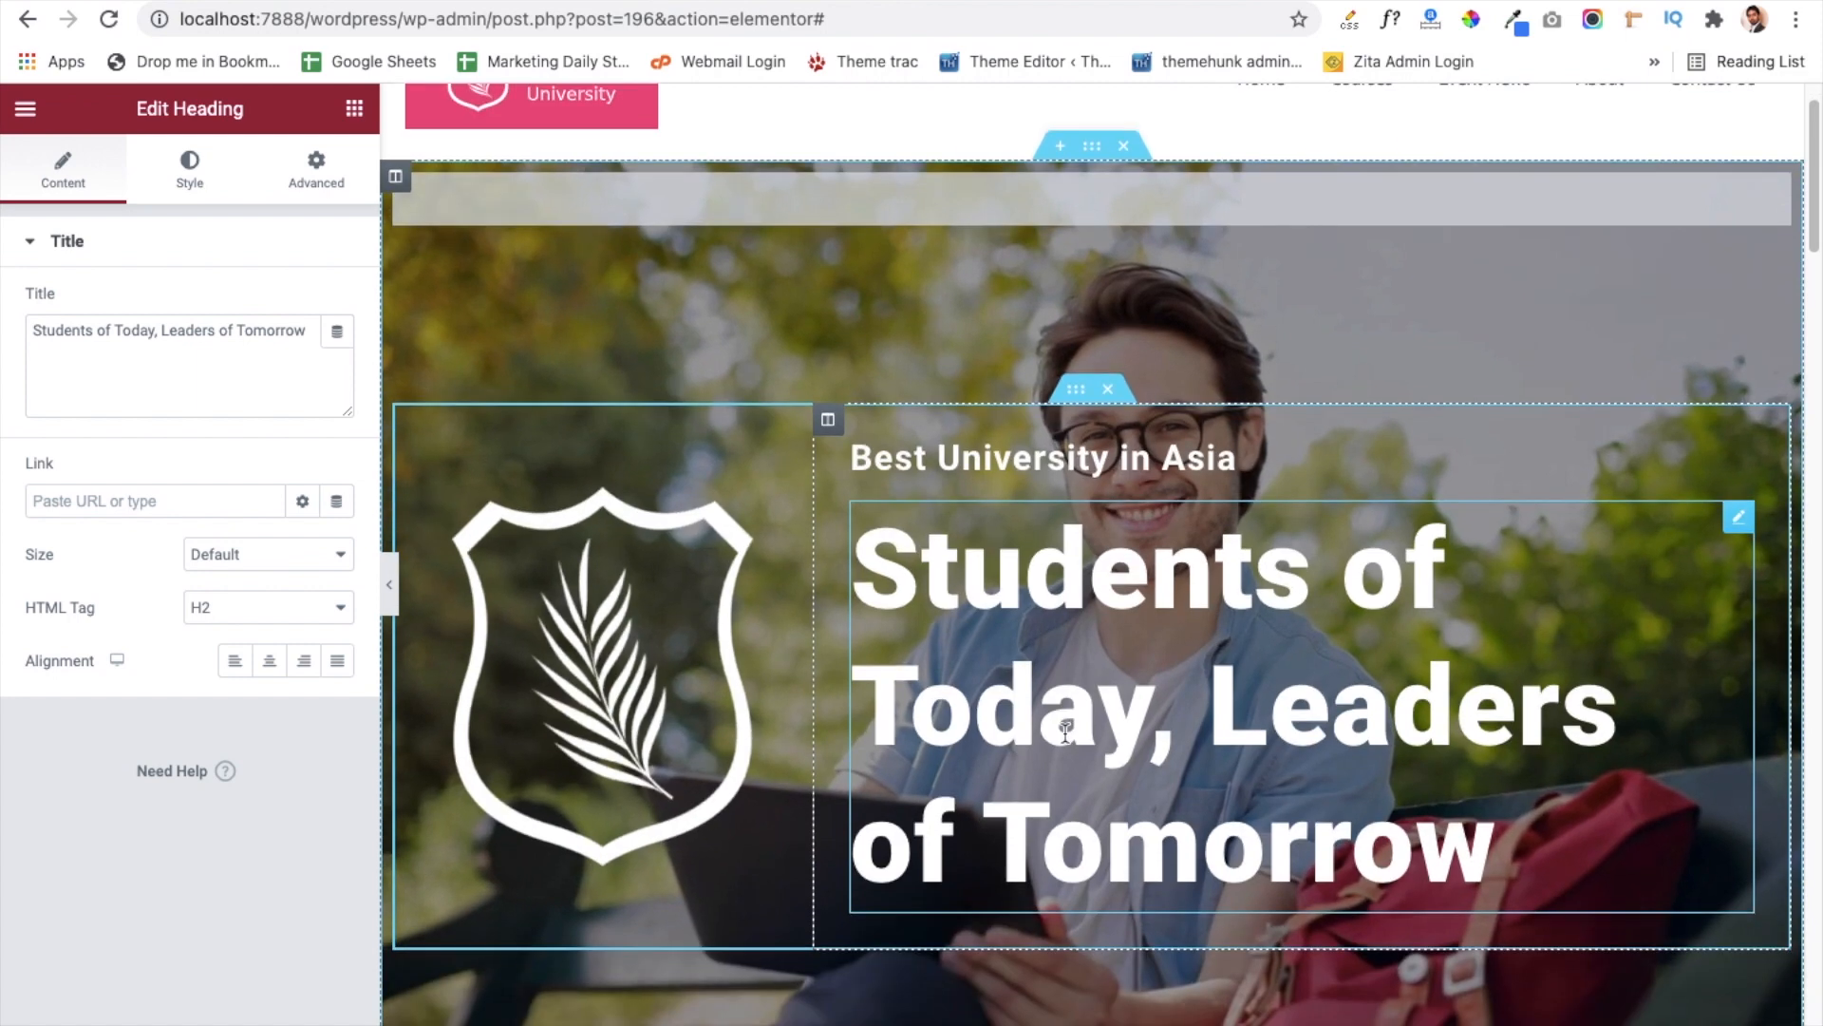
{"action": "scroll", "coordinate": [1063, 736], "scroll_direction": "down", "scroll_amount": 5}
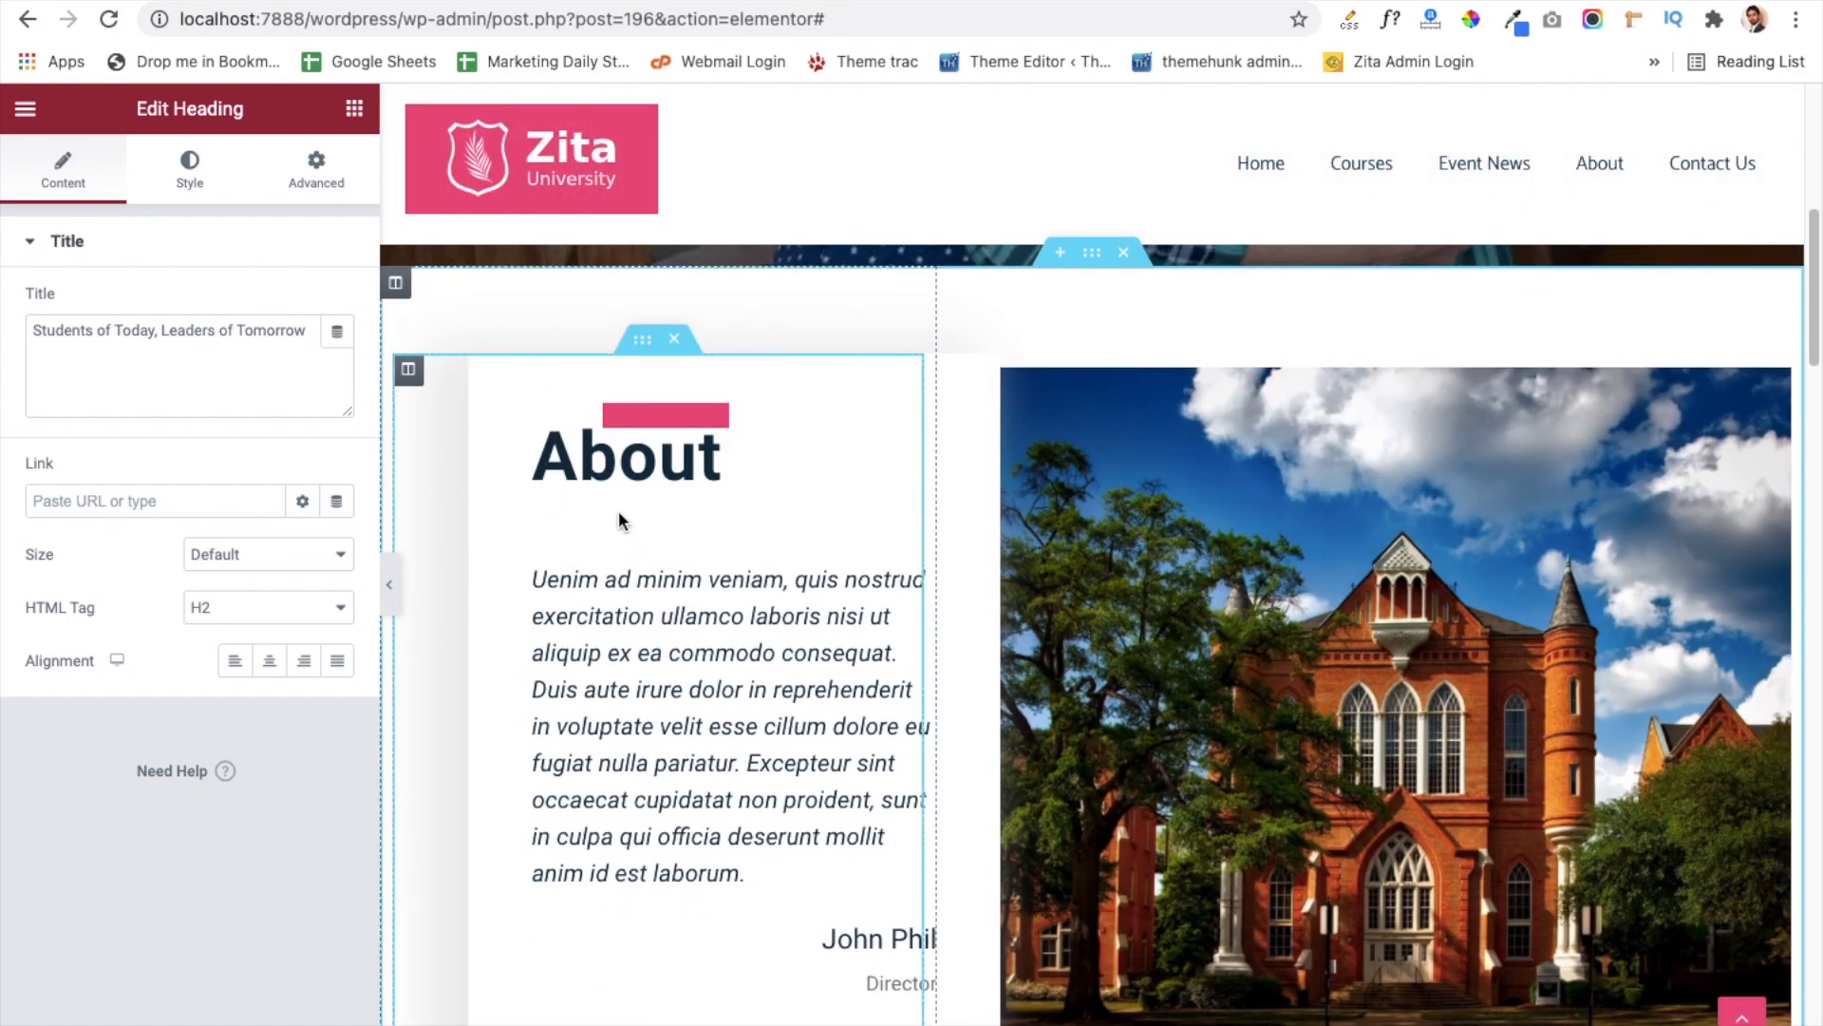
{"action": "left_click", "coordinate": [675, 457]}
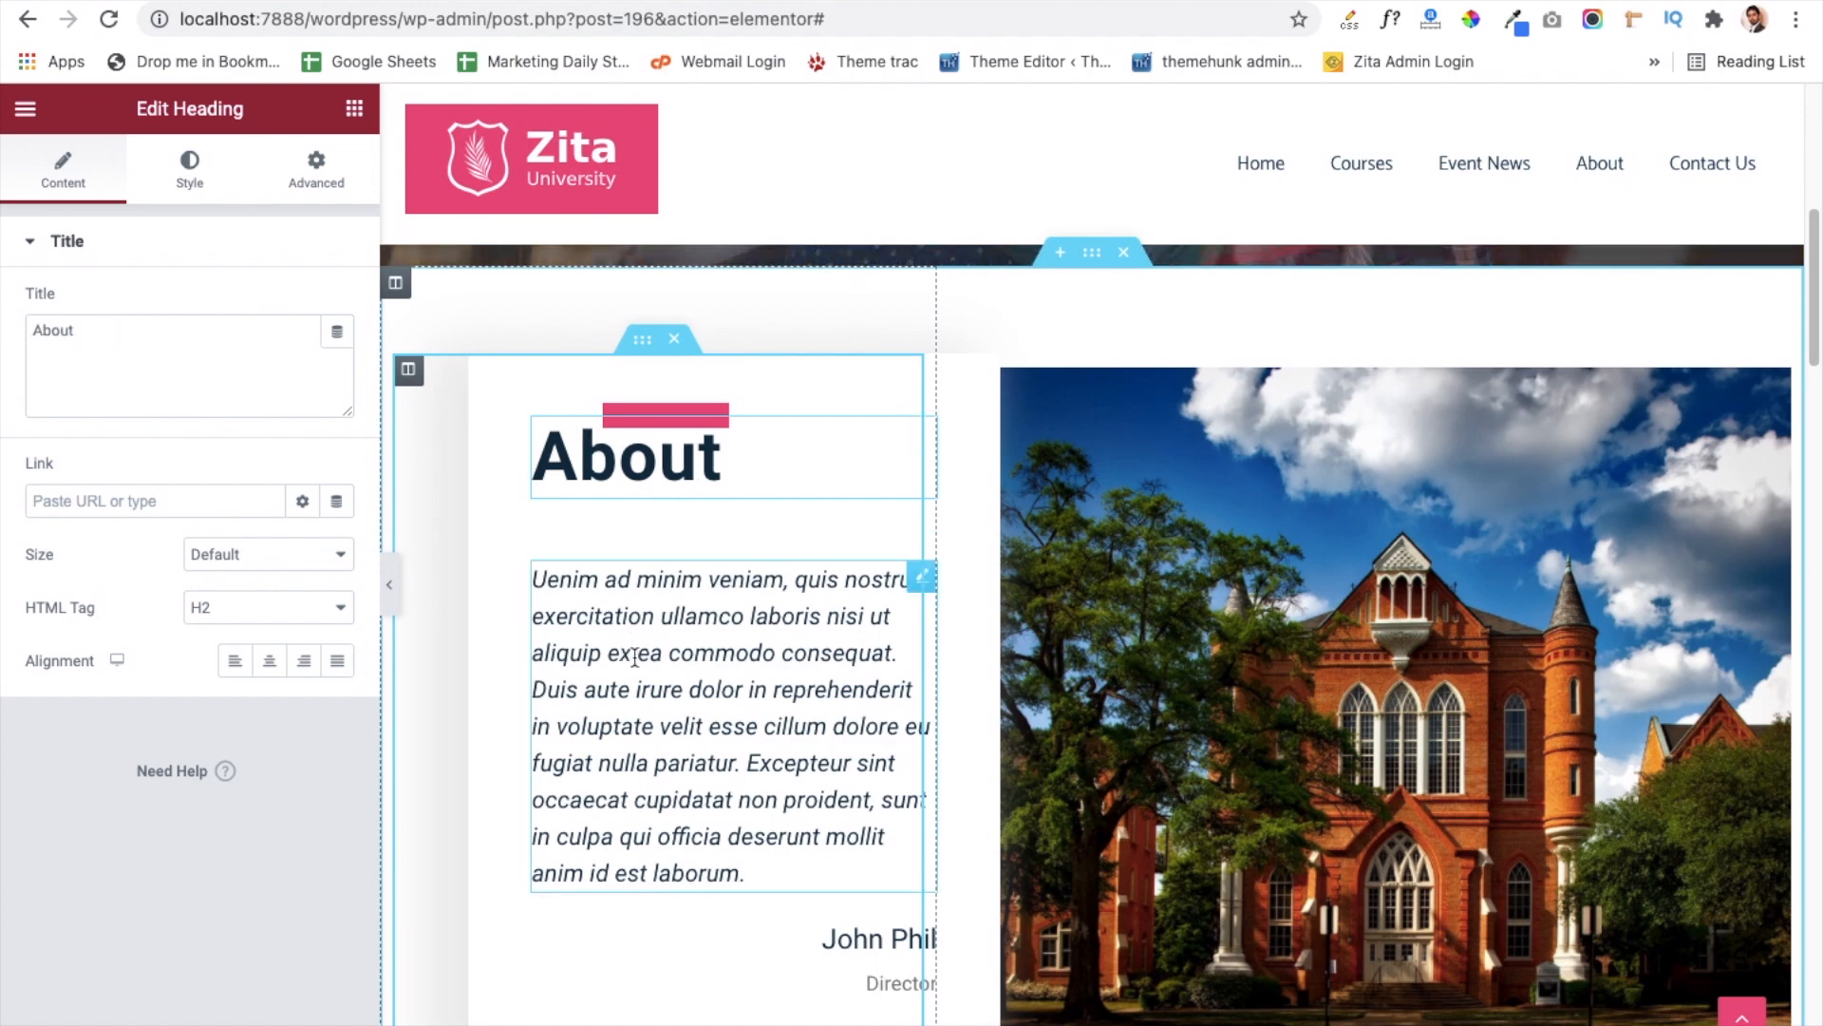
Step: Review the About paragraph's text and column options, and open the director's name and title texts for editing
{"action": "left_click", "coordinate": [648, 655]}
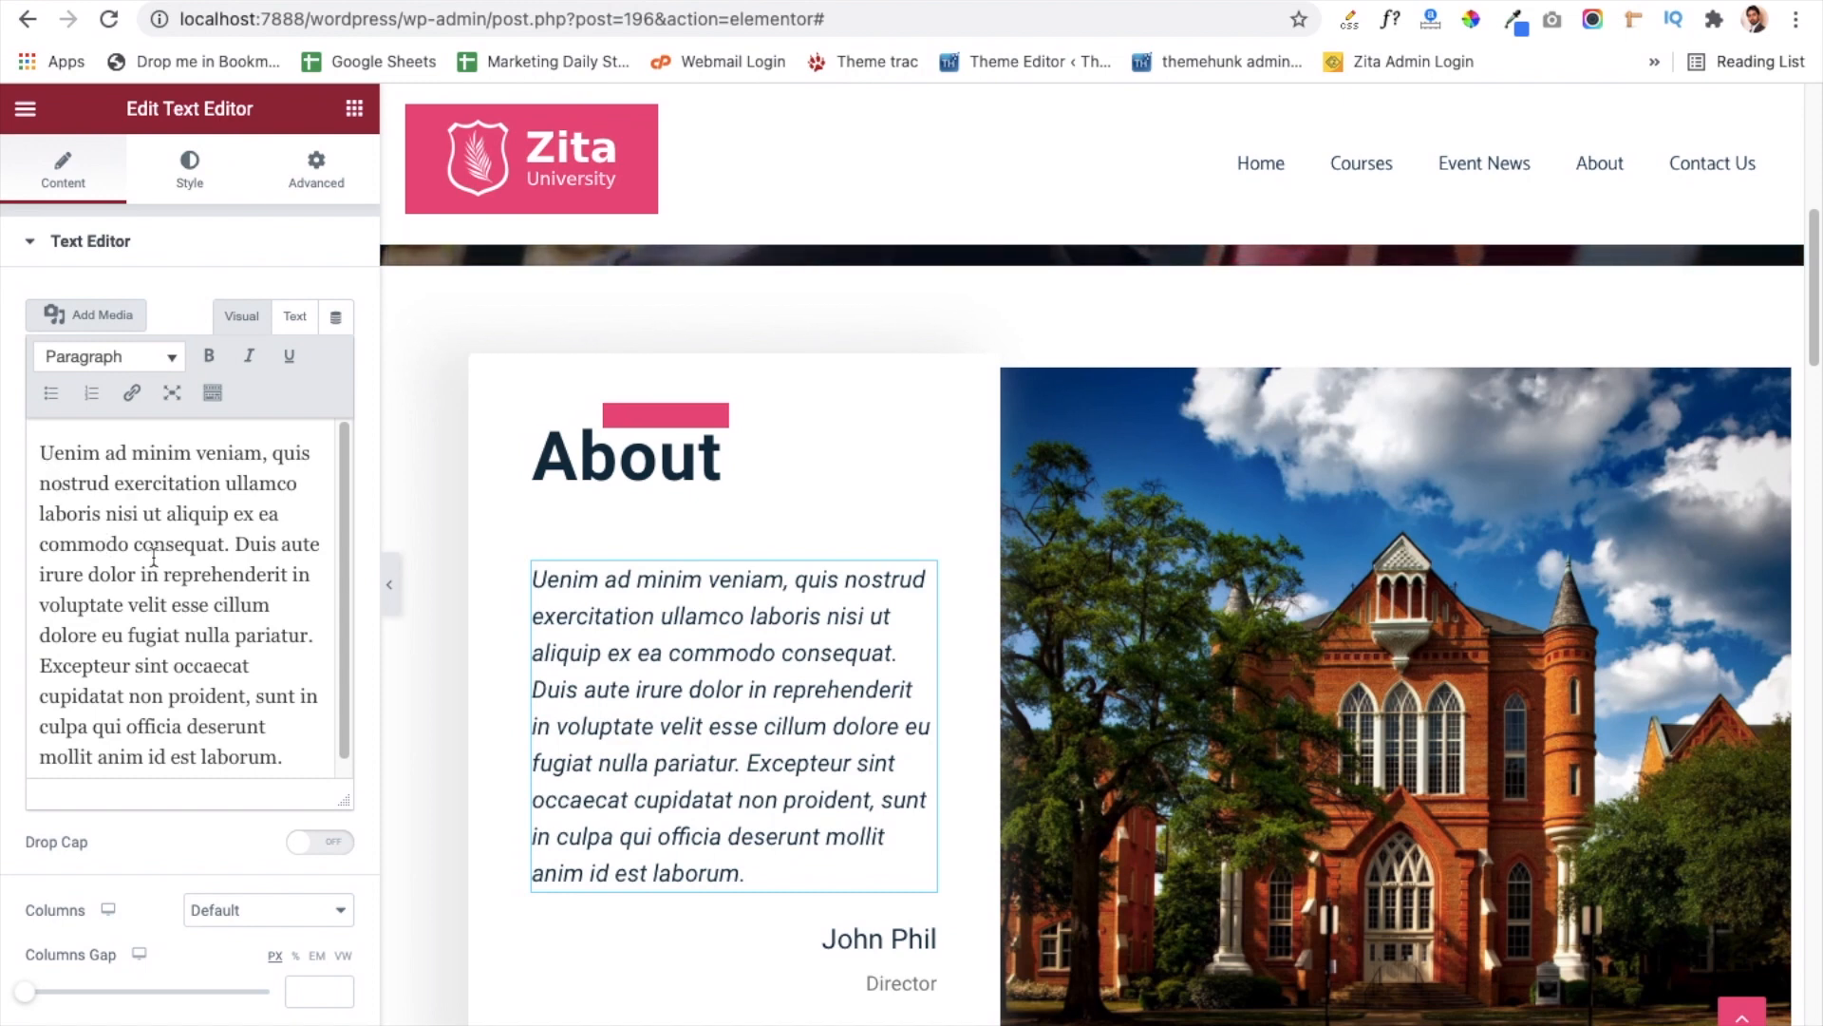
{"action": "scroll", "coordinate": [152, 558], "scroll_direction": "down", "scroll_amount": 1}
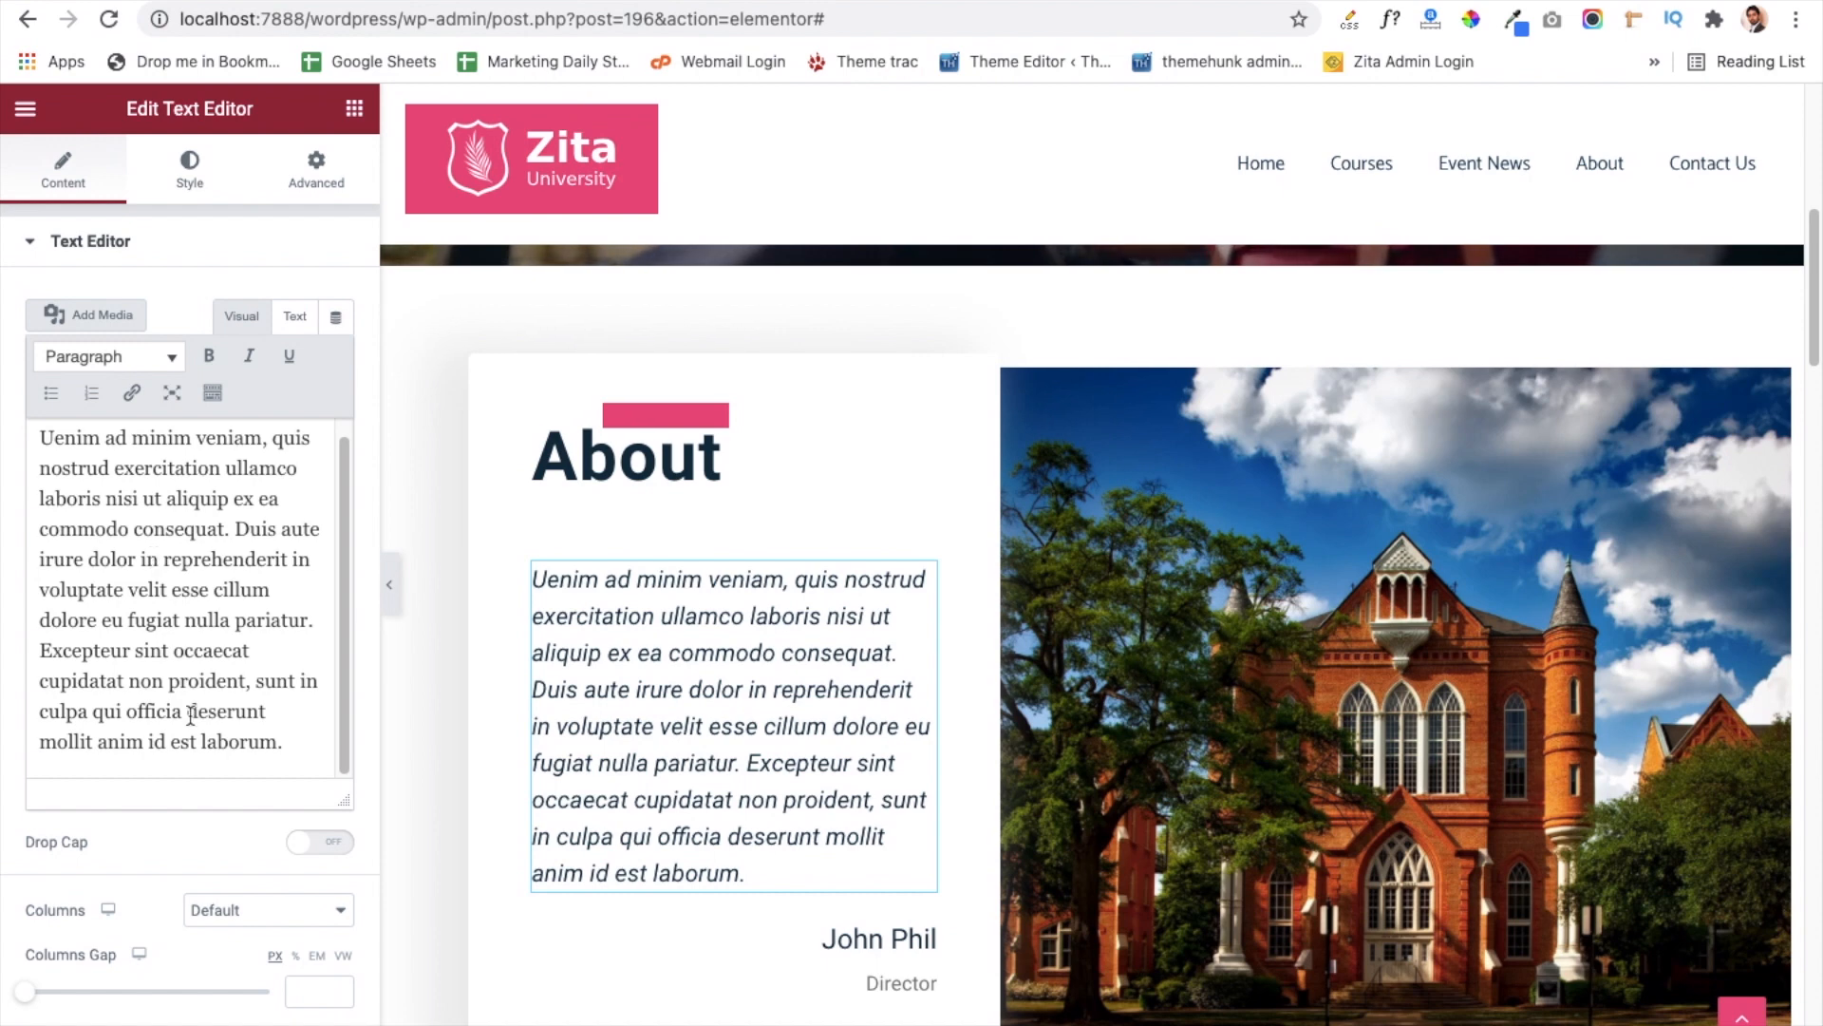
{"action": "scroll", "coordinate": [131, 855], "scroll_direction": "down", "scroll_amount": 1}
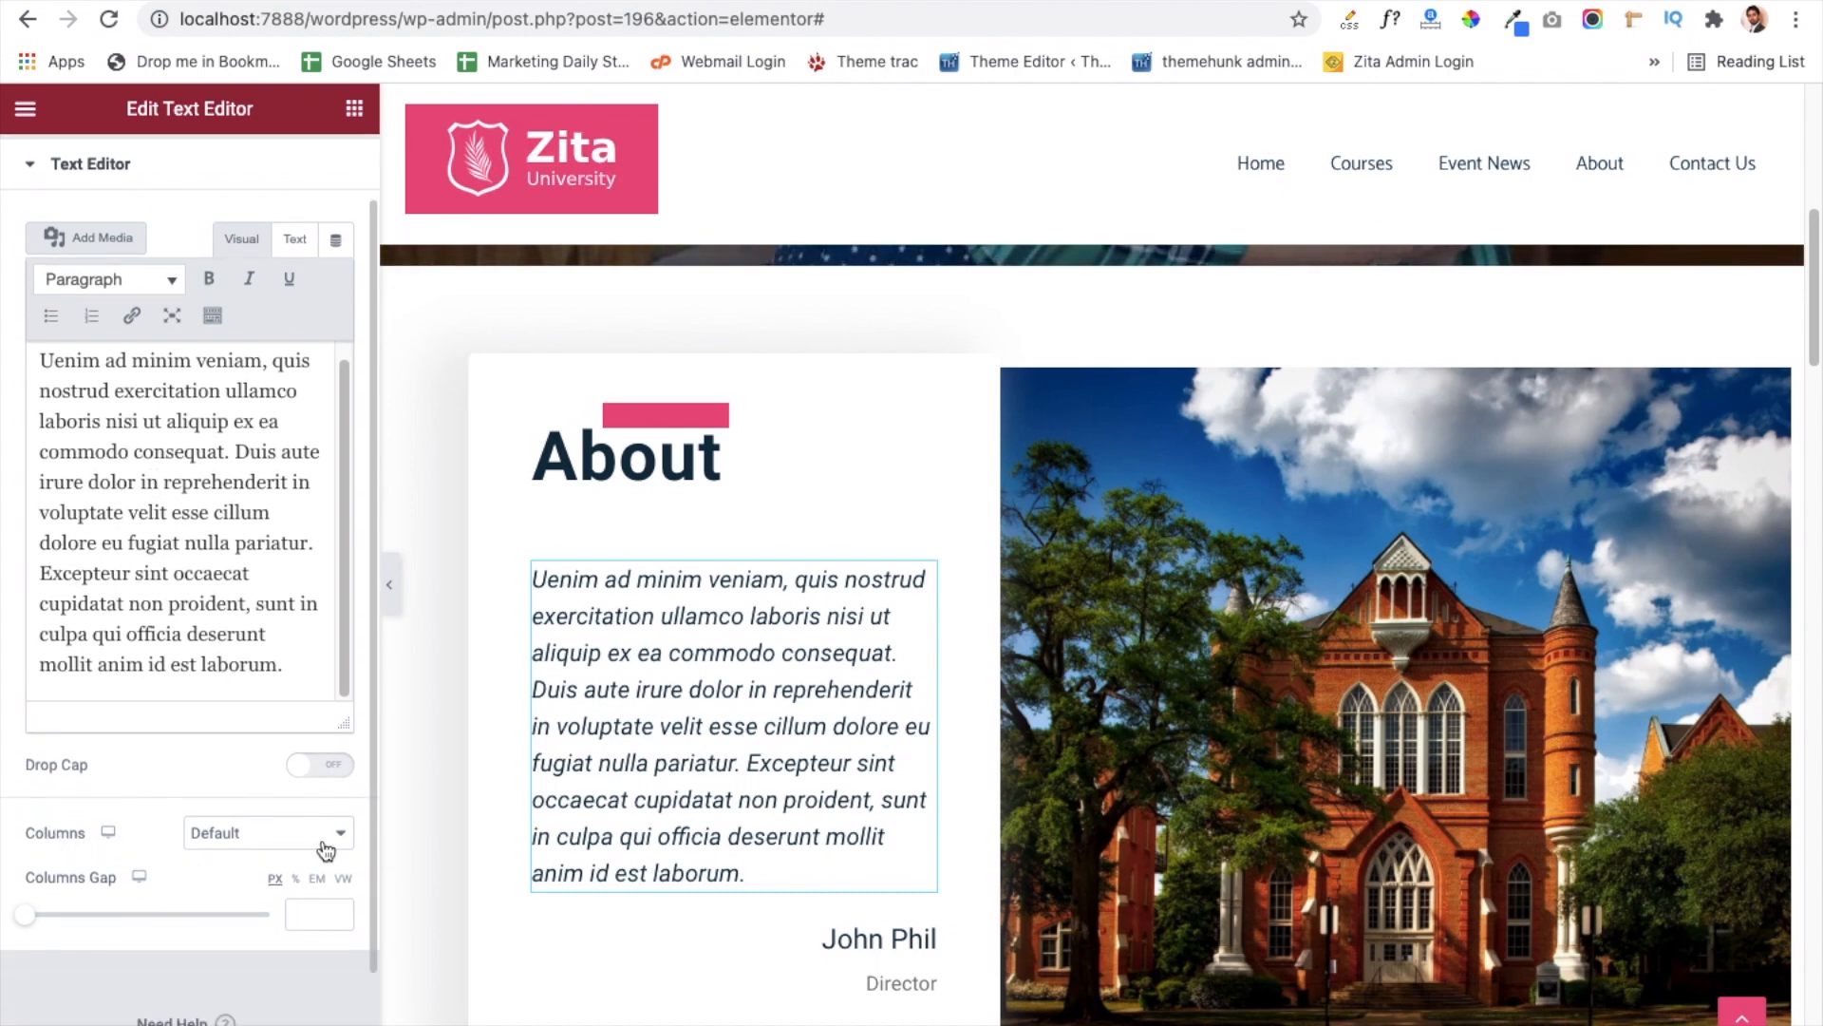
{"action": "left_click", "coordinate": [328, 846]}
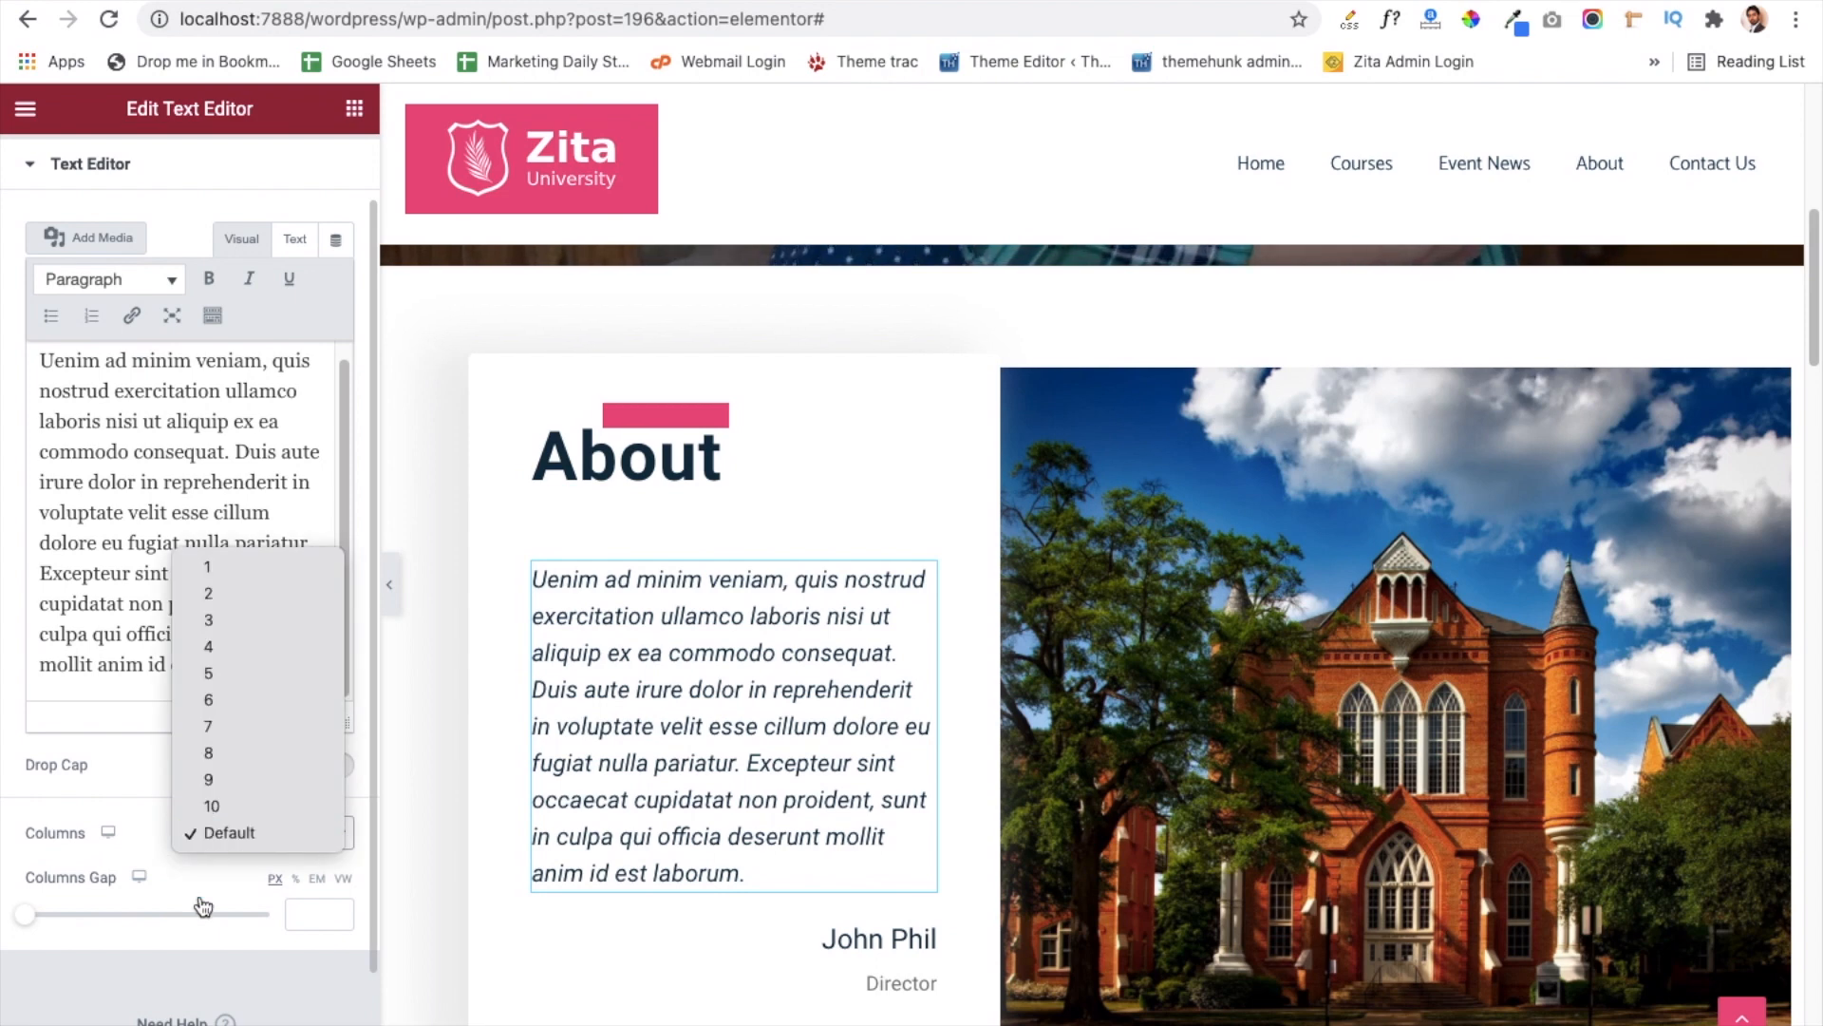
{"action": "left_click", "coordinate": [107, 975]}
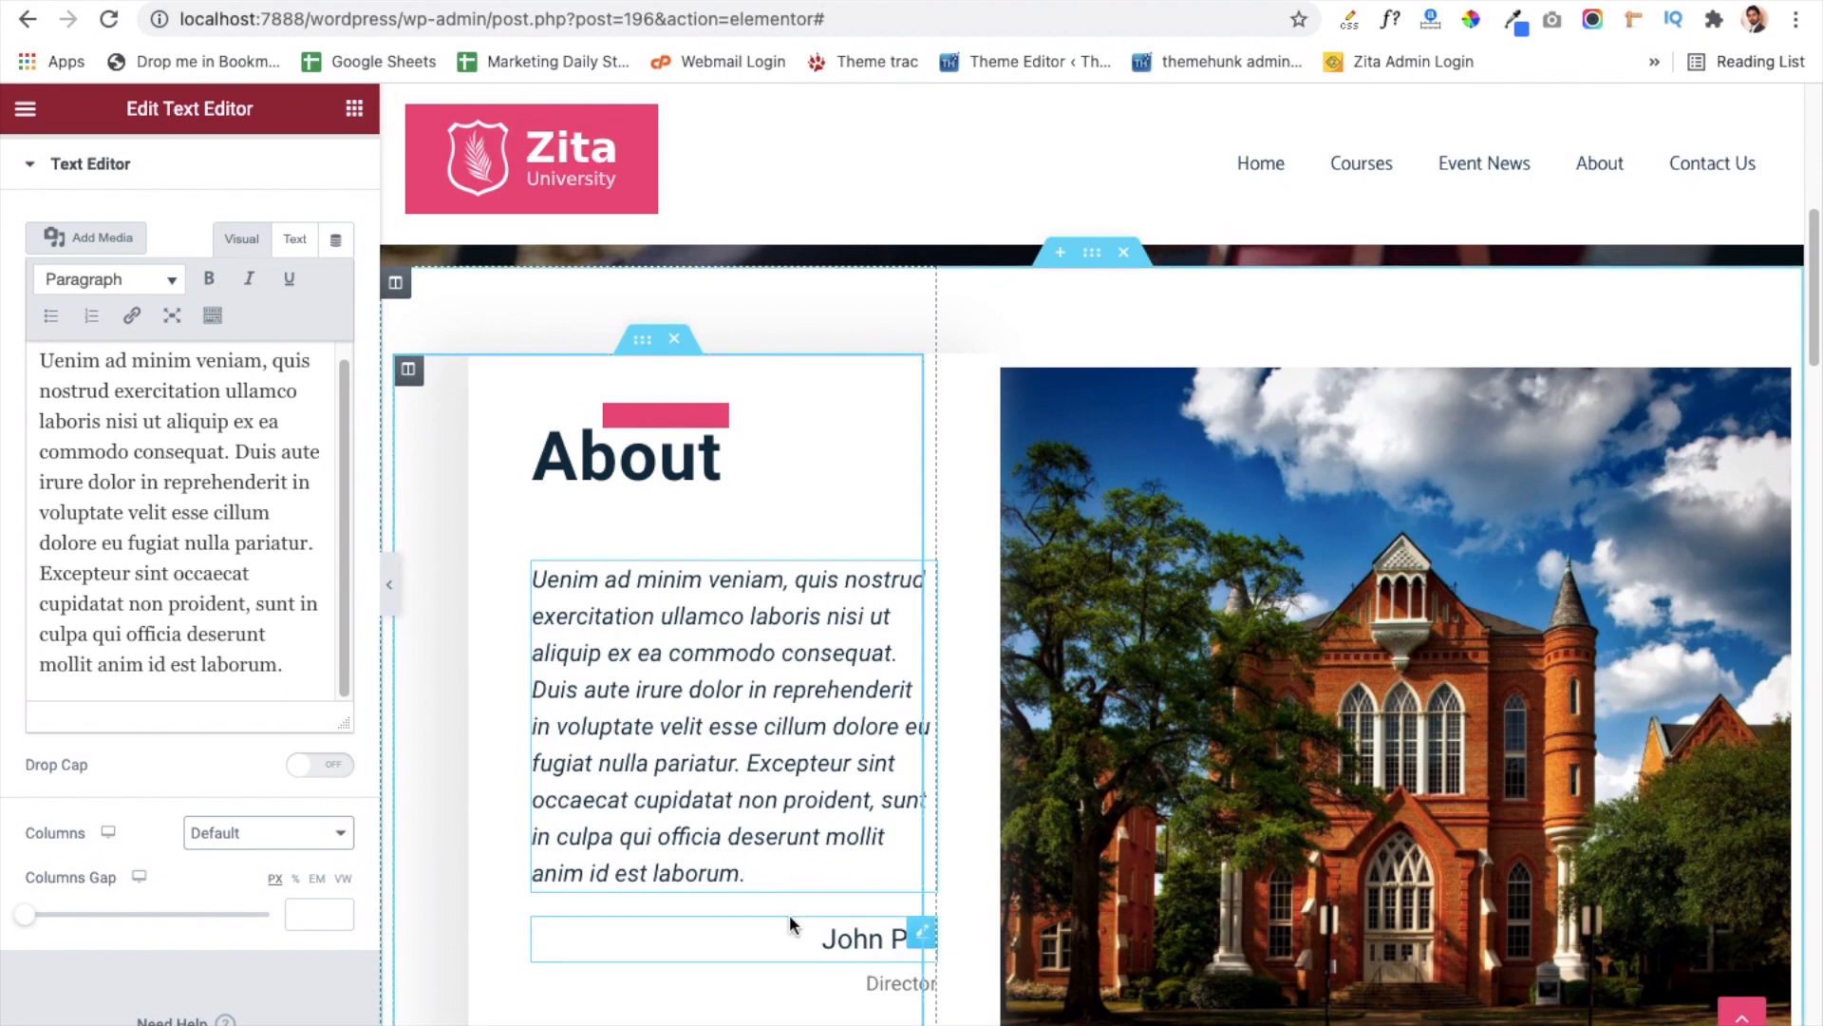
{"action": "left_click", "coordinate": [843, 934]}
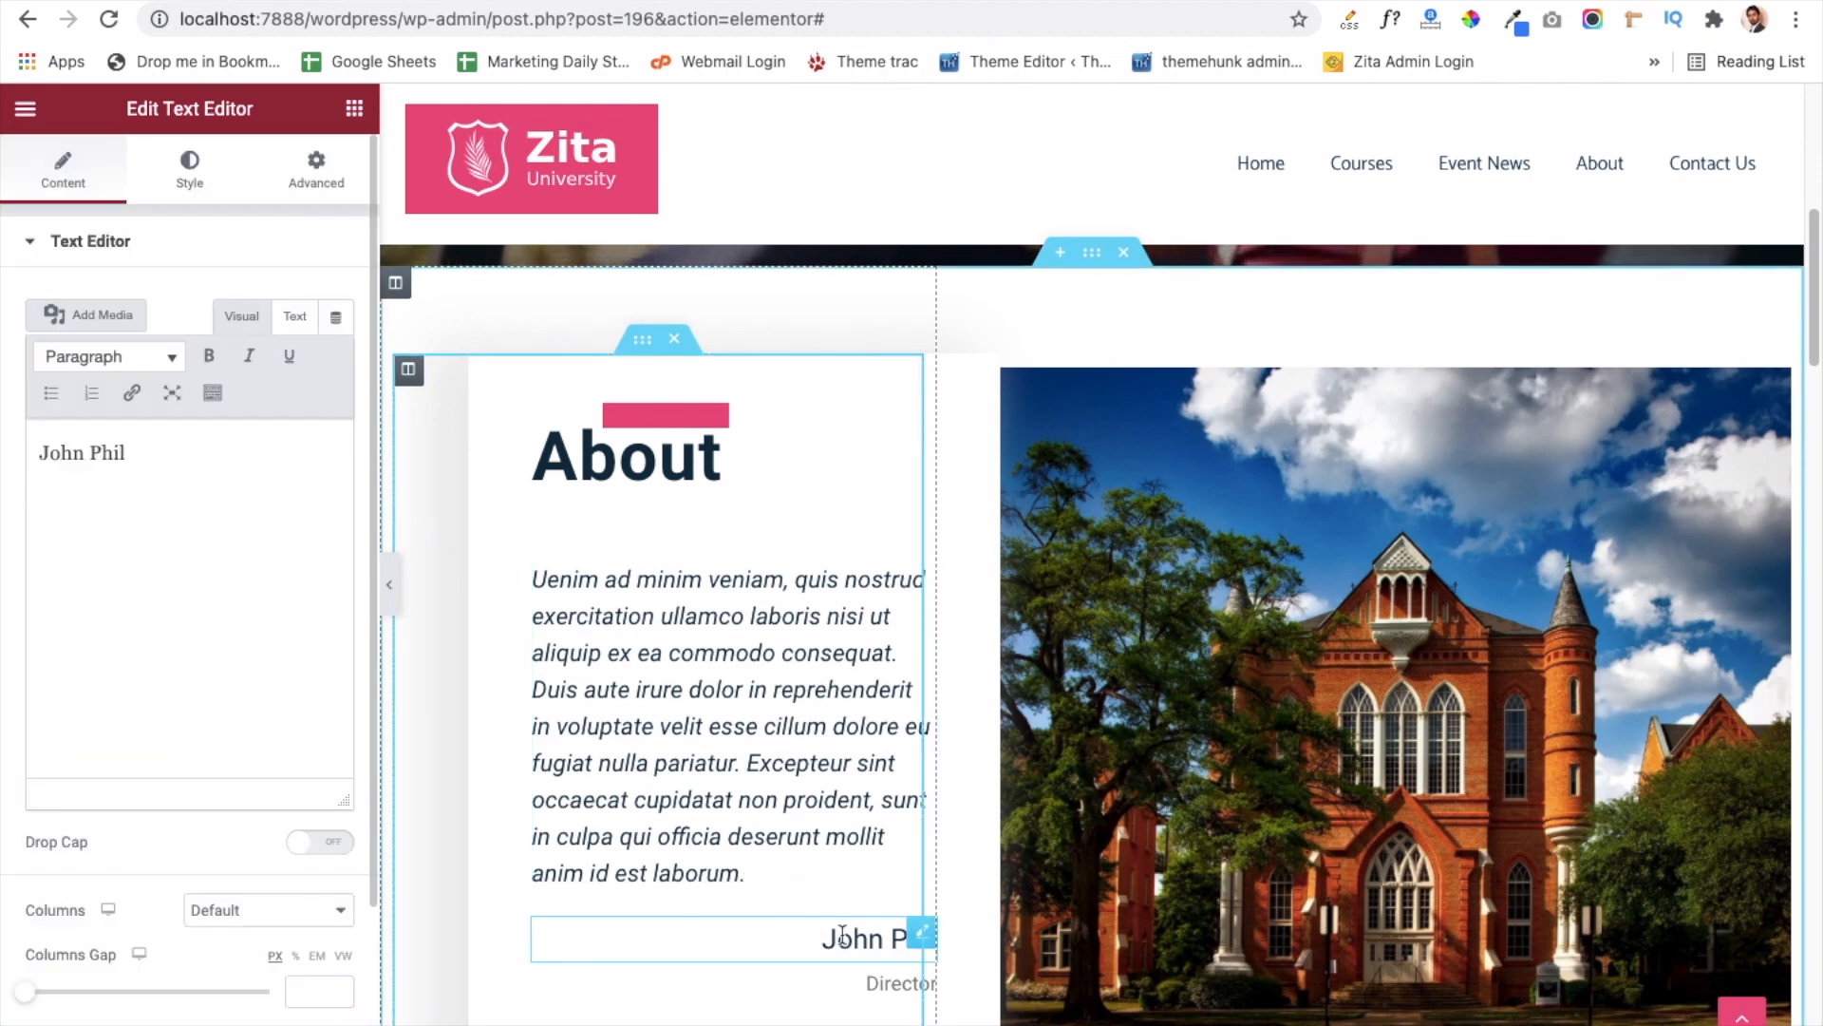
{"action": "left_click", "coordinate": [866, 979]}
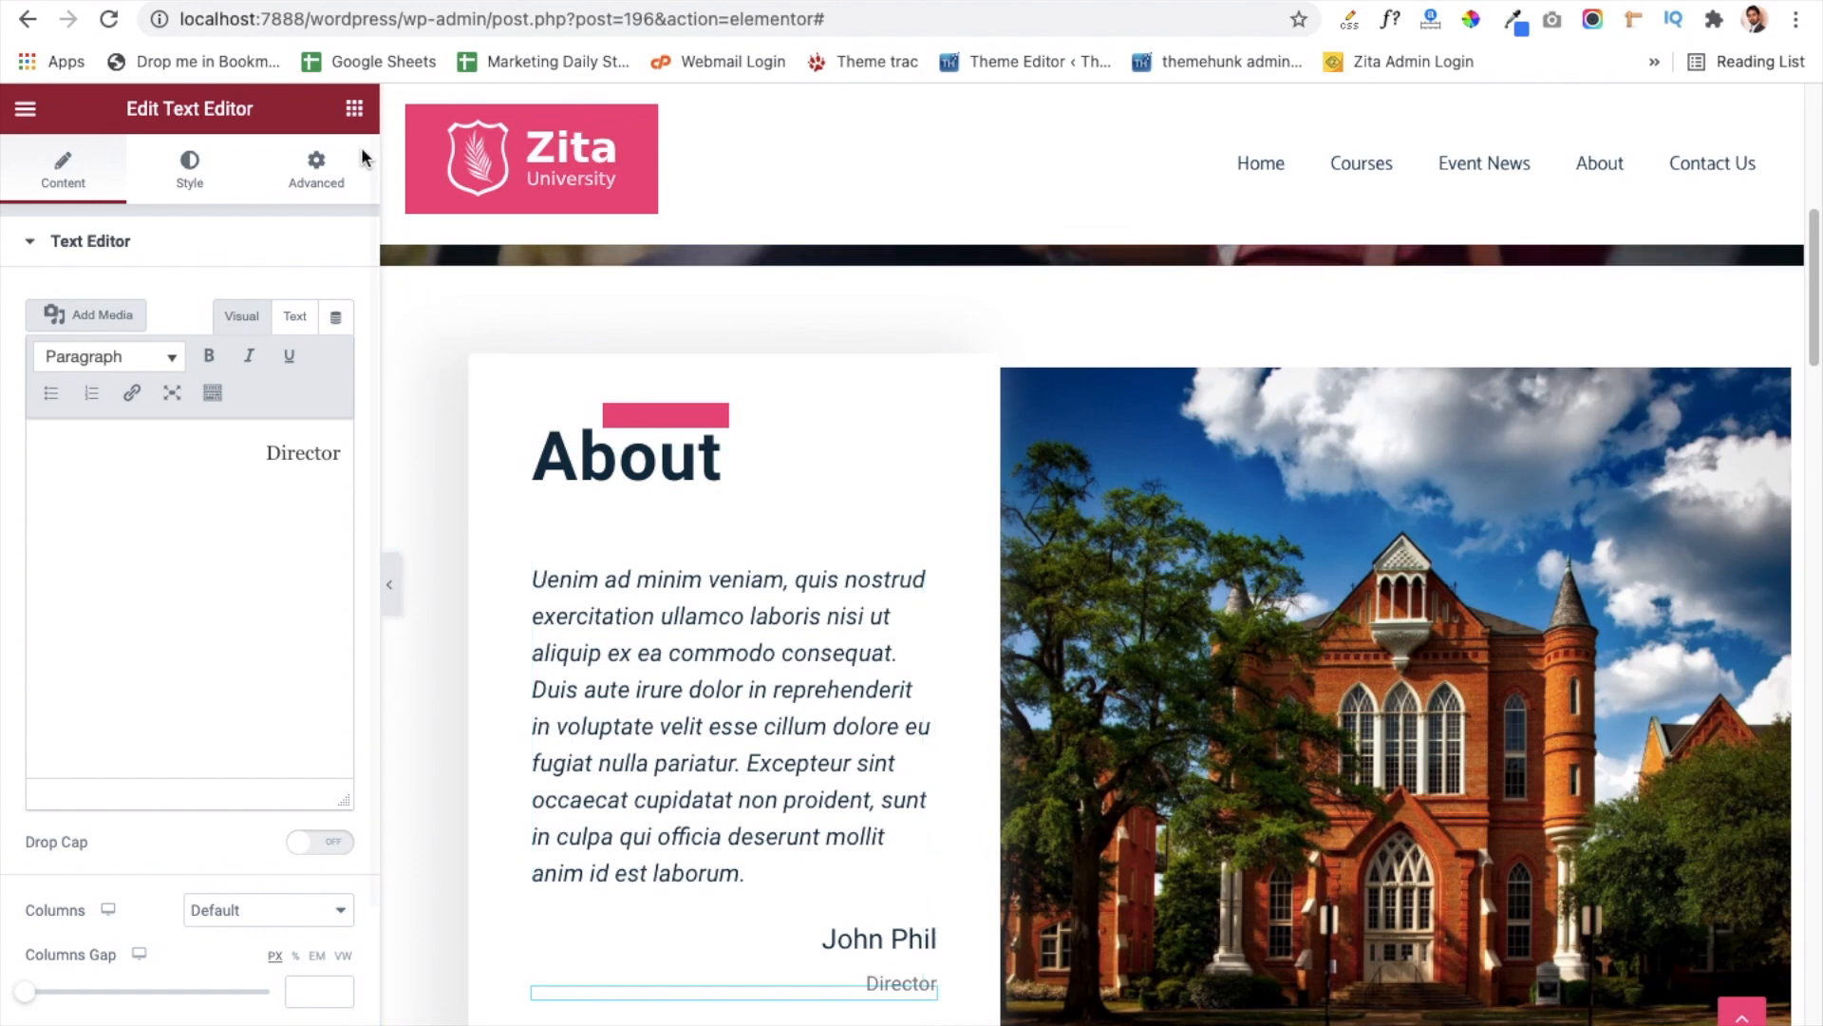
Step: Browse the basic and Pro widgets in the widget library and check the settings of the hero banner's spacer
{"action": "left_click", "coordinate": [354, 110]}
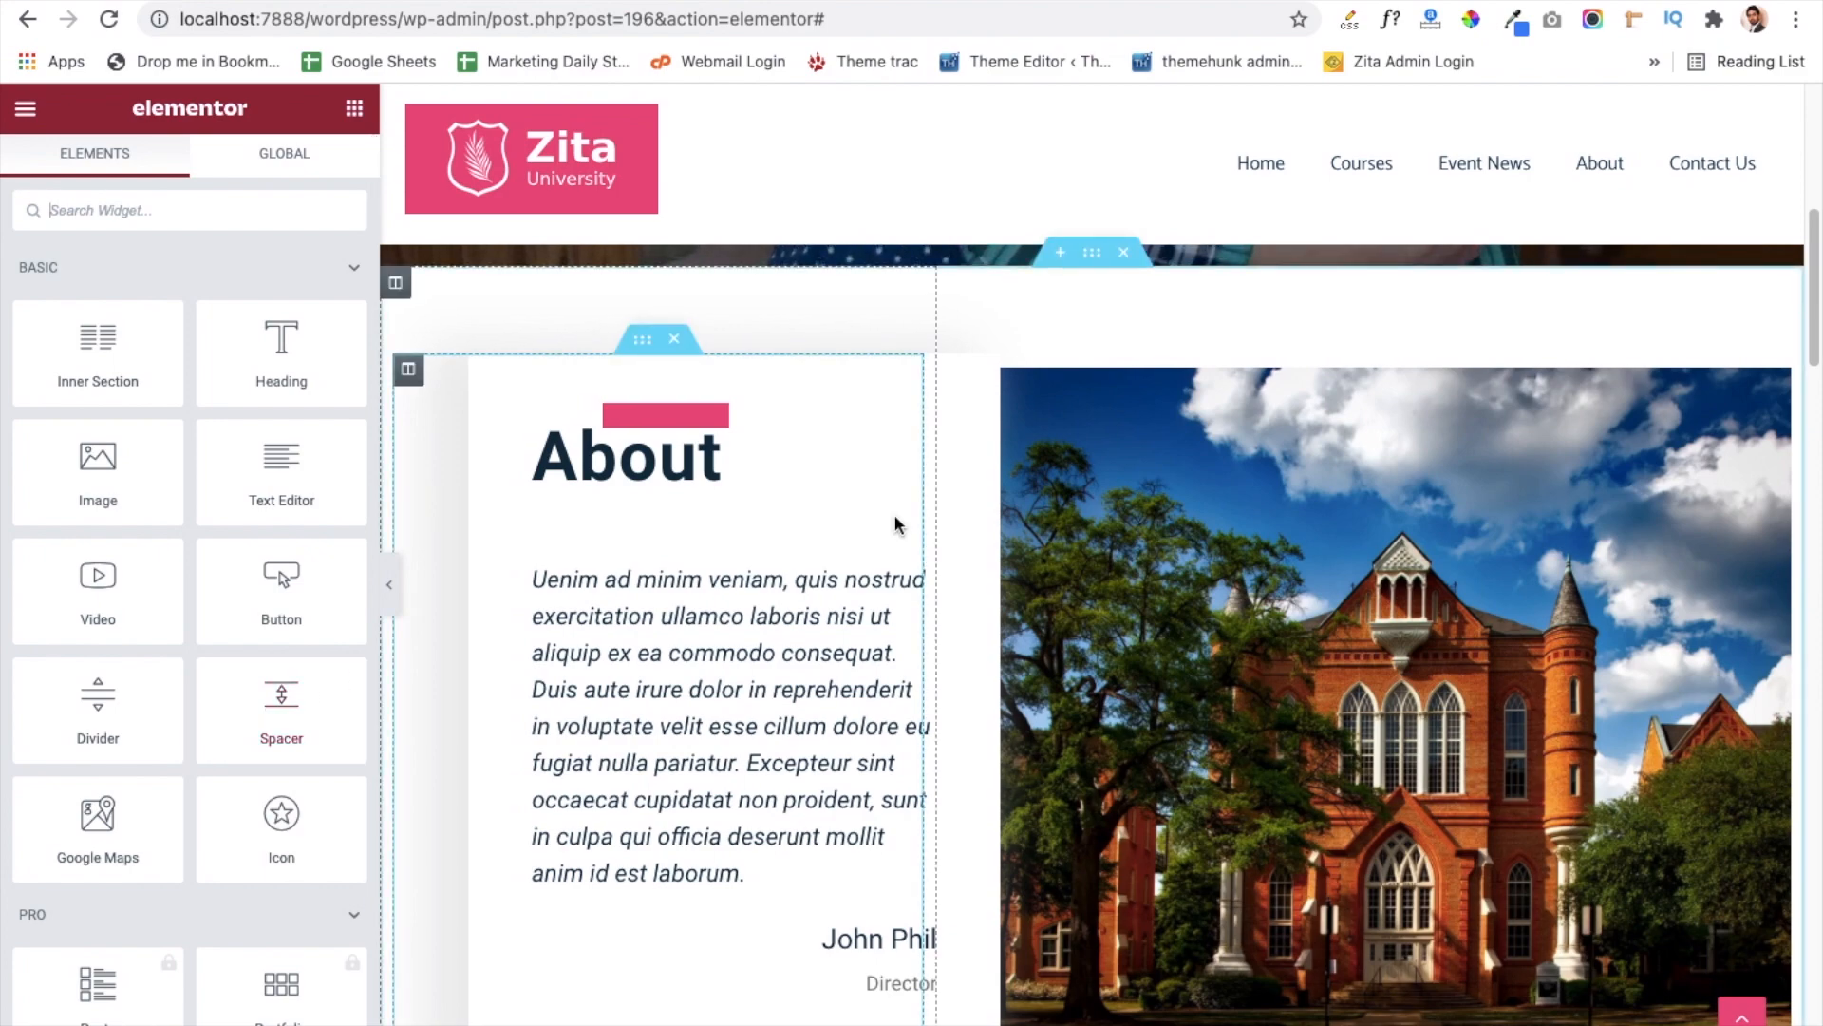
{"action": "scroll", "coordinate": [895, 516], "scroll_direction": "up", "scroll_amount": 10}
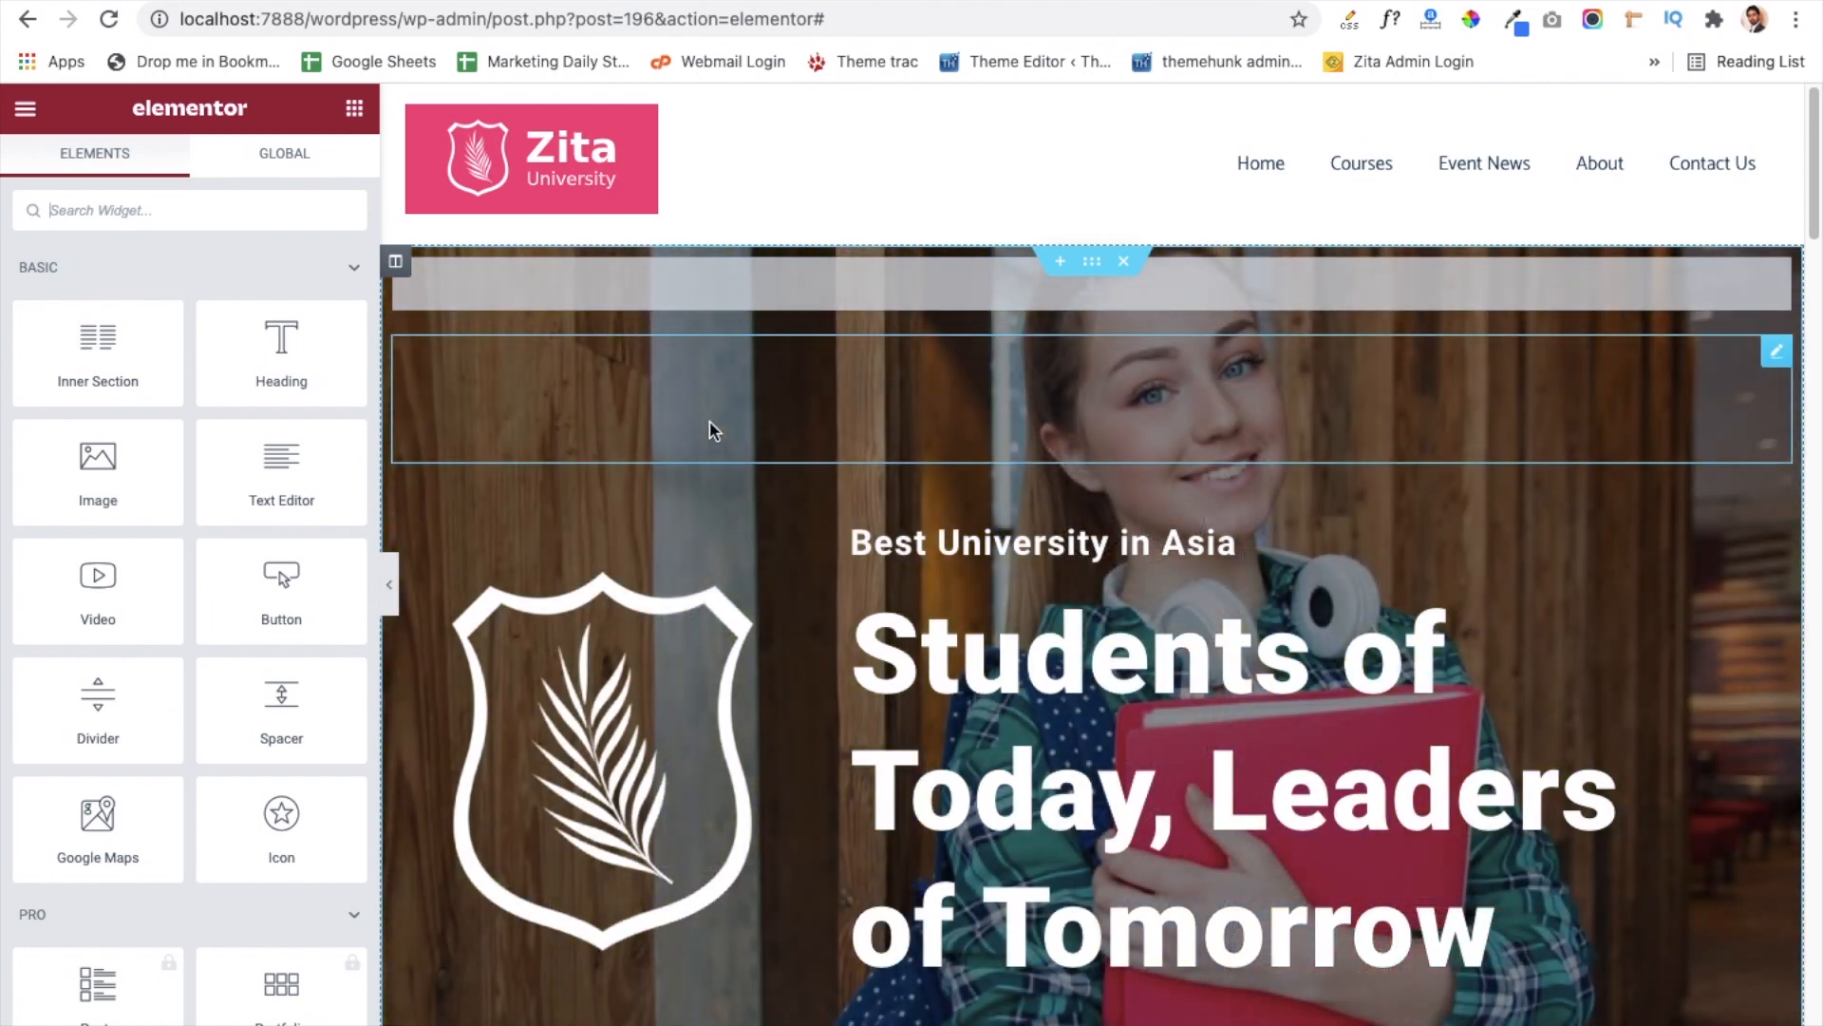
{"action": "left_click", "coordinate": [709, 420]}
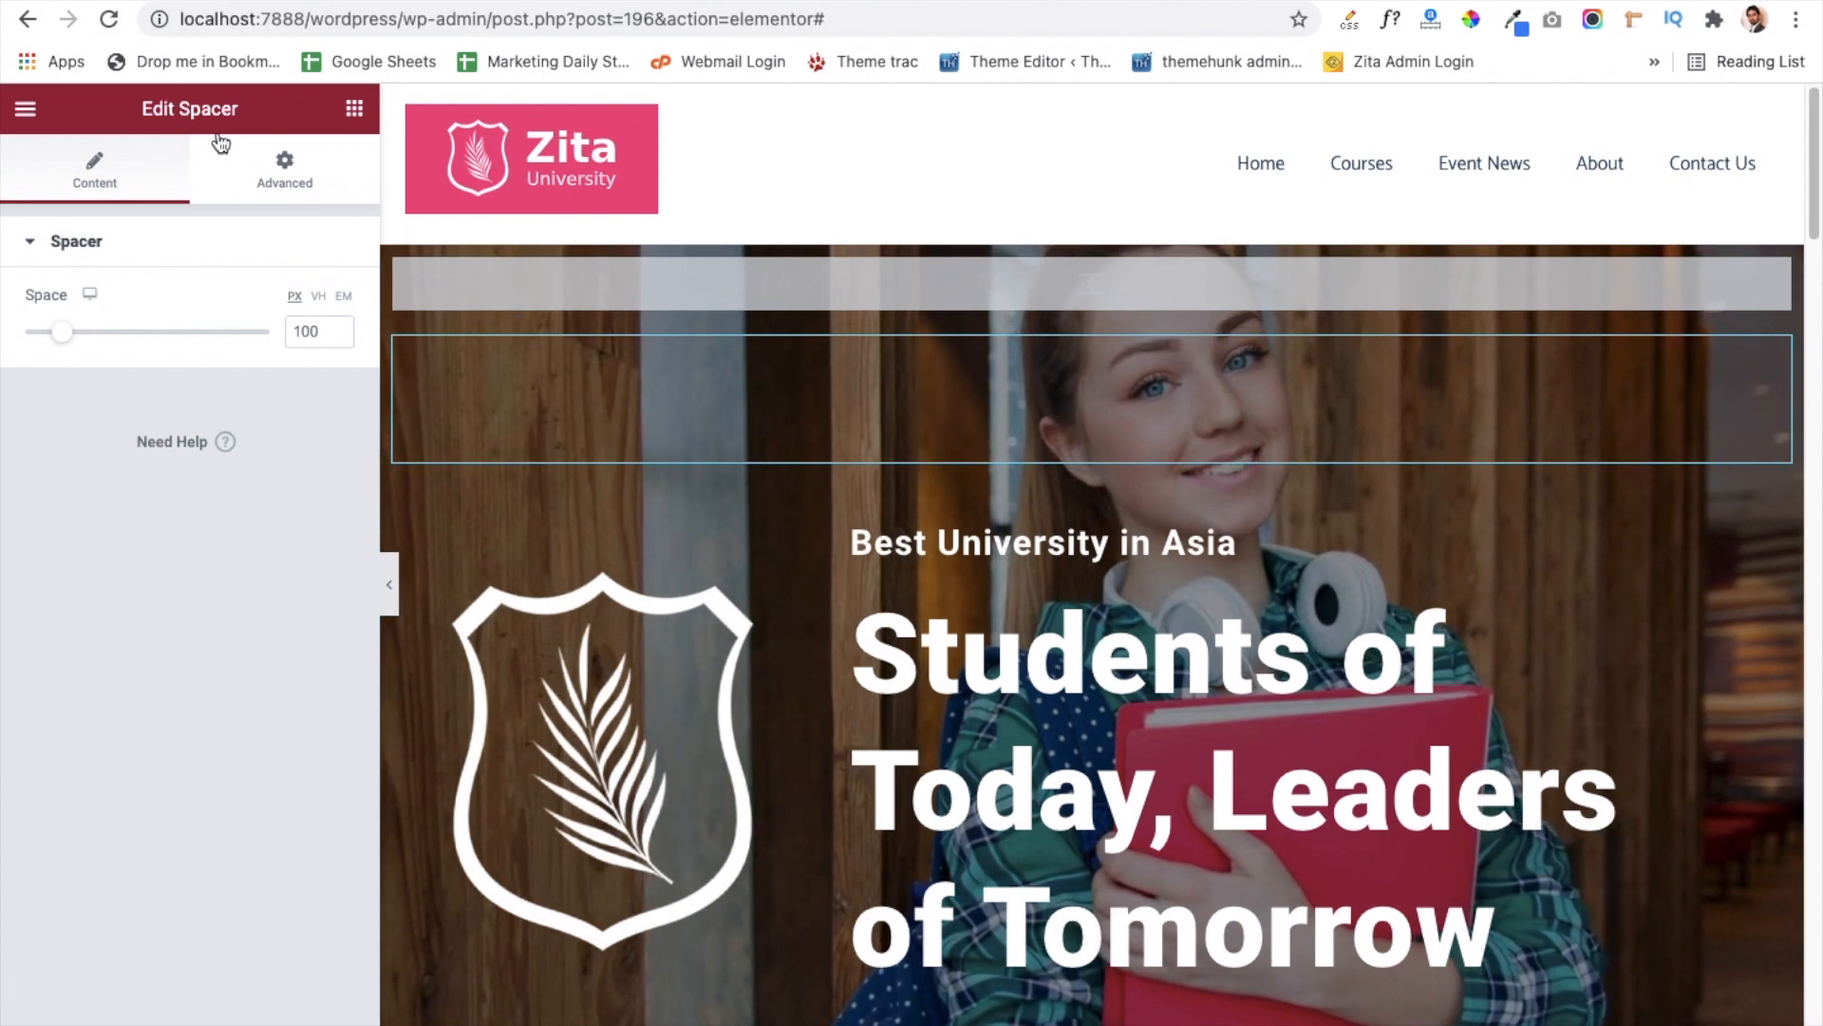
{"action": "left_click", "coordinate": [359, 105]}
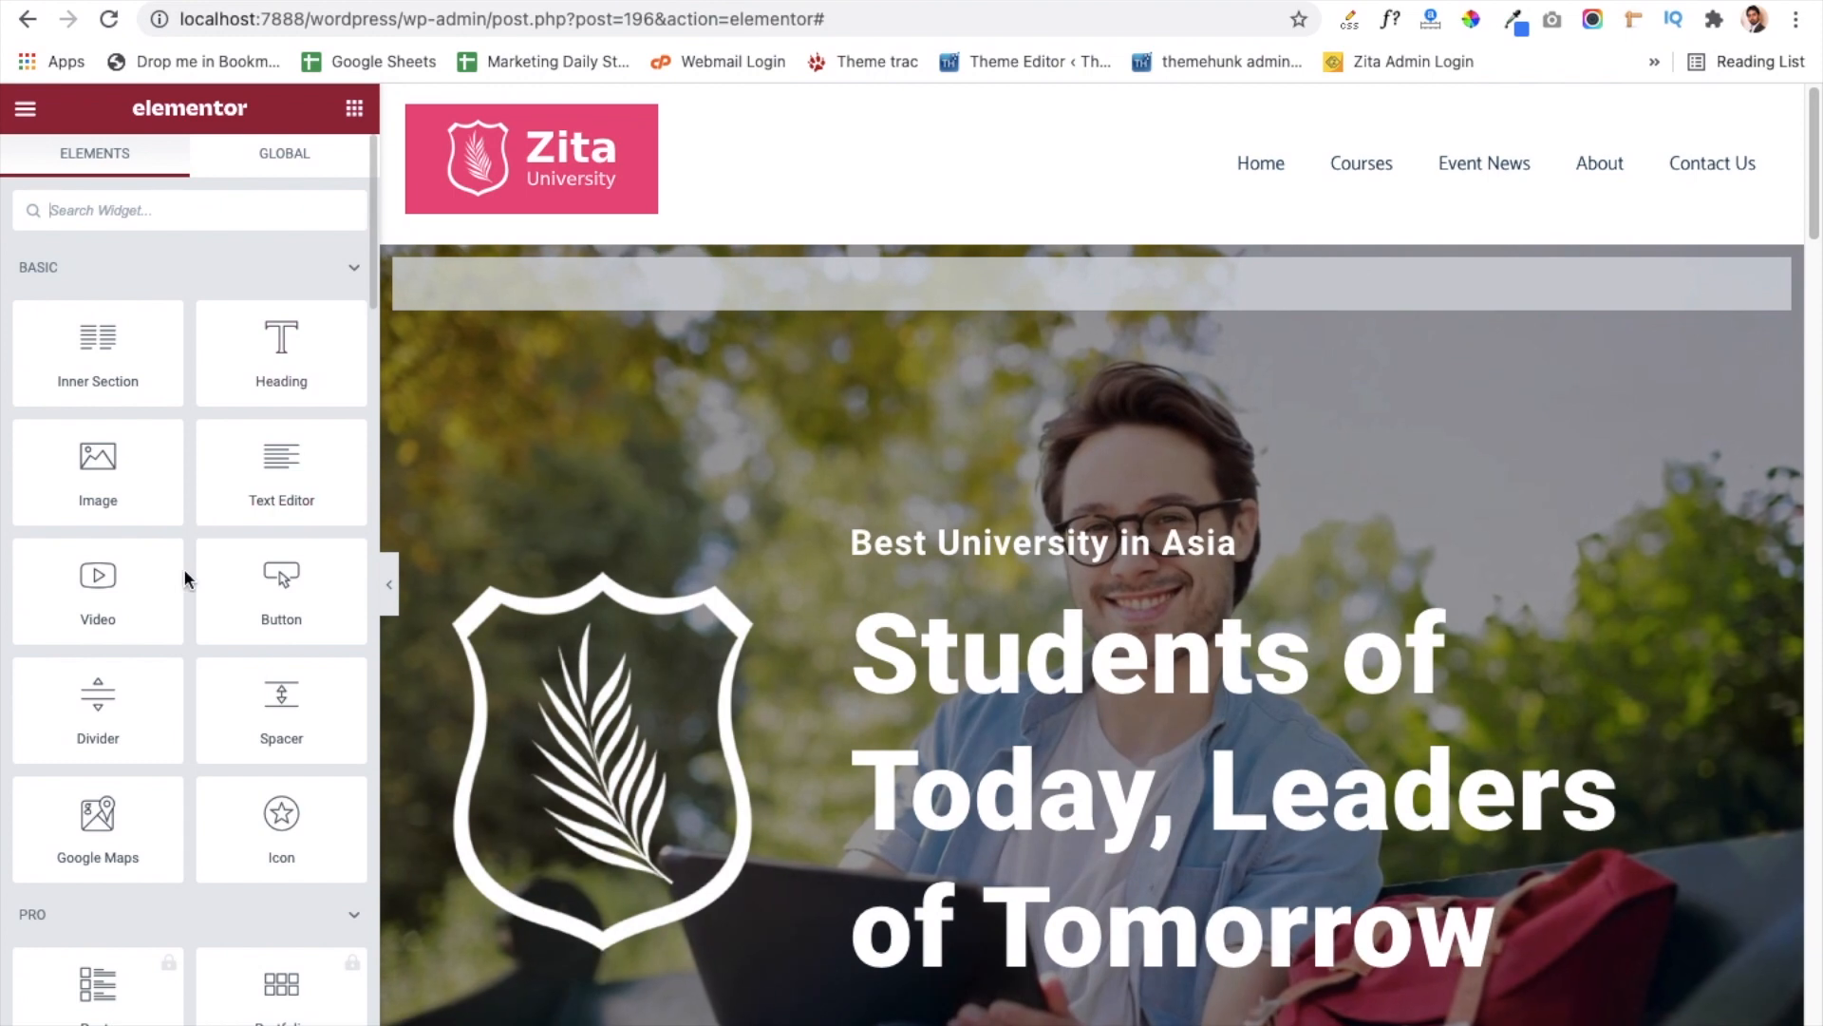
{"action": "scroll", "coordinate": [185, 575], "scroll_direction": "down", "scroll_amount": 4}
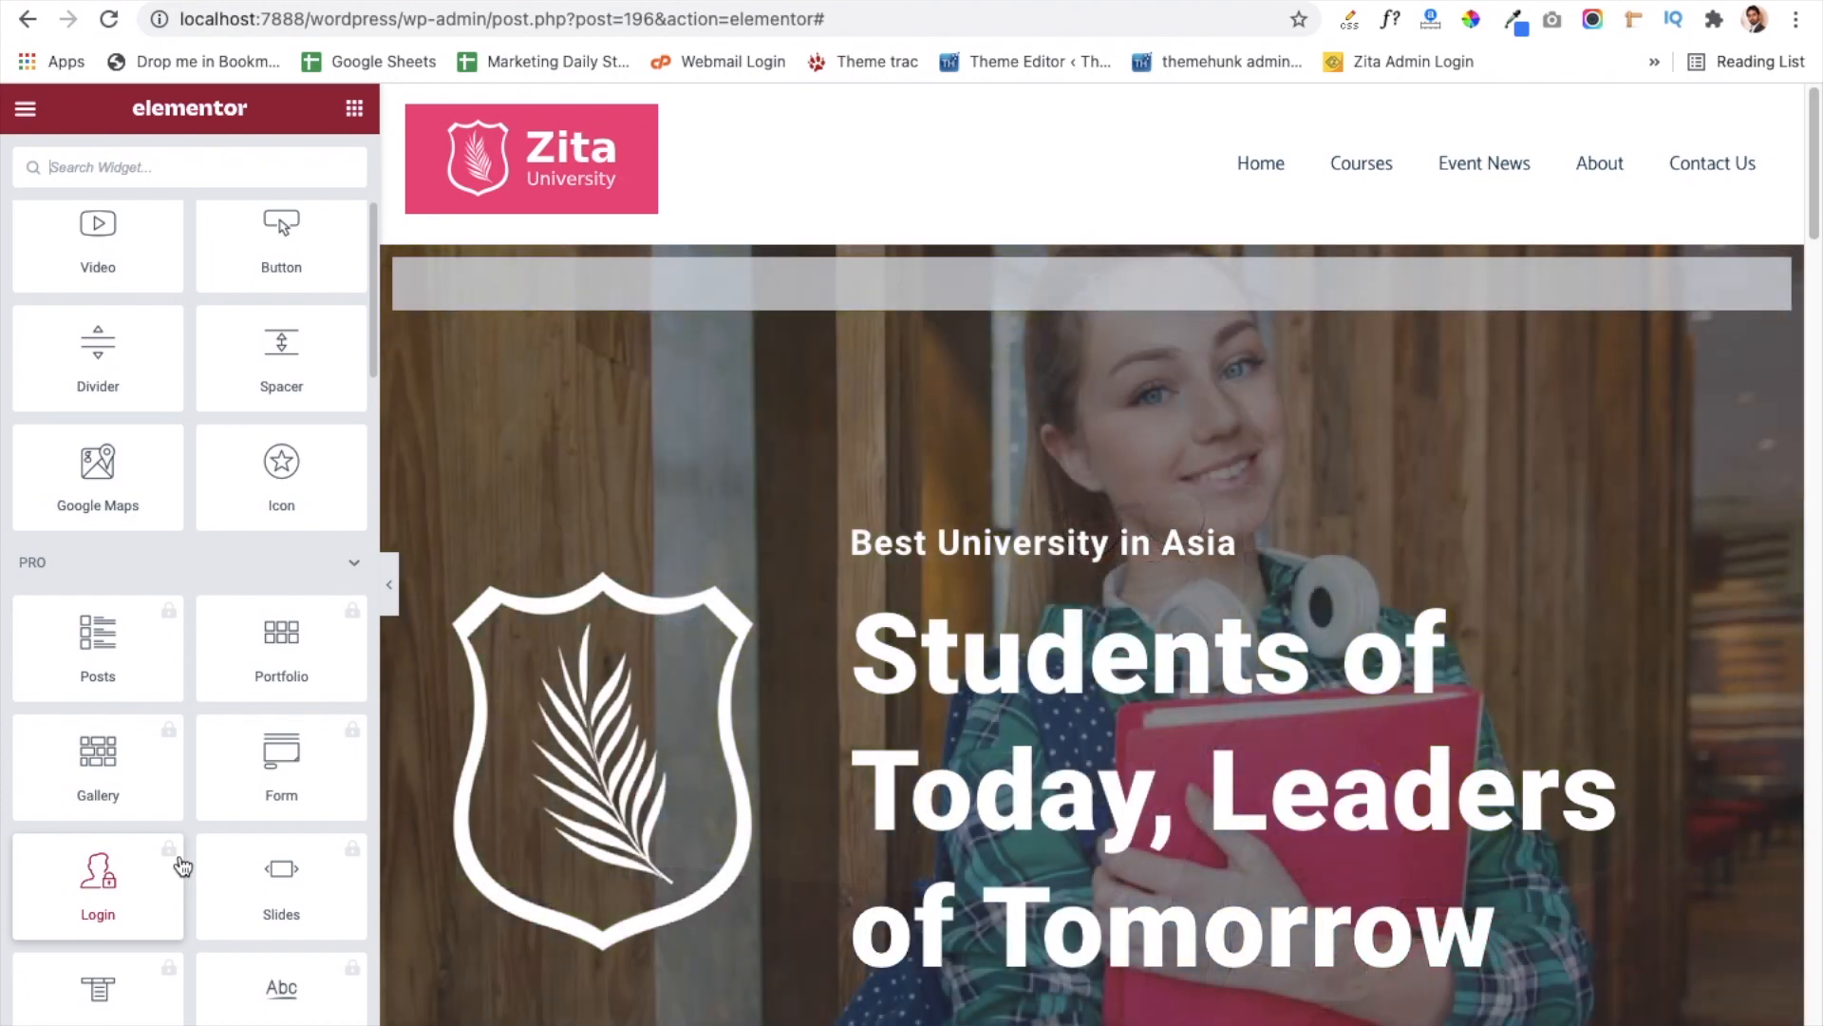
{"action": "scroll", "coordinate": [182, 864], "scroll_direction": "down", "scroll_amount": 5}
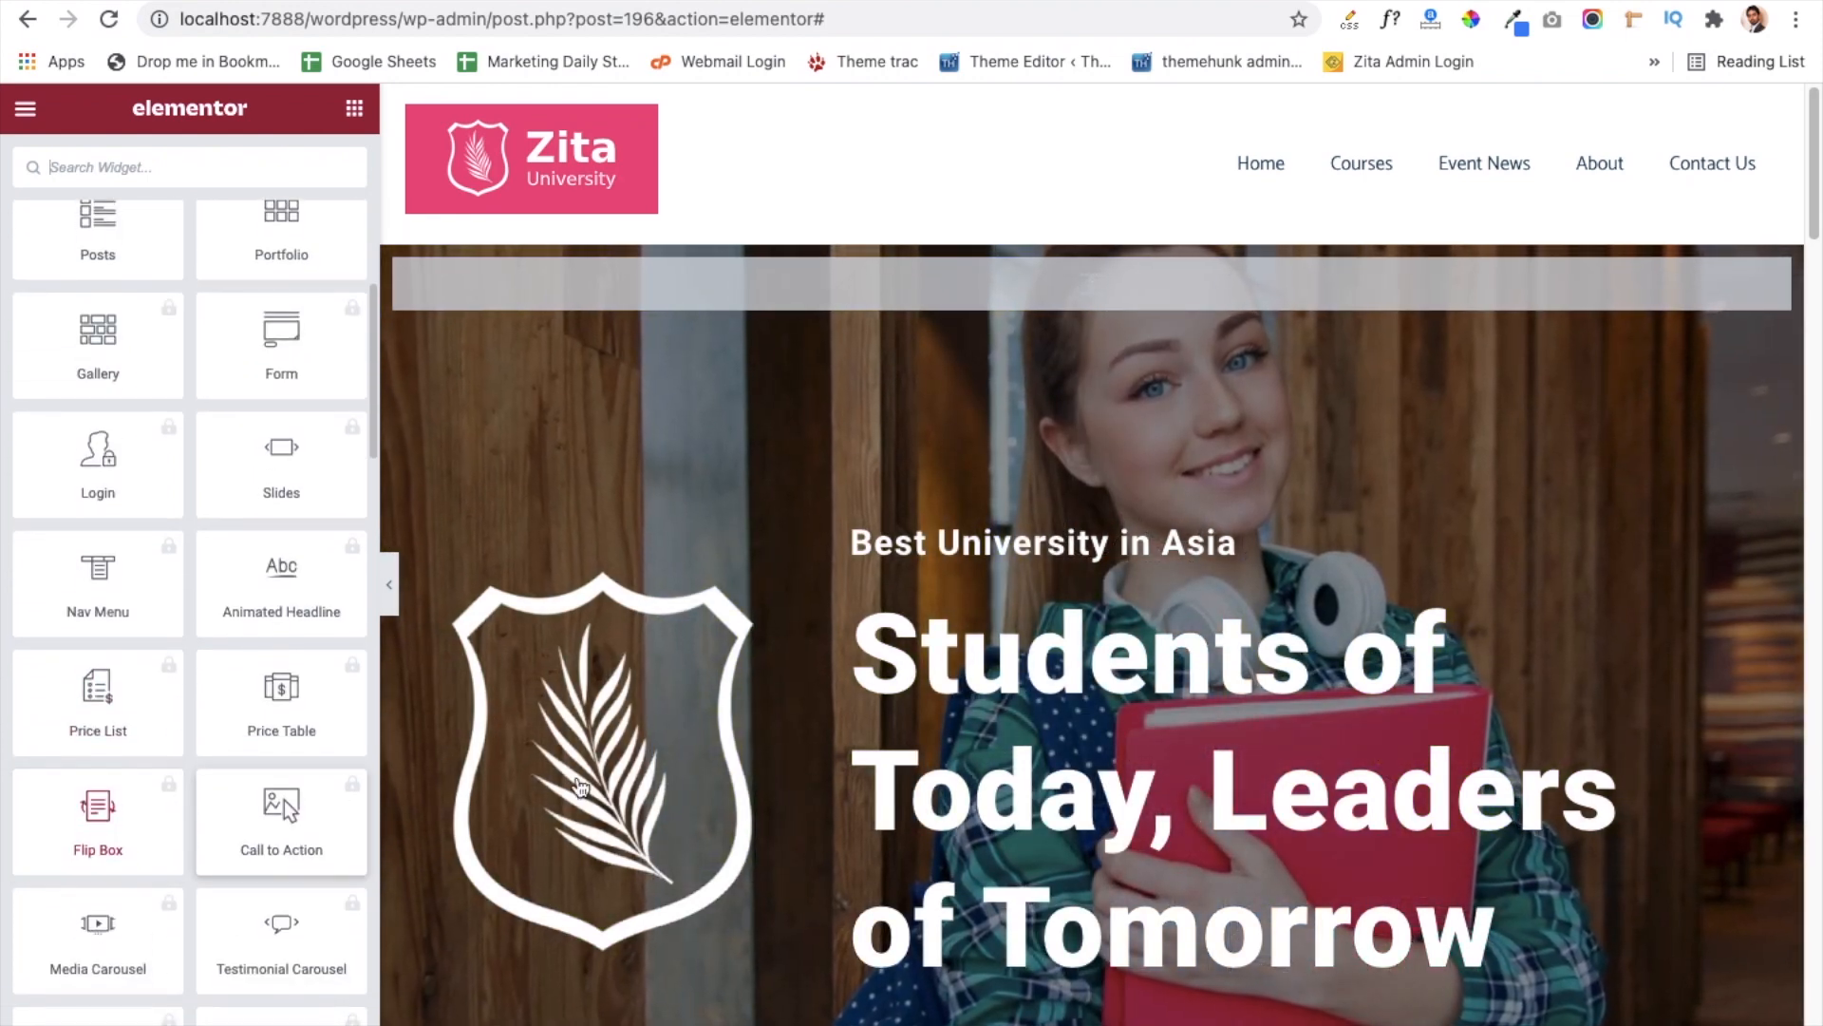
{"action": "scroll", "coordinate": [709, 765], "scroll_direction": "down", "scroll_amount": 2}
Step: Open the About section's campus building image for editing and view the How We Educate section
{"action": "scroll", "coordinate": [709, 759], "scroll_direction": "down", "scroll_amount": 8}
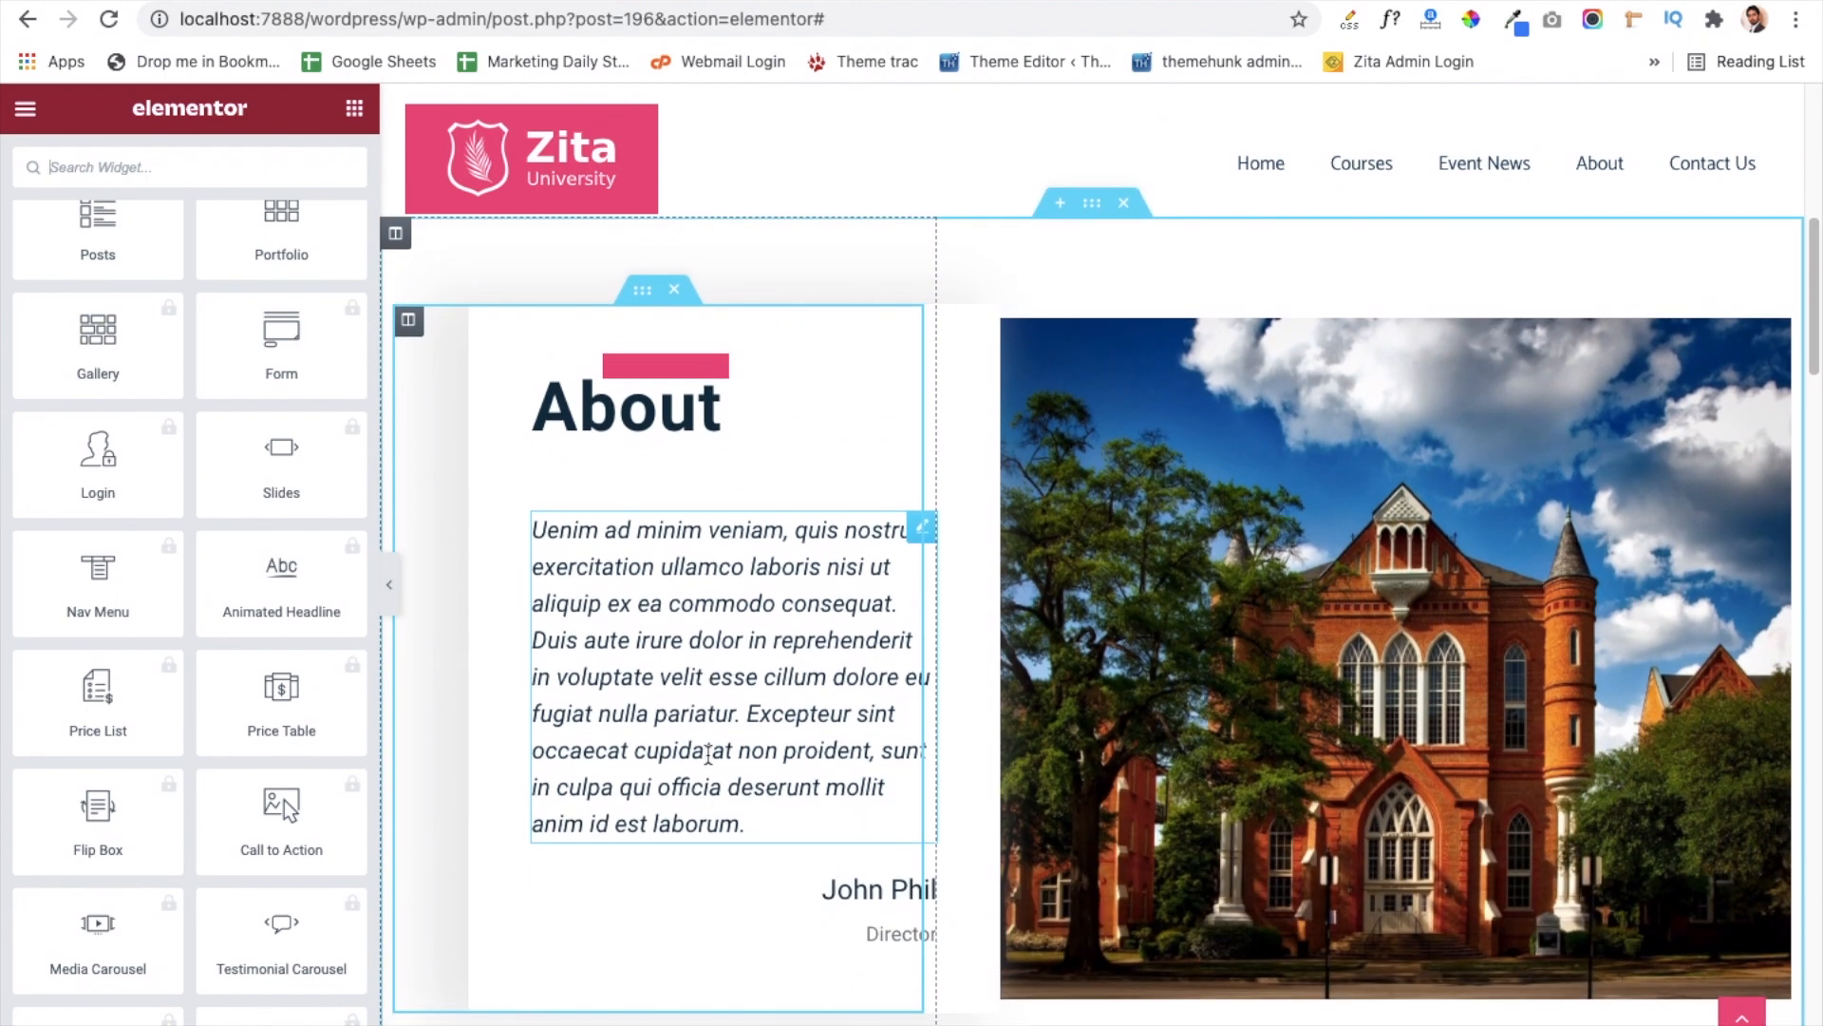
{"action": "left_click", "coordinate": [1254, 558]}
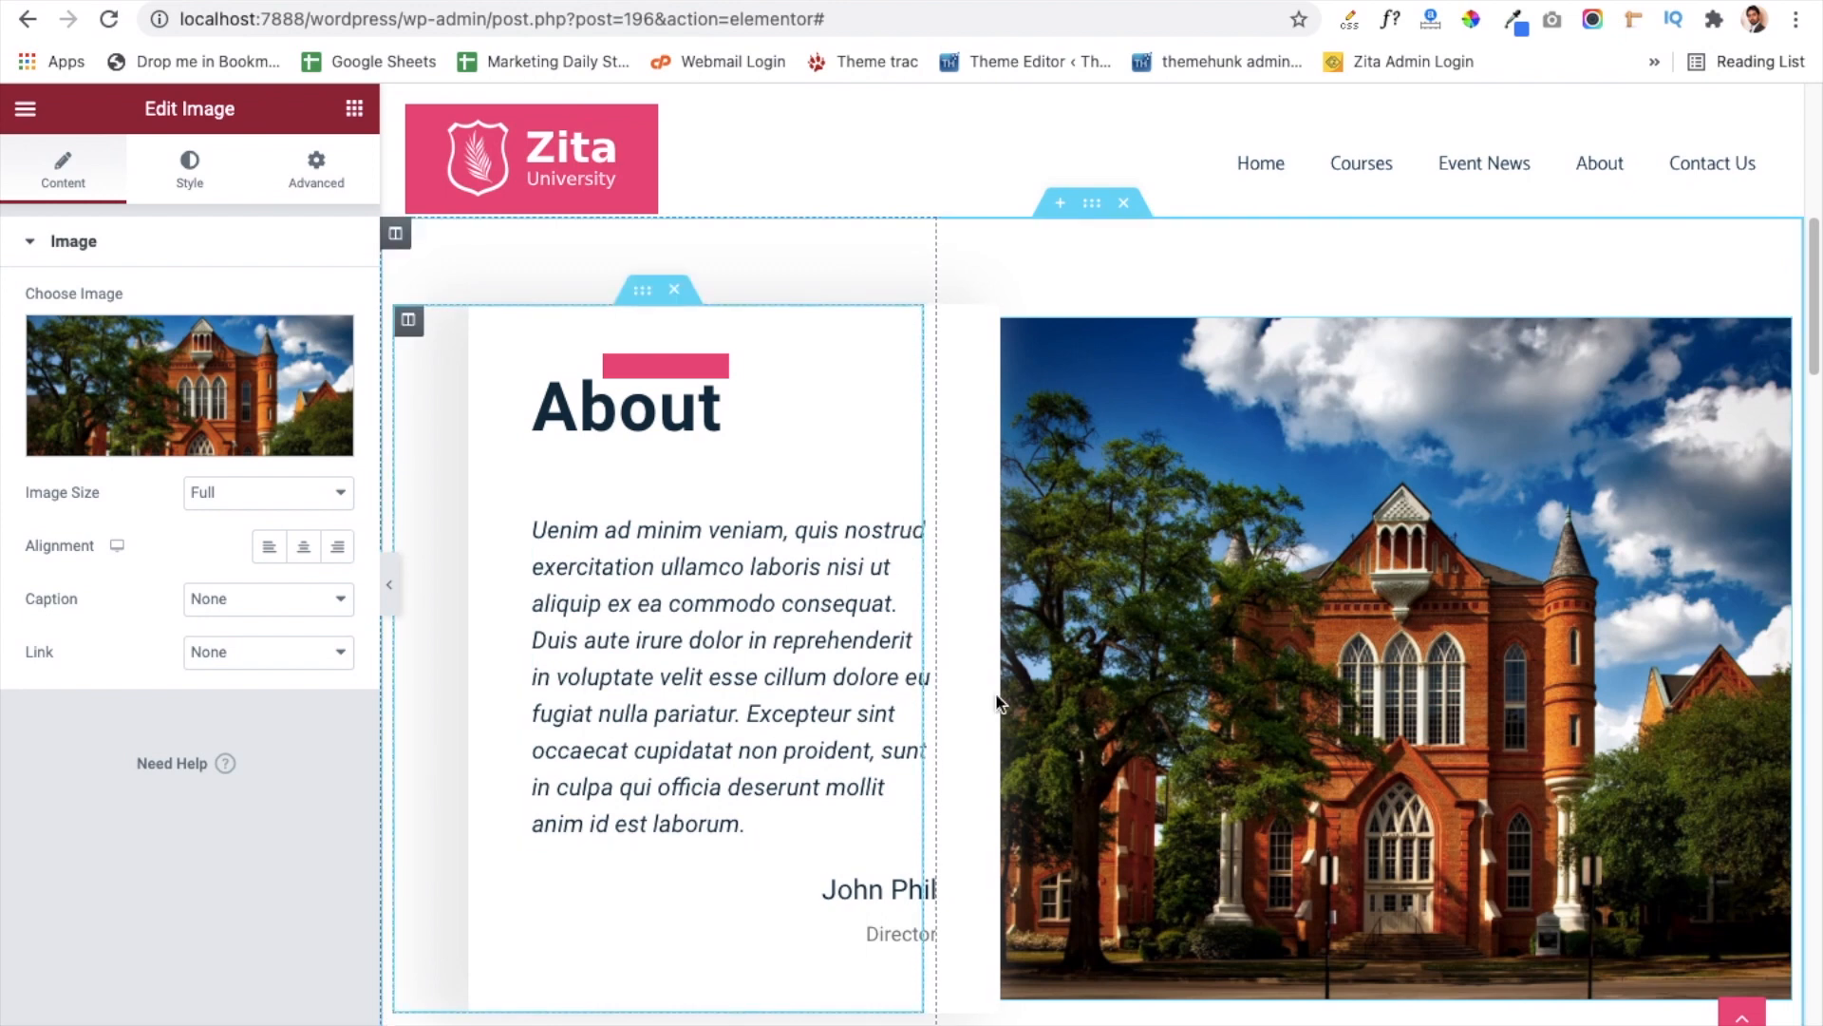
{"action": "scroll", "coordinate": [1001, 701], "scroll_direction": "down", "scroll_amount": 5}
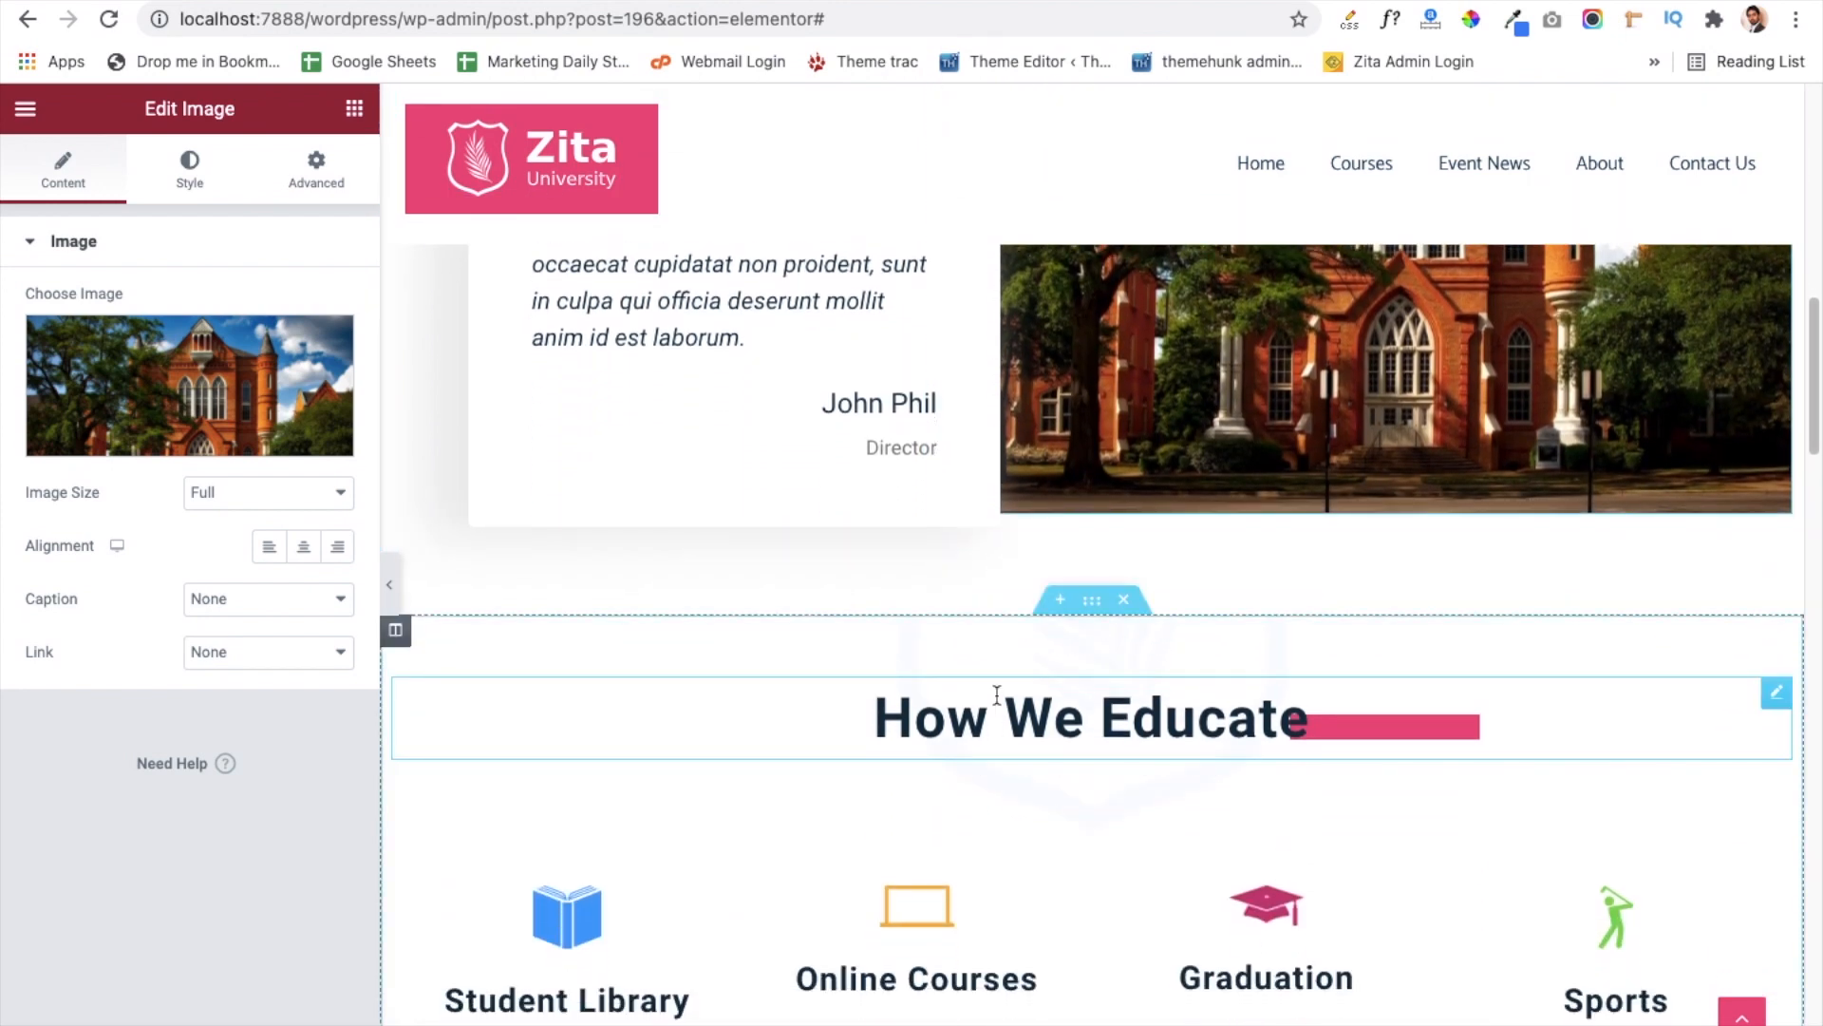
{"action": "scroll", "coordinate": [997, 698], "scroll_direction": "down", "scroll_amount": 3}
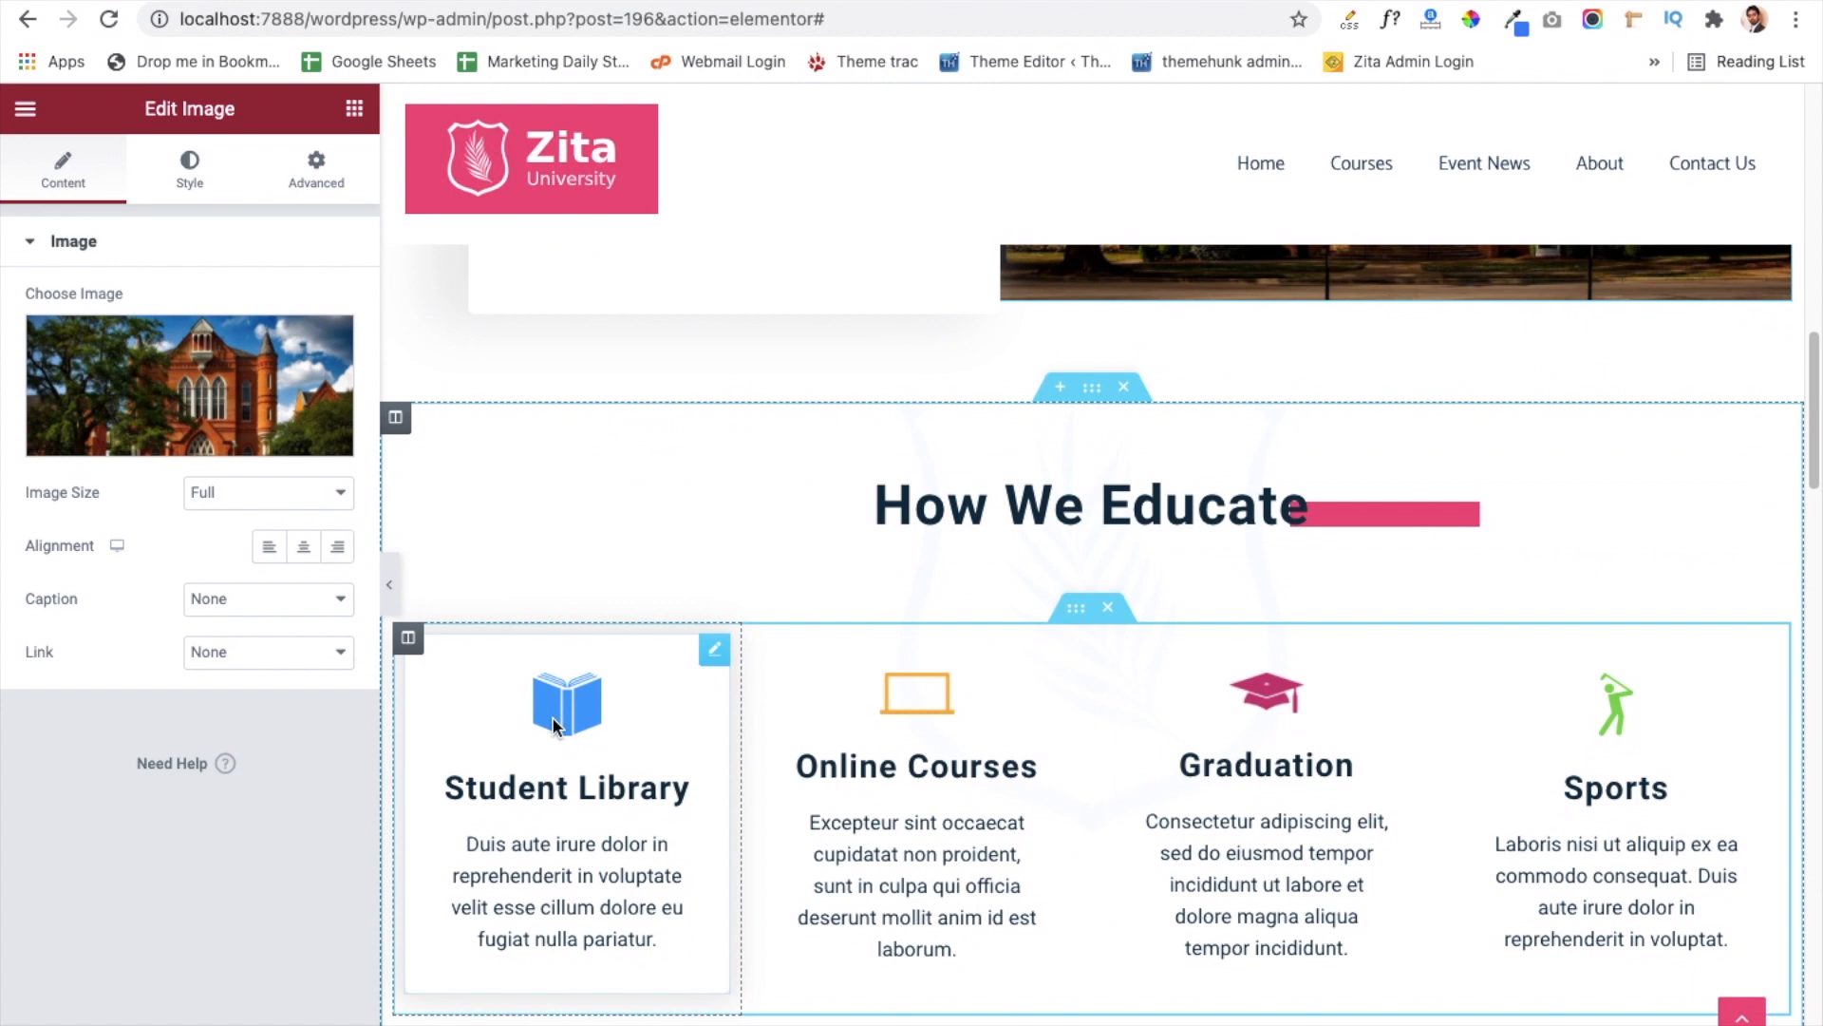
Step: Open the Student Library image box under How We Educate and examine its image, title and description
{"action": "left_click", "coordinate": [552, 718]}
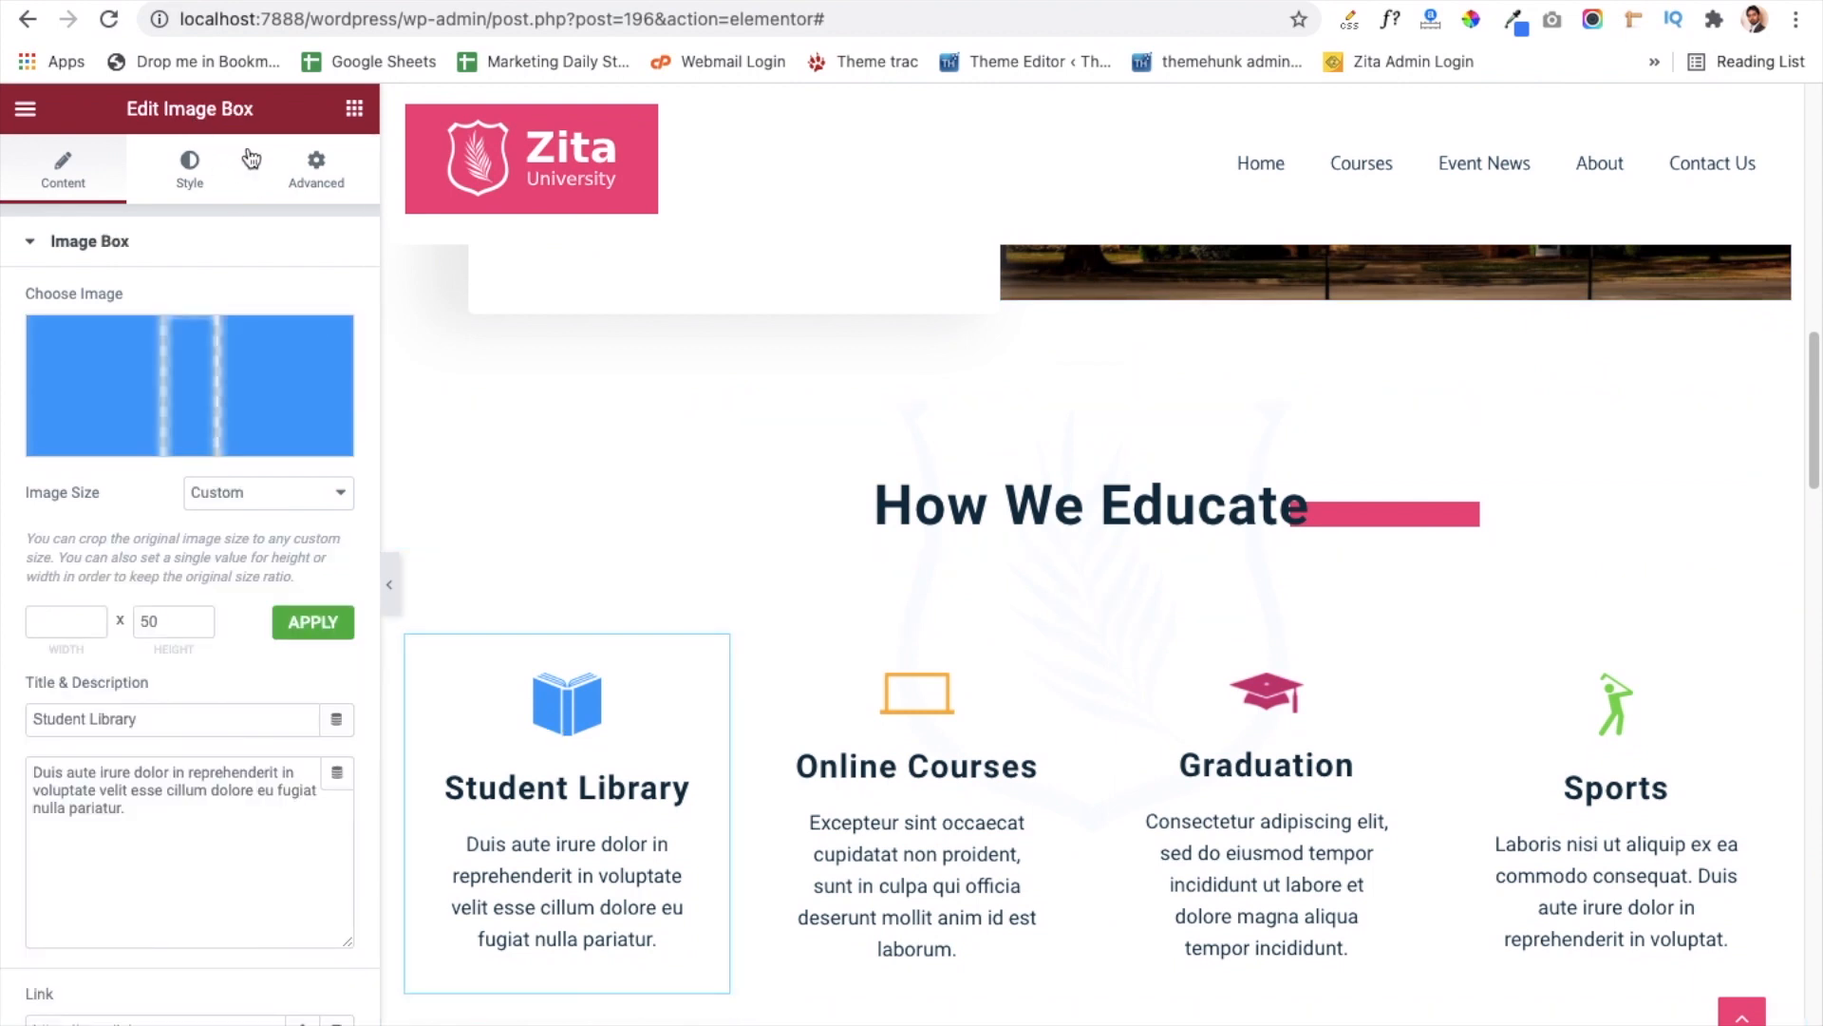
{"action": "mouse_move", "coordinate": [211, 336]}
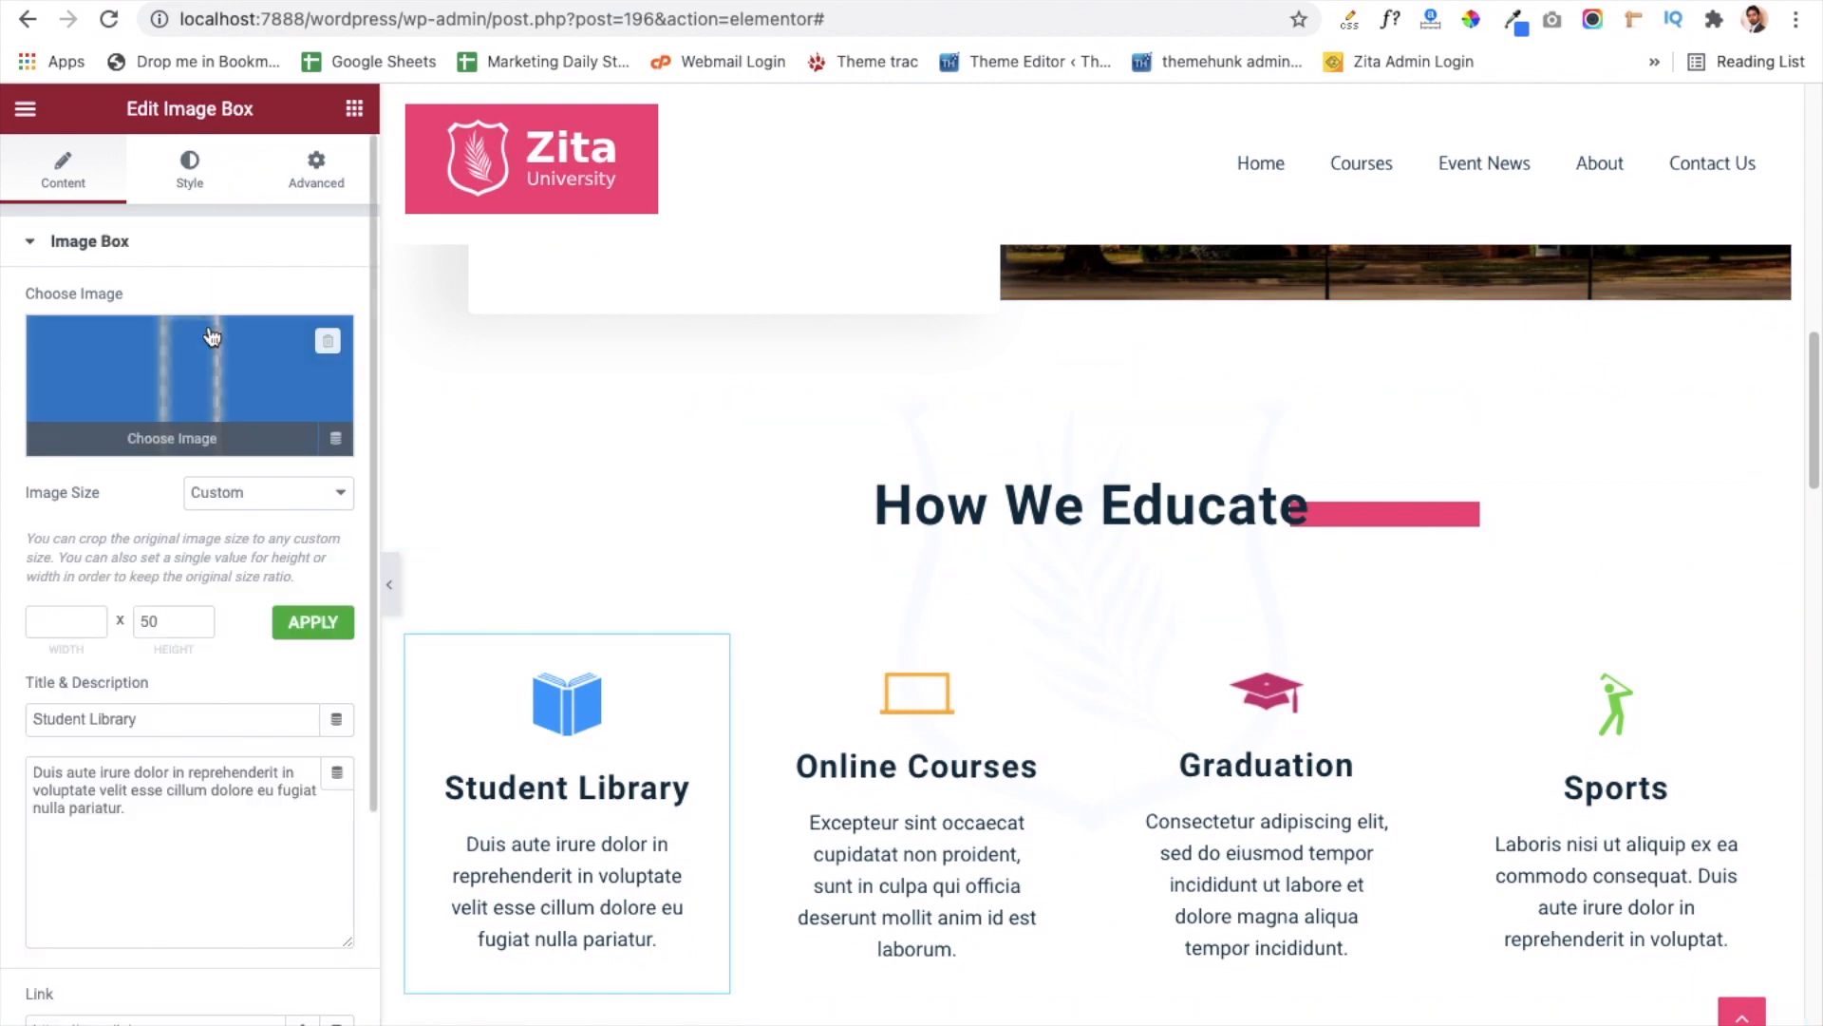
{"action": "left_click", "coordinate": [145, 821]}
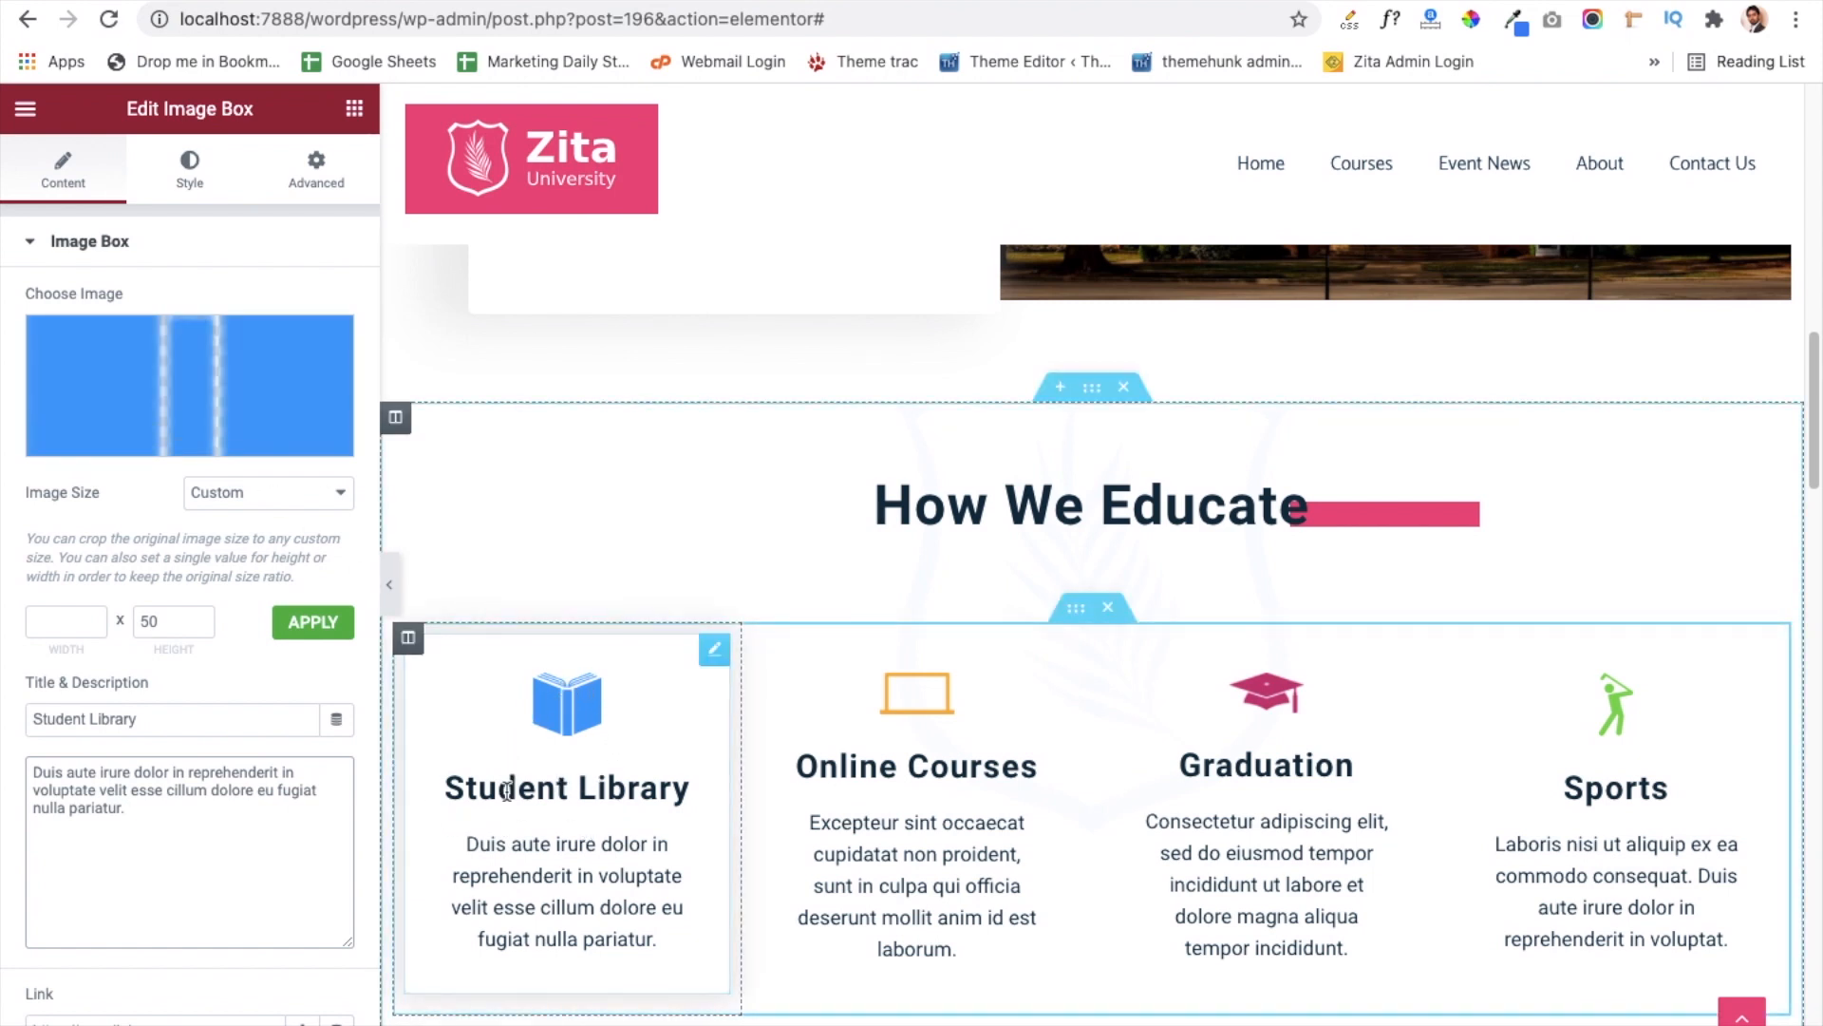
{"action": "double_click", "coordinate": [53, 721]}
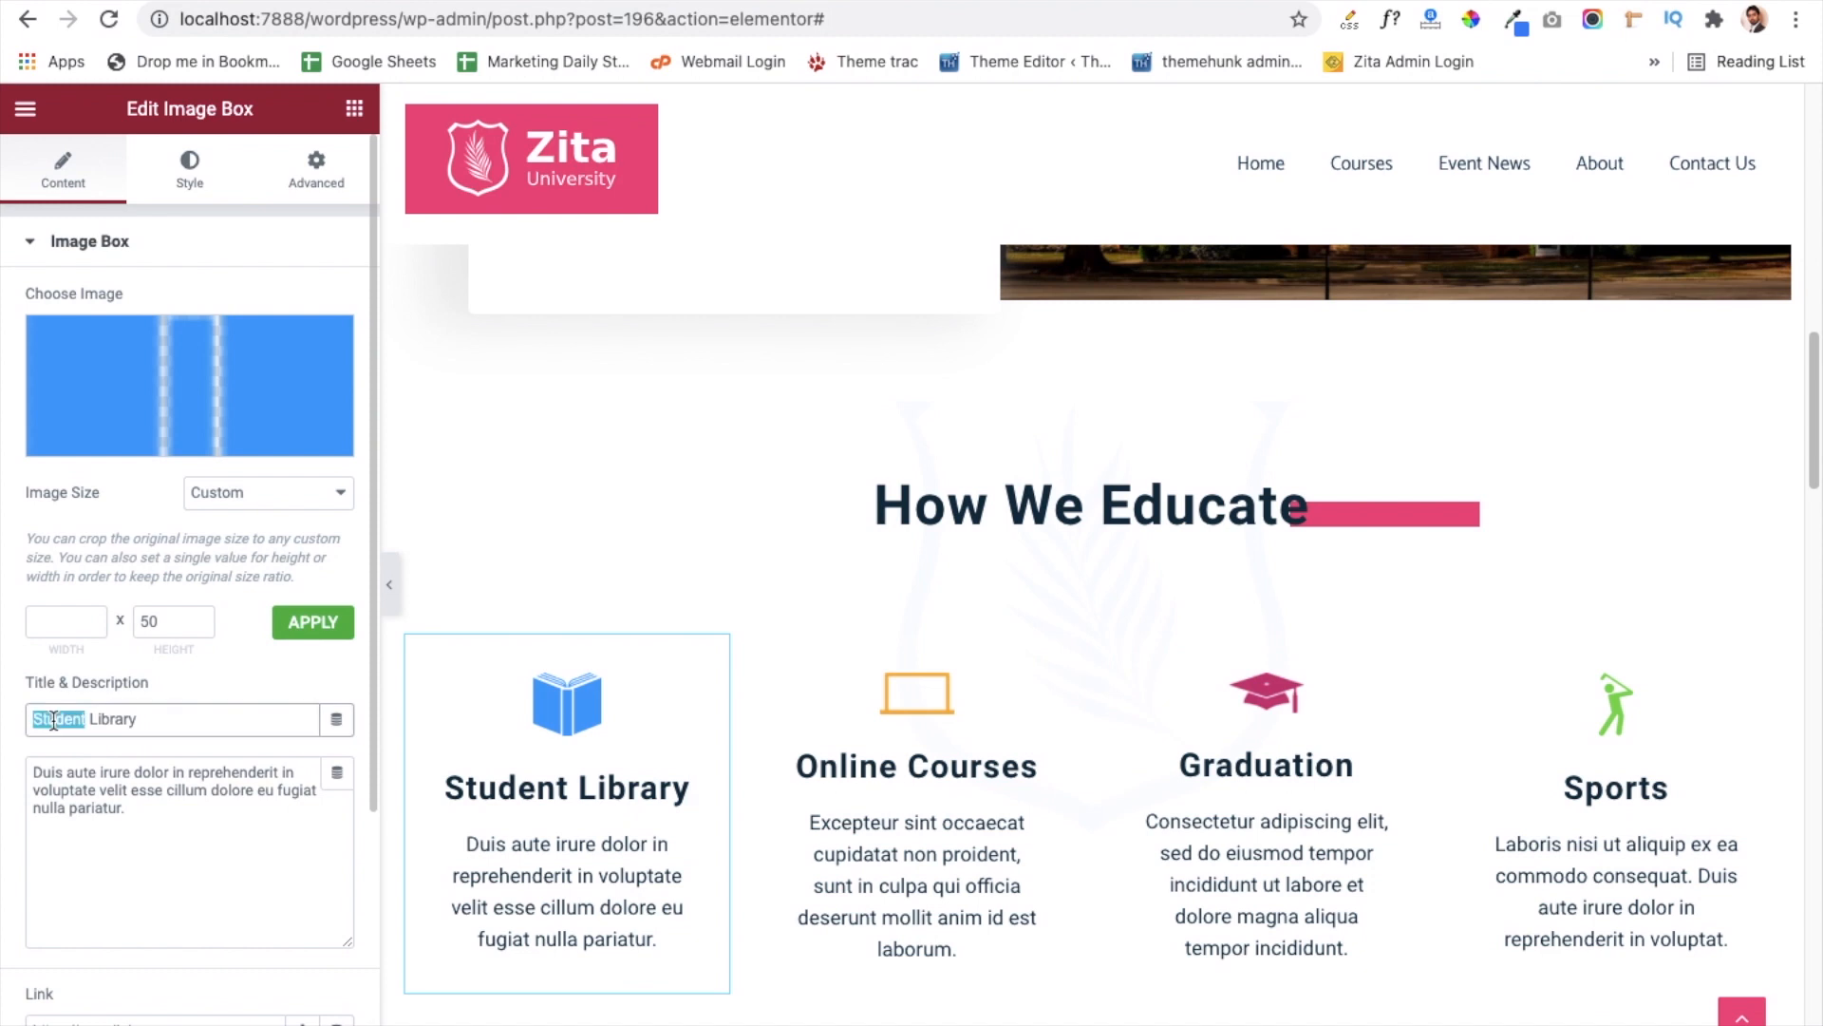
{"action": "left_click", "coordinate": [102, 850]}
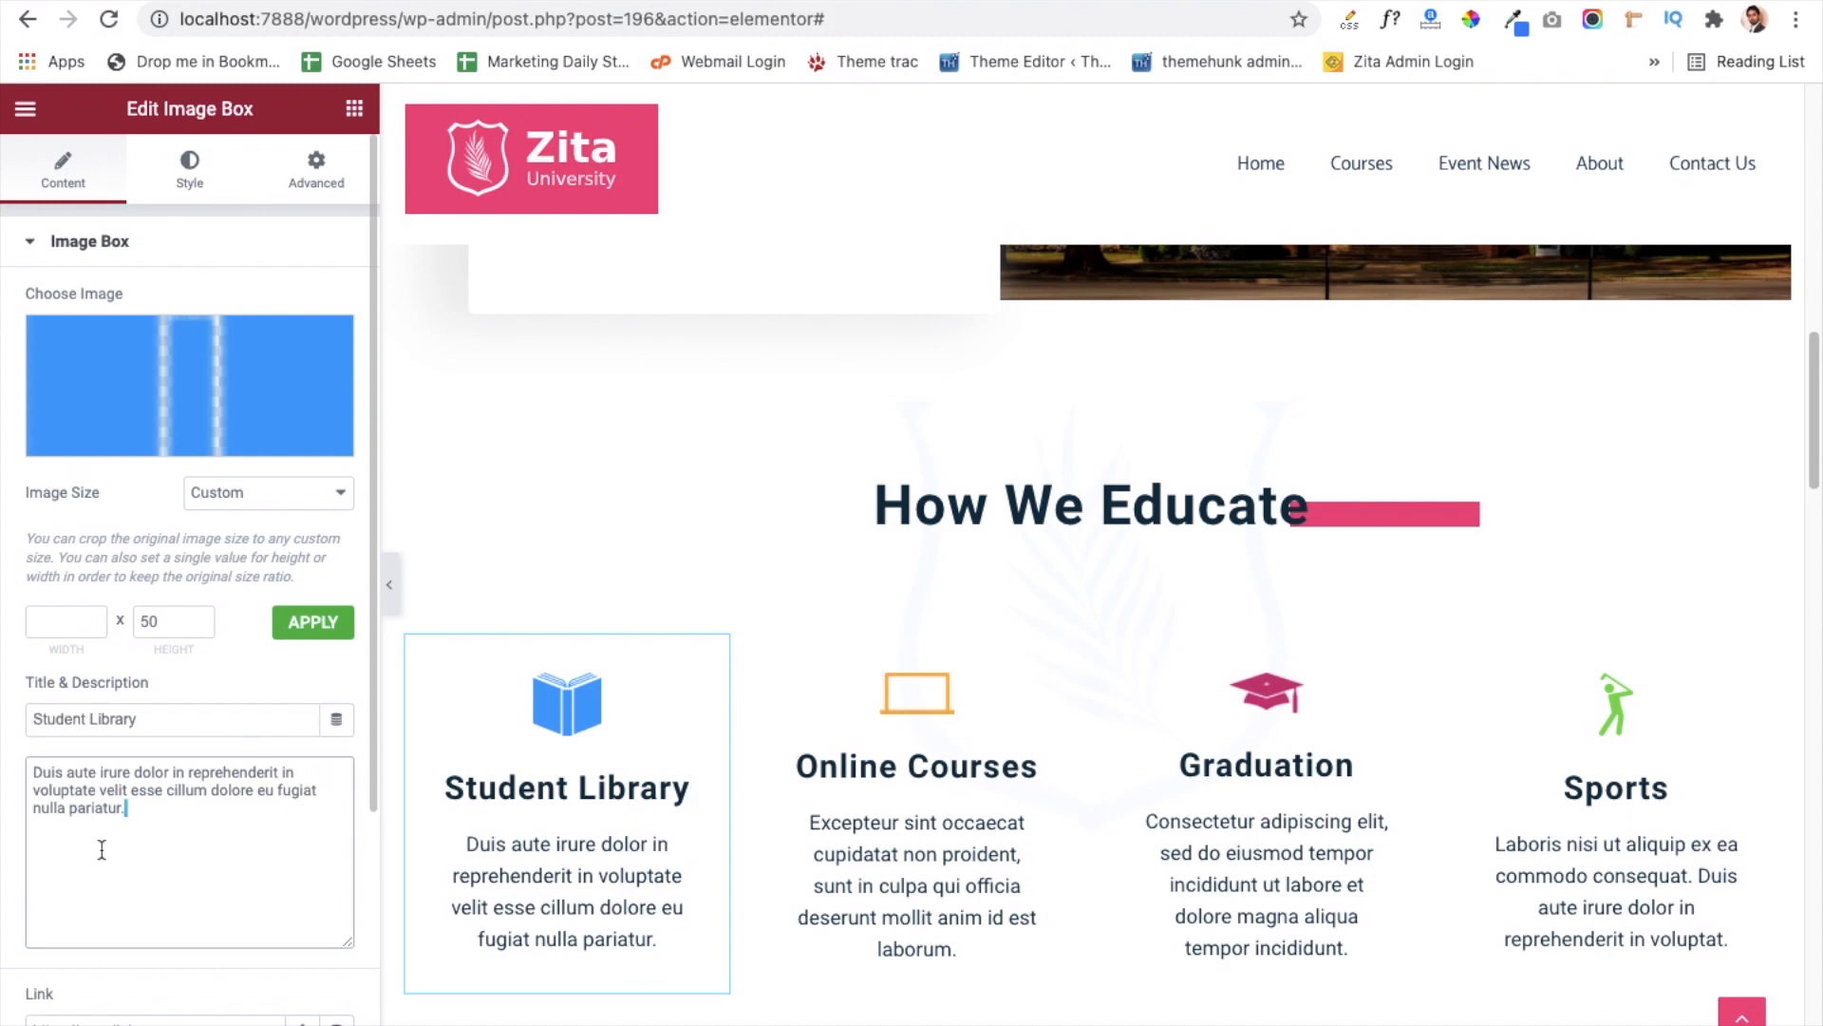
Step: Review the Student Library image box's style settings and its advanced margin, padding and other options
{"action": "left_click", "coordinate": [193, 182]}
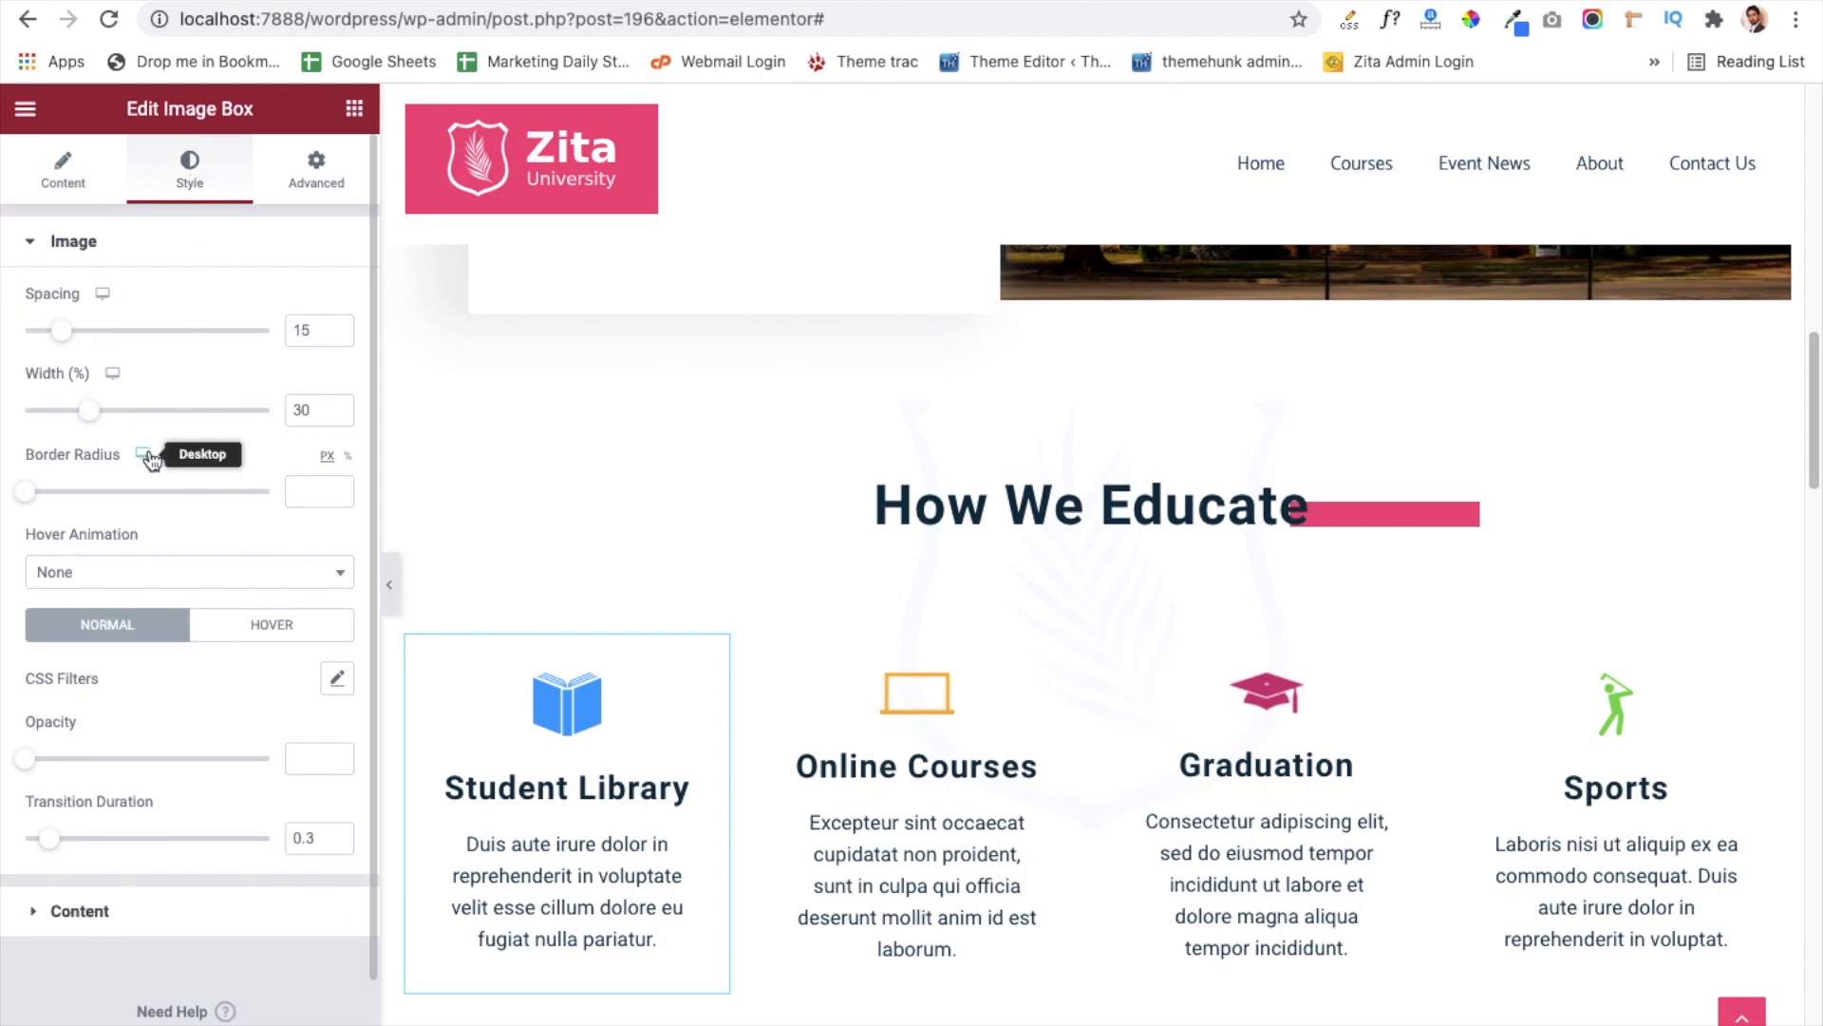
{"action": "left_click", "coordinate": [314, 180]}
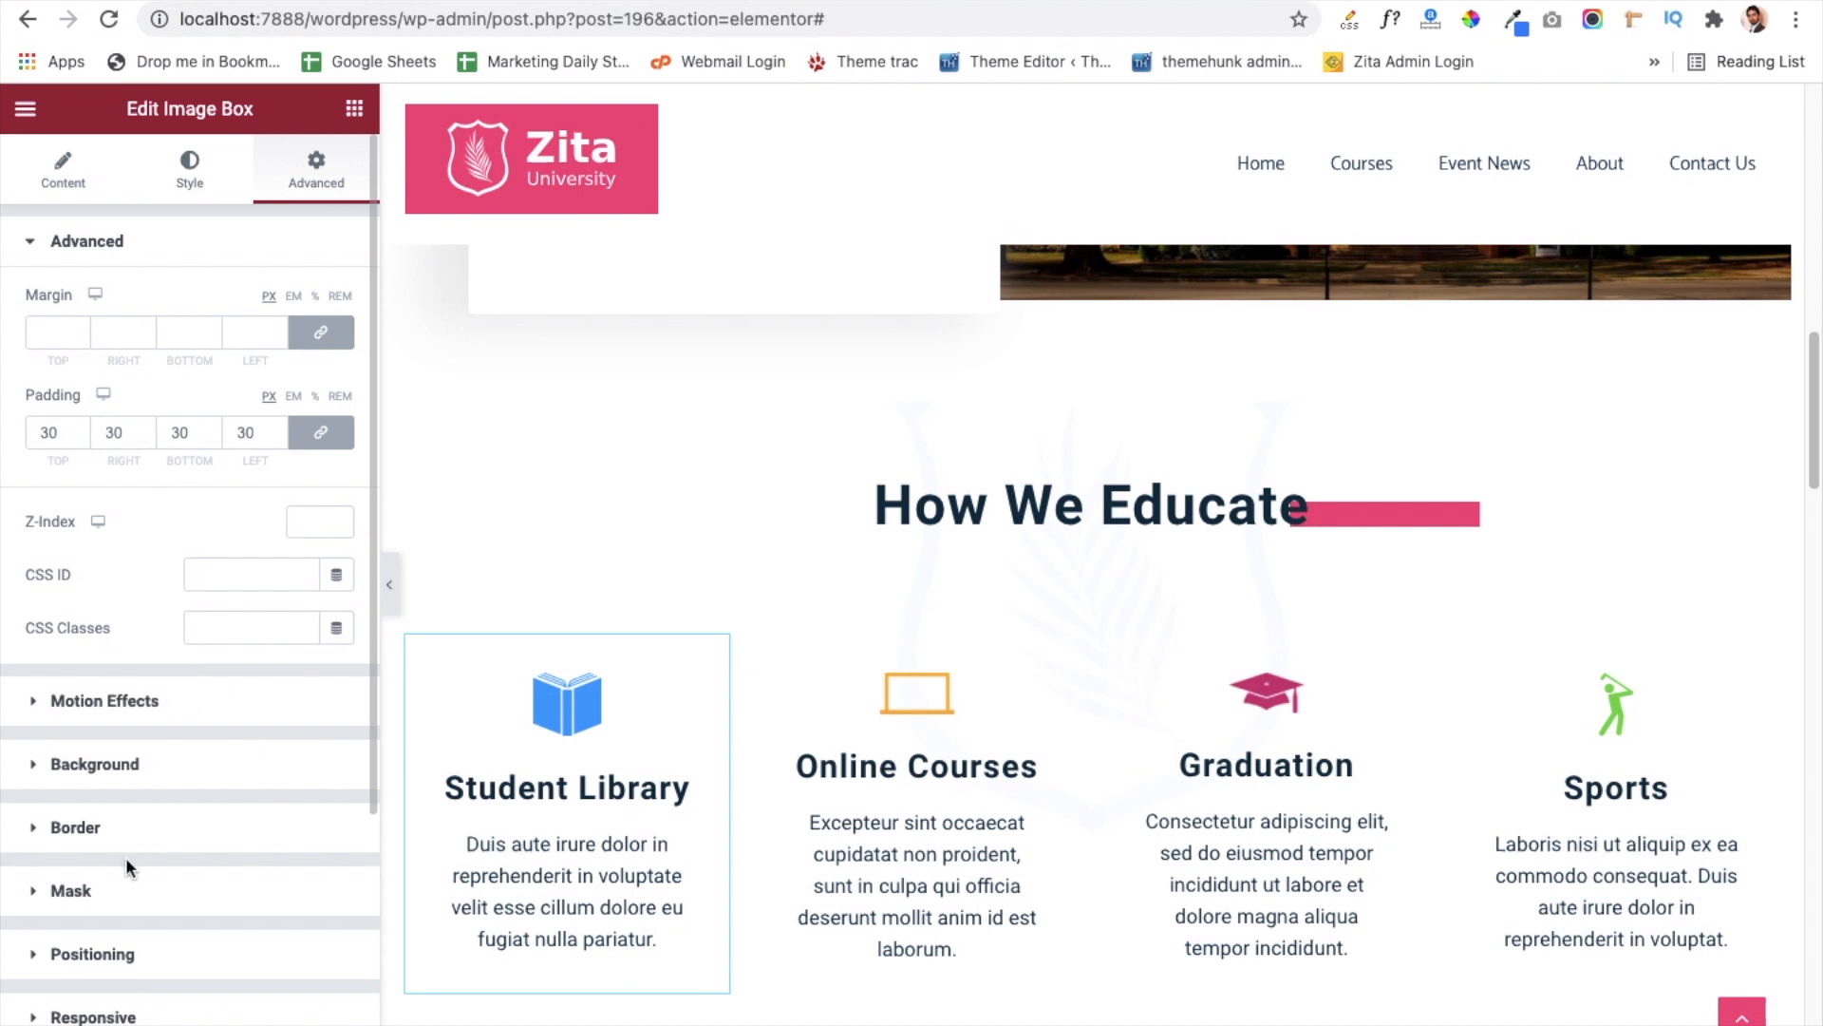
{"action": "scroll", "coordinate": [126, 860], "scroll_direction": "down", "scroll_amount": 3}
{"action": "scroll", "coordinate": [128, 866], "scroll_direction": "up", "scroll_amount": 3}
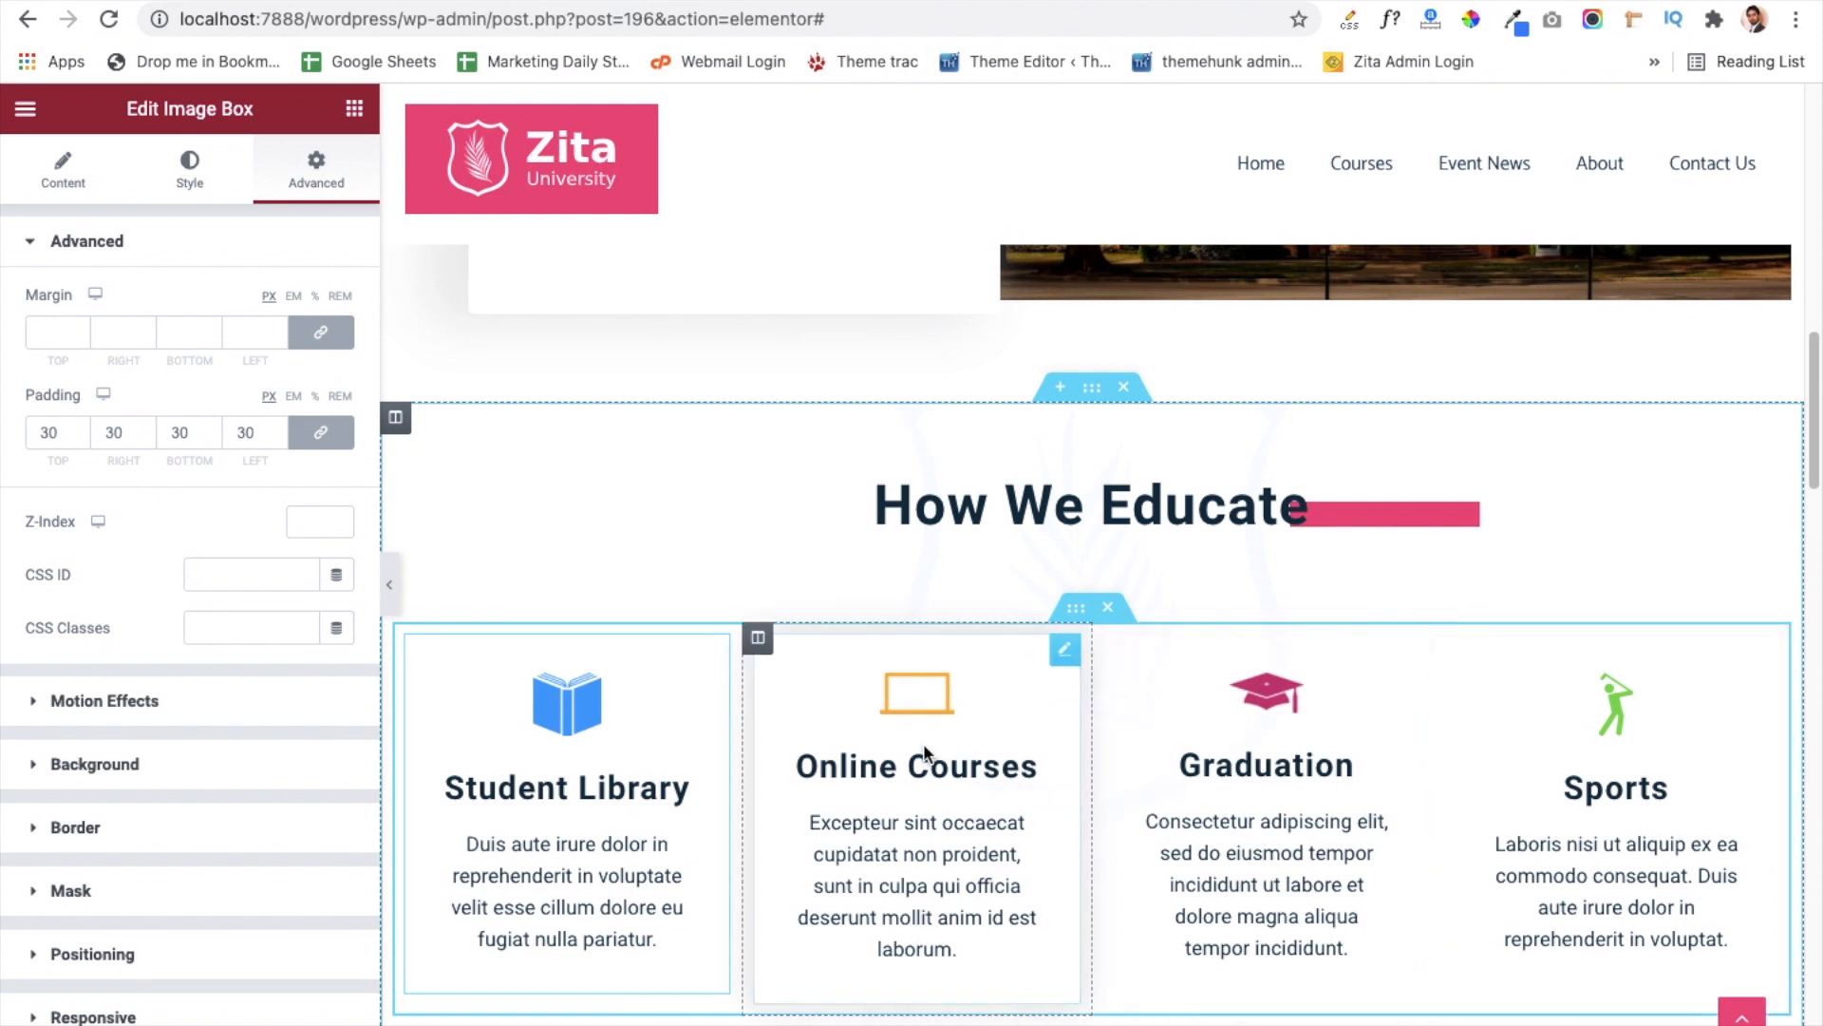
Step: Open the Admissions Open banner's heading, description text and KNOW MORE button for editing
{"action": "scroll", "coordinate": [925, 751], "scroll_direction": "down", "scroll_amount": 5}
{"action": "scroll", "coordinate": [923, 743], "scroll_direction": "down", "scroll_amount": 1}
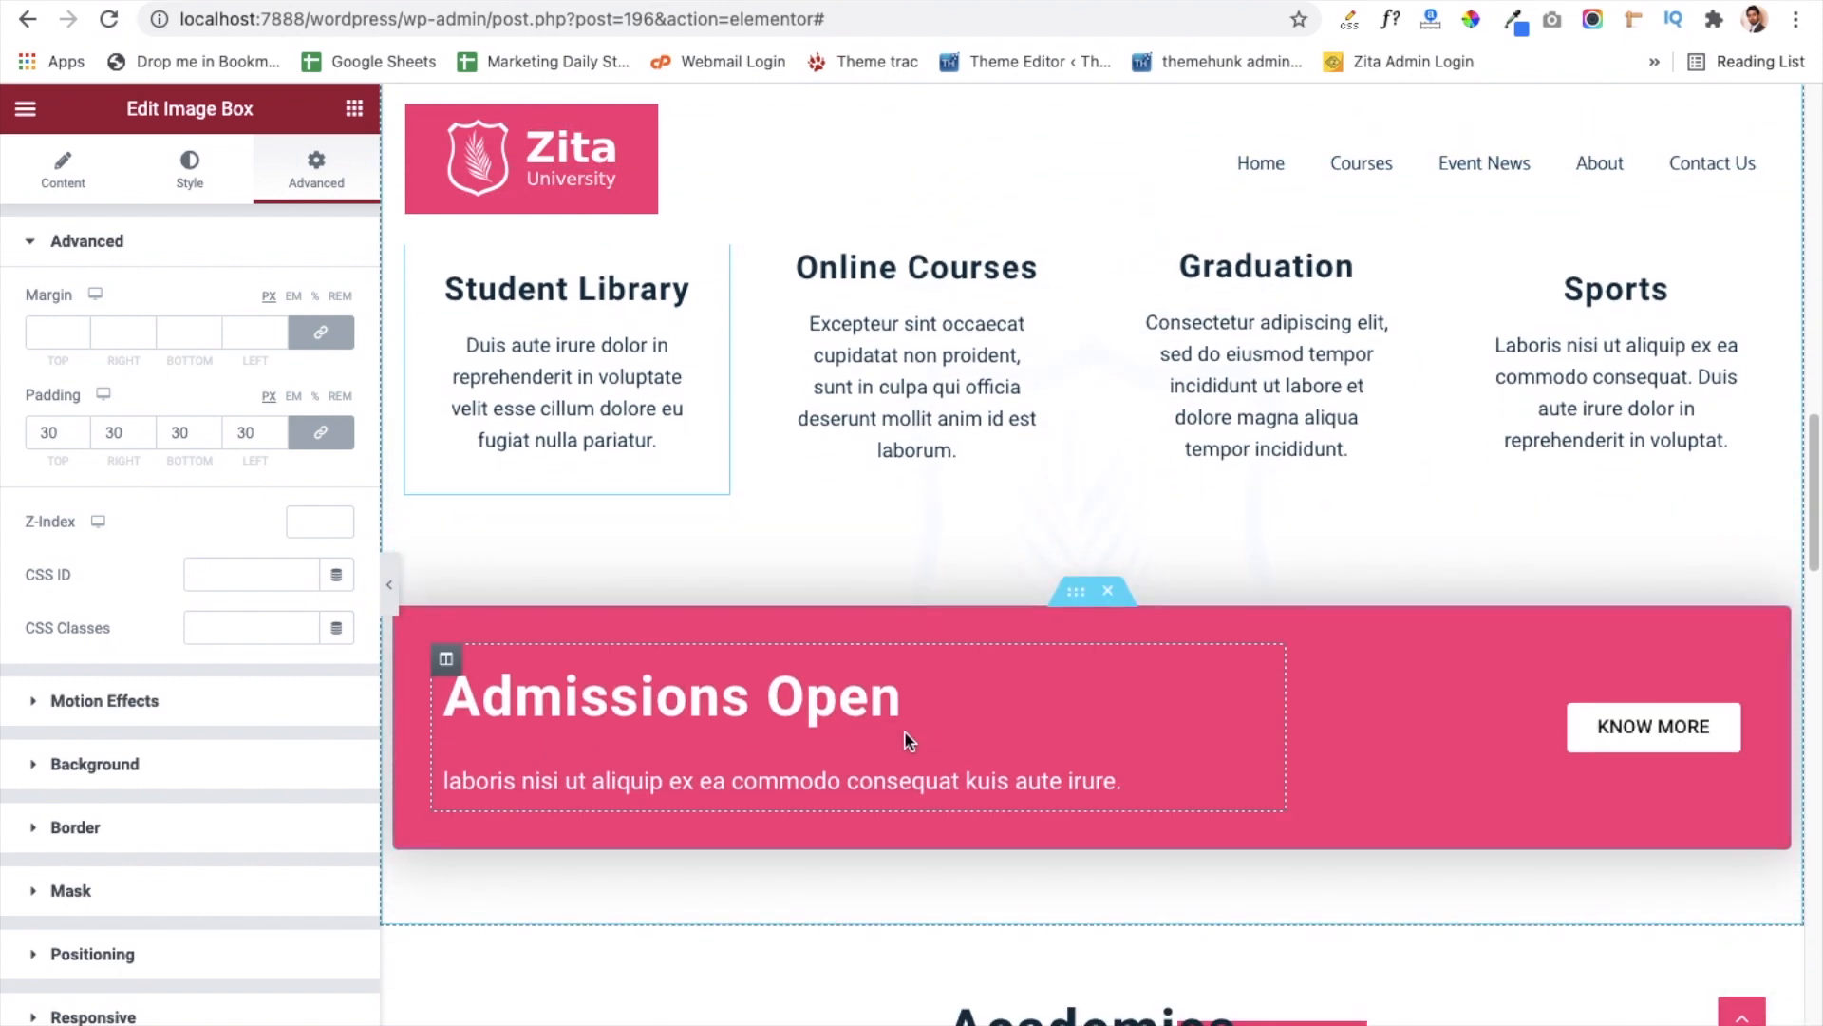
{"action": "left_click", "coordinate": [841, 714]}
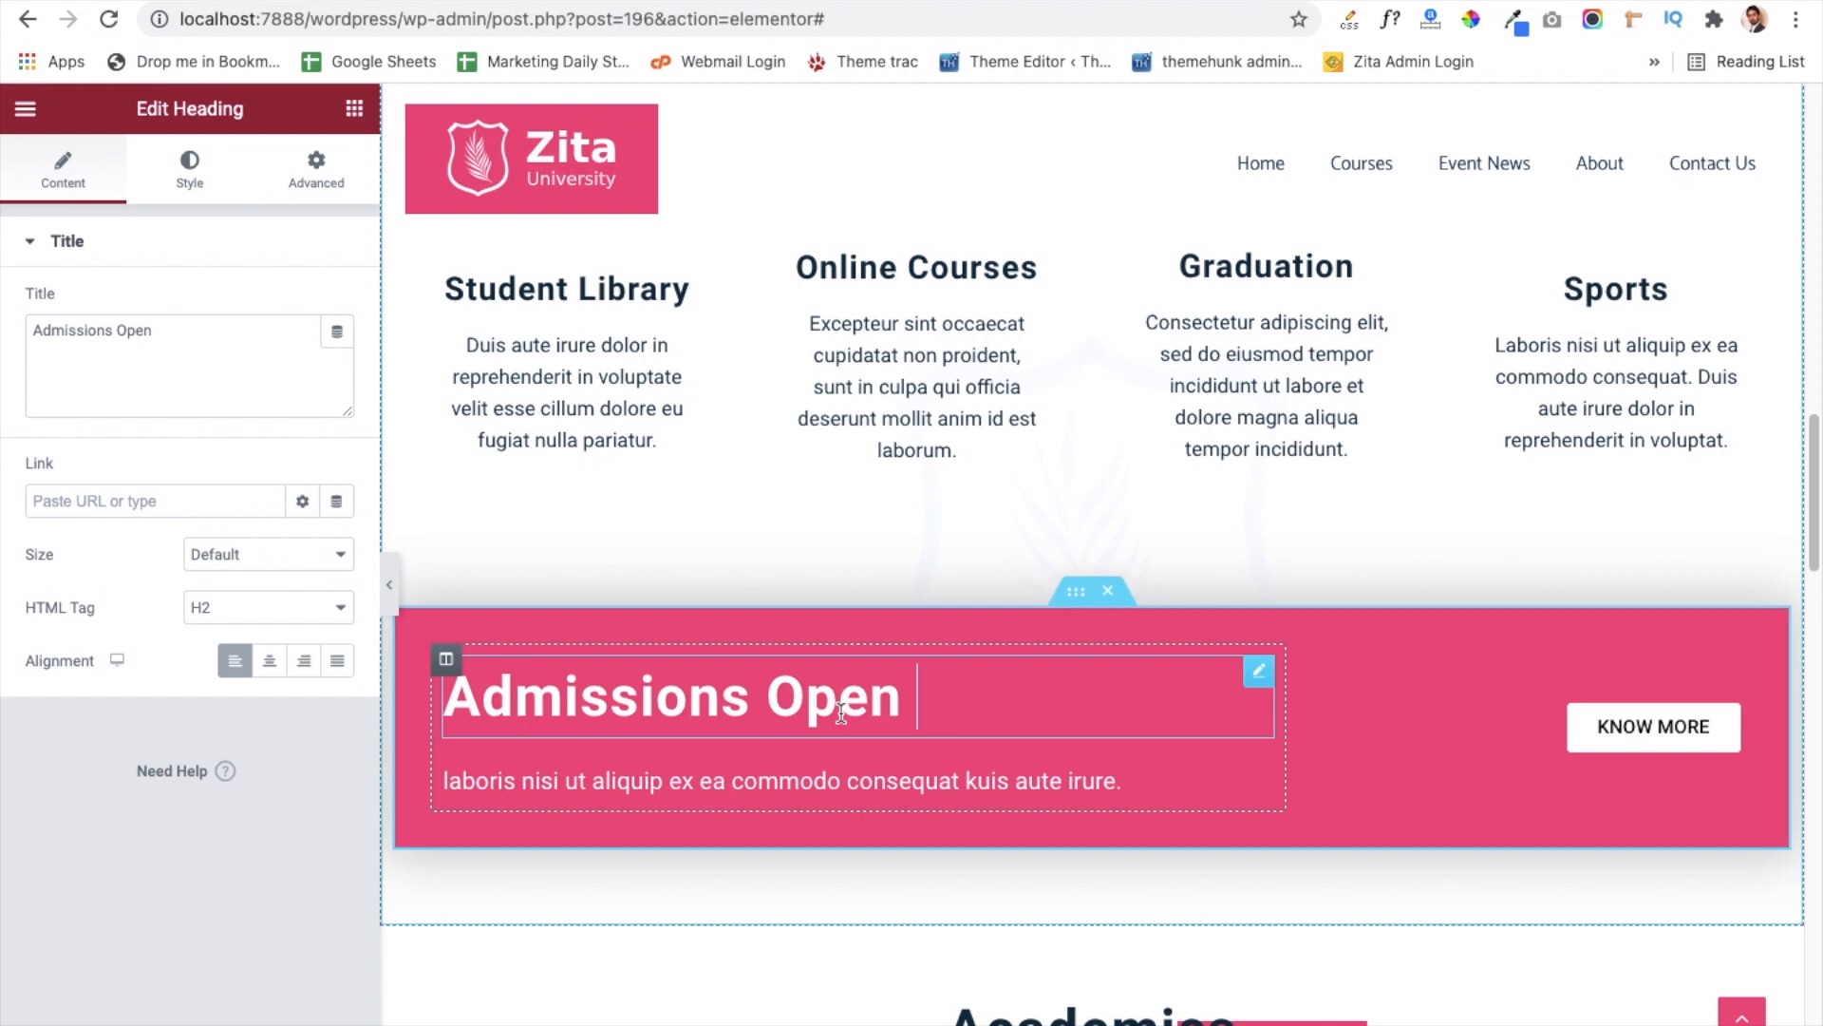
{"action": "double_click", "coordinate": [632, 708]}
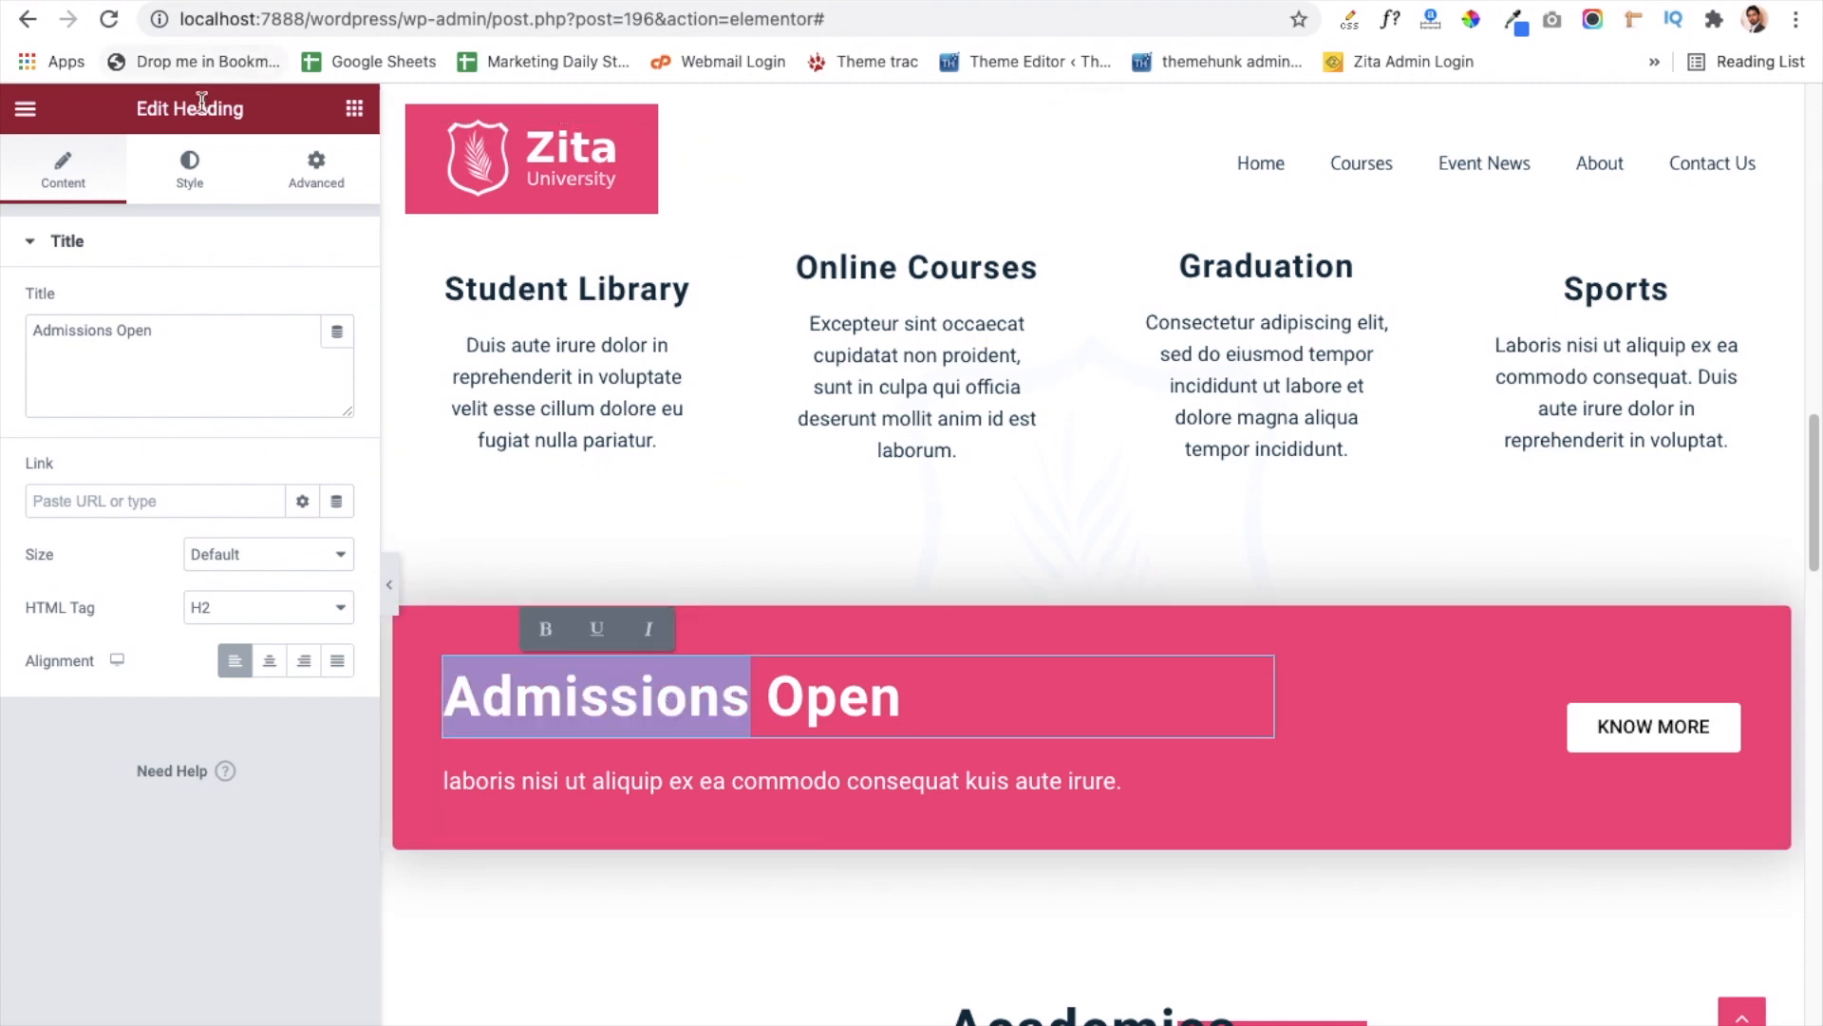
{"action": "left_click", "coordinate": [577, 784]}
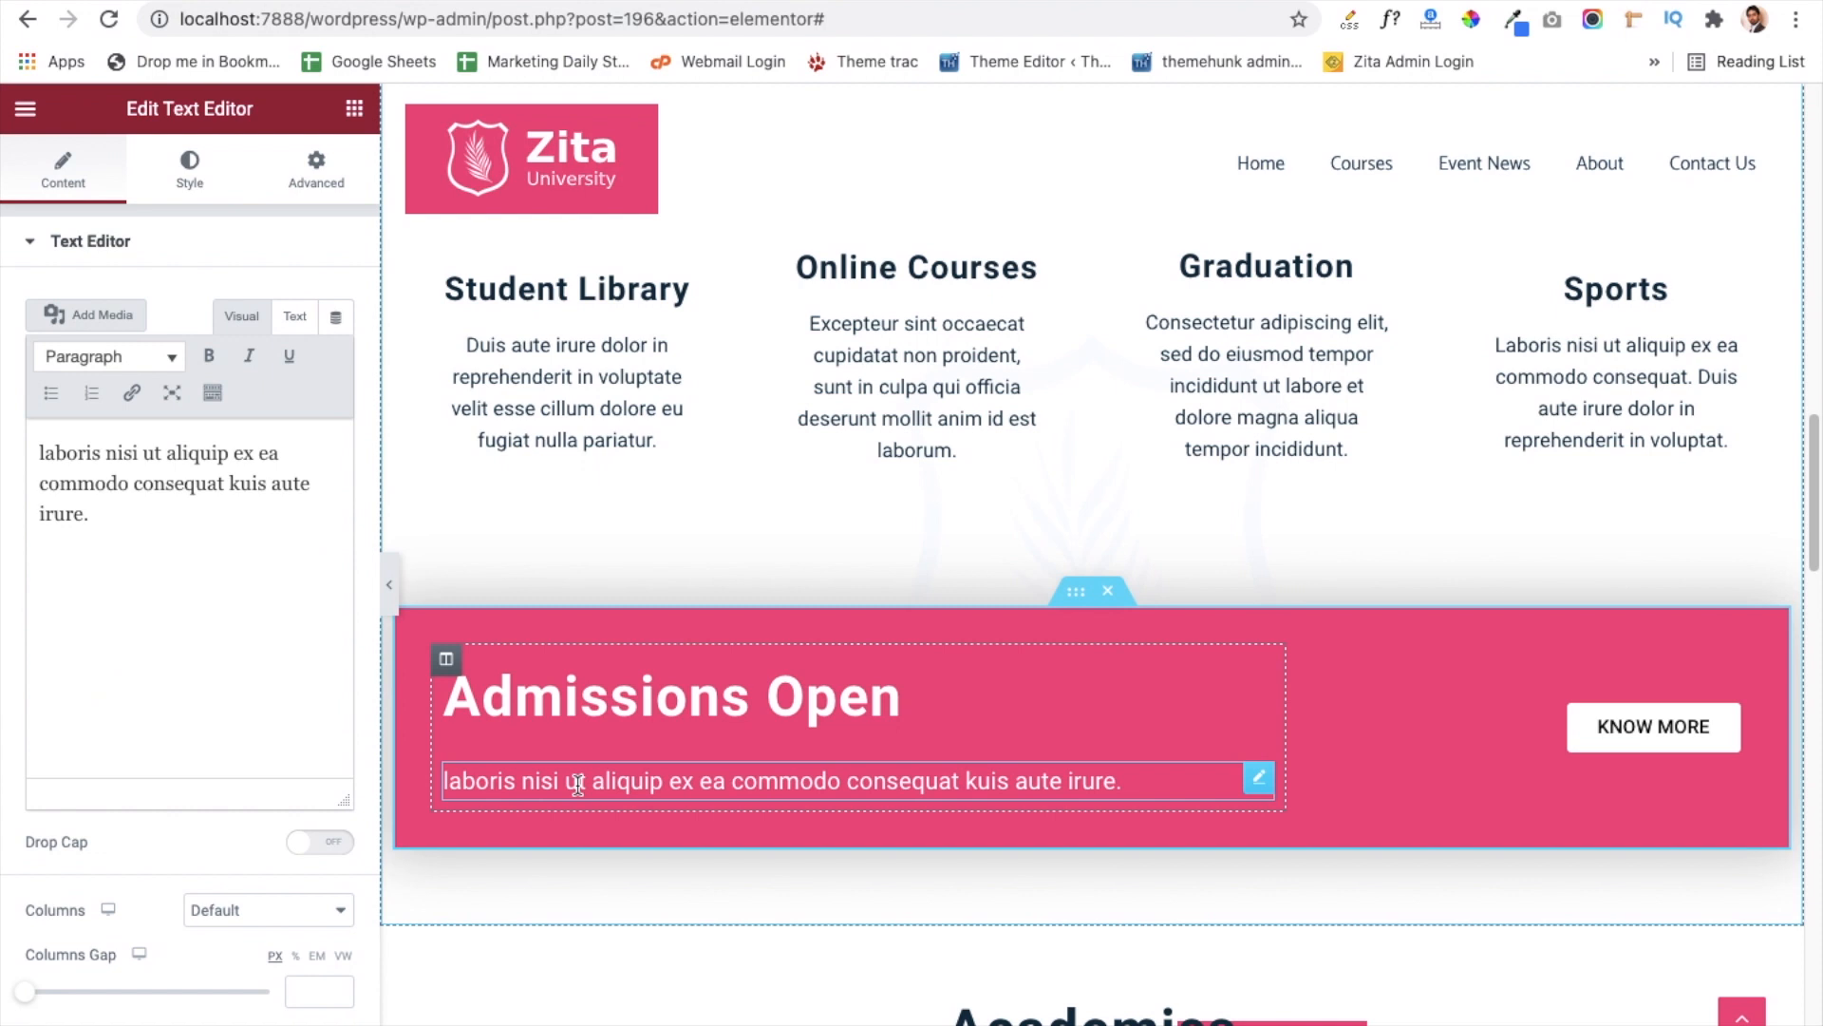
{"action": "left_click", "coordinate": [1545, 733]}
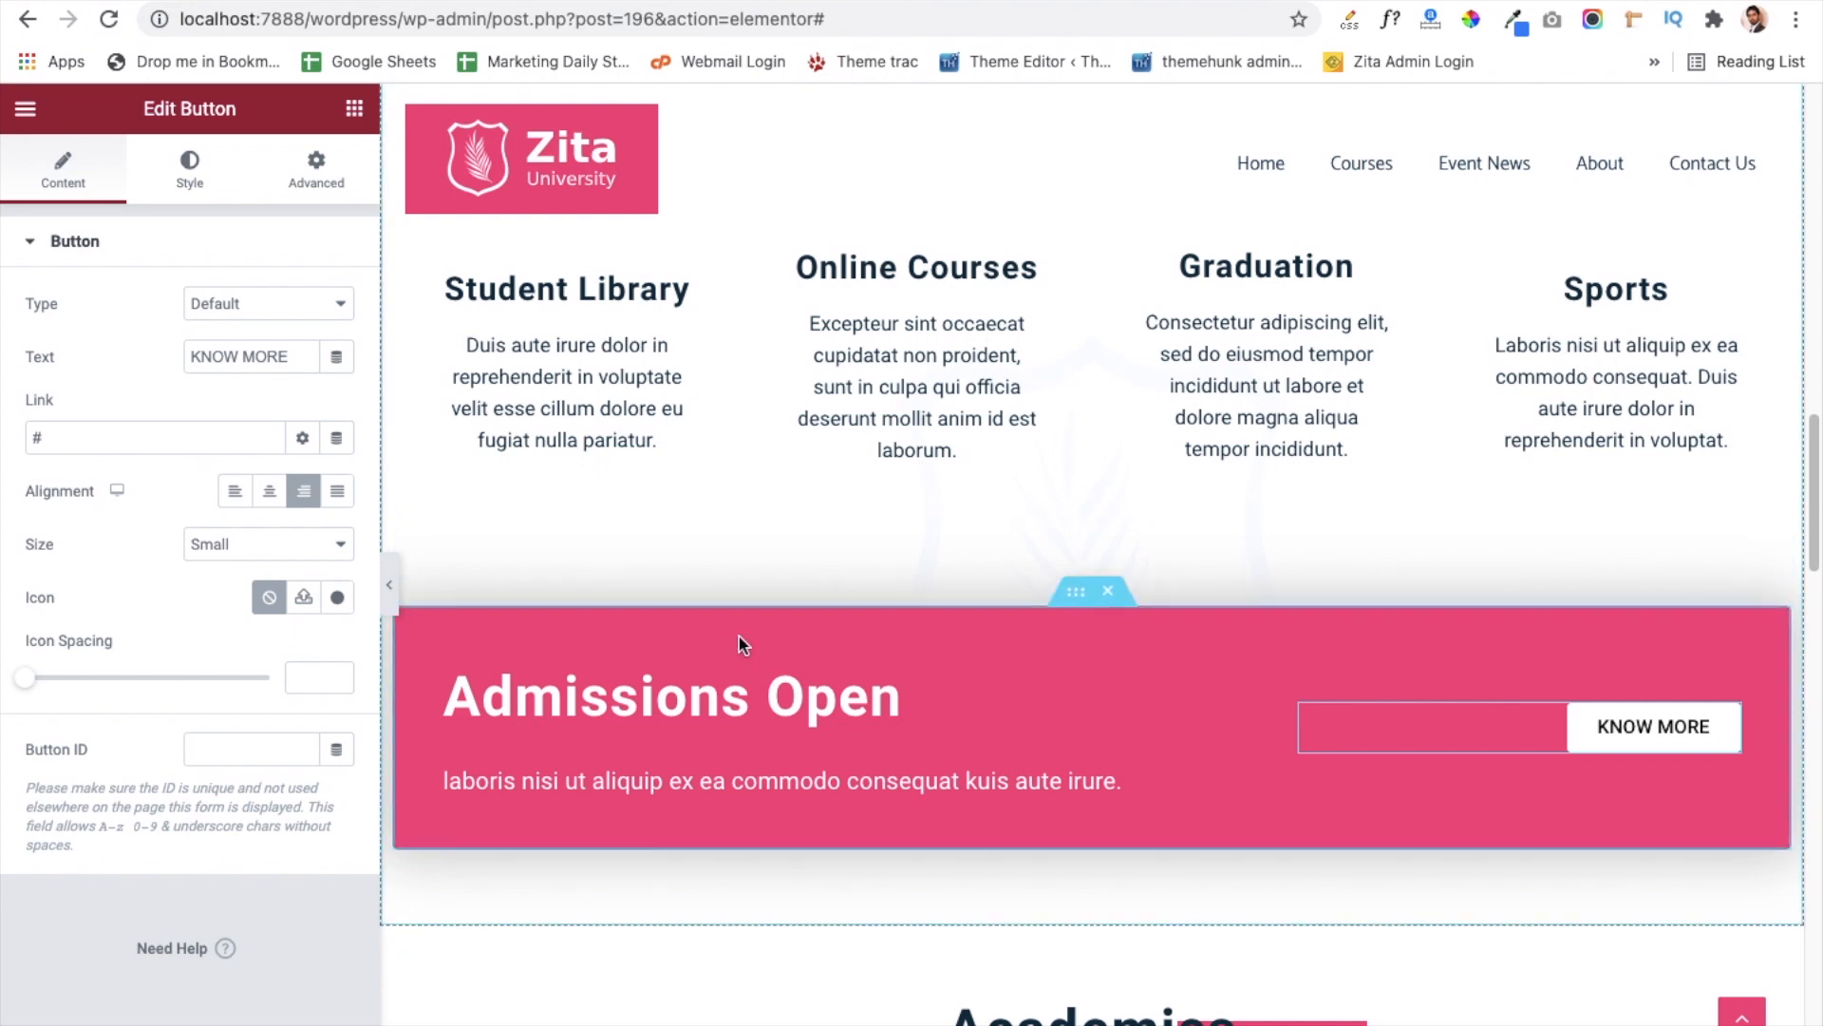
Step: Open the Under Graduate Education image box in the Academics section and examine its image, title, description and link settings
{"action": "scroll", "coordinate": [739, 636], "scroll_direction": "down", "scroll_amount": 3}
{"action": "scroll", "coordinate": [738, 634], "scroll_direction": "down", "scroll_amount": 1}
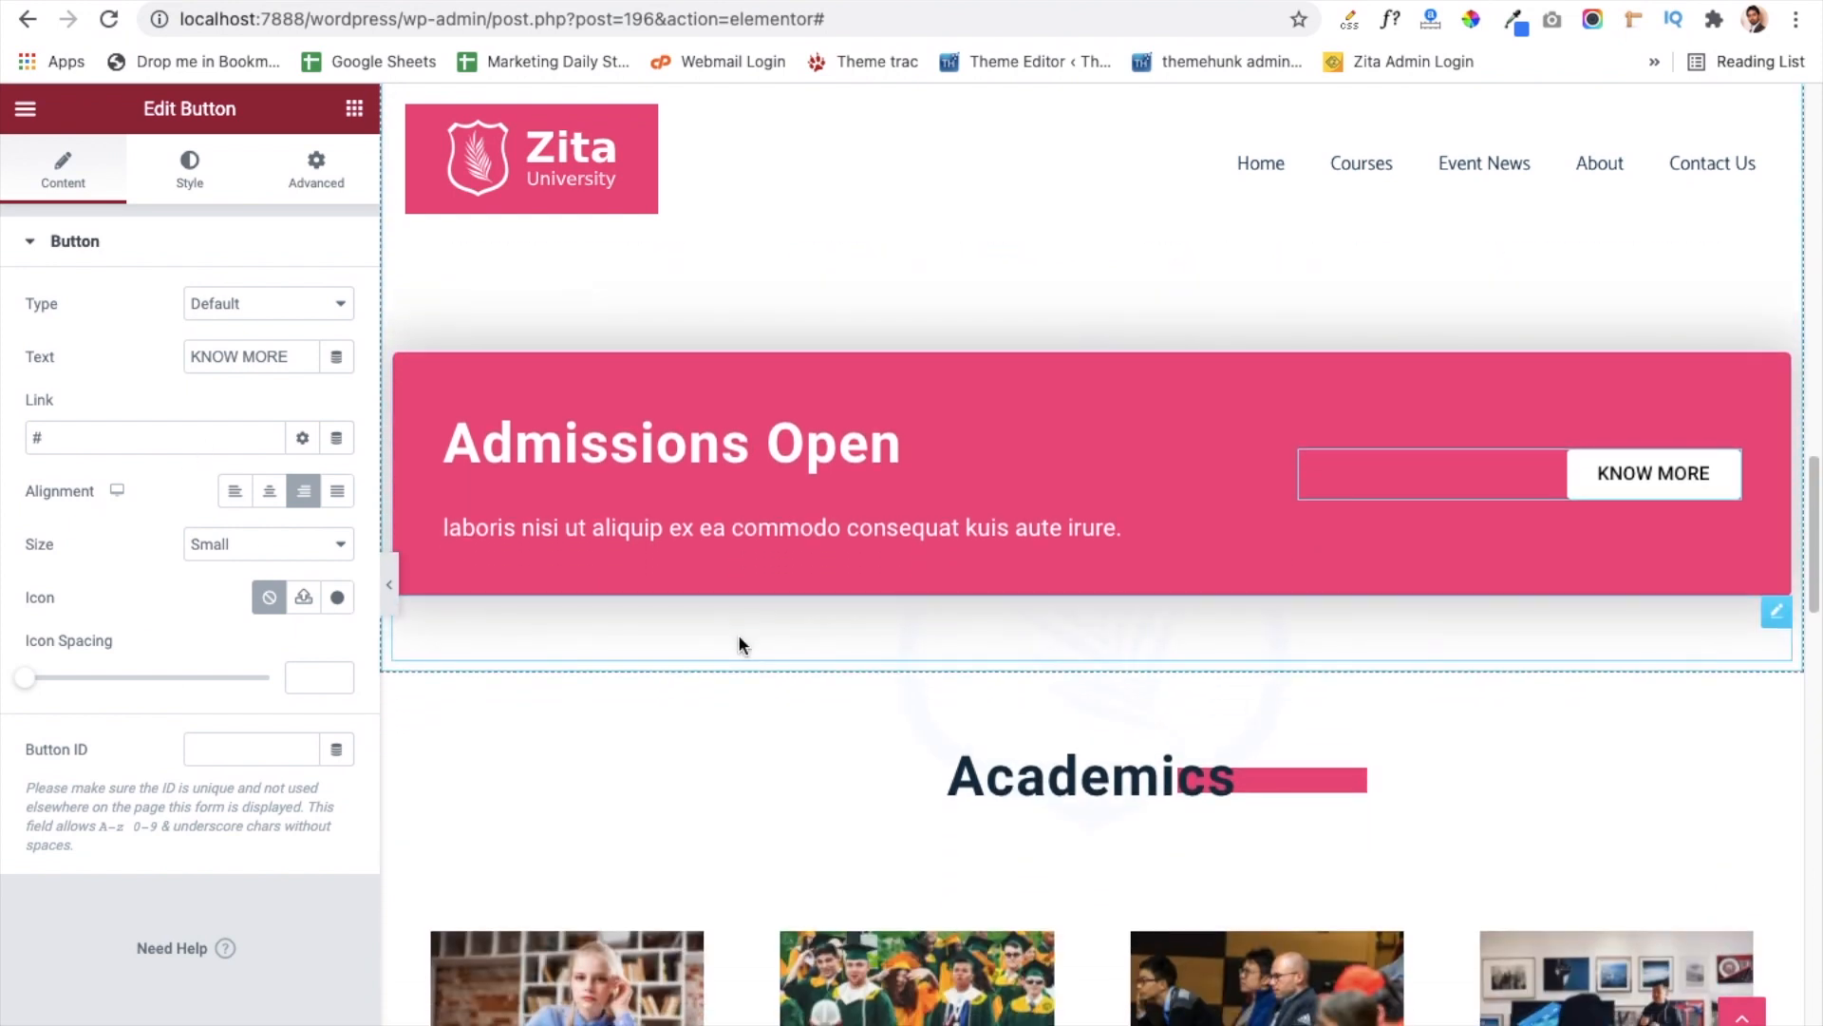
{"action": "scroll", "coordinate": [738, 635], "scroll_direction": "down", "scroll_amount": 4}
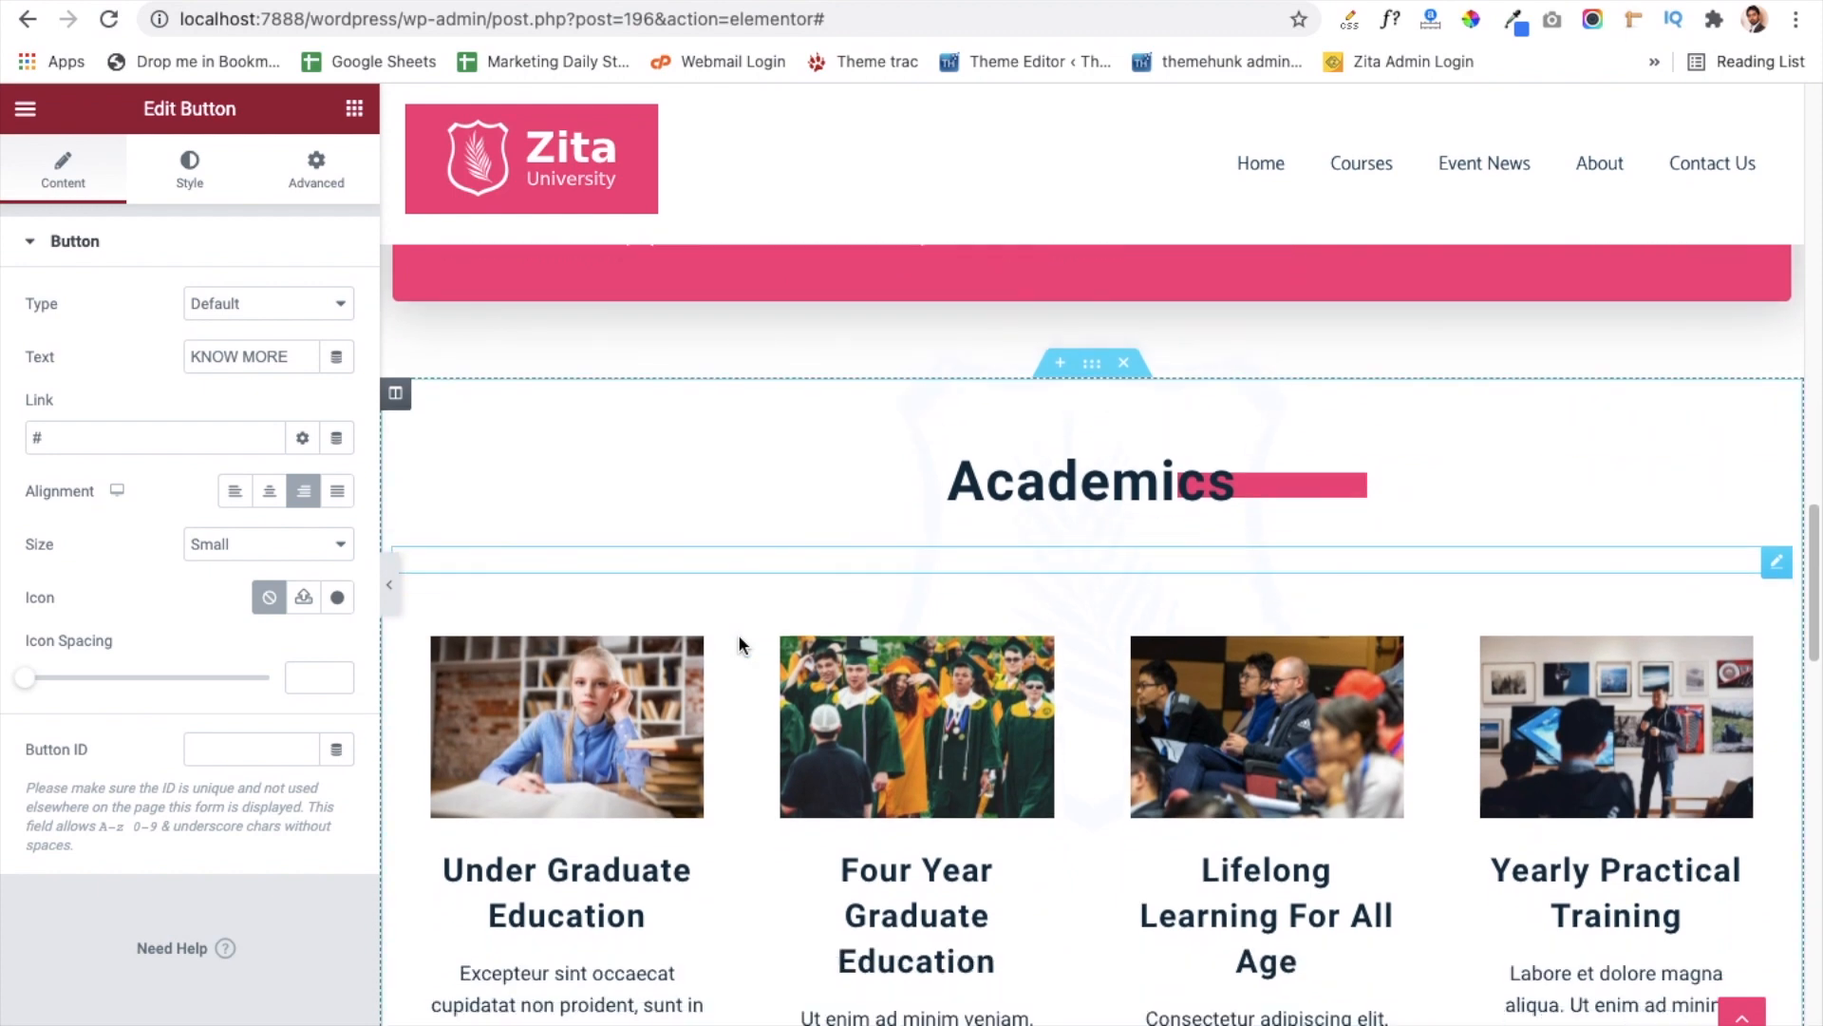
{"action": "left_click", "coordinate": [626, 724]}
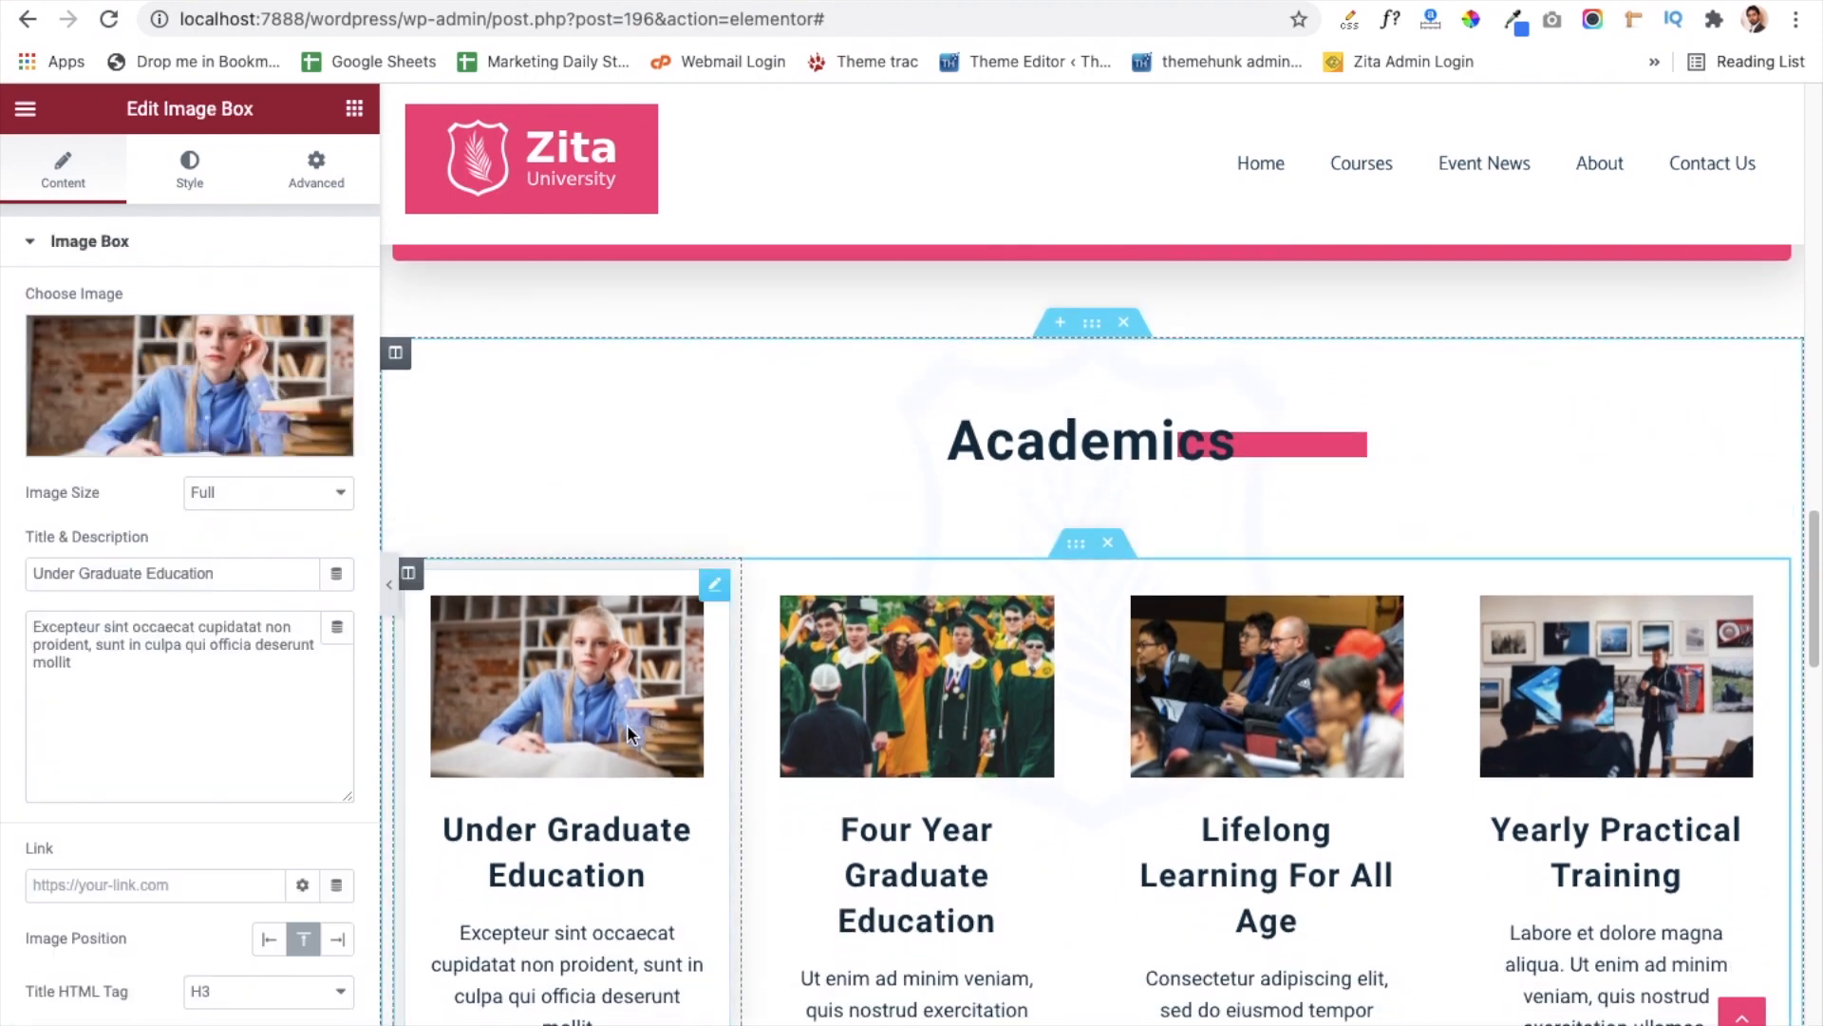
{"action": "scroll", "coordinate": [567, 818], "scroll_direction": "down", "scroll_amount": 2}
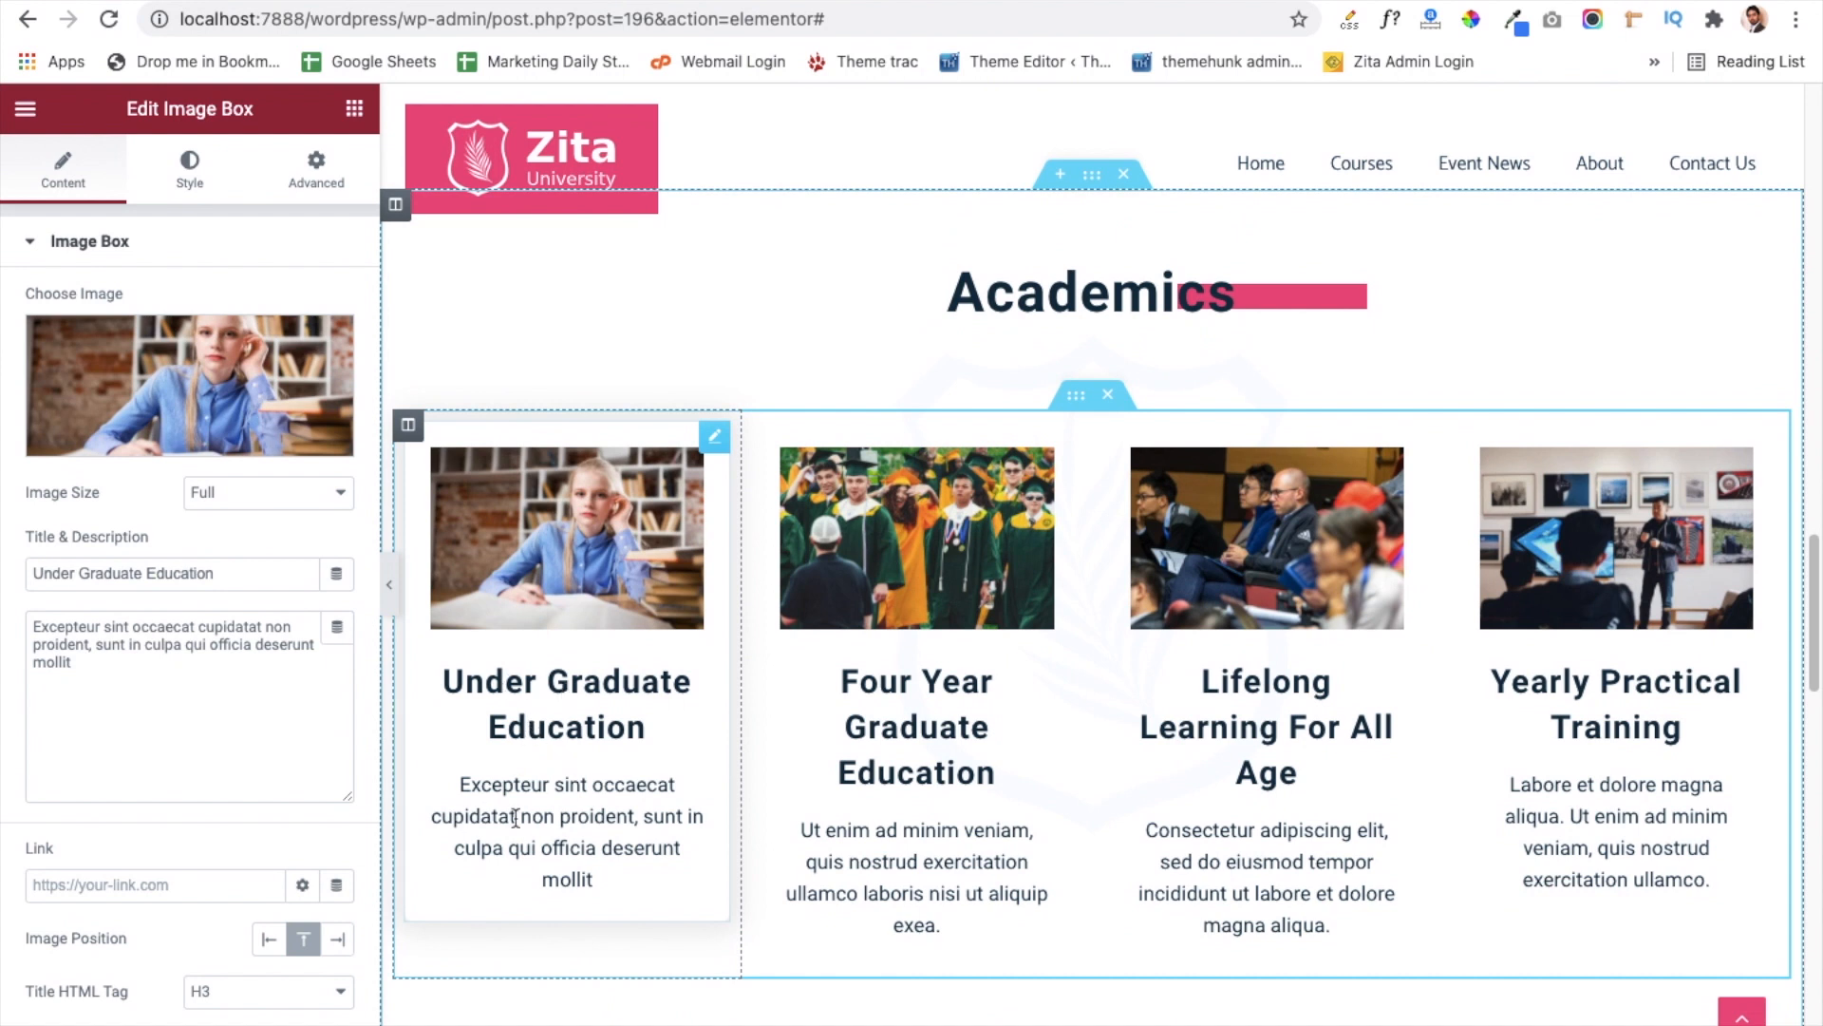
{"action": "left_click", "coordinate": [164, 691]}
{"action": "scroll", "coordinate": [210, 737], "scroll_direction": "down", "scroll_amount": 2}
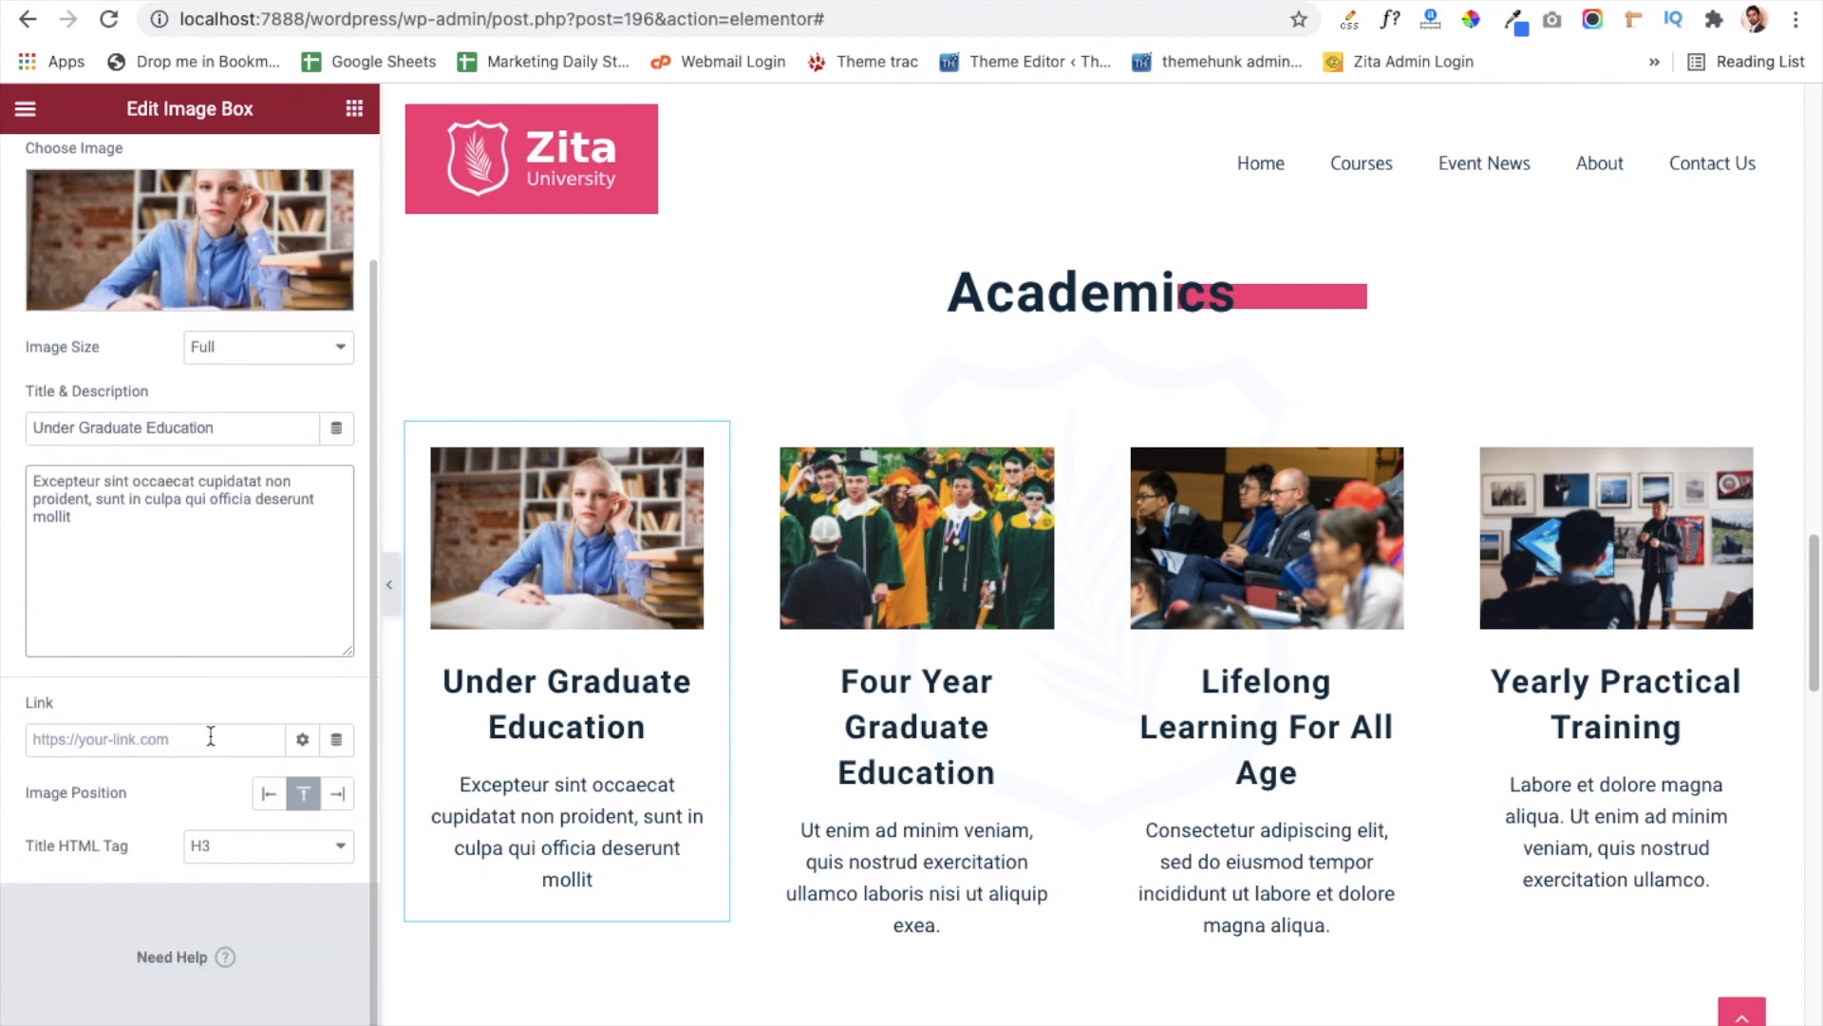
{"action": "left_click", "coordinate": [81, 745]}
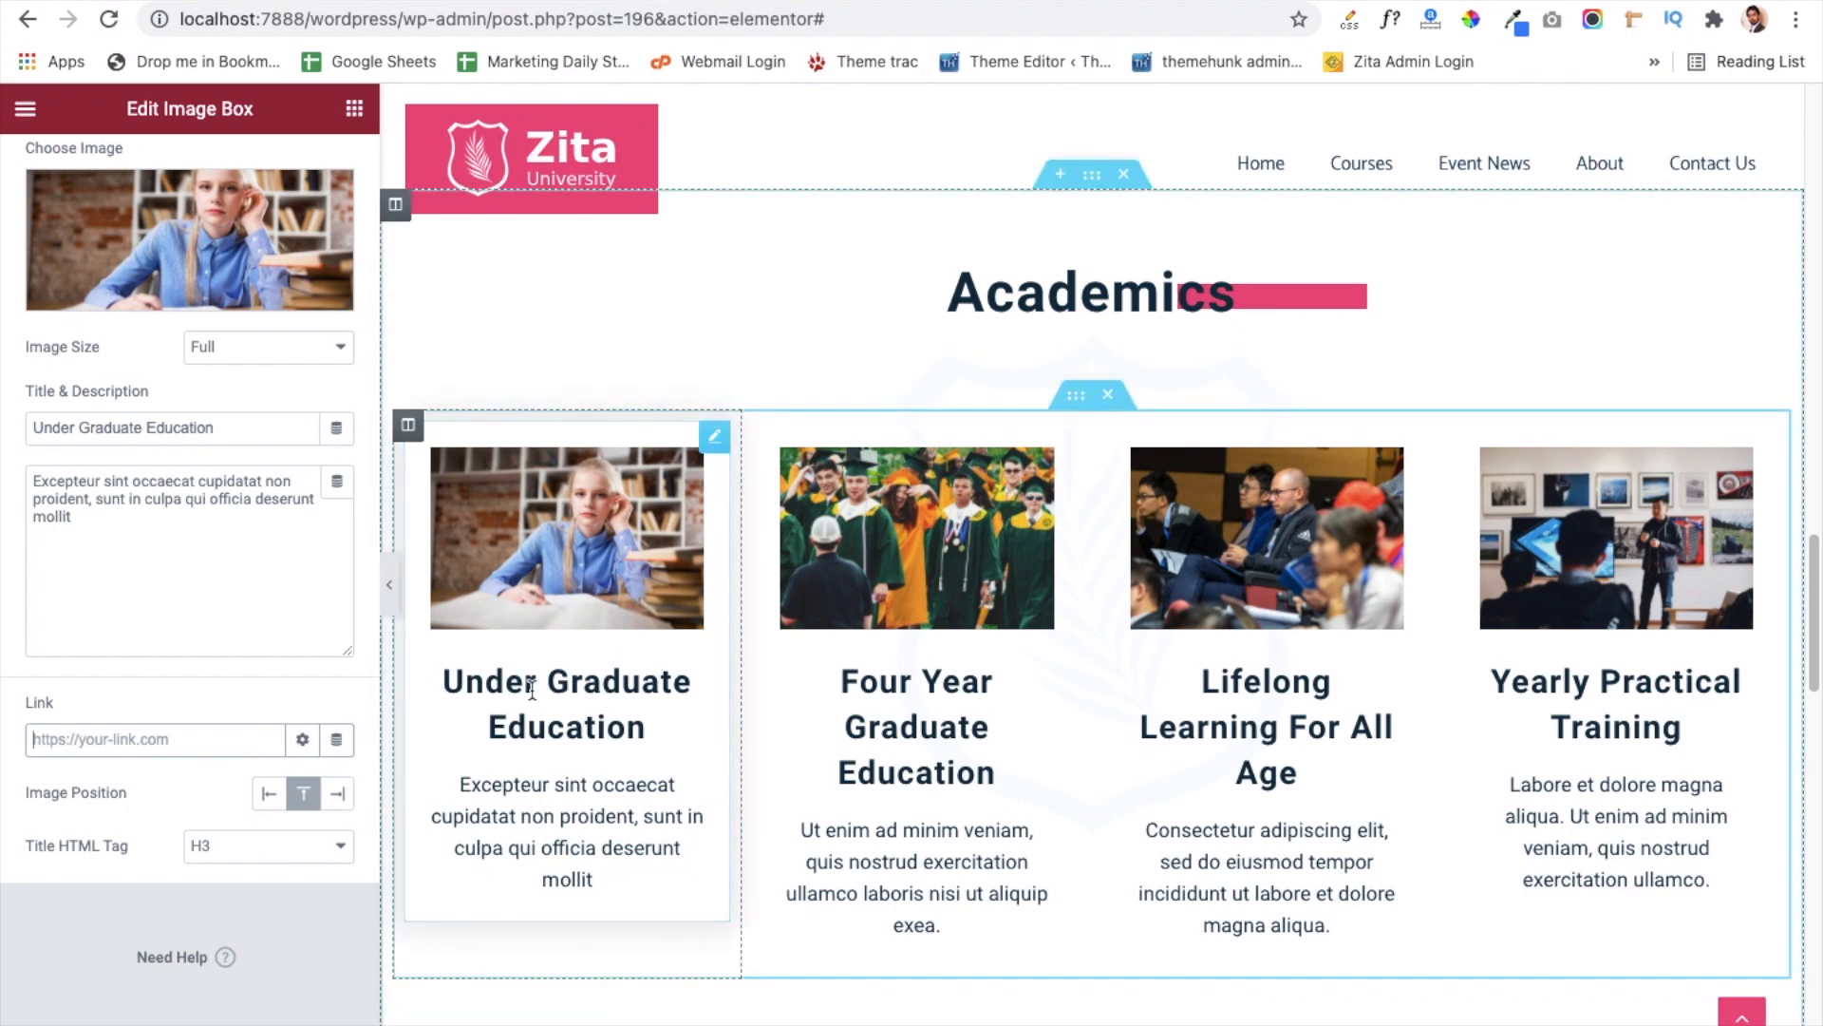
Step: Open the More Courses button and the Institutes counter in the University Infra section for editing
{"action": "scroll", "coordinate": [760, 726], "scroll_direction": "down", "scroll_amount": 4}
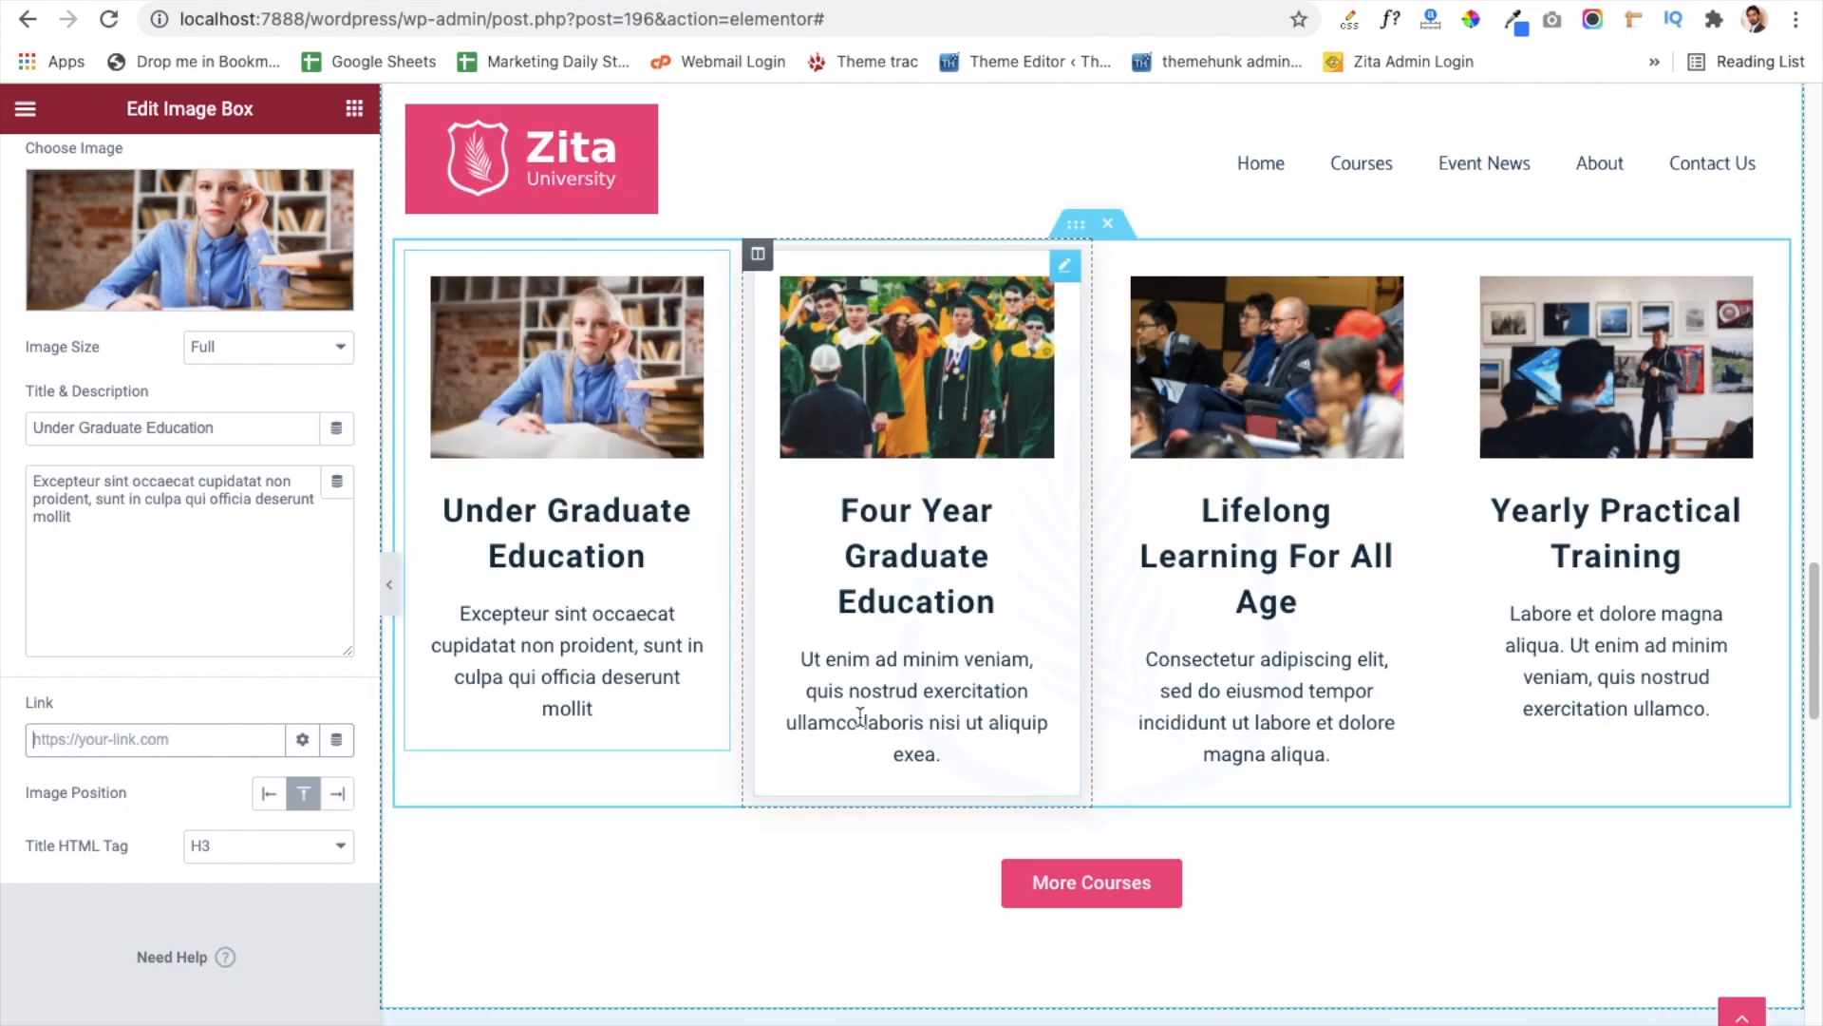
{"action": "left_click", "coordinate": [936, 723]}
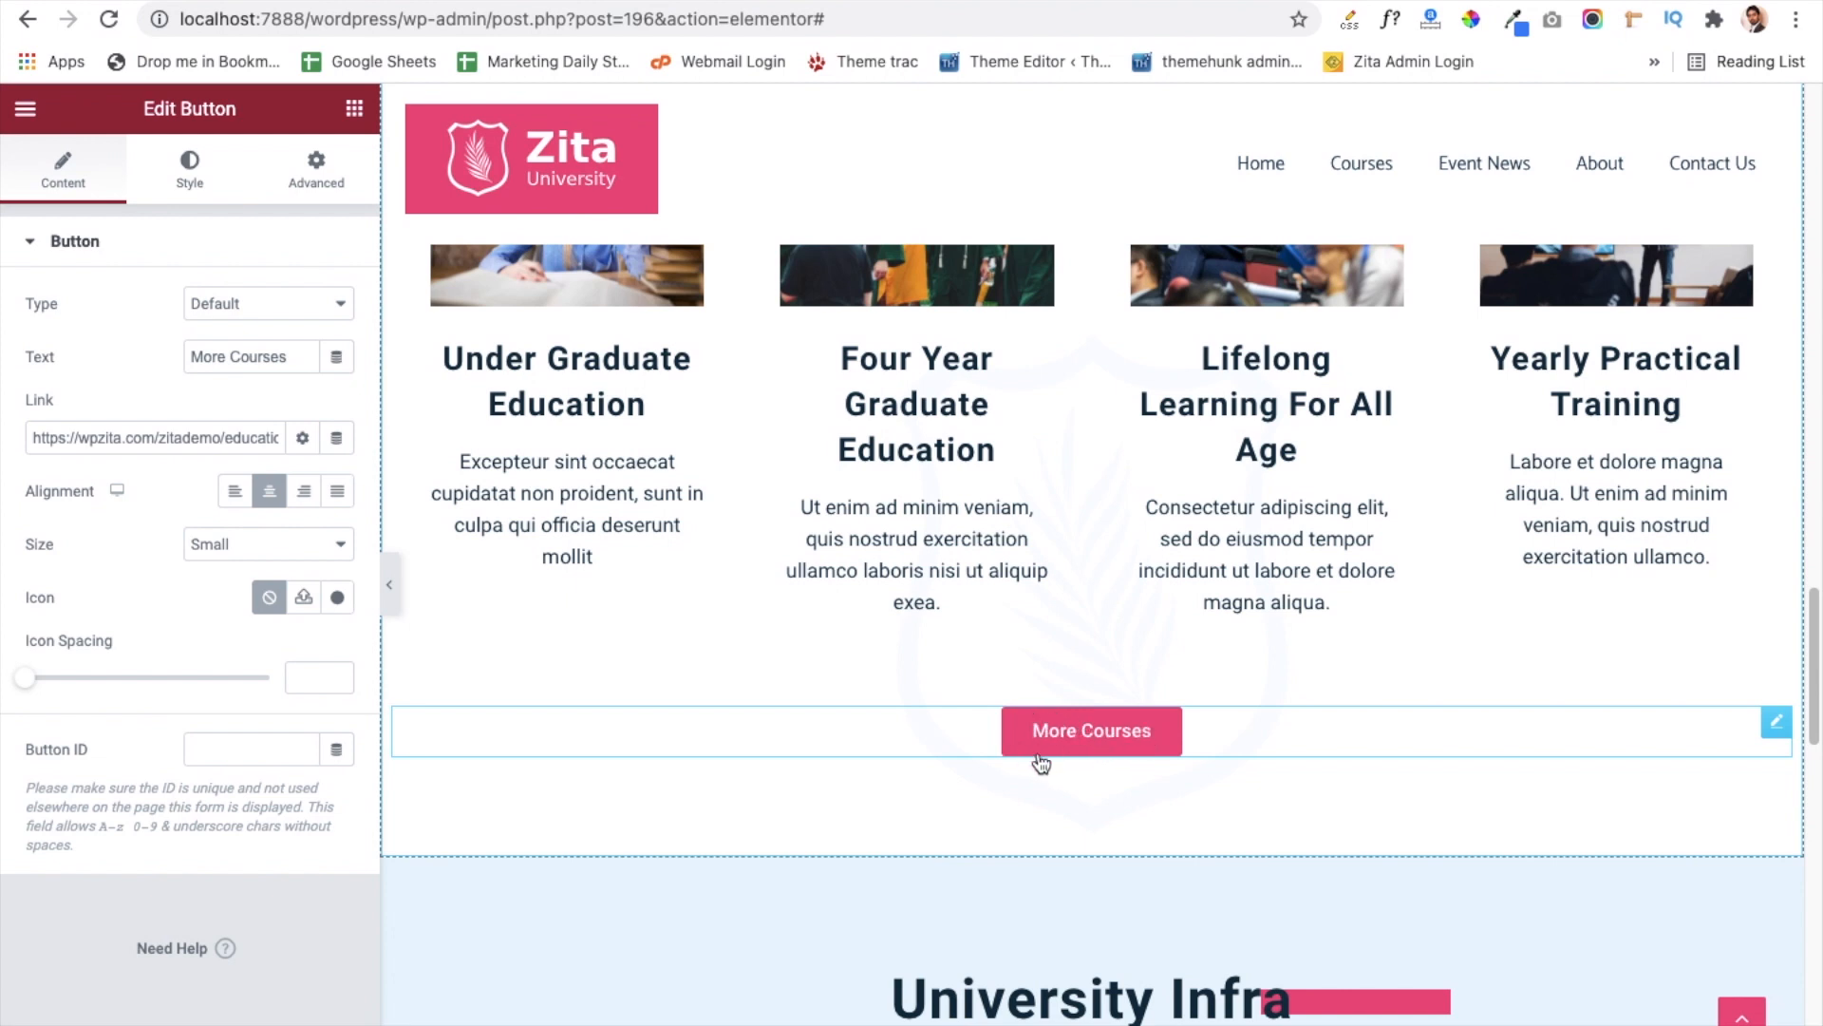
{"action": "scroll", "coordinate": [955, 737], "scroll_direction": "down", "scroll_amount": 2}
{"action": "scroll", "coordinate": [954, 727], "scroll_direction": "down", "scroll_amount": 5}
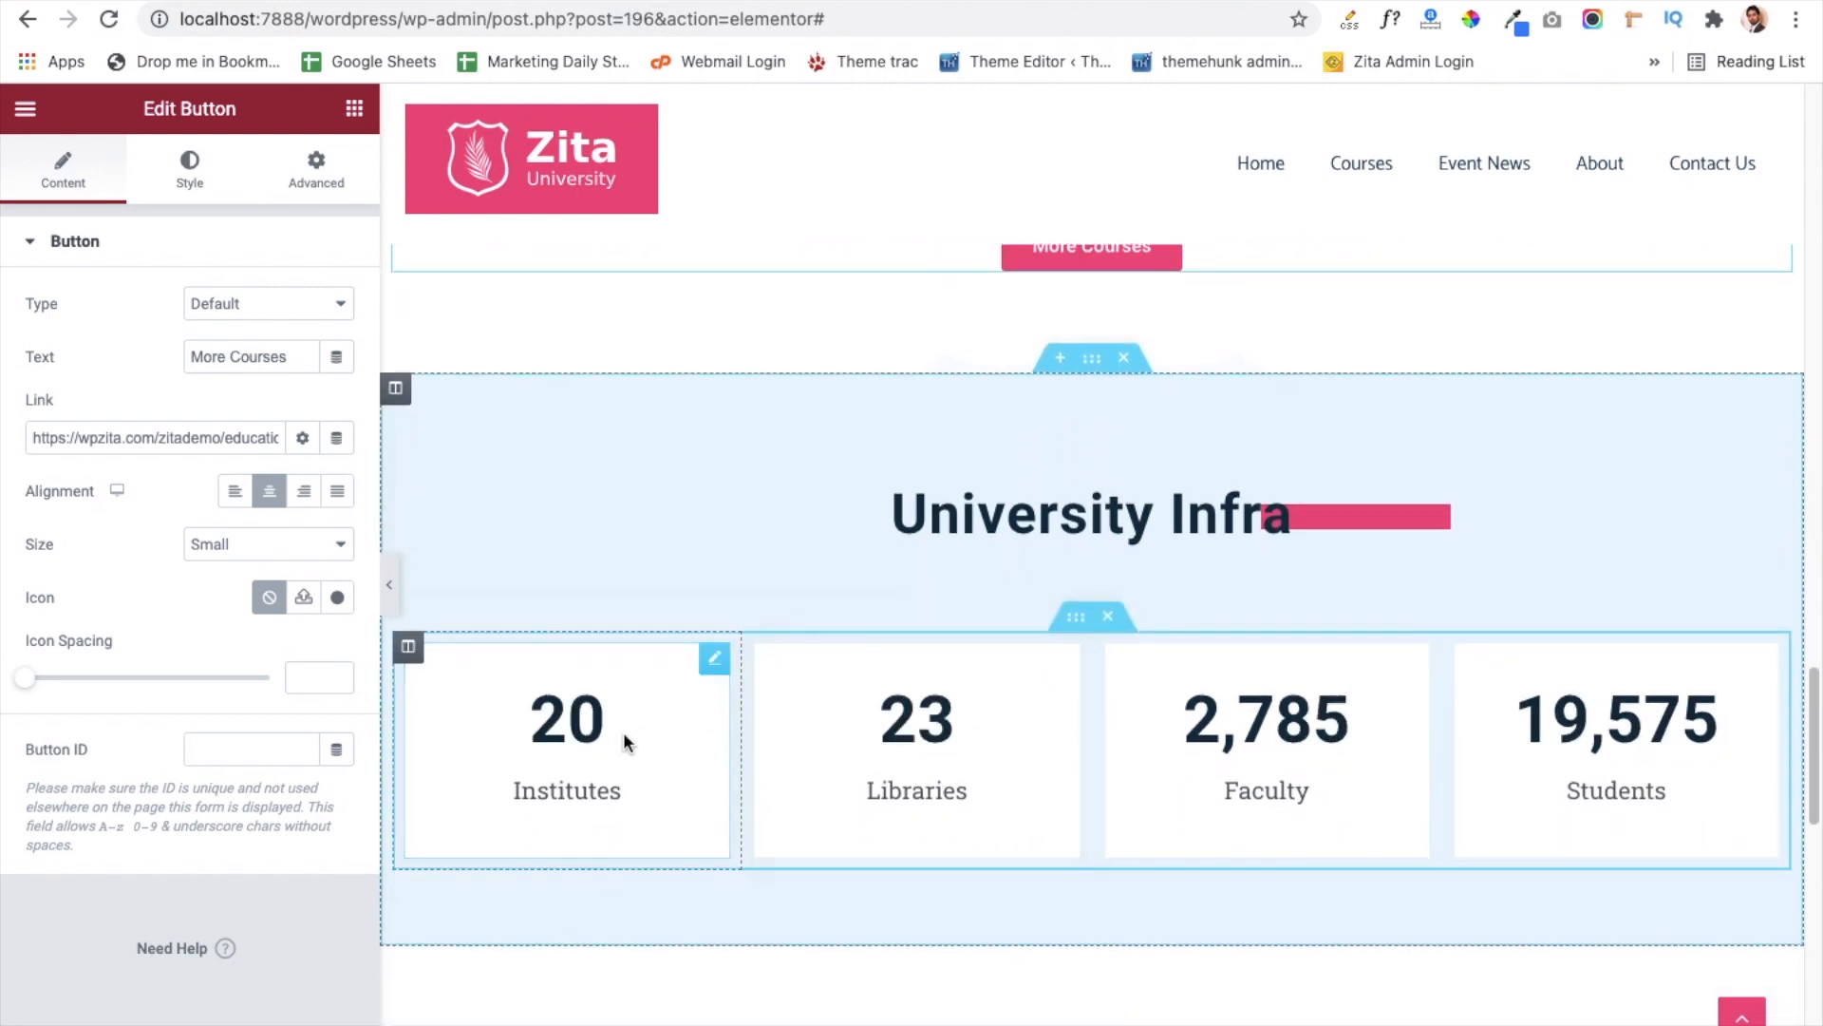
{"action": "left_click", "coordinate": [623, 732]}
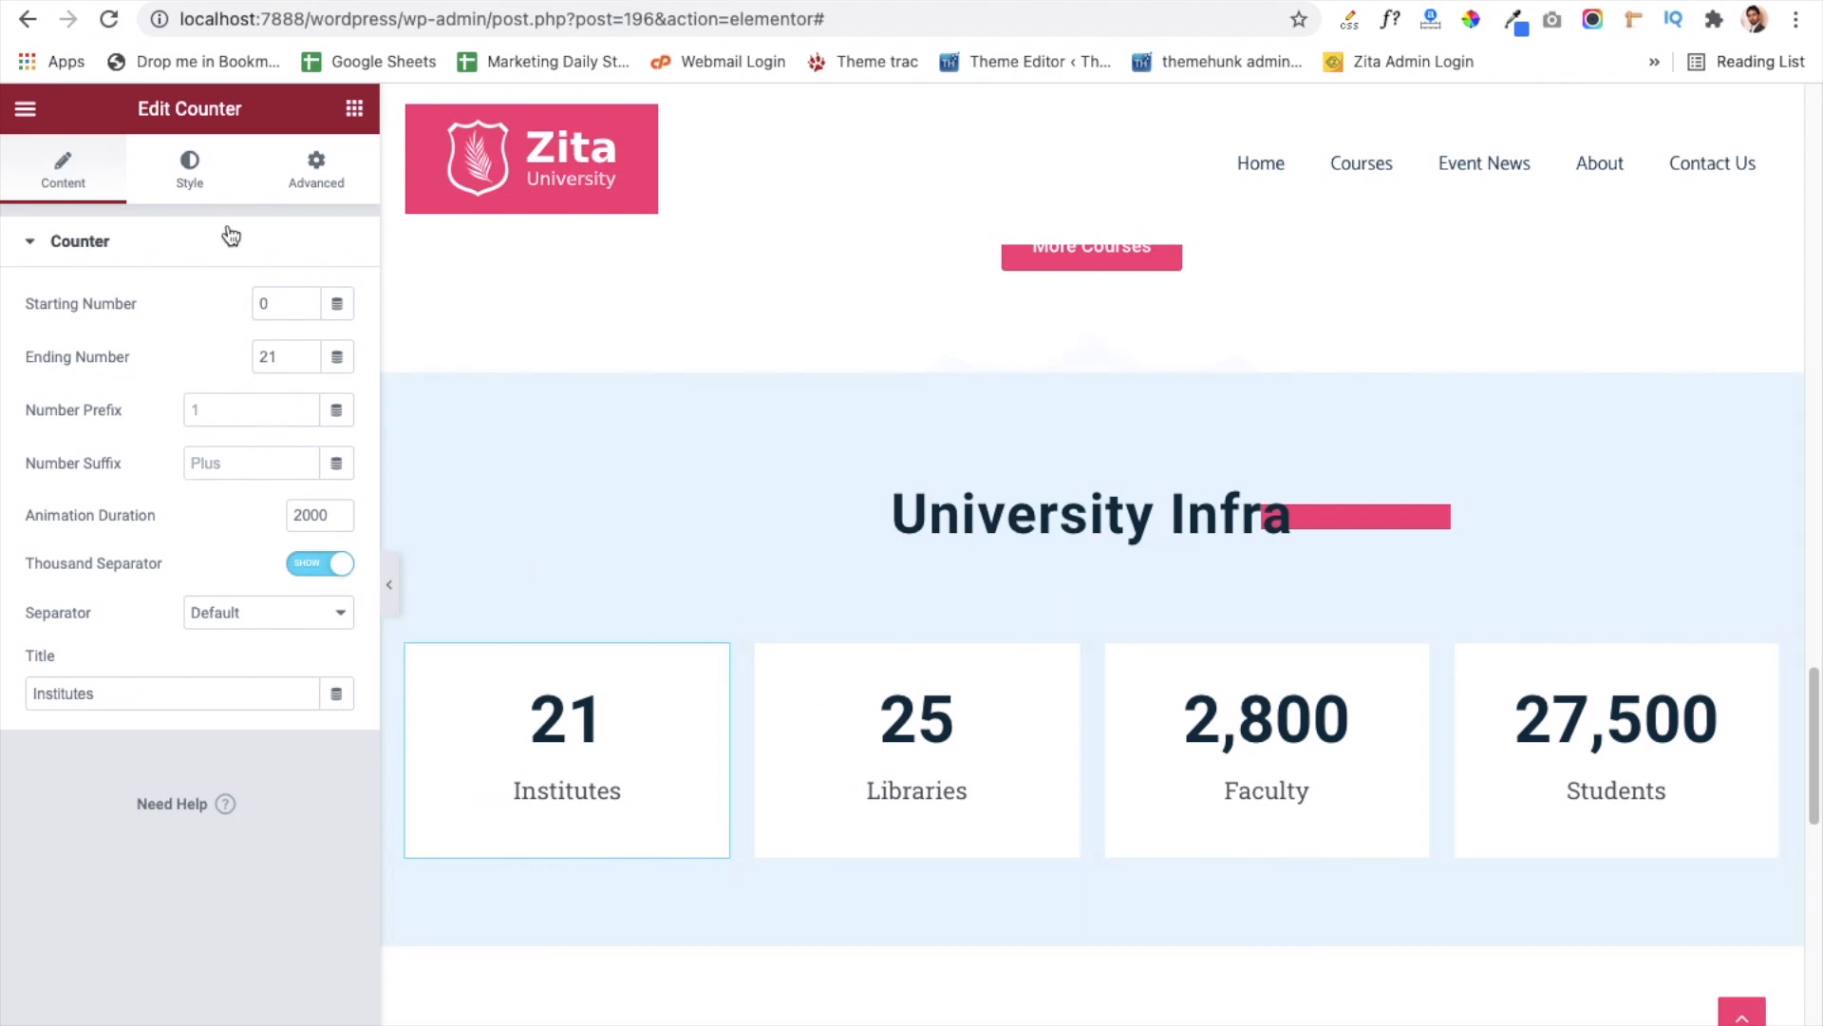
Step: Open the first student testimonial in the Experiences section and review its content, image, name, title, link and alignment settings
{"action": "scroll", "coordinate": [819, 616], "scroll_direction": "down", "scroll_amount": 7}
{"action": "left_click", "coordinate": [819, 616]}
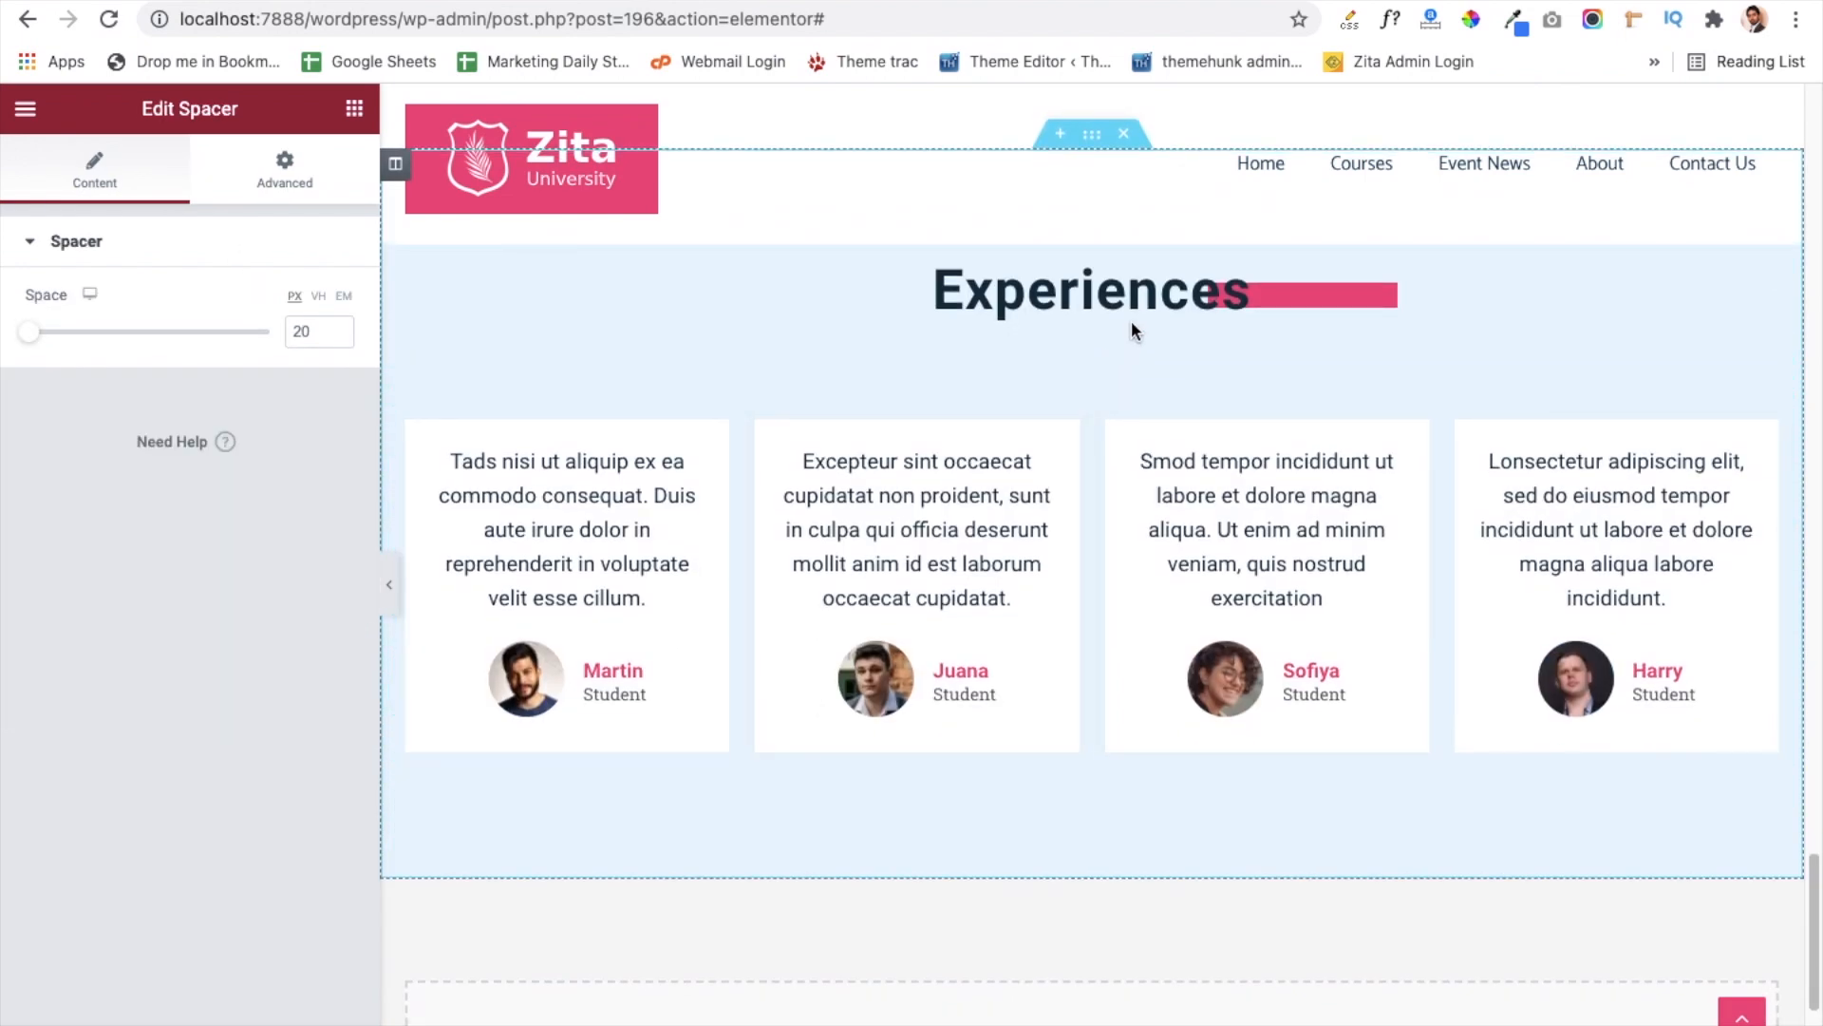
{"action": "left_click", "coordinate": [675, 595]}
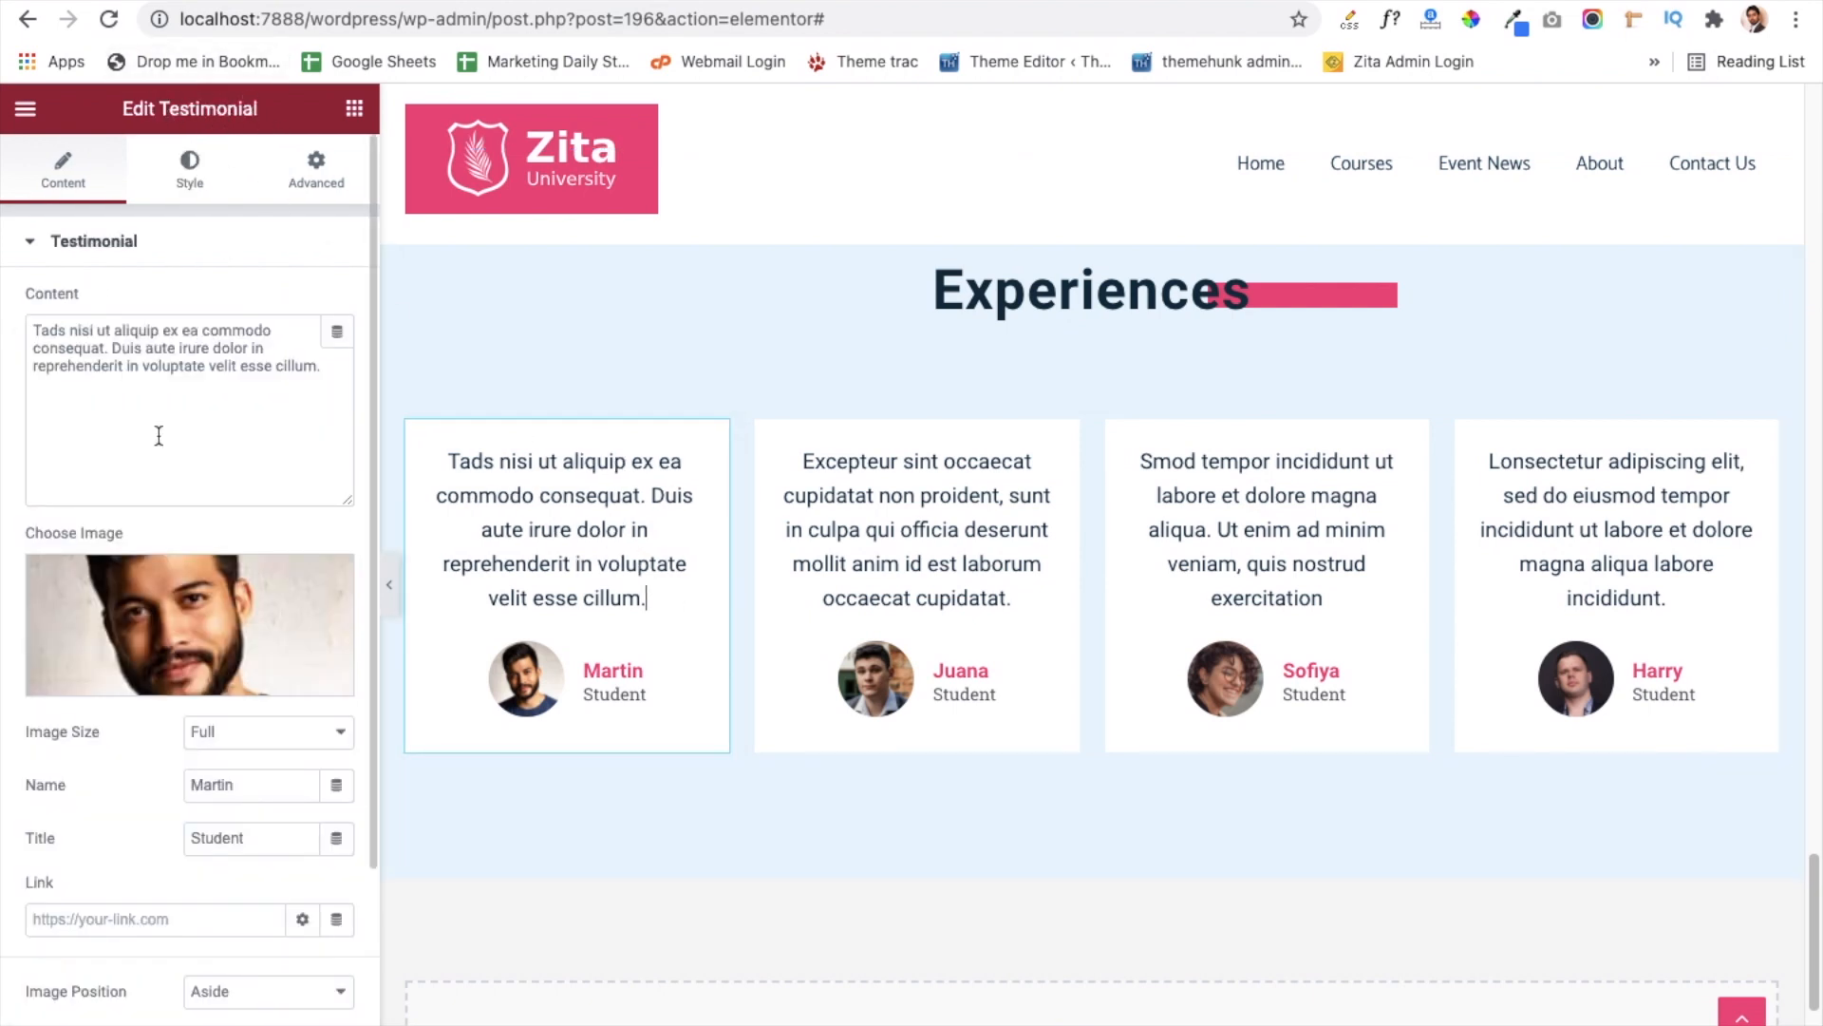
{"action": "left_click", "coordinate": [115, 338]}
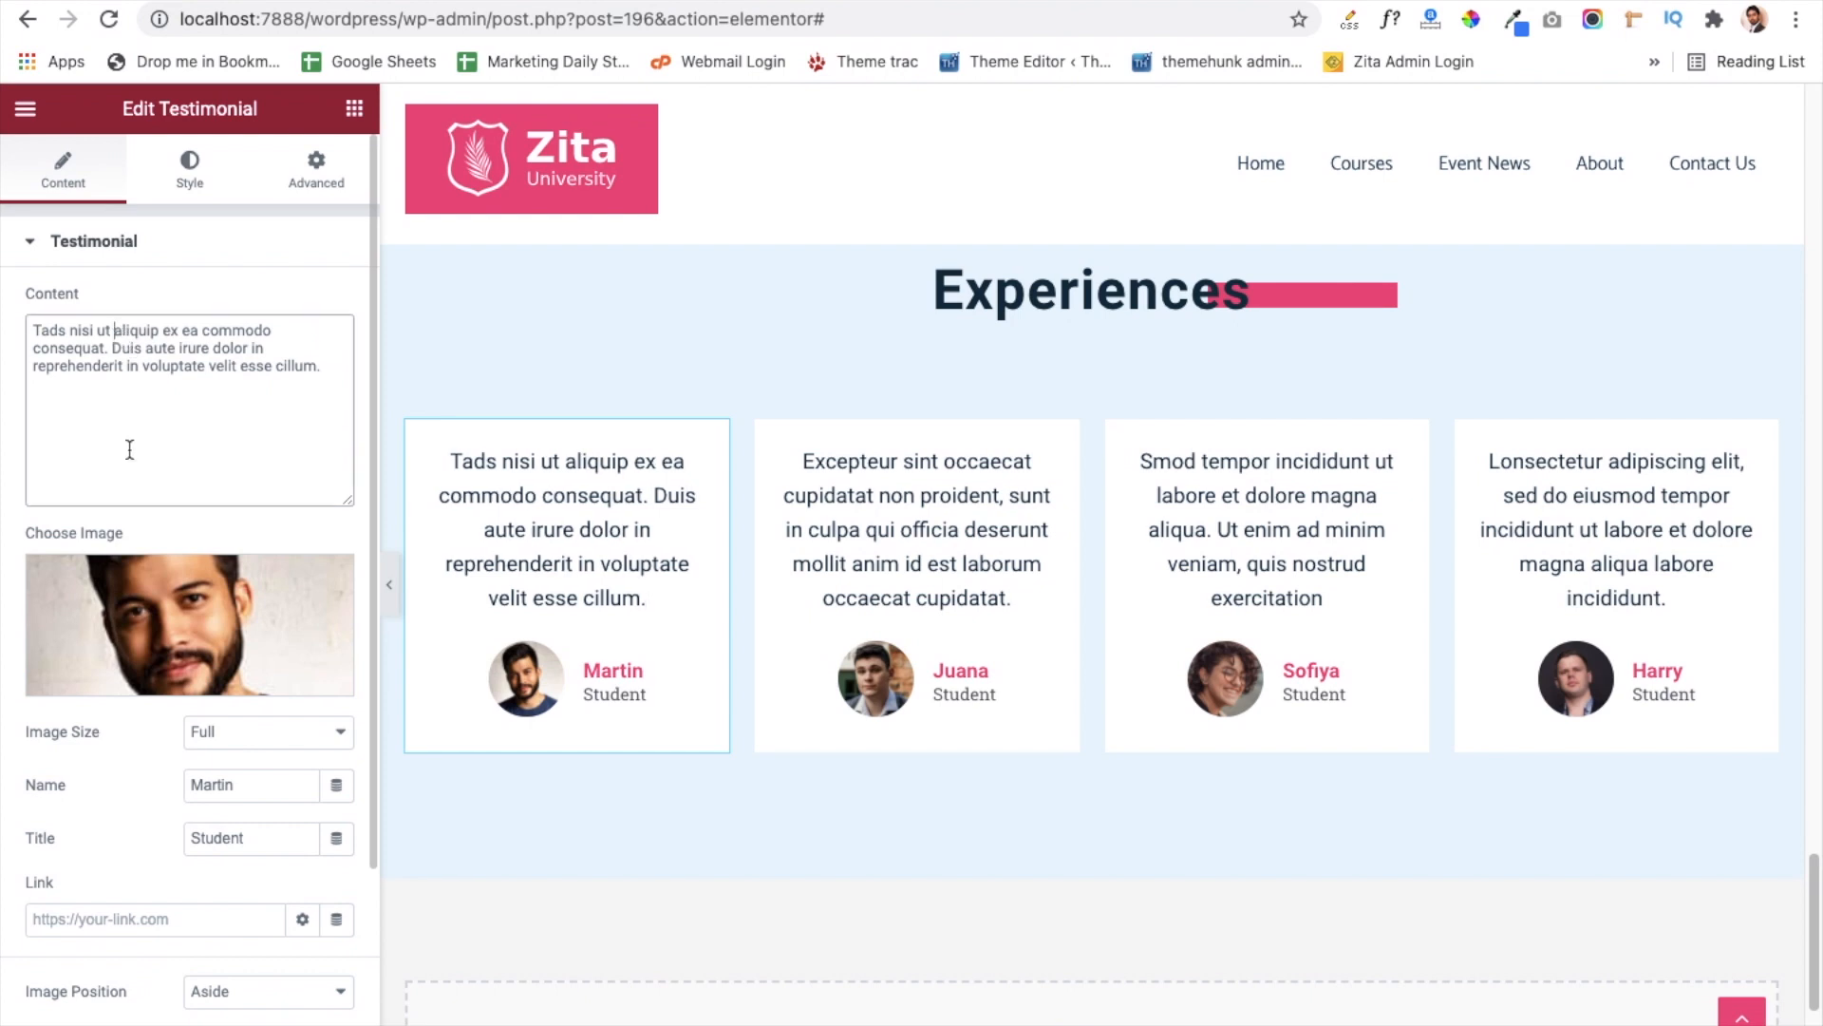
{"action": "mouse_move", "coordinate": [134, 608]}
{"action": "scroll", "coordinate": [148, 612], "scroll_direction": "down", "scroll_amount": 1}
{"action": "scroll", "coordinate": [146, 611], "scroll_direction": "down", "scroll_amount": 3}
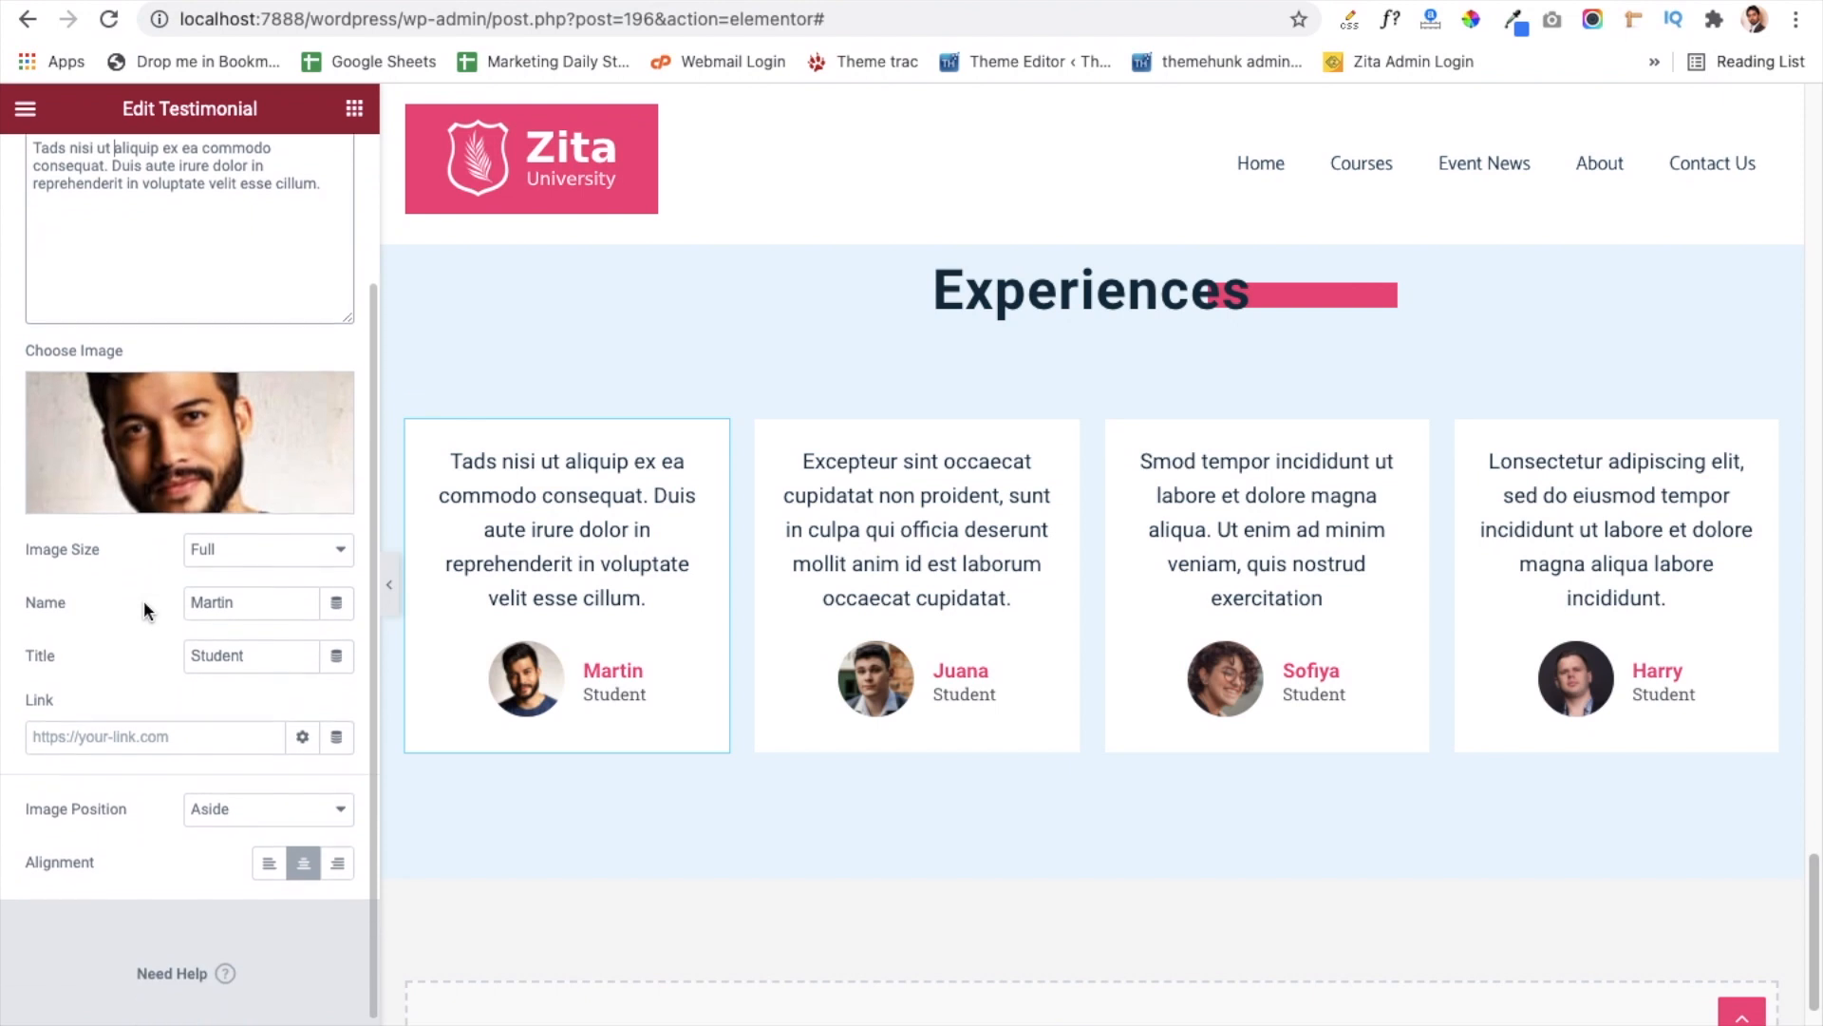
{"action": "scroll", "coordinate": [144, 600], "scroll_direction": "down", "scroll_amount": 1}
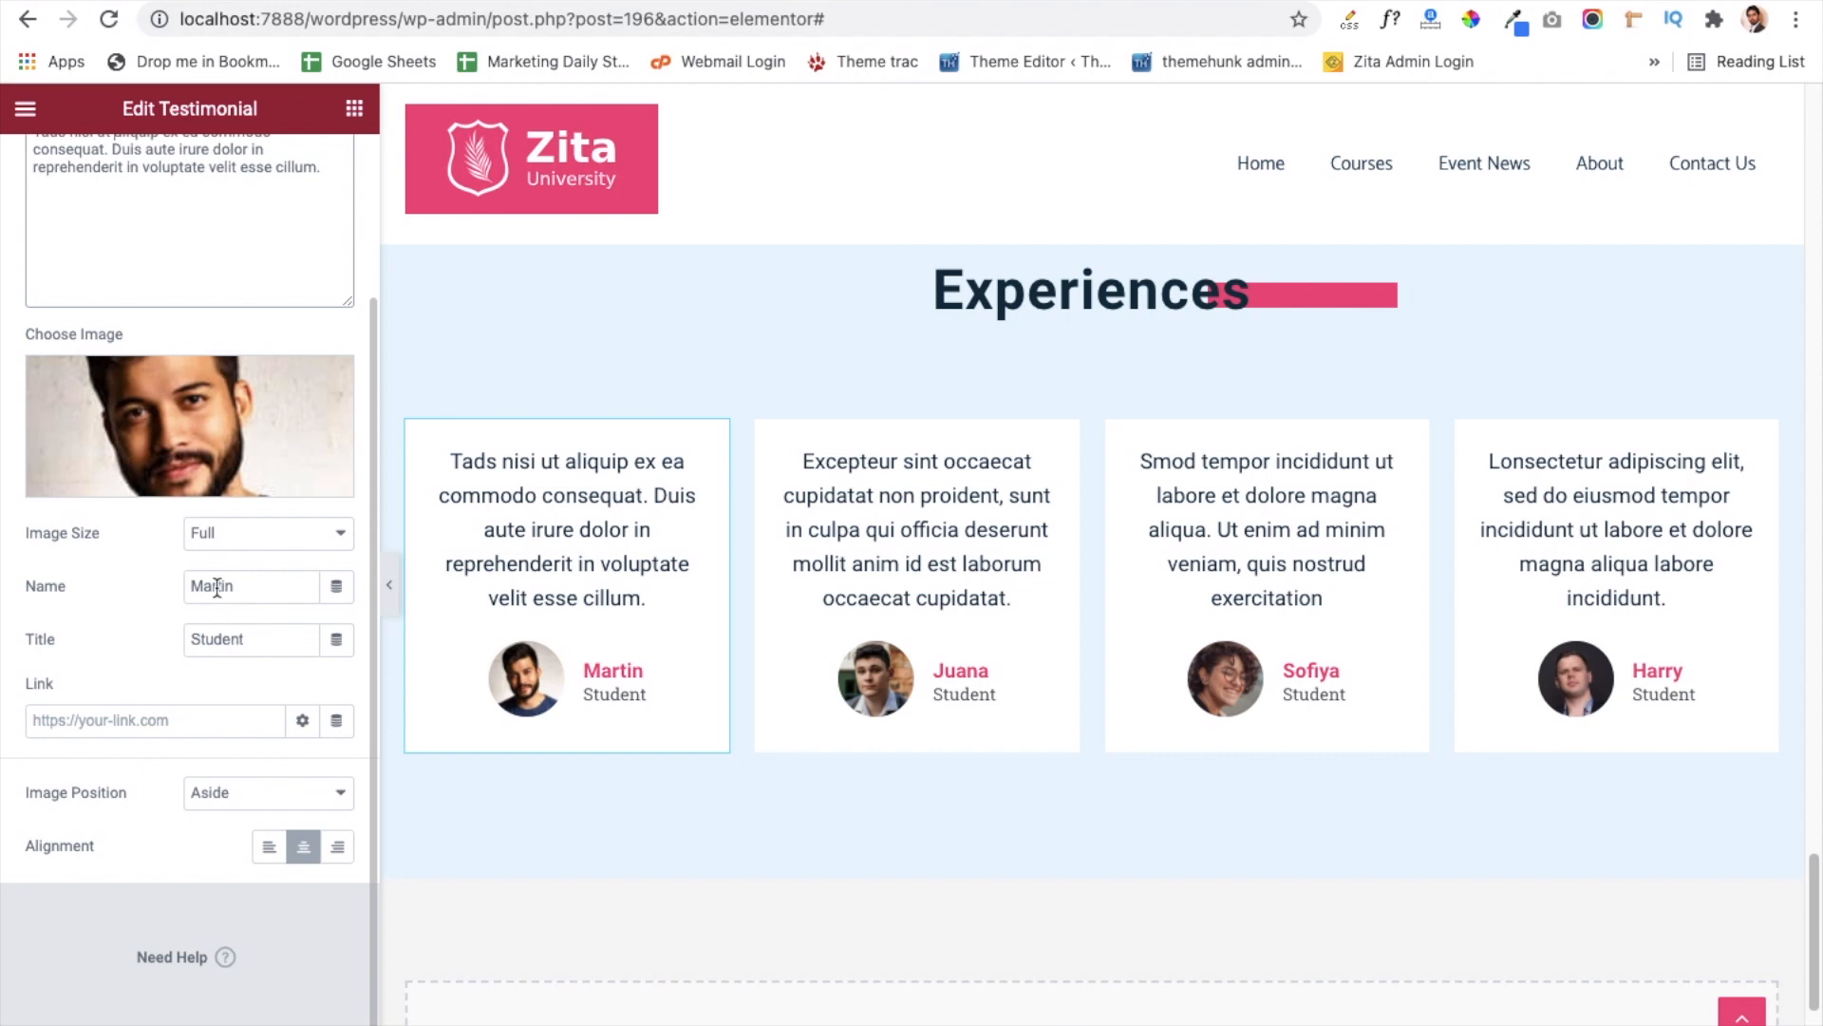
{"action": "scroll", "coordinate": [216, 589], "scroll_direction": "up", "scroll_amount": 3}
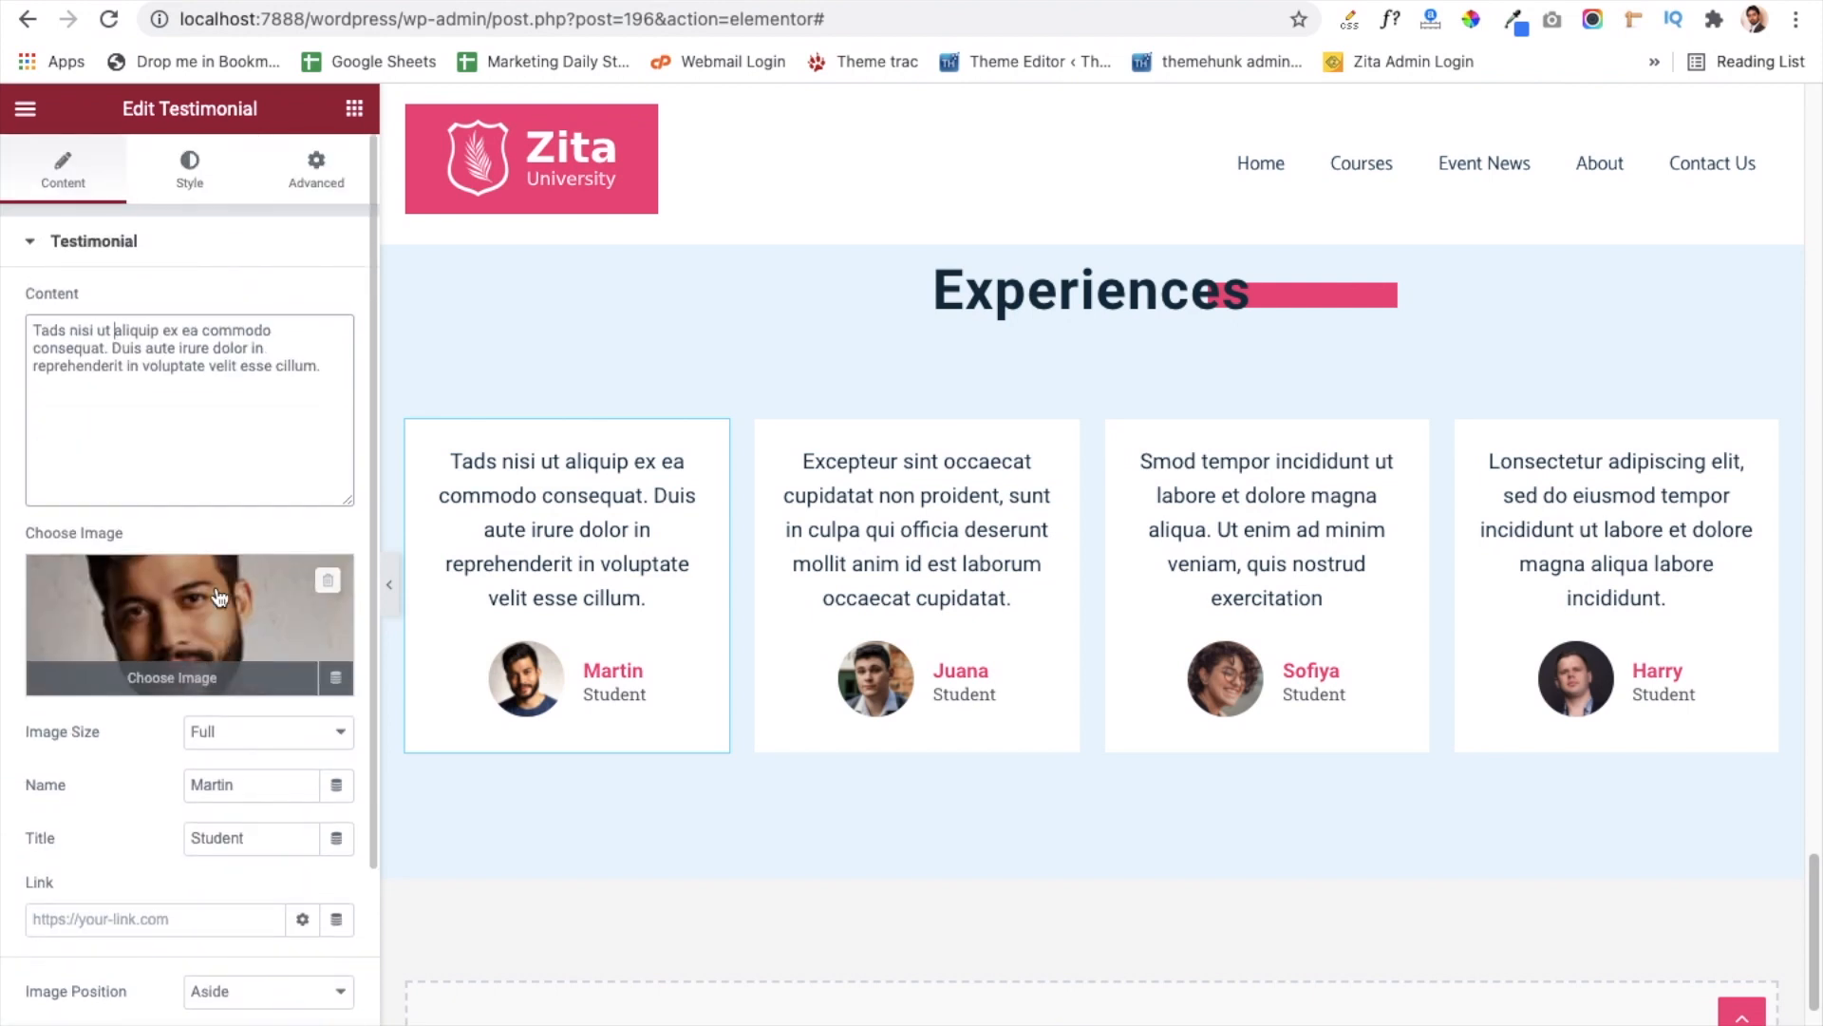
{"action": "double_click", "coordinate": [159, 348]}
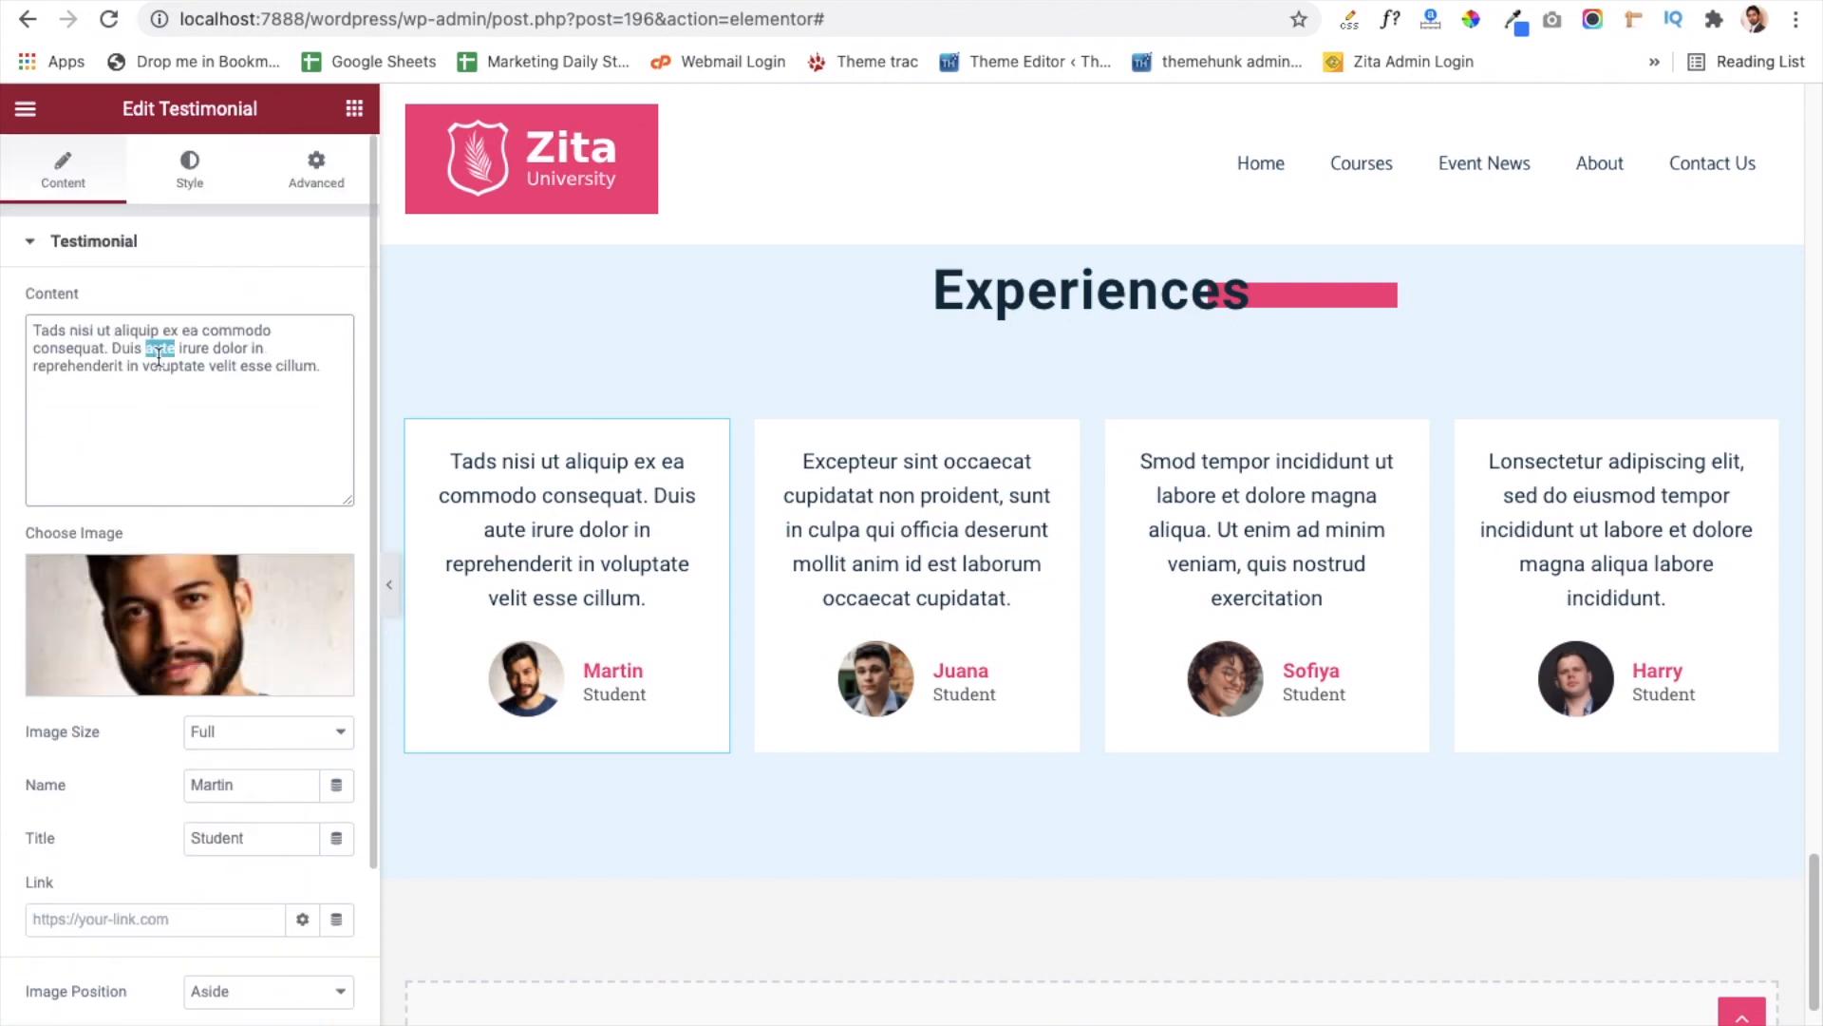
{"action": "scroll", "coordinate": [178, 607], "scroll_direction": "down", "scroll_amount": 2}
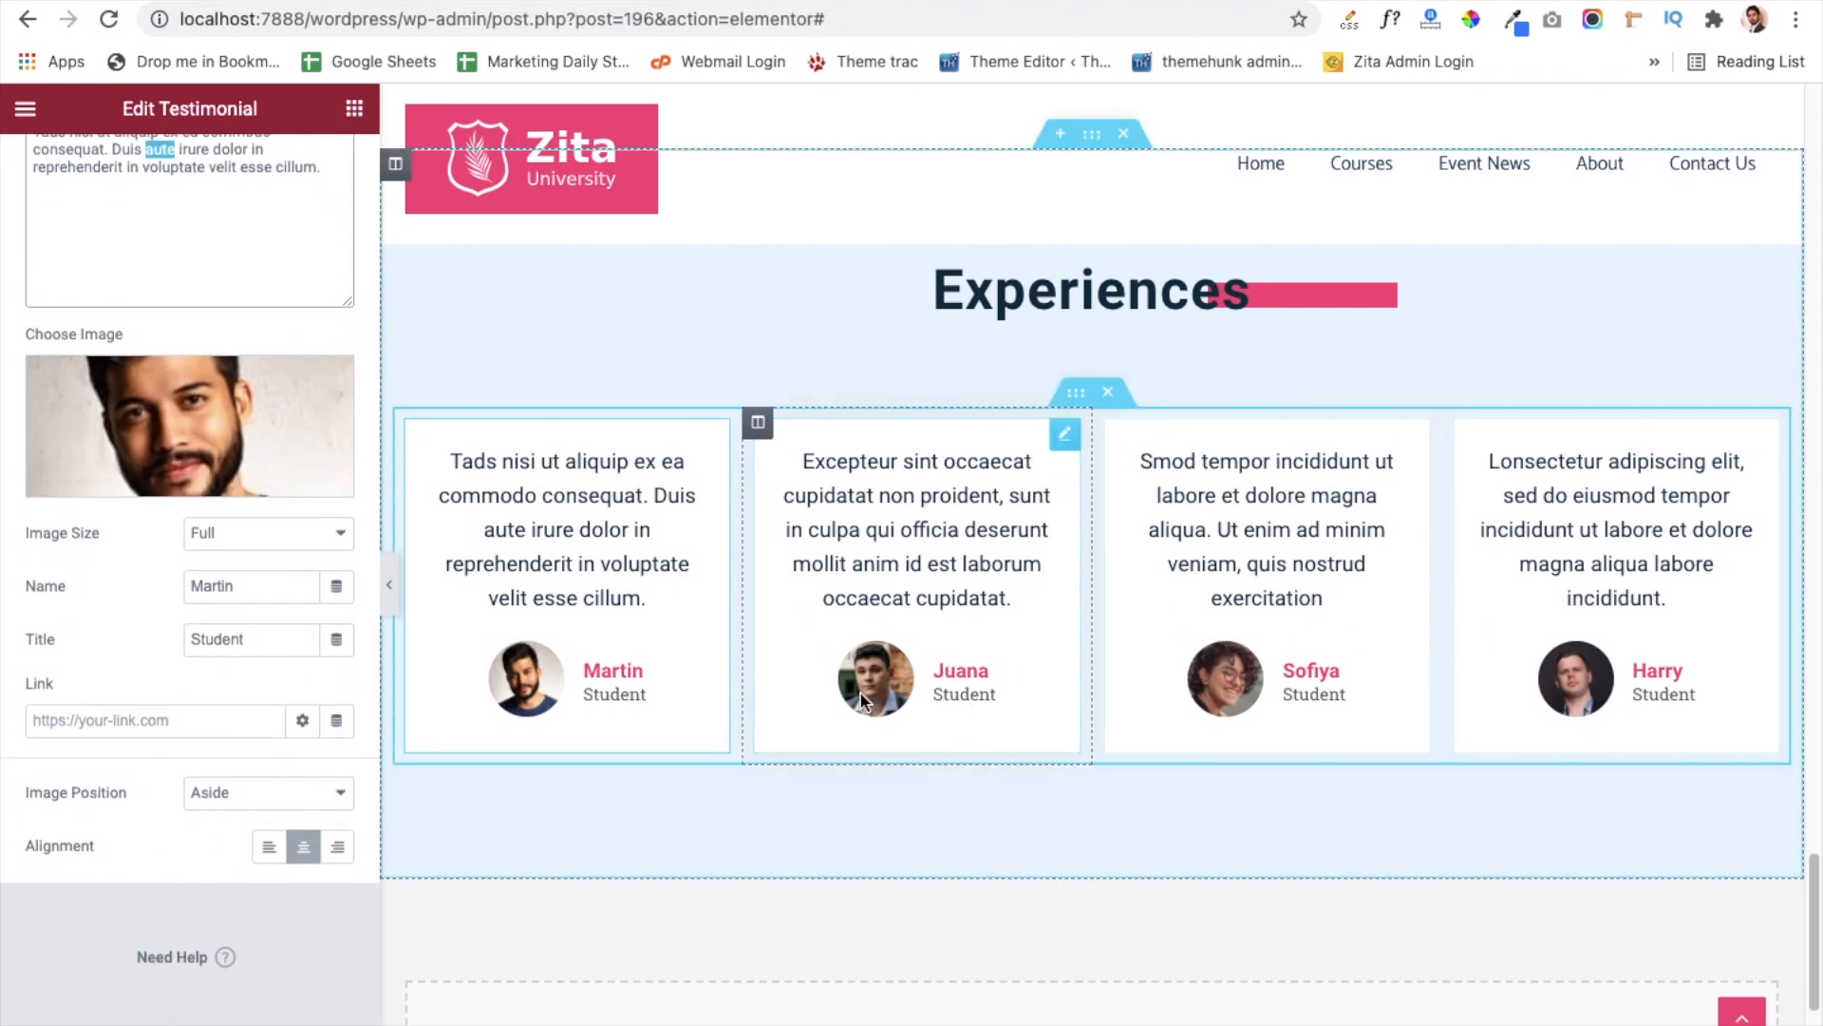
{"action": "scroll", "coordinate": [861, 698], "scroll_direction": "down", "scroll_amount": 5}
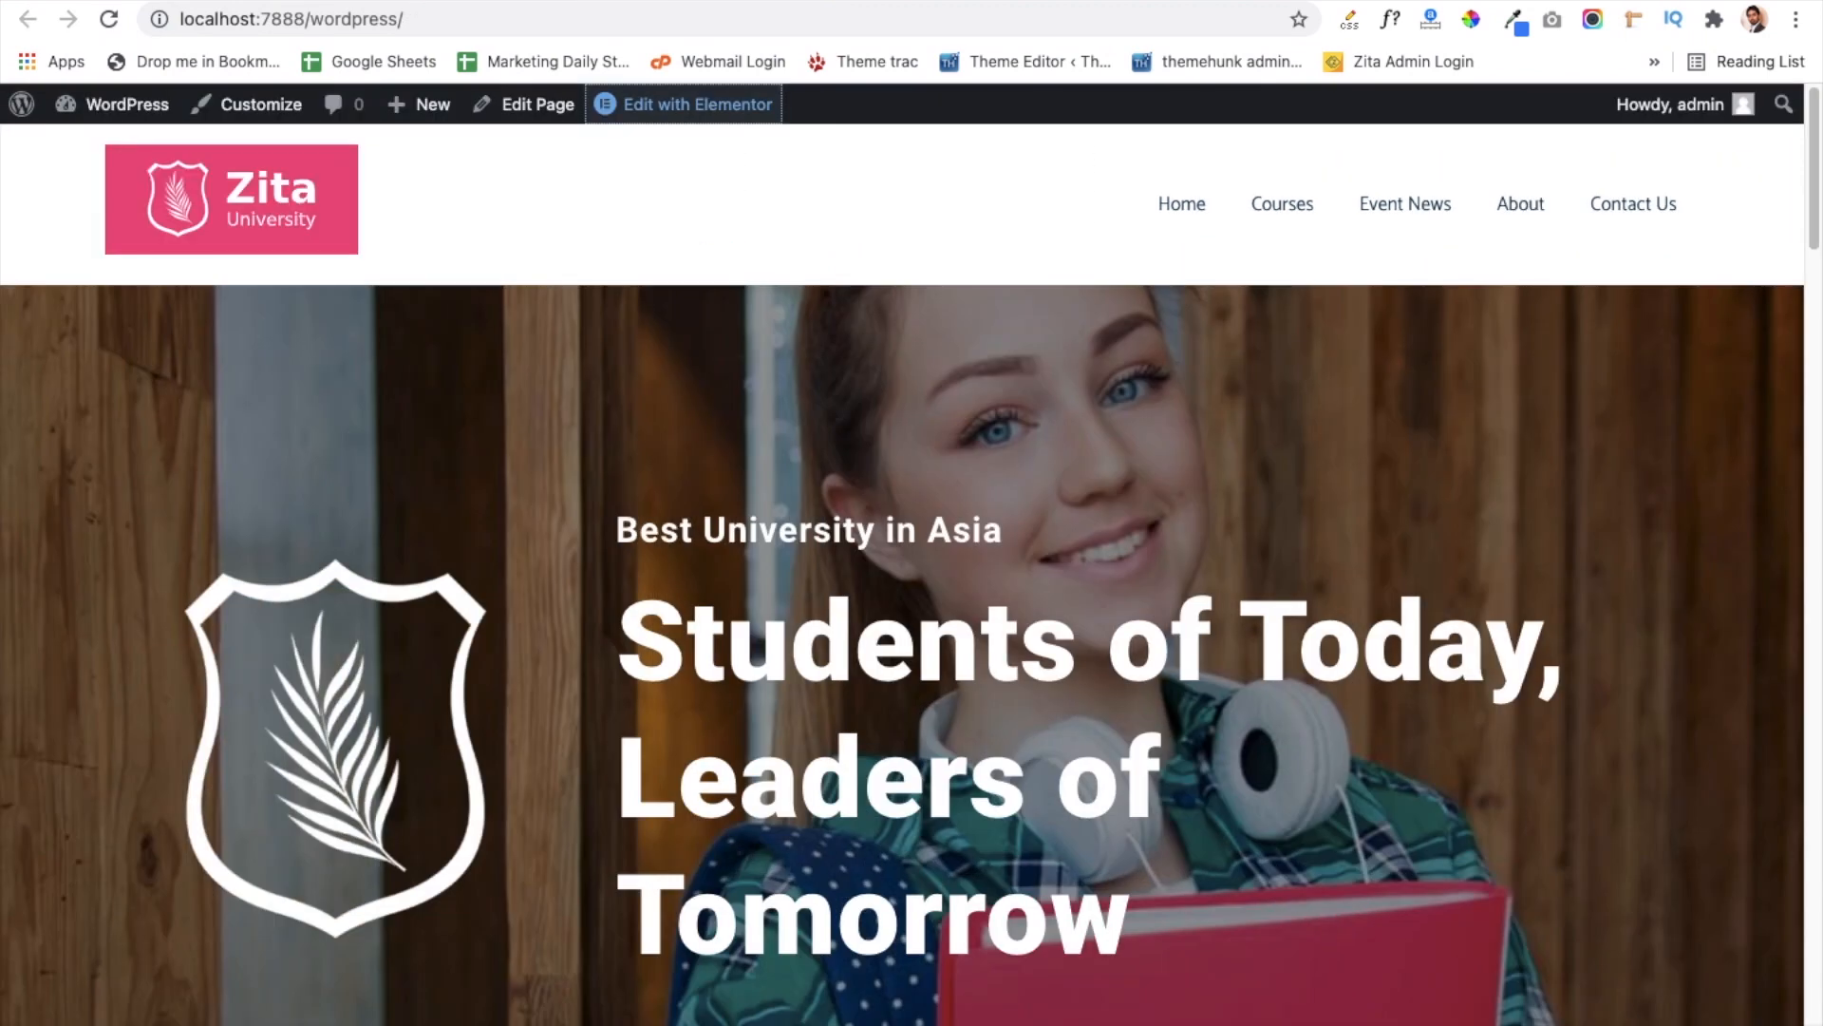
Step: Open the homepage in the Customizer and locate the footer widget areas and the Widgets settings
{"action": "left_click", "coordinate": [257, 106]}
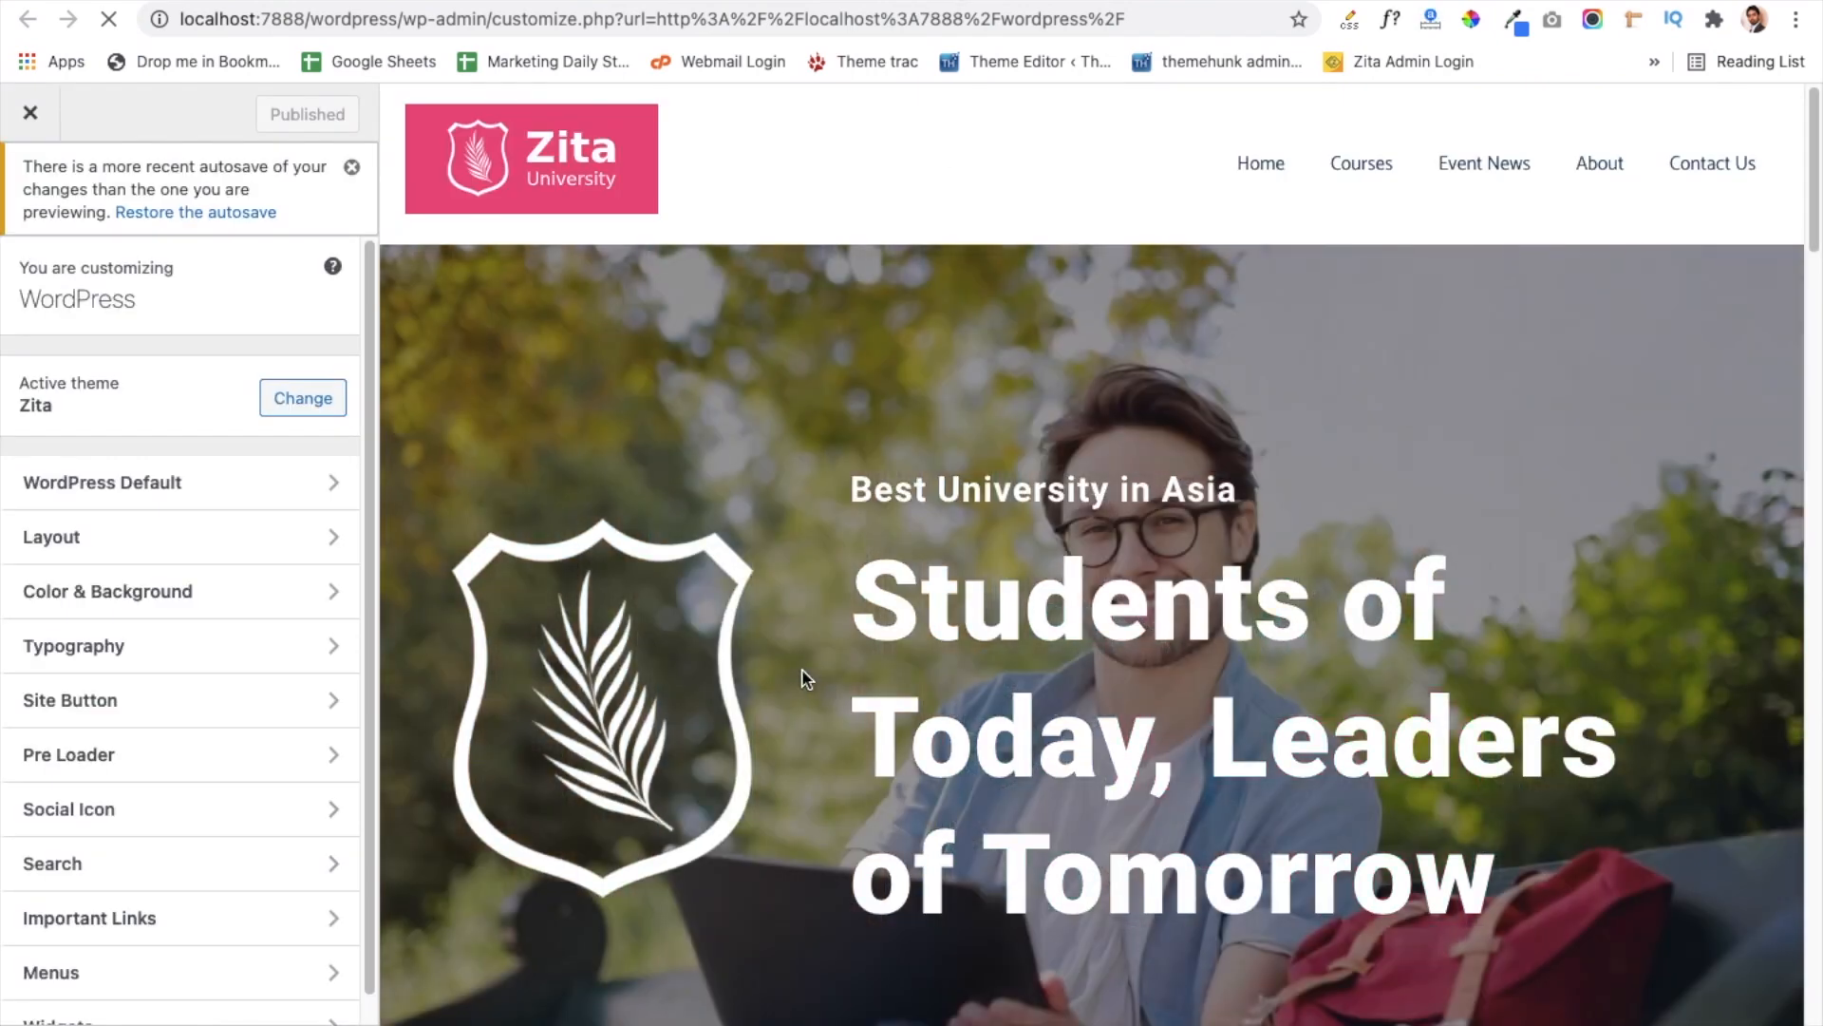
{"action": "scroll", "coordinate": [803, 669], "scroll_direction": "down", "scroll_amount": 15}
{"action": "scroll", "coordinate": [802, 672], "scroll_direction": "down", "scroll_amount": 15}
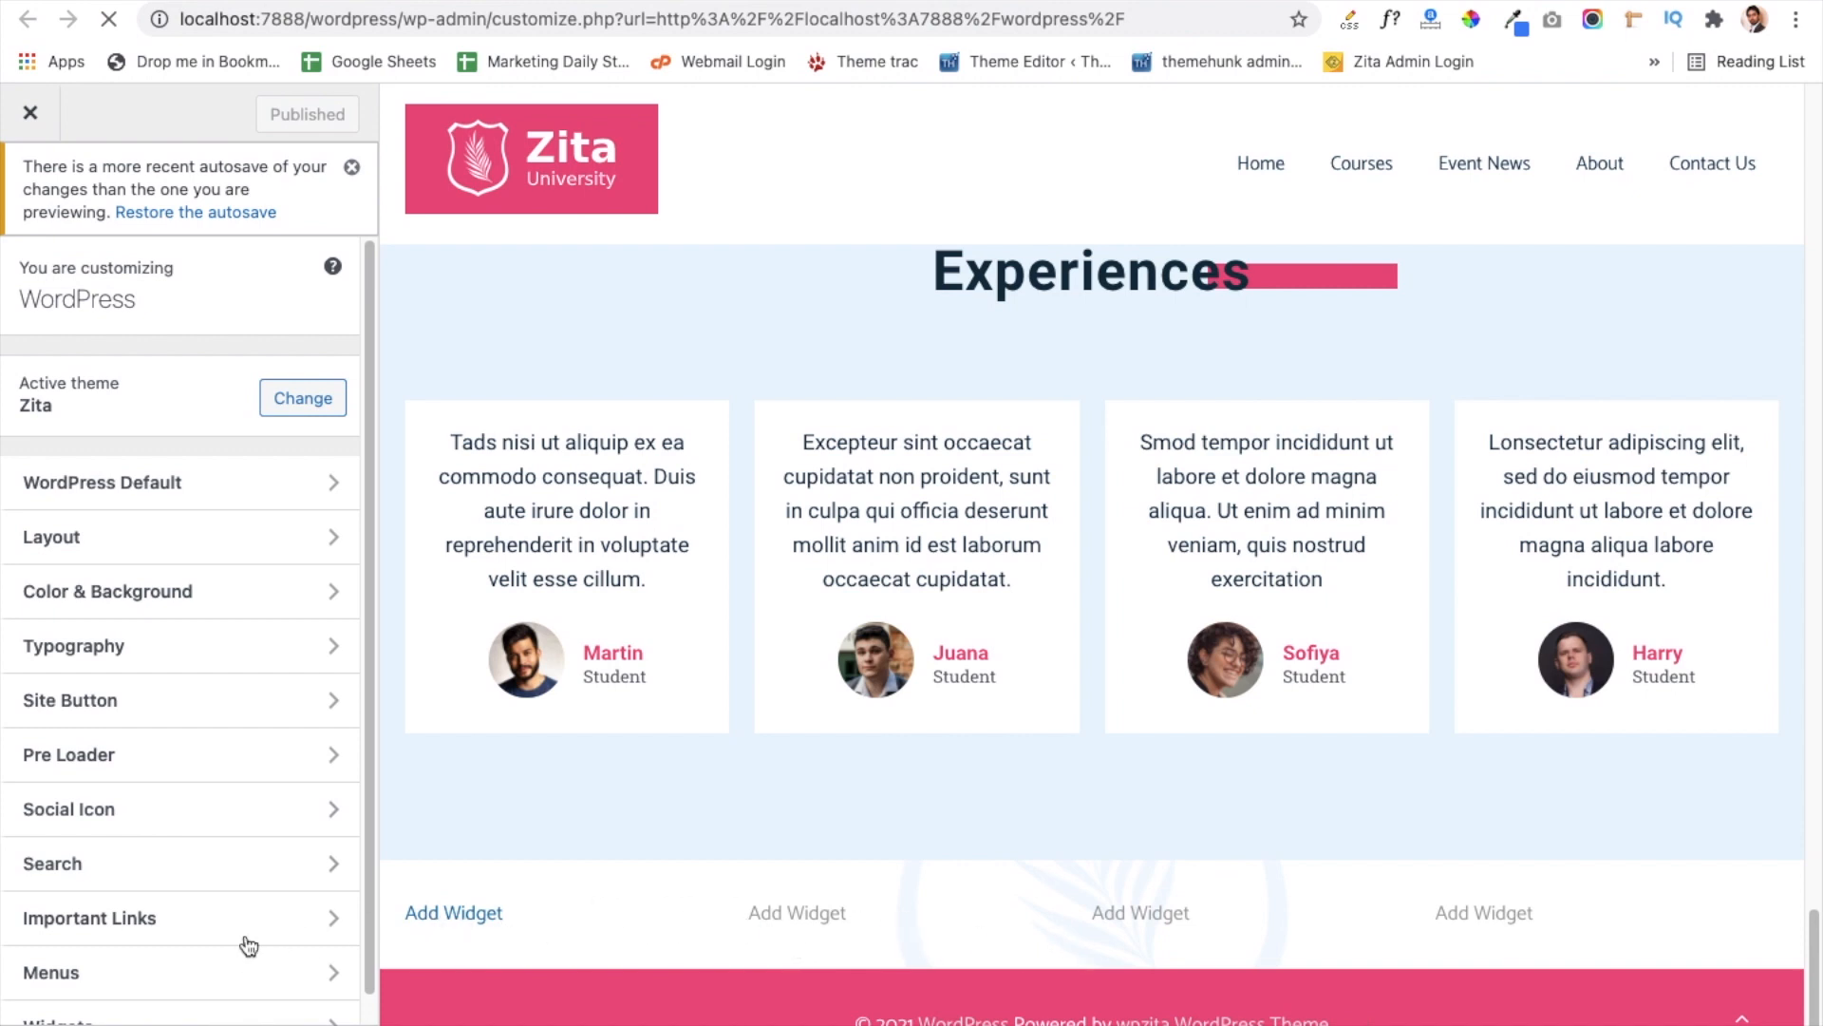
{"action": "scroll", "coordinate": [249, 946], "scroll_direction": "down", "scroll_amount": 1}
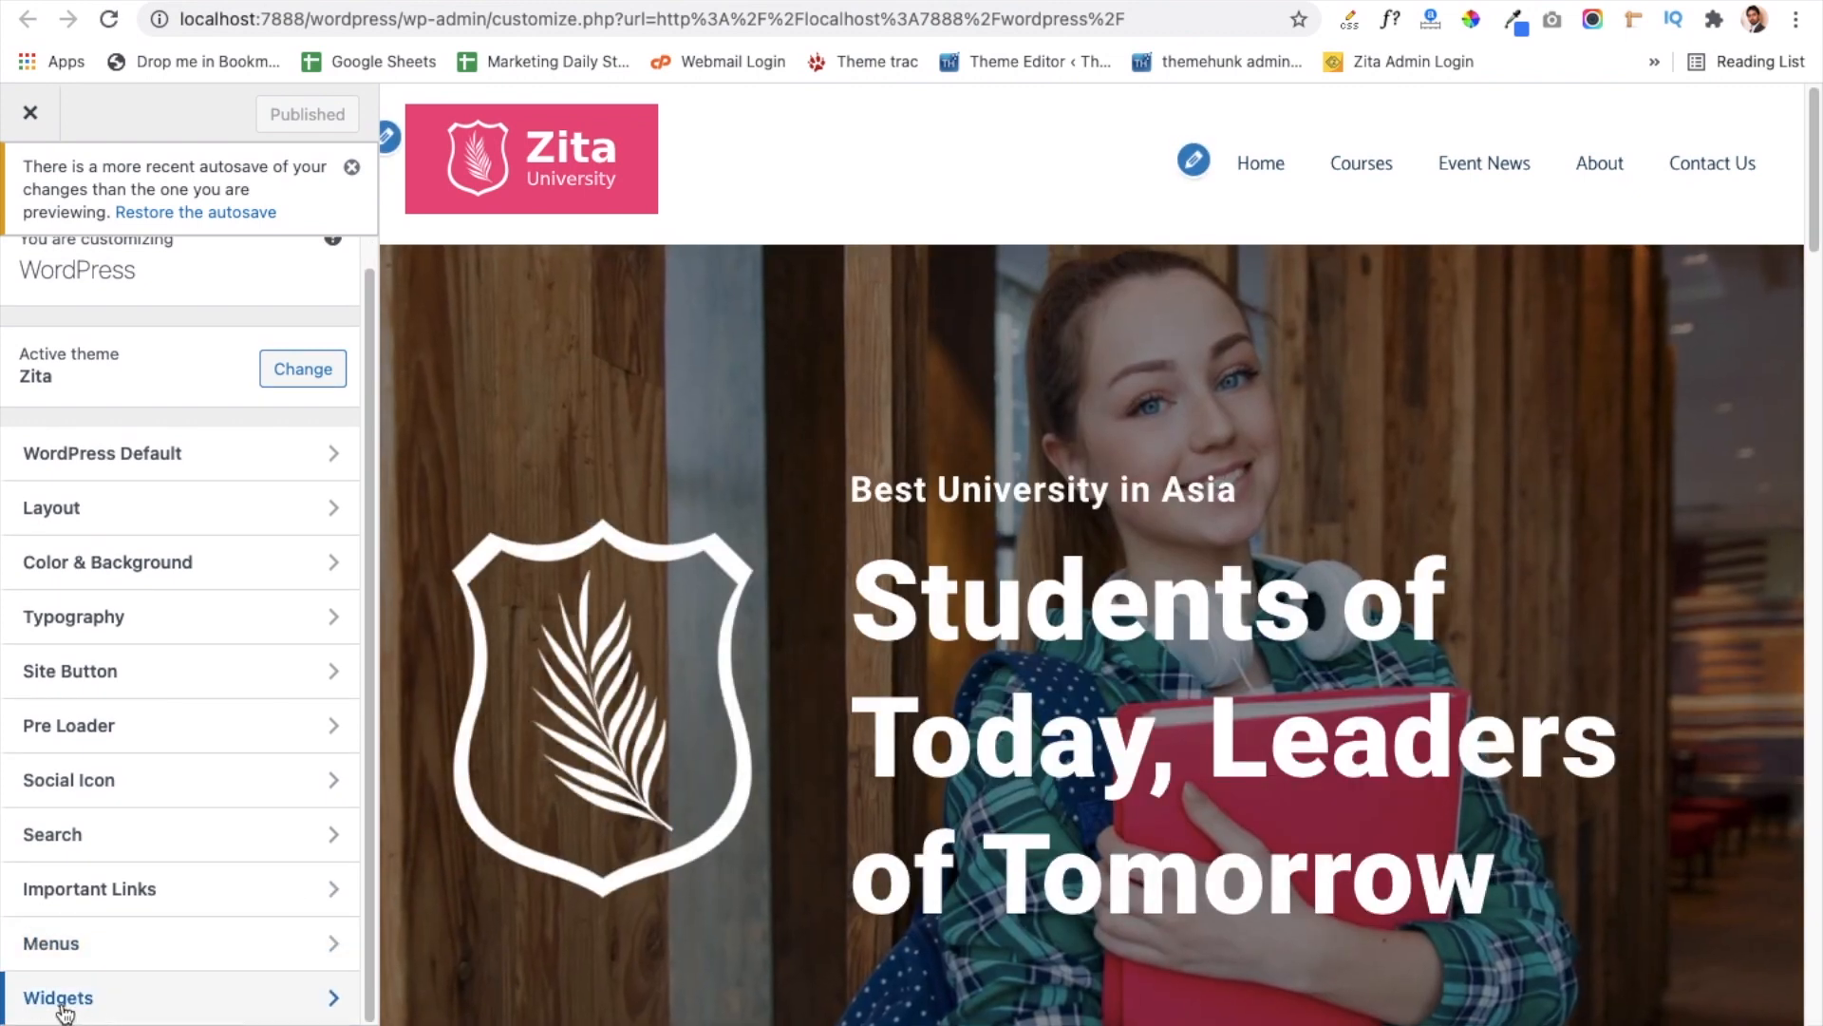
Step: Add a Navigation Menu widget to Footer Widget Area 1
{"action": "left_click", "coordinate": [124, 1009]}
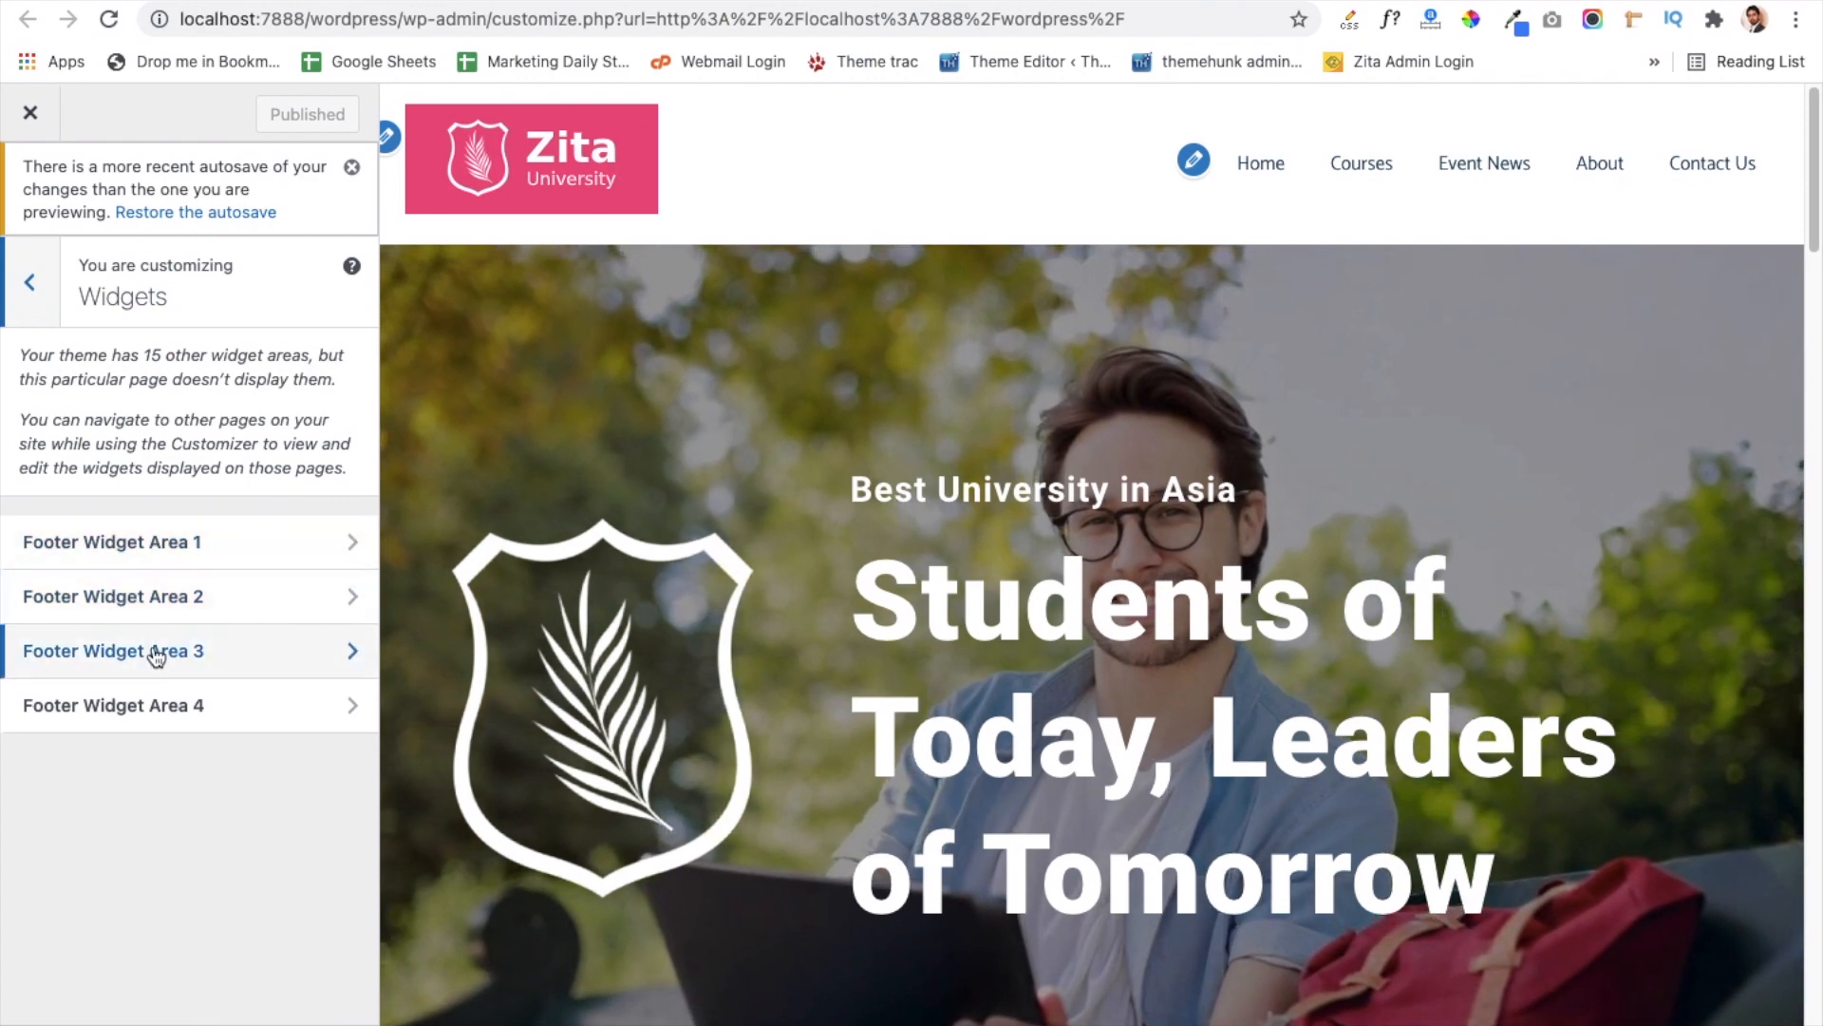
{"action": "scroll", "coordinate": [594, 839], "scroll_direction": "down", "scroll_amount": 10}
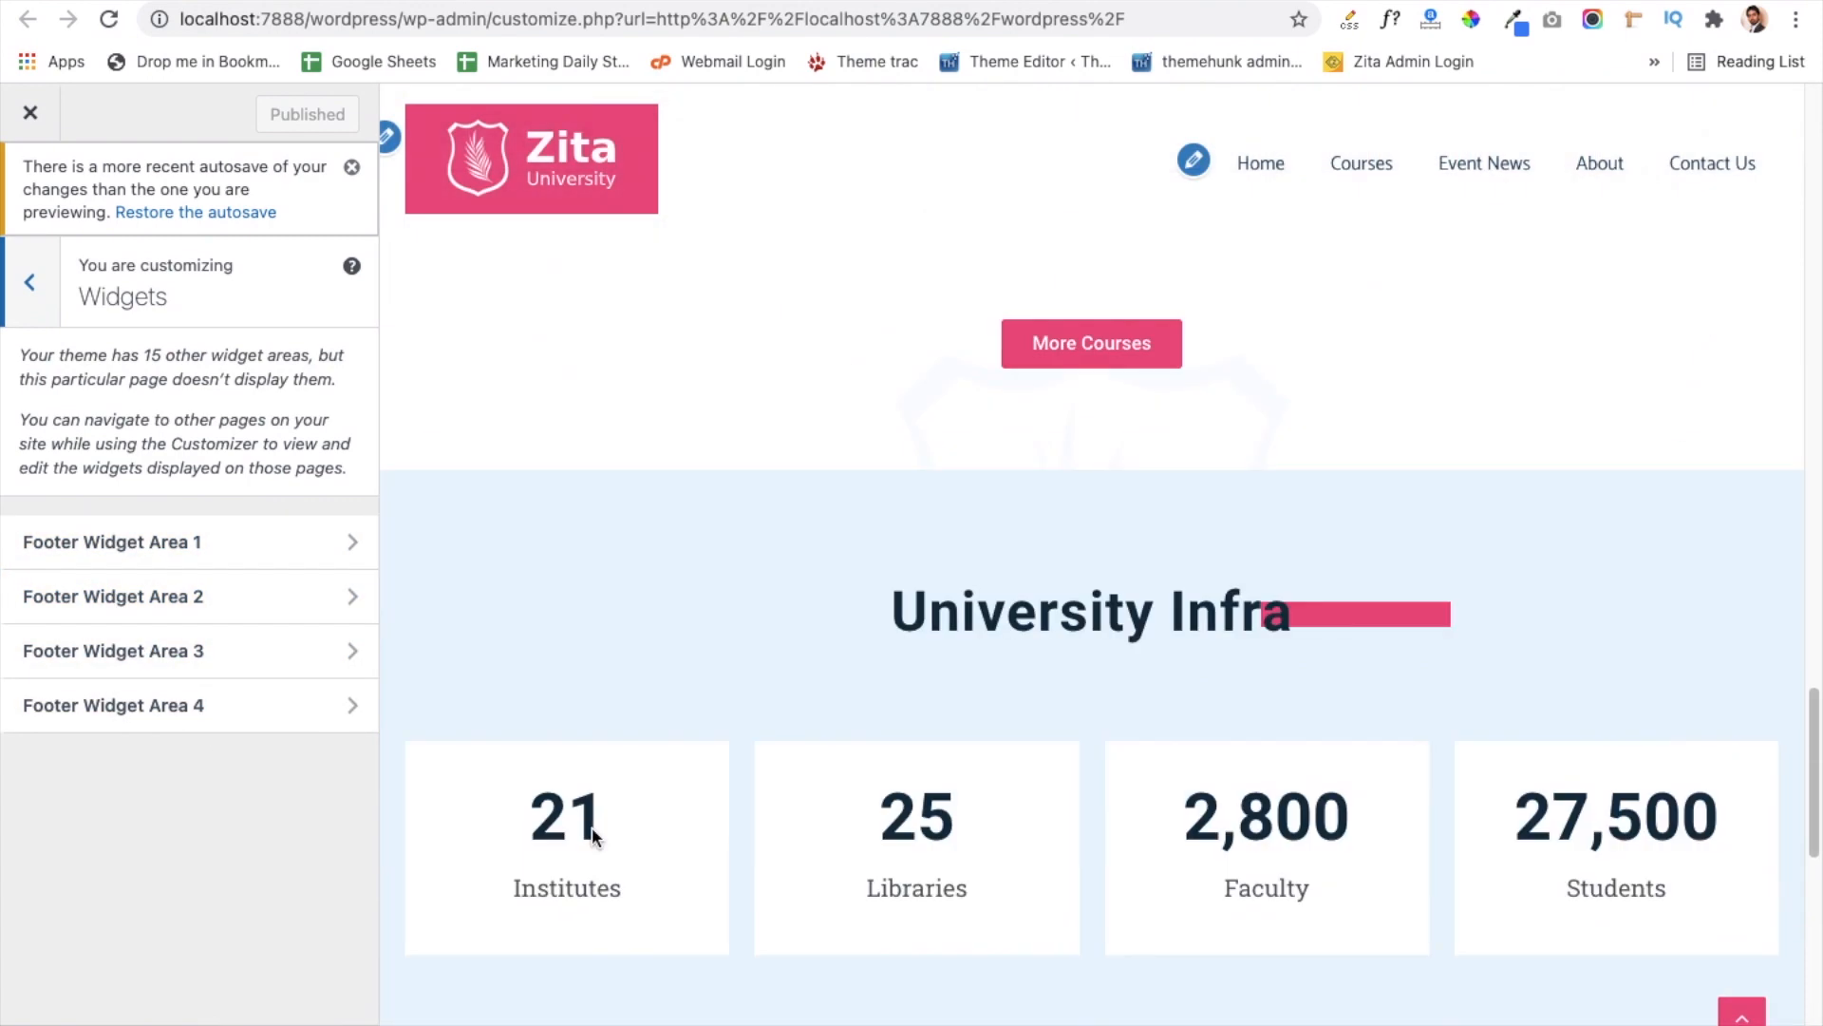
{"action": "scroll", "coordinate": [591, 828], "scroll_direction": "down", "scroll_amount": 10}
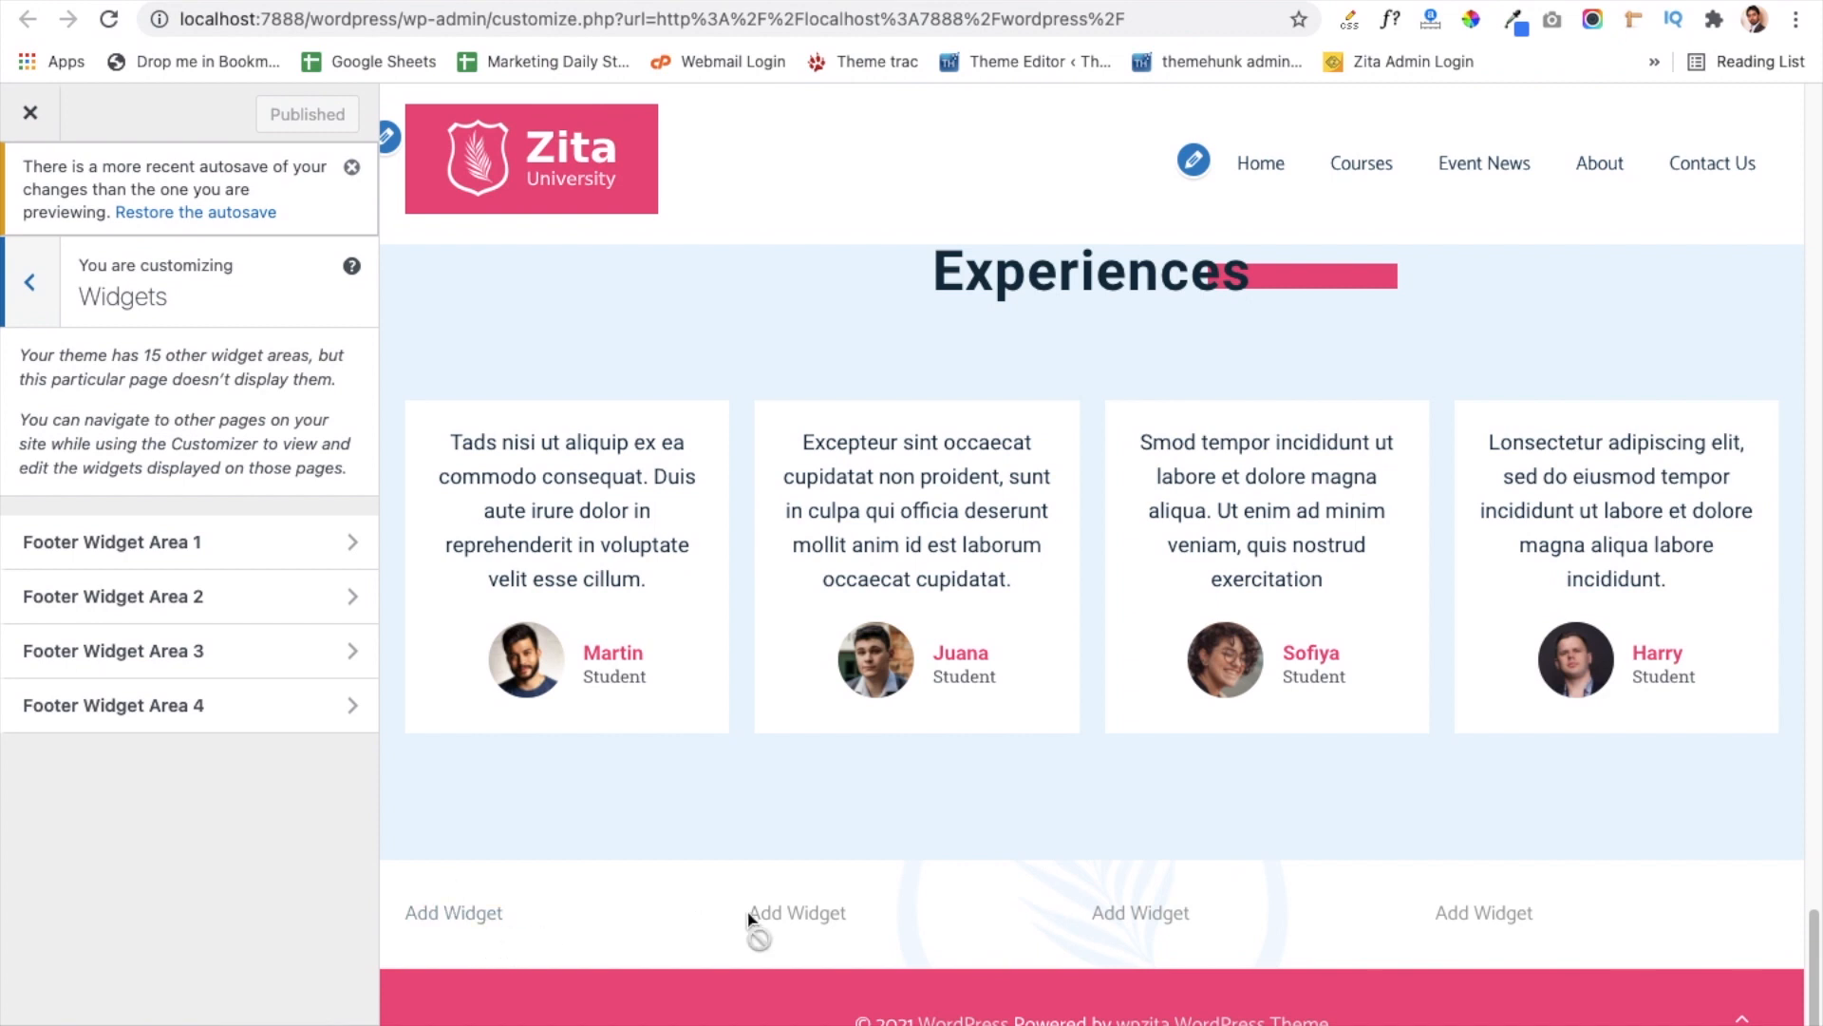
{"action": "left_click", "coordinate": [138, 561]}
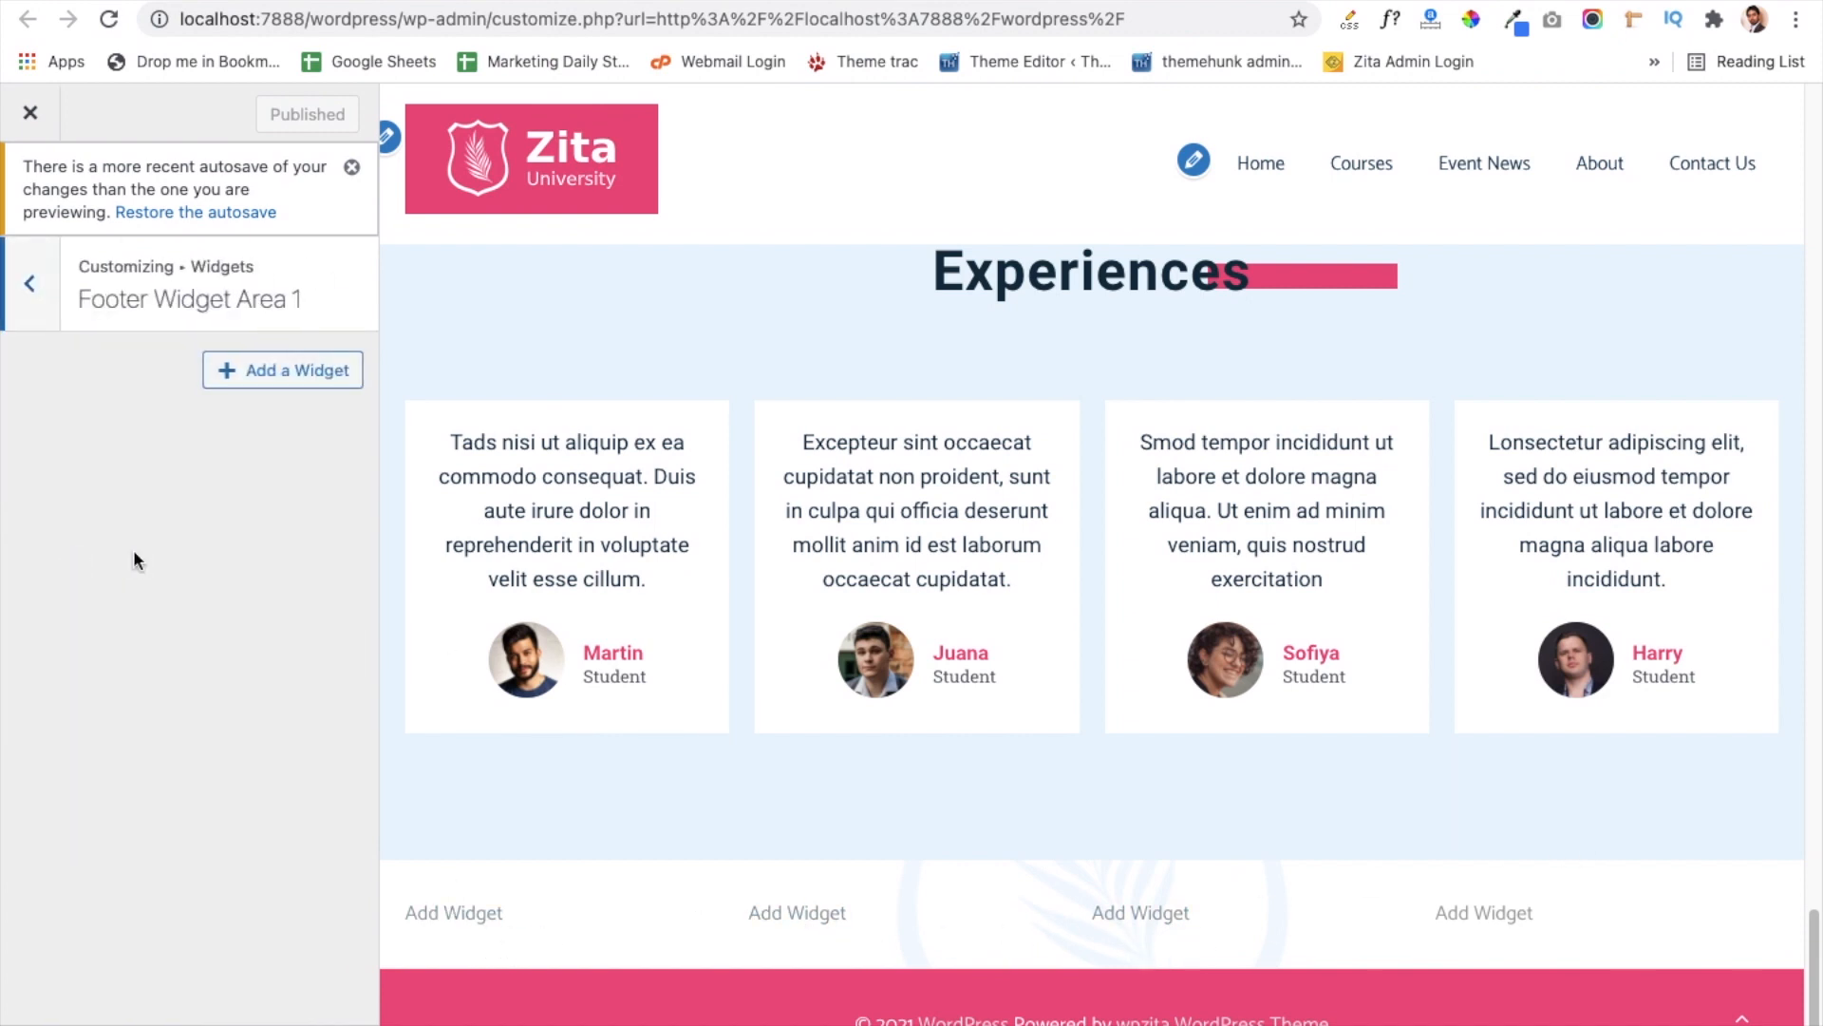
{"action": "left_click", "coordinate": [273, 389]}
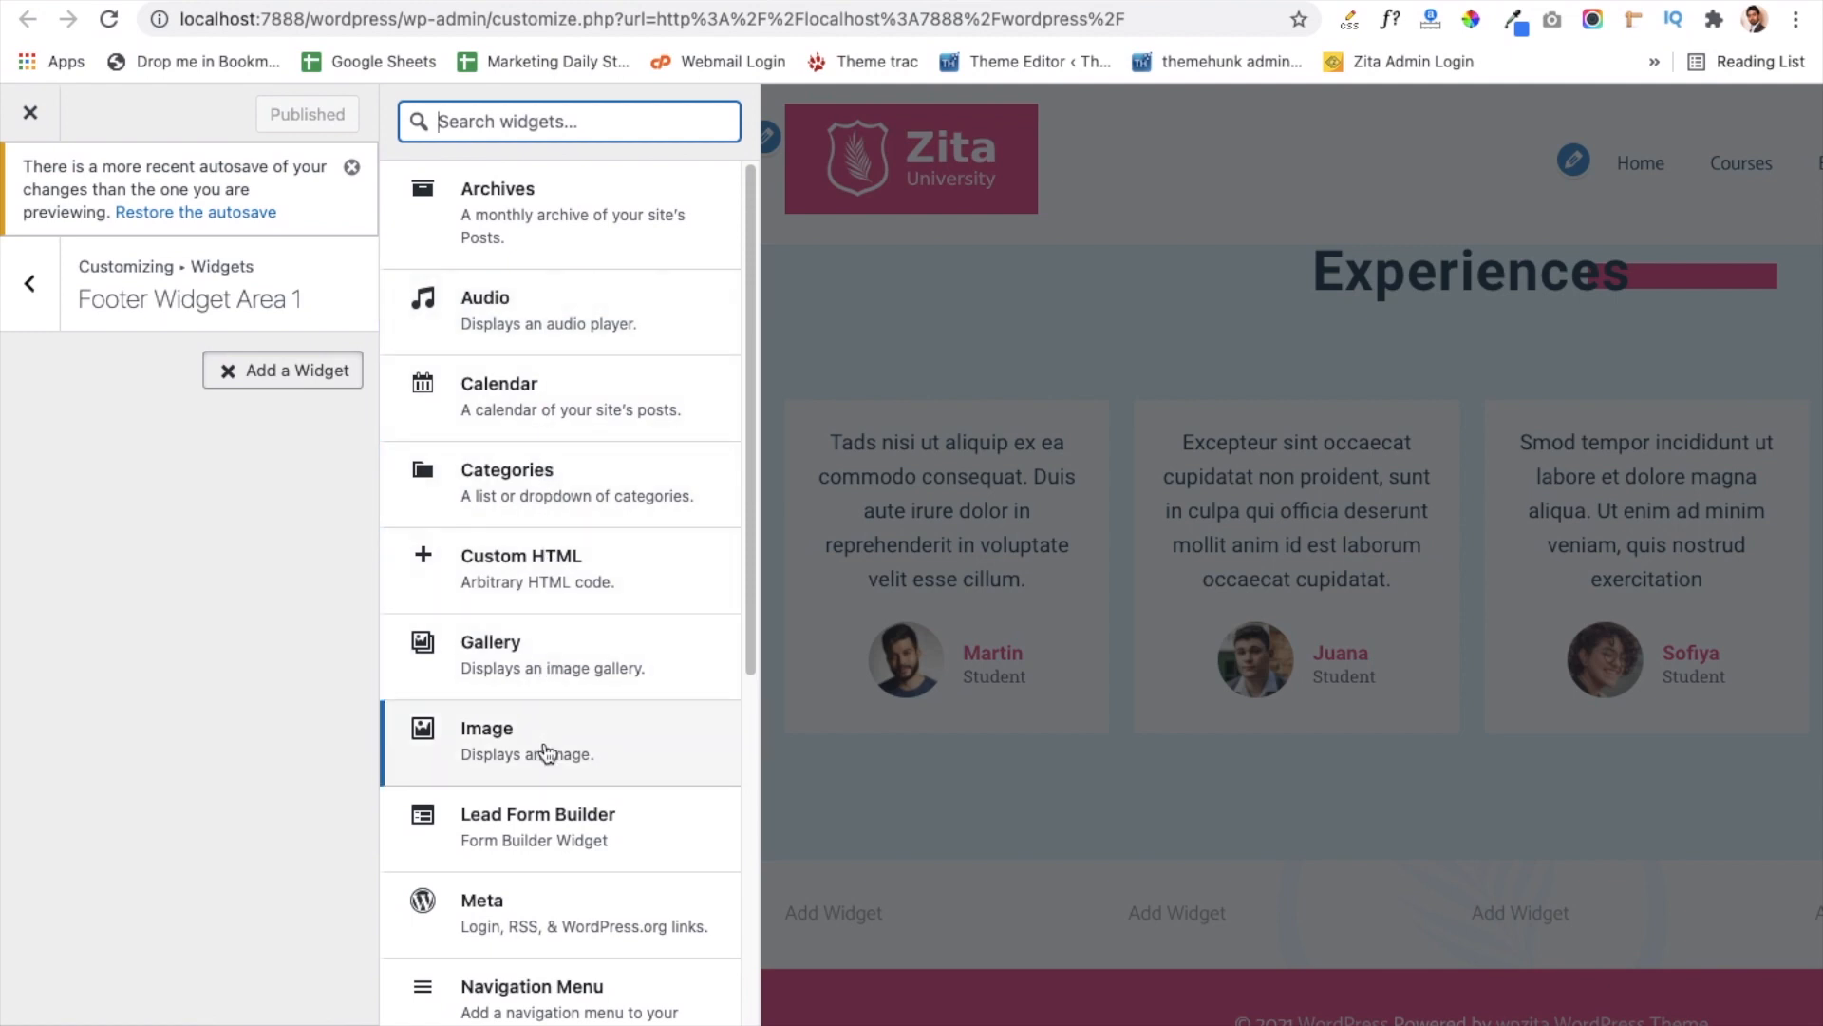
{"action": "scroll", "coordinate": [555, 826], "scroll_direction": "down", "scroll_amount": 1}
{"action": "scroll", "coordinate": [555, 824], "scroll_direction": "down", "scroll_amount": 3}
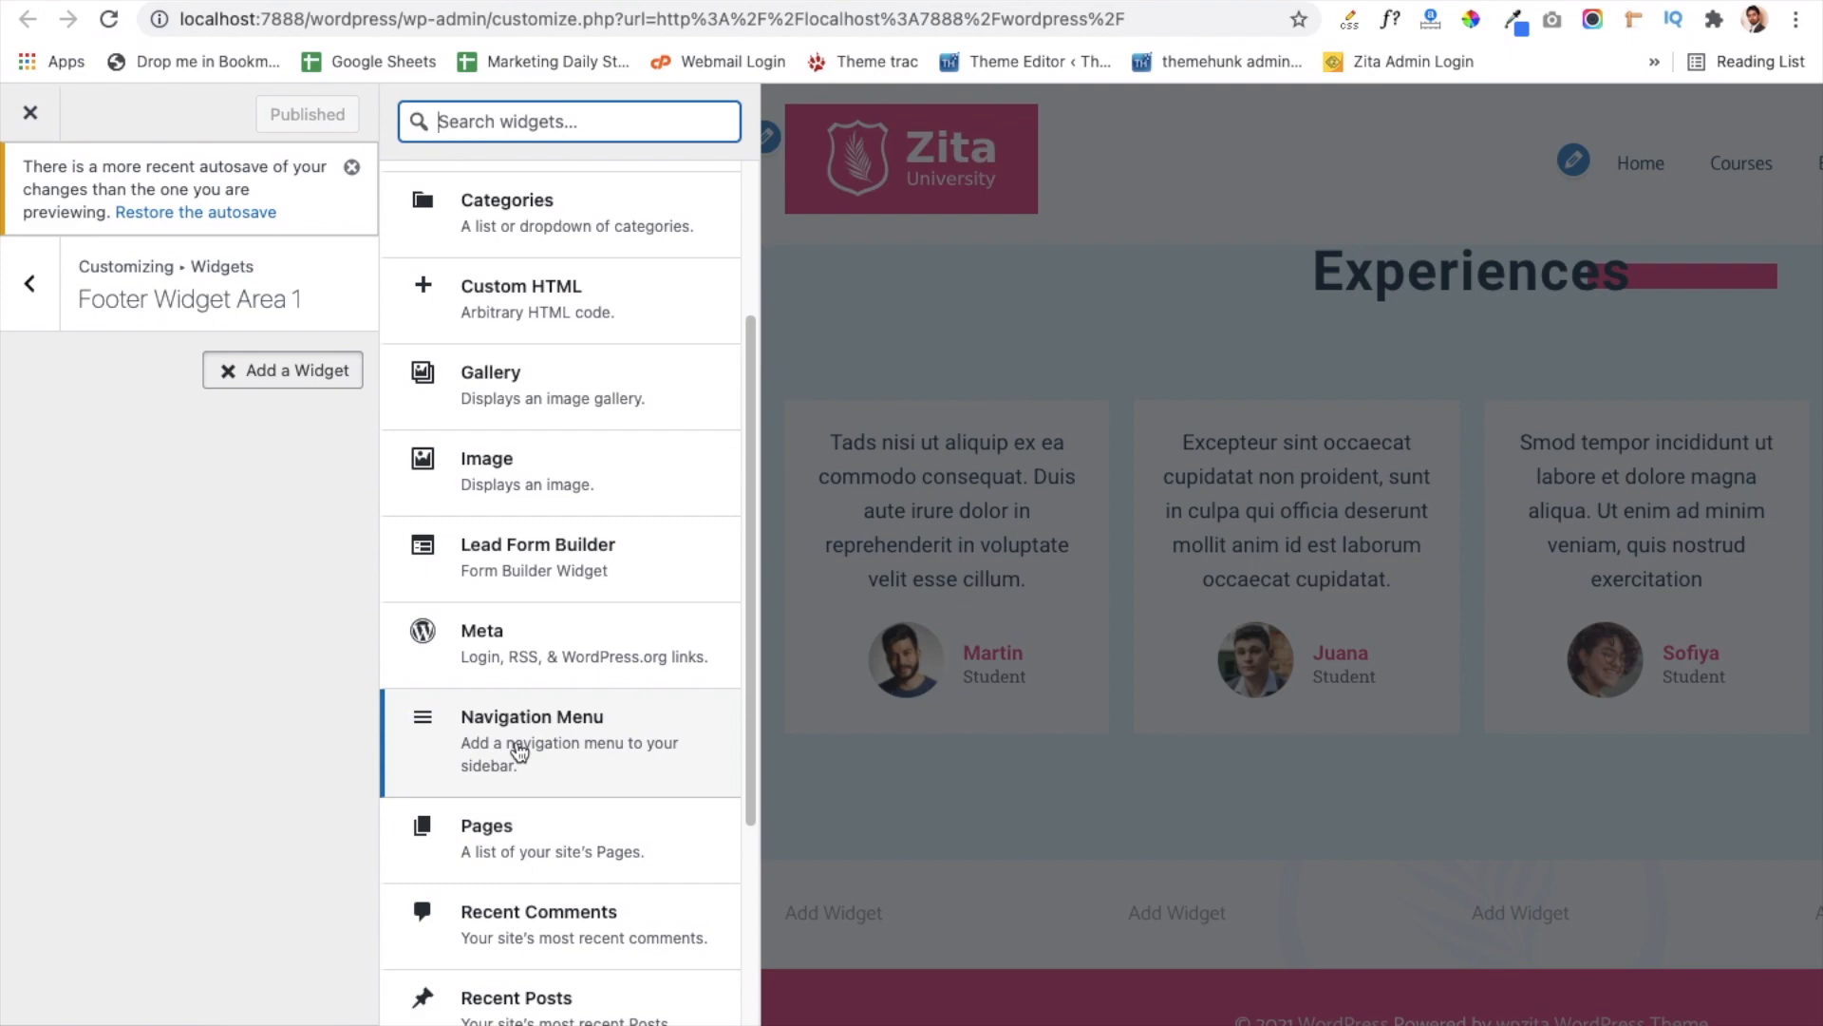
{"action": "left_click", "coordinate": [518, 752]}
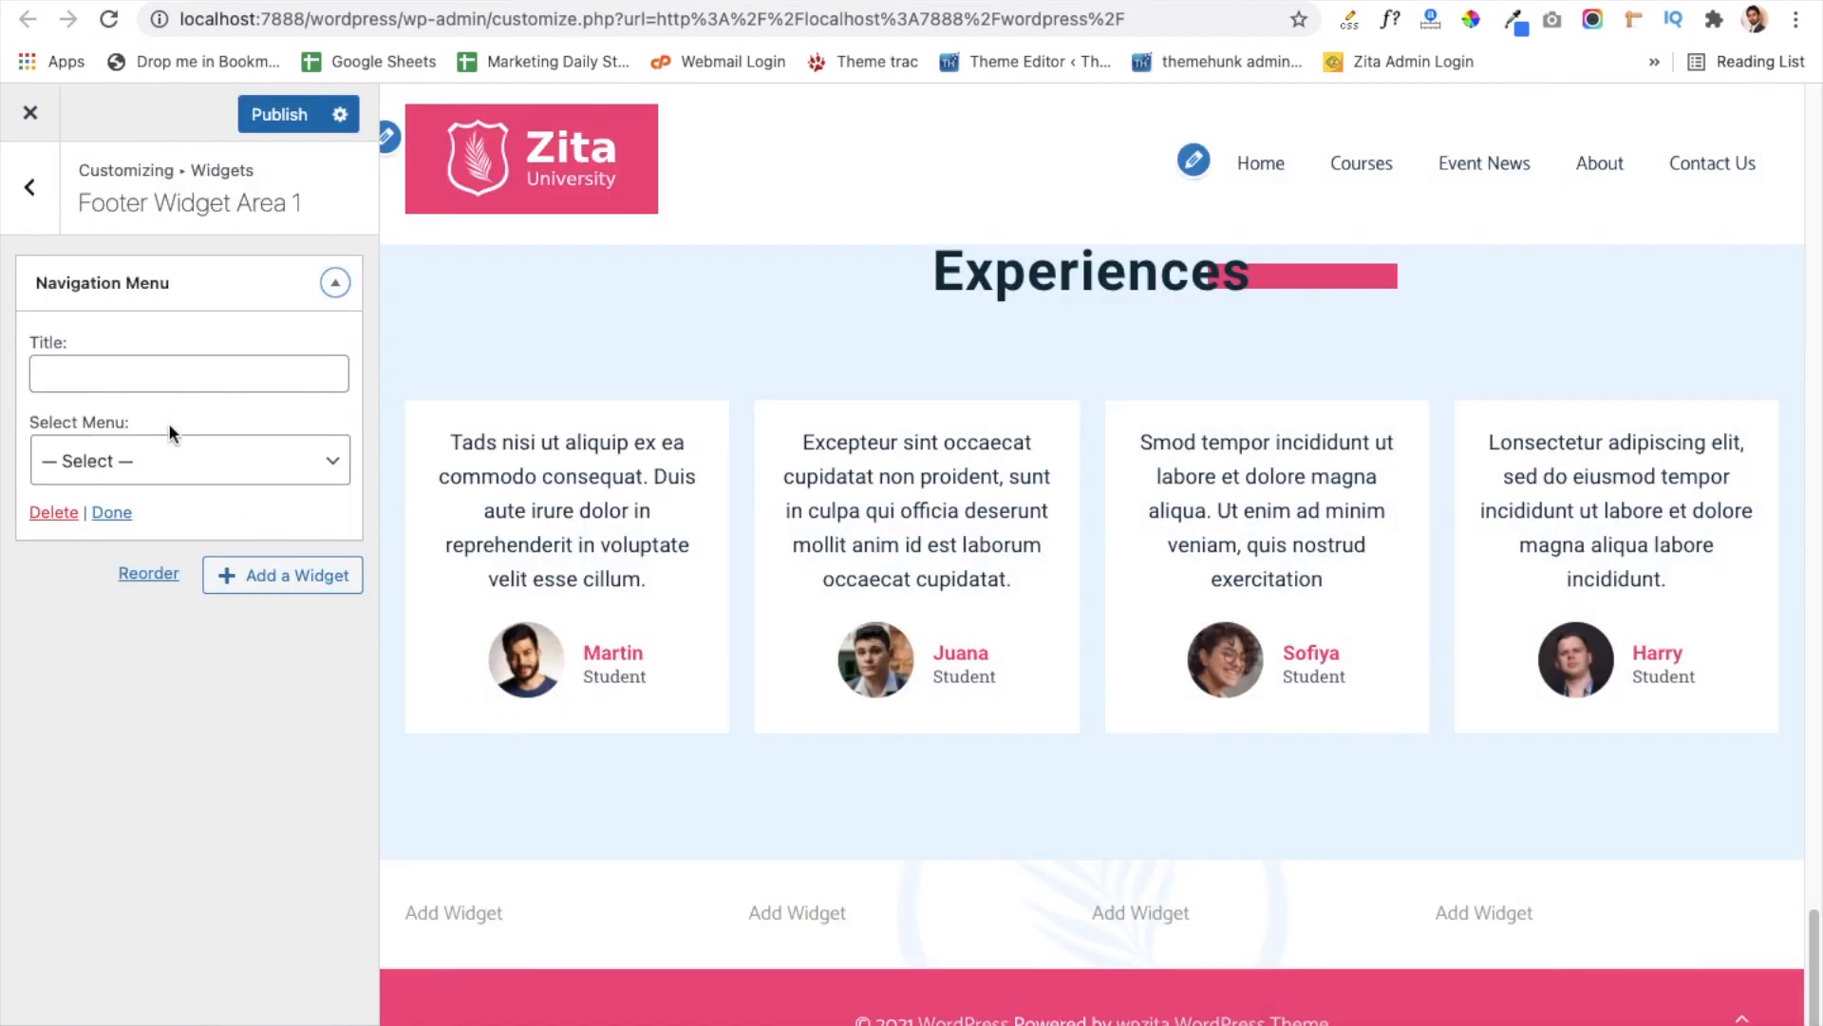
Step: Title the footer's navigation menu widget "Important Link", assign it the Main Menu, and publish the changes
{"action": "left_click", "coordinate": [223, 381]}
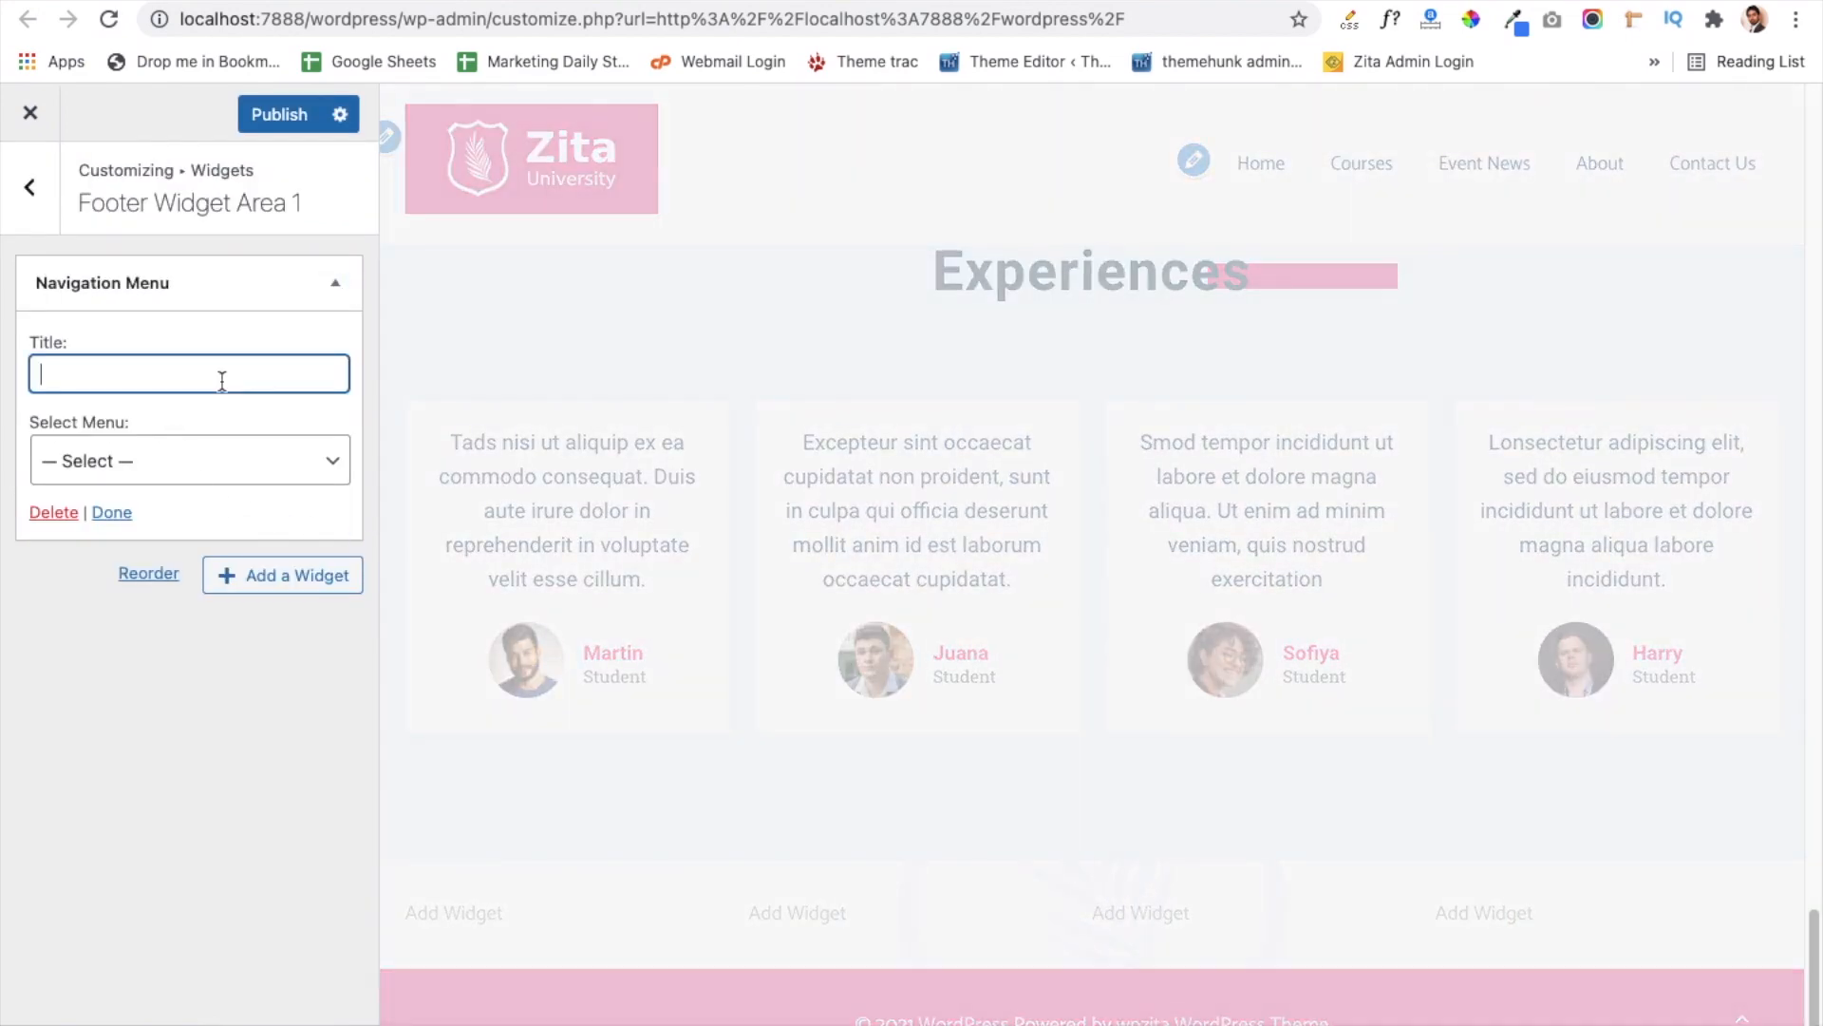
{"action": "type", "text": "Important Link"}
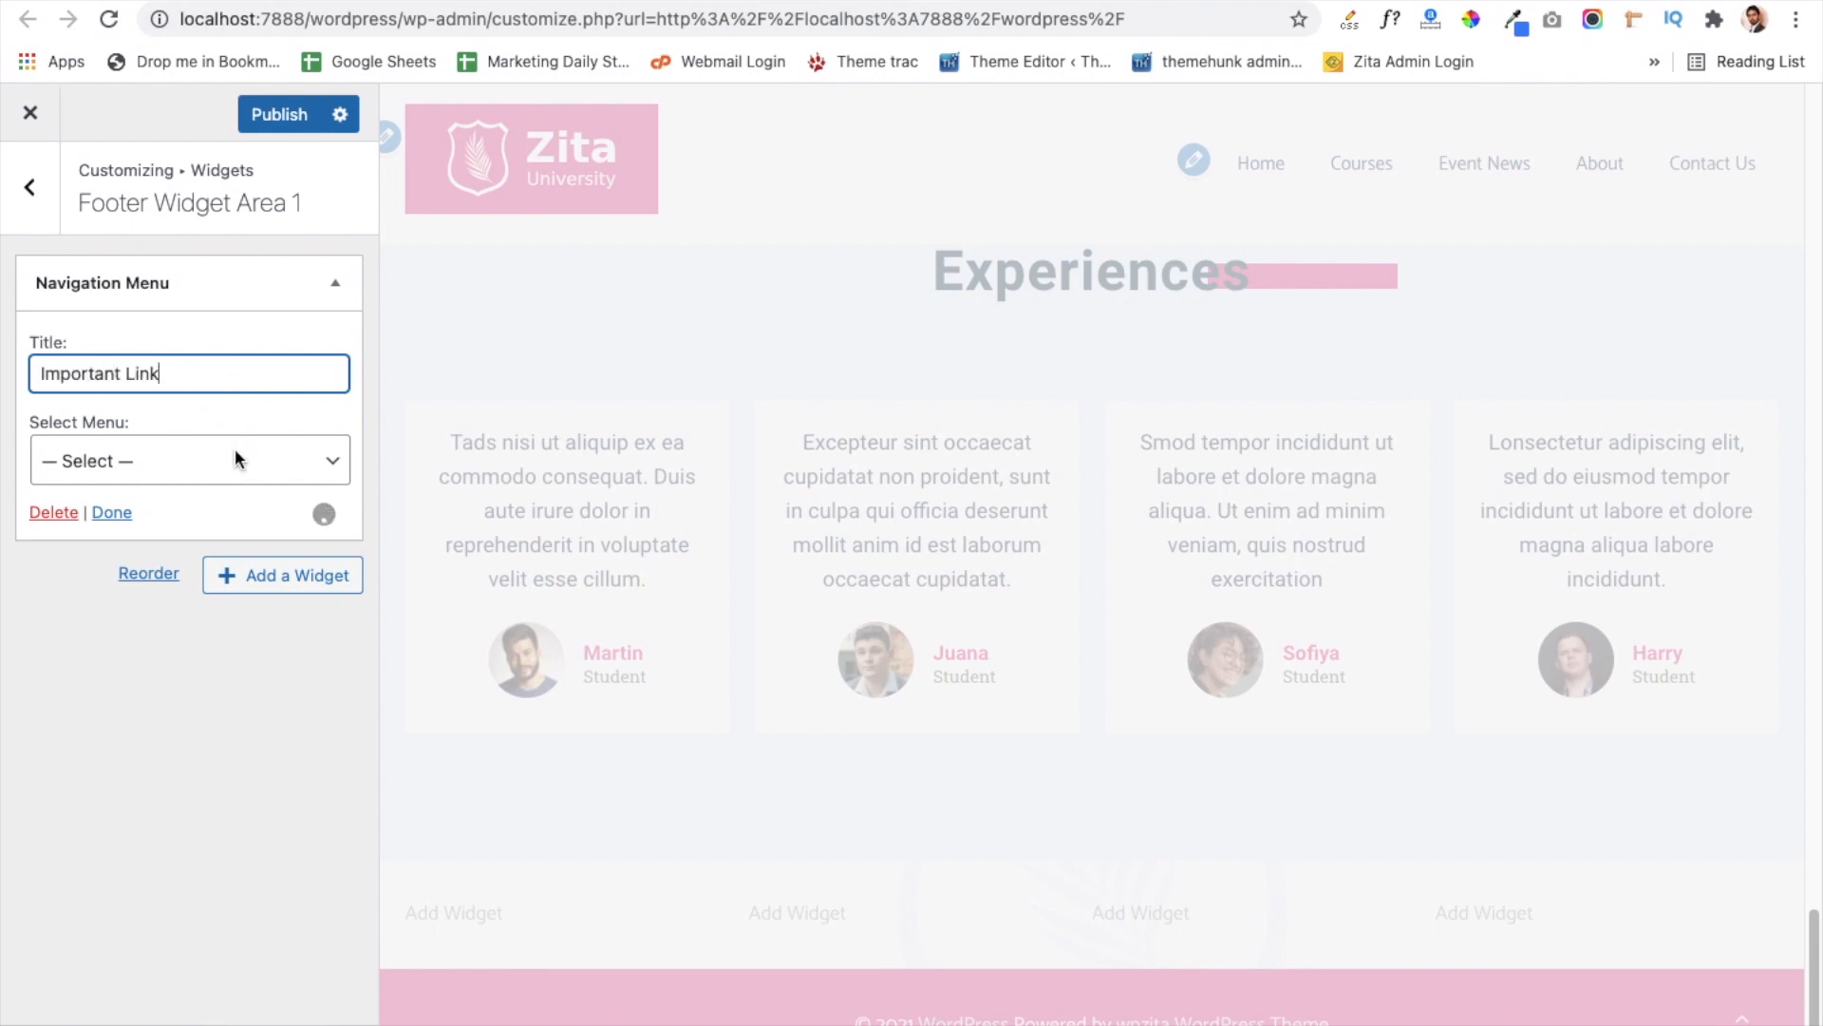
{"action": "left_click", "coordinate": [235, 452]}
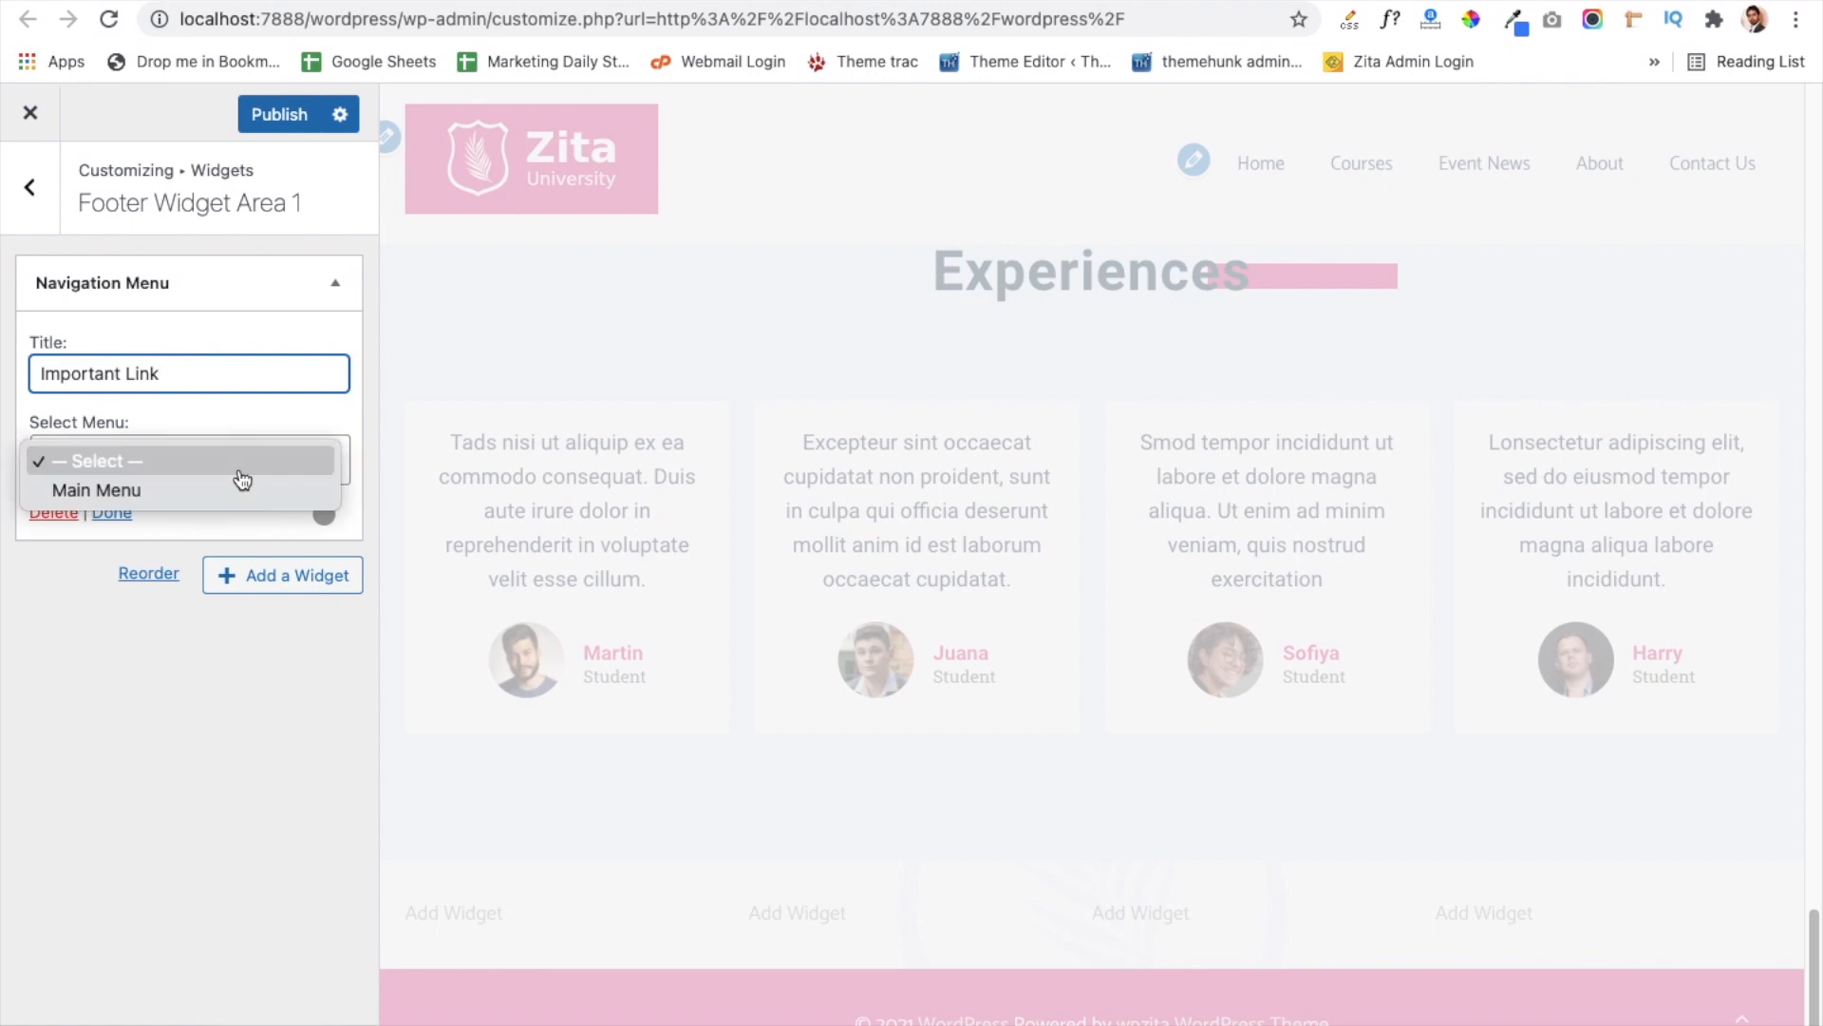
{"action": "left_click", "coordinate": [110, 489]}
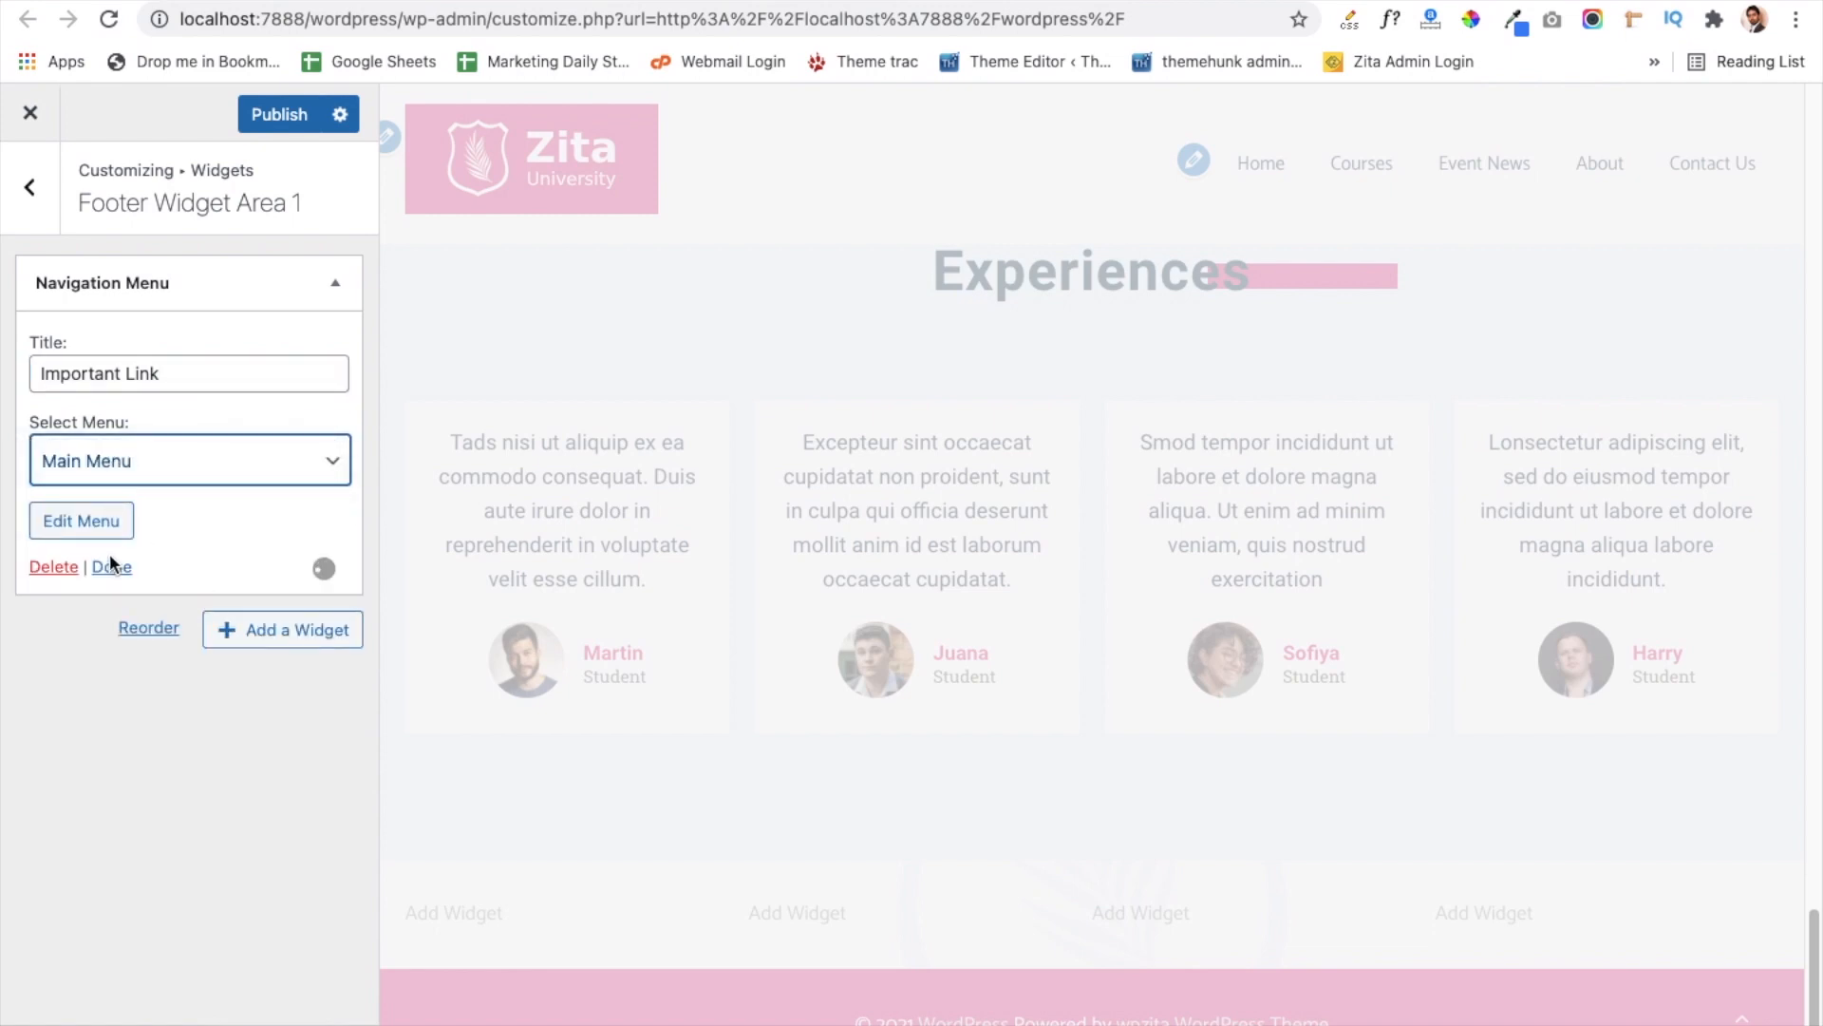
{"action": "left_click", "coordinate": [276, 114]}
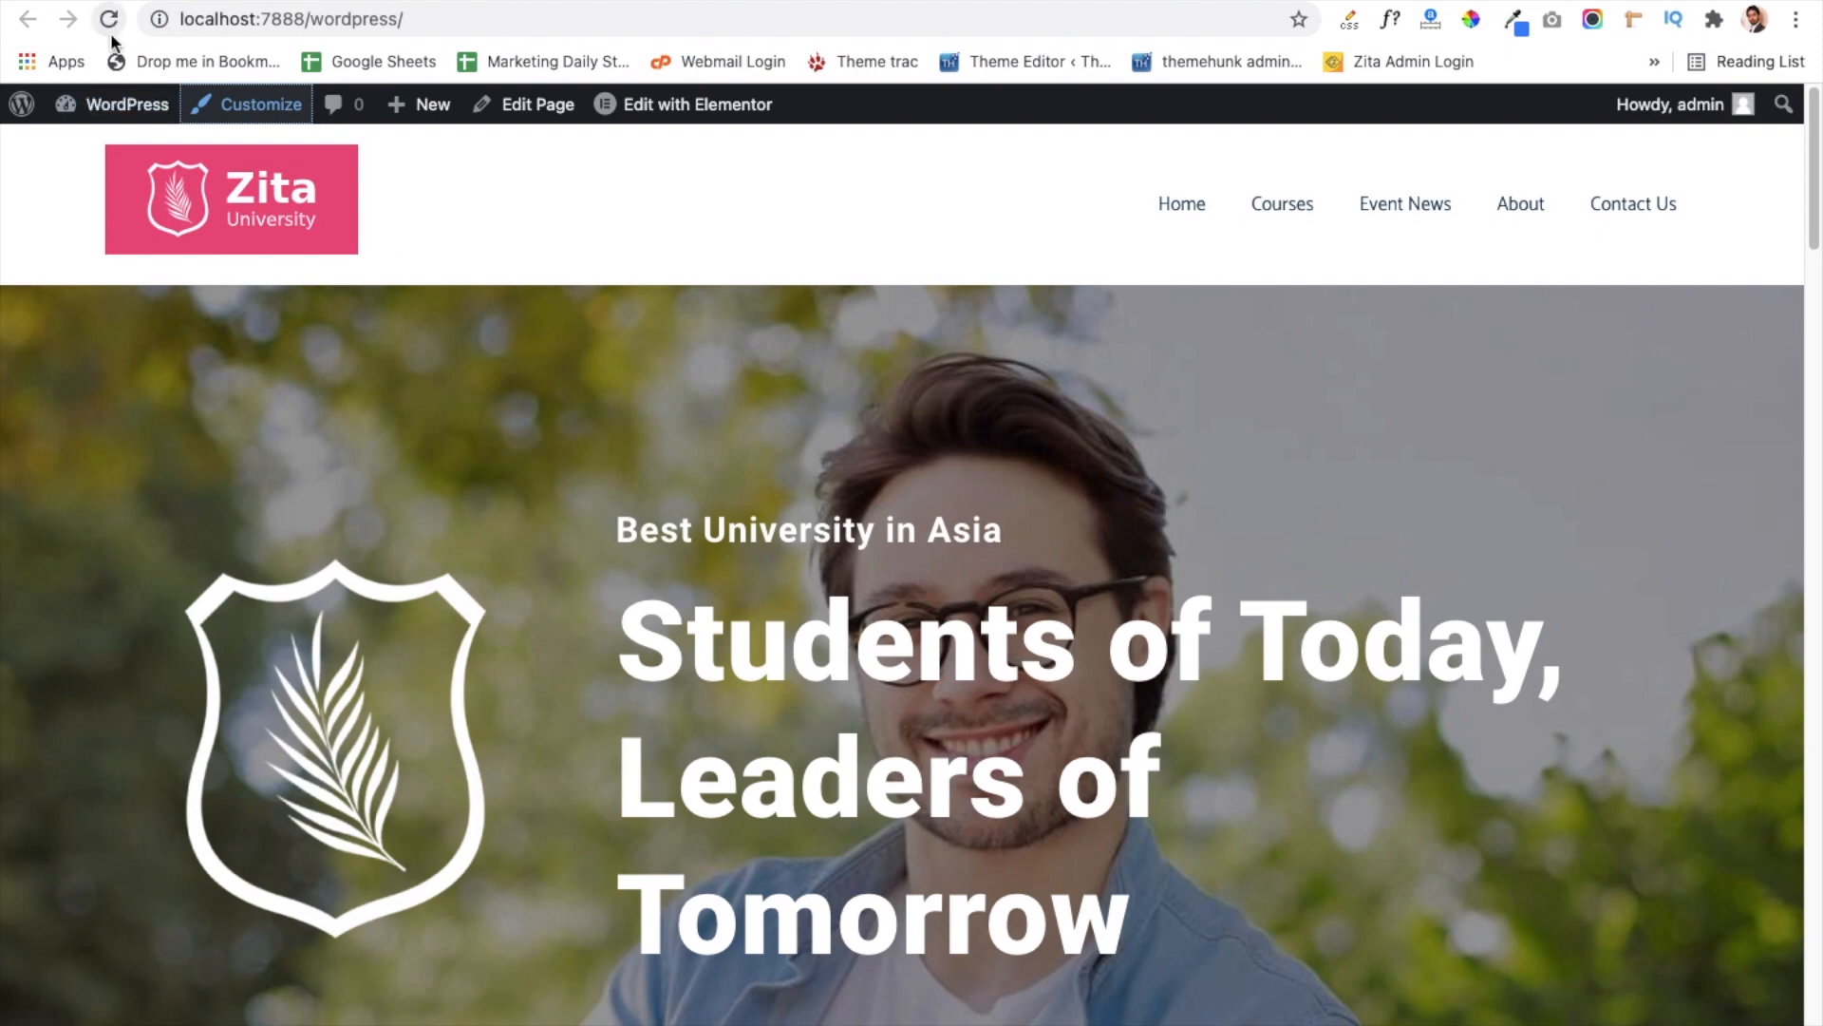
Step: Reload the live homepage and check the new menu widget in its footer
{"action": "left_click", "coordinate": [109, 21]}
{"action": "scroll", "coordinate": [540, 675], "scroll_direction": "down", "scroll_amount": 15}
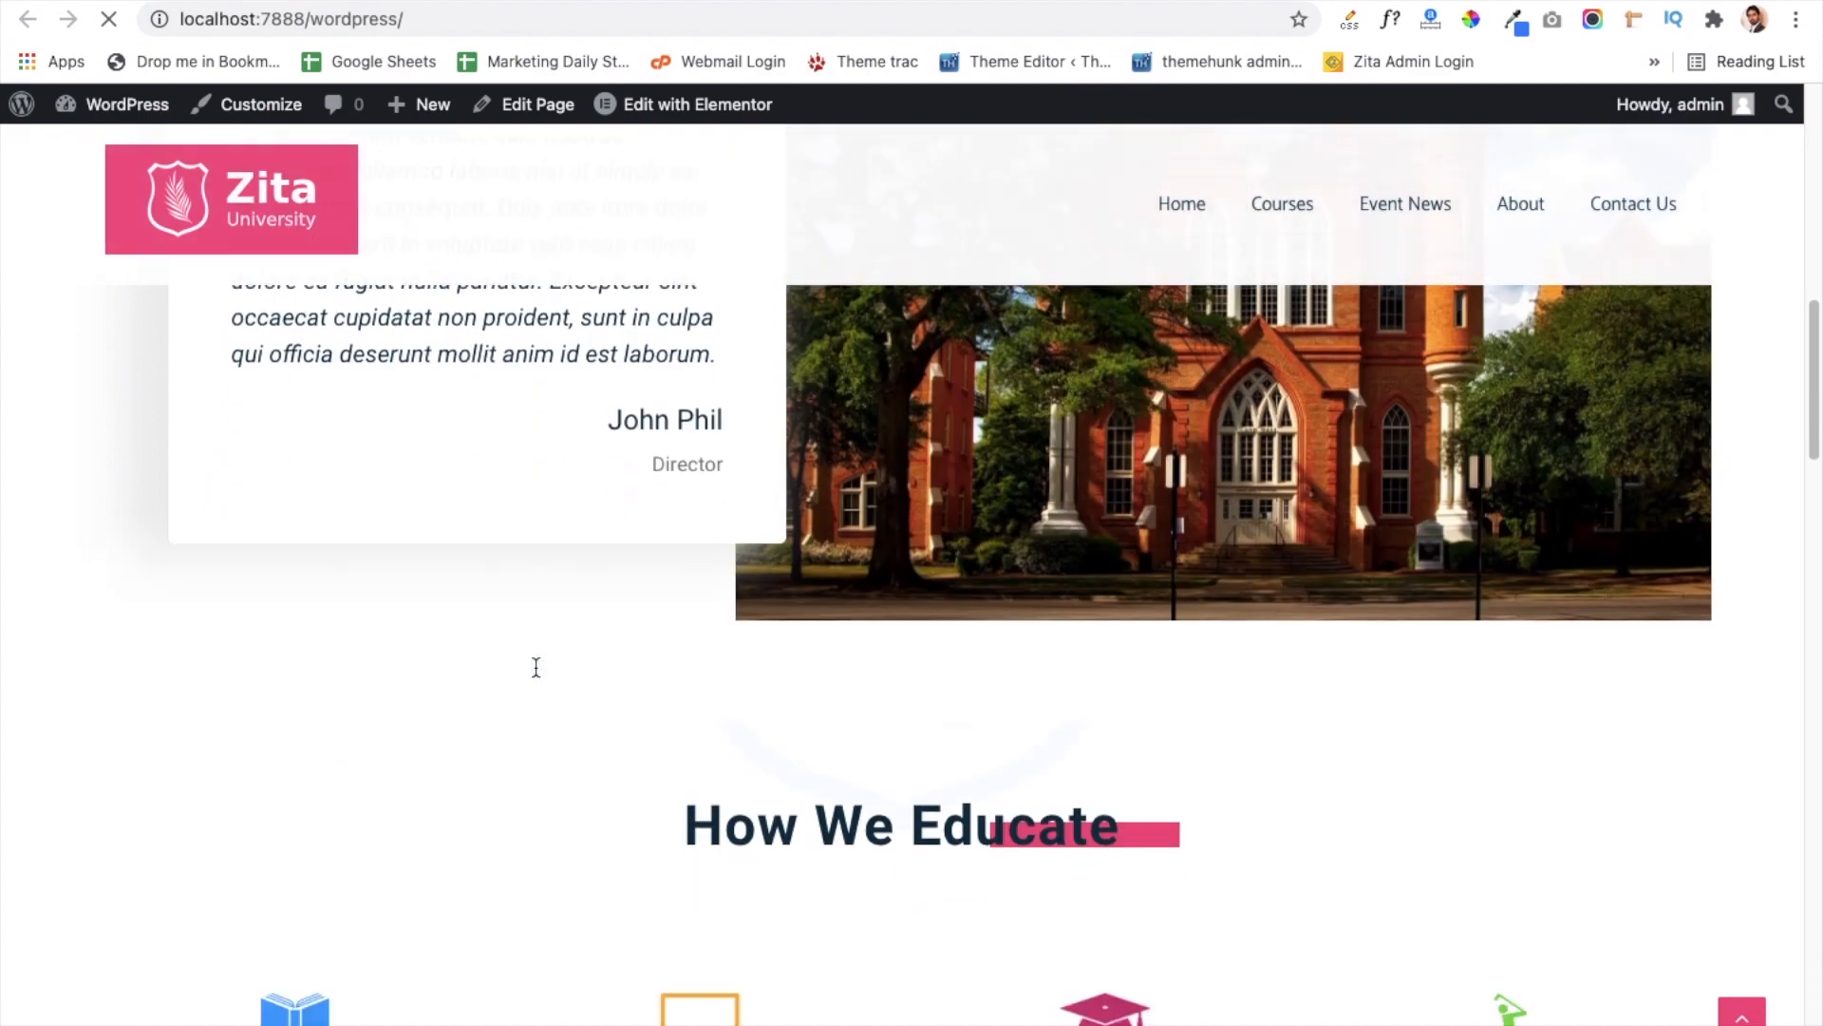
{"action": "scroll", "coordinate": [537, 667], "scroll_direction": "down", "scroll_amount": 12}
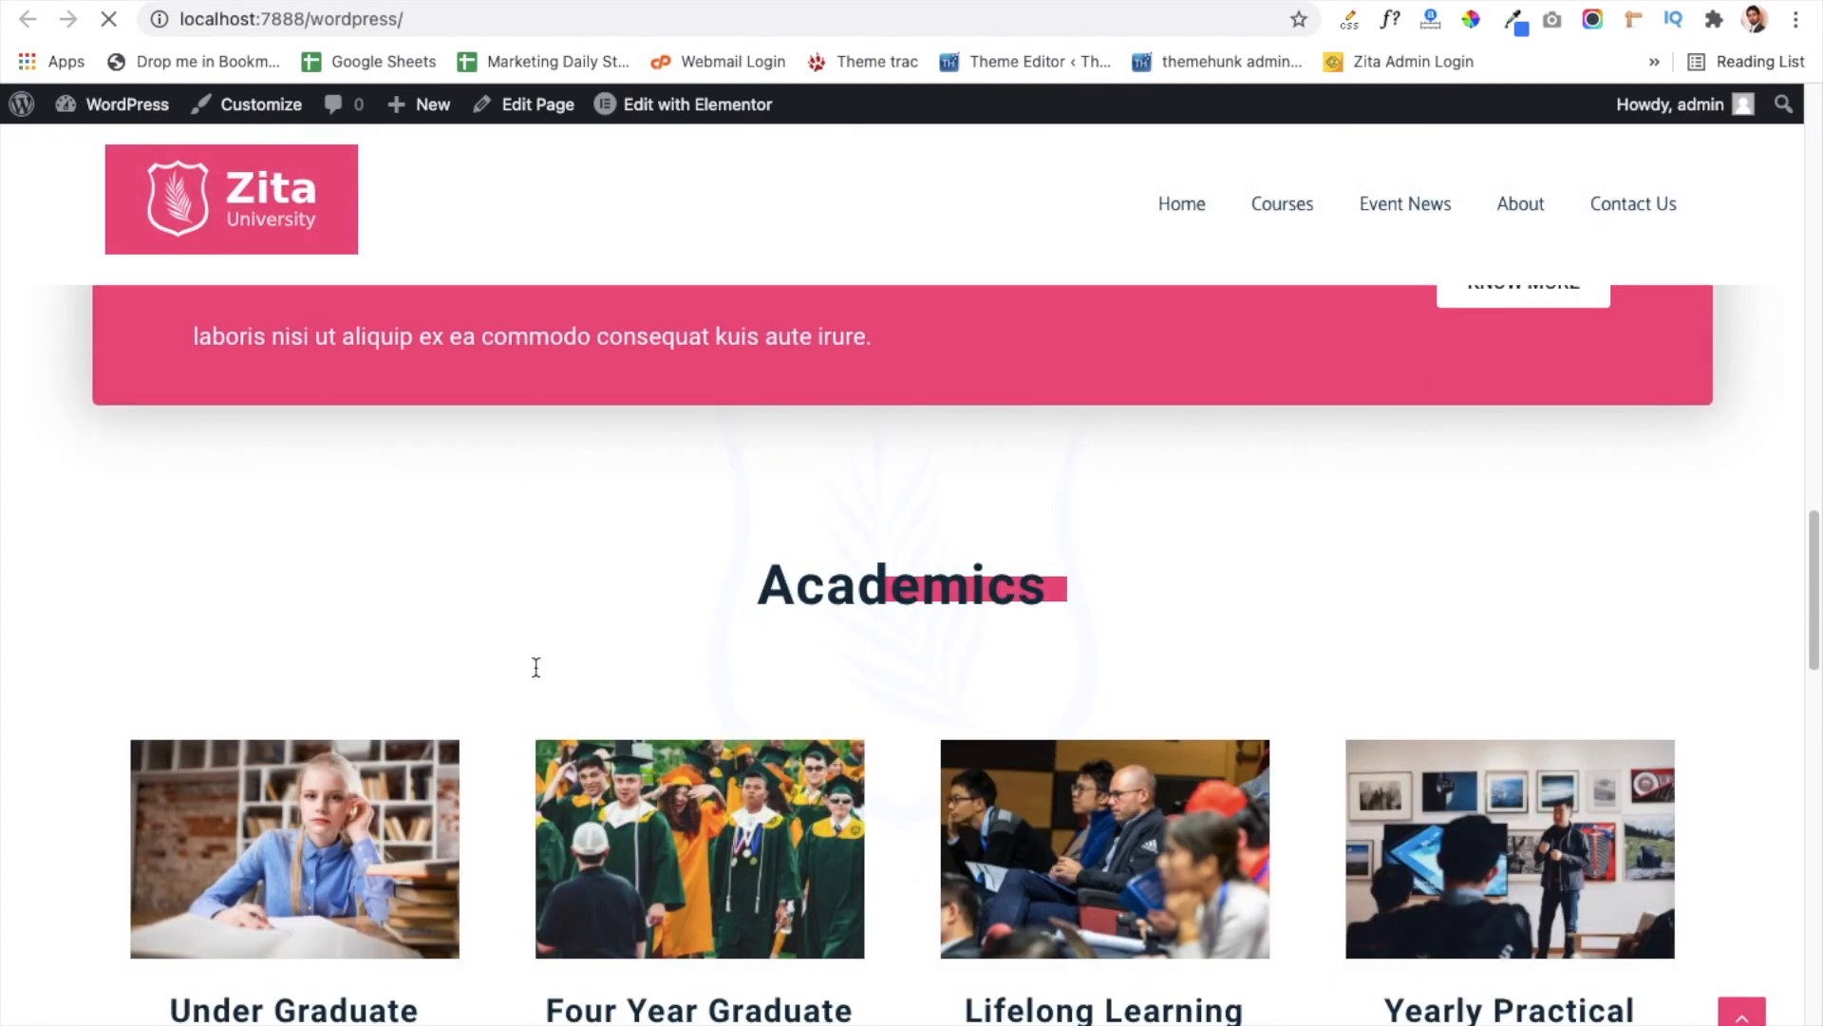
{"action": "scroll", "coordinate": [536, 668], "scroll_direction": "down", "scroll_amount": 12}
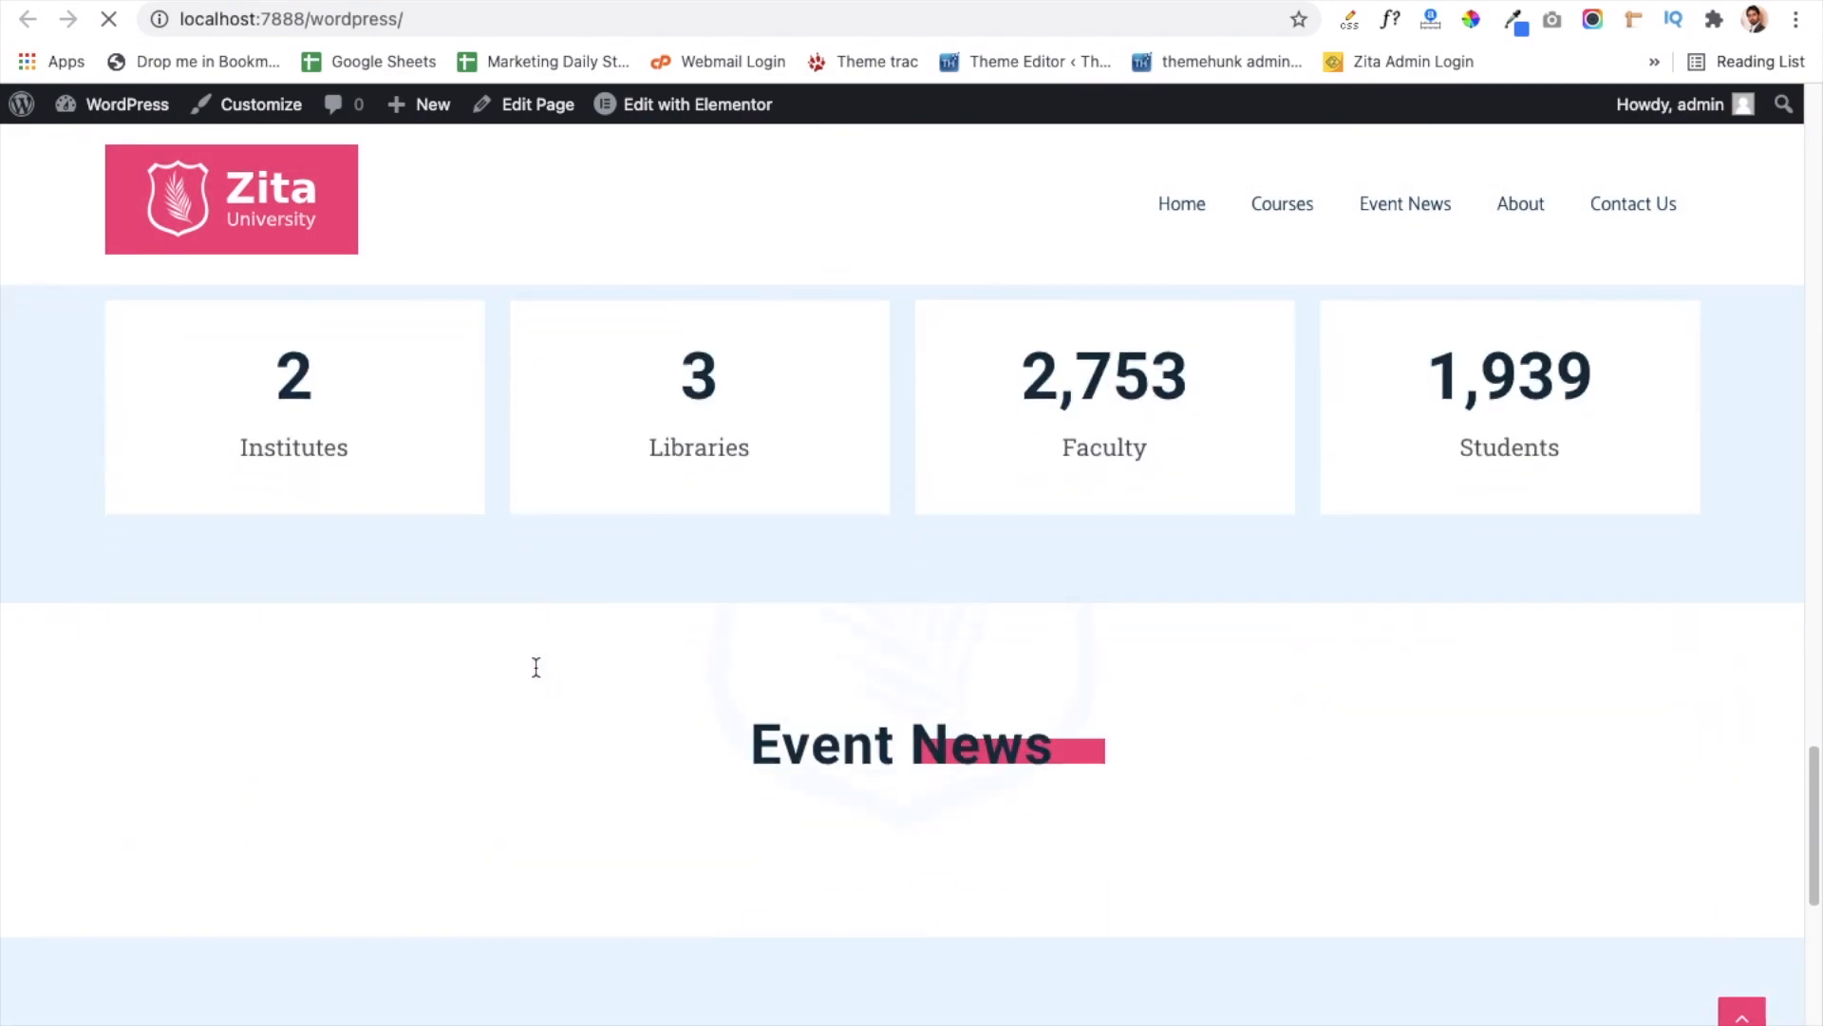
{"action": "scroll", "coordinate": [537, 668], "scroll_direction": "down", "scroll_amount": 8}
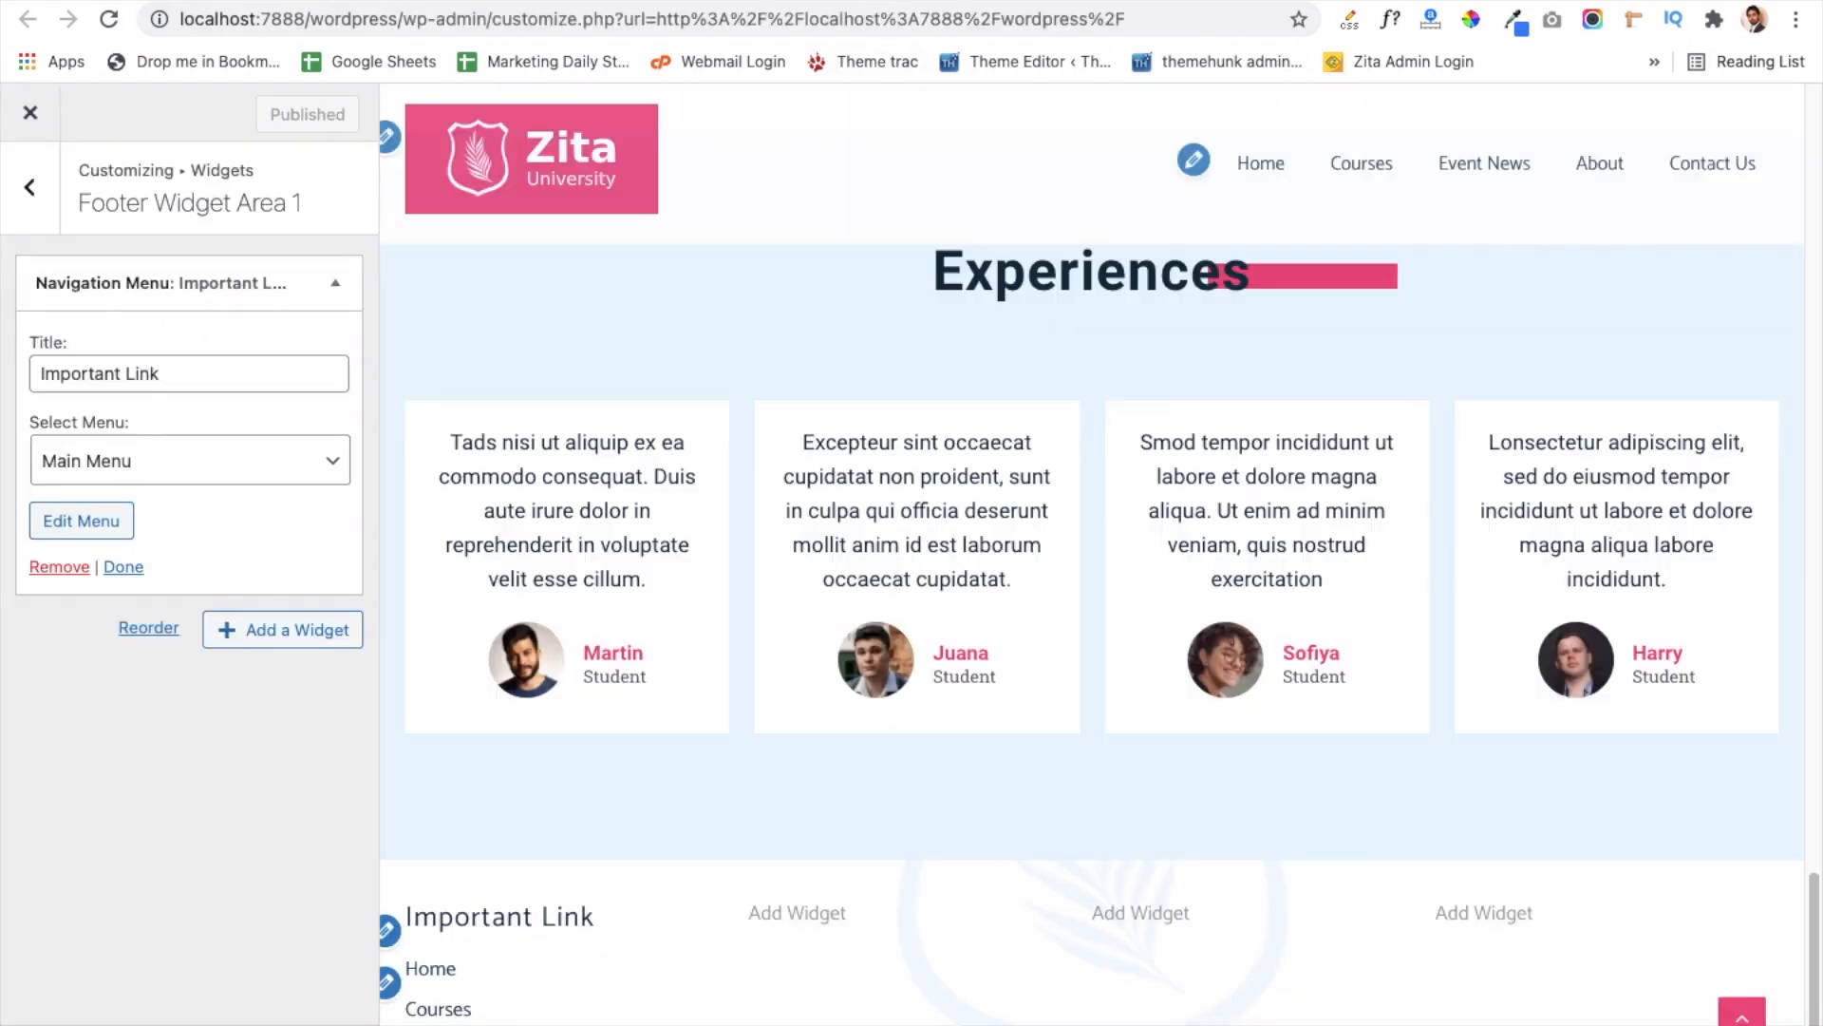
Step: Examine the Site Identity settings in the Customizer's WordPress Default section, including the logo, logo width, site title and tagline
{"action": "left_click", "coordinate": [34, 195]}
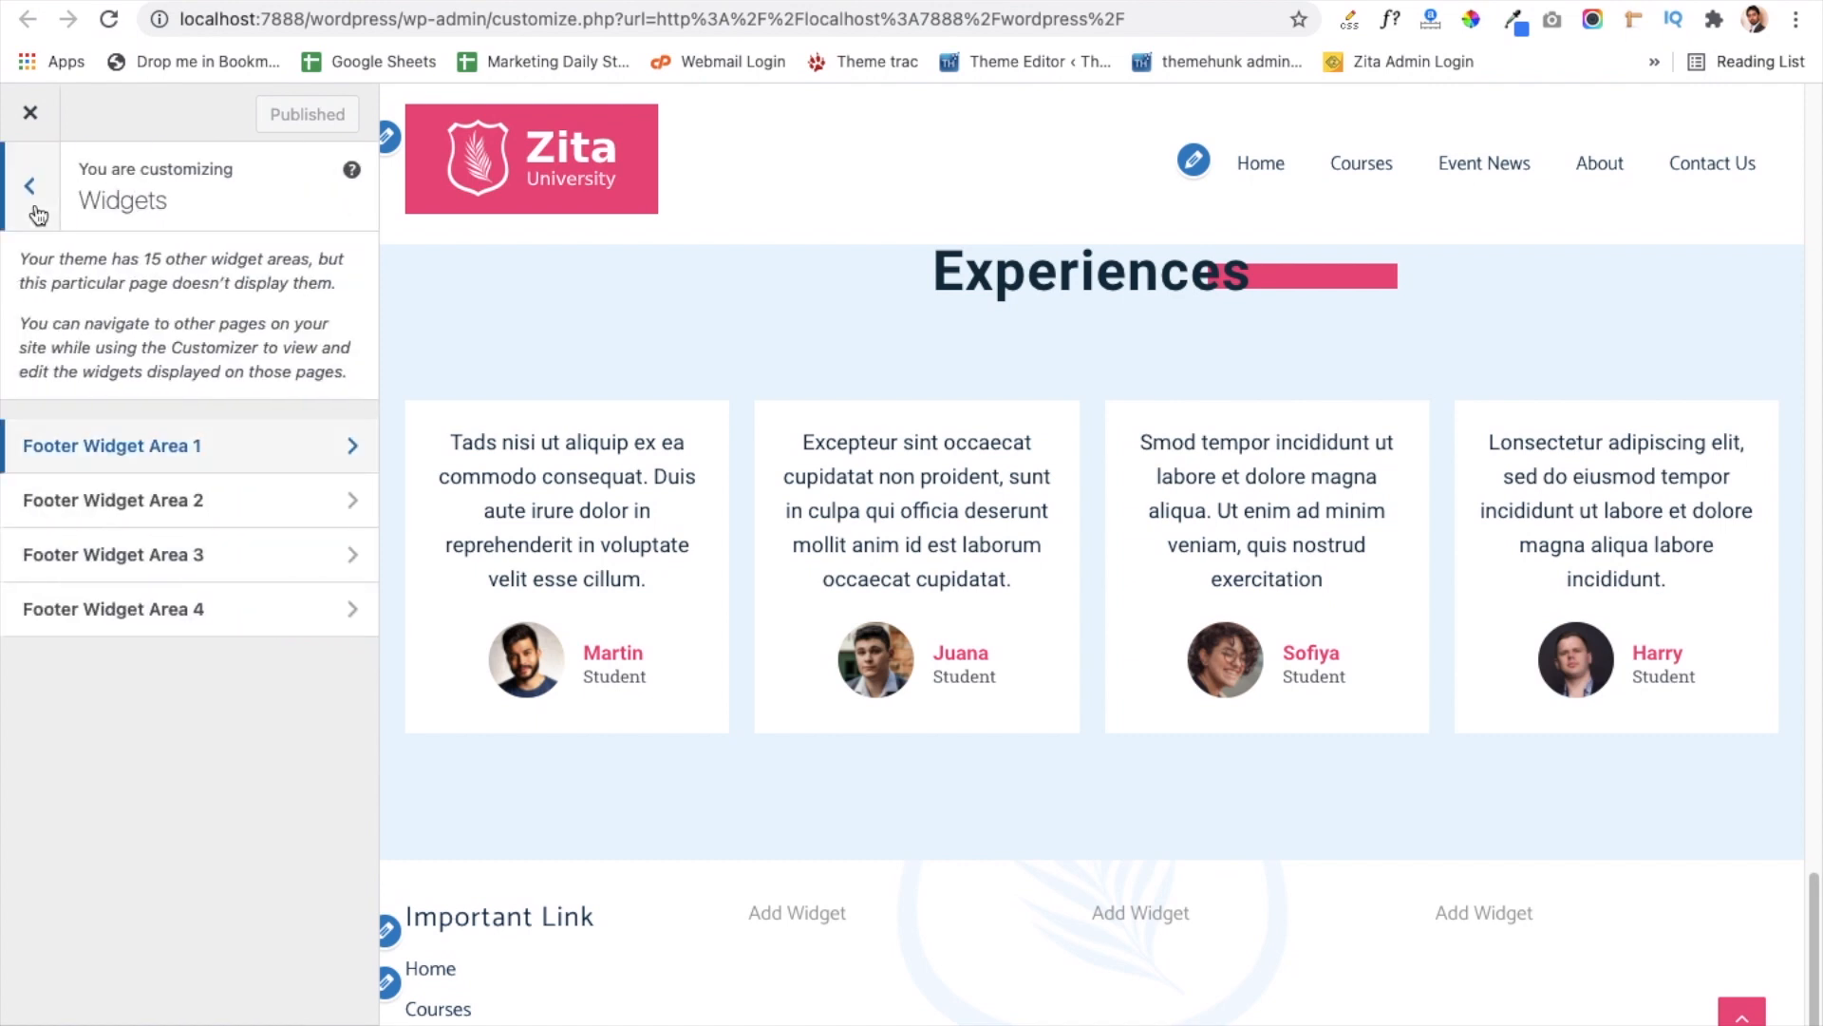
{"action": "left_click", "coordinate": [34, 202]}
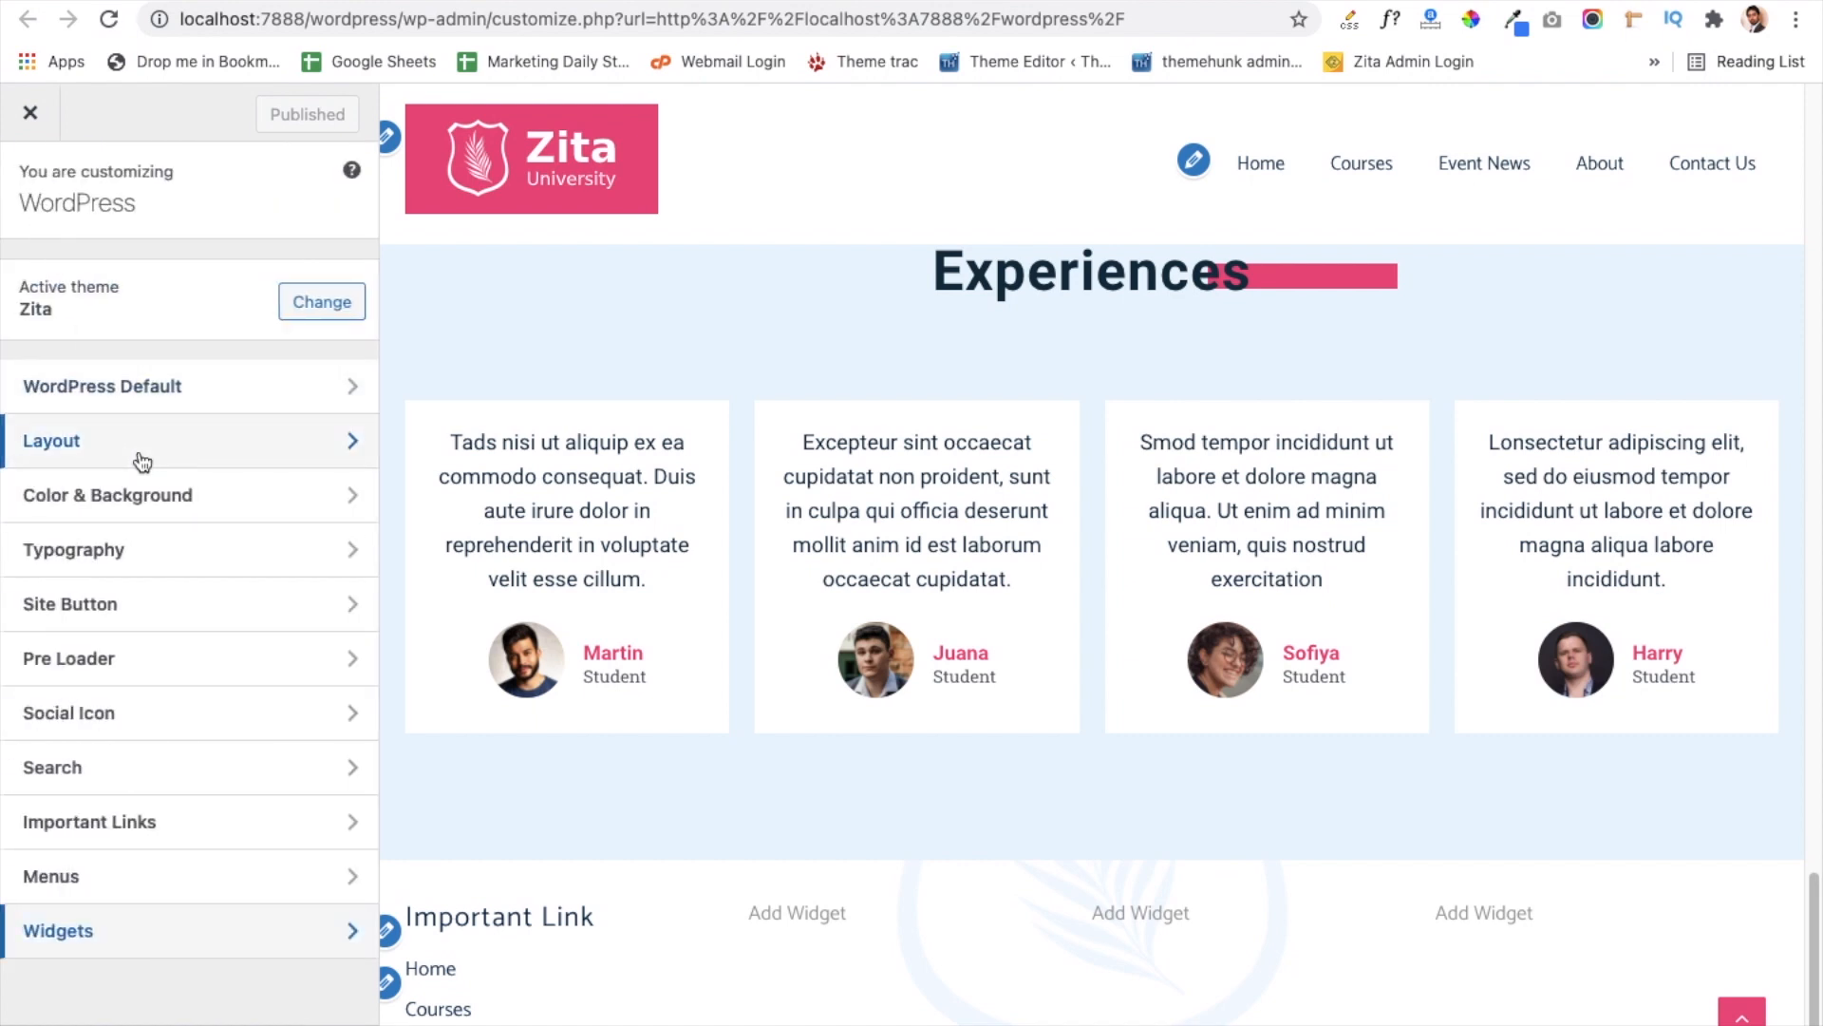
{"action": "left_click", "coordinate": [147, 404]}
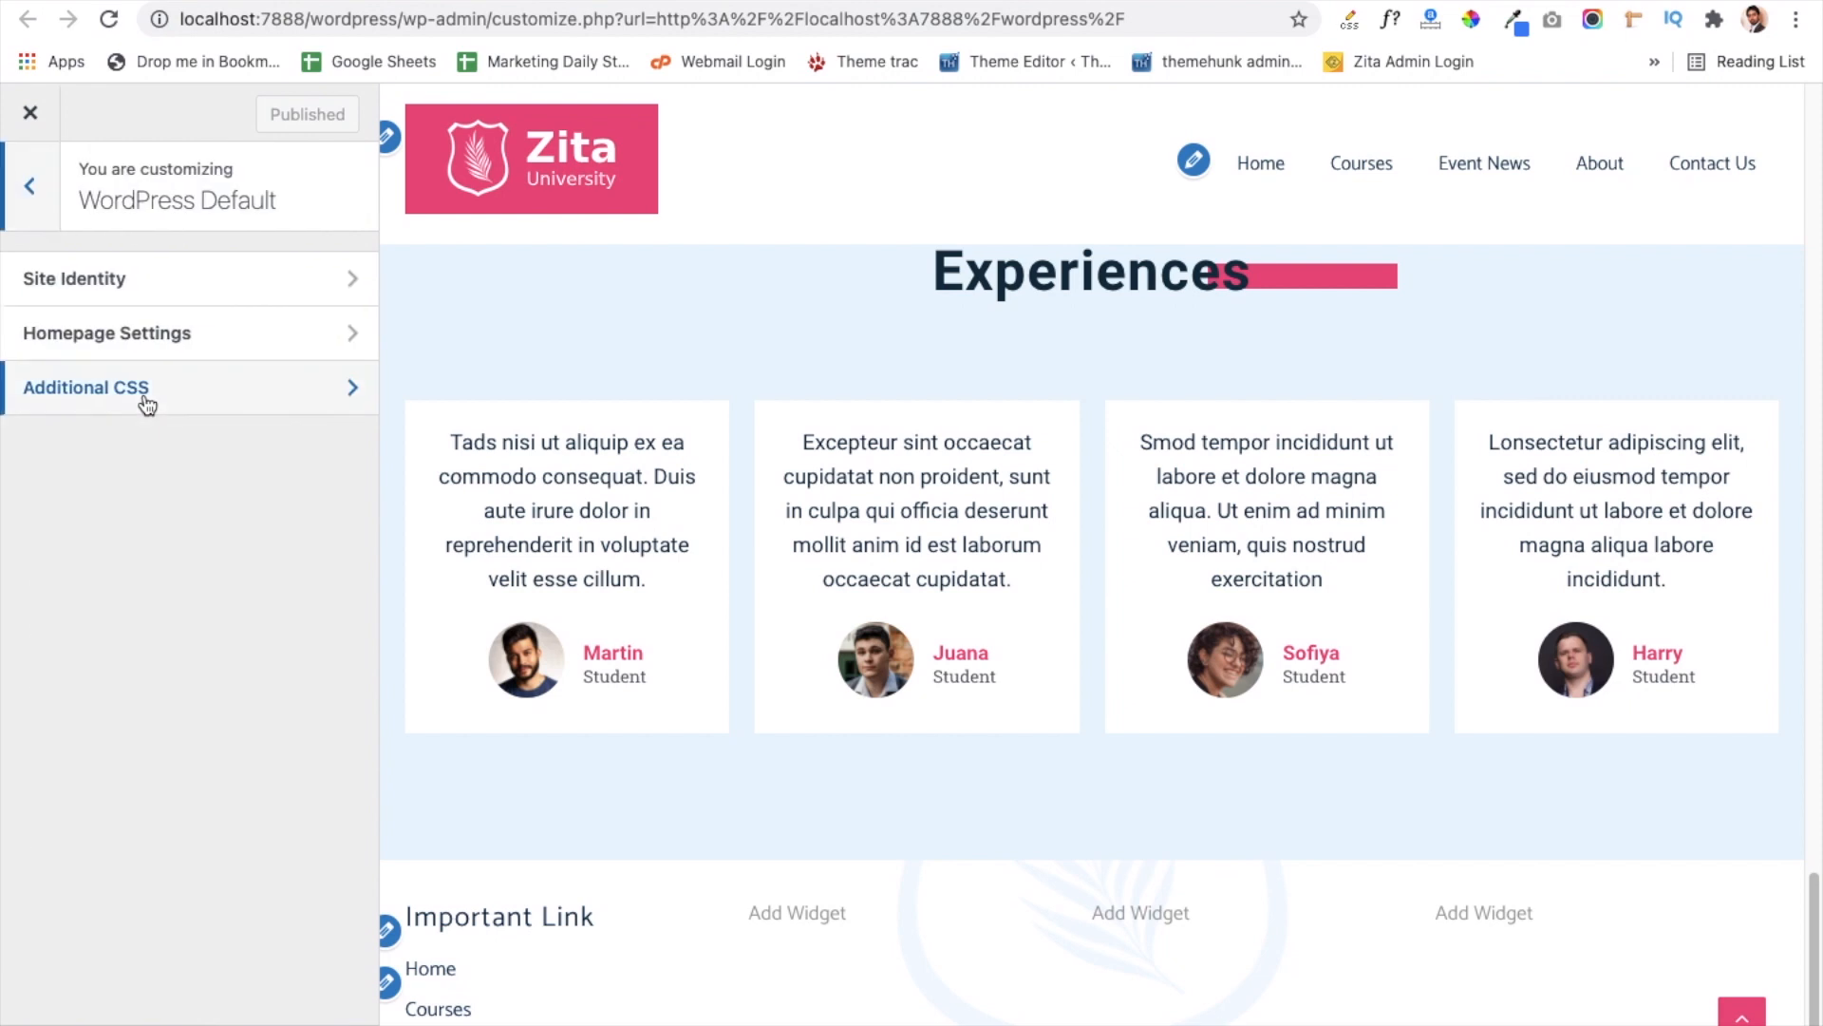
{"action": "left_click", "coordinate": [160, 292]}
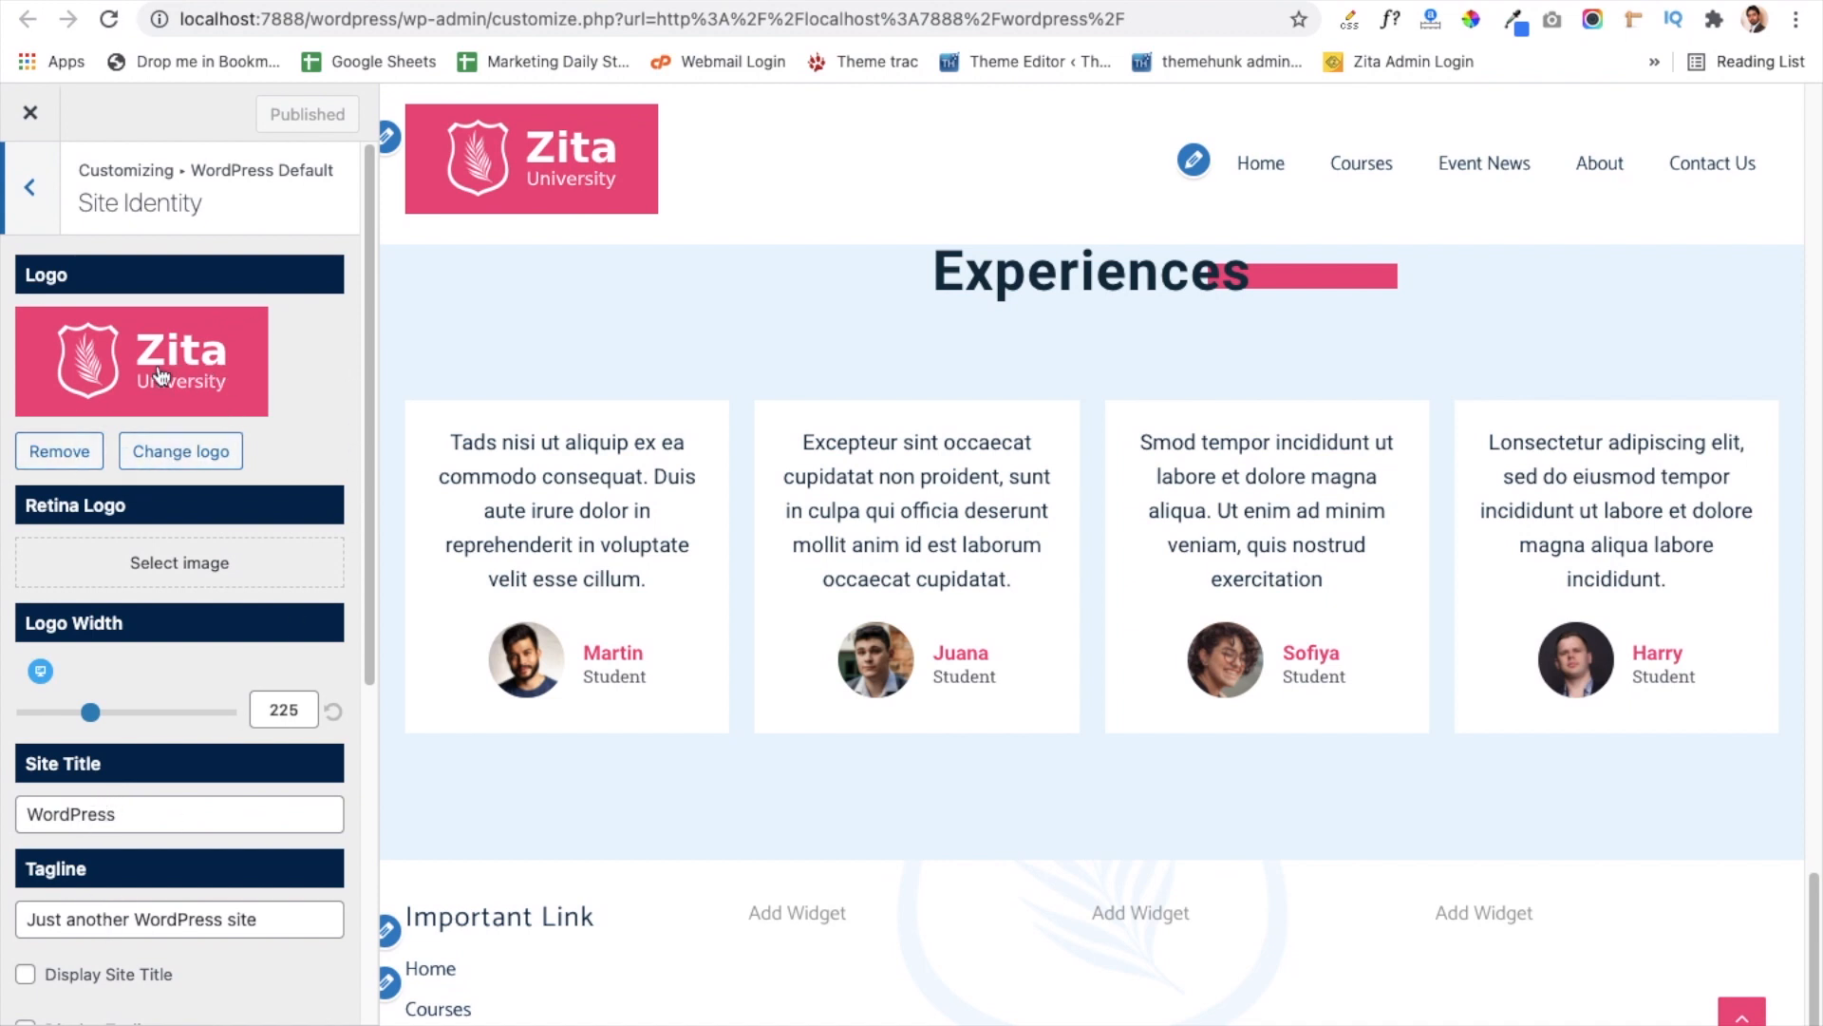
{"action": "left_click", "coordinate": [49, 207]}
{"action": "left_click", "coordinate": [49, 207]}
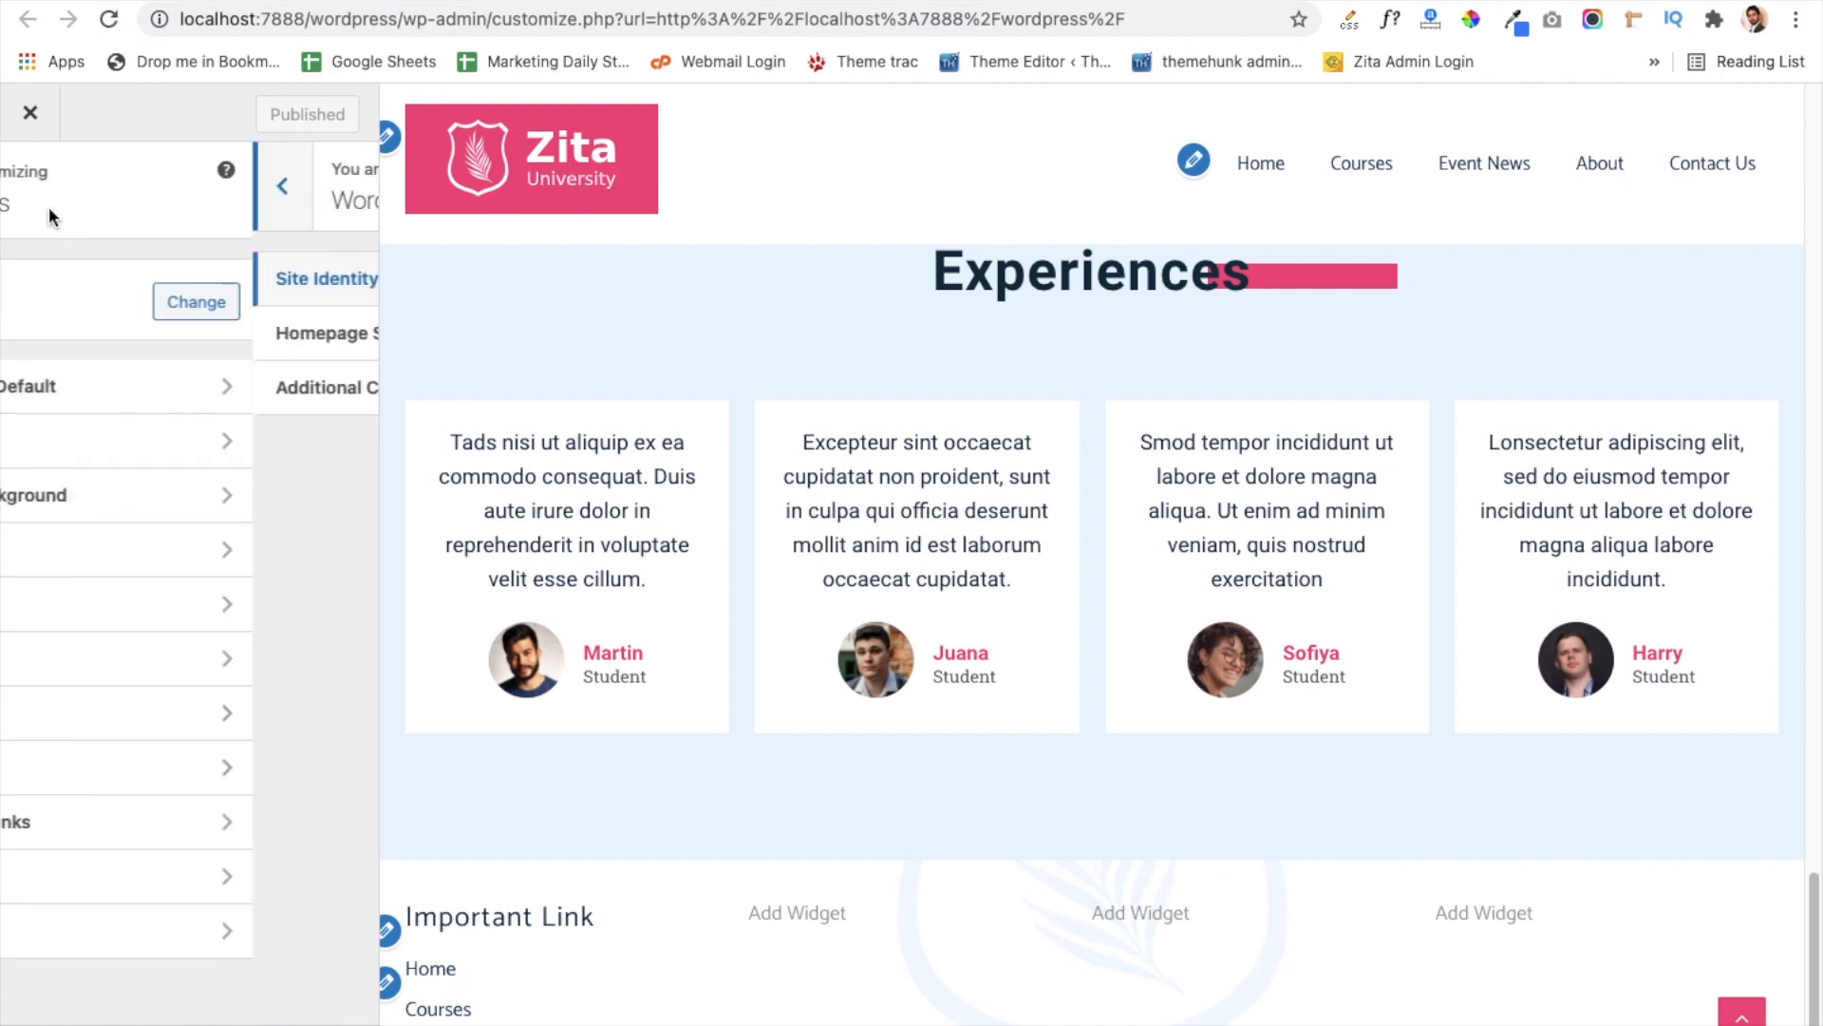
Step: Examine the Container layout settings, including the site style and default container options, container width, and outside and inside spacing
{"action": "left_click", "coordinate": [159, 443]}
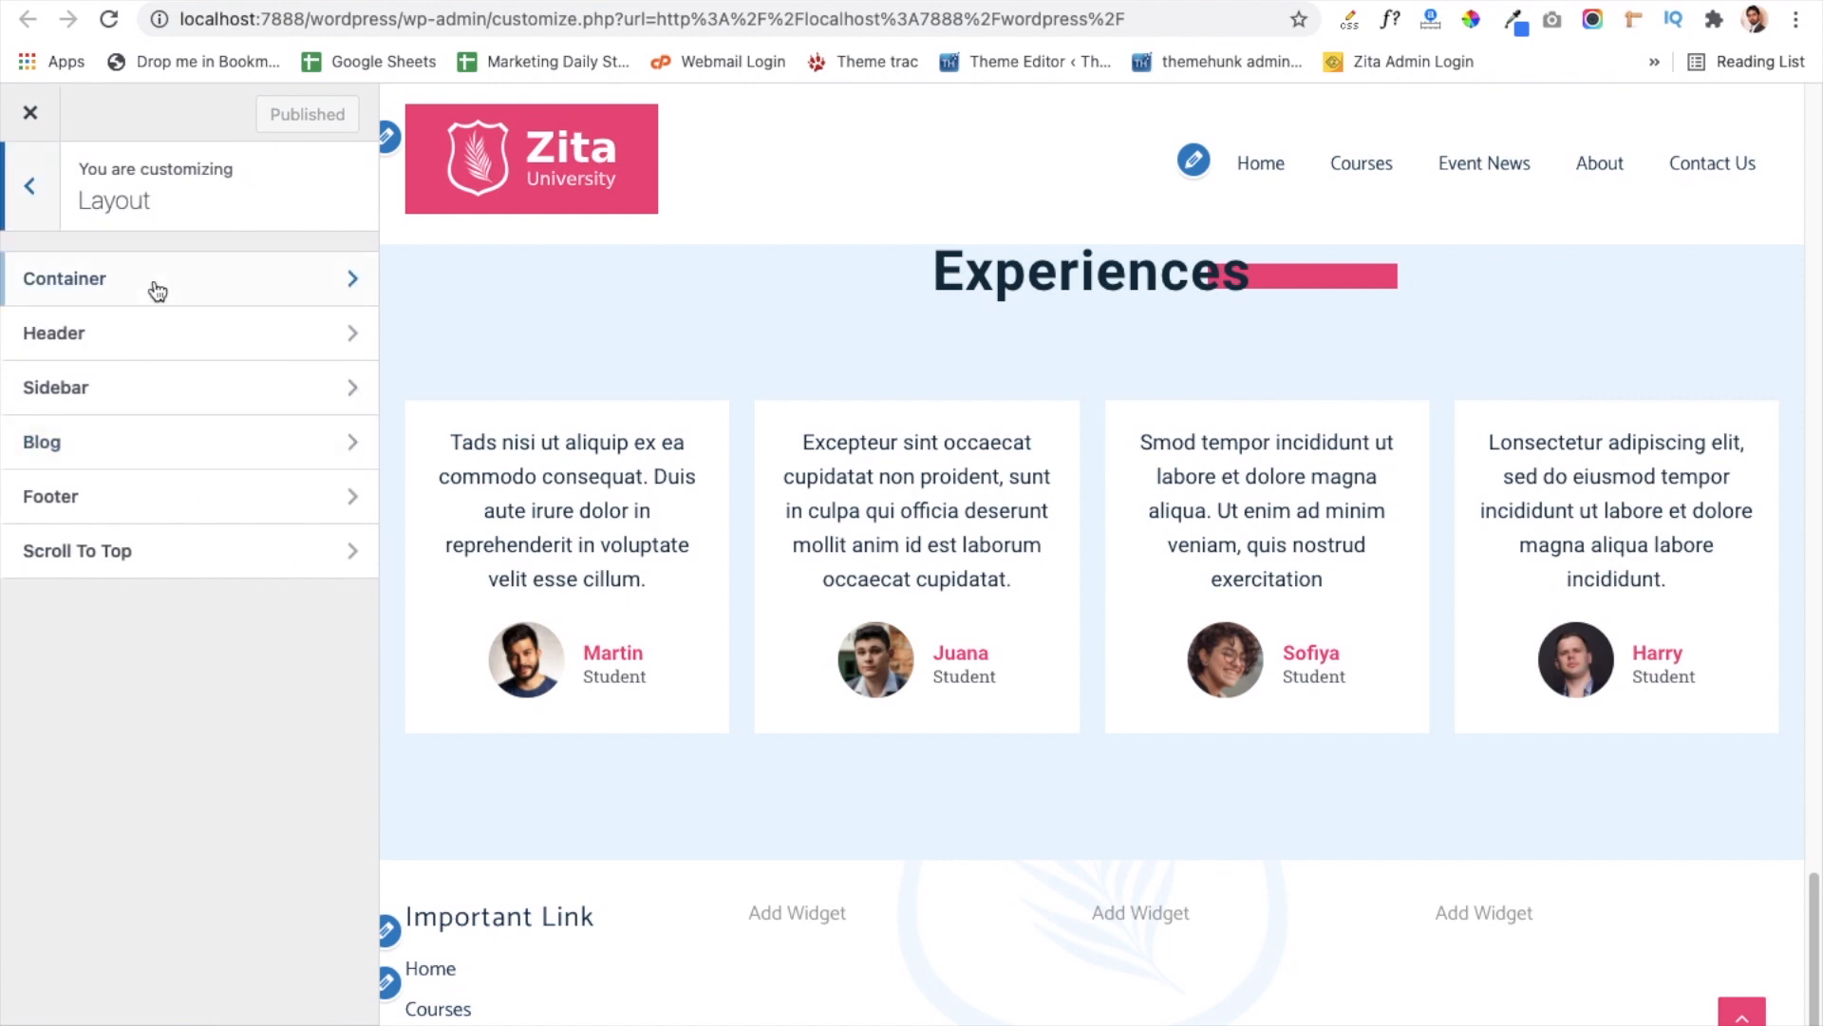
{"action": "left_click", "coordinate": [158, 291]}
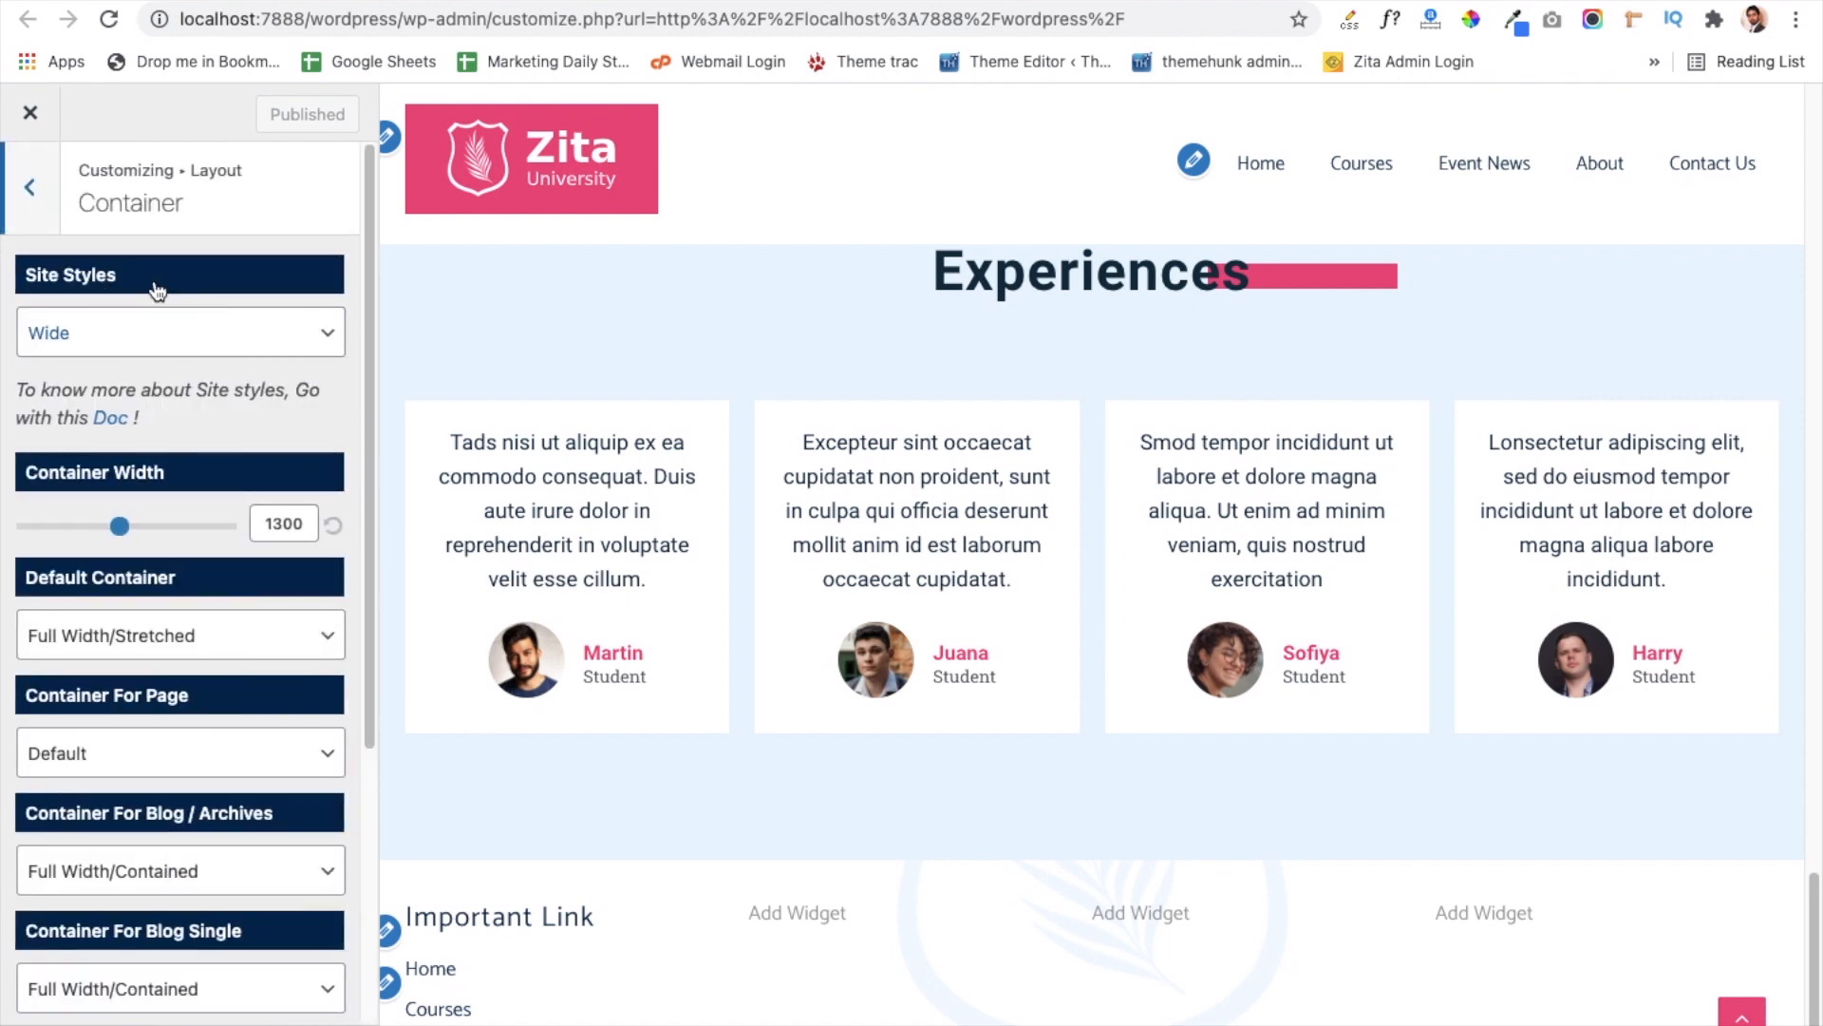
{"action": "left_click", "coordinate": [323, 347]}
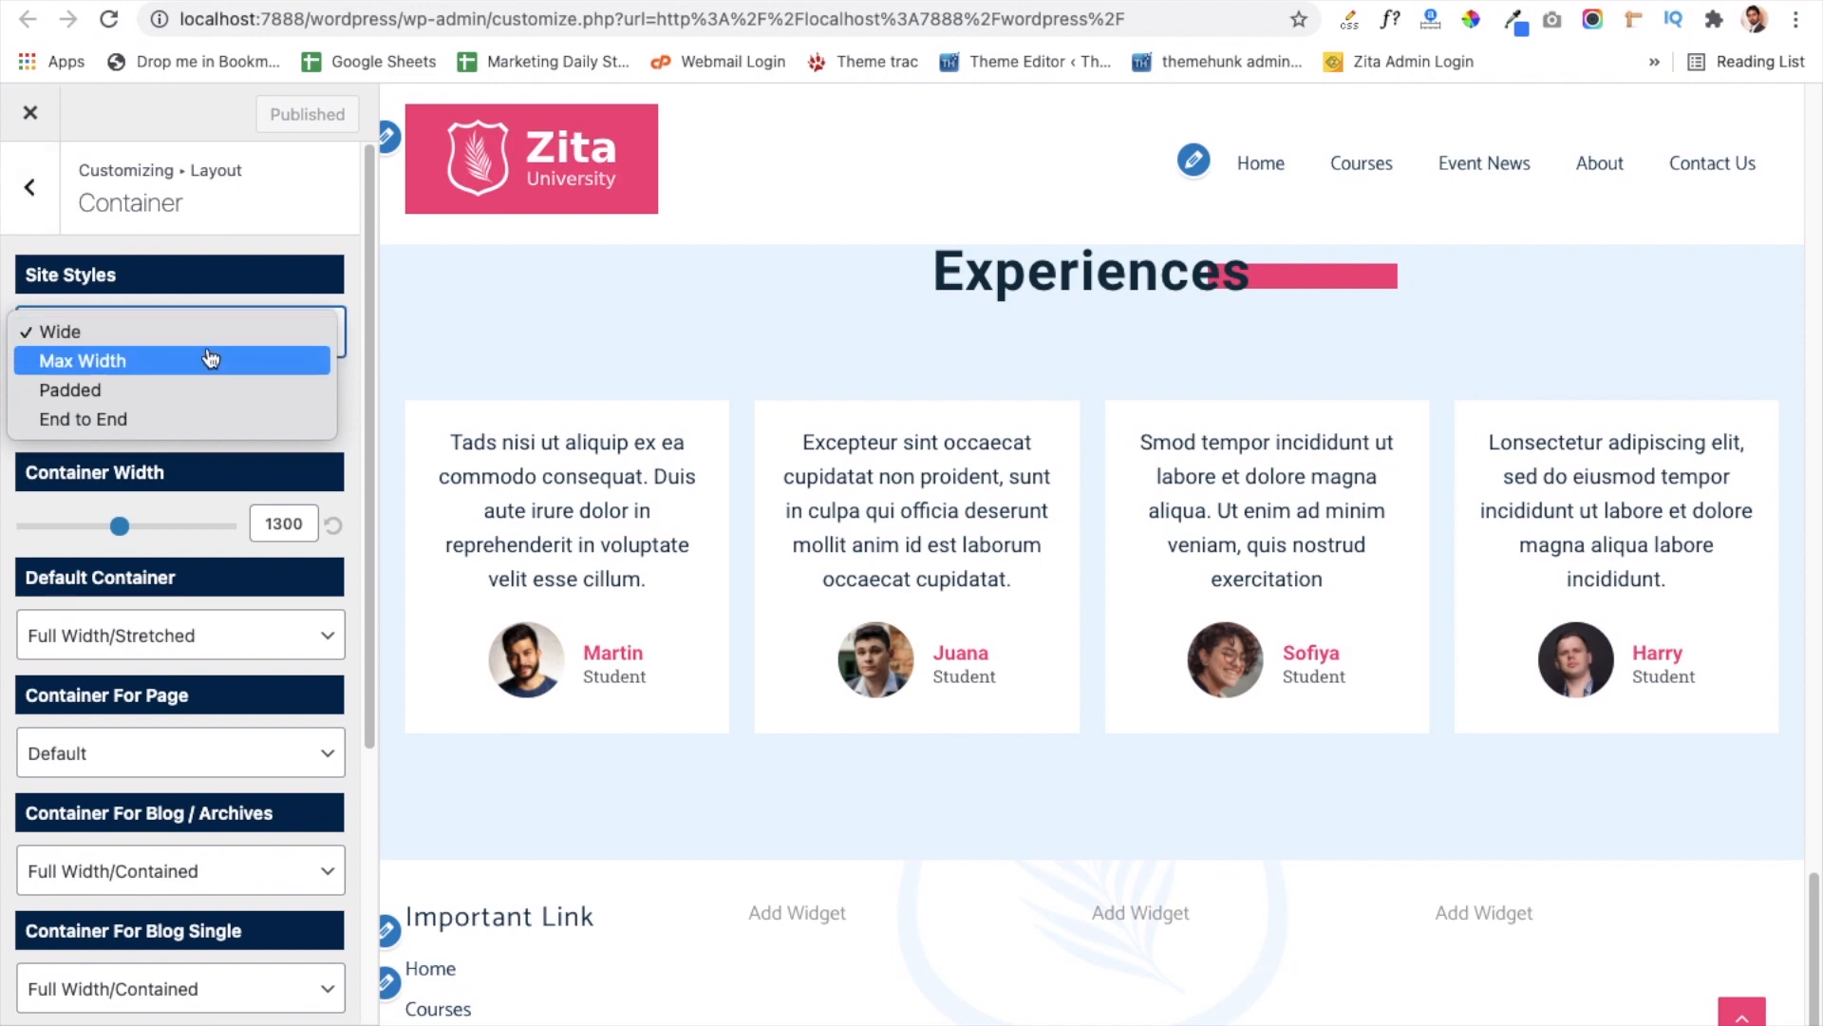
{"action": "left_click", "coordinate": [4, 538]}
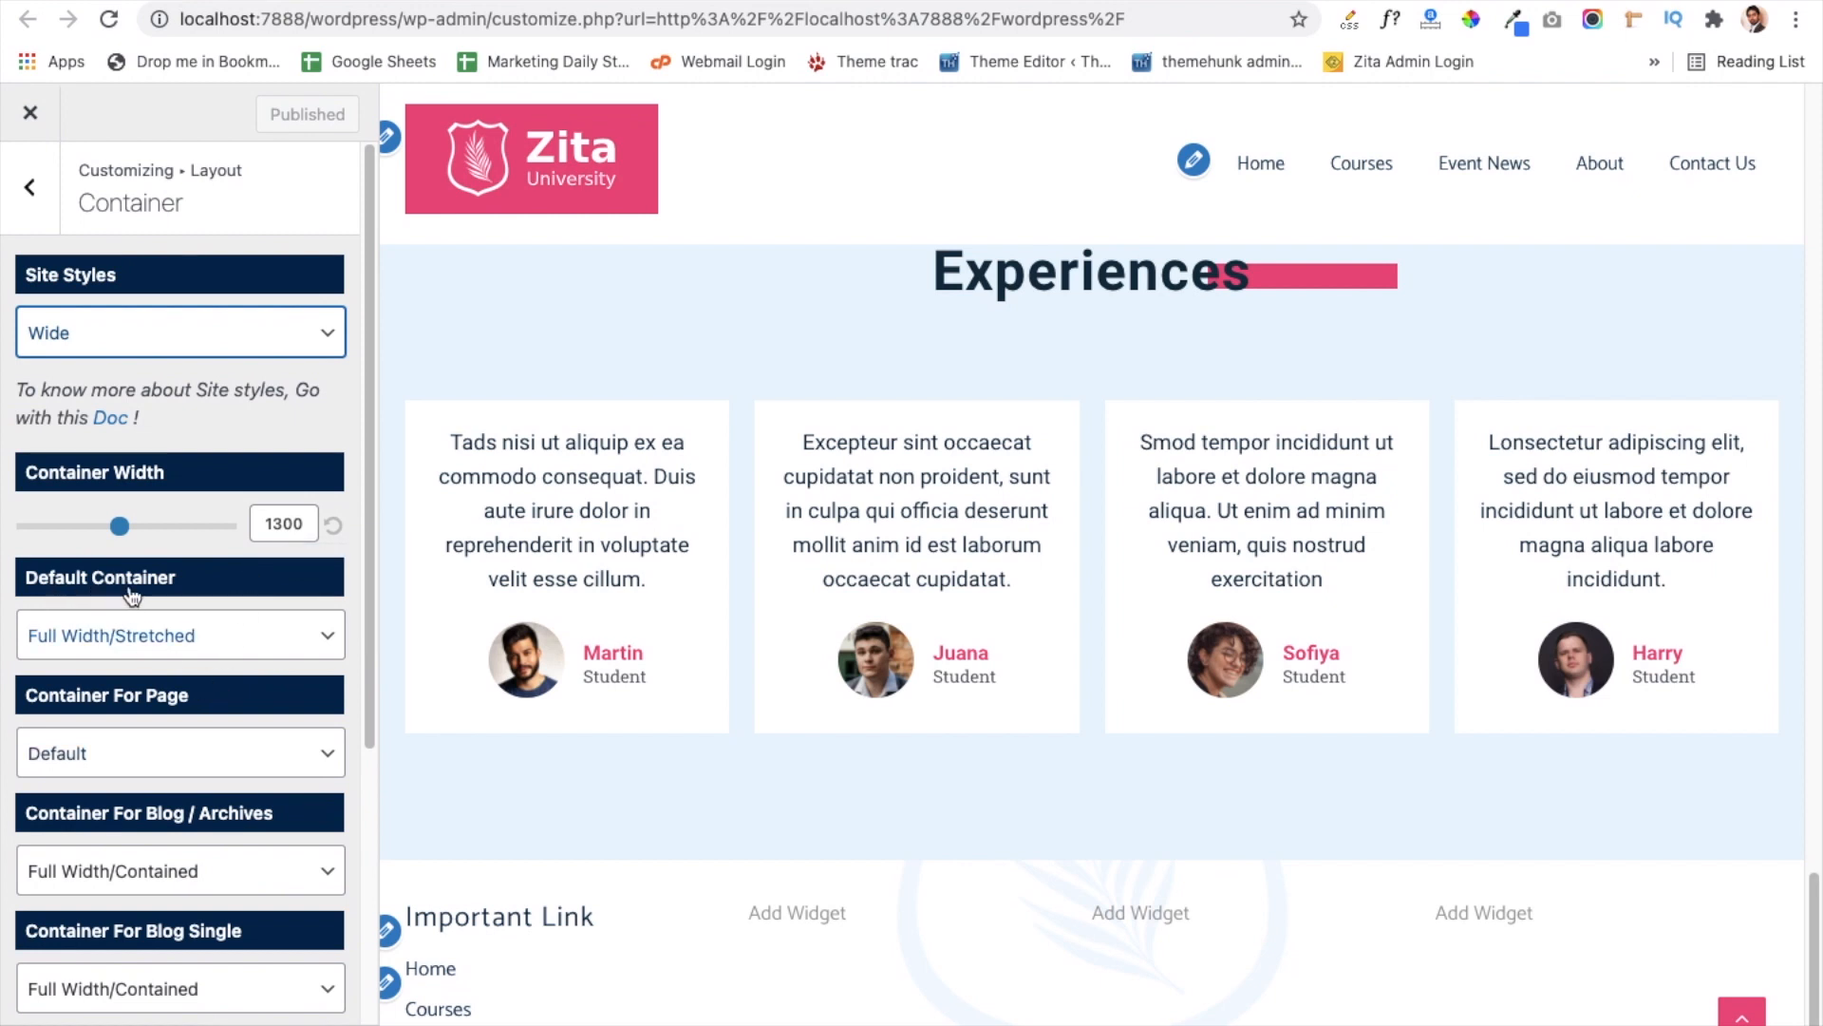
{"action": "left_click", "coordinate": [217, 648]}
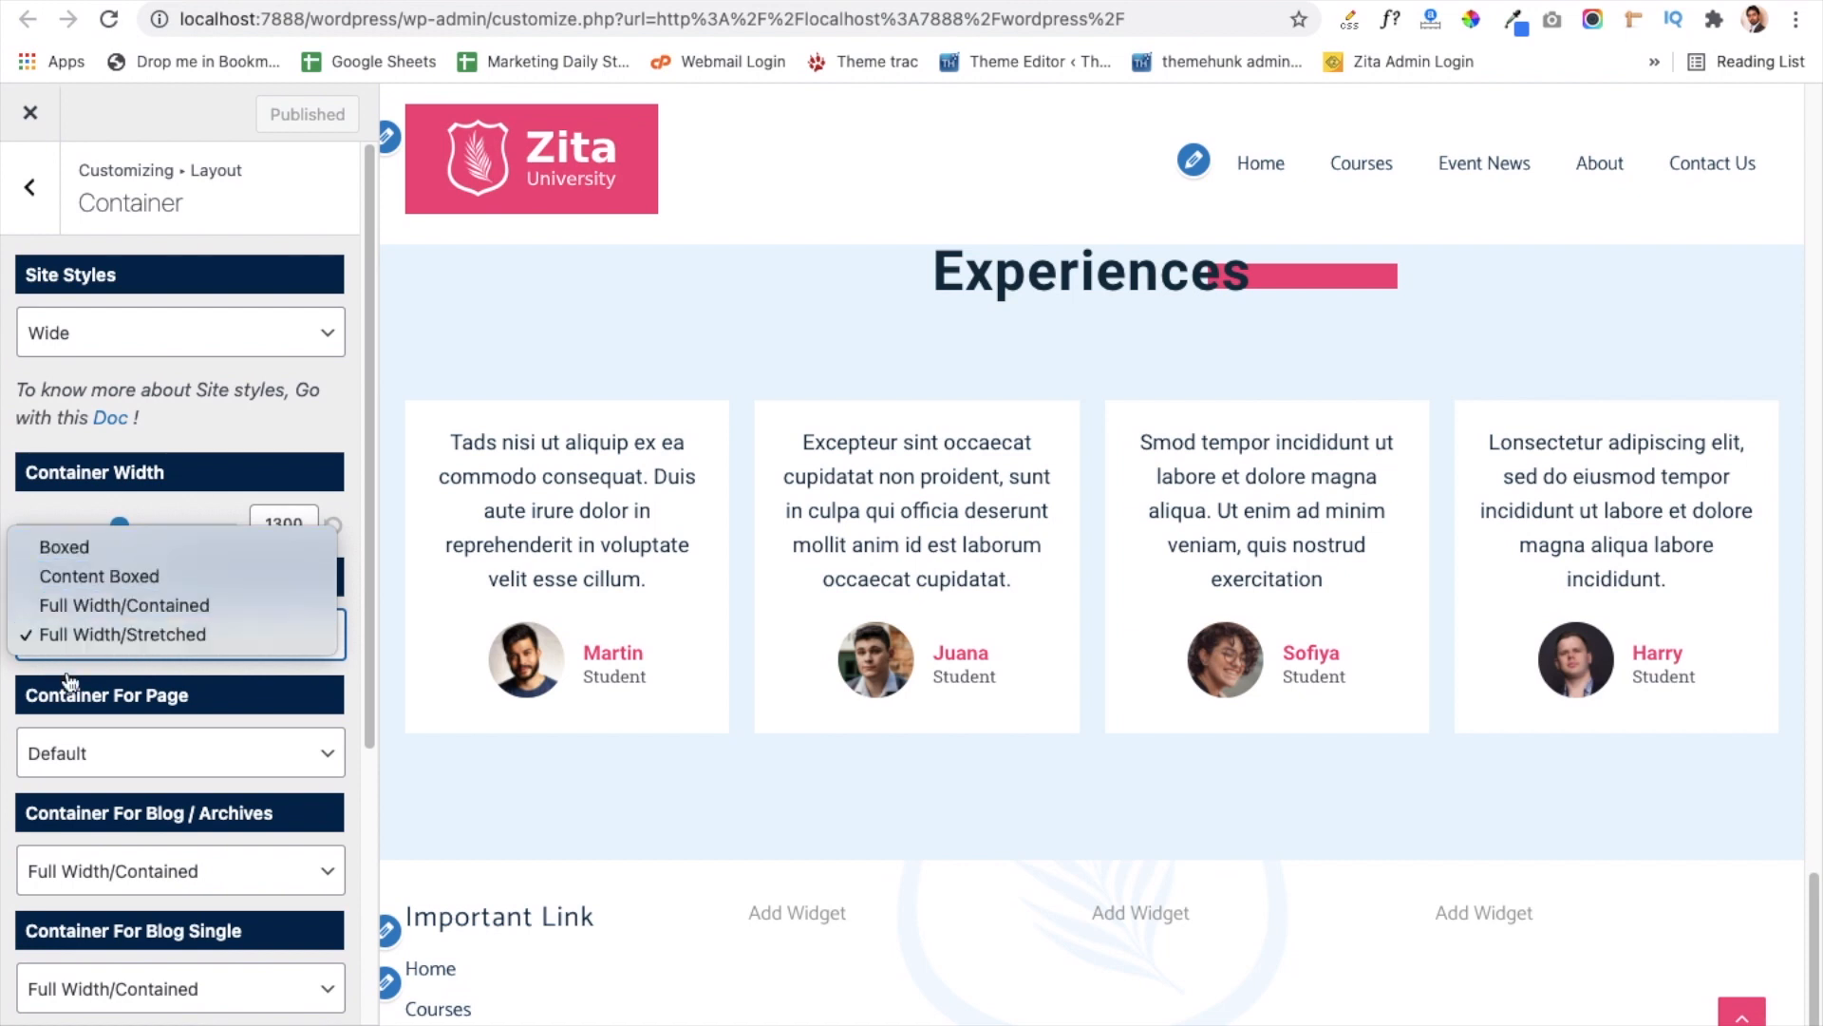
{"action": "left_click", "coordinate": [5, 784]}
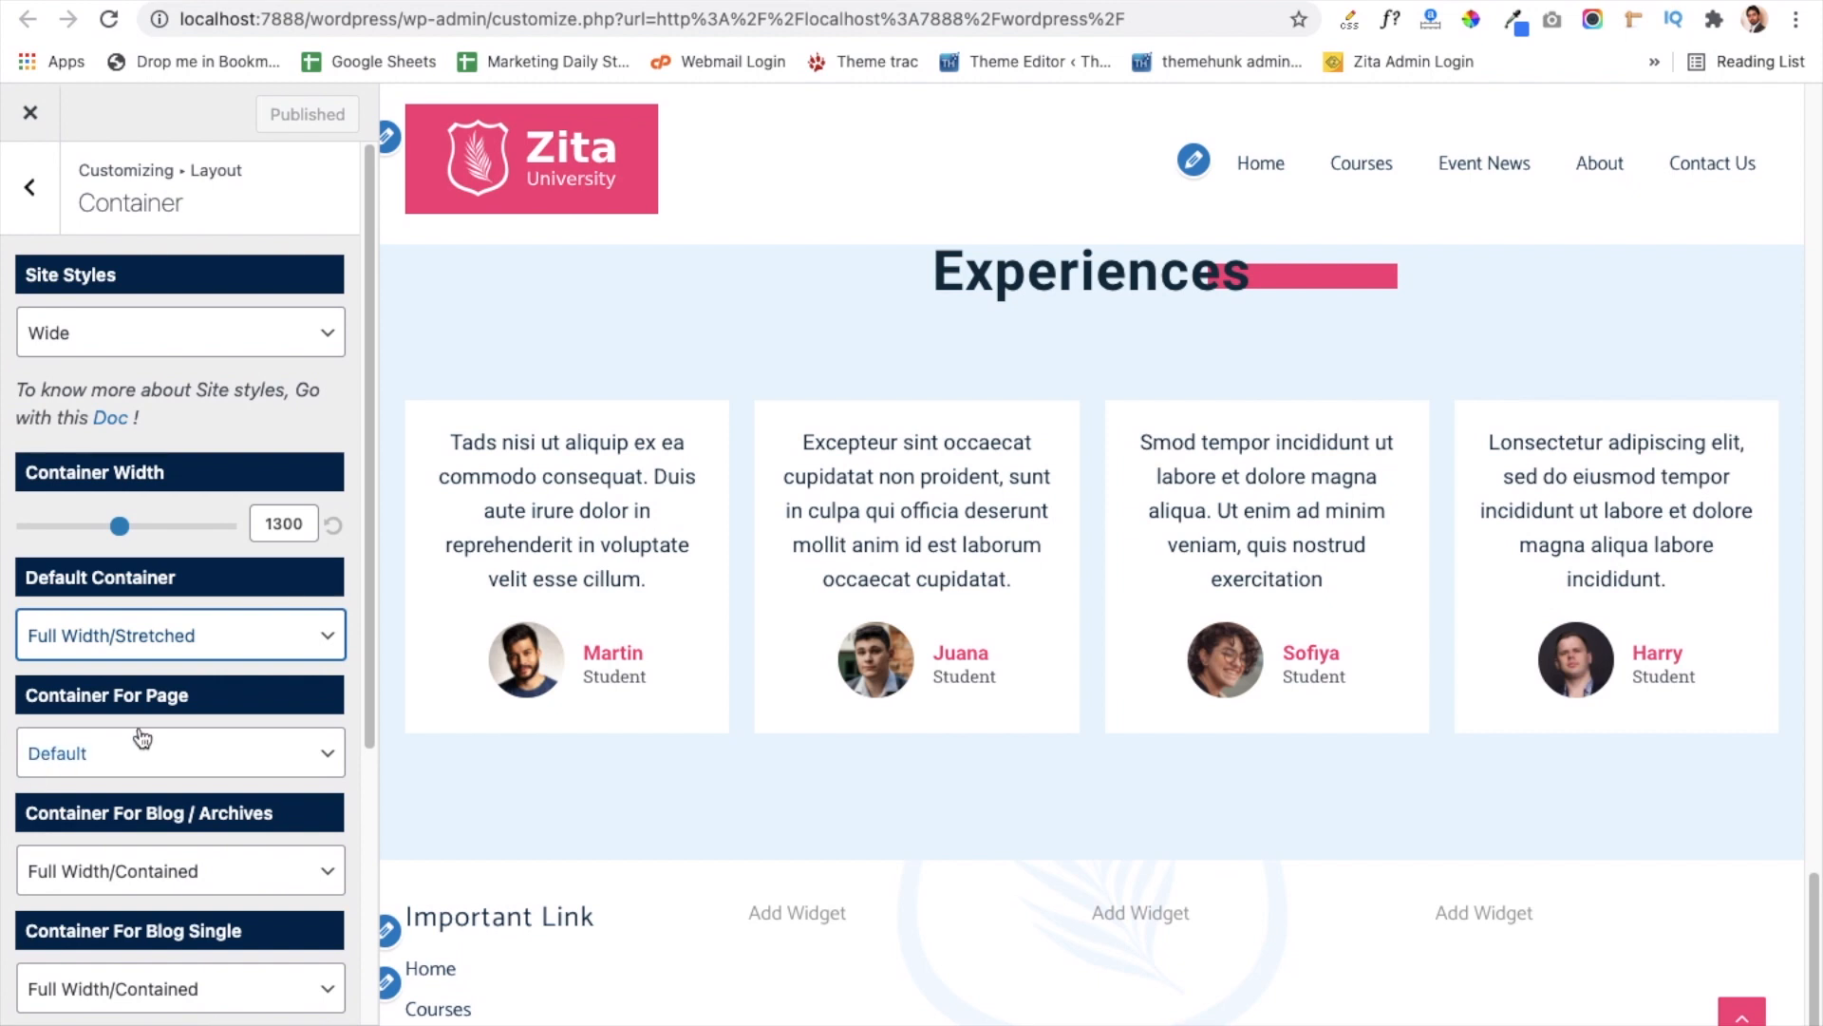
{"action": "scroll", "coordinate": [143, 737], "scroll_direction": "down", "scroll_amount": 5}
{"action": "scroll", "coordinate": [143, 737], "scroll_direction": "down", "scroll_amount": 1}
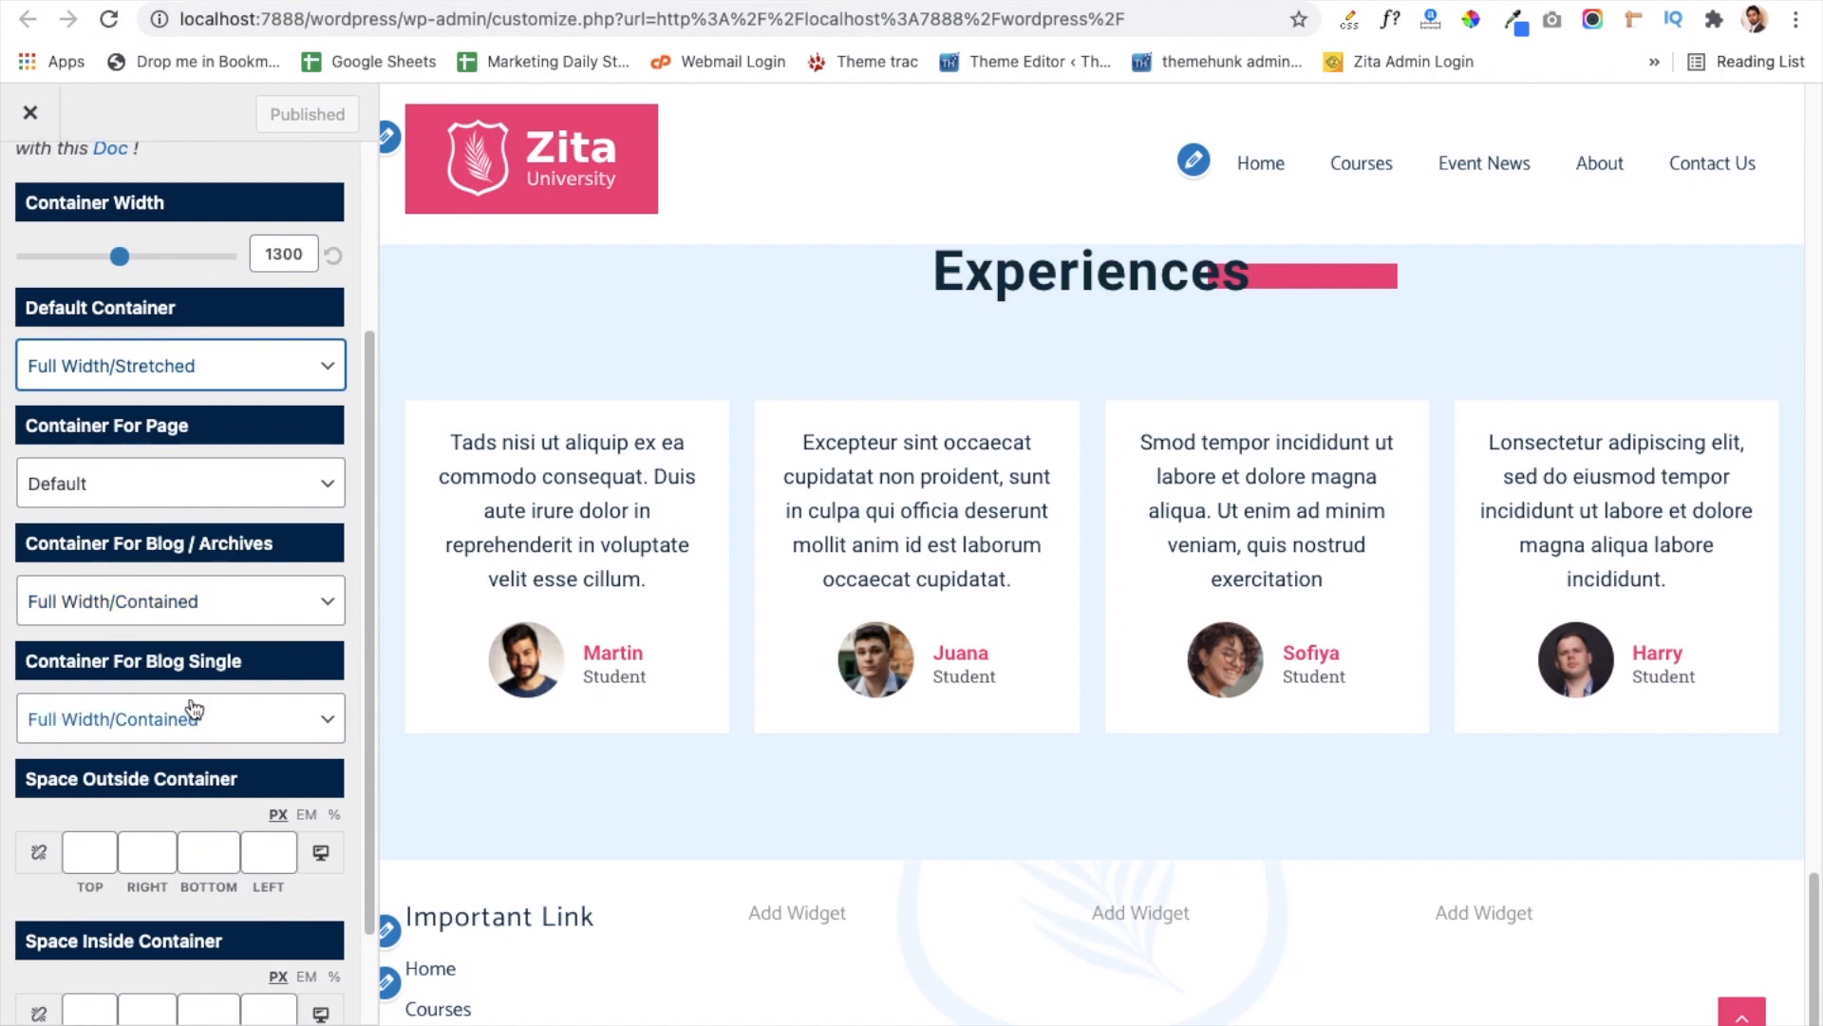
{"action": "scroll", "coordinate": [195, 707], "scroll_direction": "down", "scroll_amount": 3}
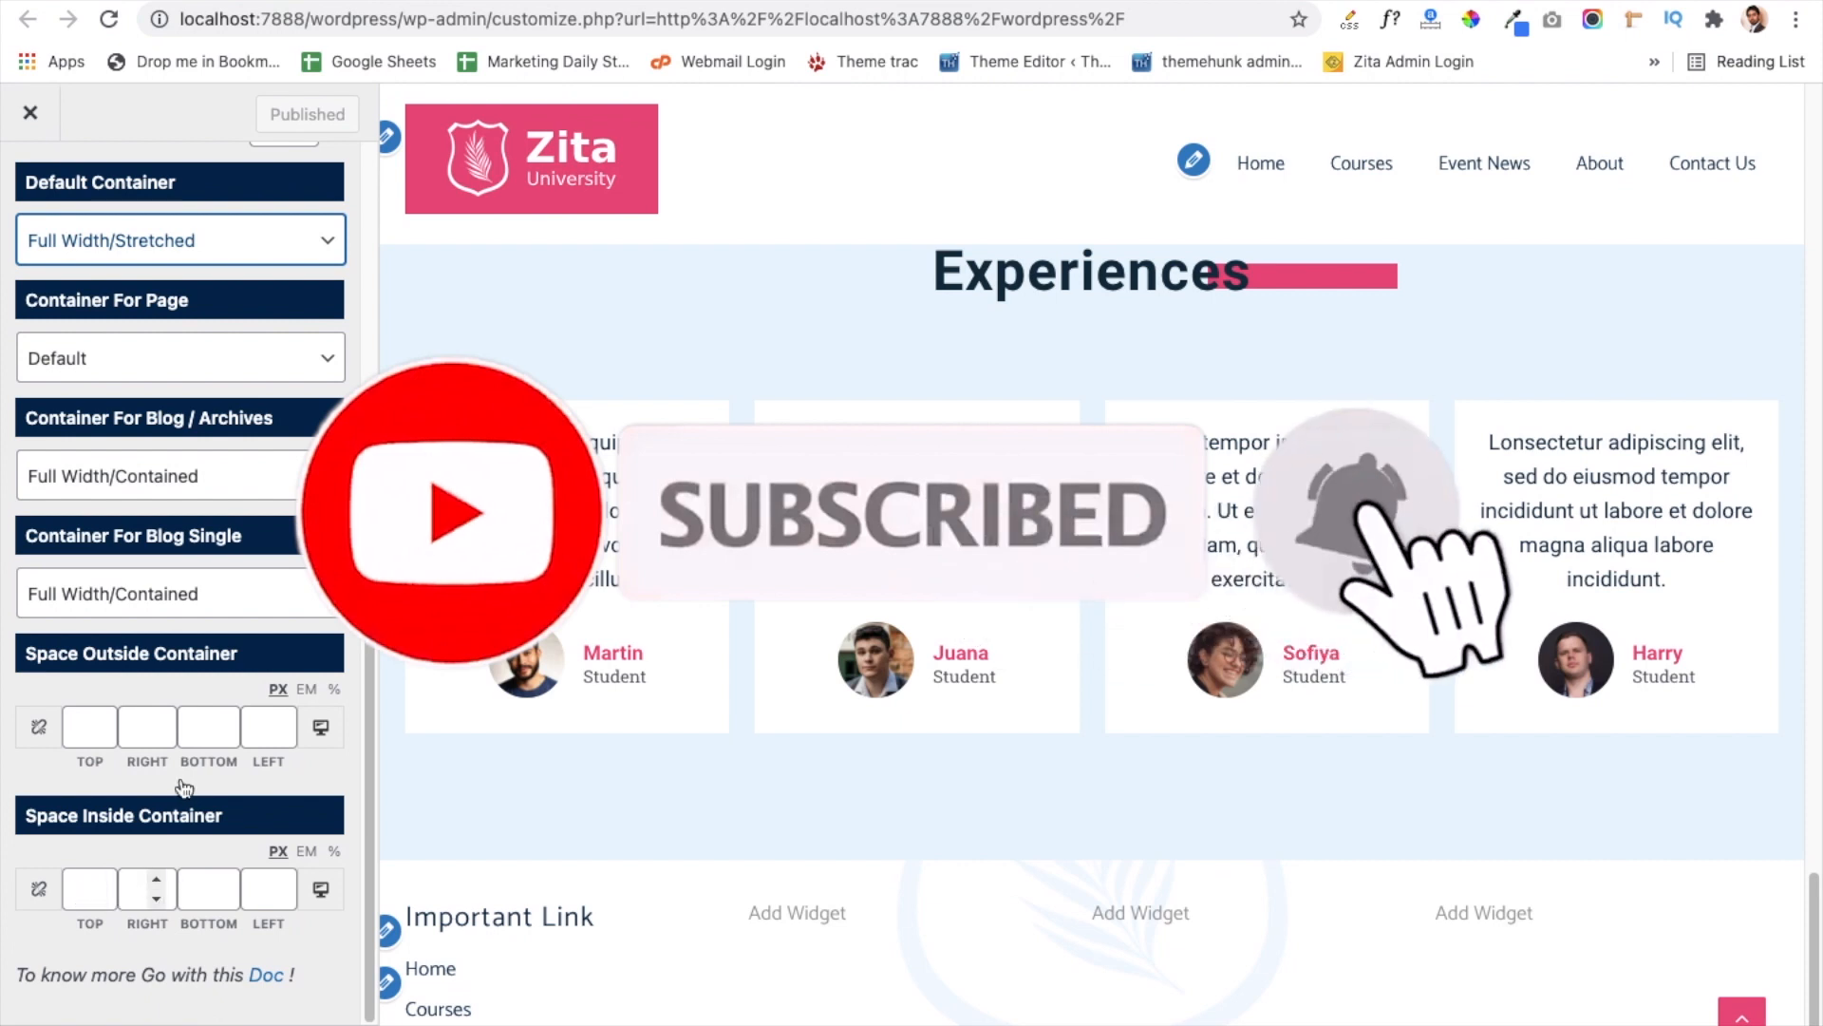
{"action": "scroll", "coordinate": [119, 679], "scroll_direction": "up", "scroll_amount": 5}
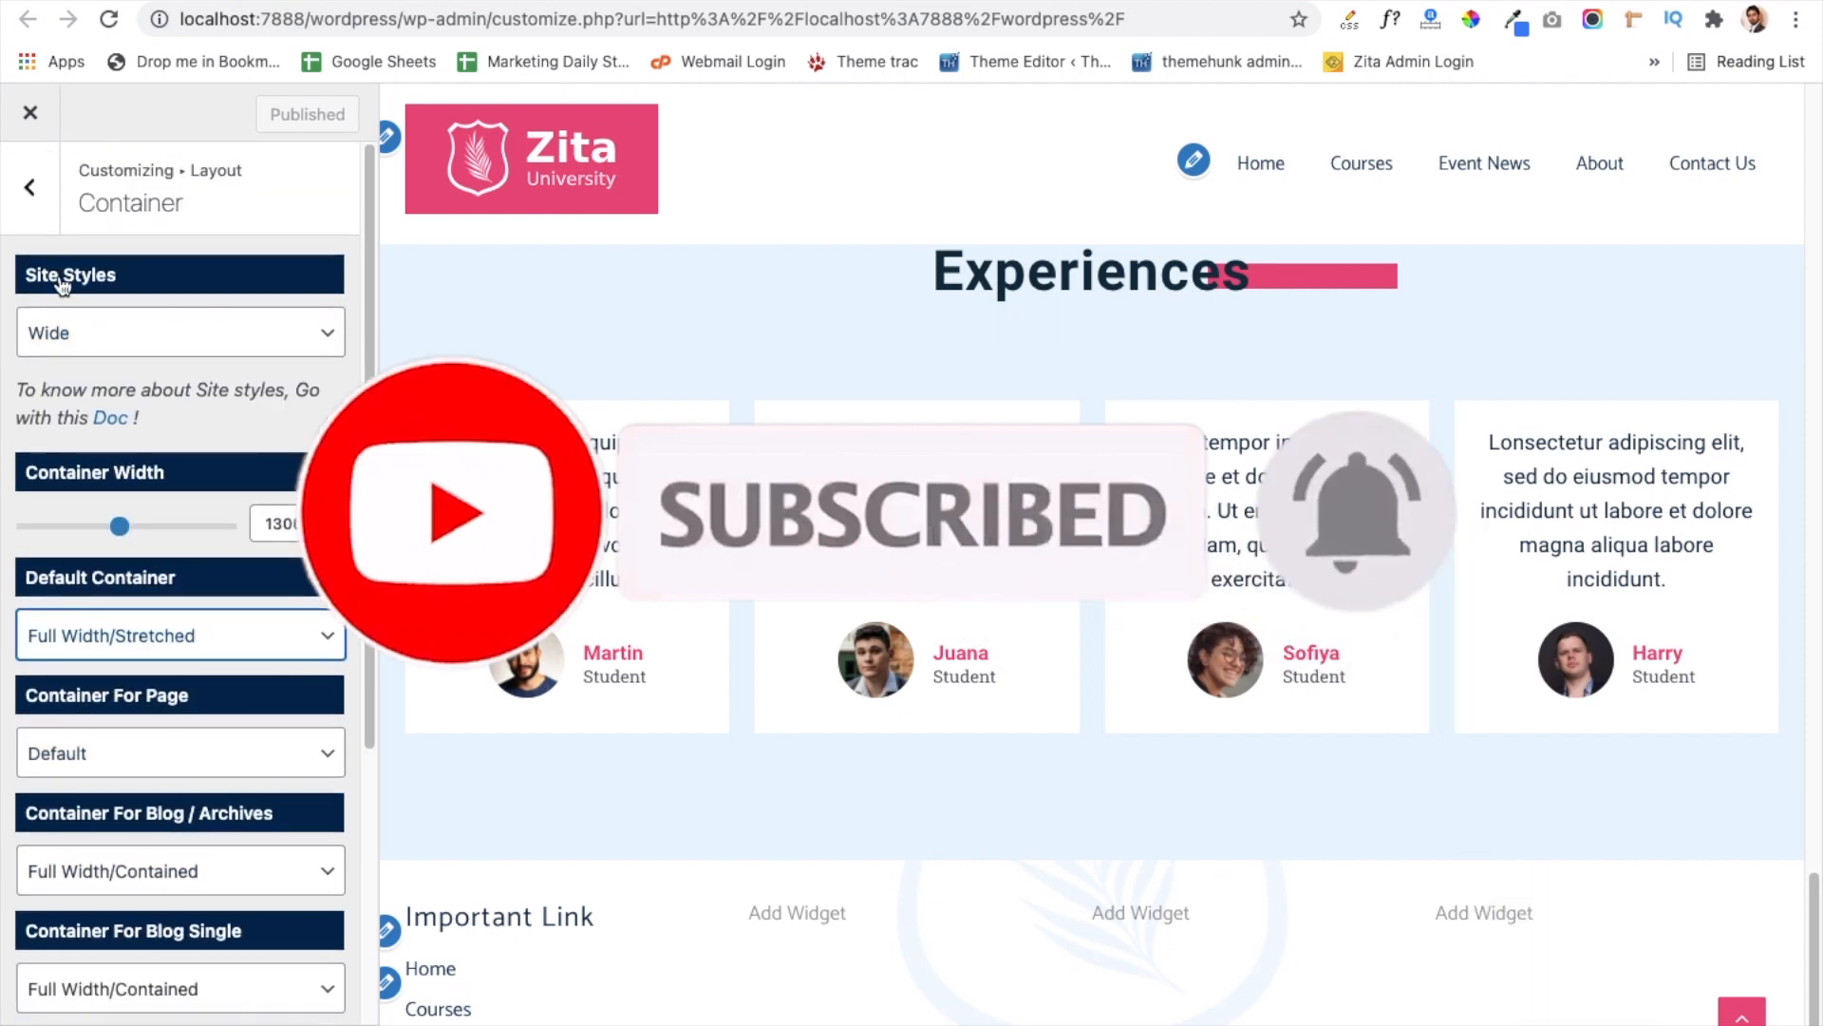
Step: Open the Above Header settings within the Header layout section to view the available layouts
{"action": "left_click", "coordinate": [38, 204]}
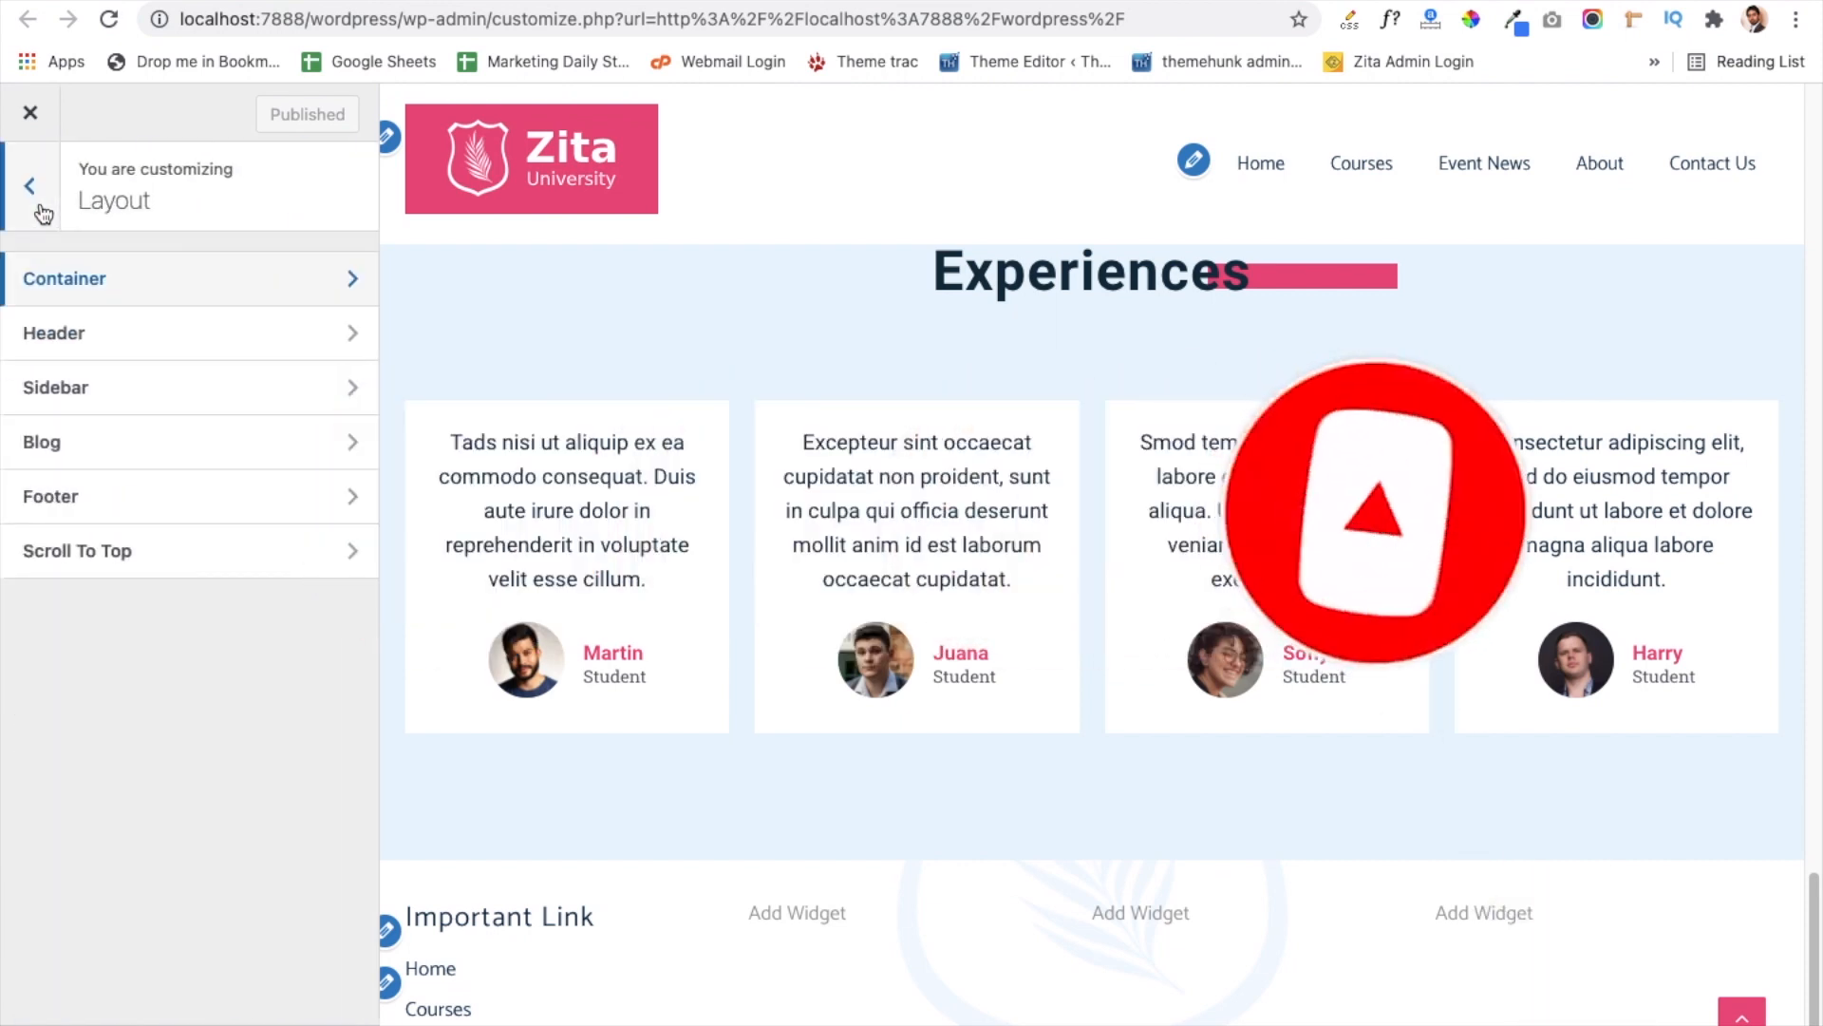
{"action": "left_click", "coordinate": [110, 357]}
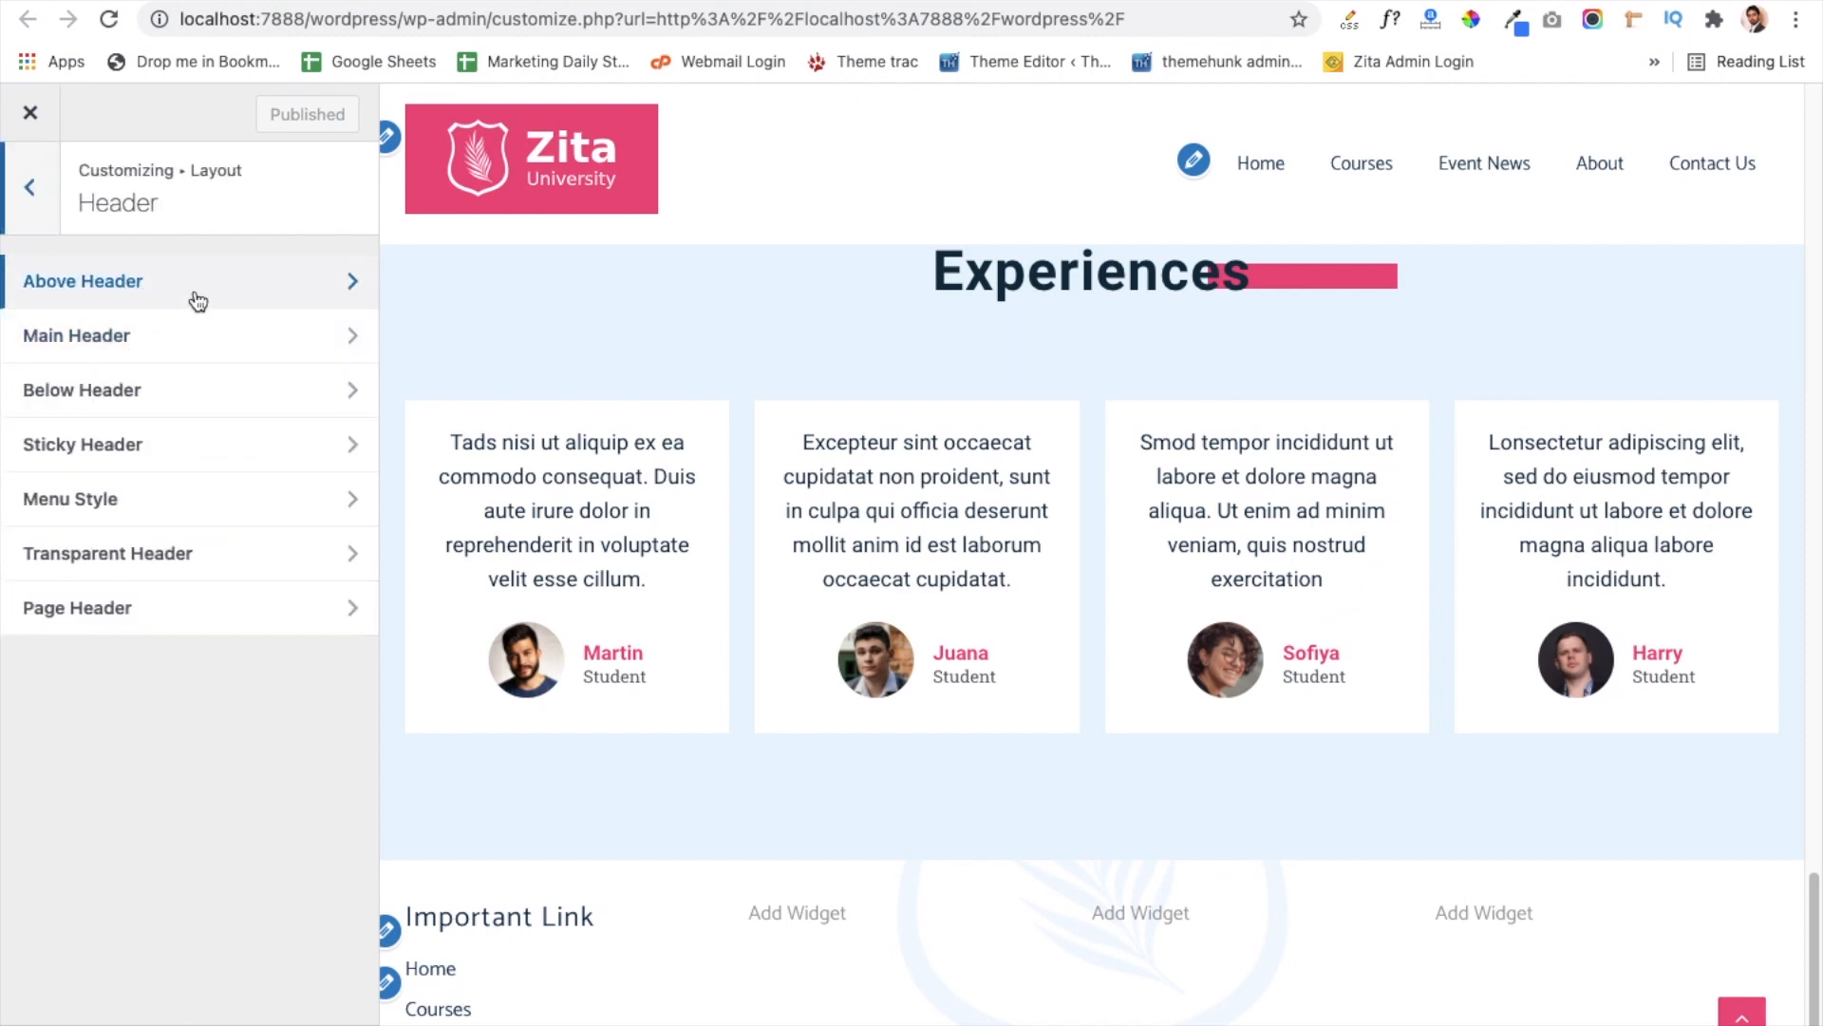
{"action": "right_click", "coordinate": [618, 407]}
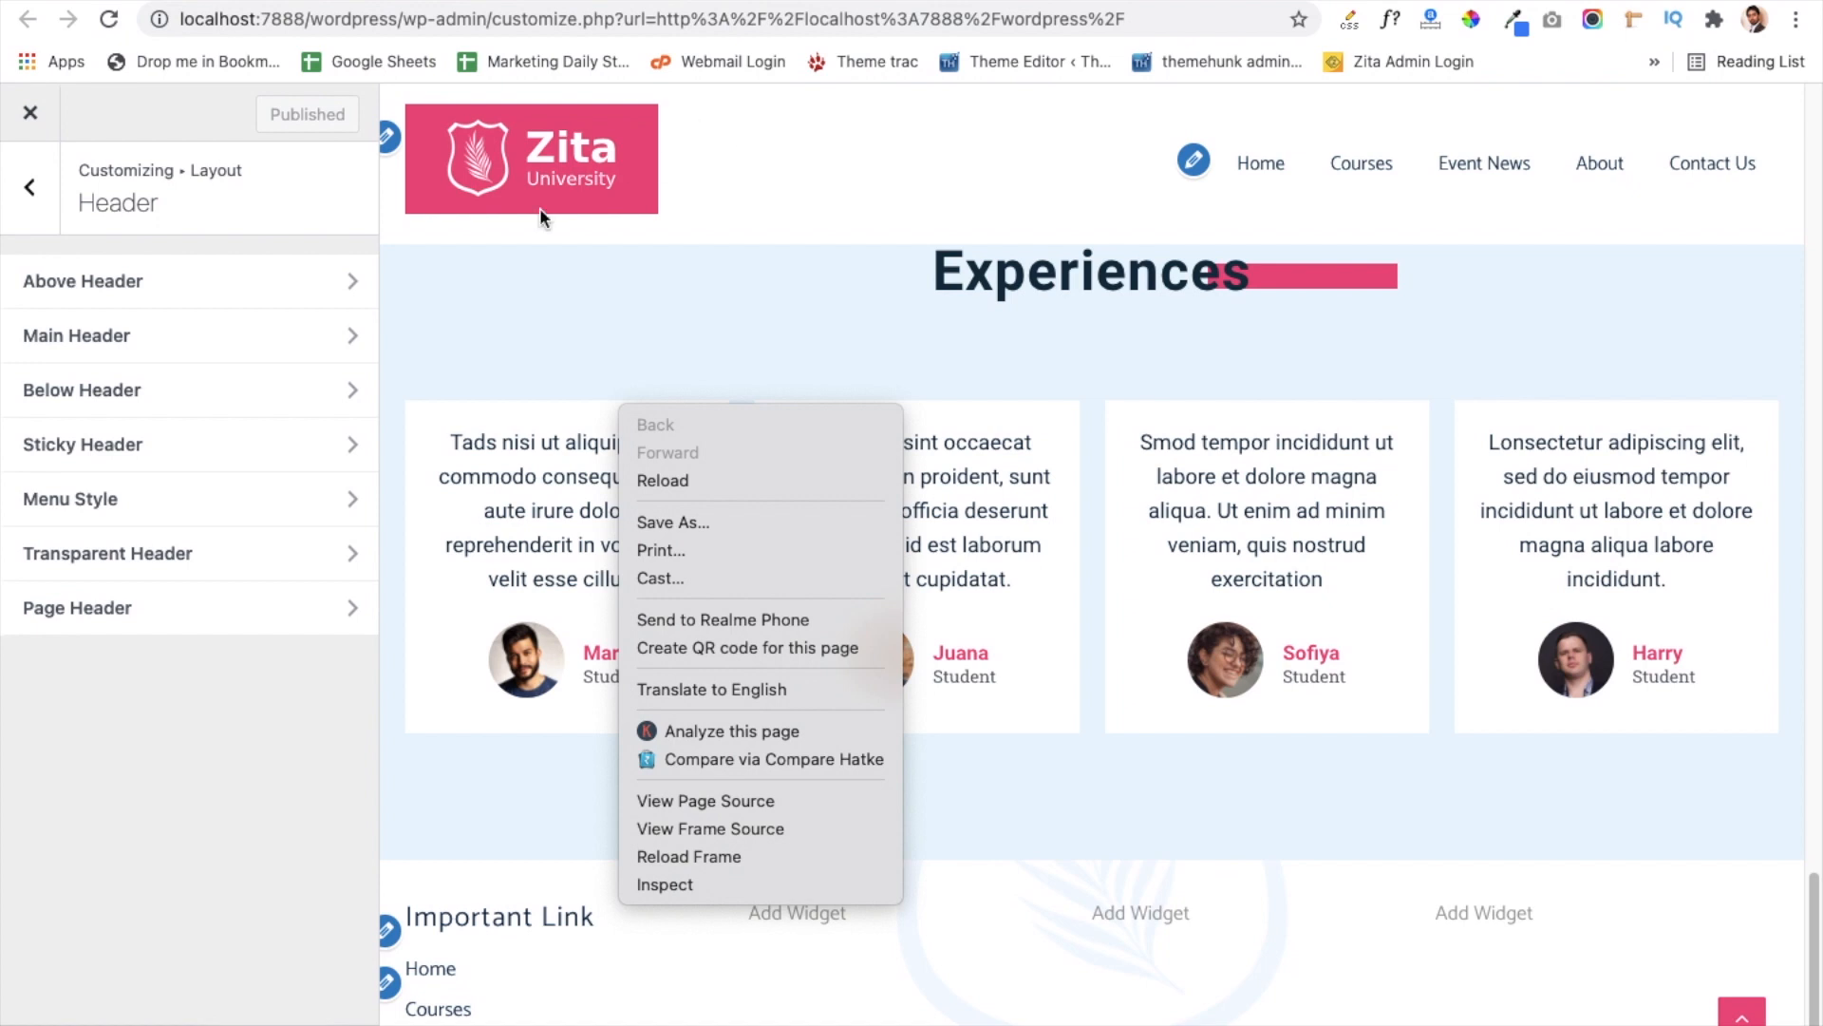
{"action": "left_click", "coordinate": [190, 294]}
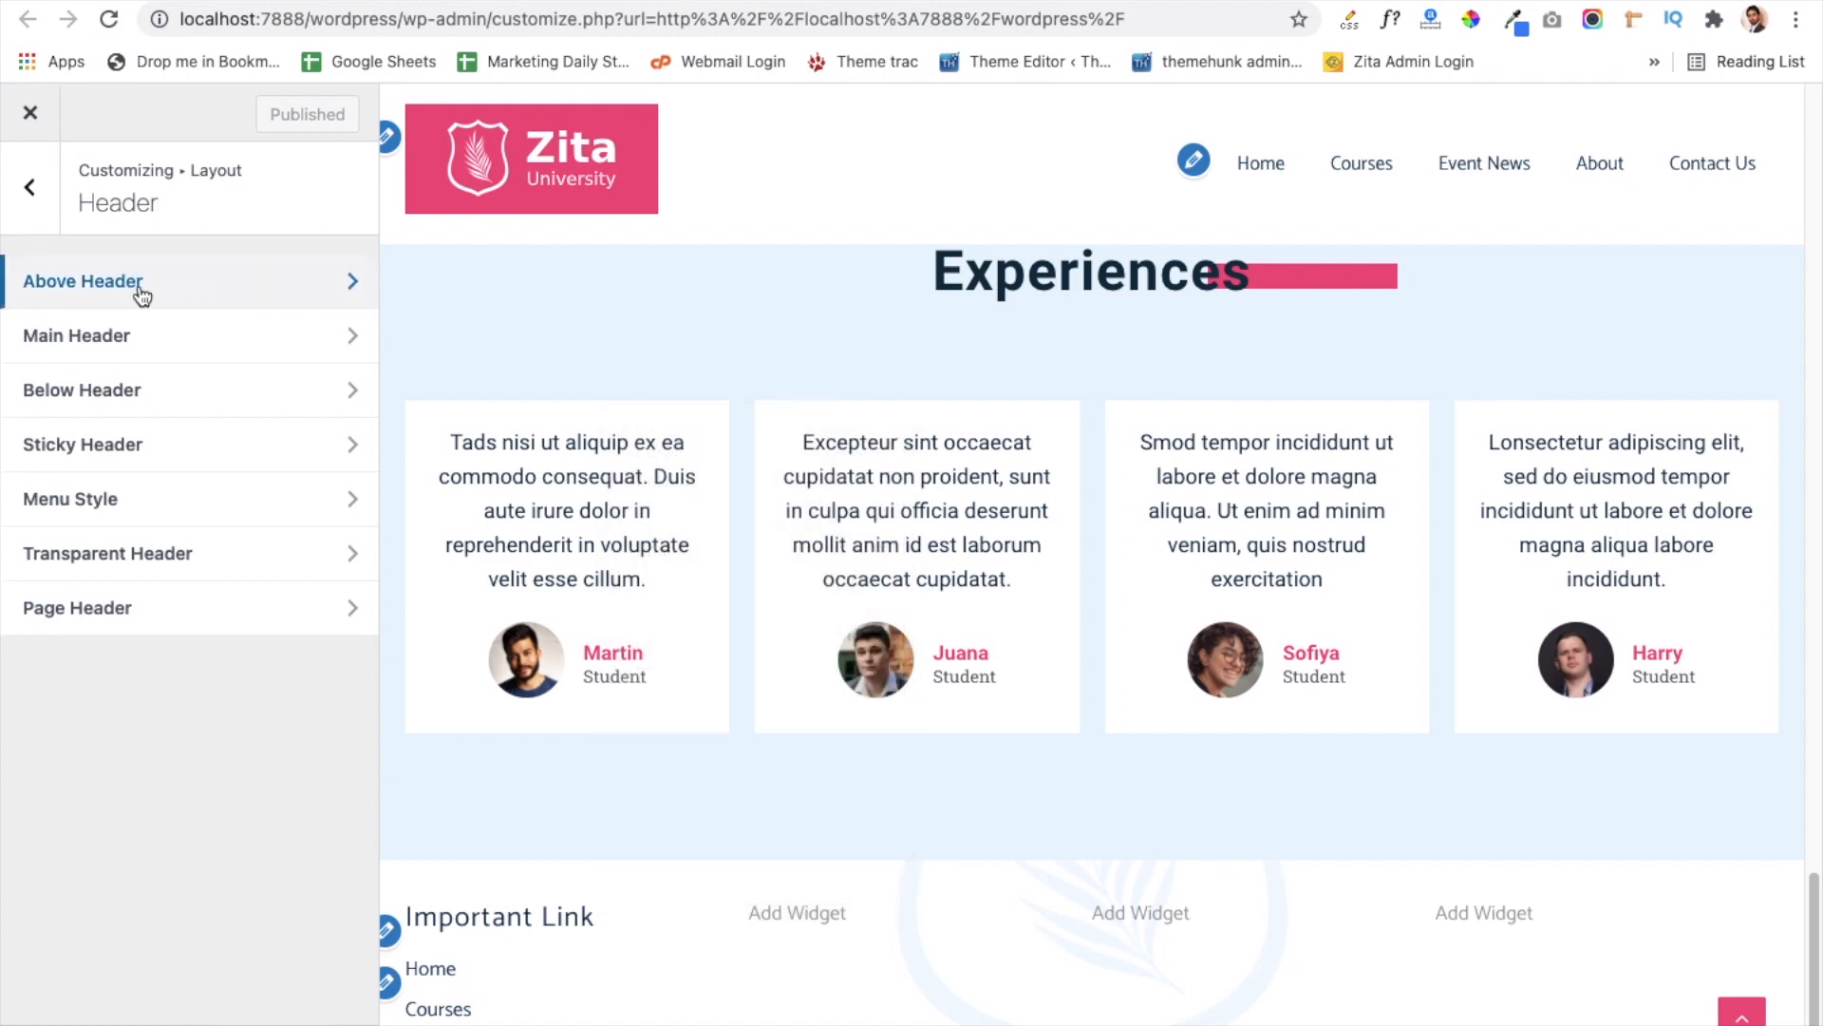
{"action": "left_click", "coordinate": [138, 287]}
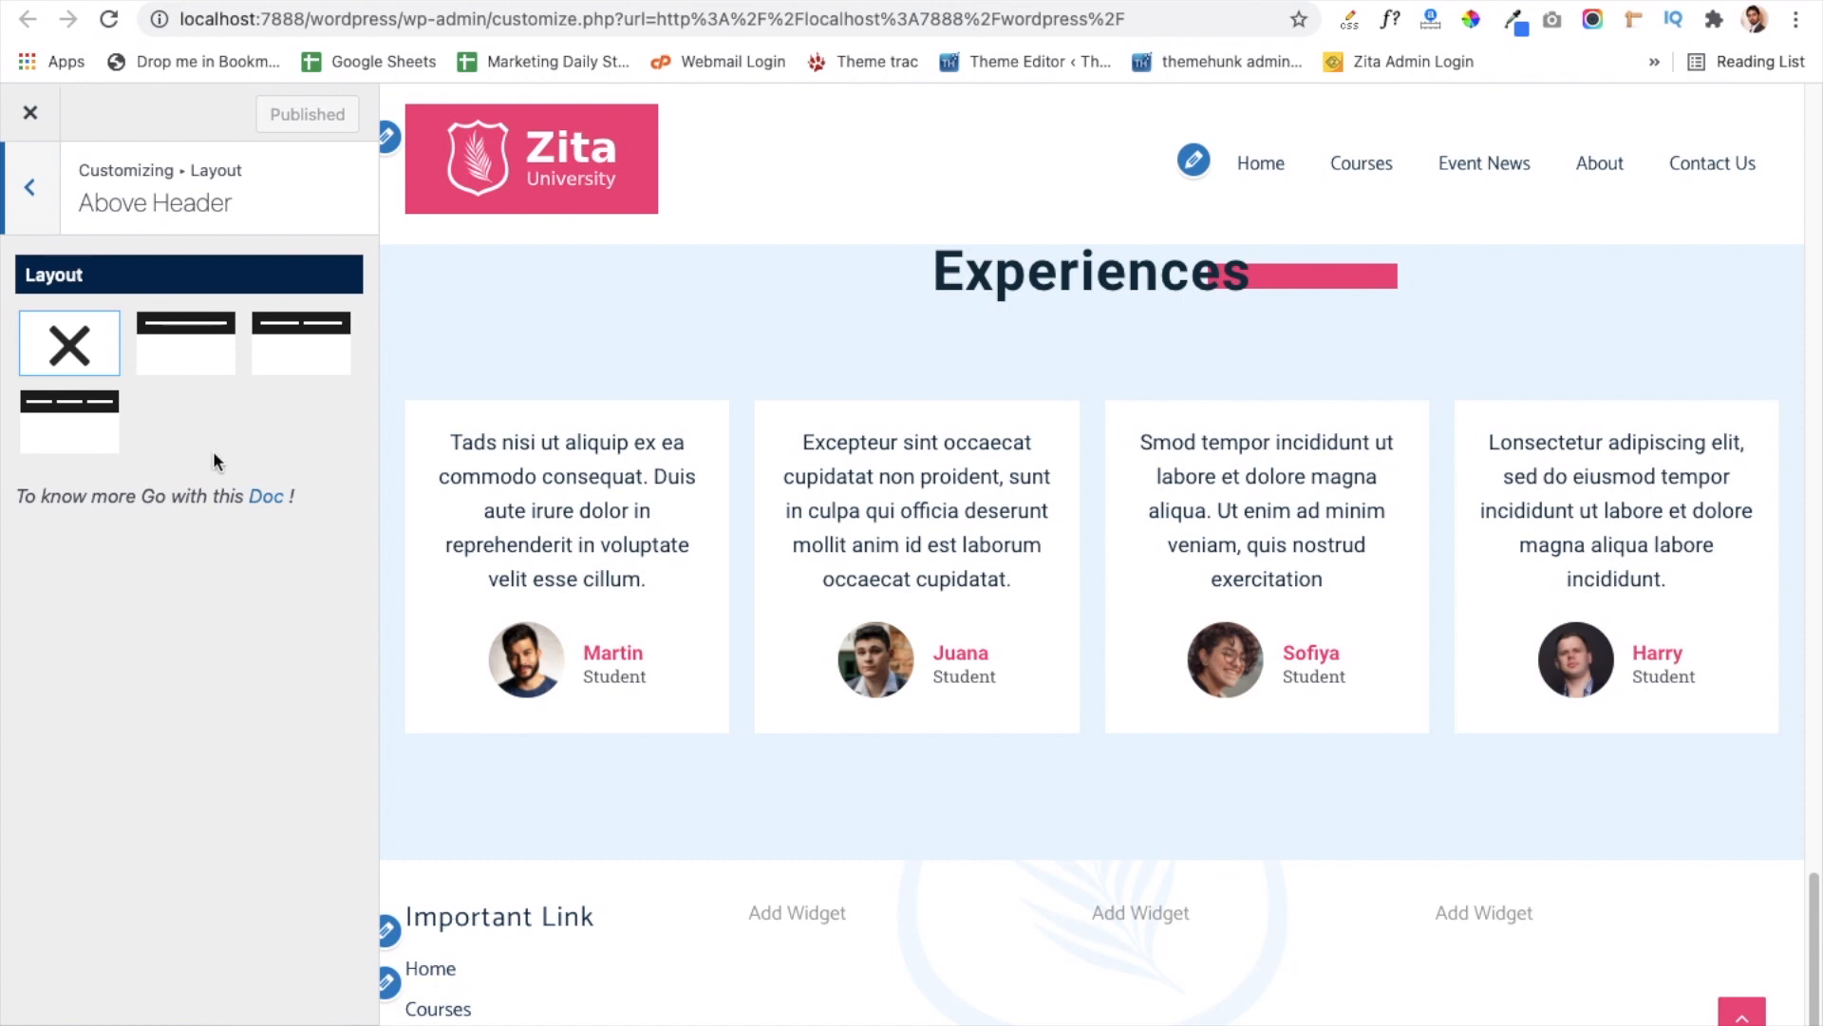
Step: Try the single-column Above Header layout, examine its column content types, height, border and spacing options, and restore the no-layout option
{"action": "left_click", "coordinate": [189, 358]}
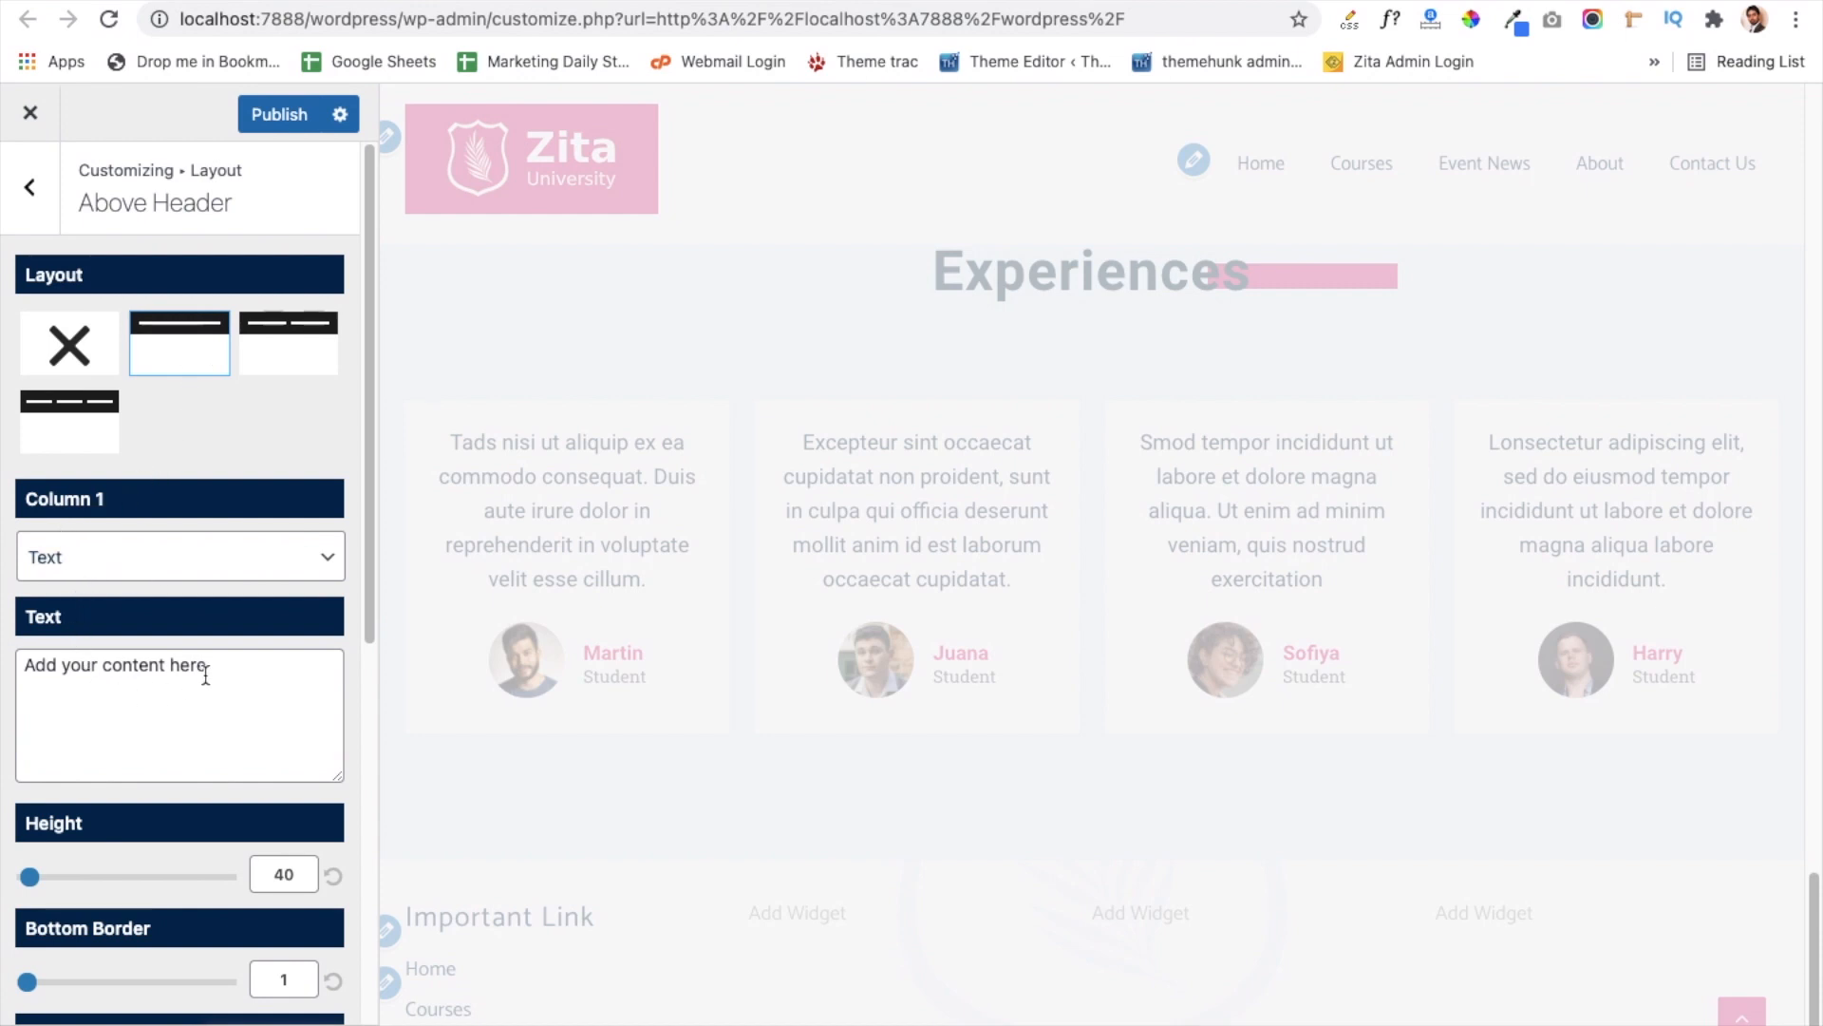
{"action": "left_click", "coordinate": [292, 568]}
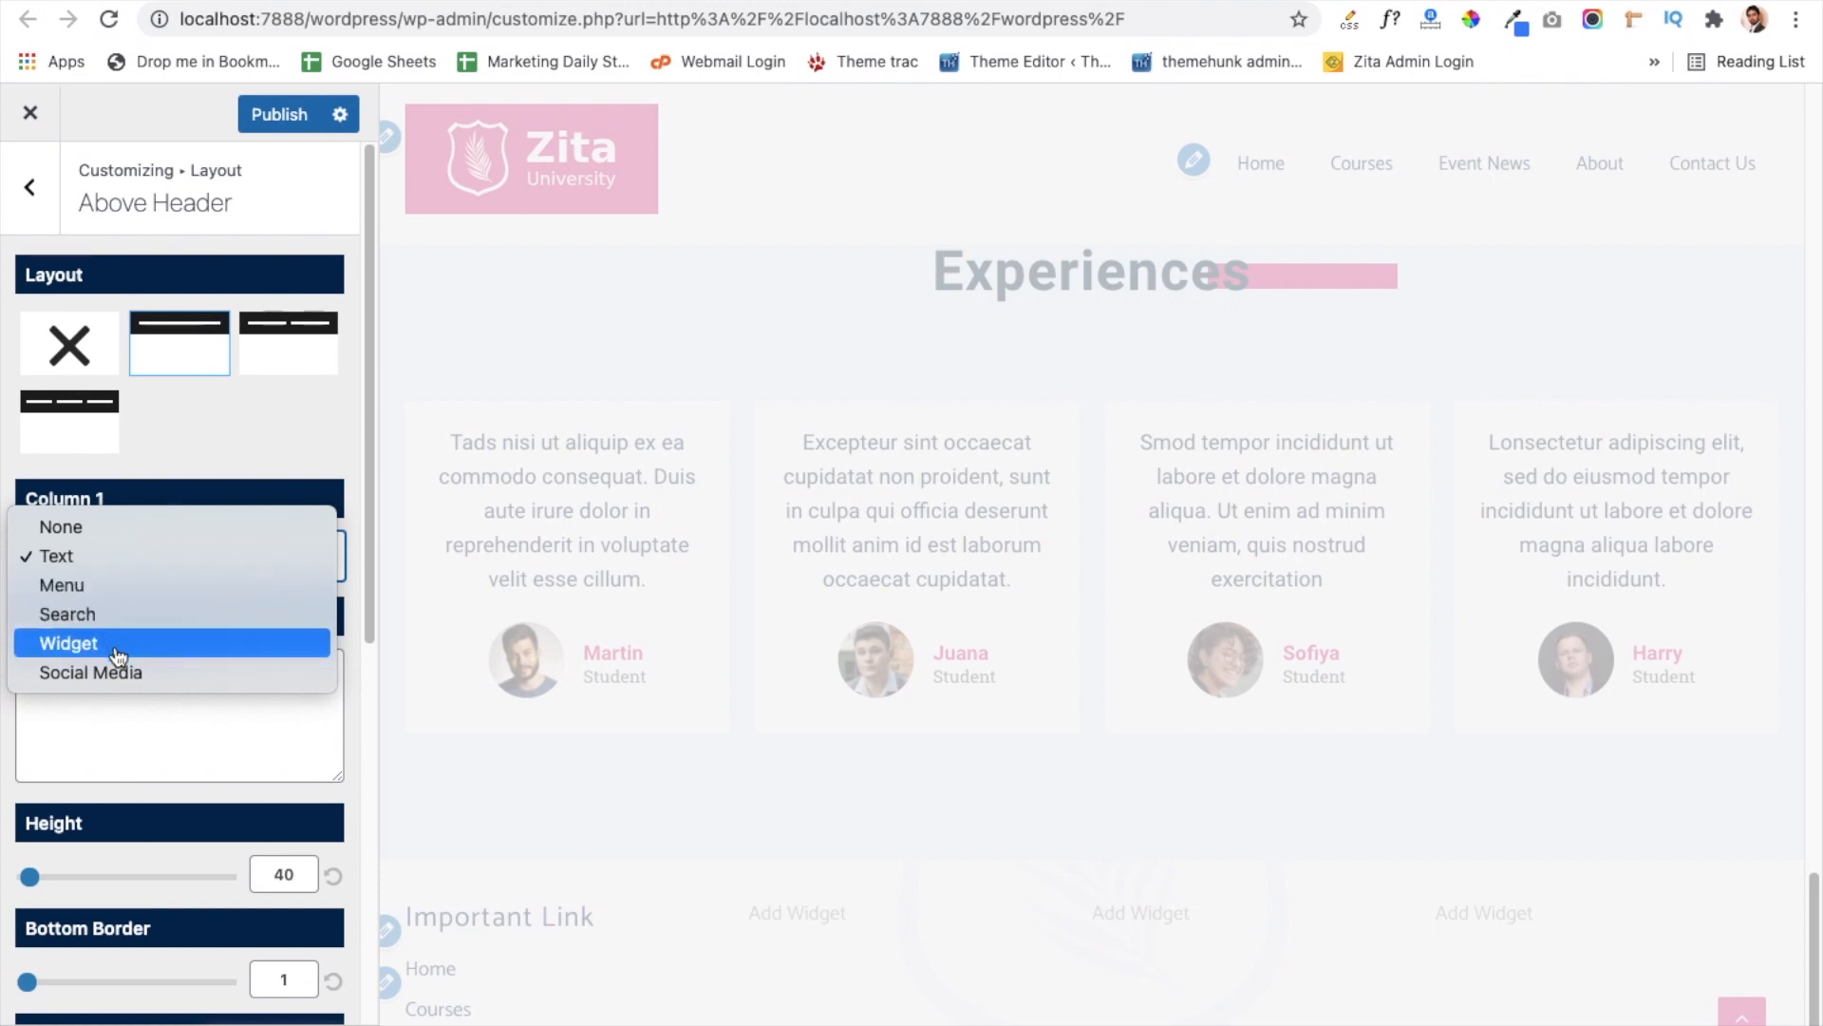
{"action": "left_click", "coordinate": [4, 736]}
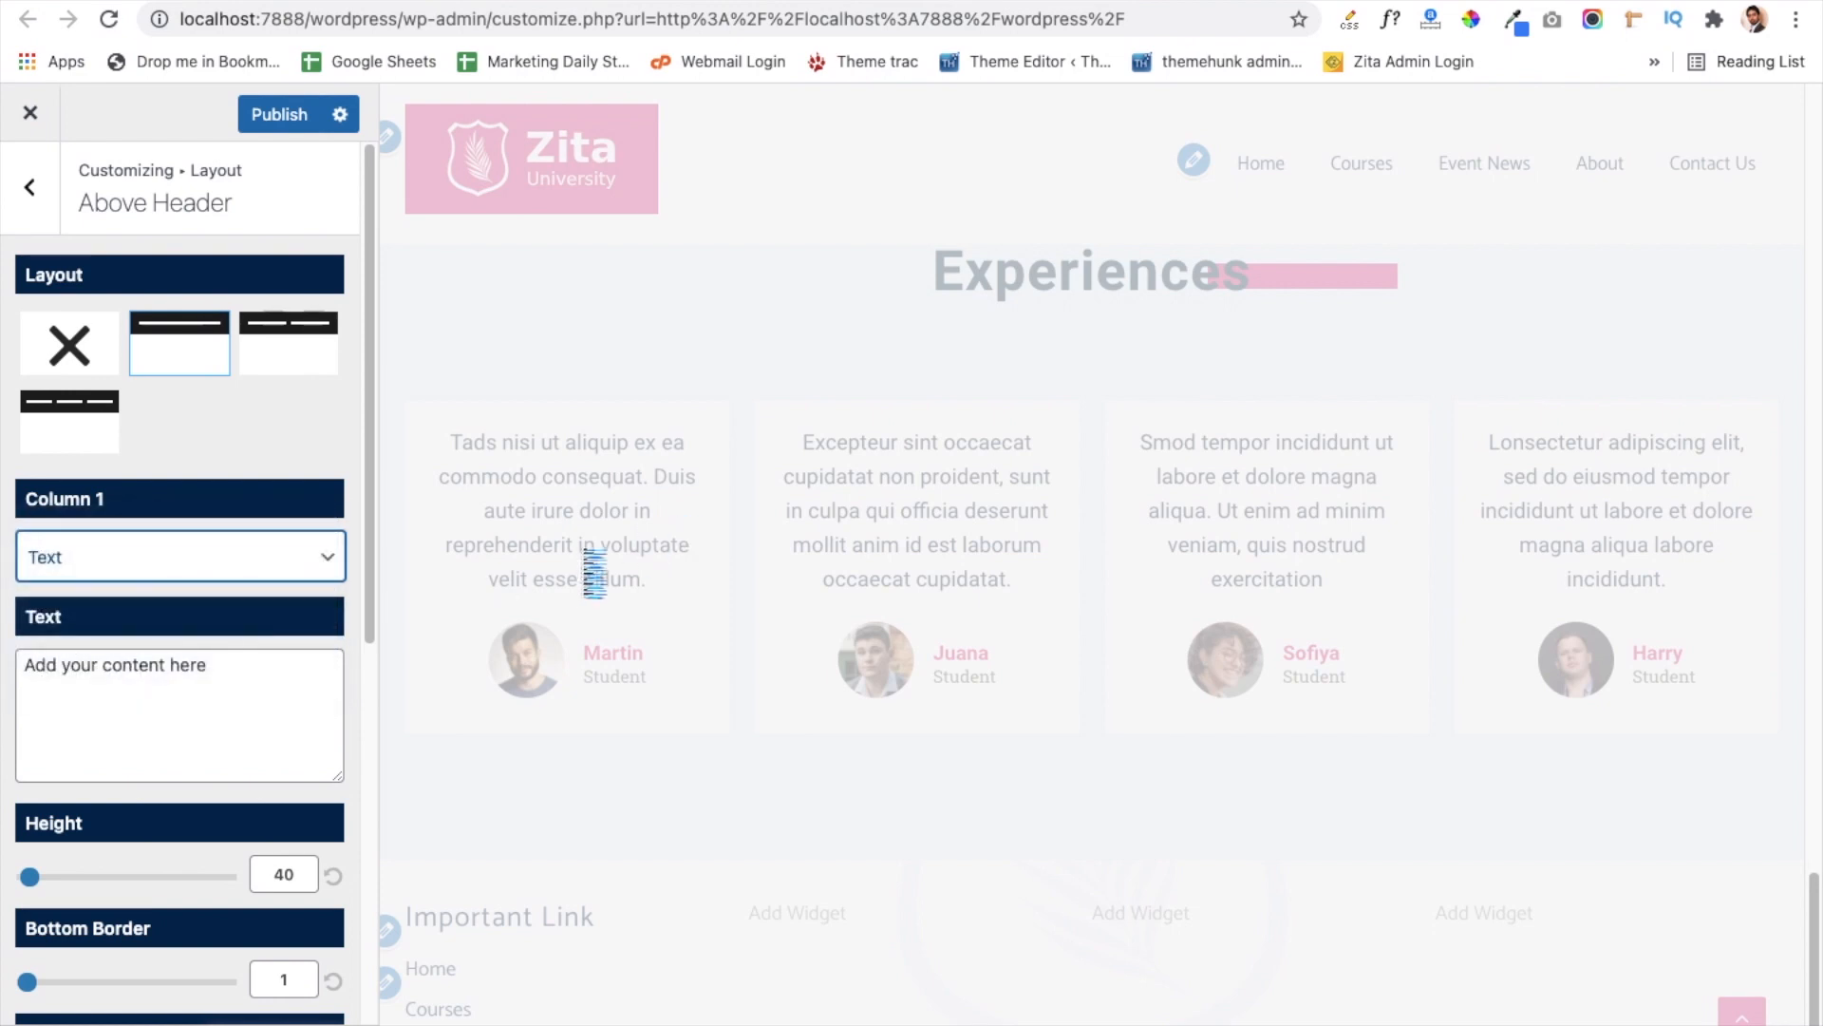
{"action": "scroll", "coordinate": [218, 713], "scroll_direction": "down", "scroll_amount": 5}
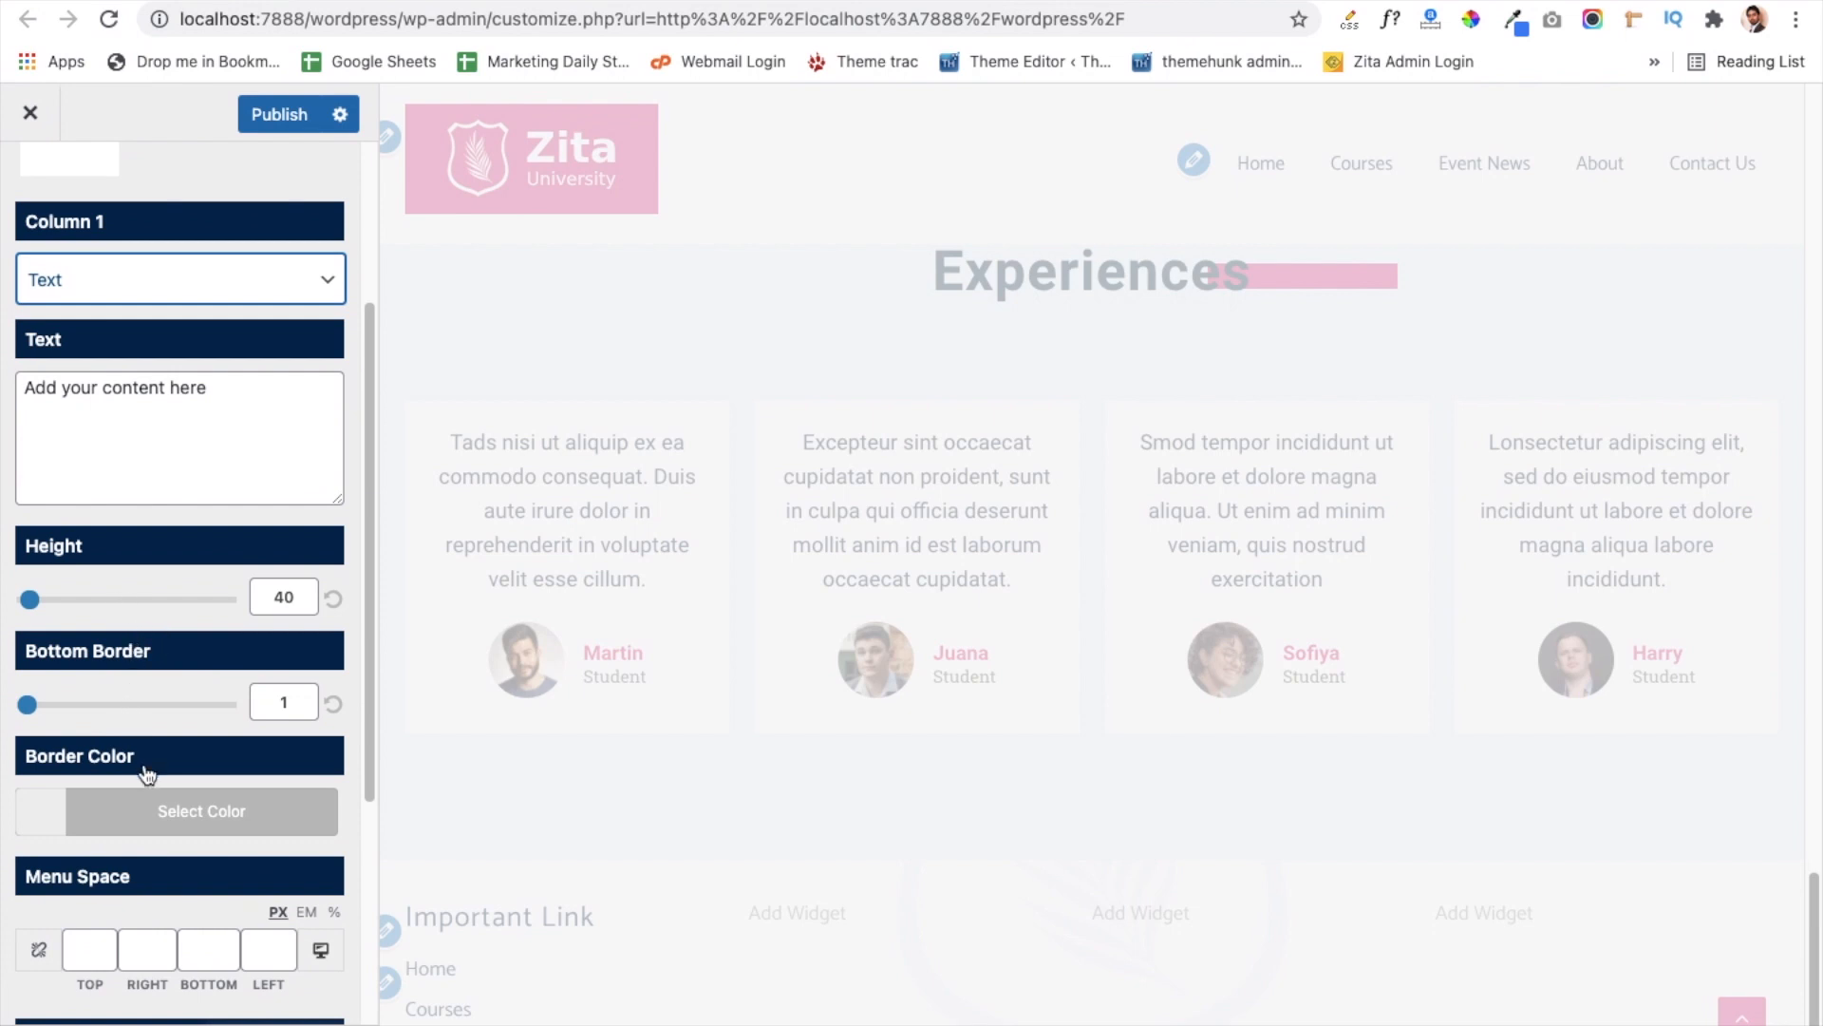
{"action": "scroll", "coordinate": [172, 898], "scroll_direction": "down", "scroll_amount": 5}
{"action": "scroll", "coordinate": [172, 897], "scroll_direction": "down", "scroll_amount": 2}
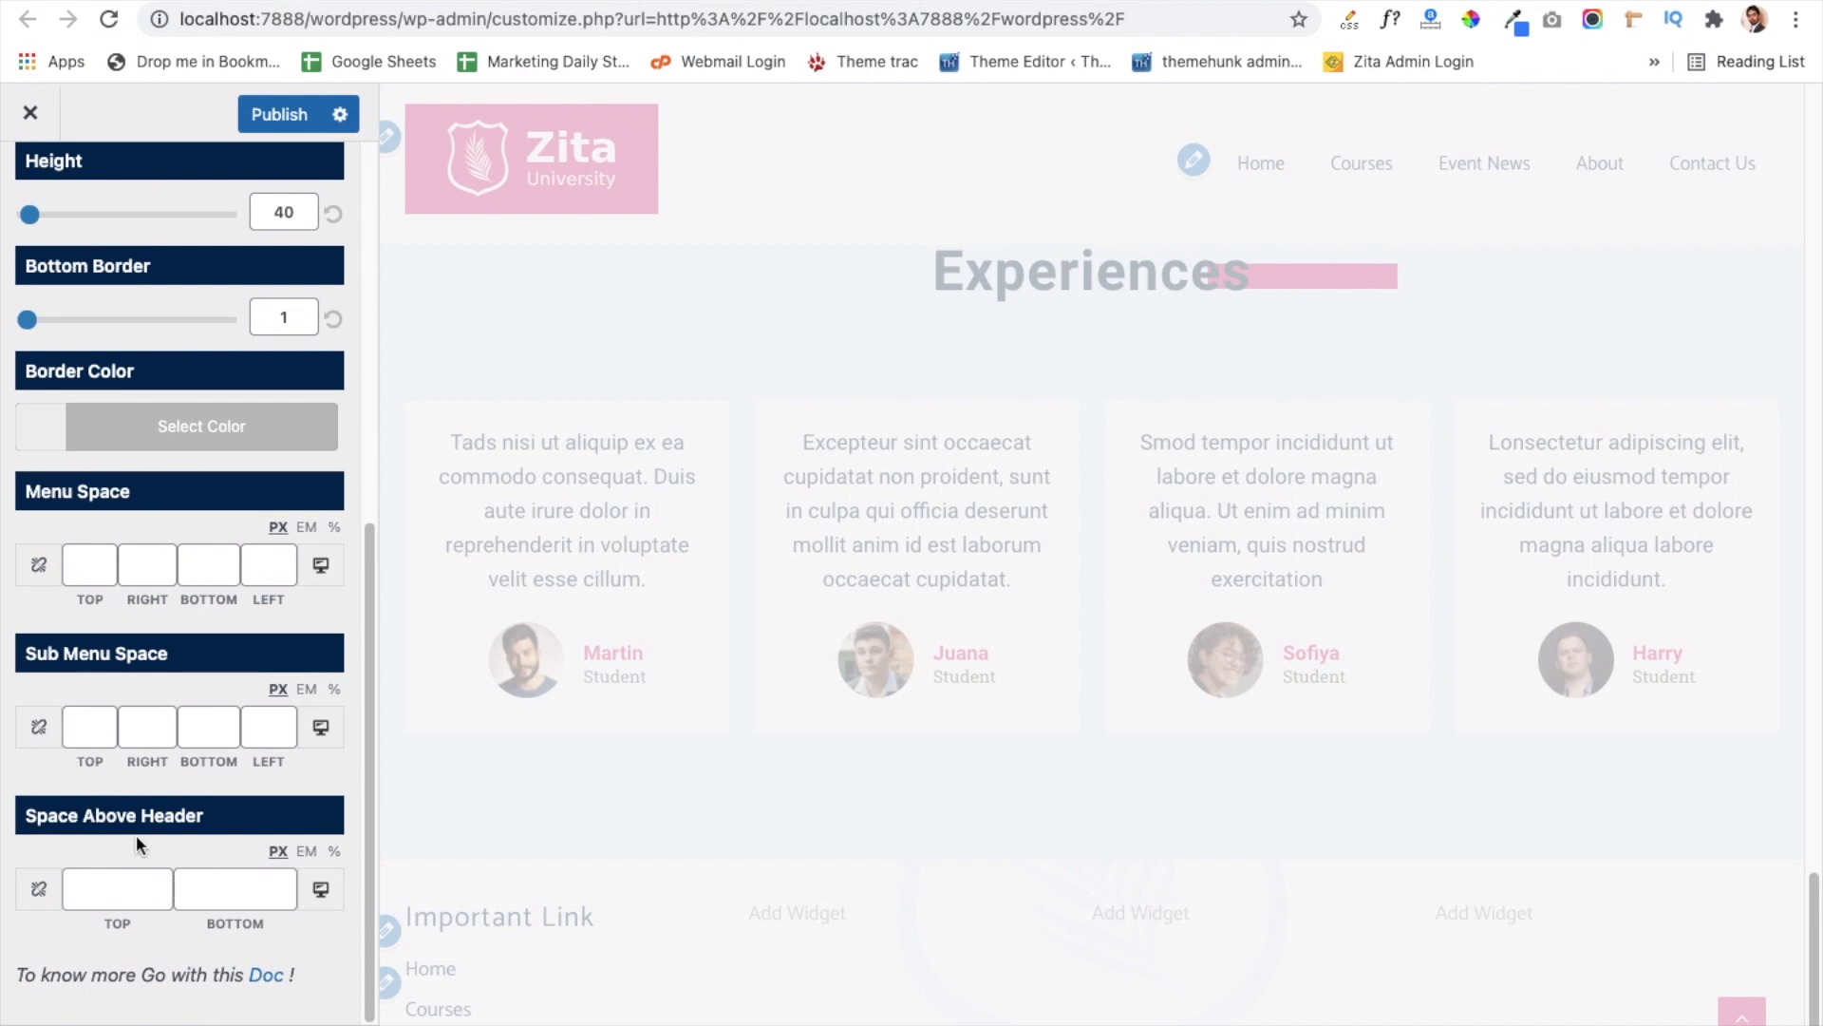
{"action": "scroll", "coordinate": [193, 824], "scroll_direction": "up", "scroll_amount": 12}
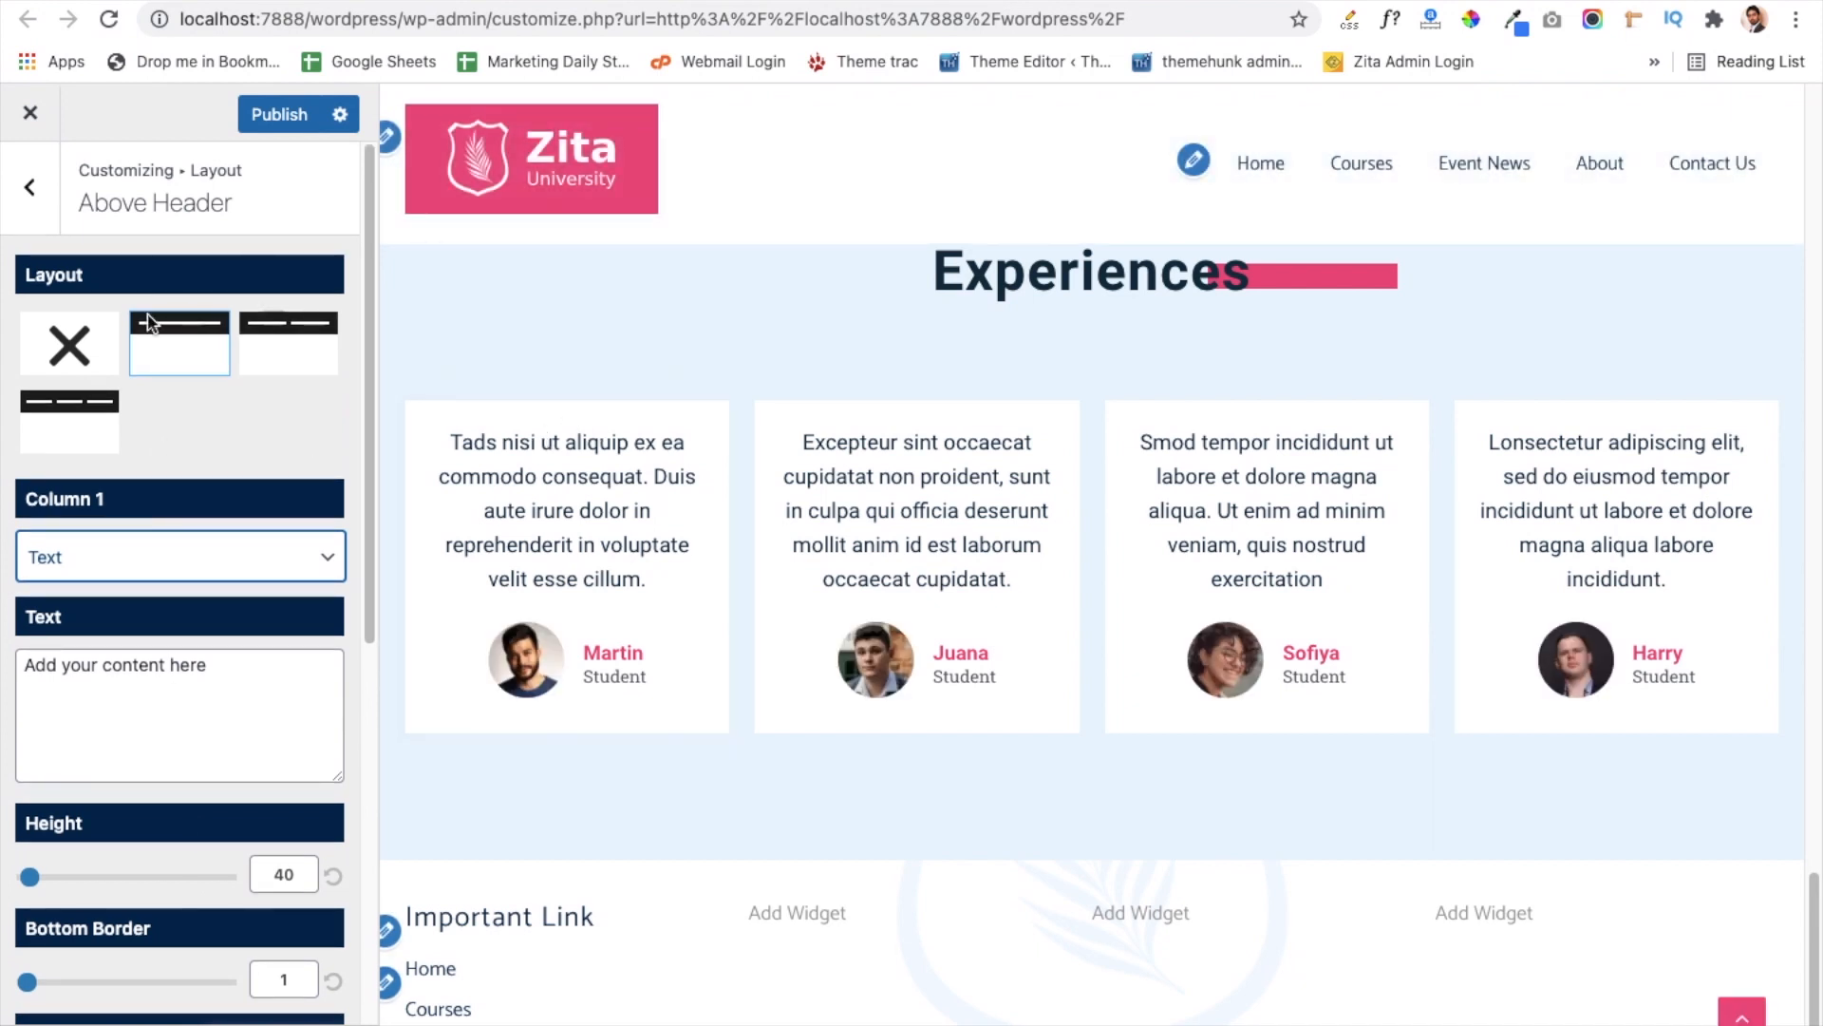
{"action": "left_click", "coordinate": [70, 355]}
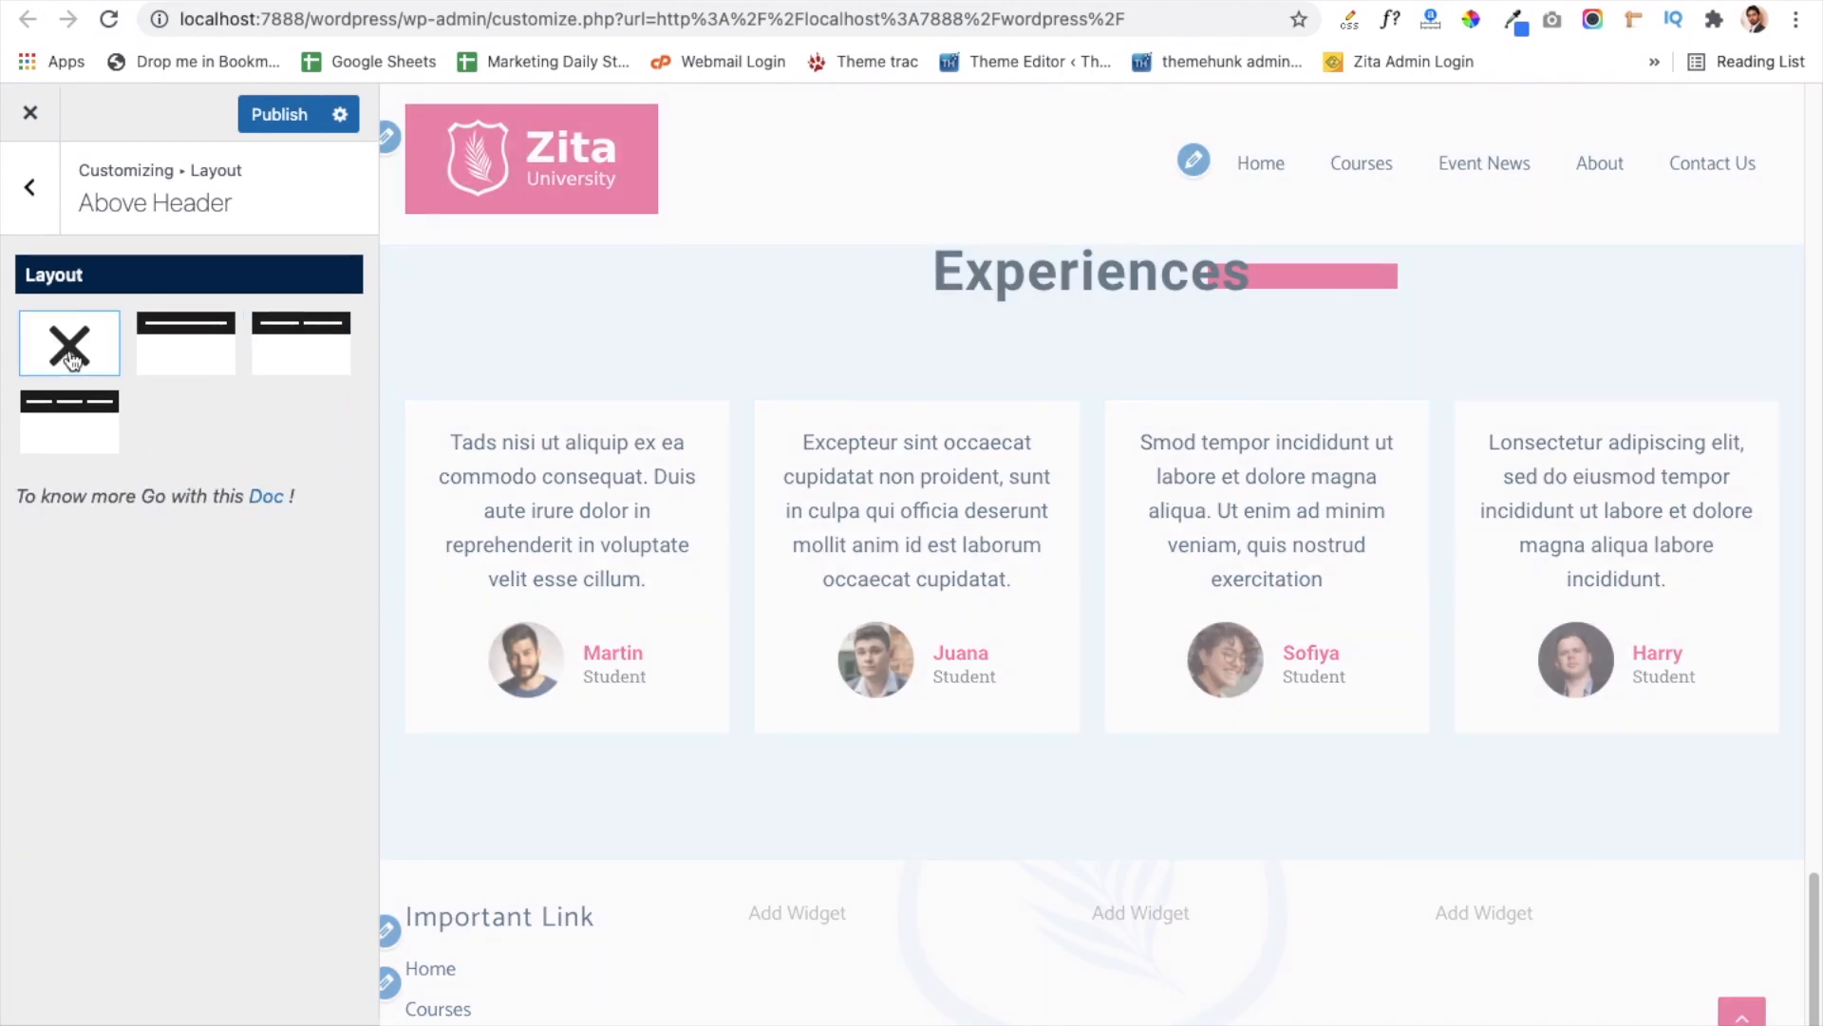
{"action": "left_click", "coordinate": [29, 187]}
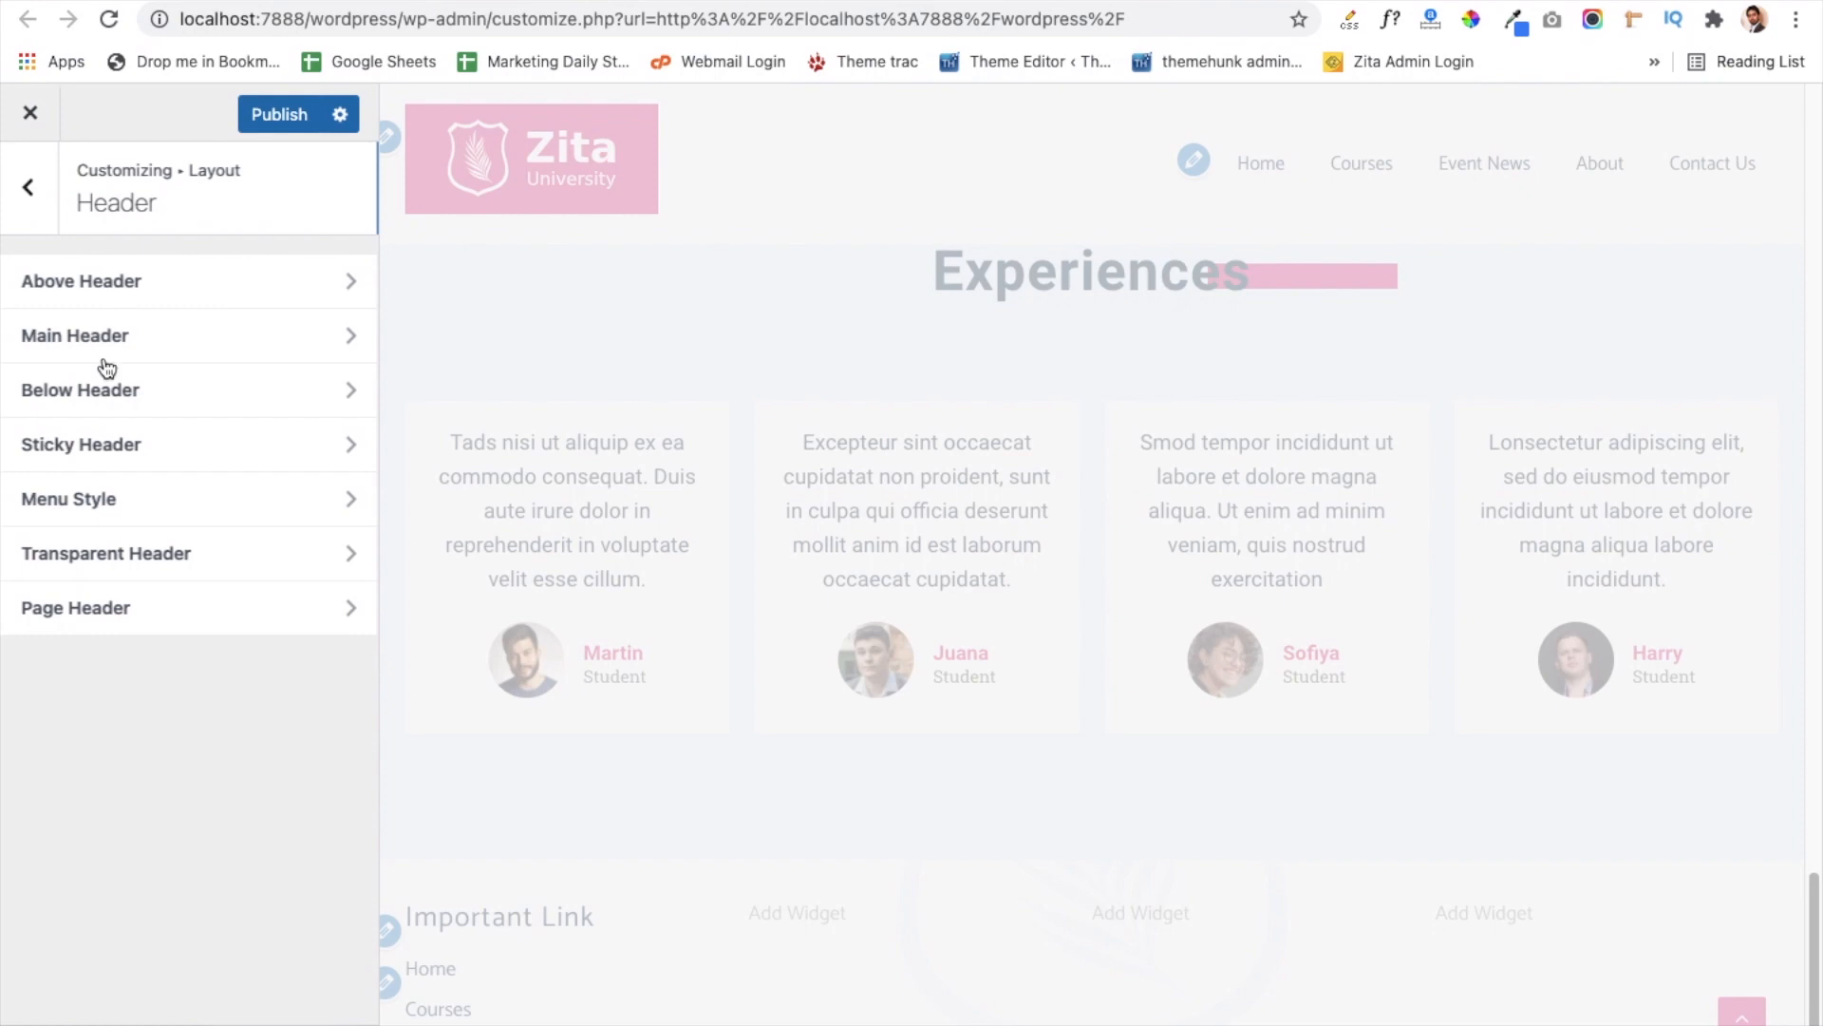
Step: Examine the Main Header settings, including header layouts, last menu item, bottom border, mobile menu, menu alignment and spacing
{"action": "left_click", "coordinate": [169, 355]}
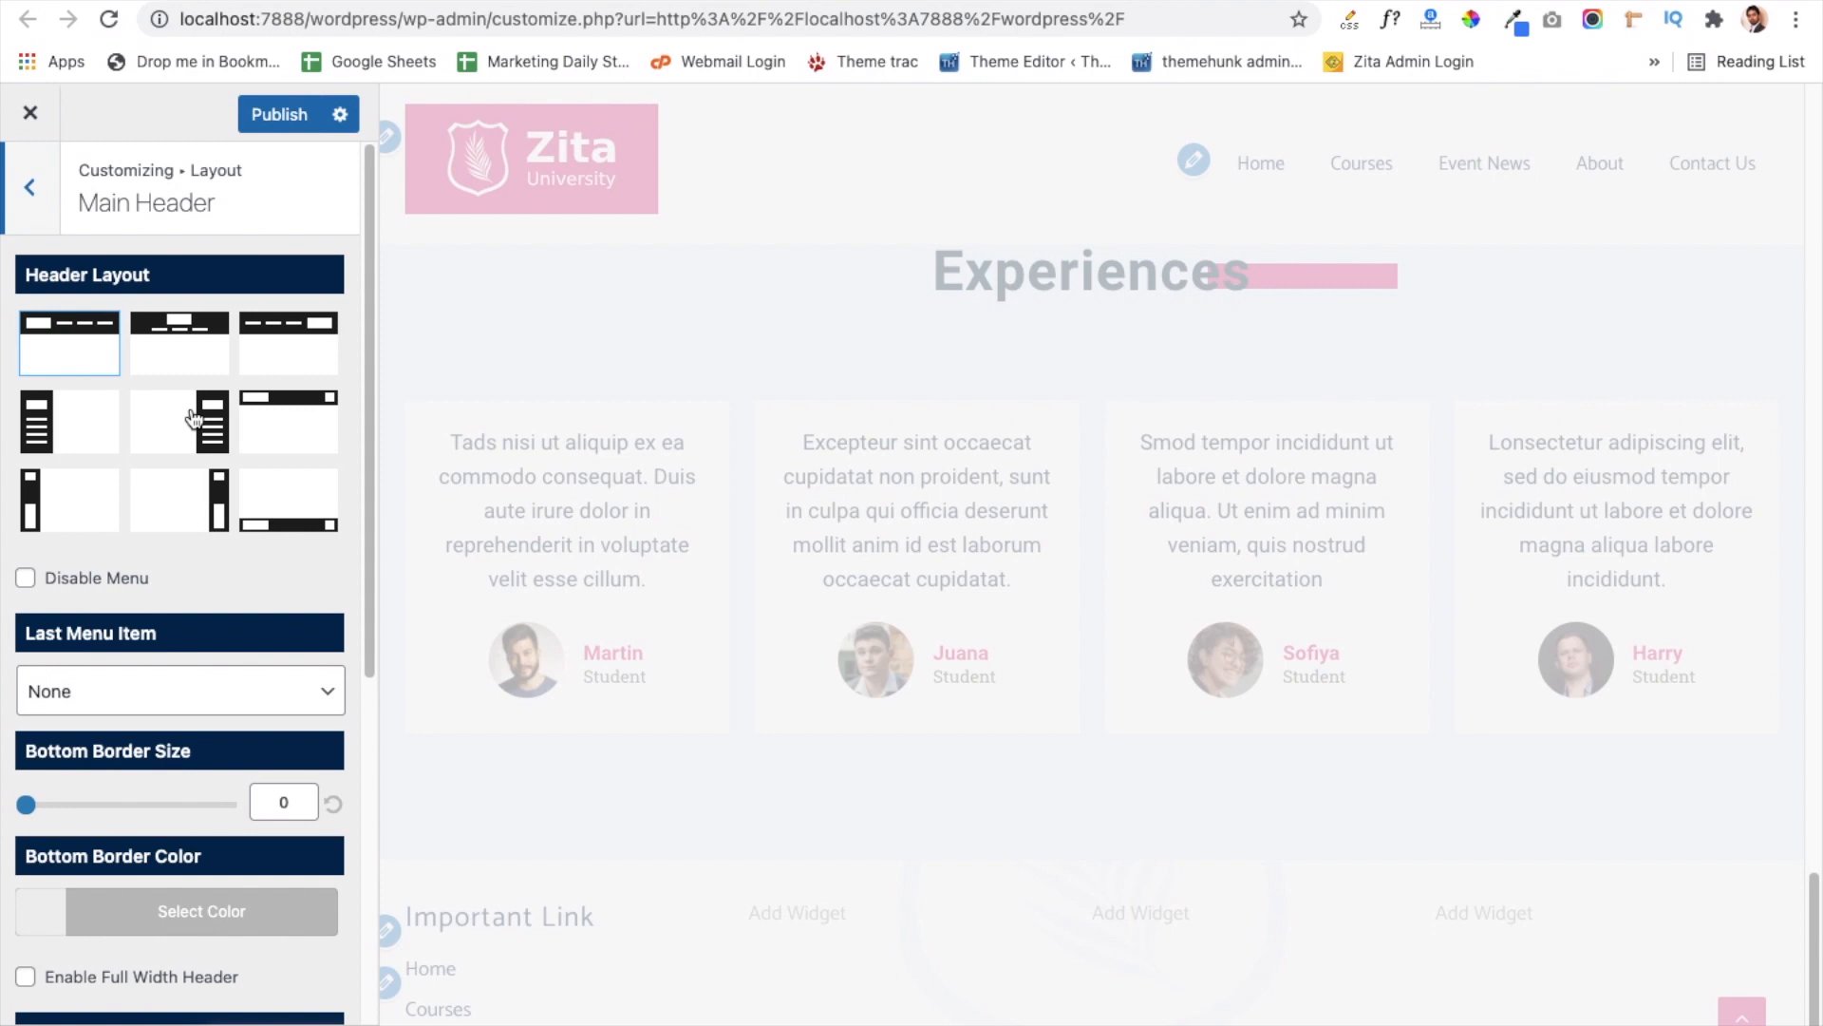
{"action": "scroll", "coordinate": [200, 608], "scroll_direction": "down", "scroll_amount": 5}
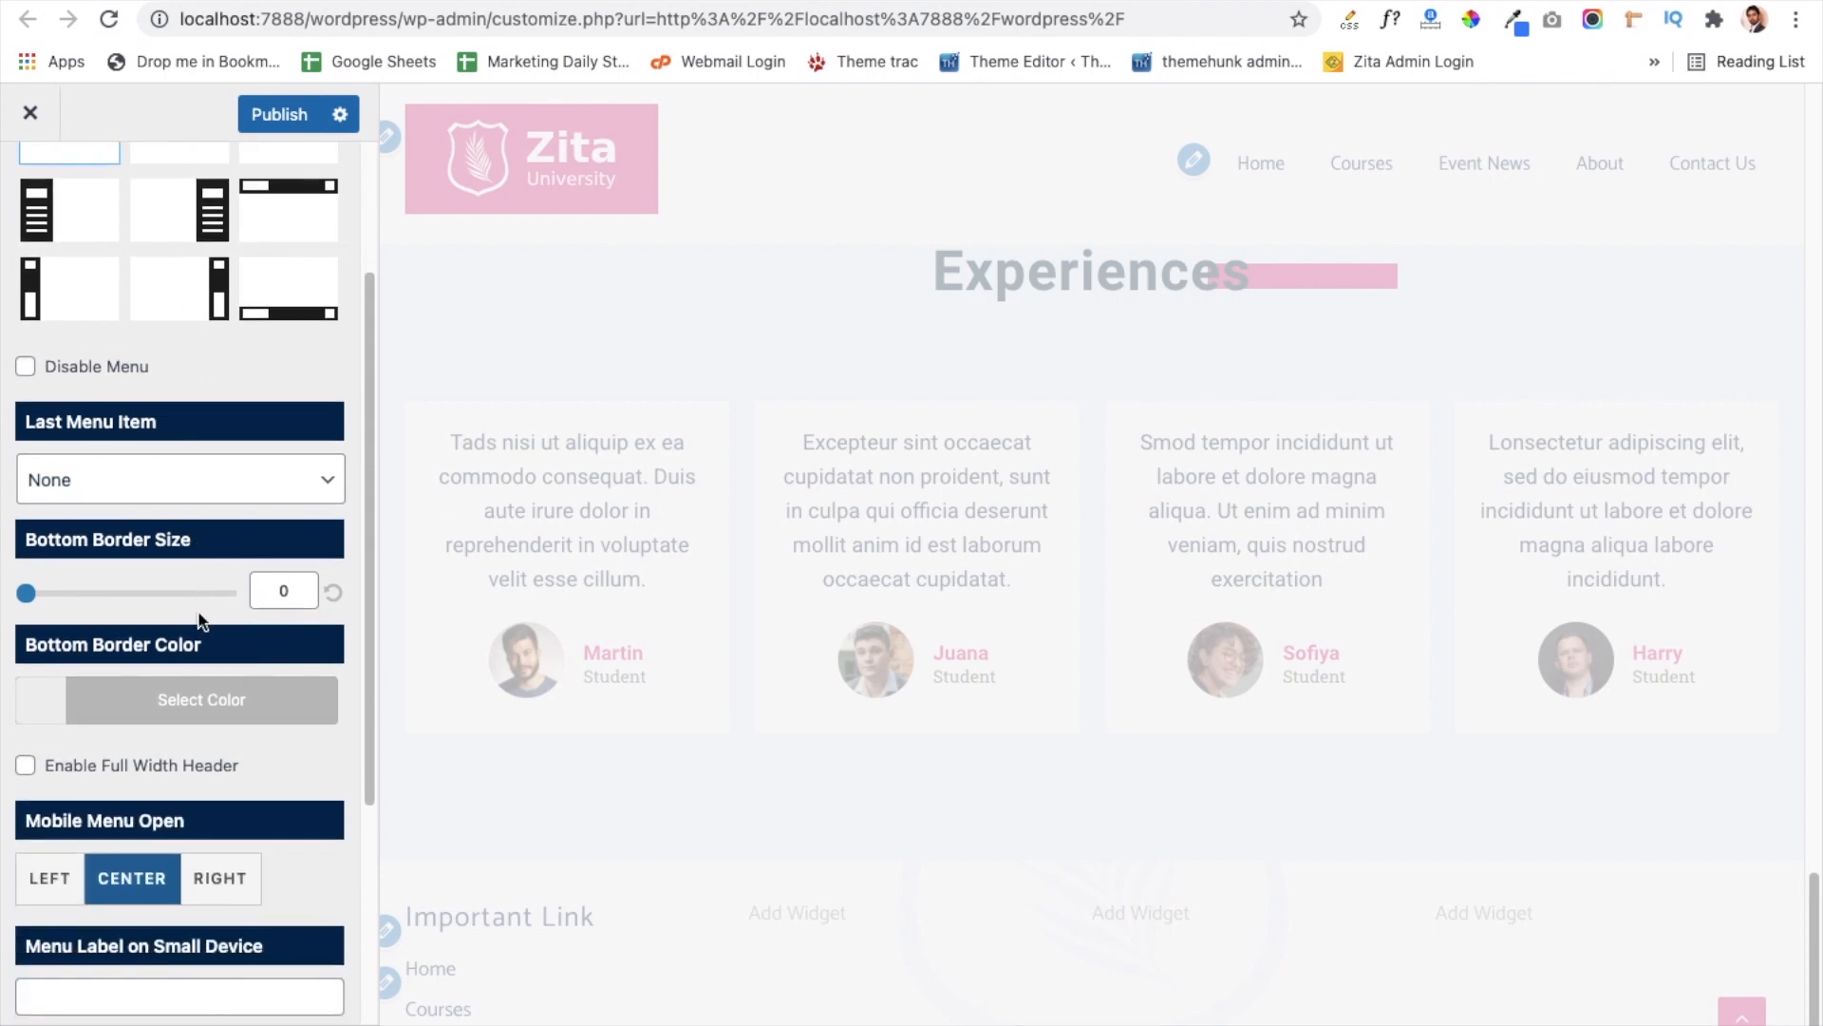
{"action": "scroll", "coordinate": [199, 620], "scroll_direction": "down", "scroll_amount": 5}
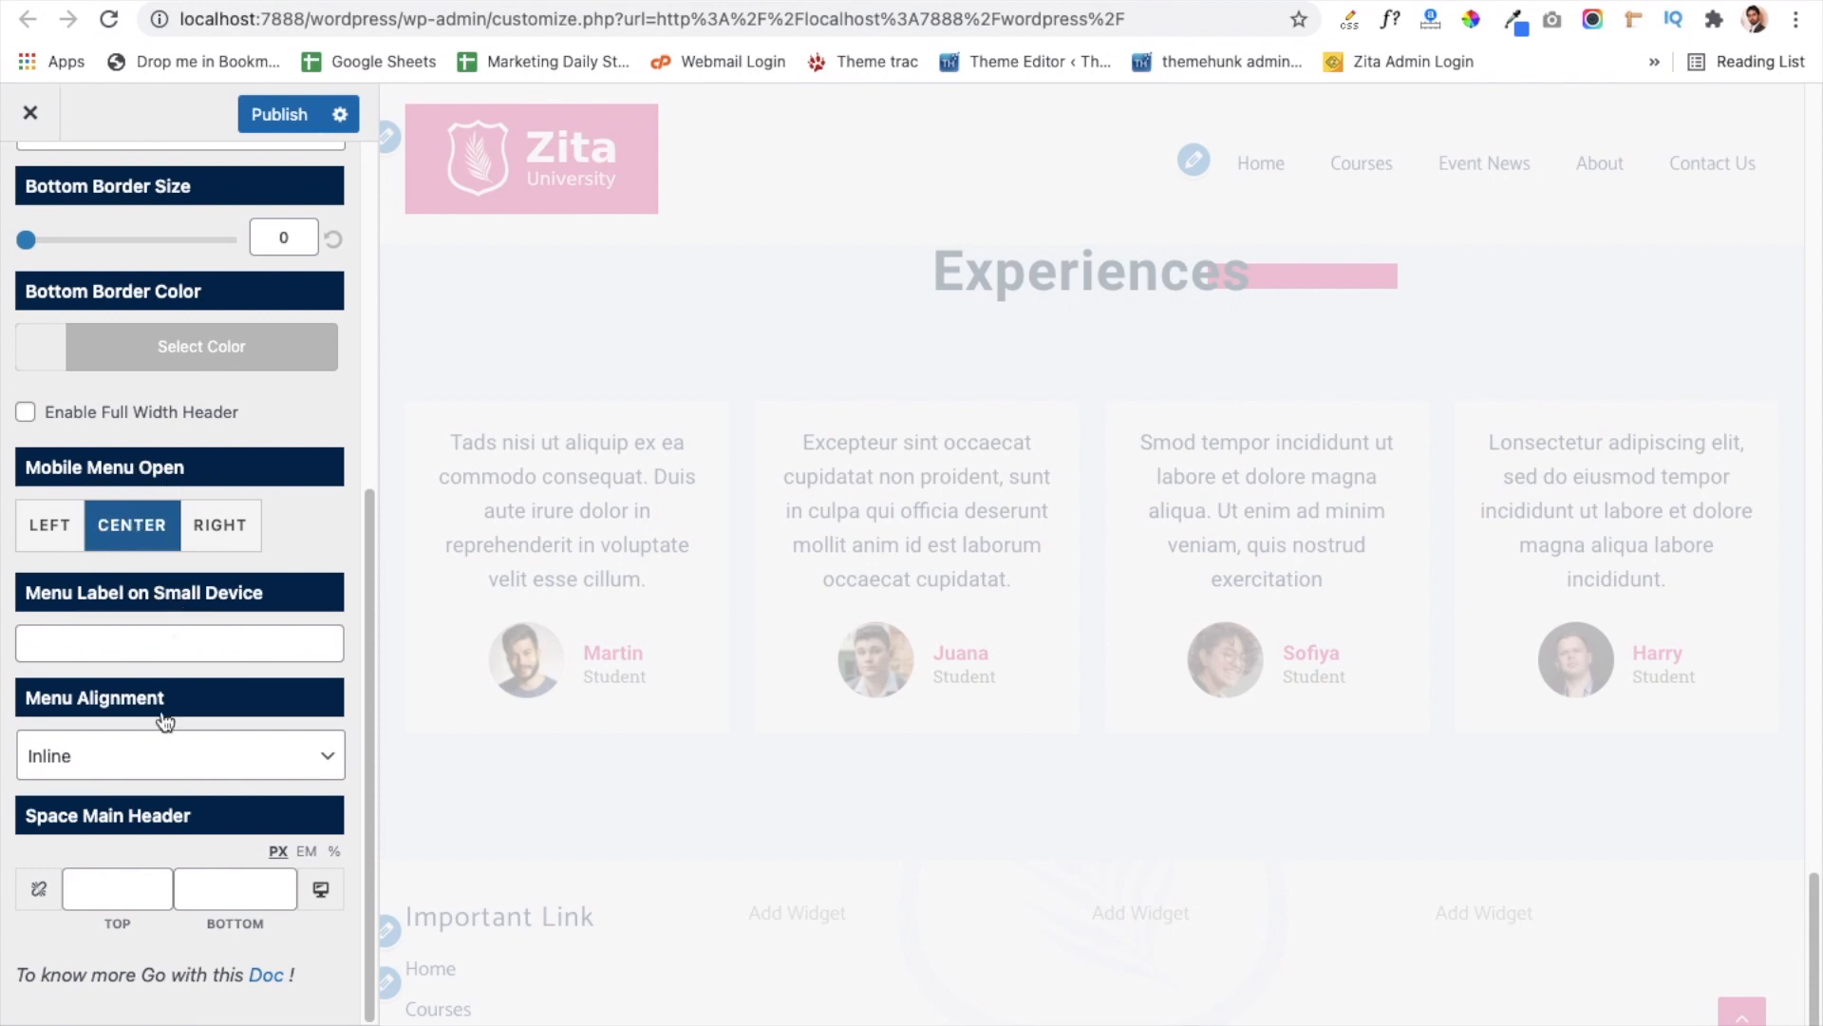
{"action": "scroll", "coordinate": [165, 722], "scroll_direction": "up", "scroll_amount": 5}
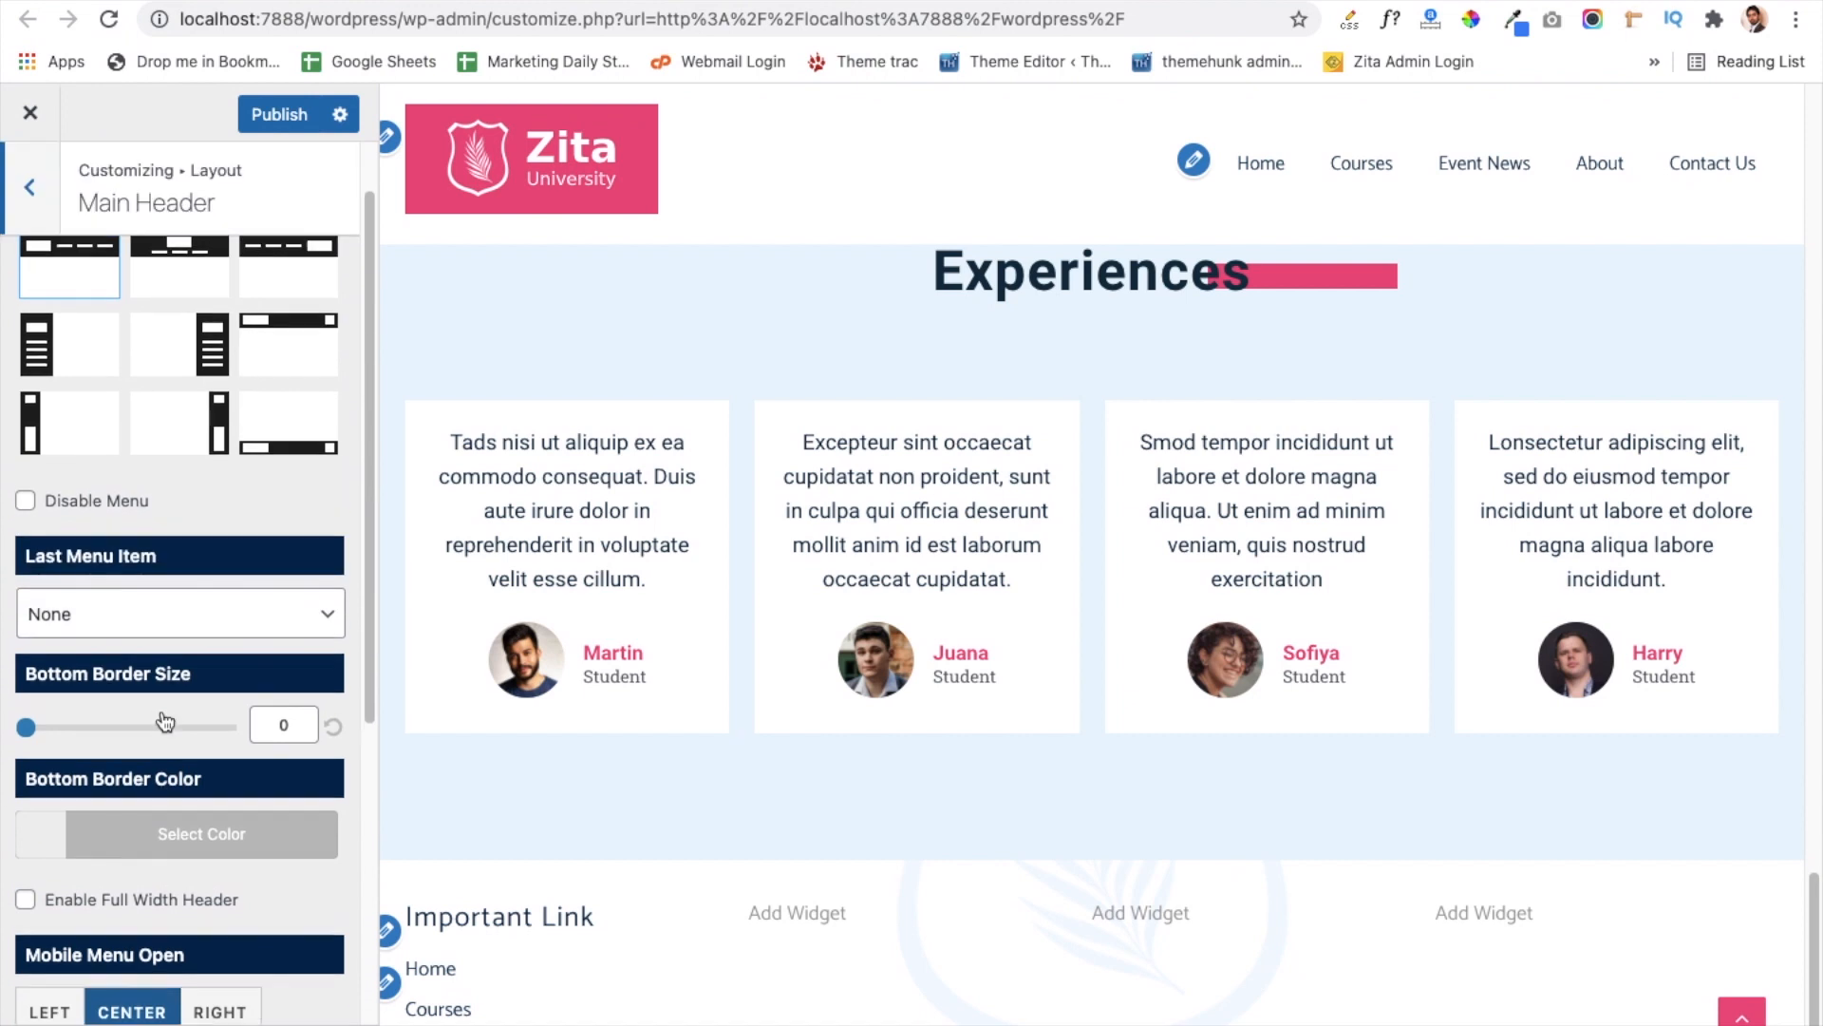
{"action": "left_click", "coordinate": [29, 187]}
Step: Examine the Below Header layouts and the Sticky Header settings, including the available animation effects
{"action": "left_click", "coordinate": [123, 393]}
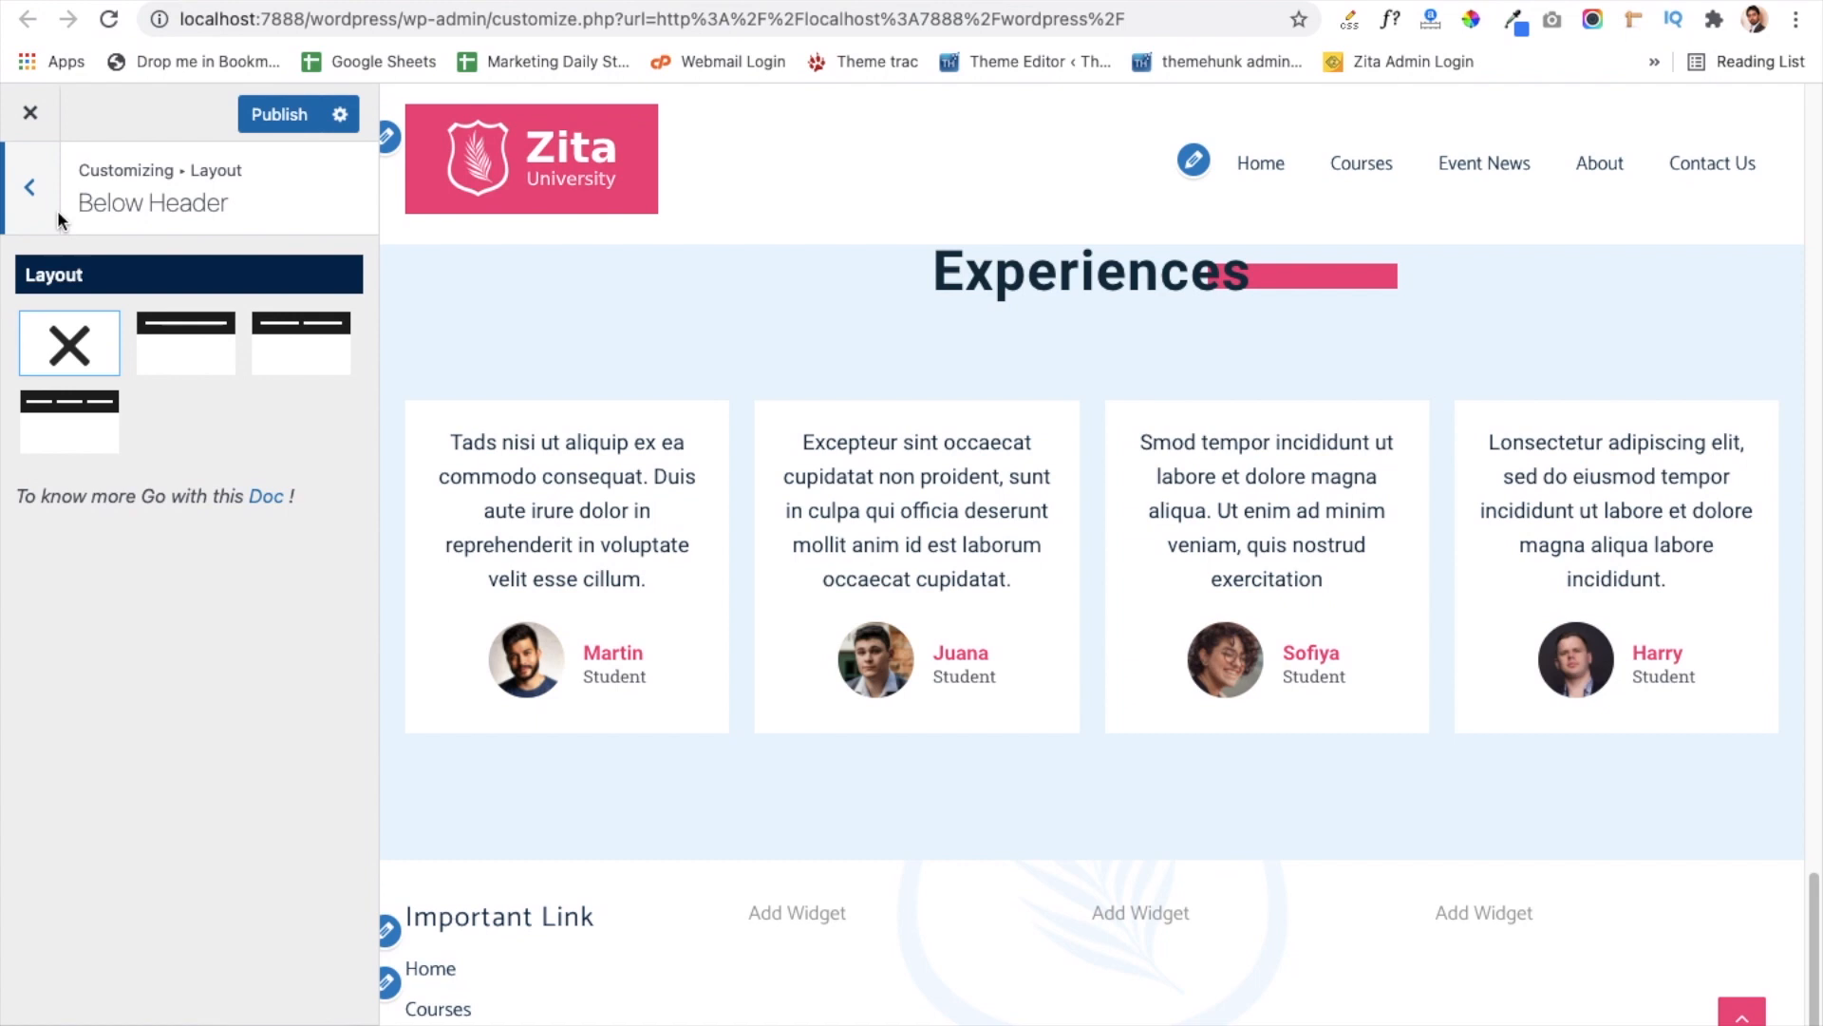
{"action": "left_click", "coordinate": [32, 195]}
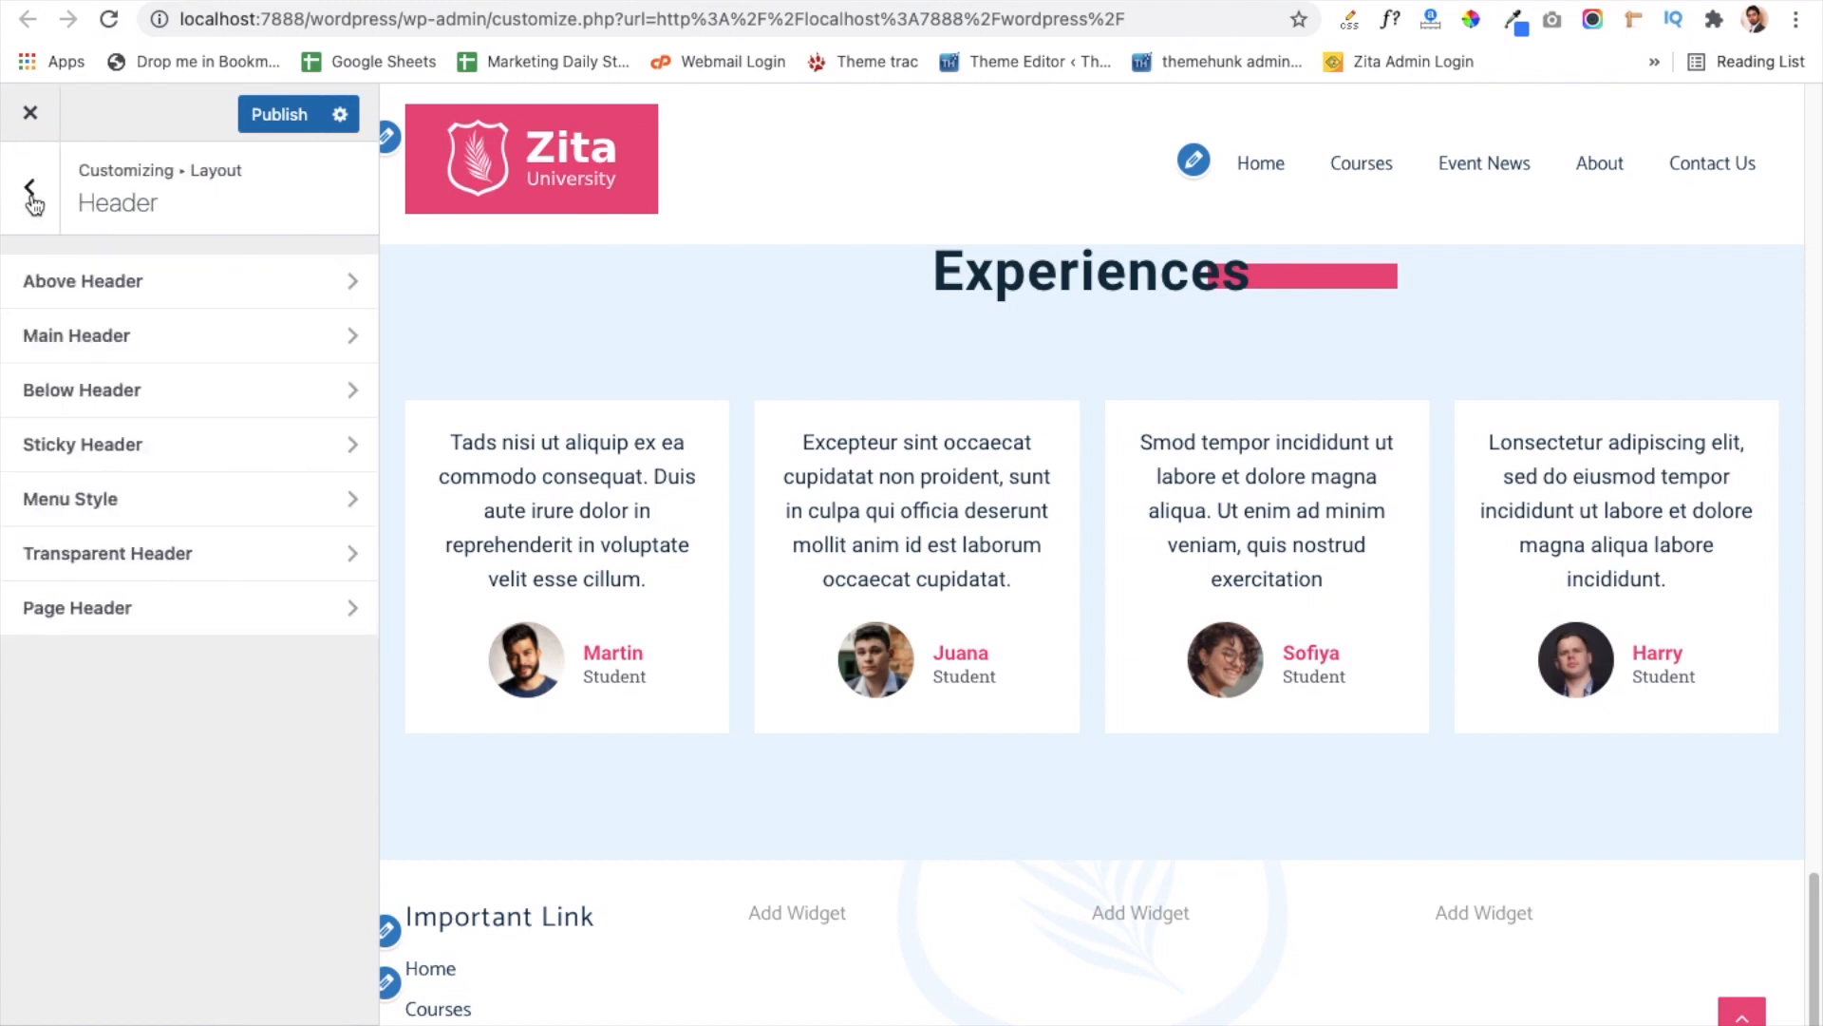
{"action": "left_click", "coordinate": [132, 458]}
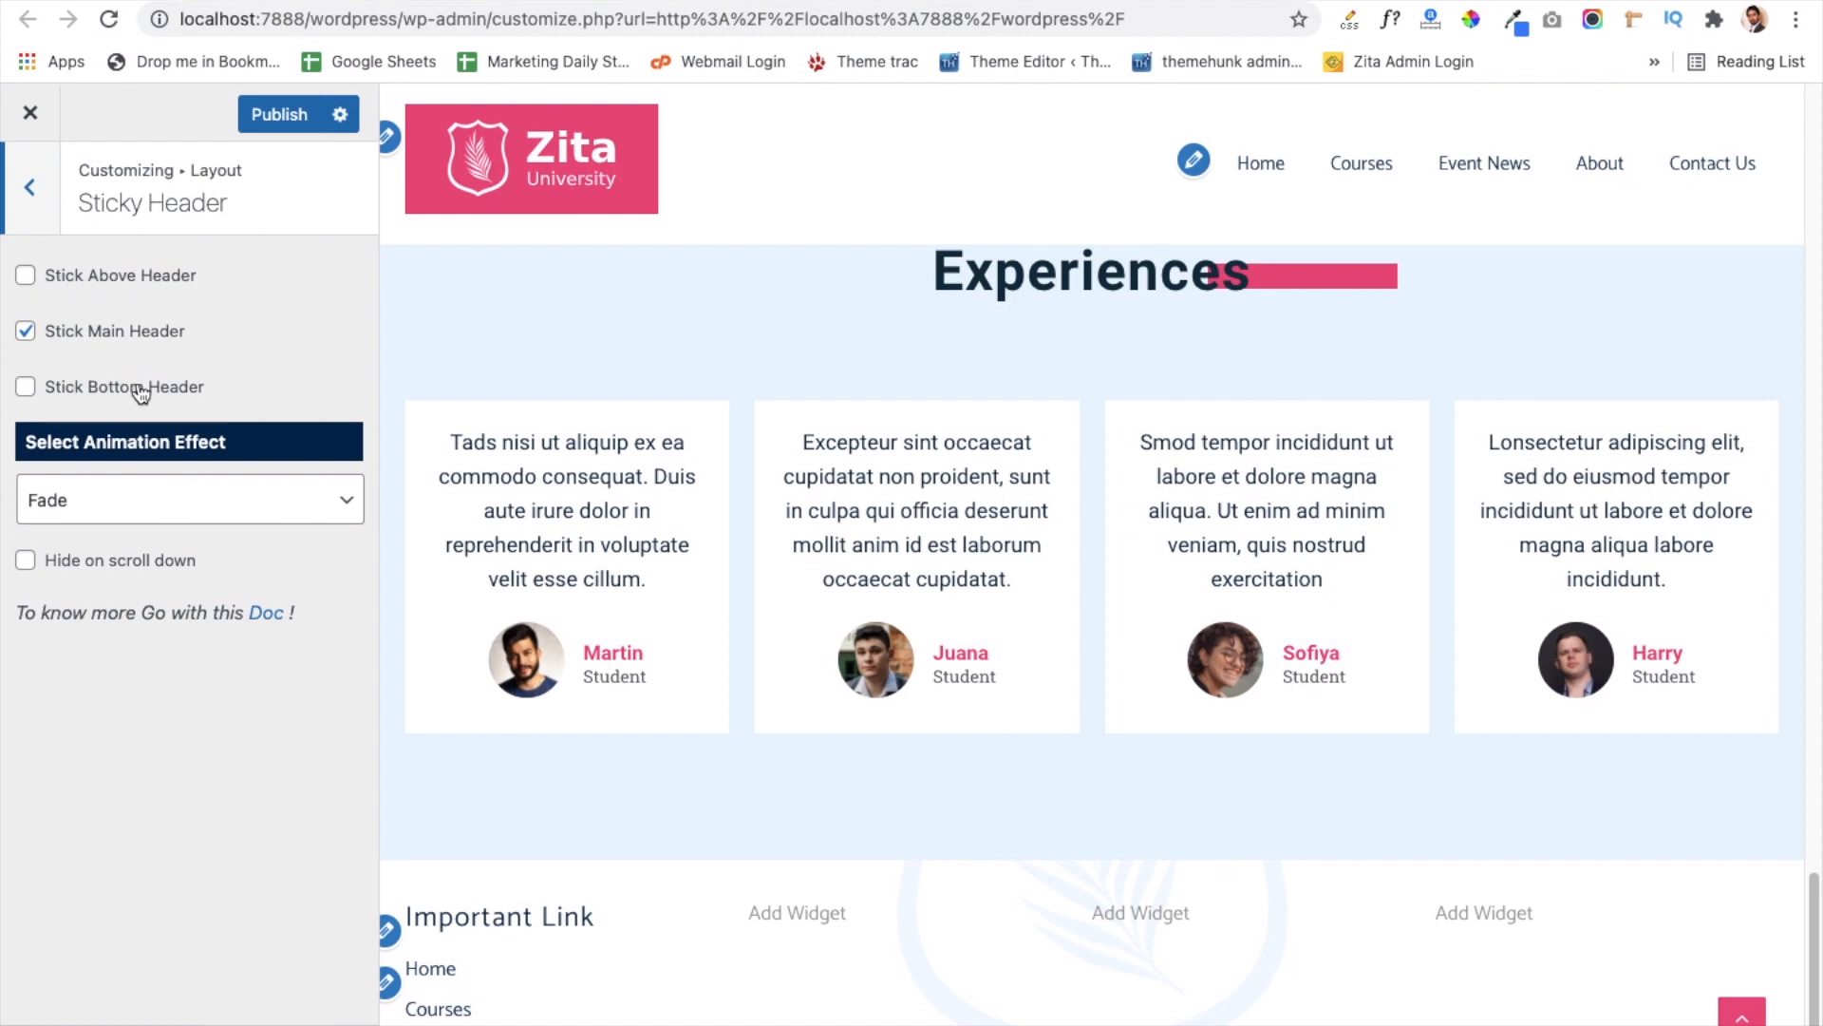
{"action": "left_click", "coordinate": [324, 504]}
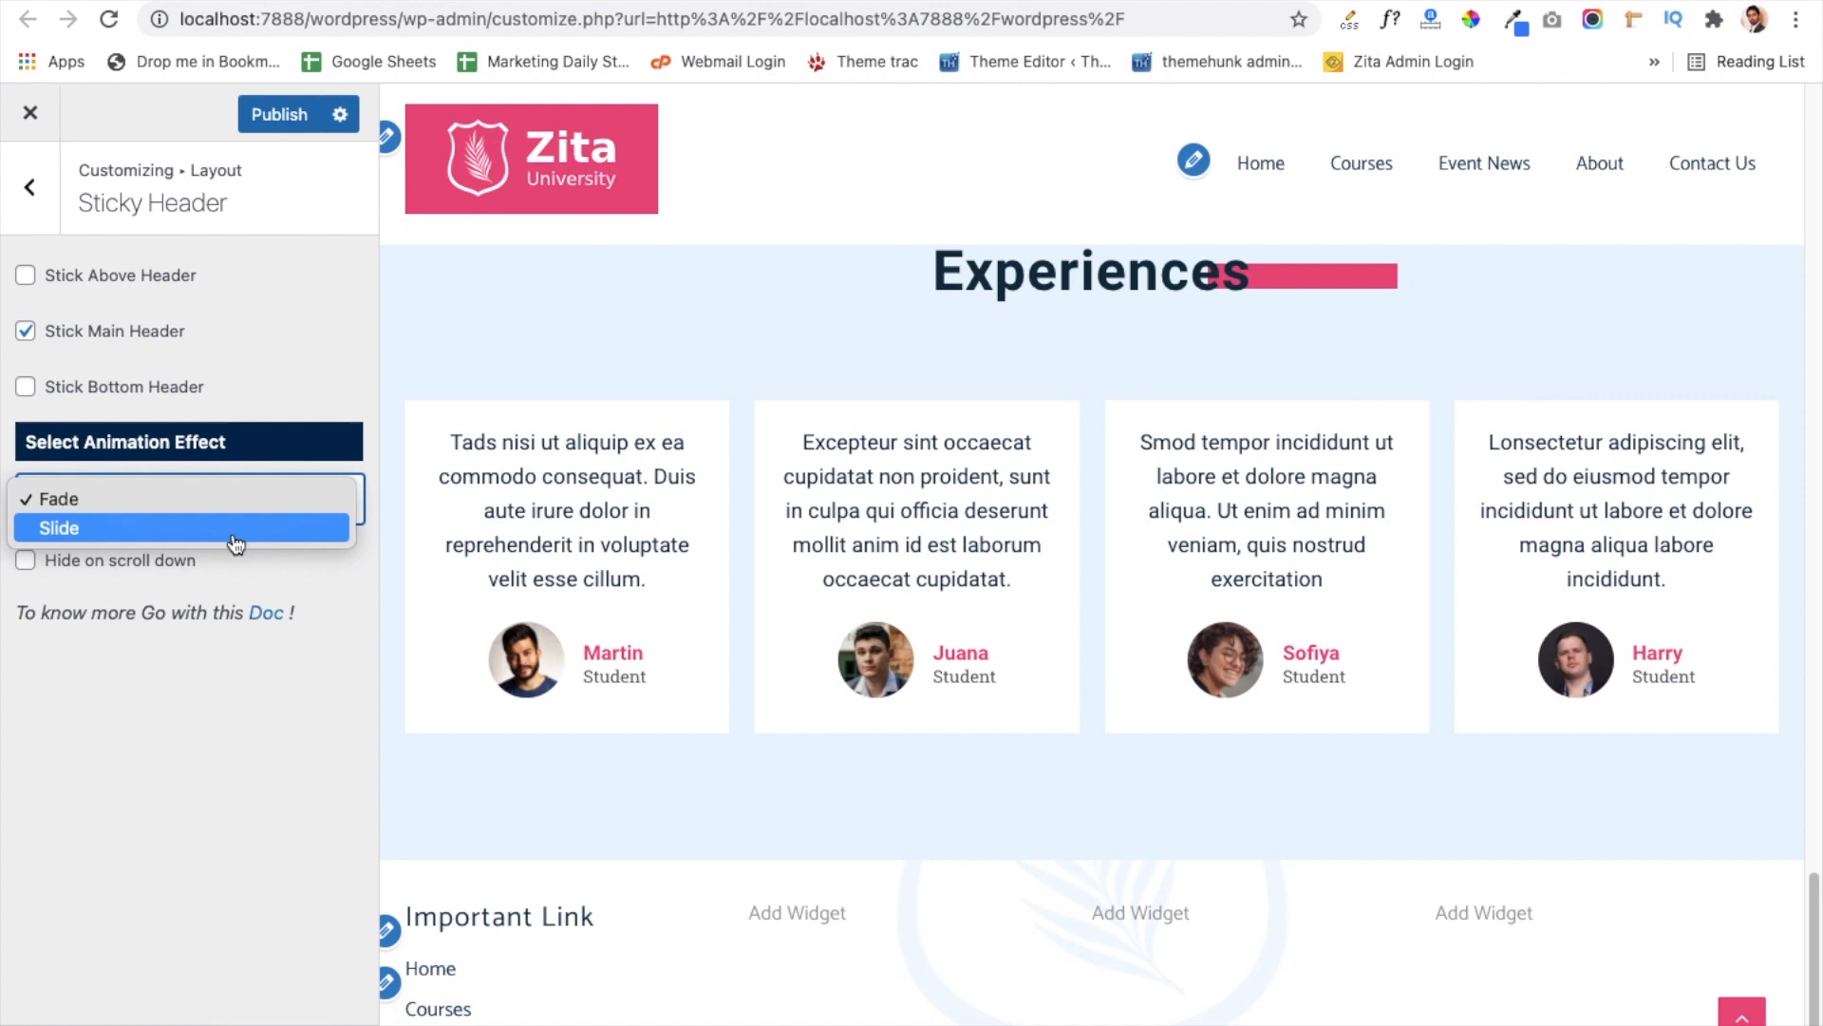
{"action": "left_click", "coordinate": [186, 775]}
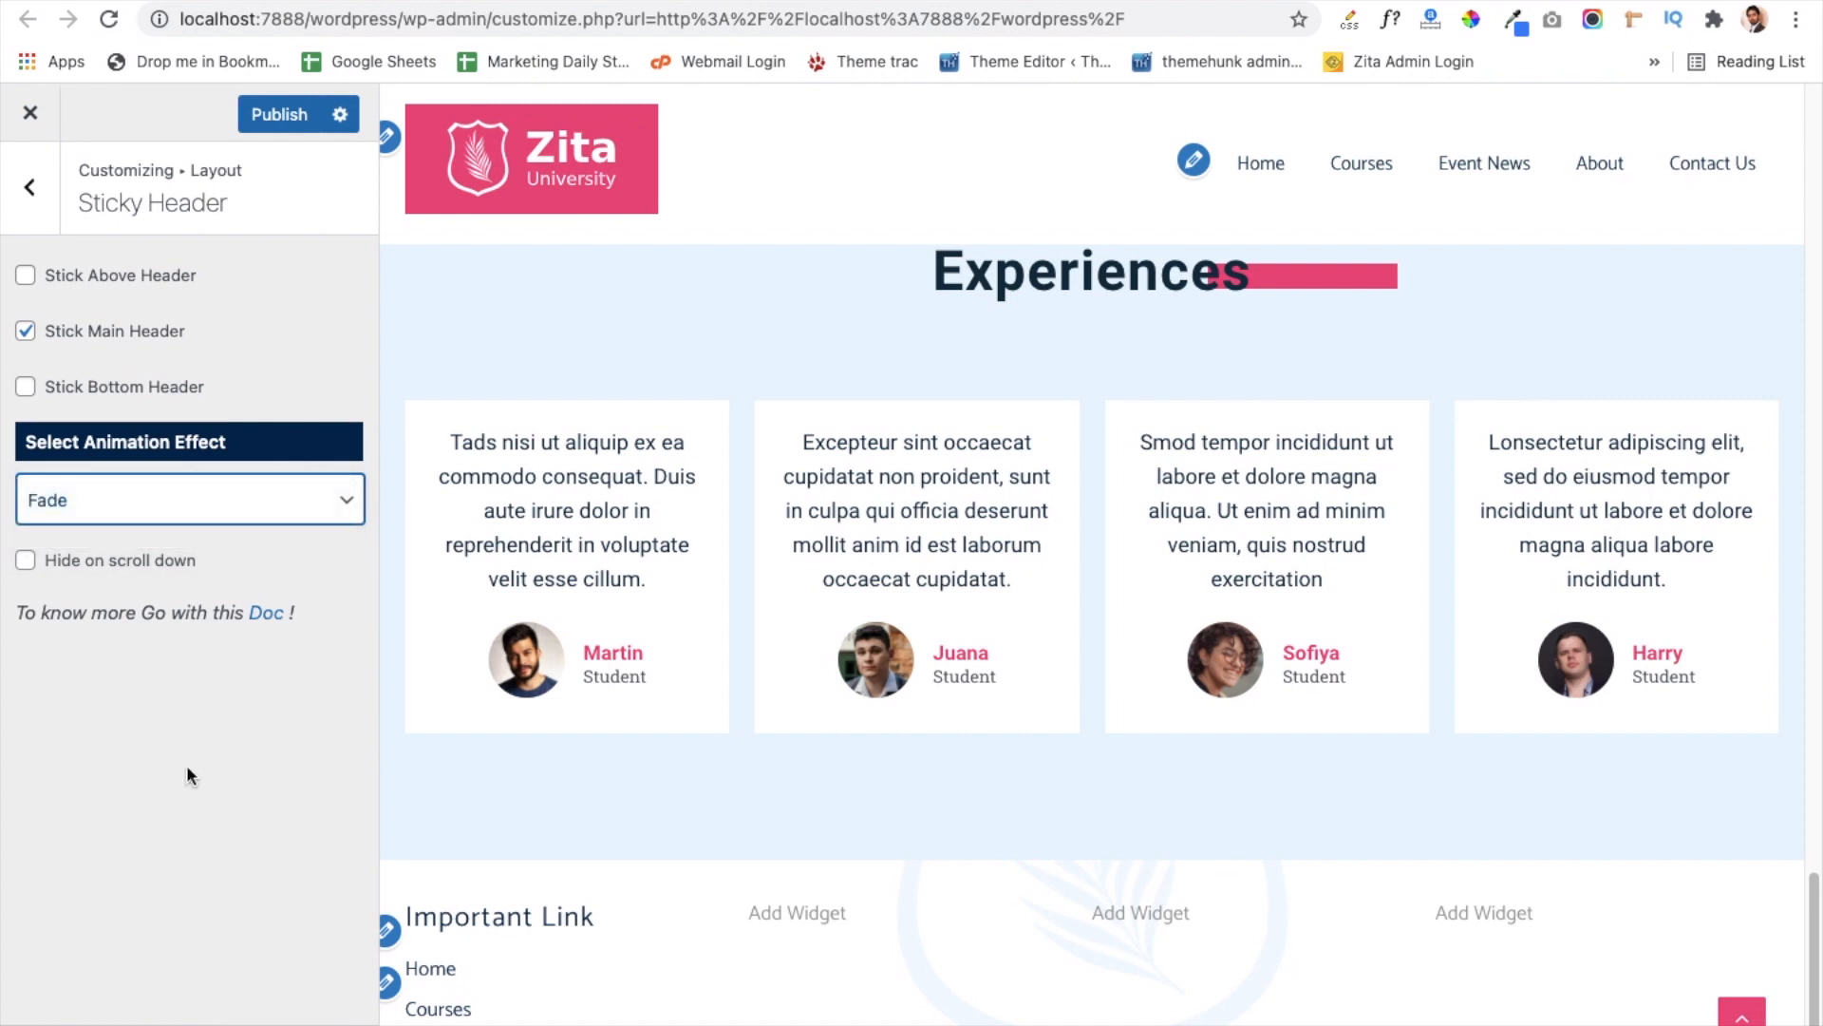
{"action": "left_click", "coordinate": [30, 187]}
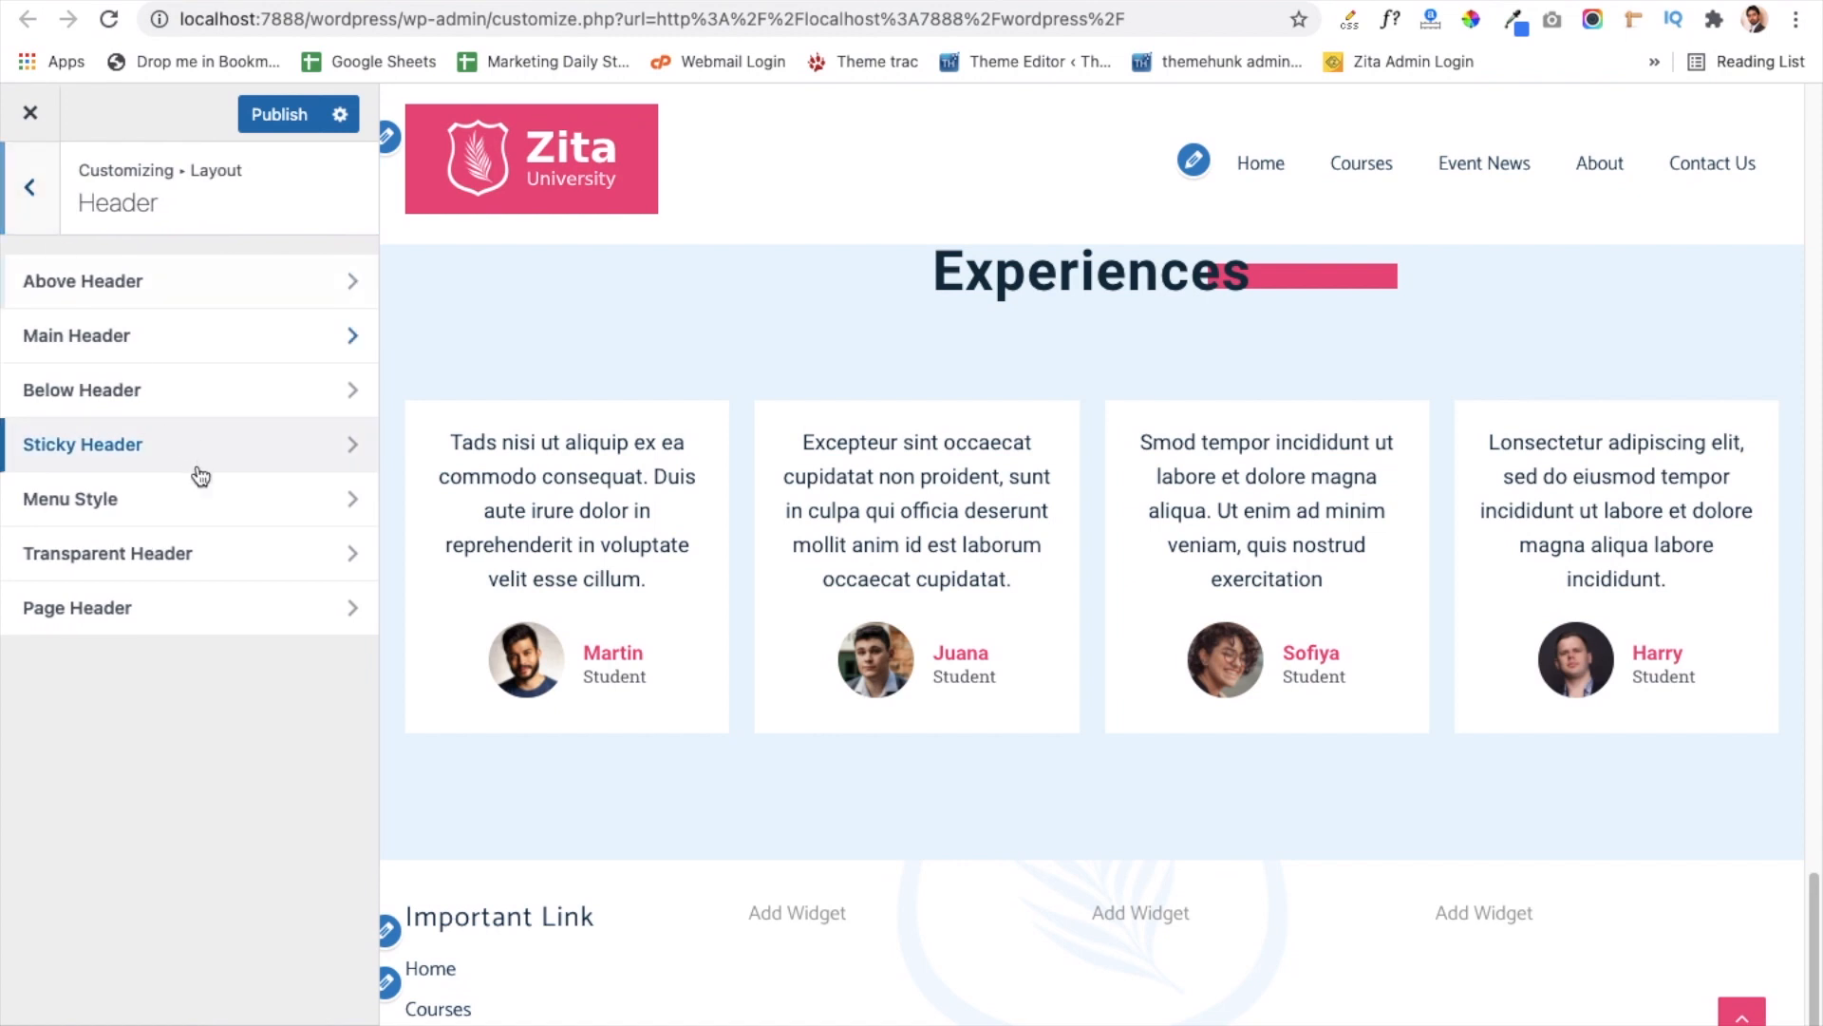
Step: Examine the header's Menu Style settings, including menu alignment, the available link effects and the link effect color
{"action": "left_click", "coordinate": [169, 509]}
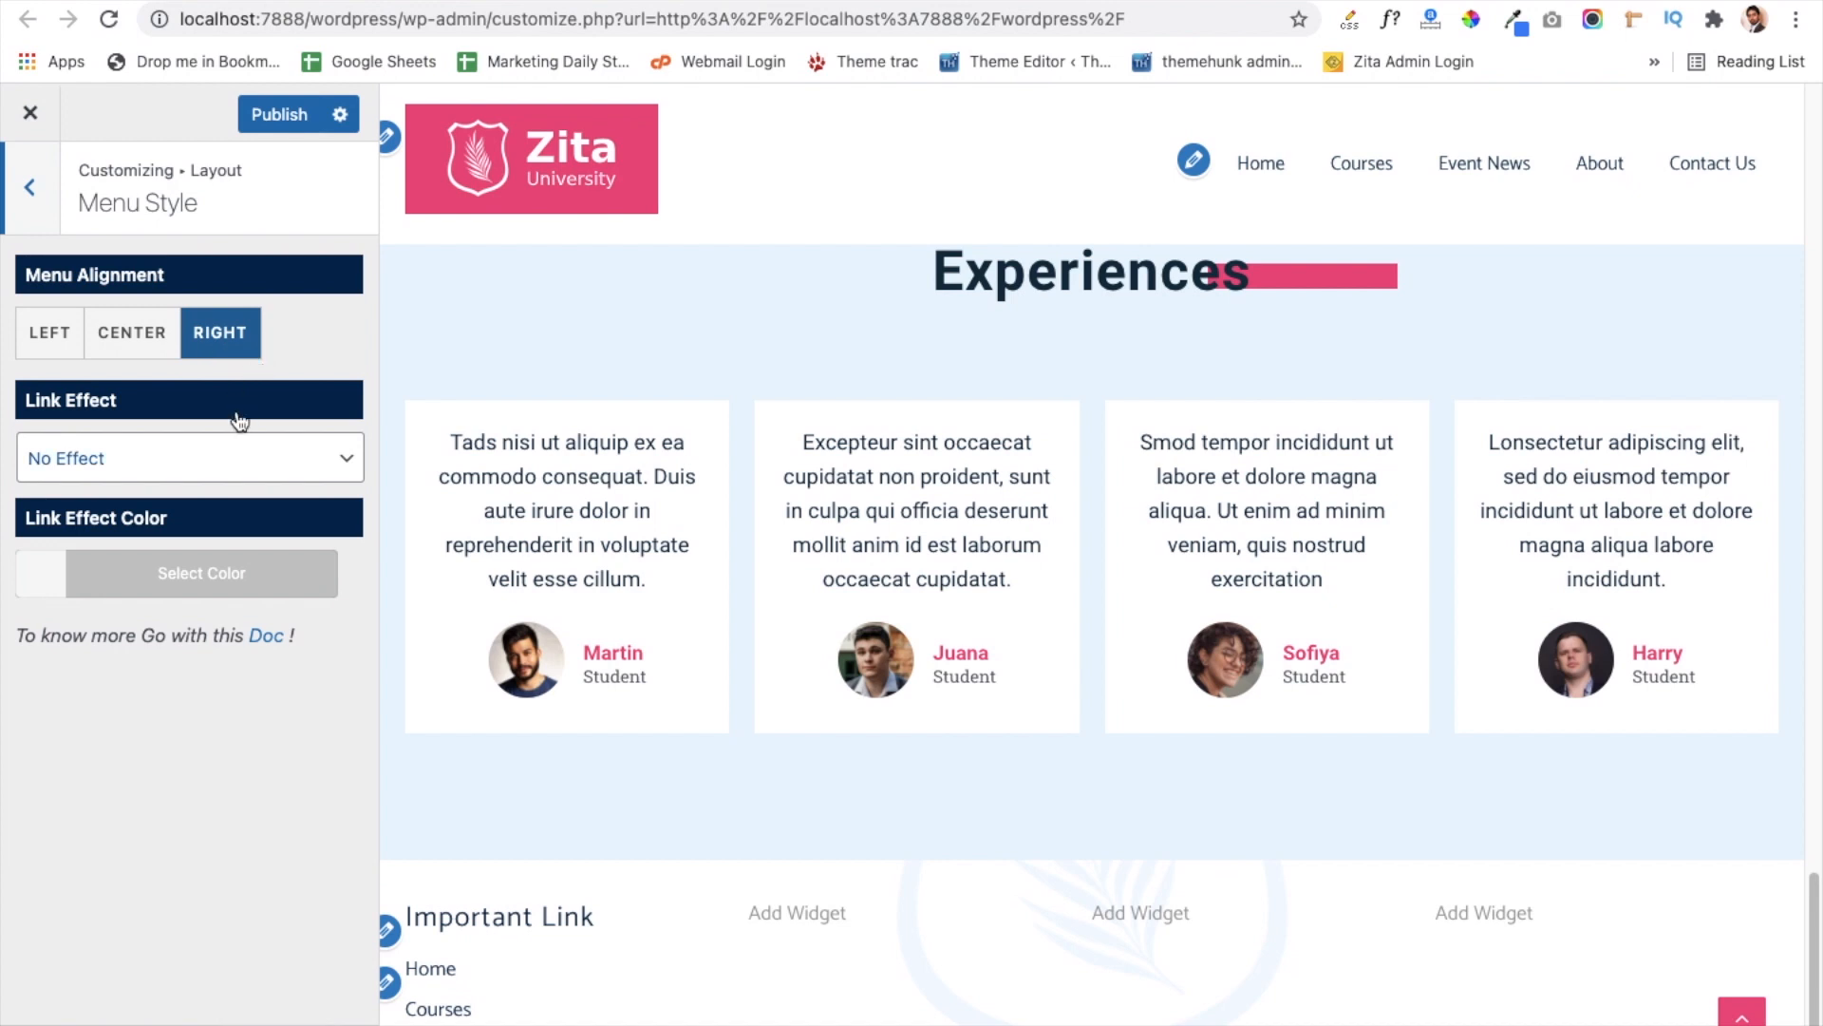
{"action": "left_click", "coordinate": [331, 476]}
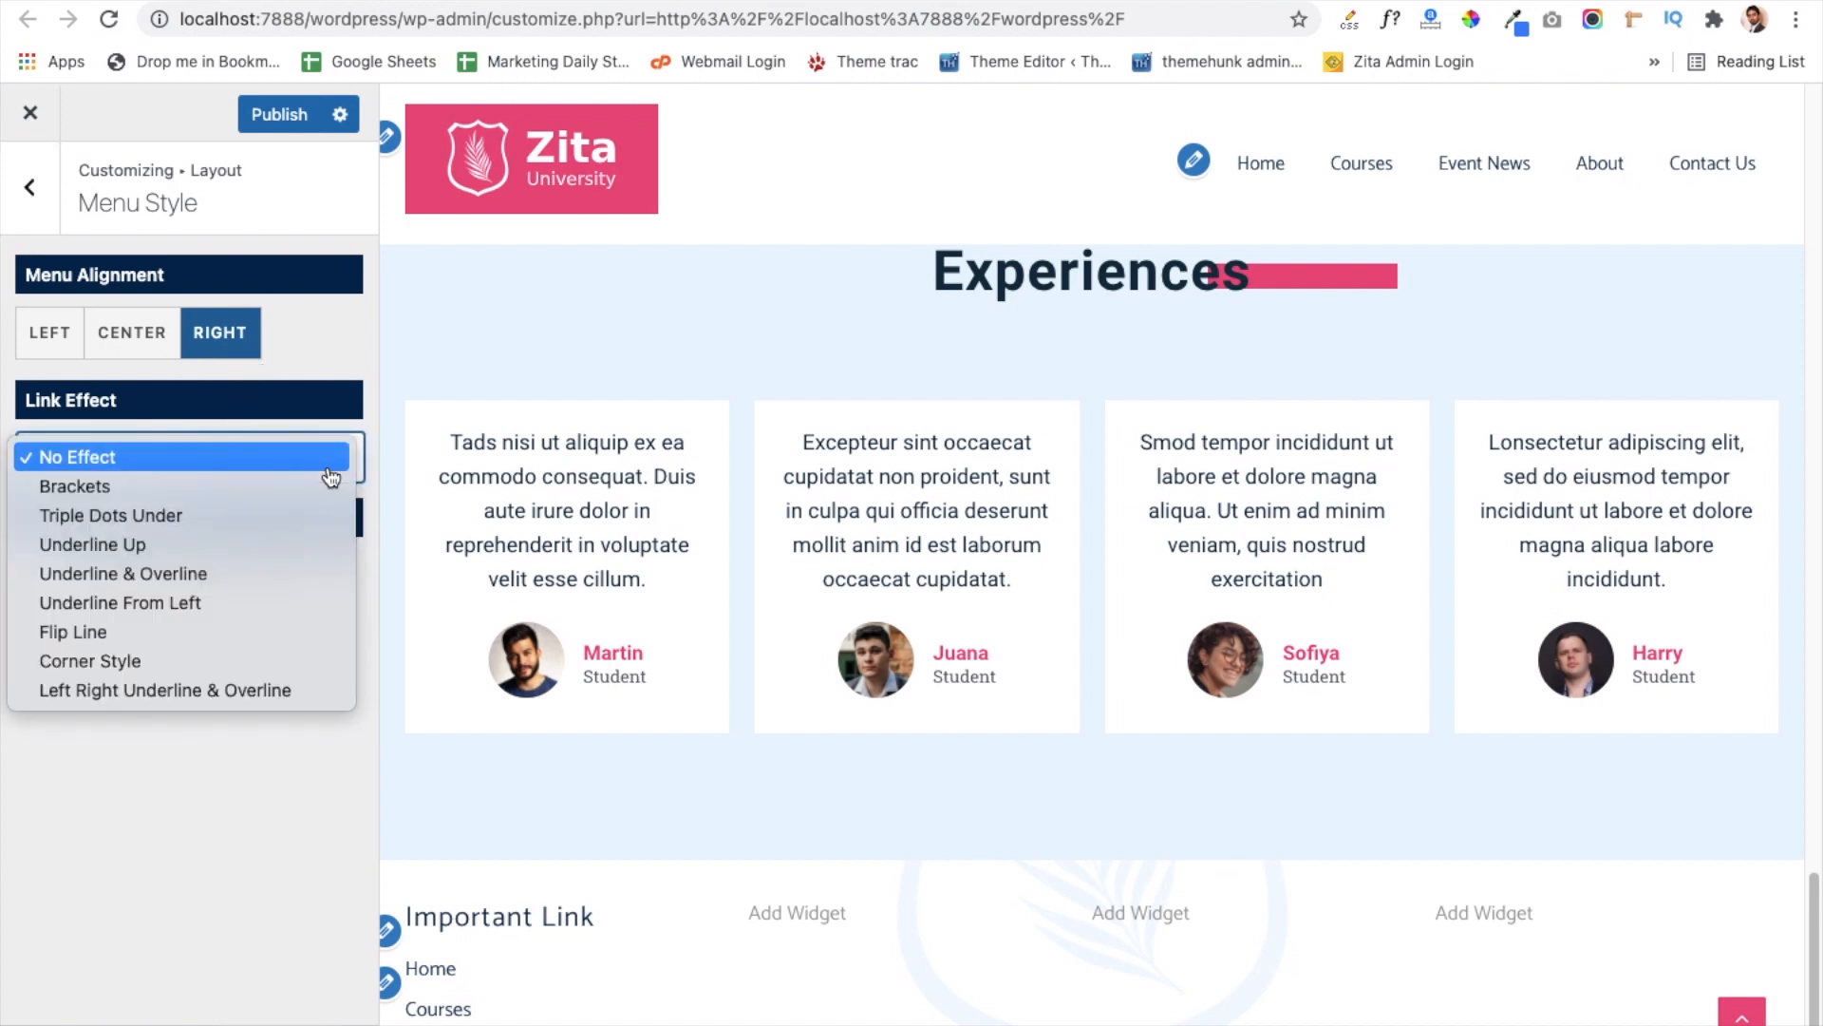
{"action": "left_click", "coordinate": [117, 755]}
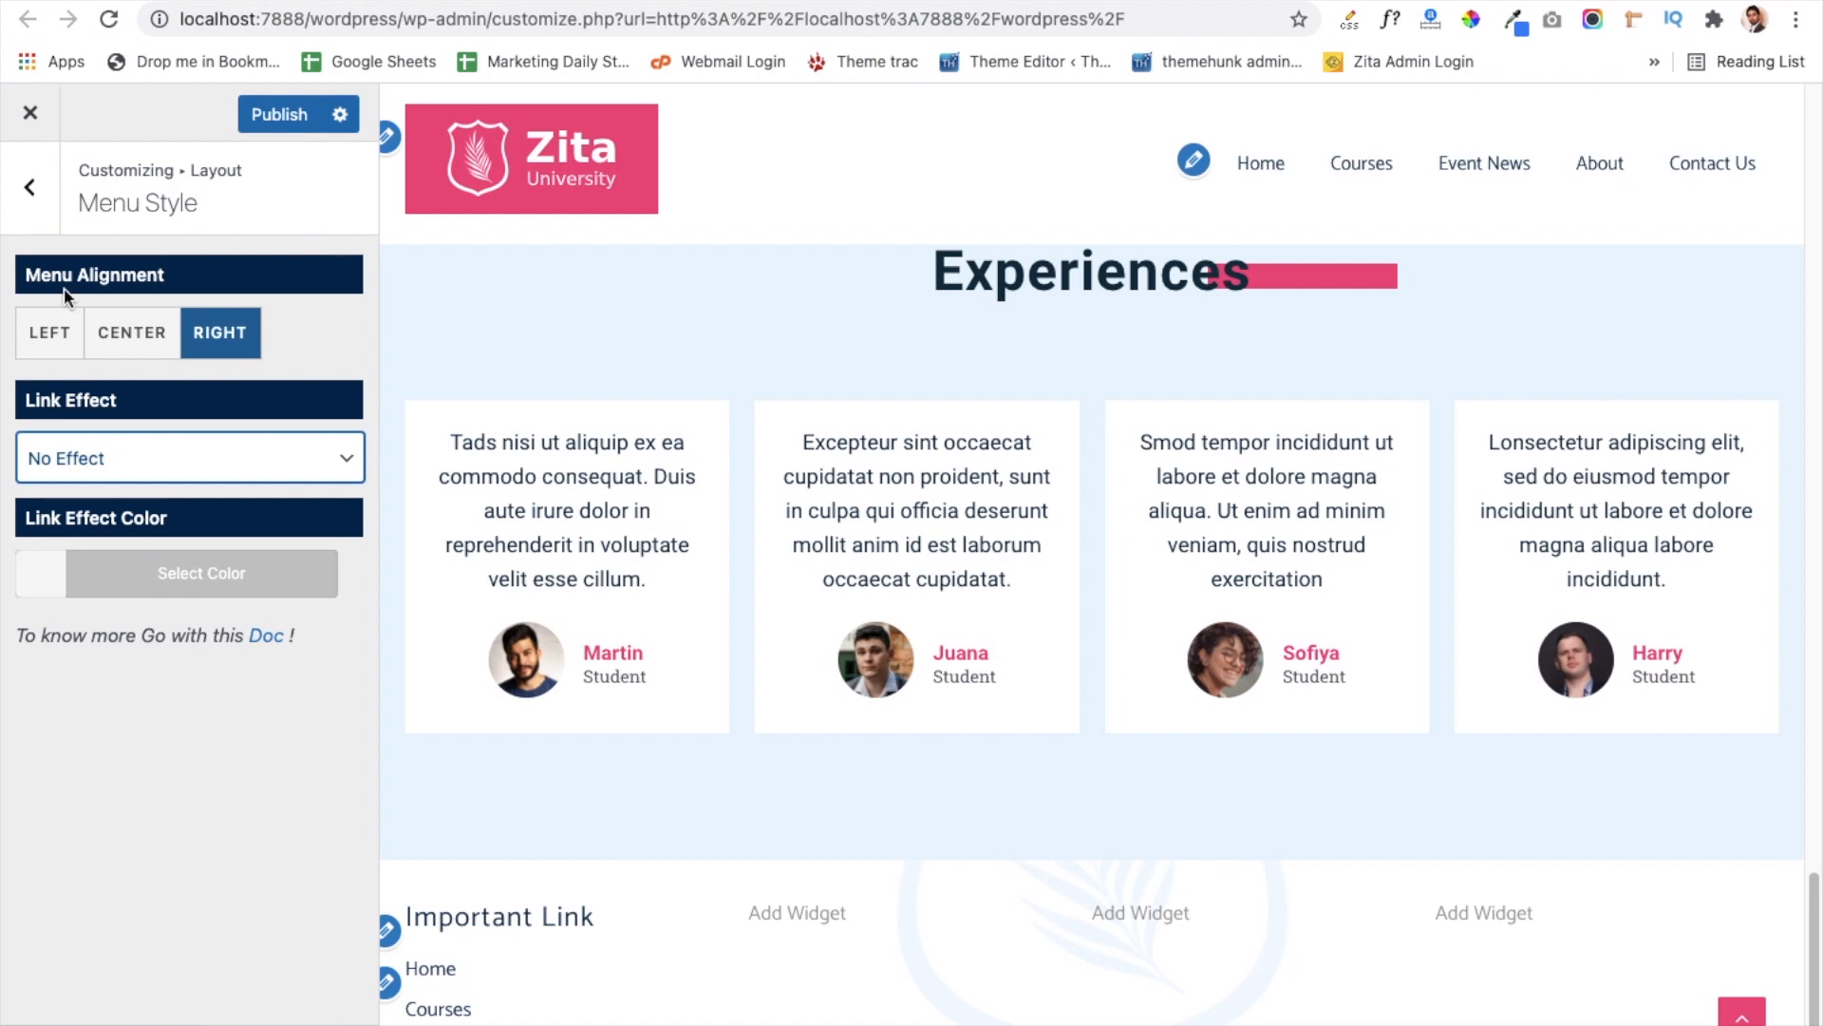
{"action": "left_click", "coordinate": [29, 187]}
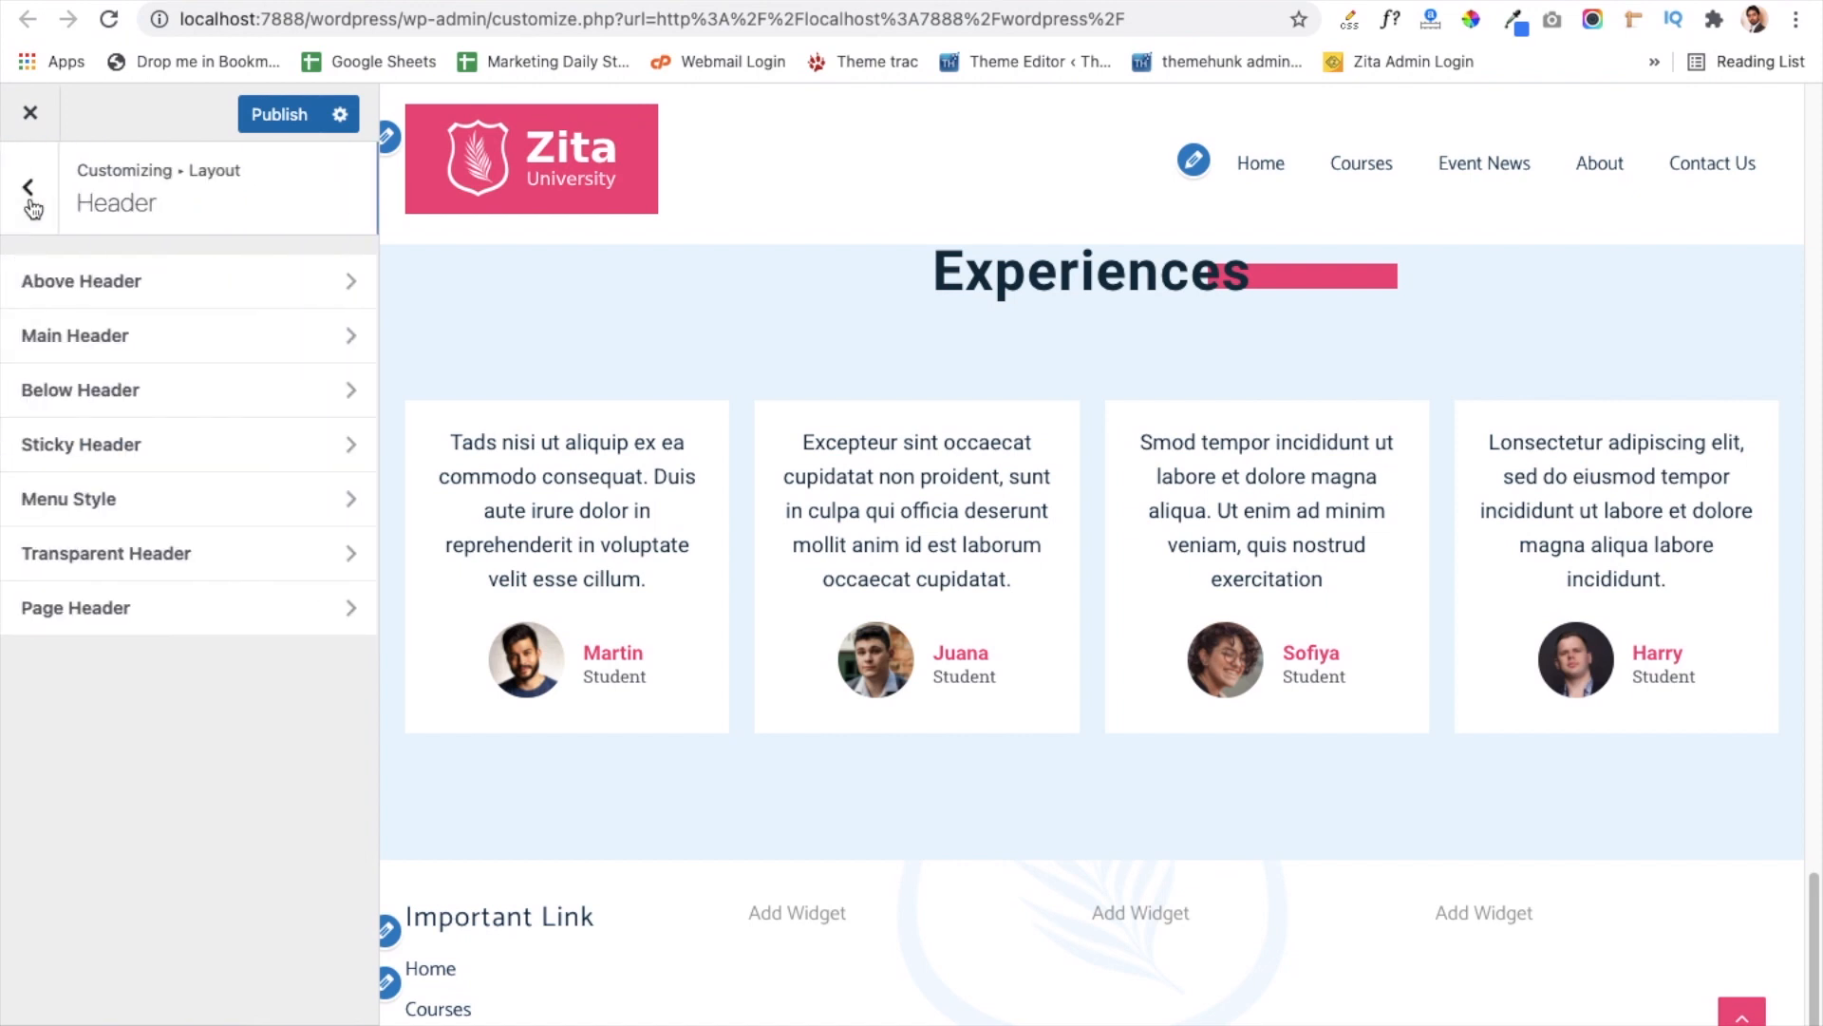
Step: Examine the Transparent Header options and the Page Header settings, and return to the Layout section
{"action": "left_click", "coordinate": [148, 561]}
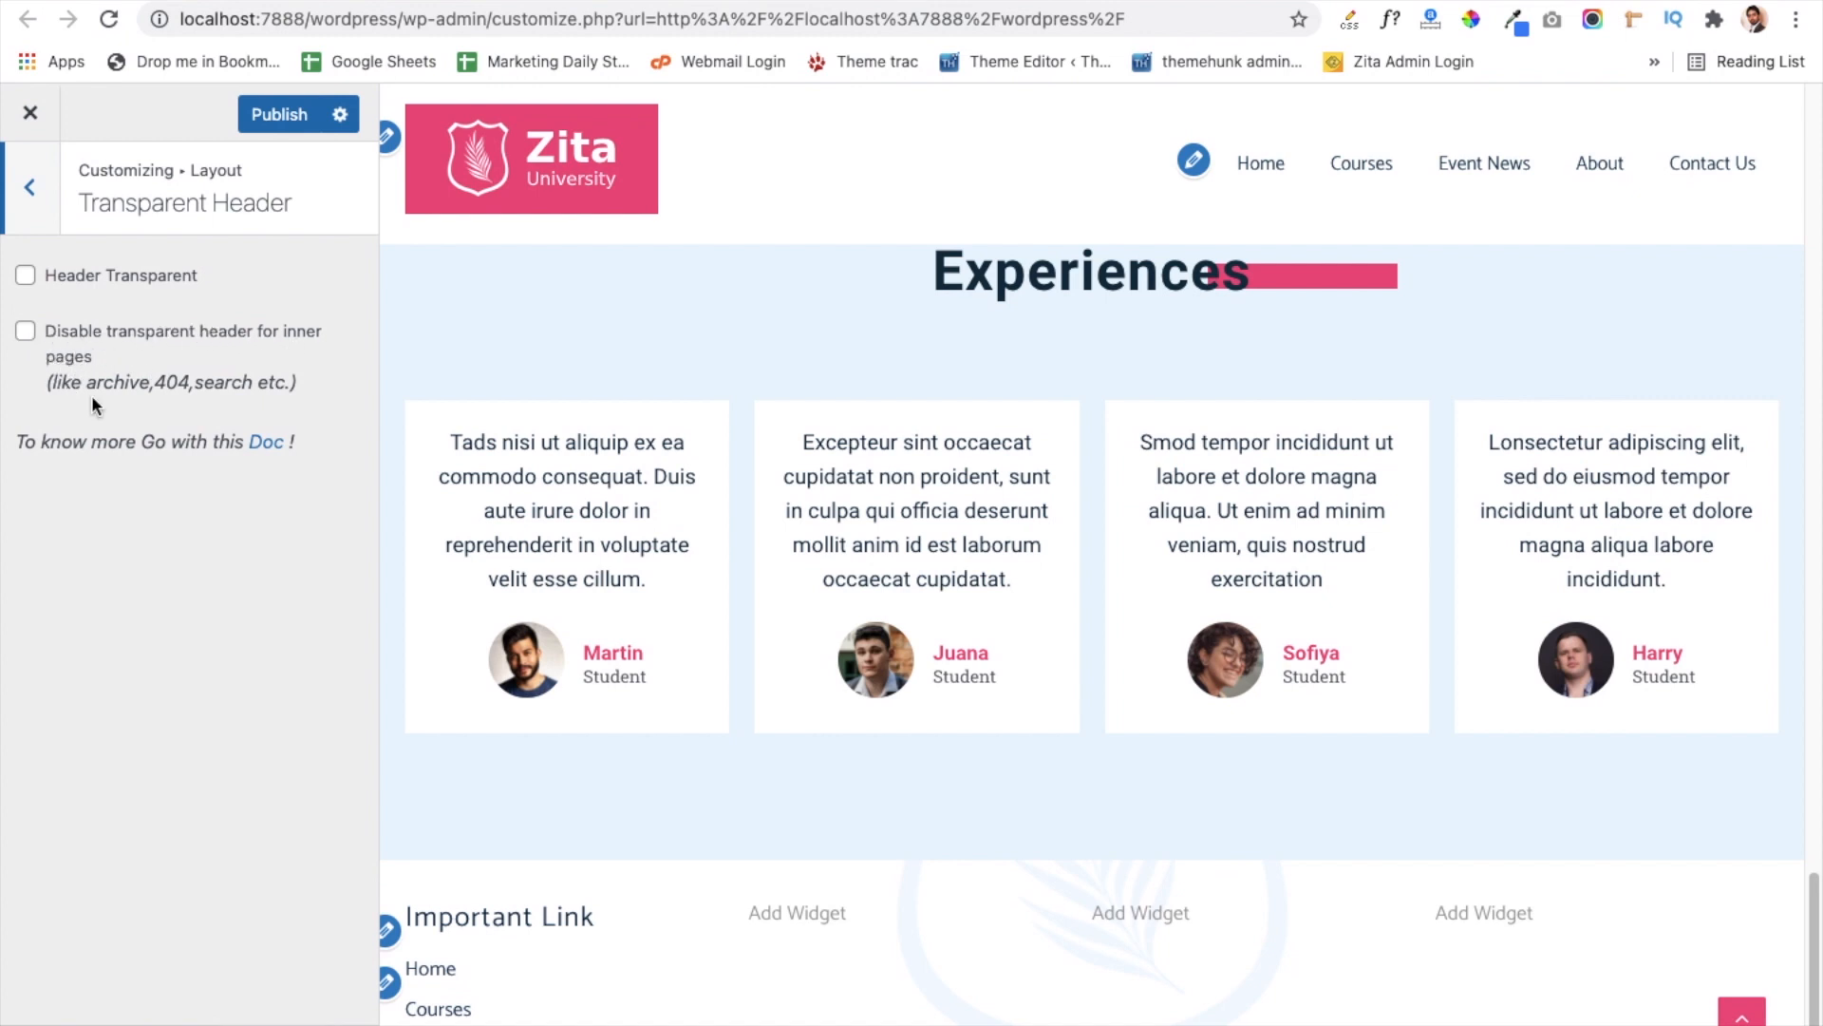
{"action": "left_click", "coordinate": [47, 203]}
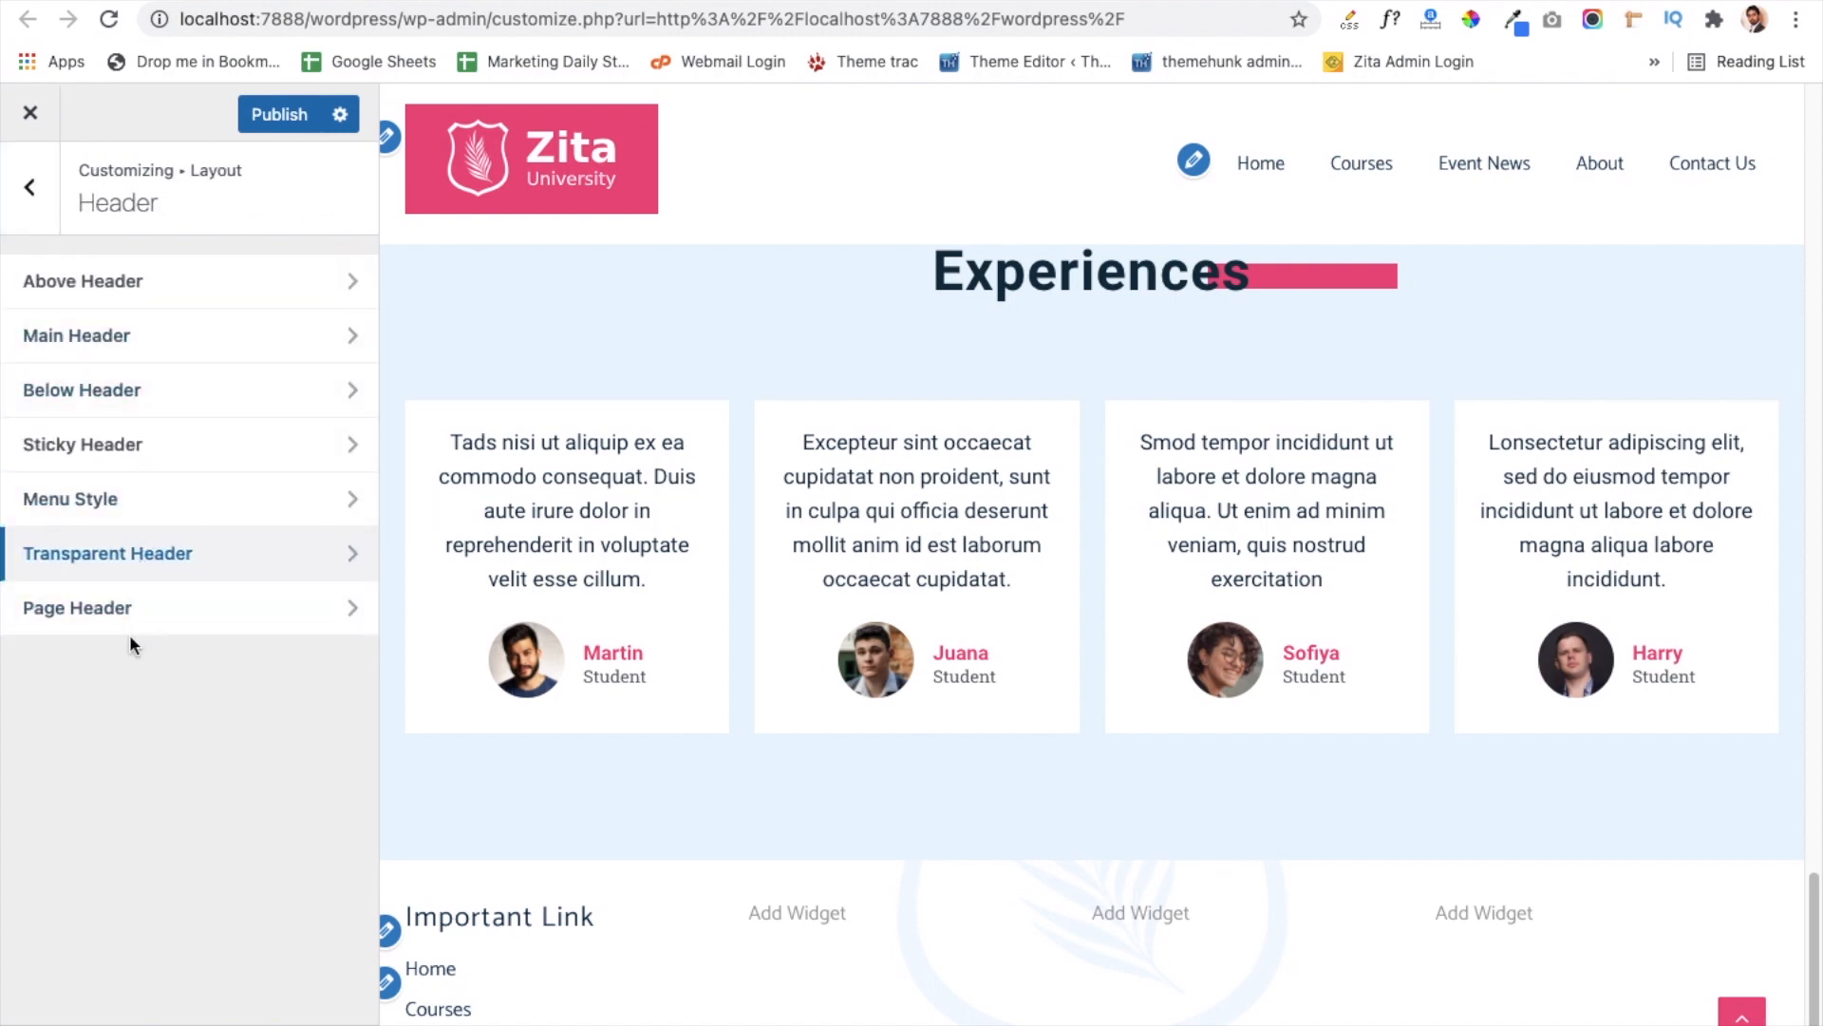
{"action": "left_click", "coordinate": [167, 622]}
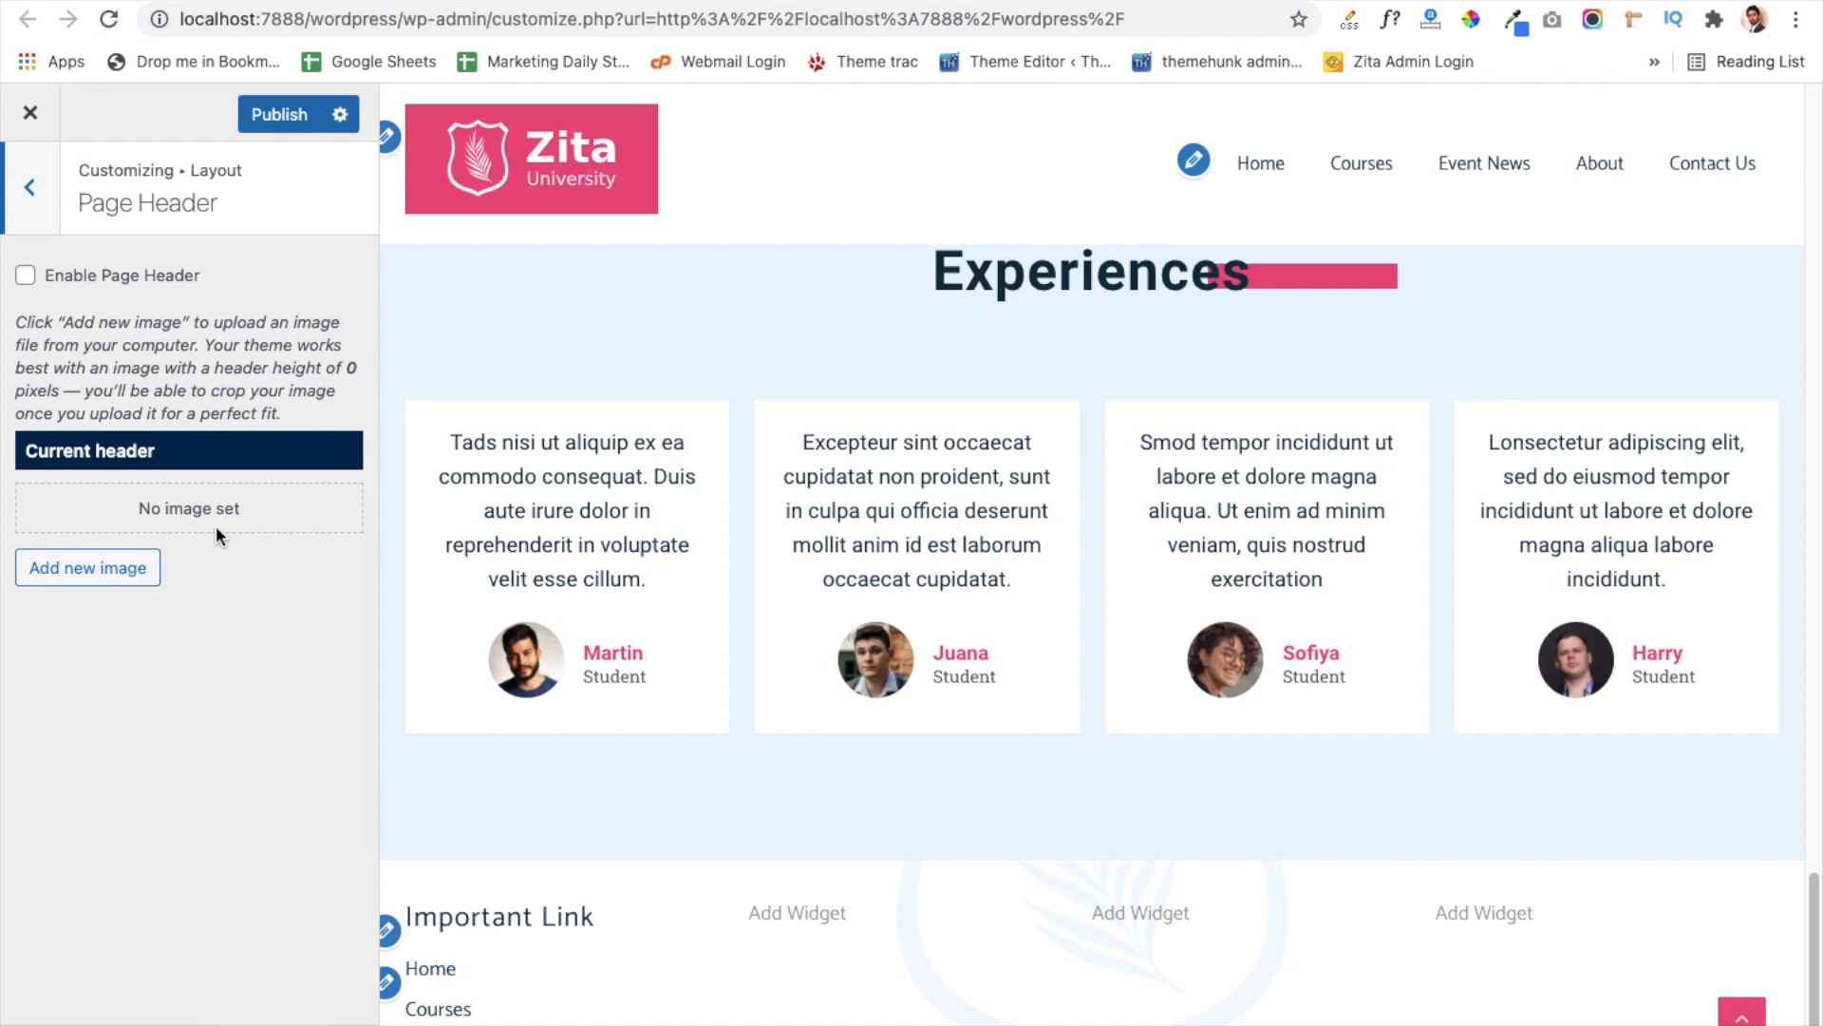
{"action": "left_click", "coordinate": [35, 218]}
{"action": "left_click", "coordinate": [36, 218]}
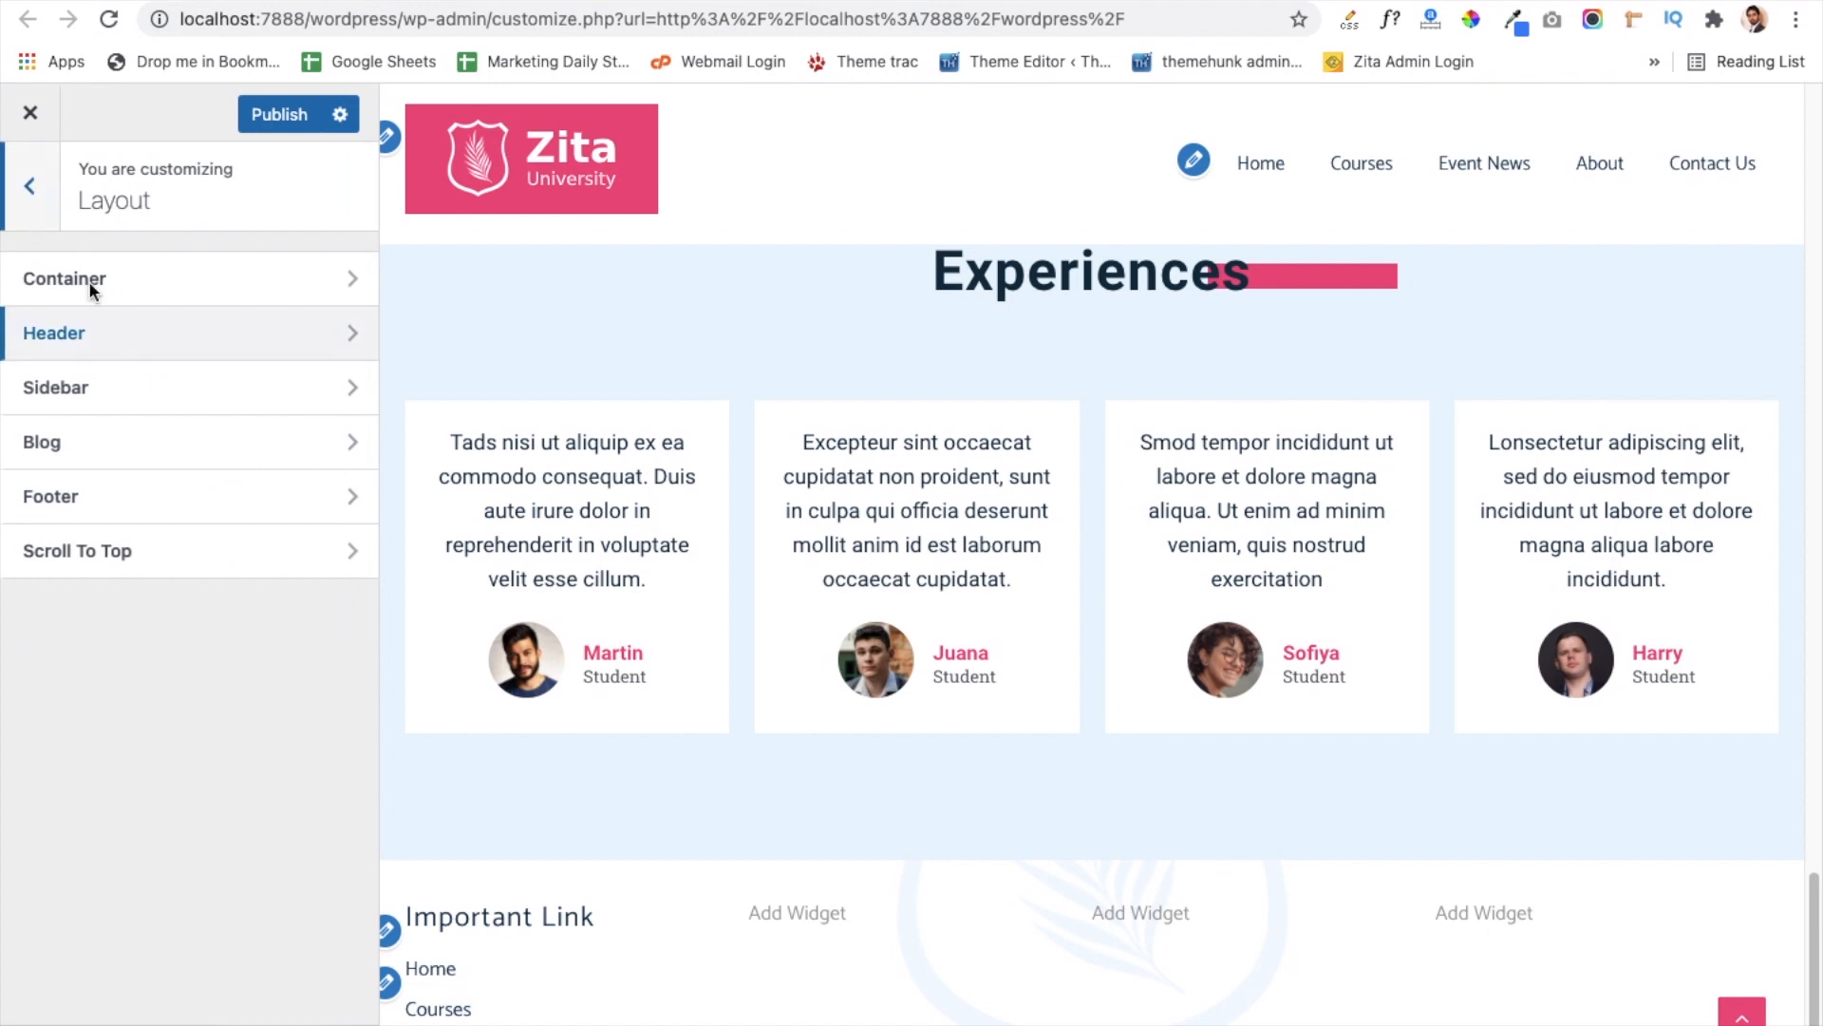
Step: Examine the Sidebar layout settings, including the default, page, blog and archive layouts, sidebar width, sticky option and outside and inside spacing
{"action": "left_click", "coordinate": [145, 390]}
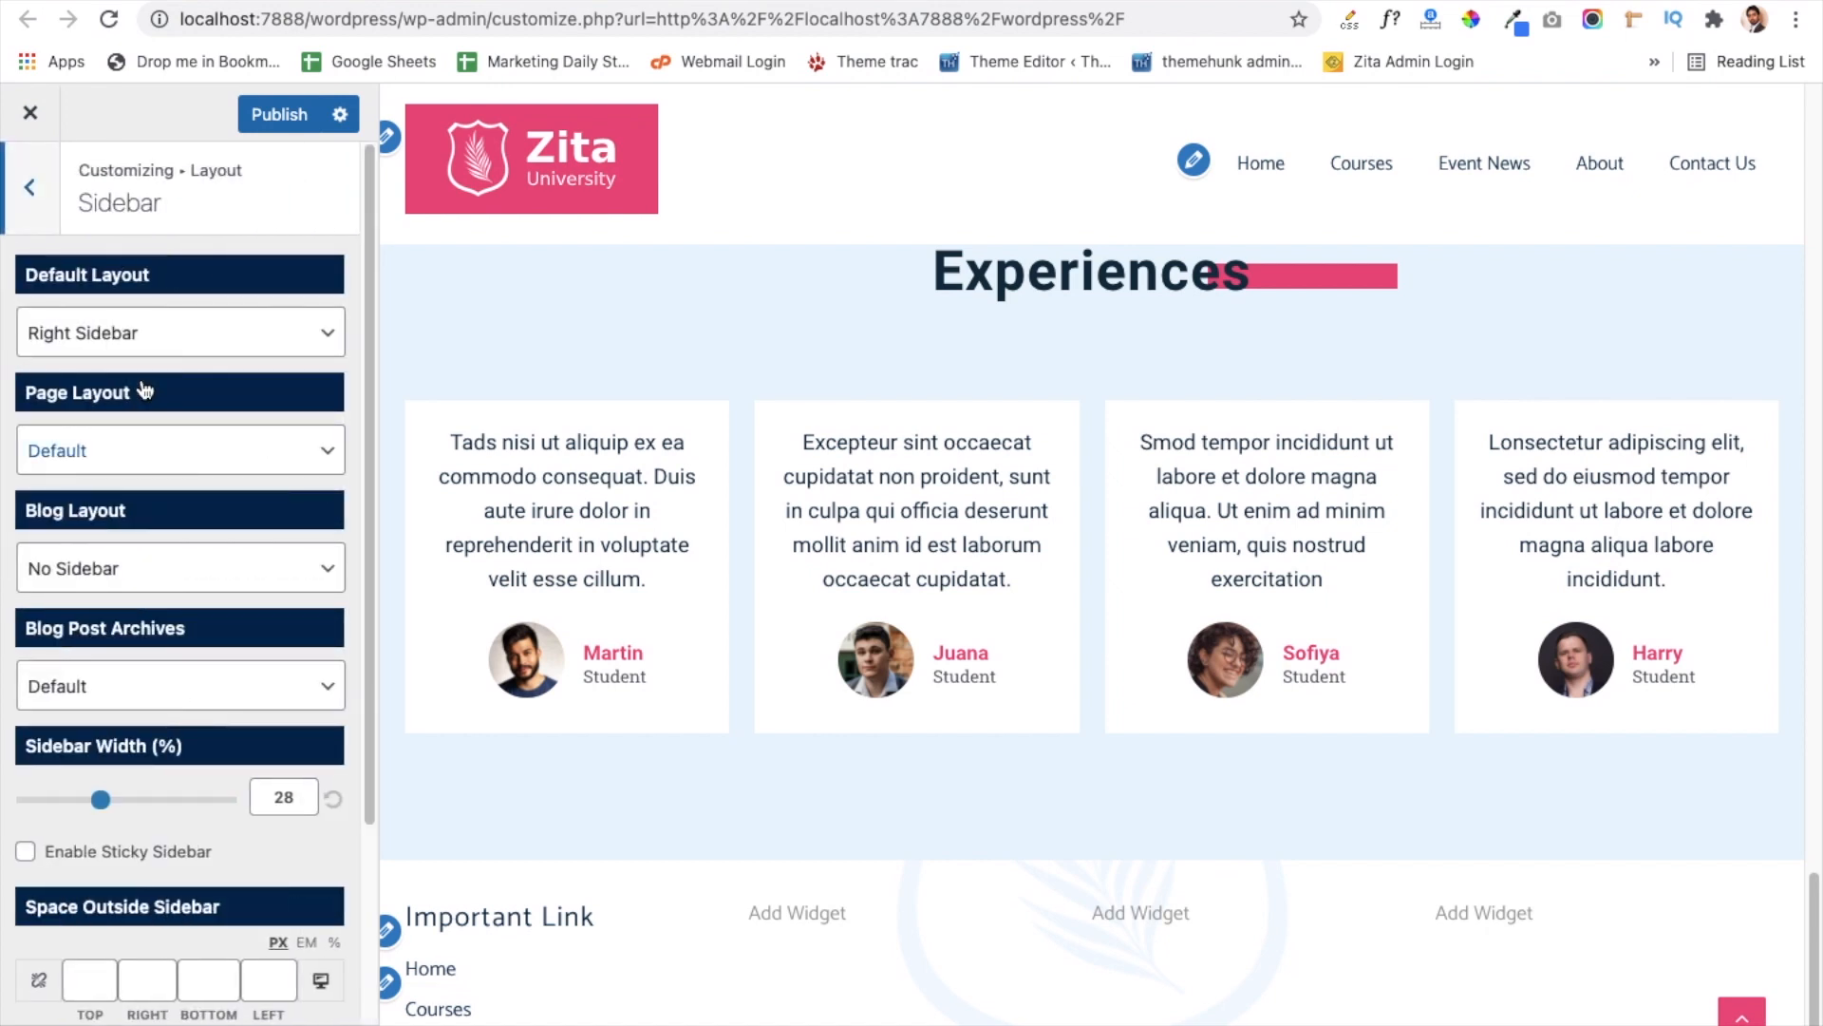
{"action": "left_click", "coordinate": [310, 340]}
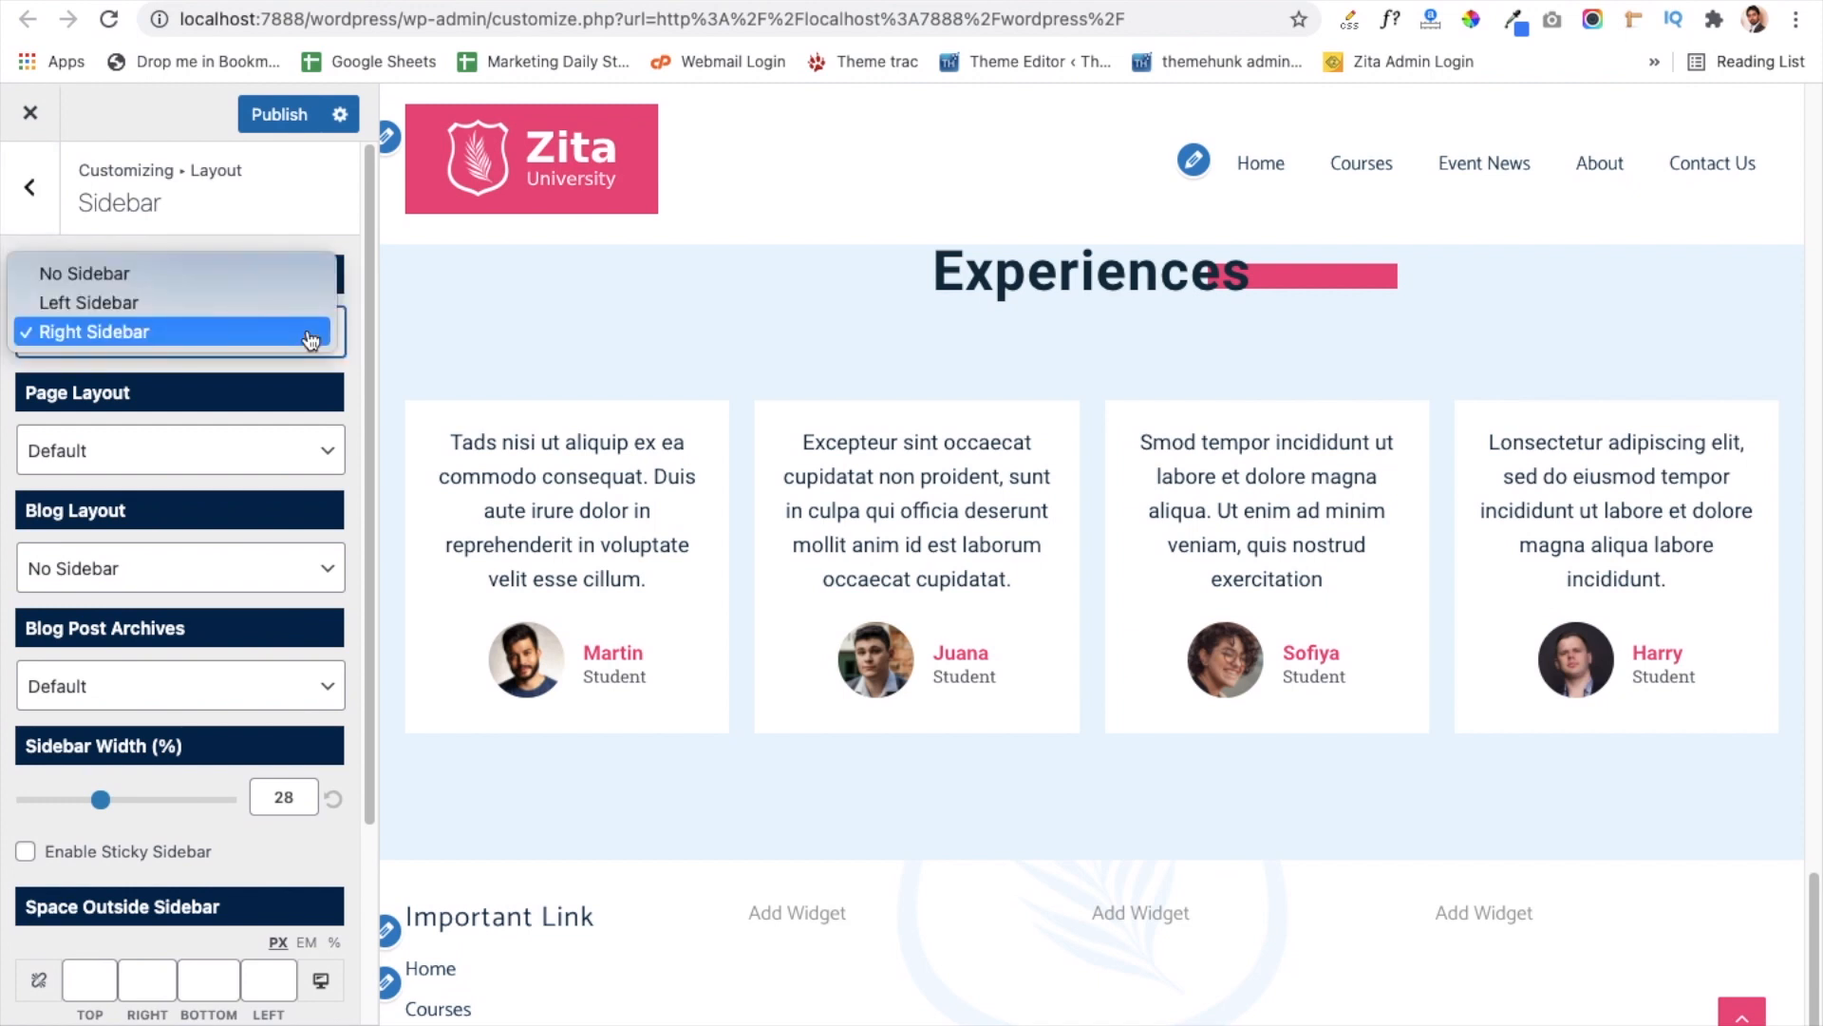
{"action": "left_click", "coordinate": [5, 463]}
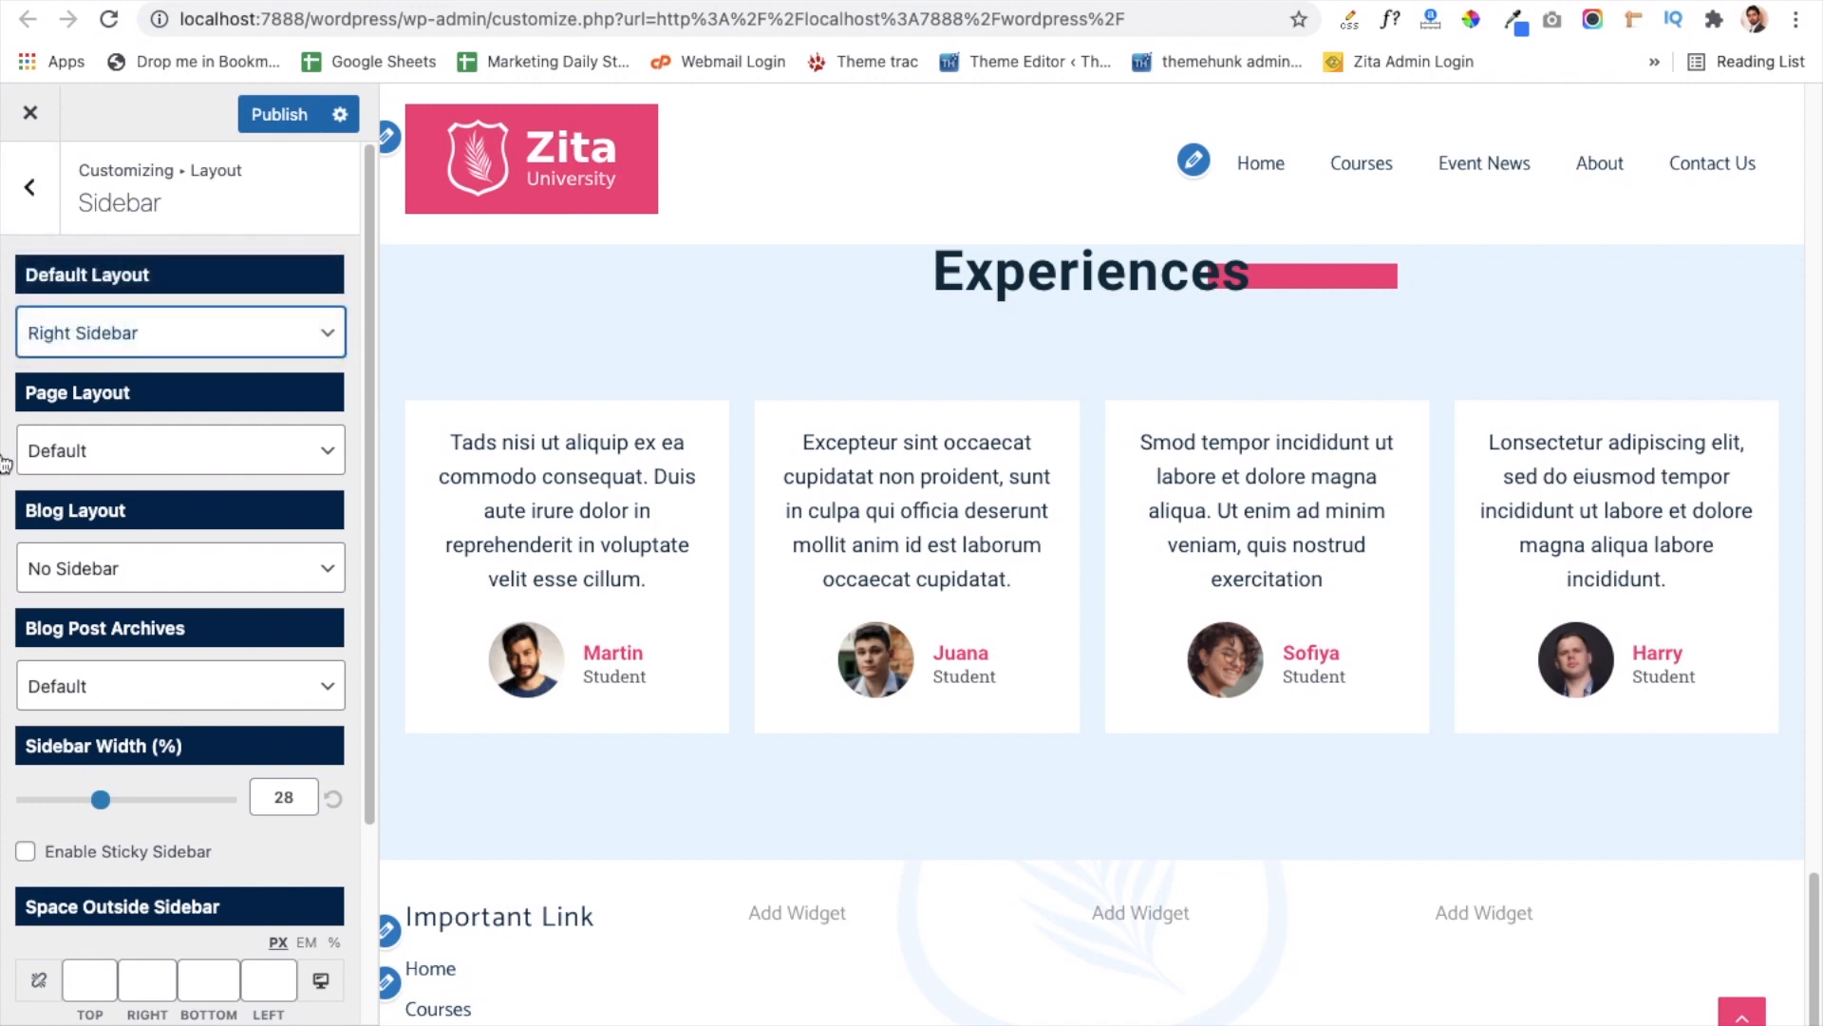
{"action": "left_click", "coordinate": [190, 338]}
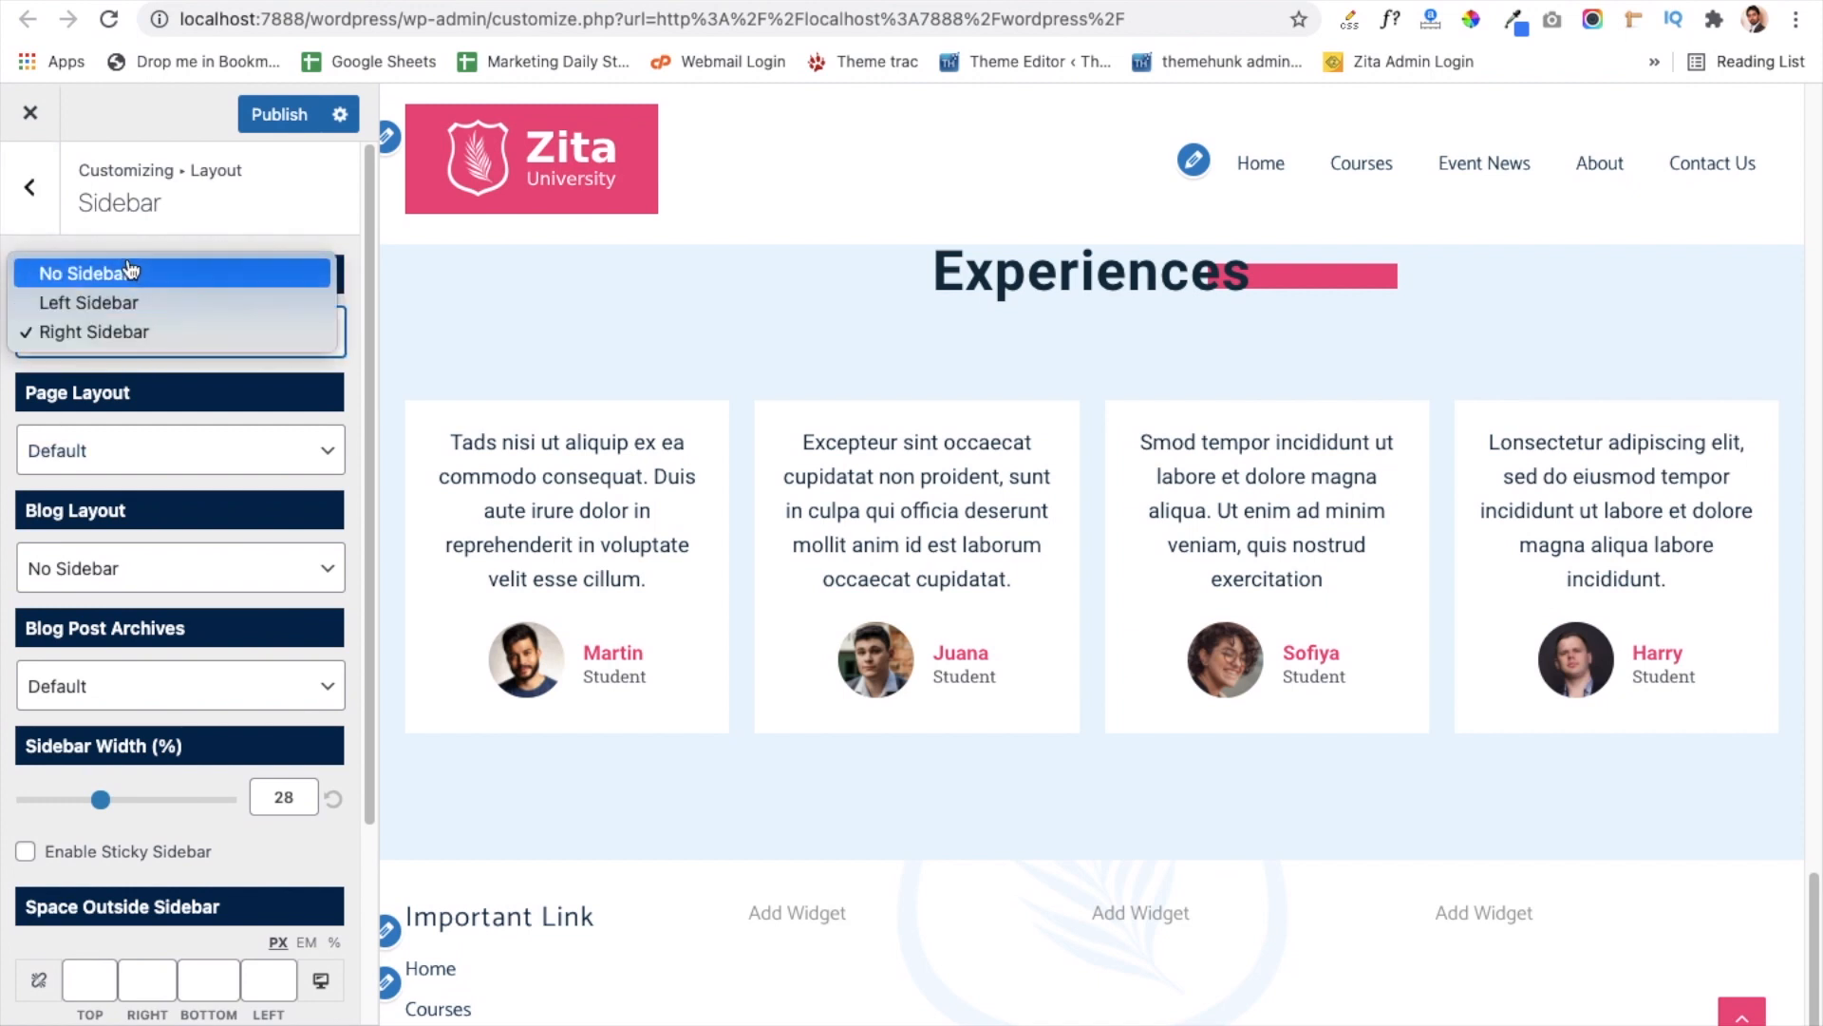
{"action": "left_click", "coordinate": [5, 271]}
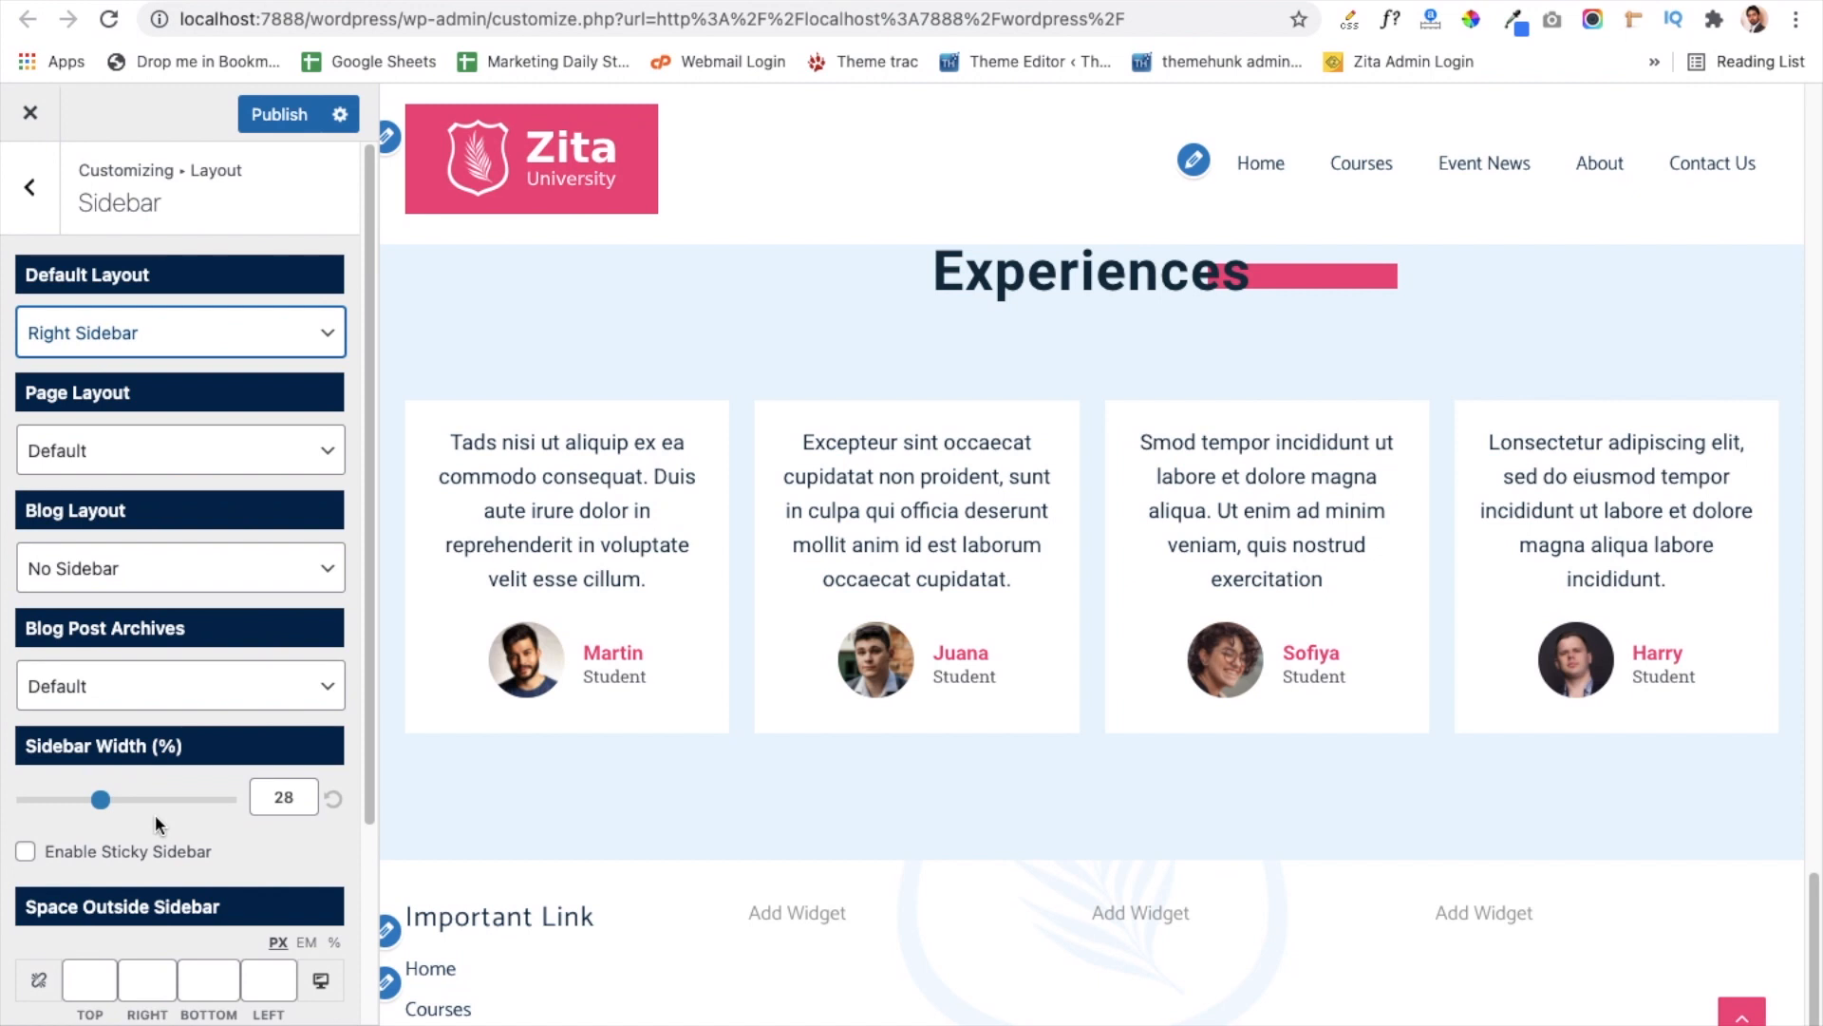
{"action": "scroll", "coordinate": [156, 817], "scroll_direction": "down", "scroll_amount": 3}
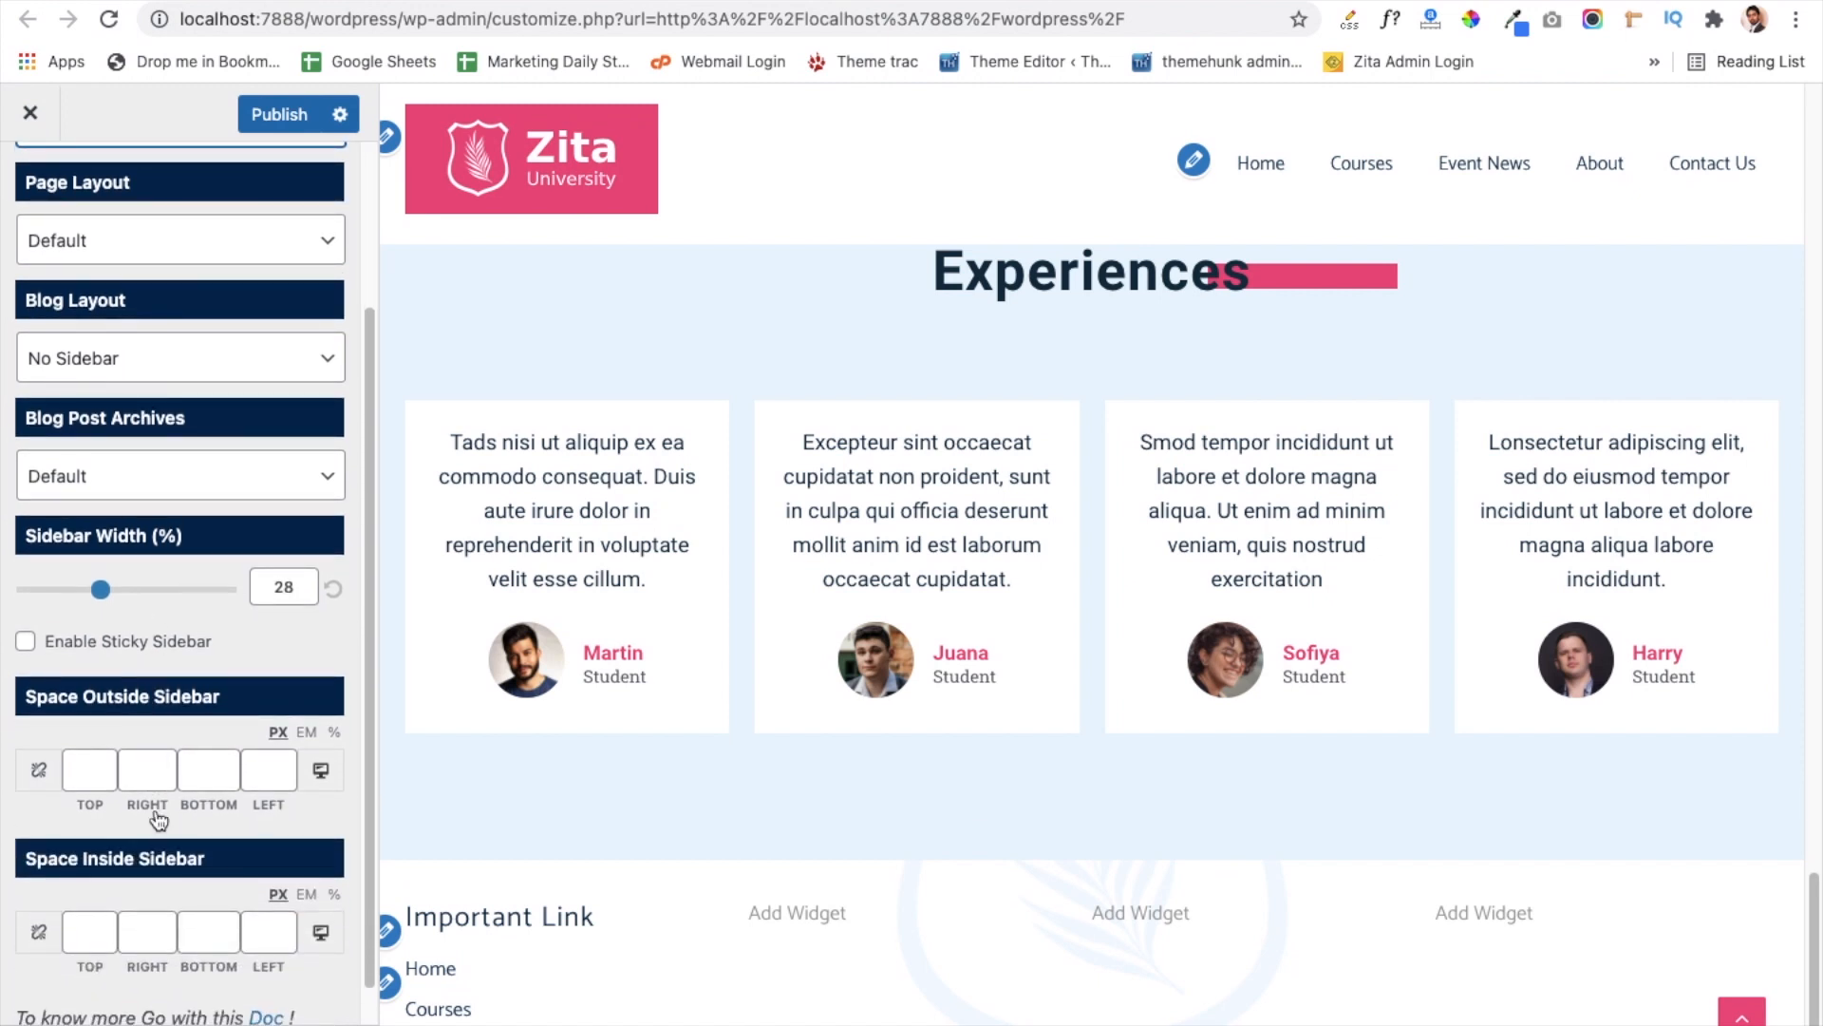
{"action": "scroll", "coordinate": [156, 812], "scroll_direction": "up", "scroll_amount": 5}
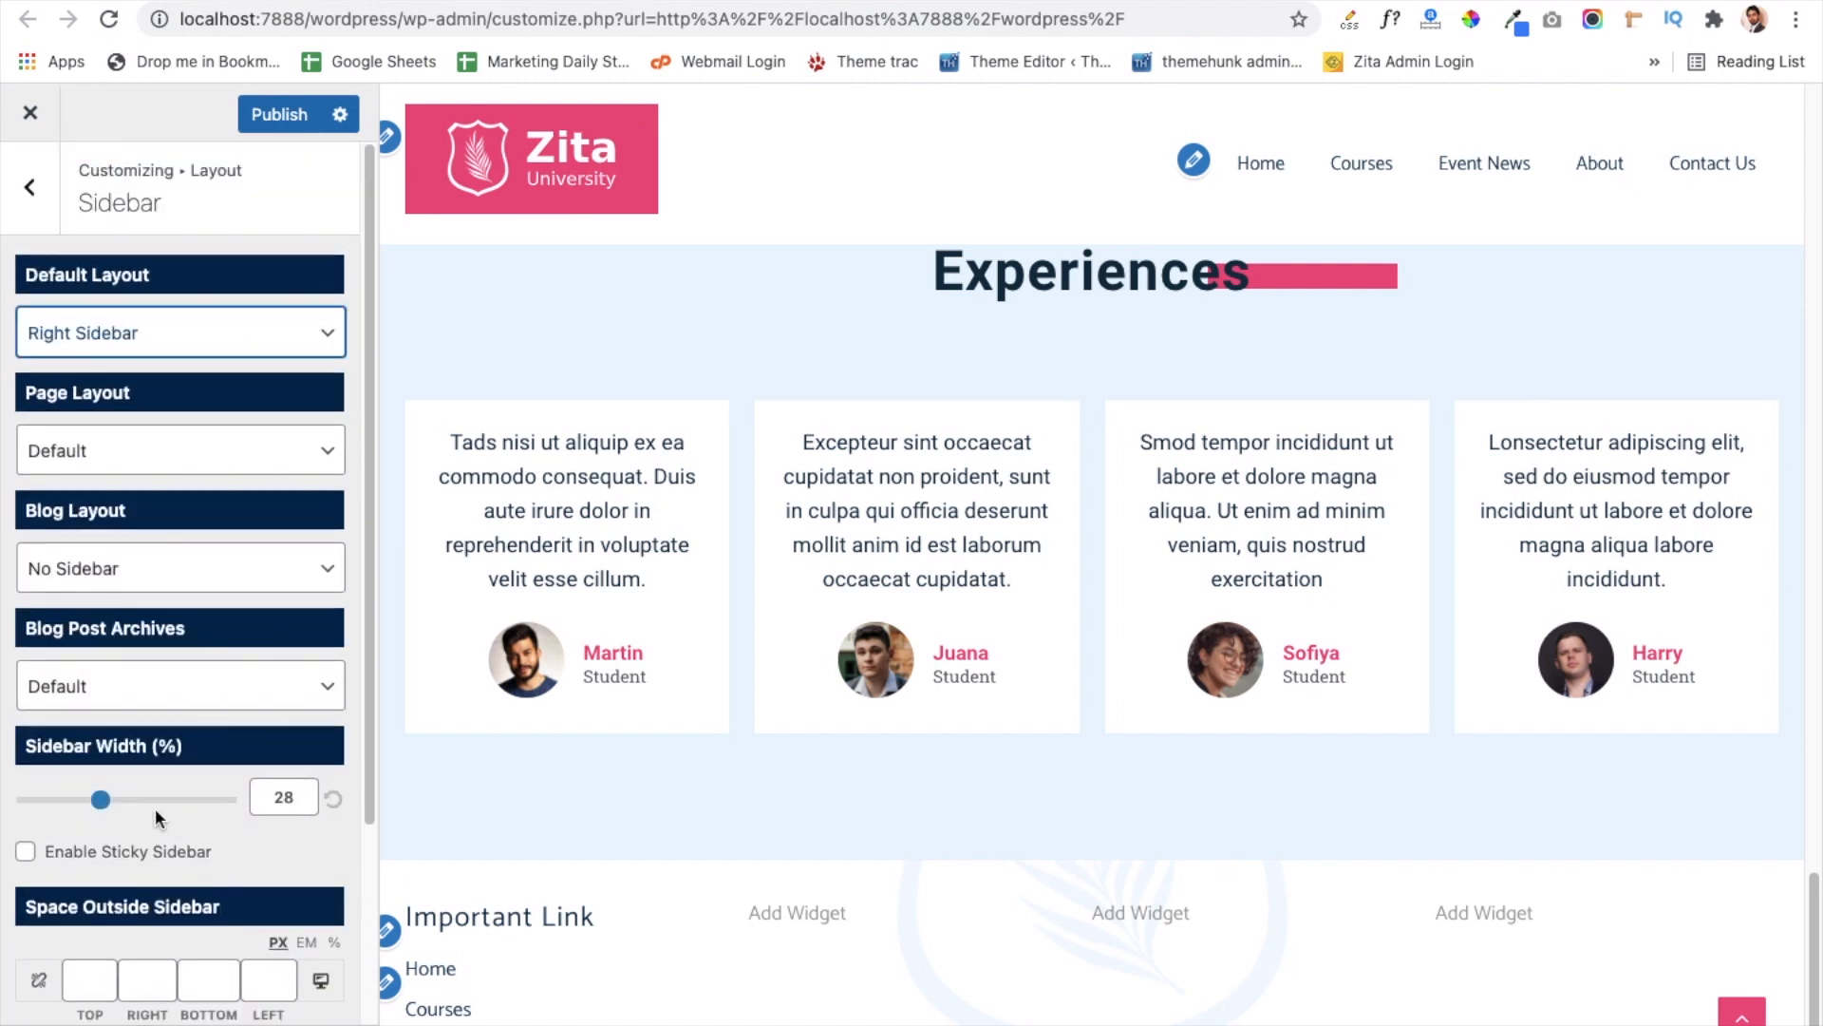
{"action": "left_click", "coordinate": [29, 186]}
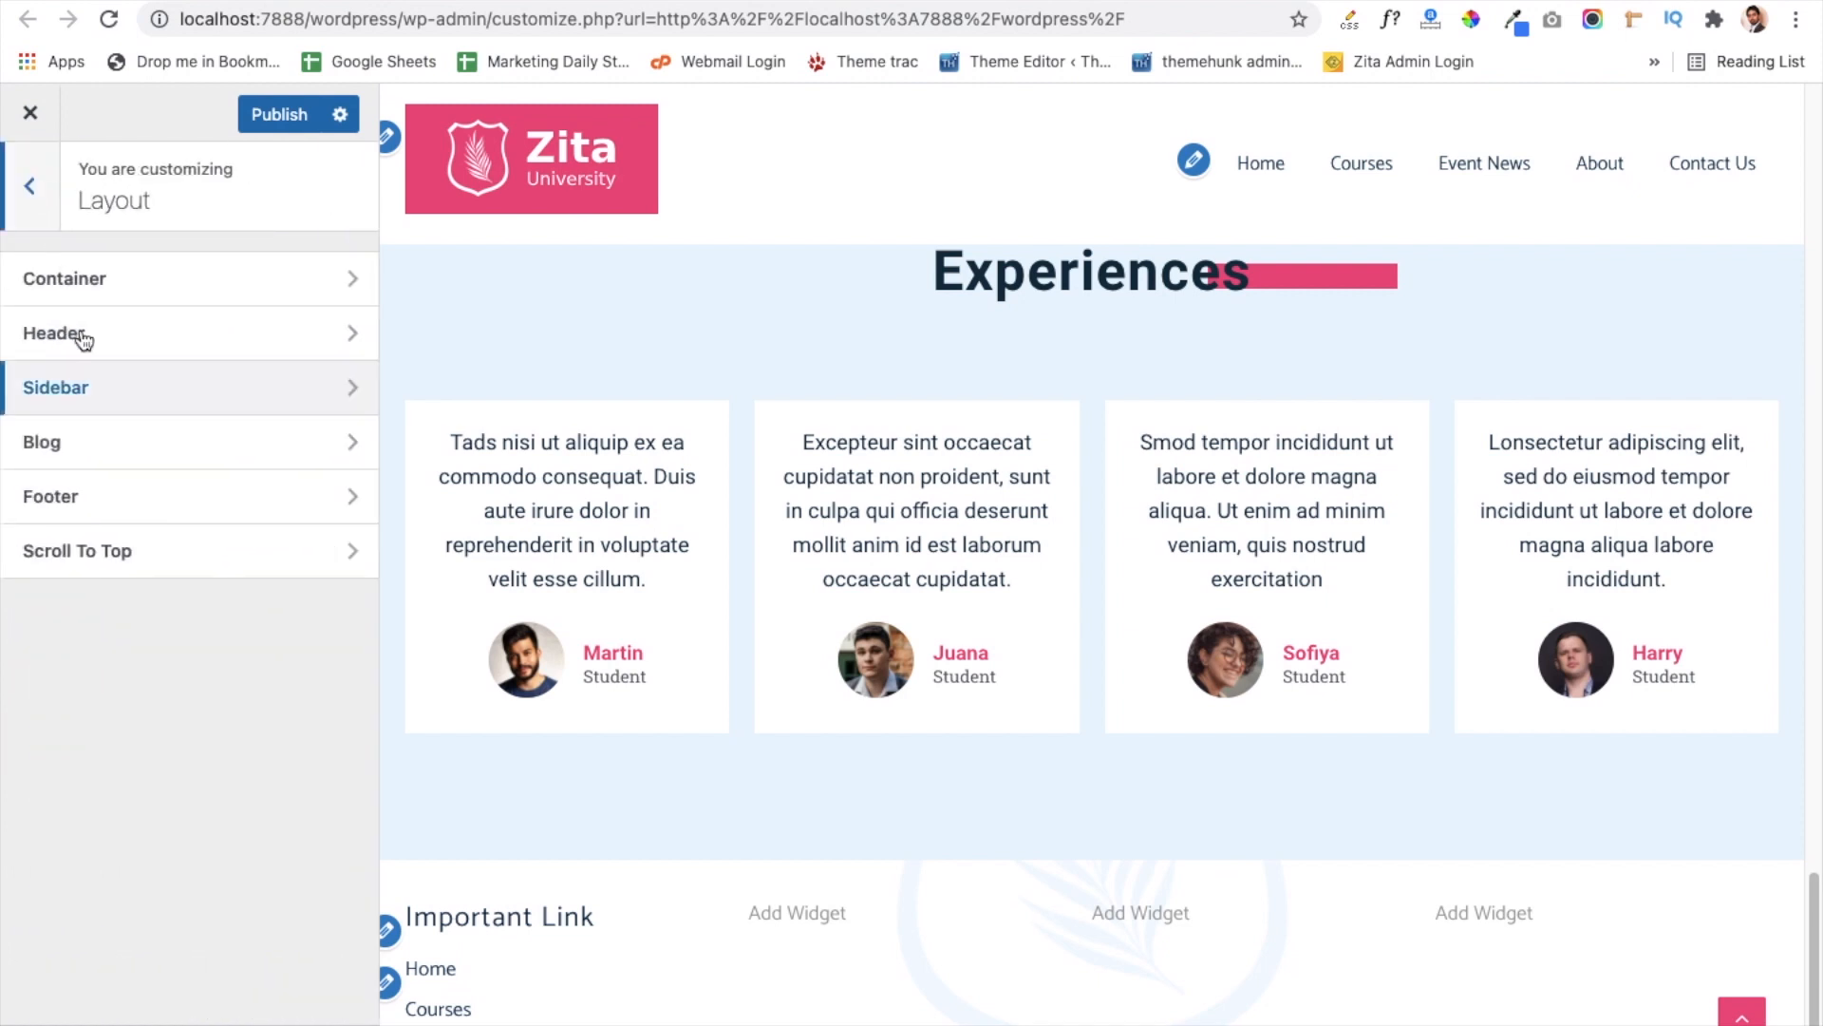
Step: Examine the Blog/Archive layout settings, including the blog layouts, post spacing, date box, drop cap and Blog Post Content choices
{"action": "left_click", "coordinate": [109, 466]}
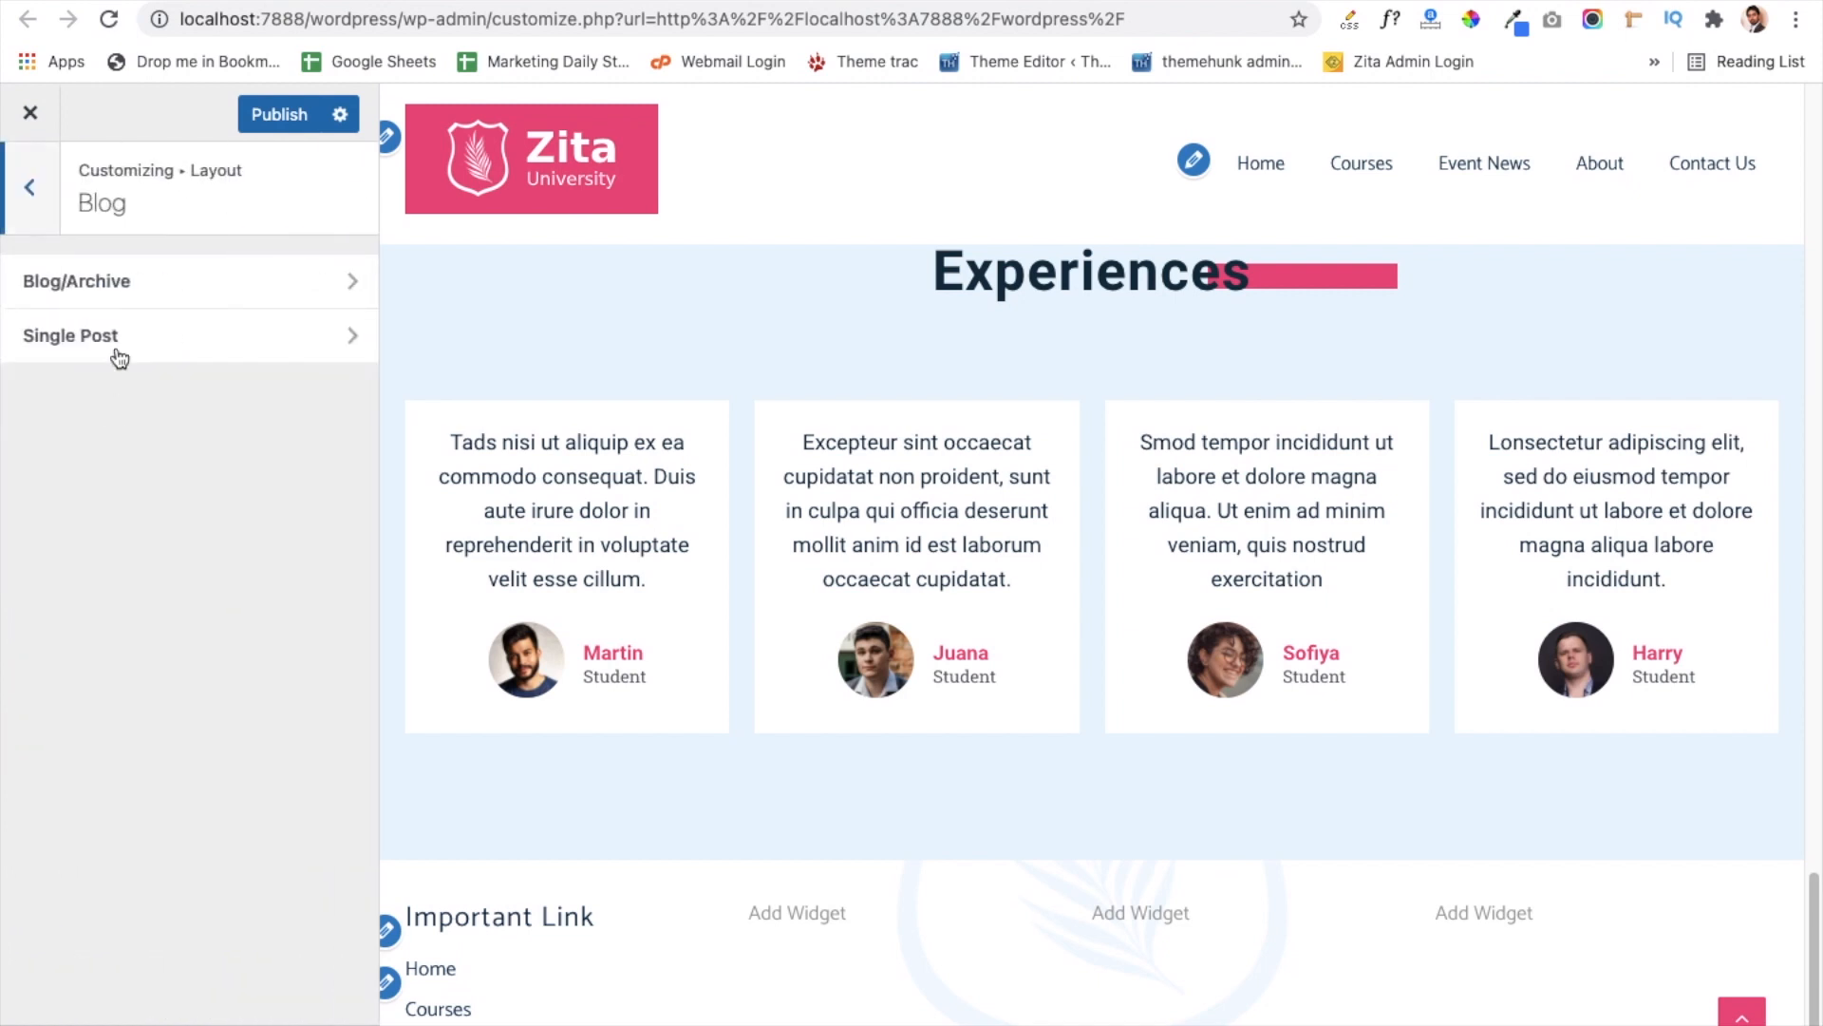
{"action": "left_click", "coordinate": [102, 296]}
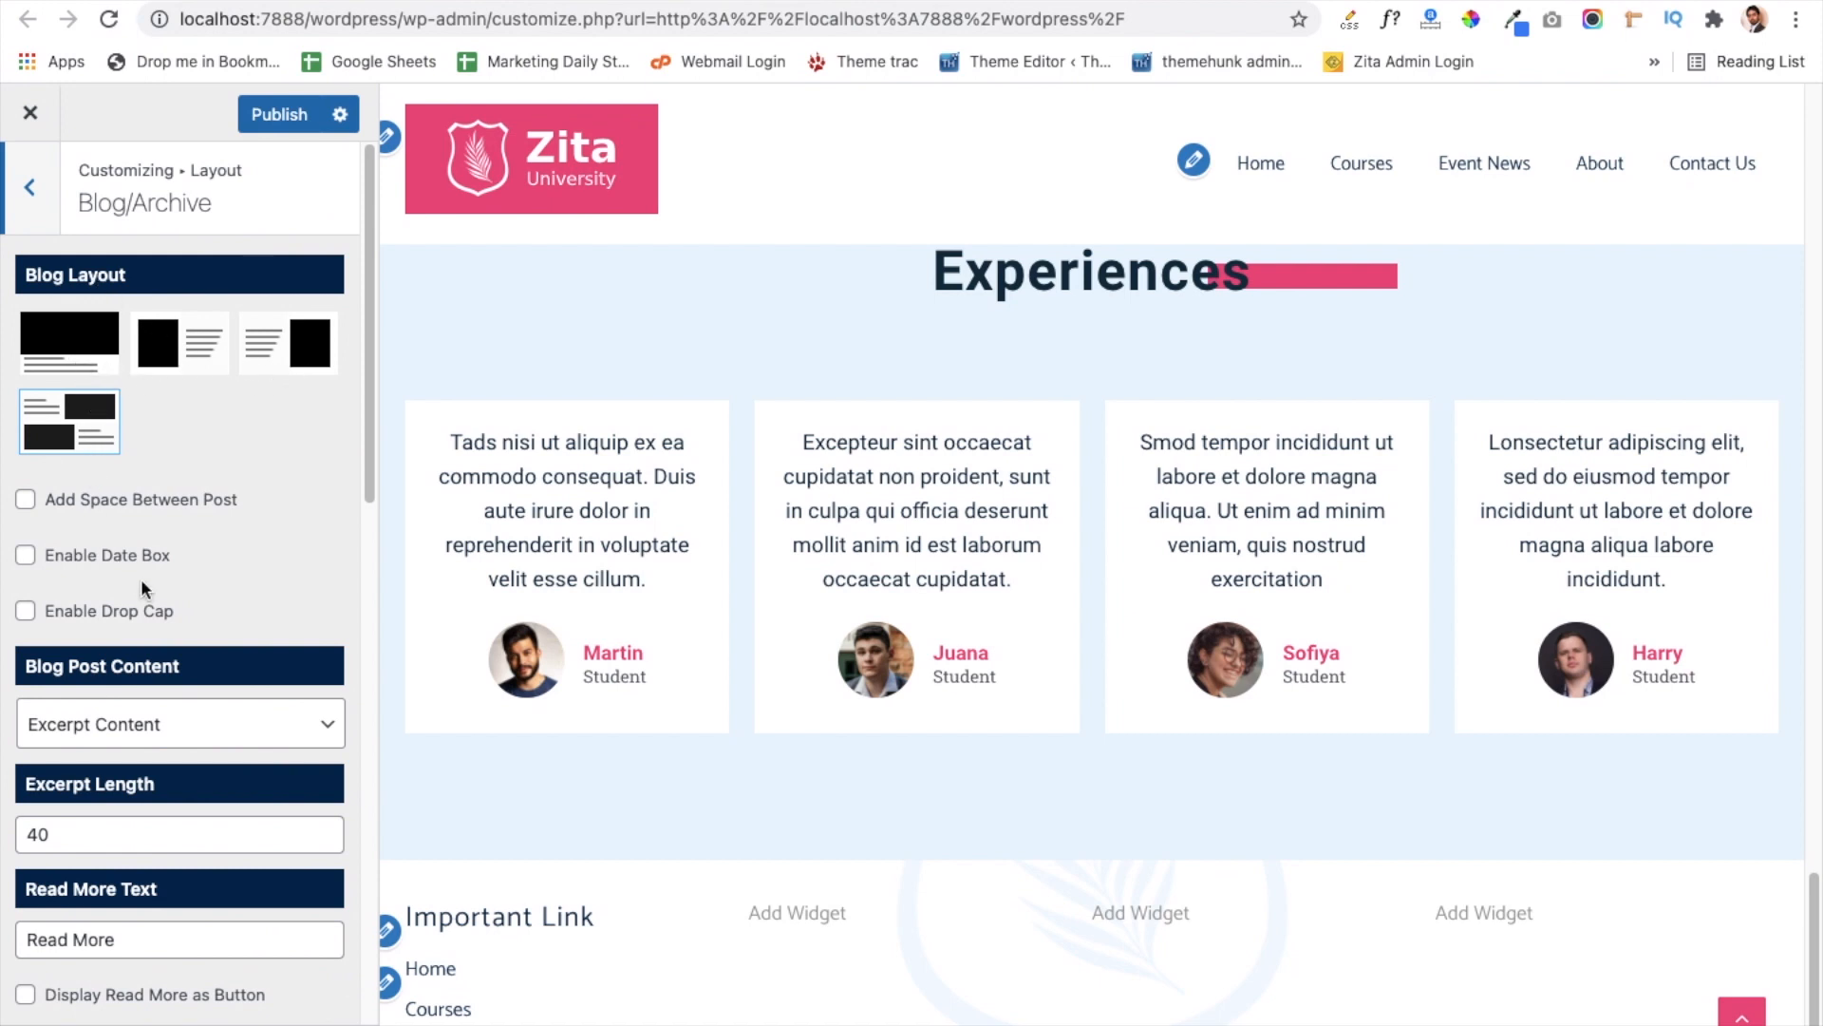
{"action": "scroll", "coordinate": [140, 578], "scroll_direction": "down", "scroll_amount": 2}
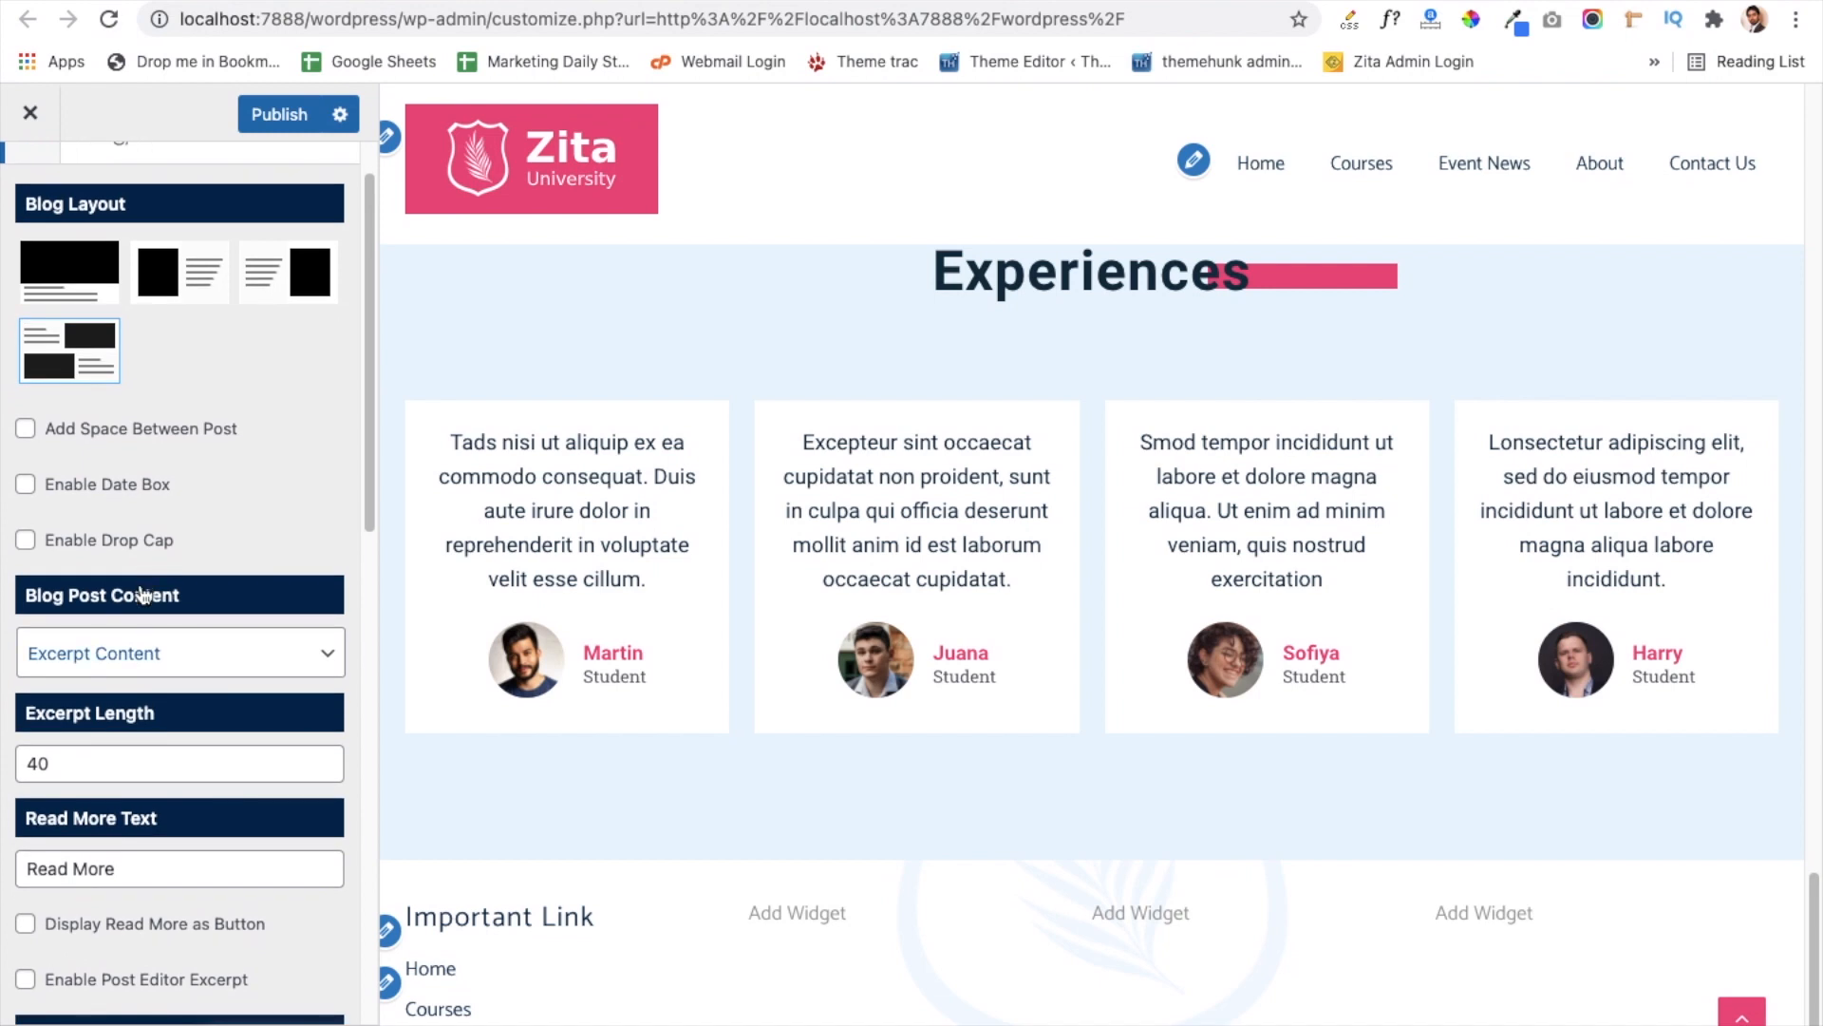
{"action": "left_click", "coordinate": [223, 672]}
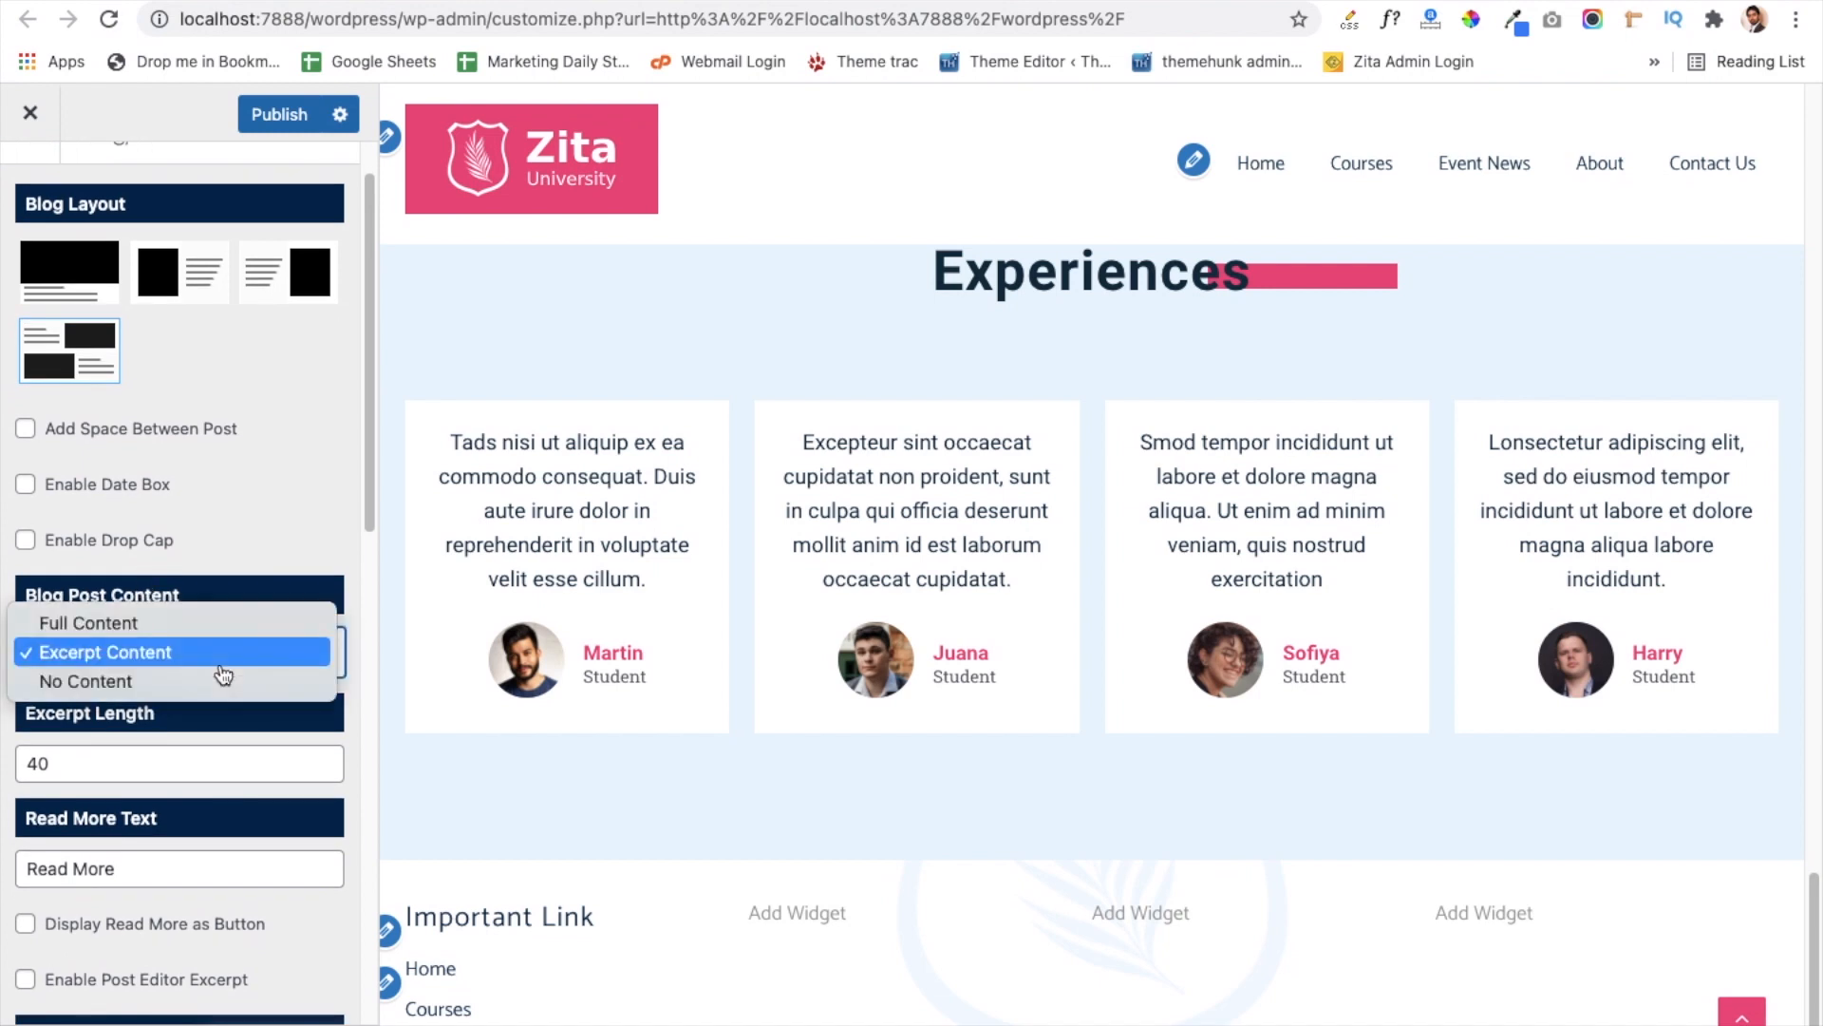
{"action": "left_click", "coordinate": [213, 658]}
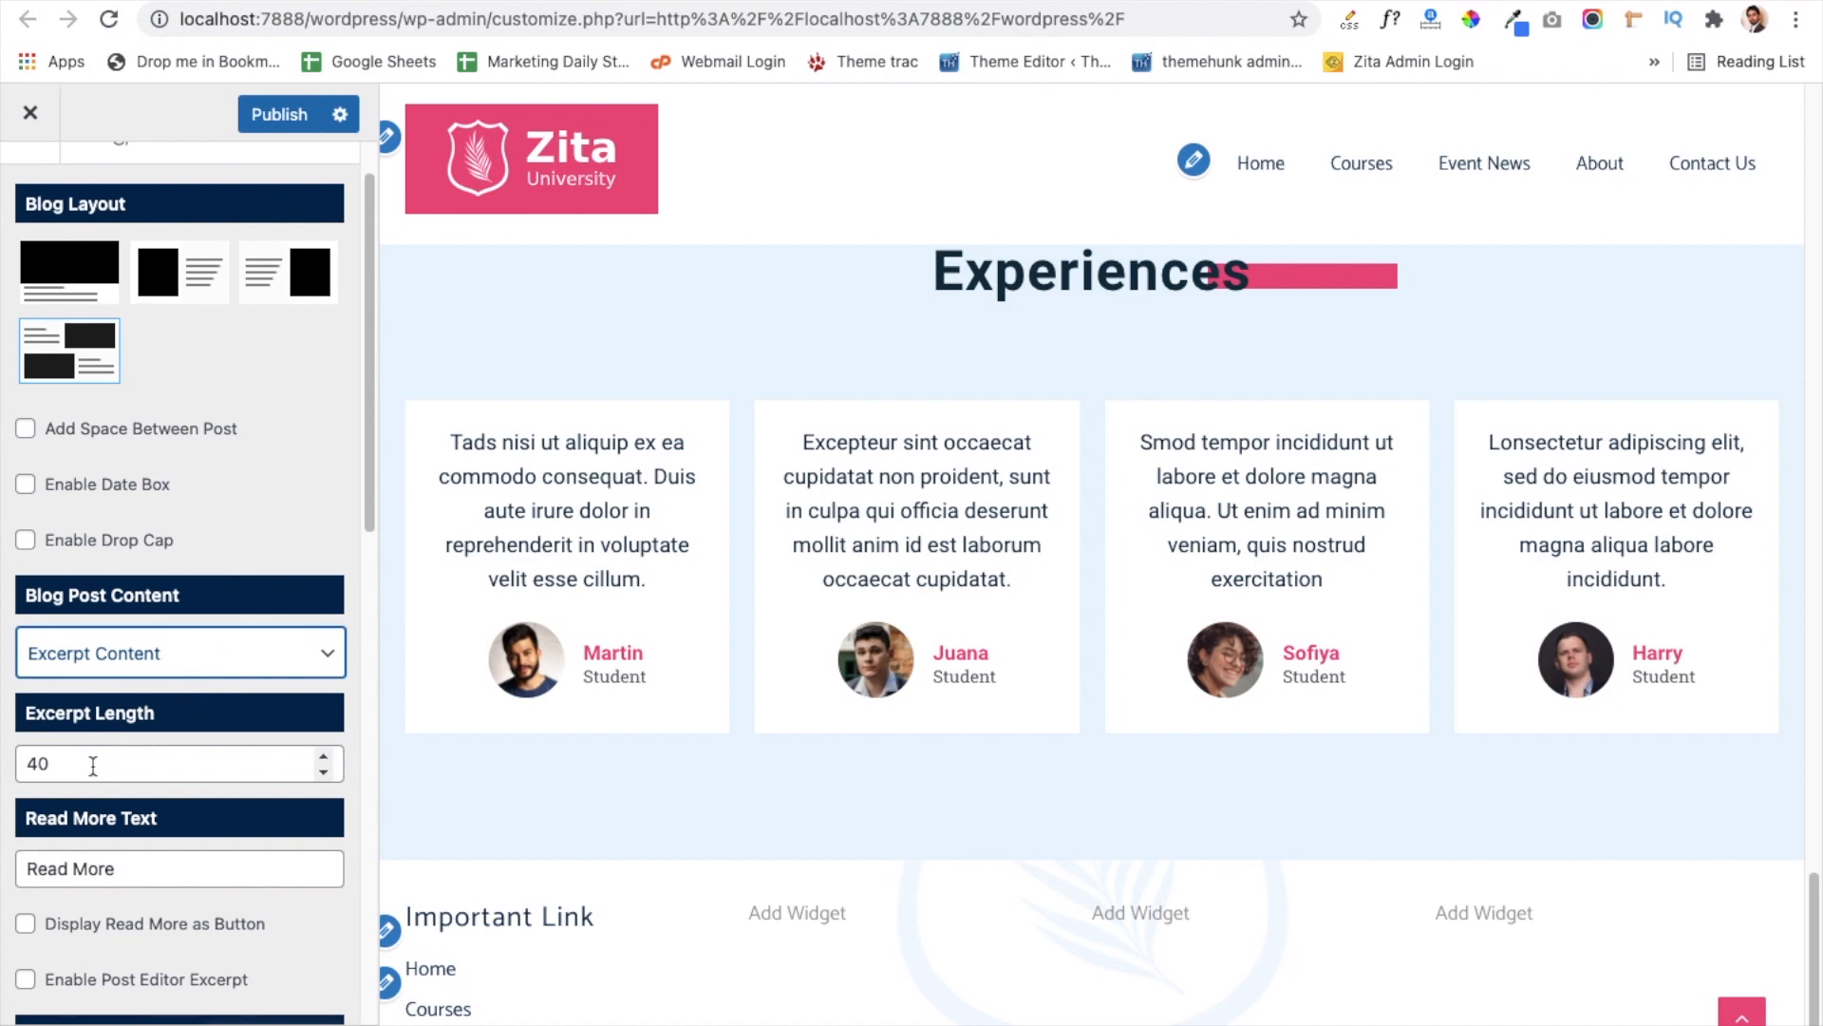
Step: Examine the remaining Blog/Archive settings, from excerpt length and Read More text to pagination, blog meta, content width and spacing
{"action": "scroll", "coordinate": [93, 765], "scroll_direction": "down", "scroll_amount": 4}
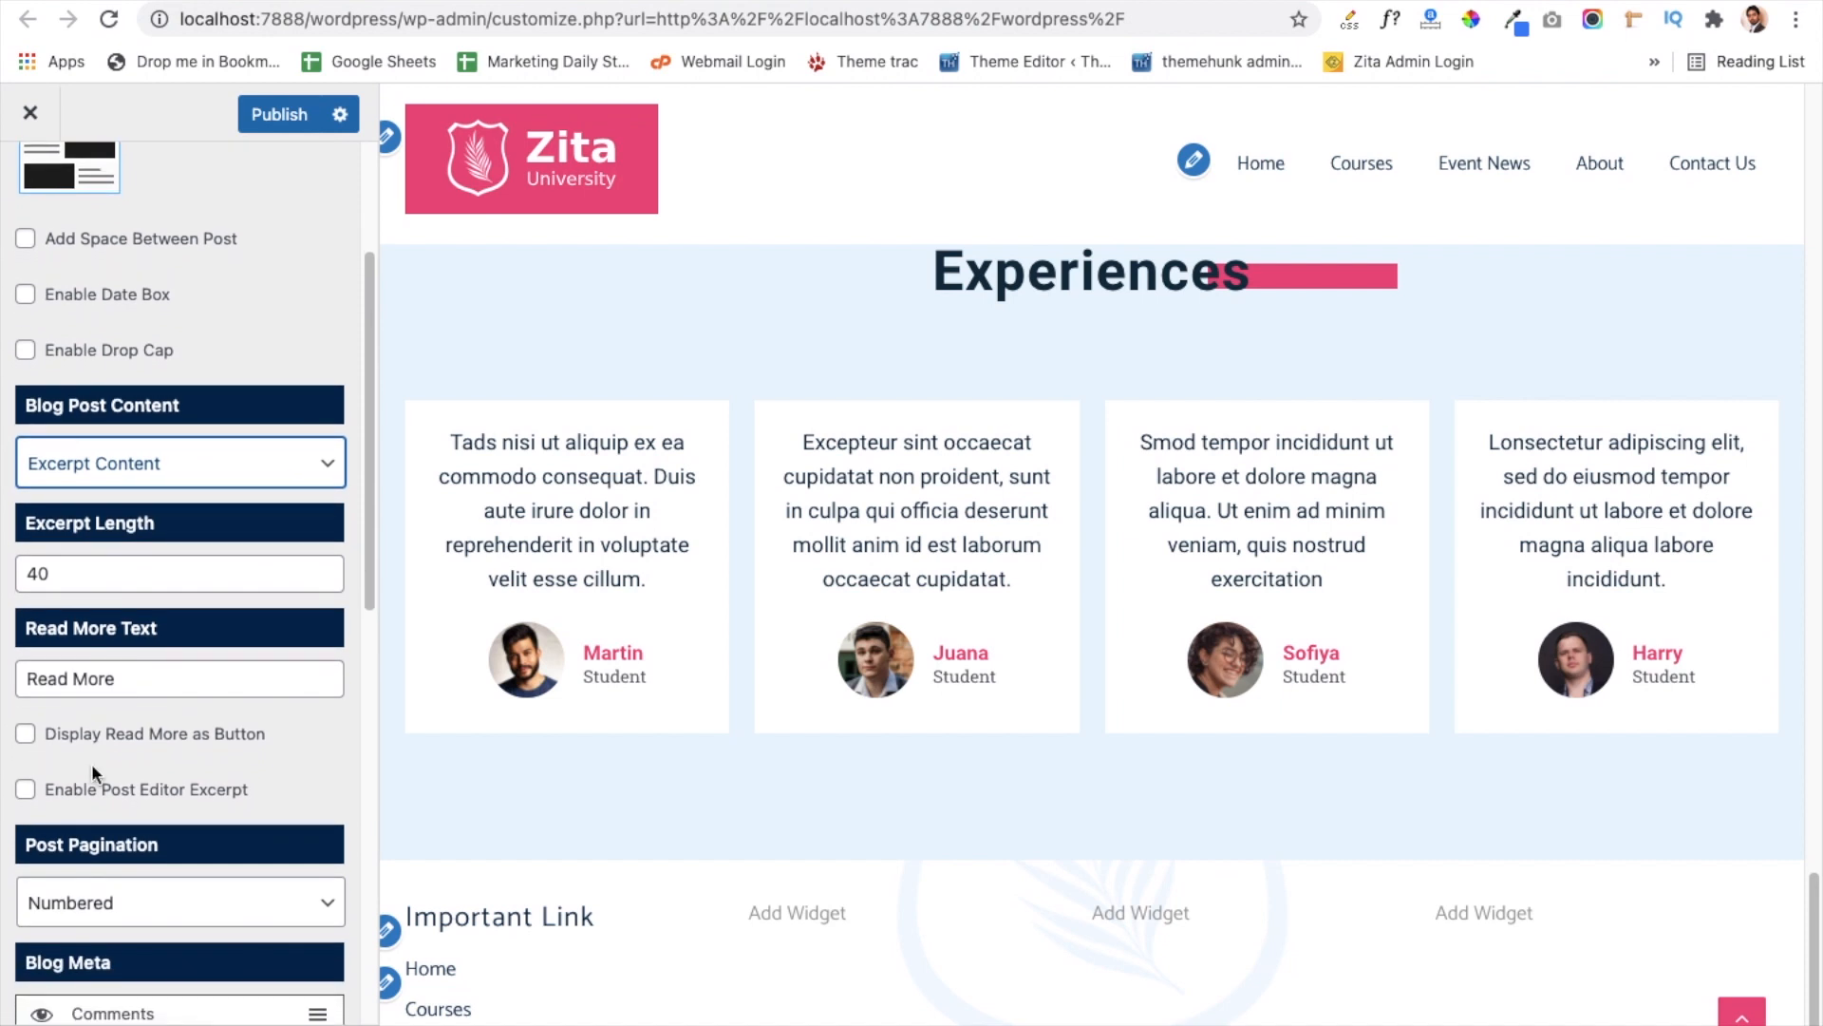
{"action": "left_click", "coordinate": [139, 670]}
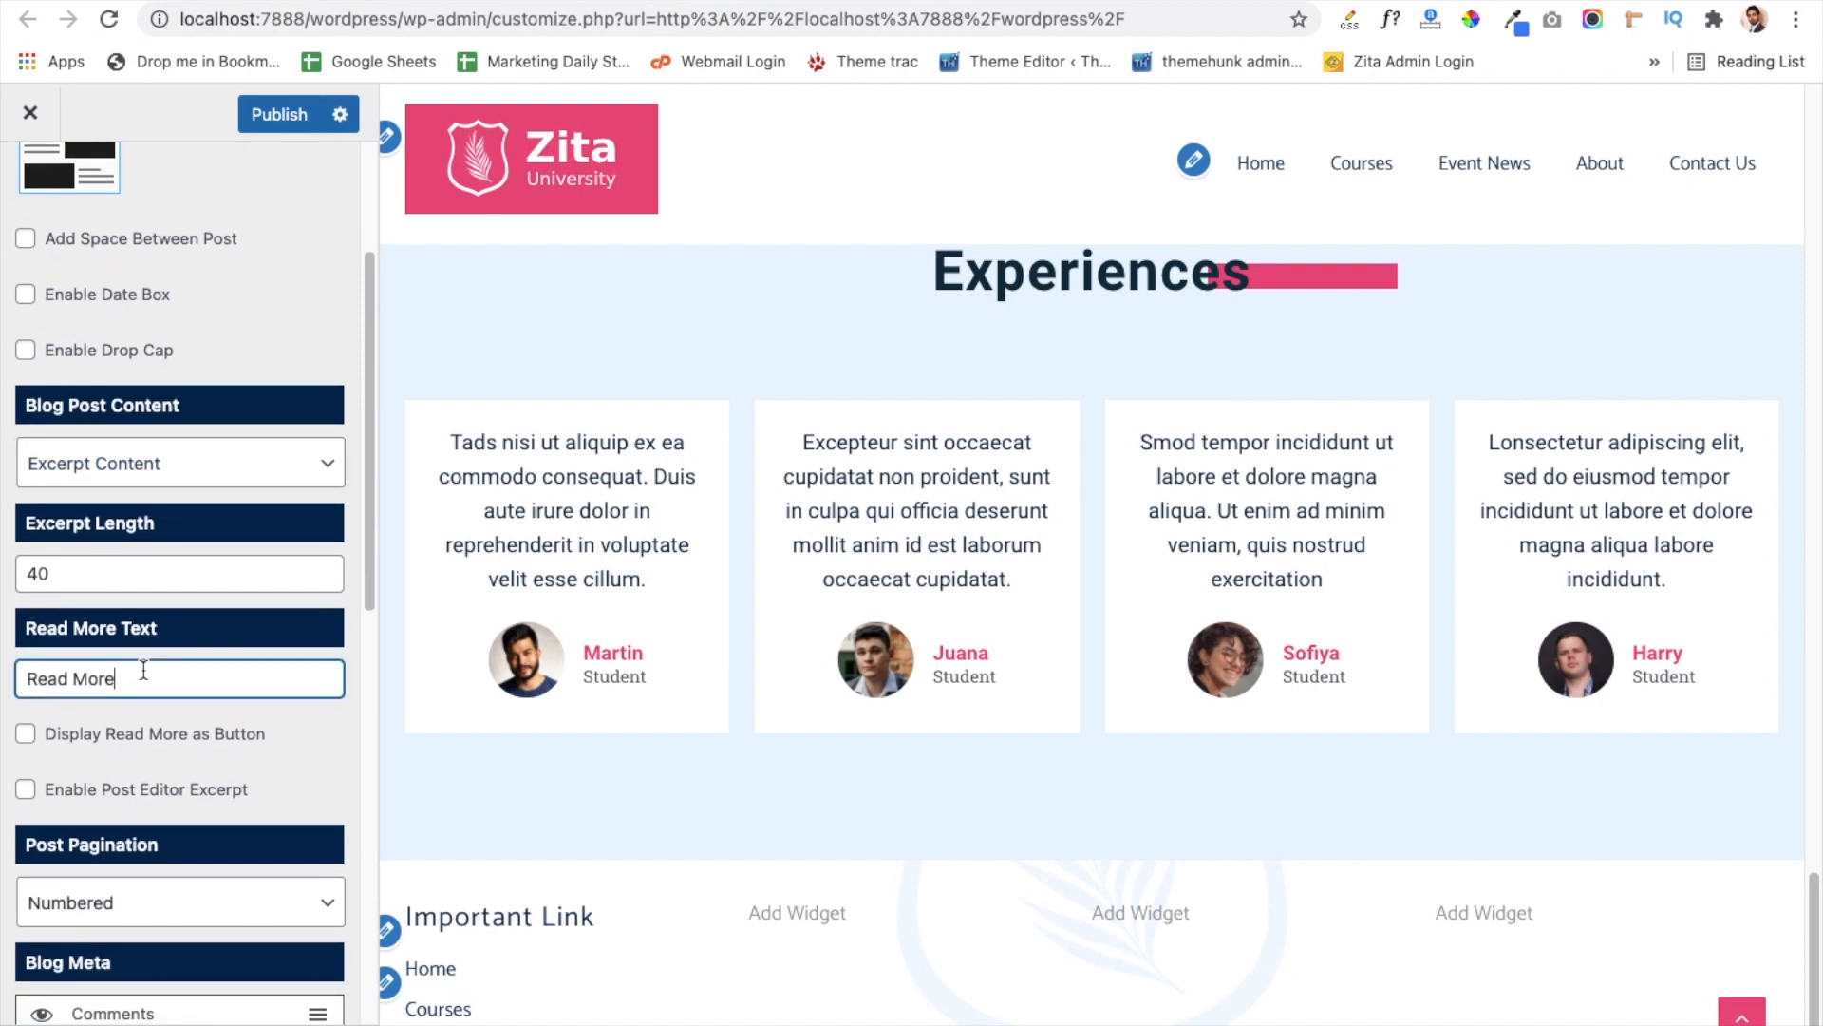
{"action": "scroll", "coordinate": [142, 675], "scroll_direction": "down", "scroll_amount": 6}
{"action": "scroll", "coordinate": [145, 677], "scroll_direction": "down", "scroll_amount": 8}
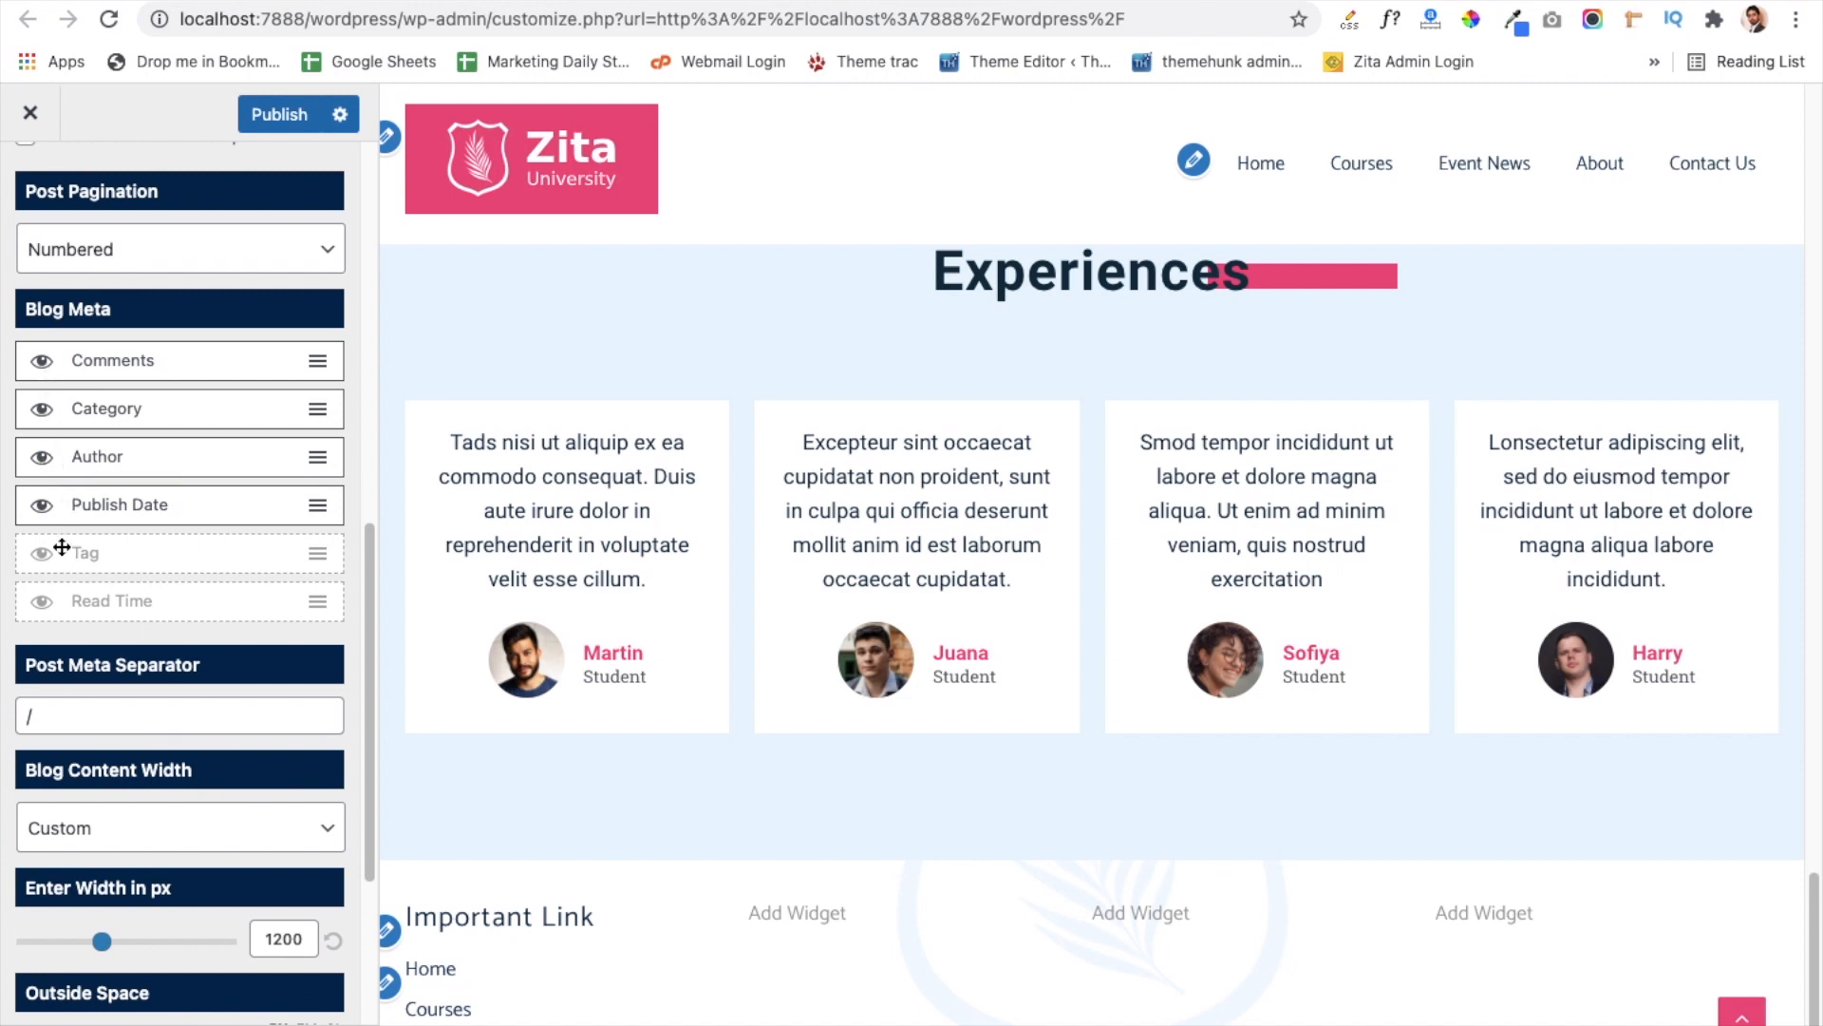
{"action": "scroll", "coordinate": [62, 547], "scroll_direction": "down", "scroll_amount": 5}
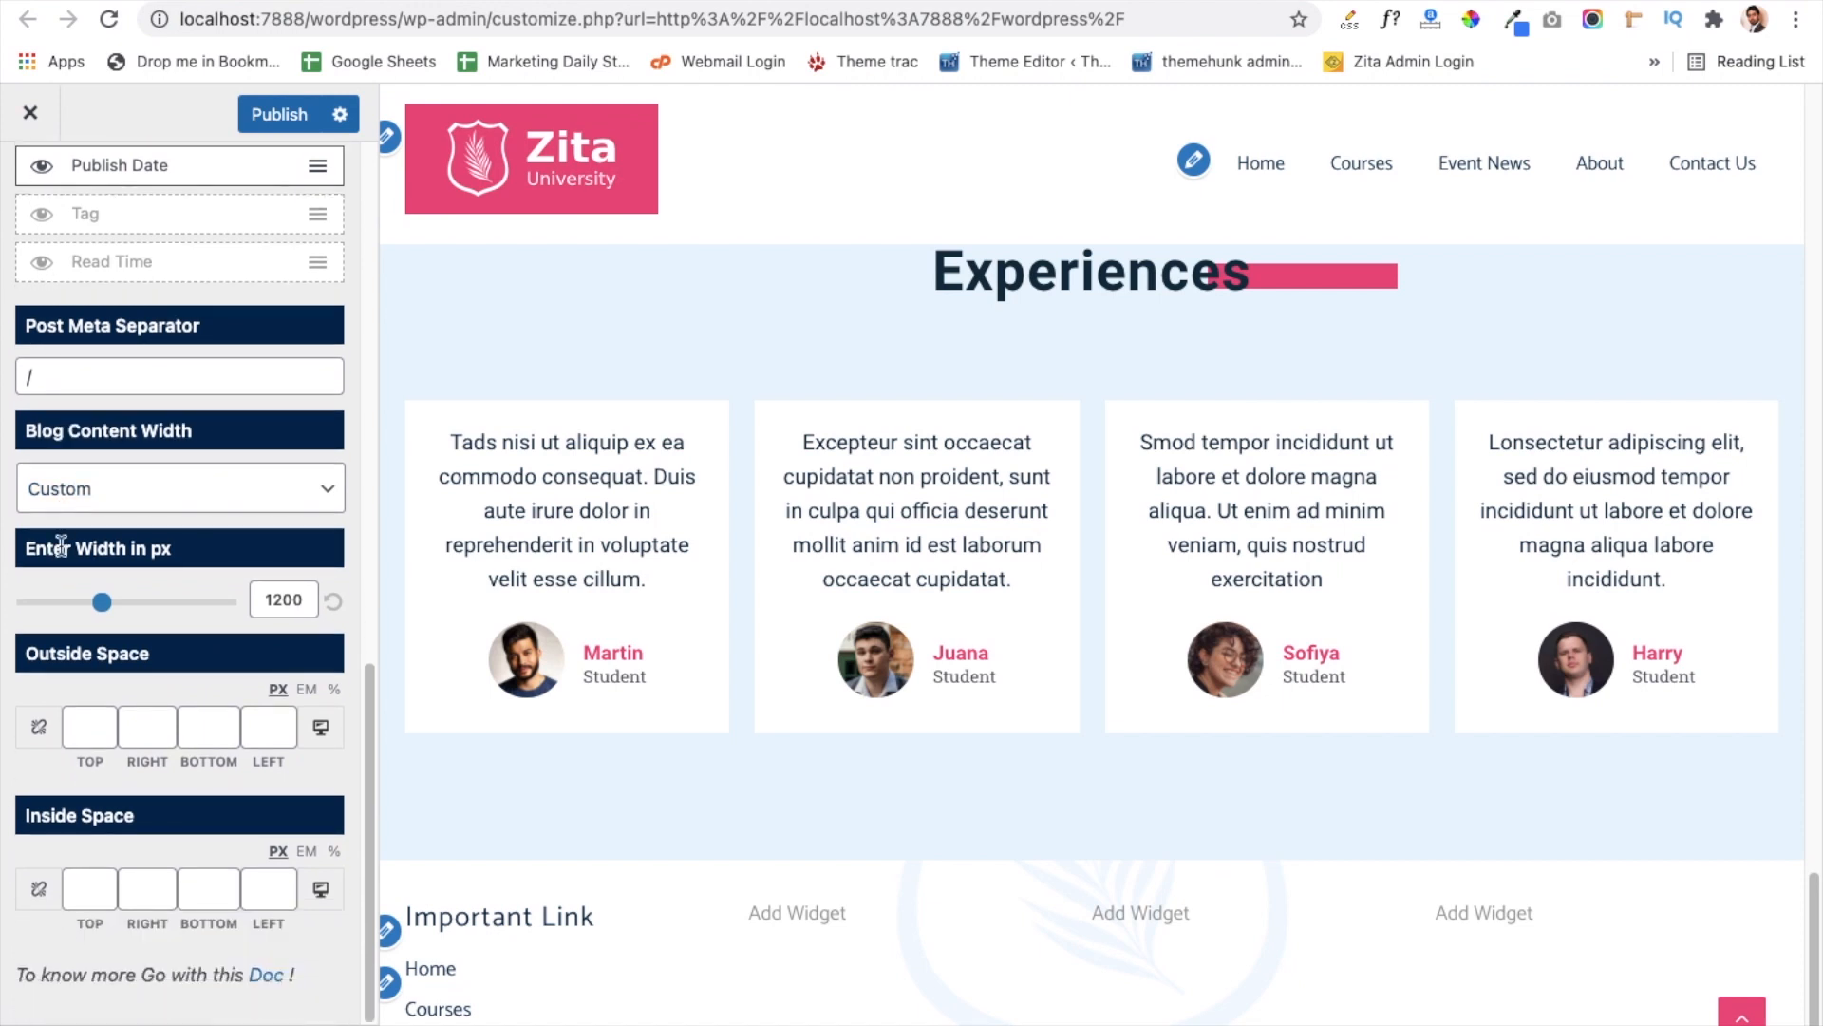
{"action": "scroll", "coordinate": [60, 544], "scroll_direction": "up", "scroll_amount": 10}
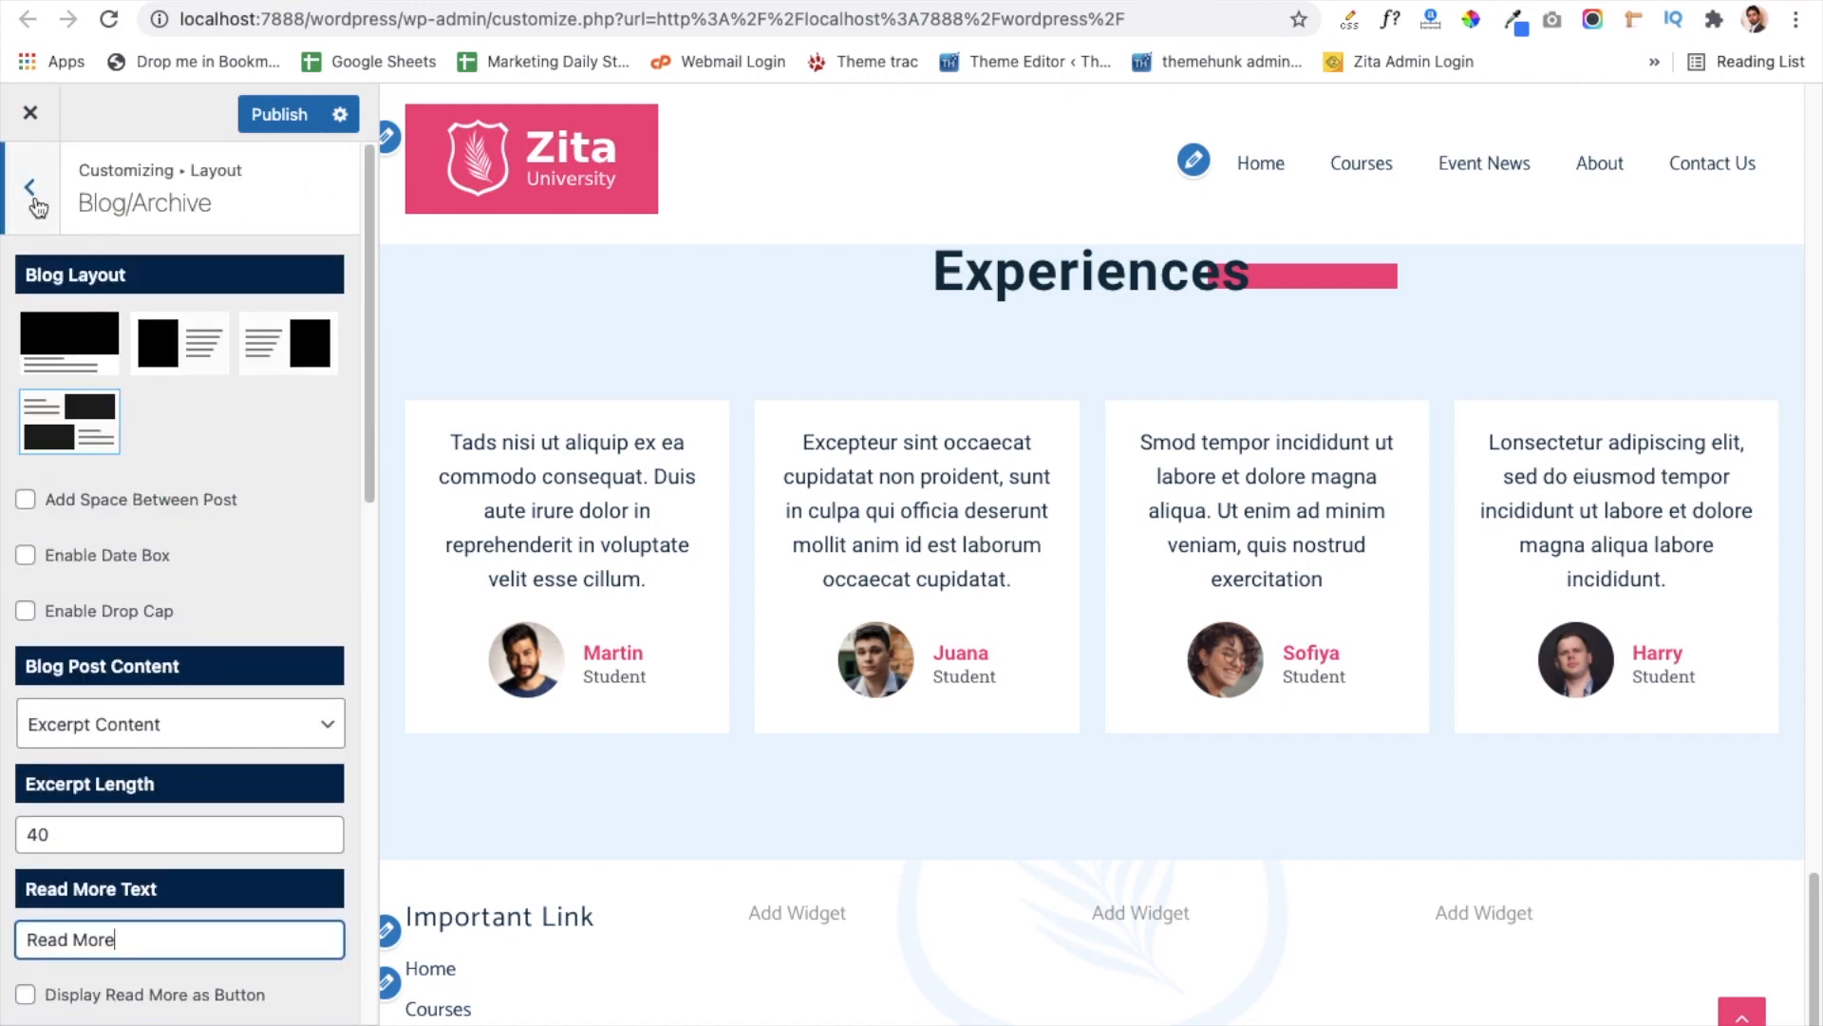
{"action": "left_click", "coordinate": [29, 185]}
Step: Examine the Single Post settings, including the content width choices, post structure, meta items and meta separator, and return to the Layout section
{"action": "left_click", "coordinate": [110, 351]}
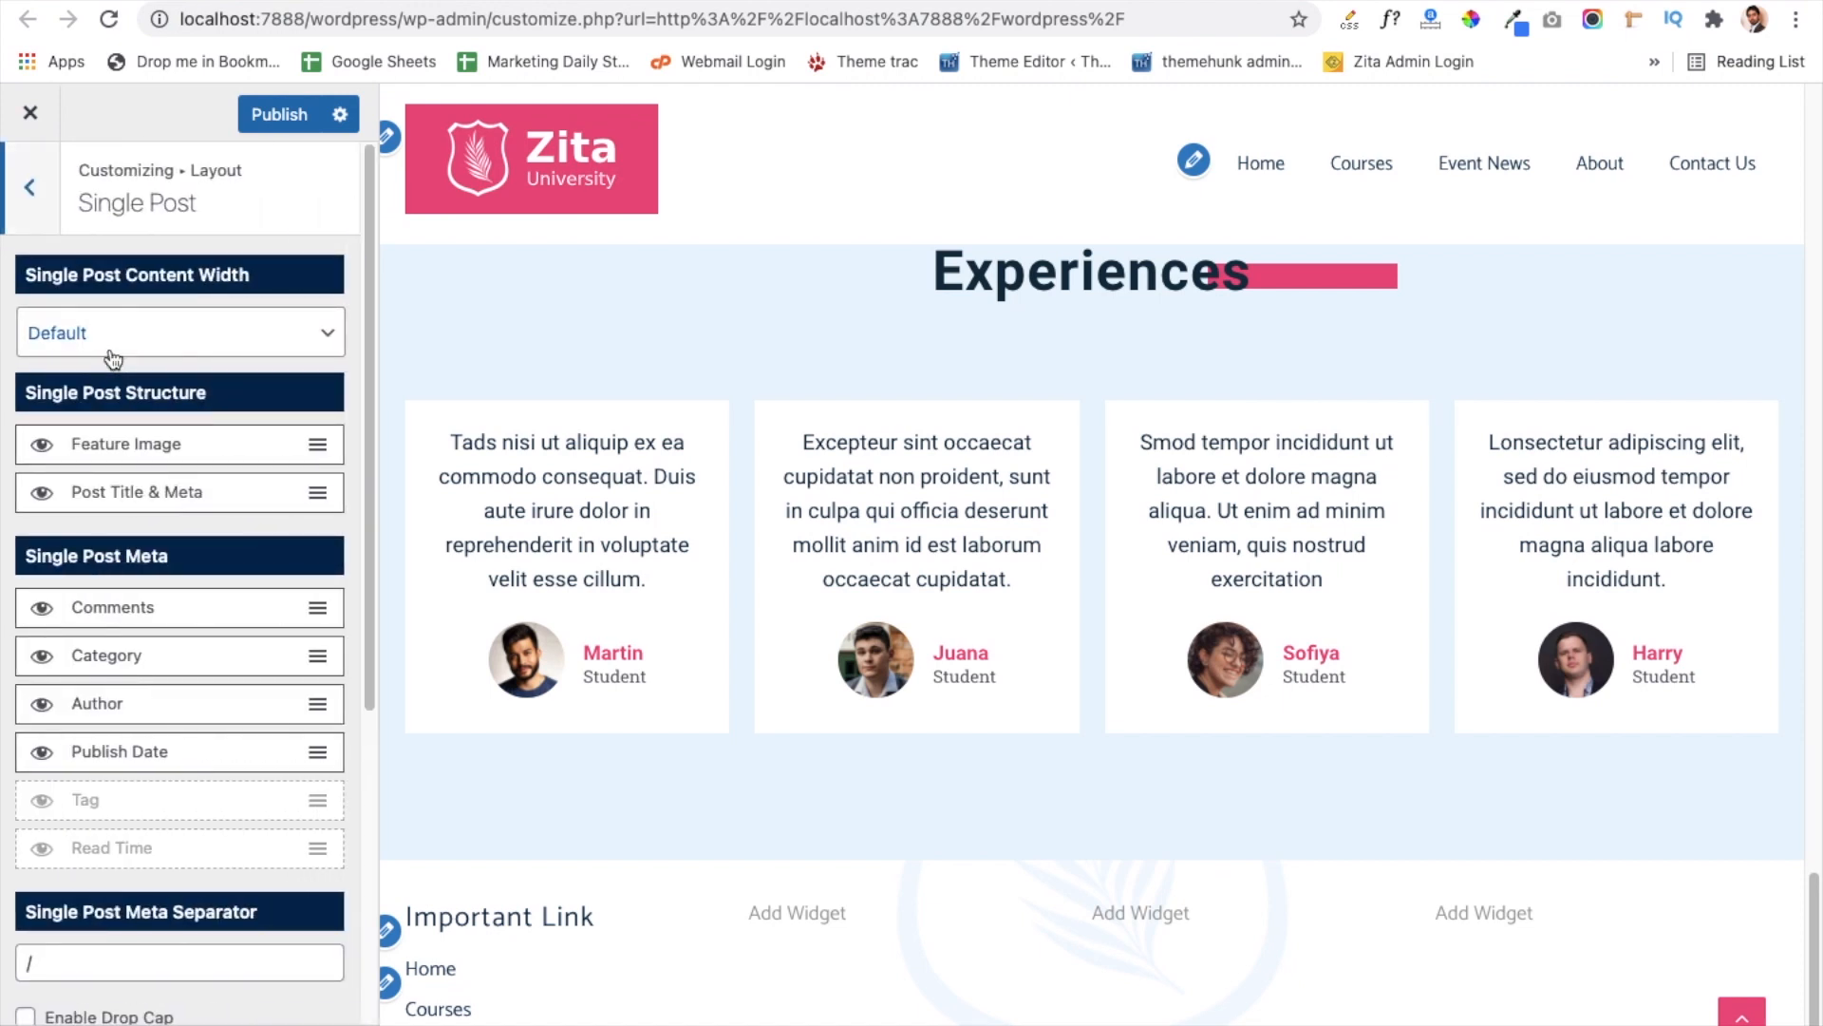
{"action": "left_click", "coordinate": [193, 350]}
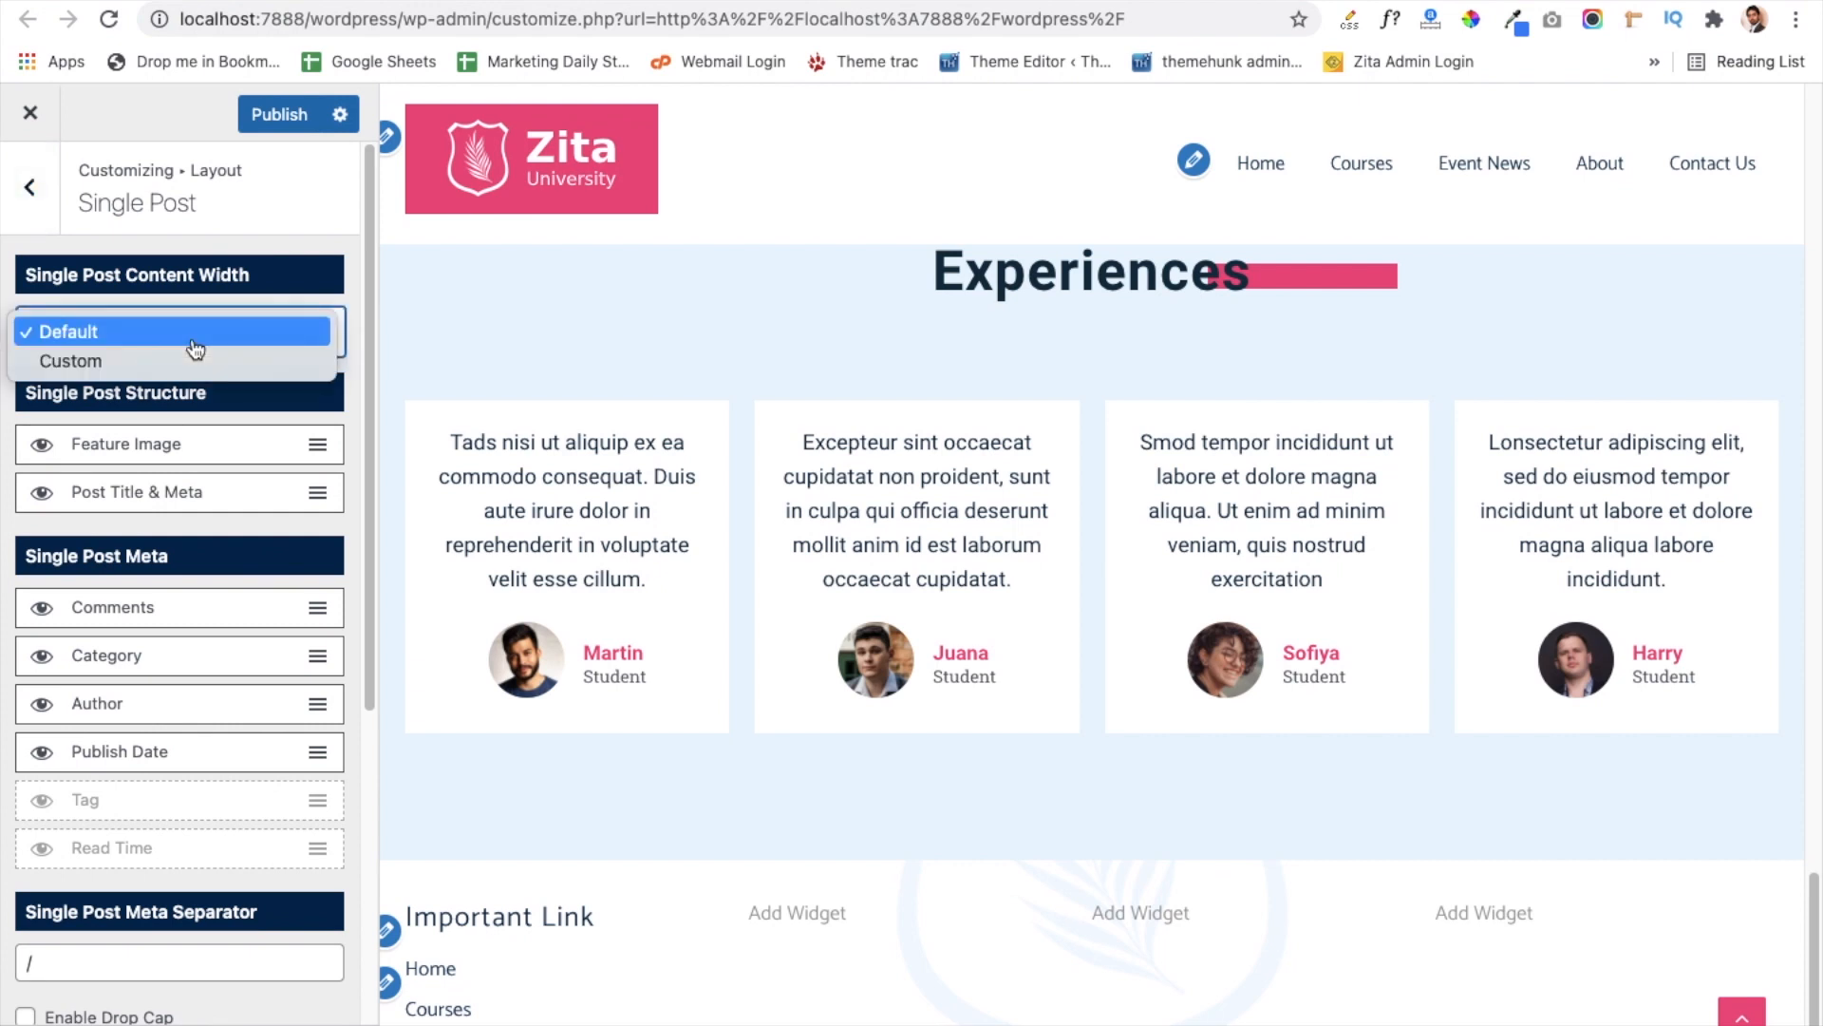
{"action": "left_click", "coordinate": [4, 397]}
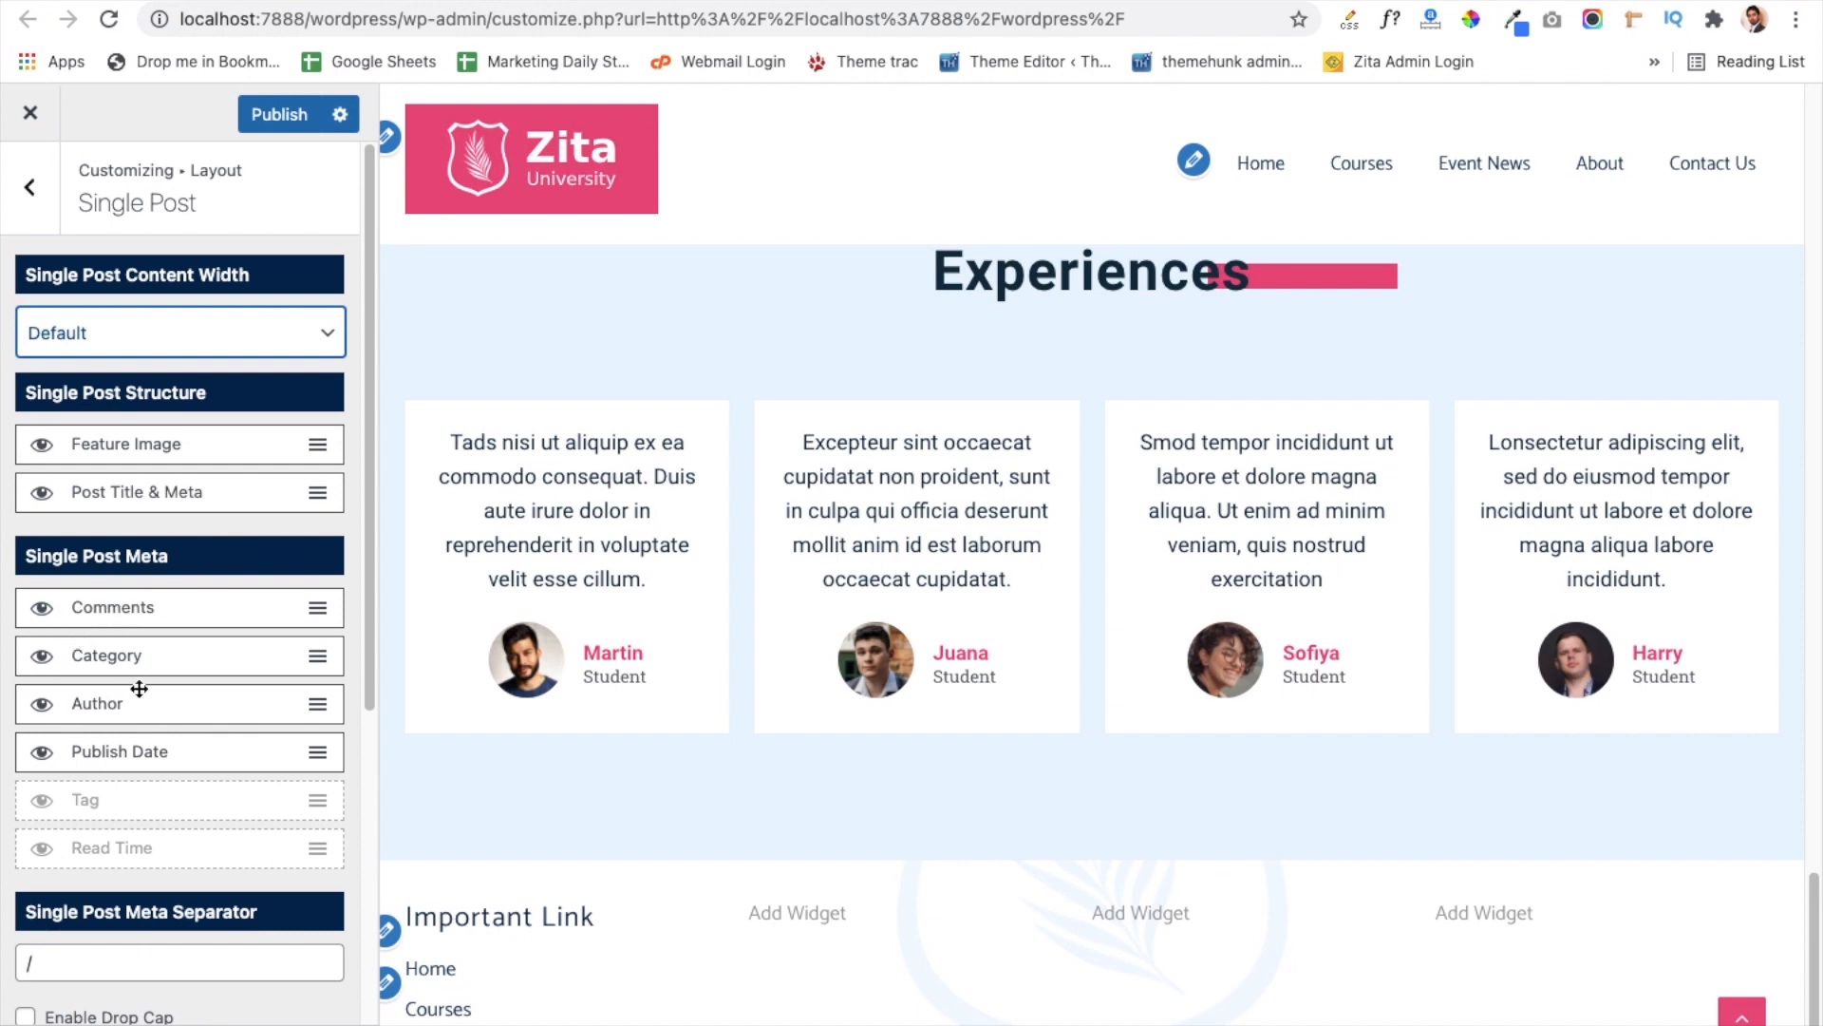
{"action": "scroll", "coordinate": [137, 684], "scroll_direction": "down", "scroll_amount": 5}
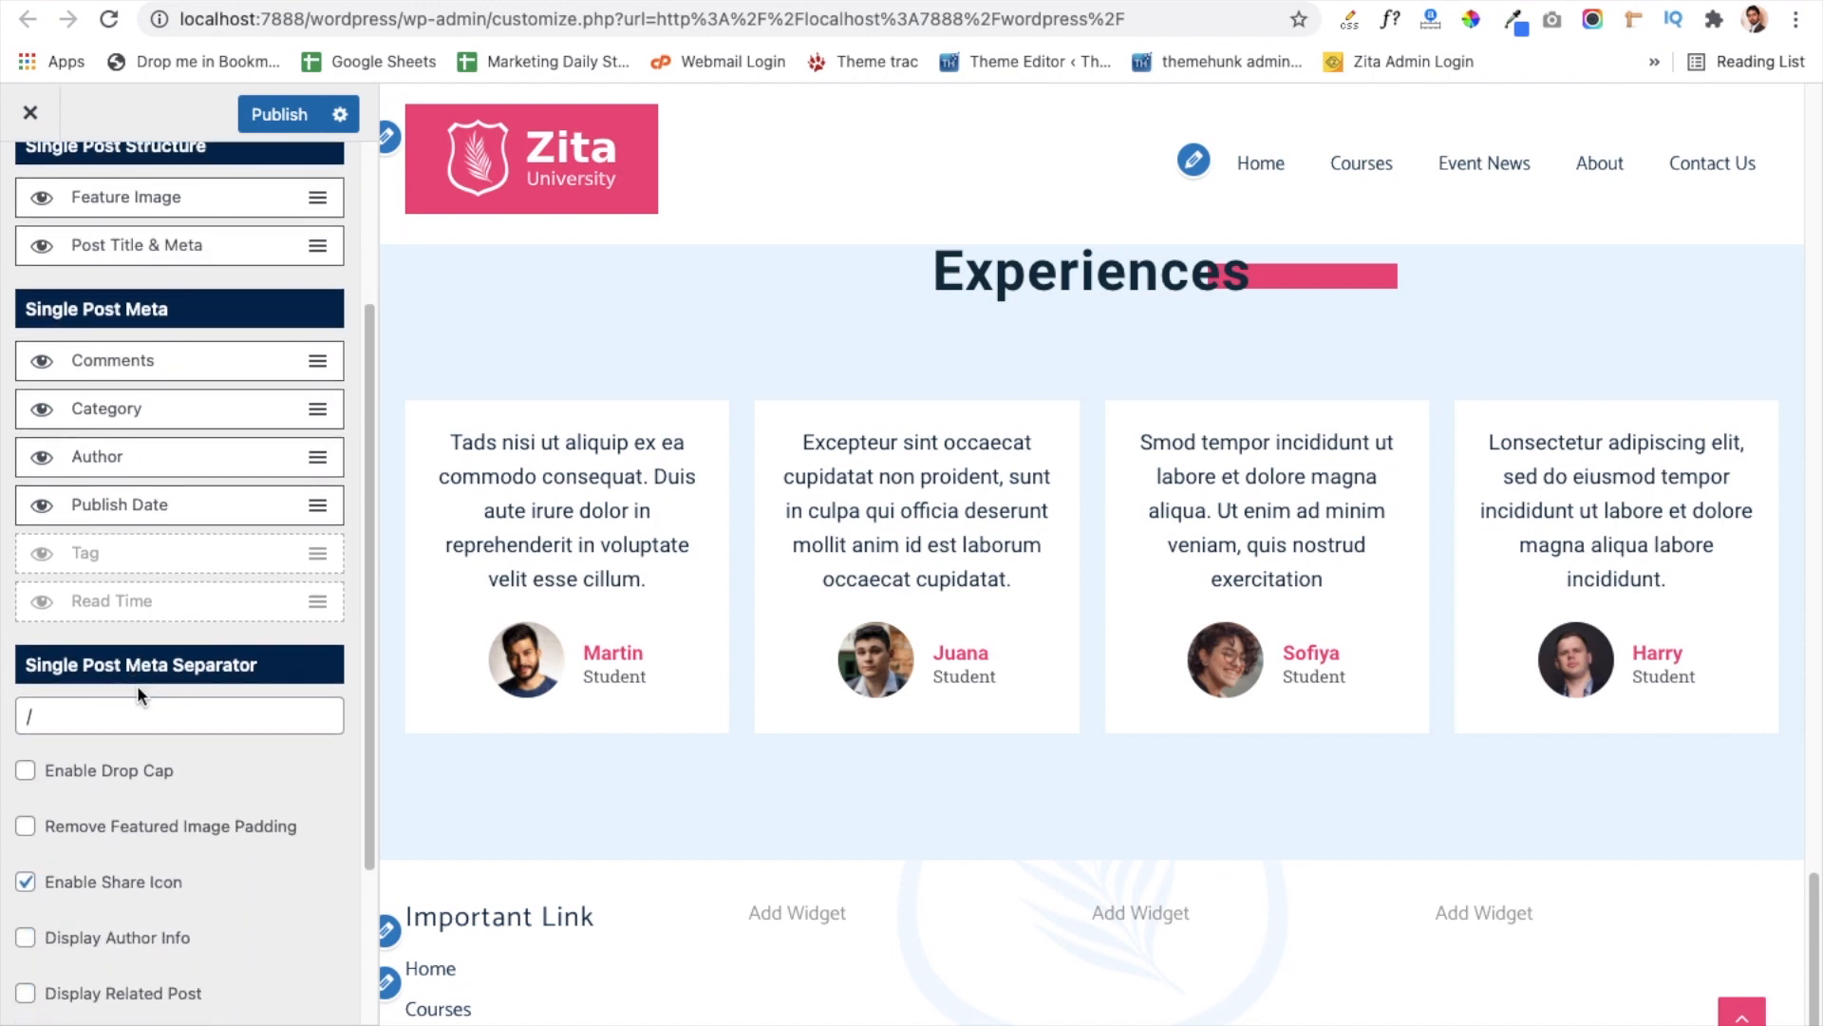
{"action": "scroll", "coordinate": [137, 686], "scroll_direction": "up", "scroll_amount": 6}
{"action": "left_click", "coordinate": [40, 195]}
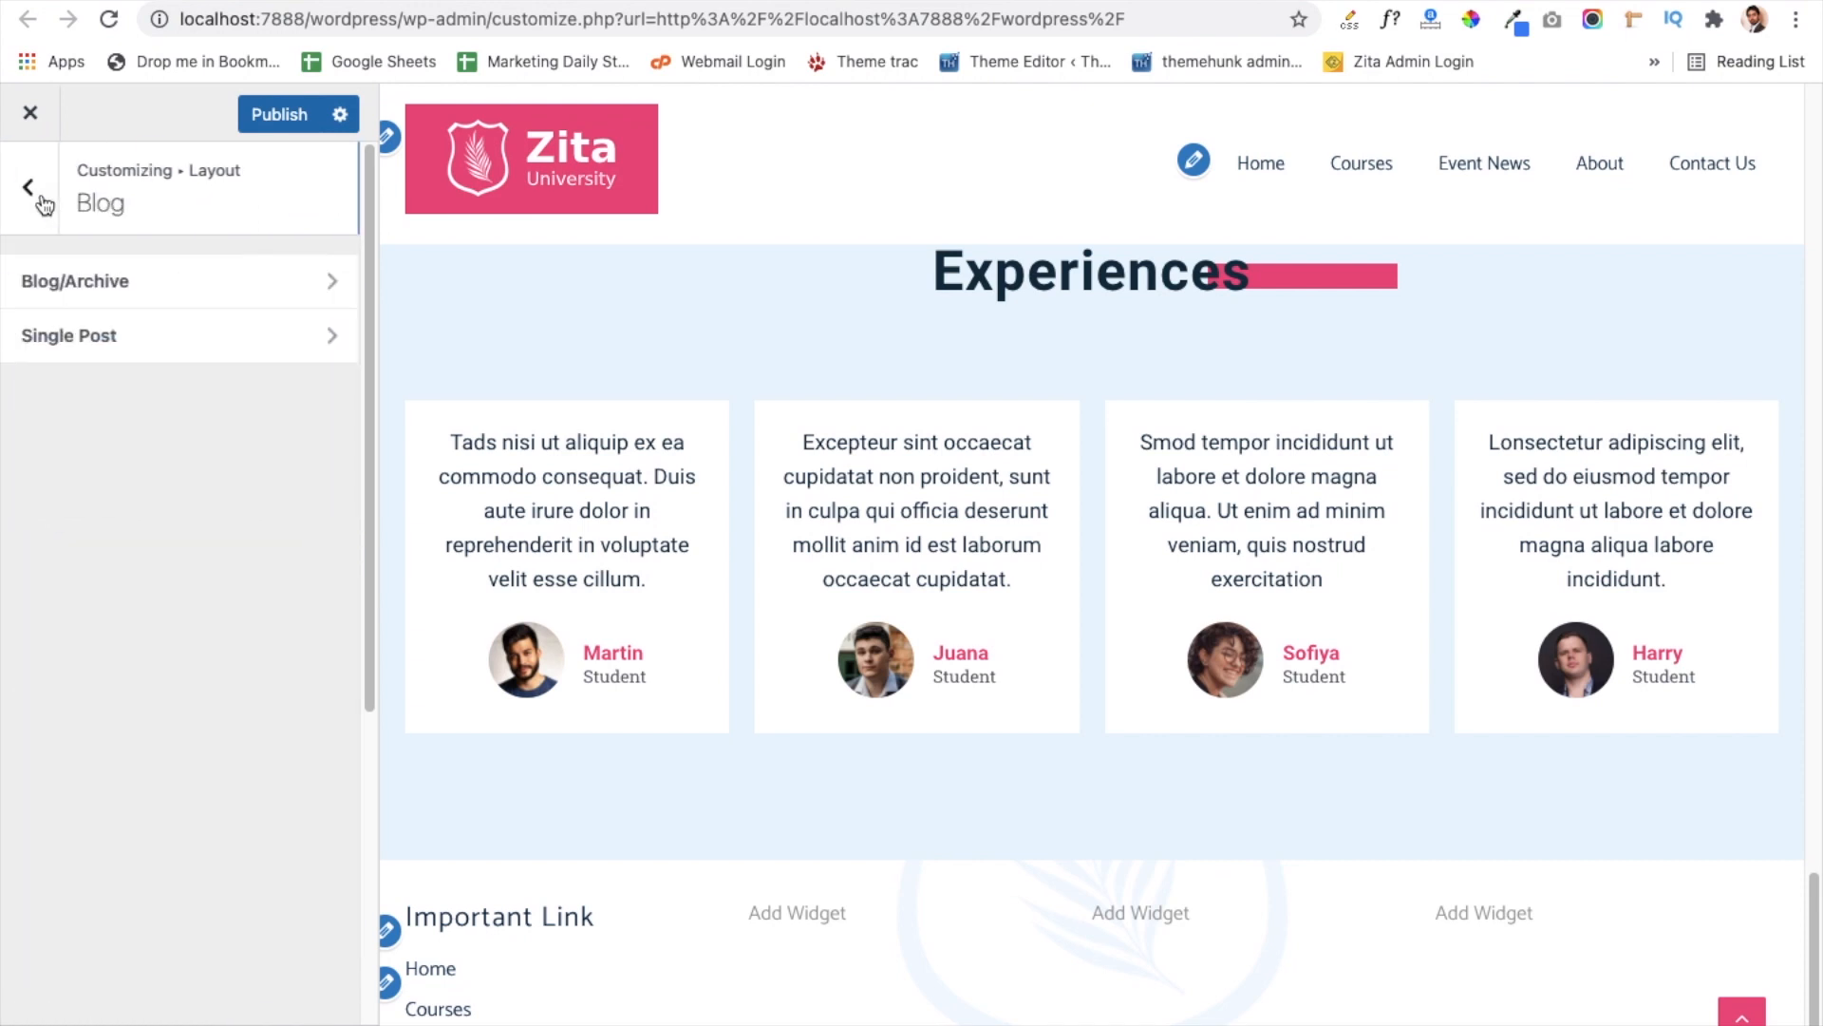
{"action": "left_click", "coordinate": [40, 196]}
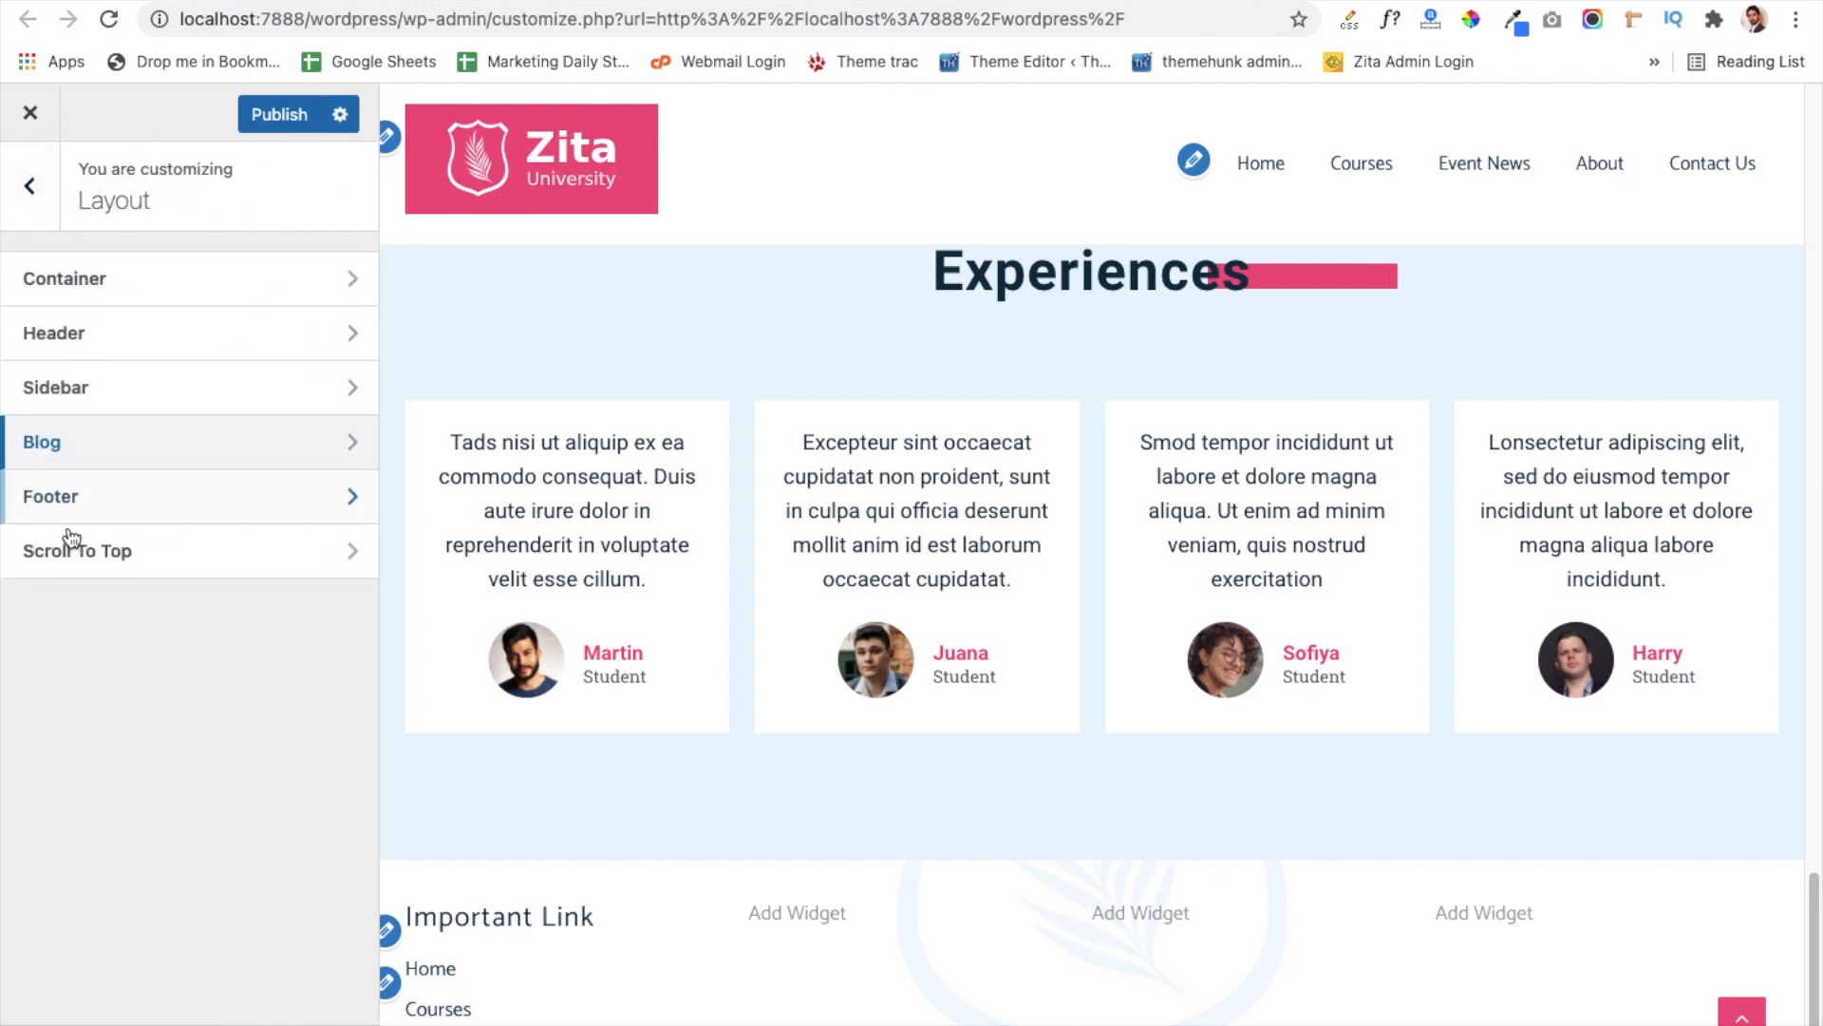
Step: Examine the Above Footer layout choices in the Footer section
{"action": "left_click", "coordinate": [135, 502]}
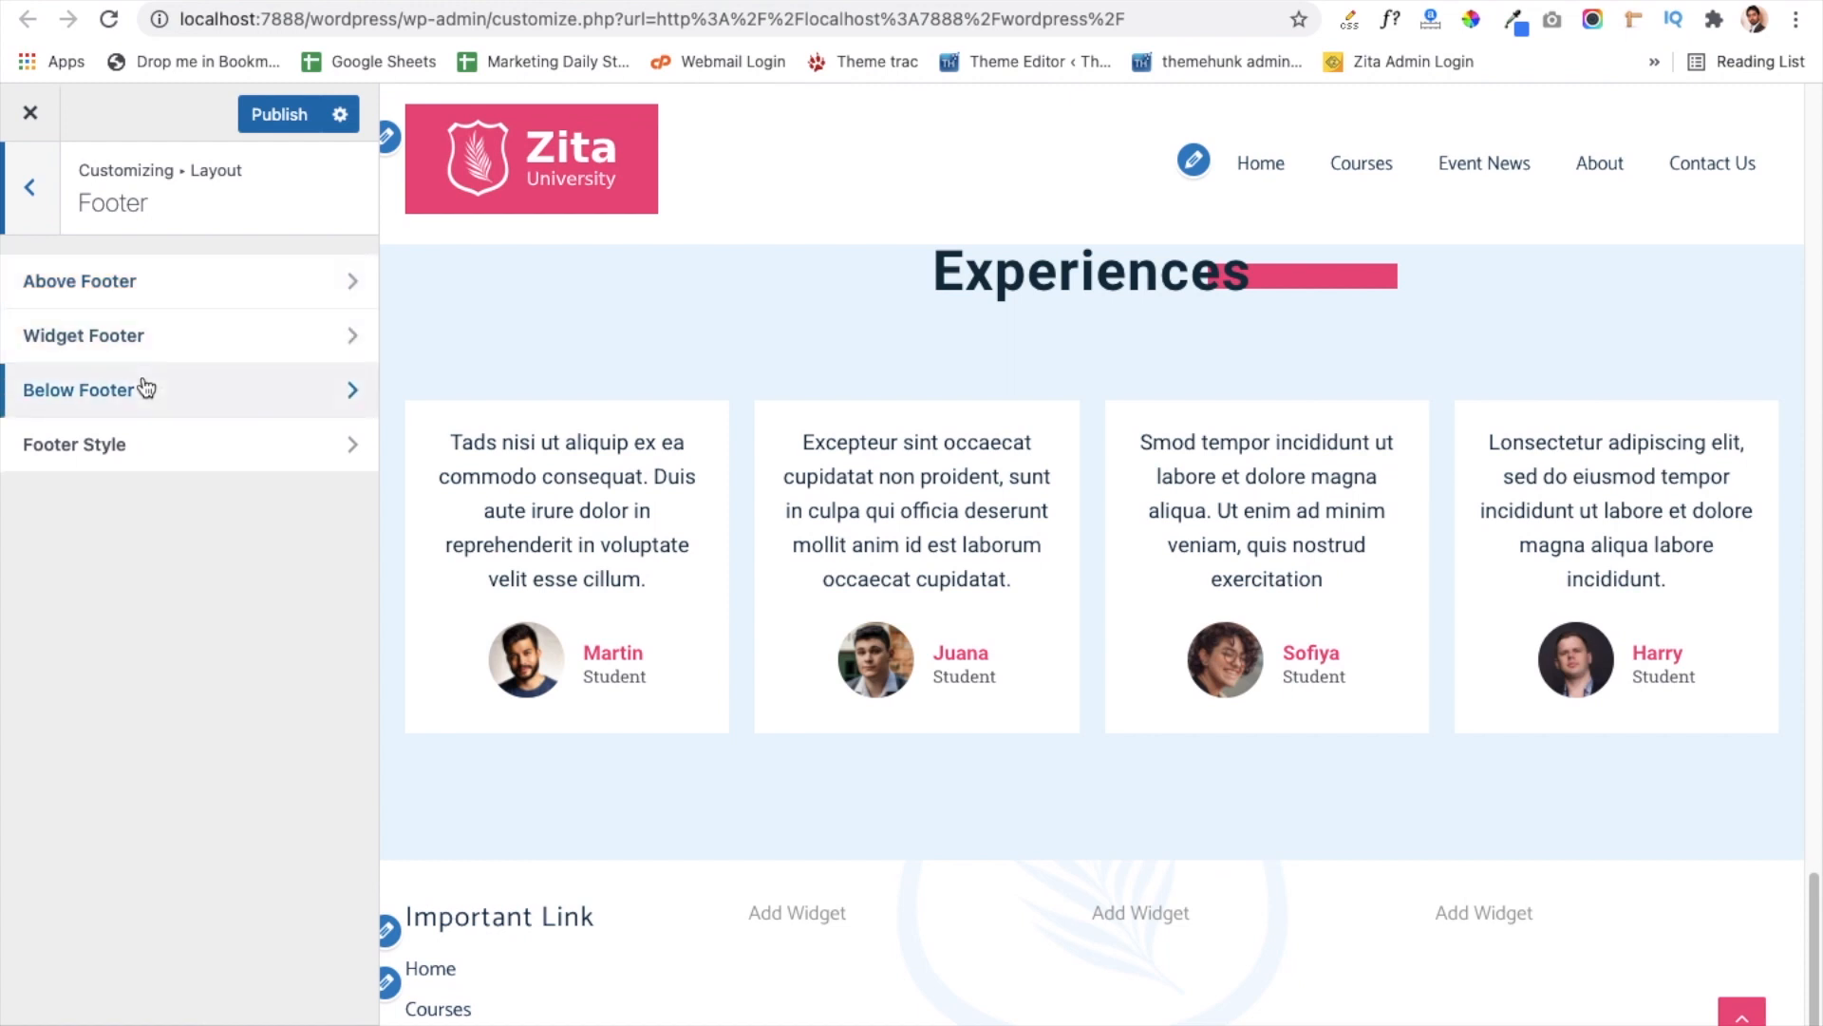
{"action": "left_click", "coordinate": [138, 284]}
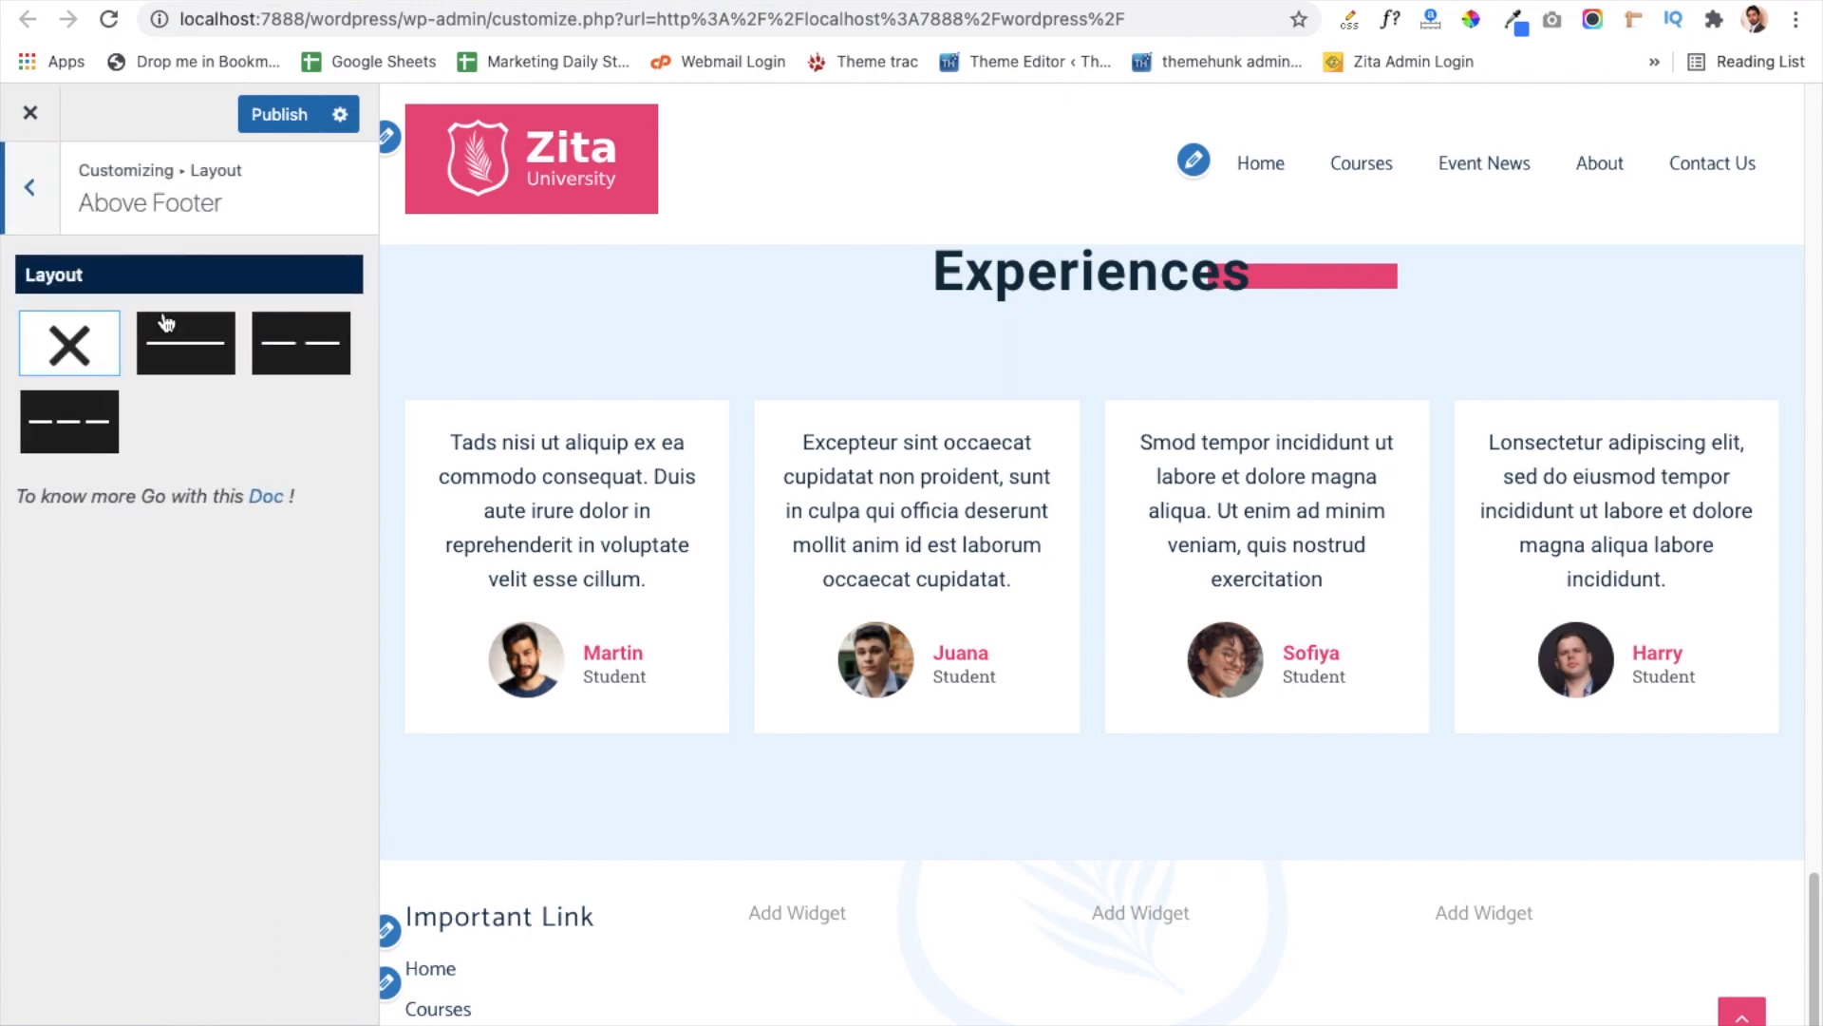
{"action": "left_click", "coordinate": [34, 199]}
Step: Examine the Below Footer settings, including layout, column text, height, top border, border color and spacing, alongside the footer in the preview
{"action": "left_click", "coordinate": [103, 391]}
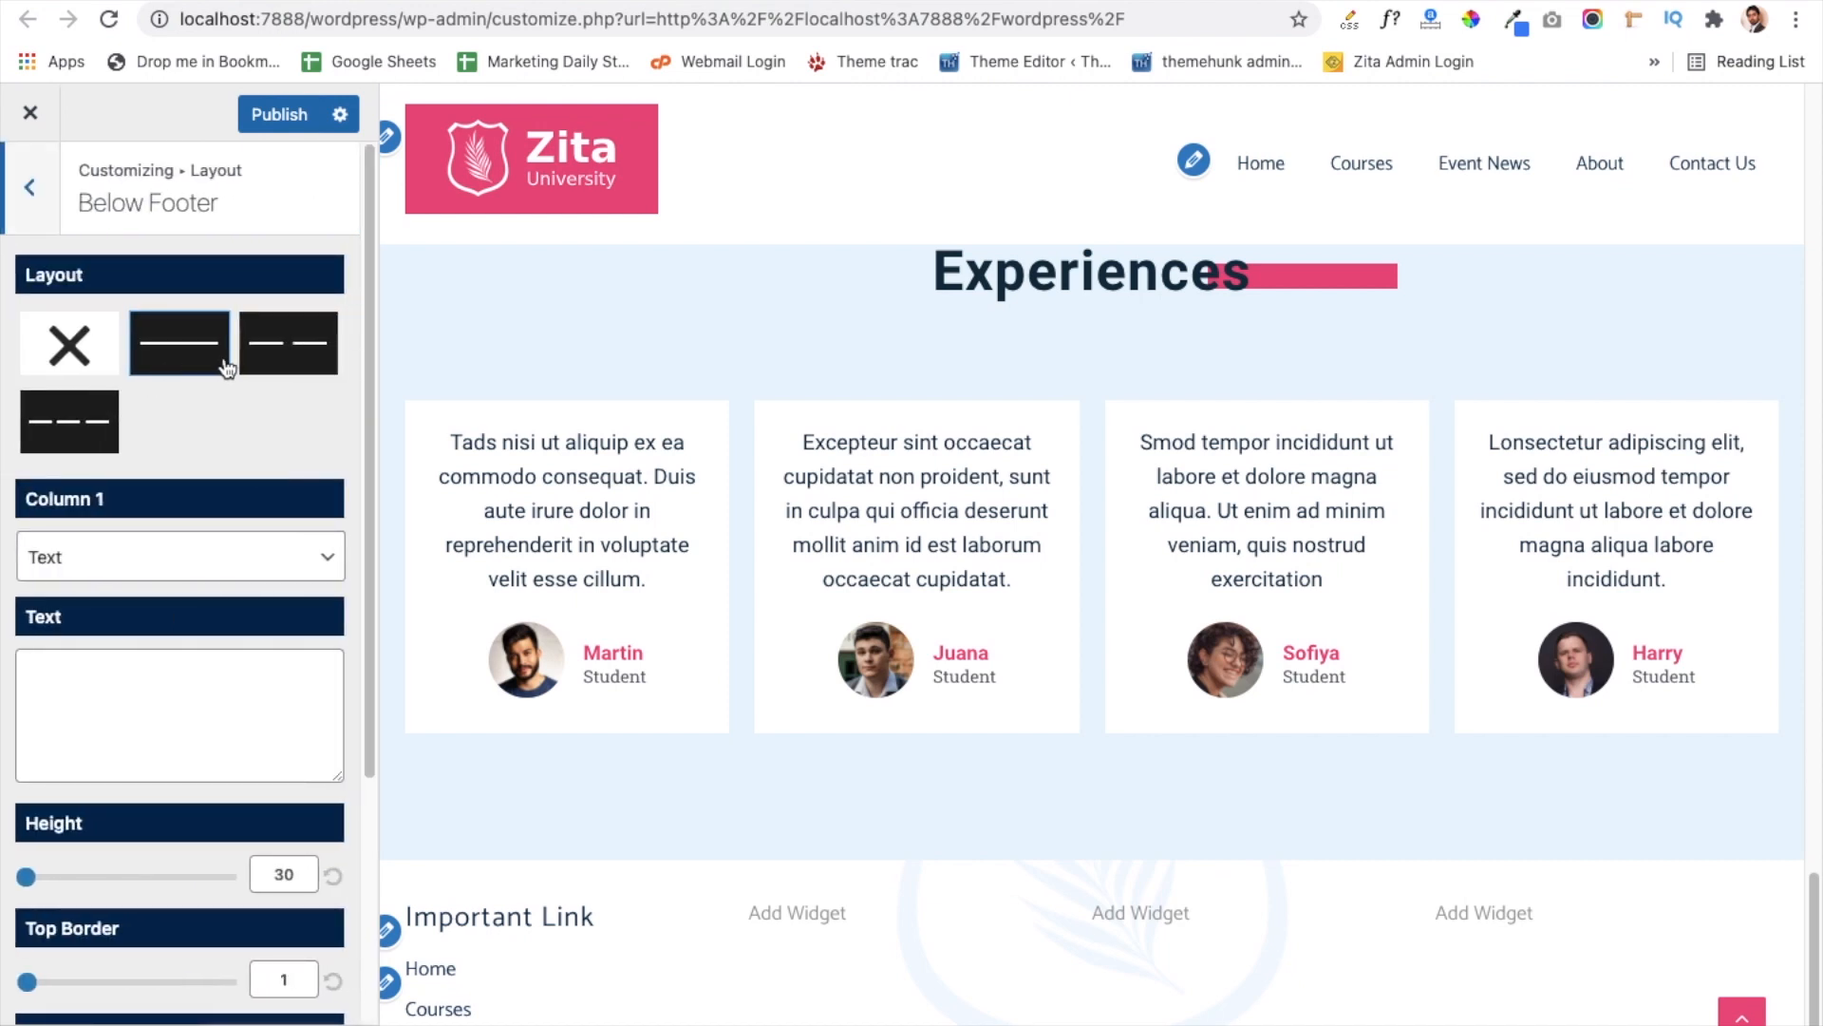
{"action": "left_click", "coordinate": [36, 195]}
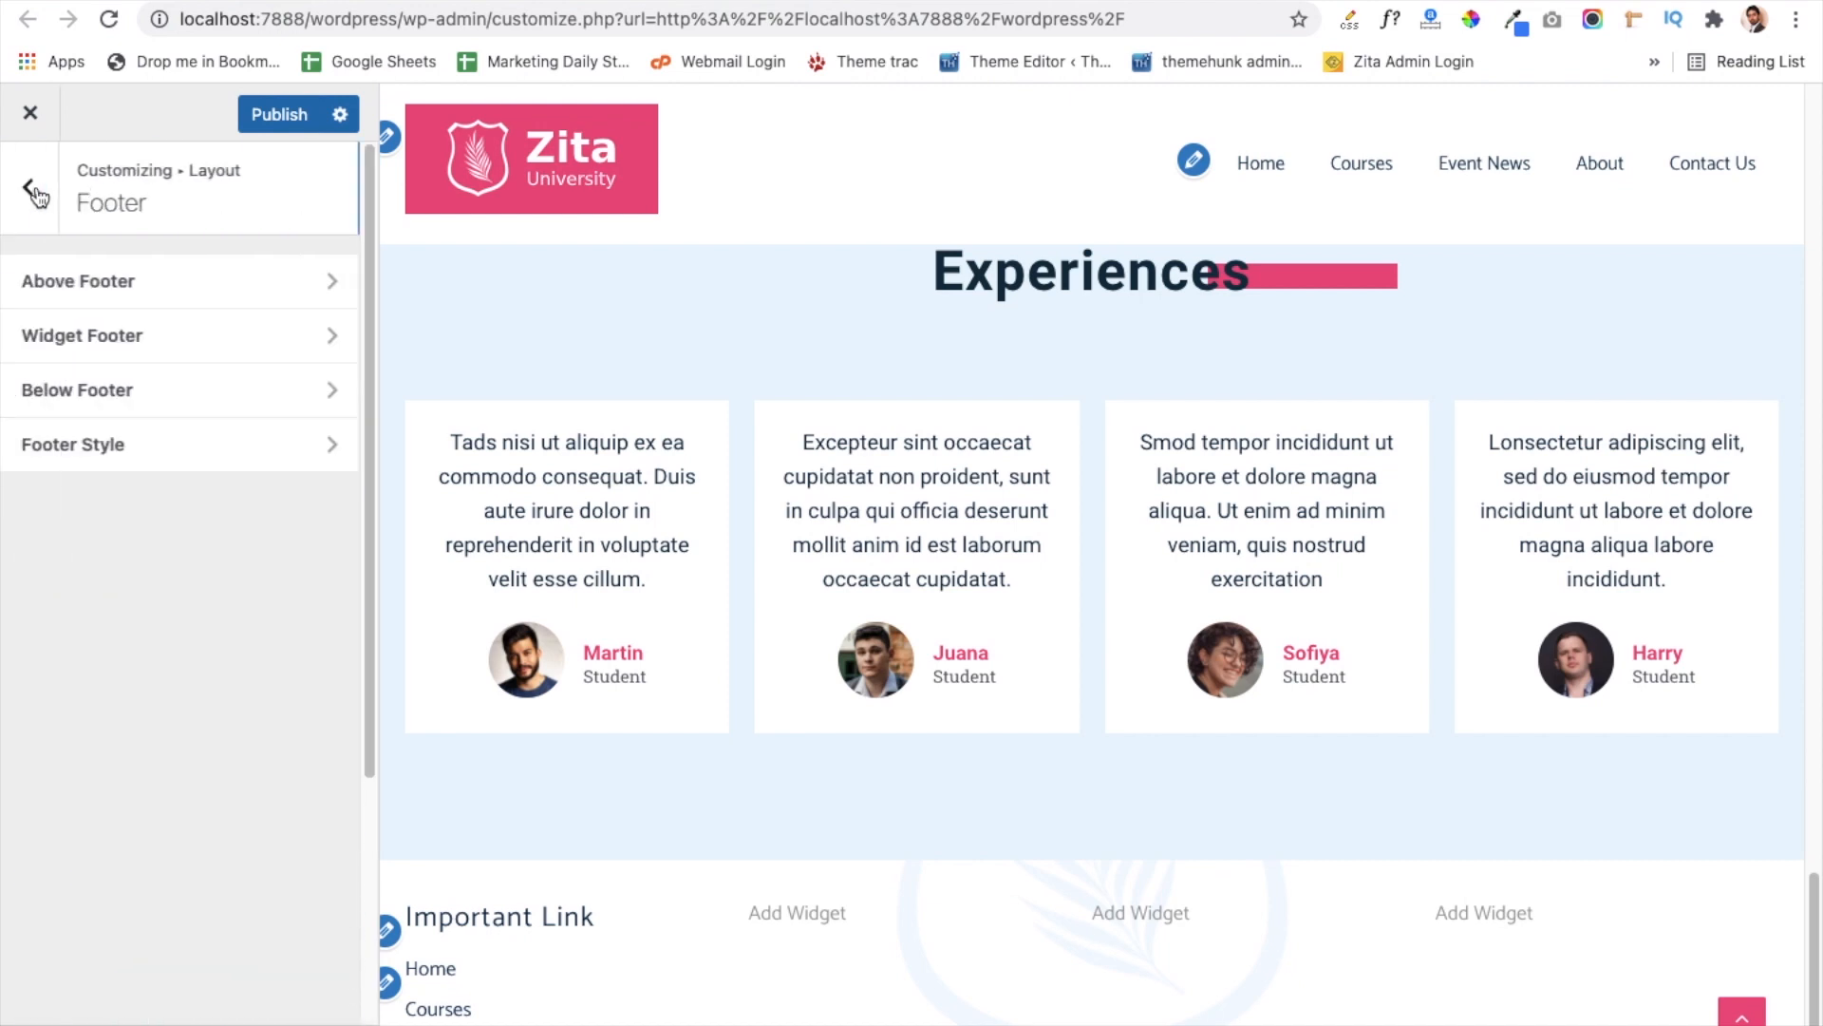
{"action": "left_click", "coordinate": [104, 392]}
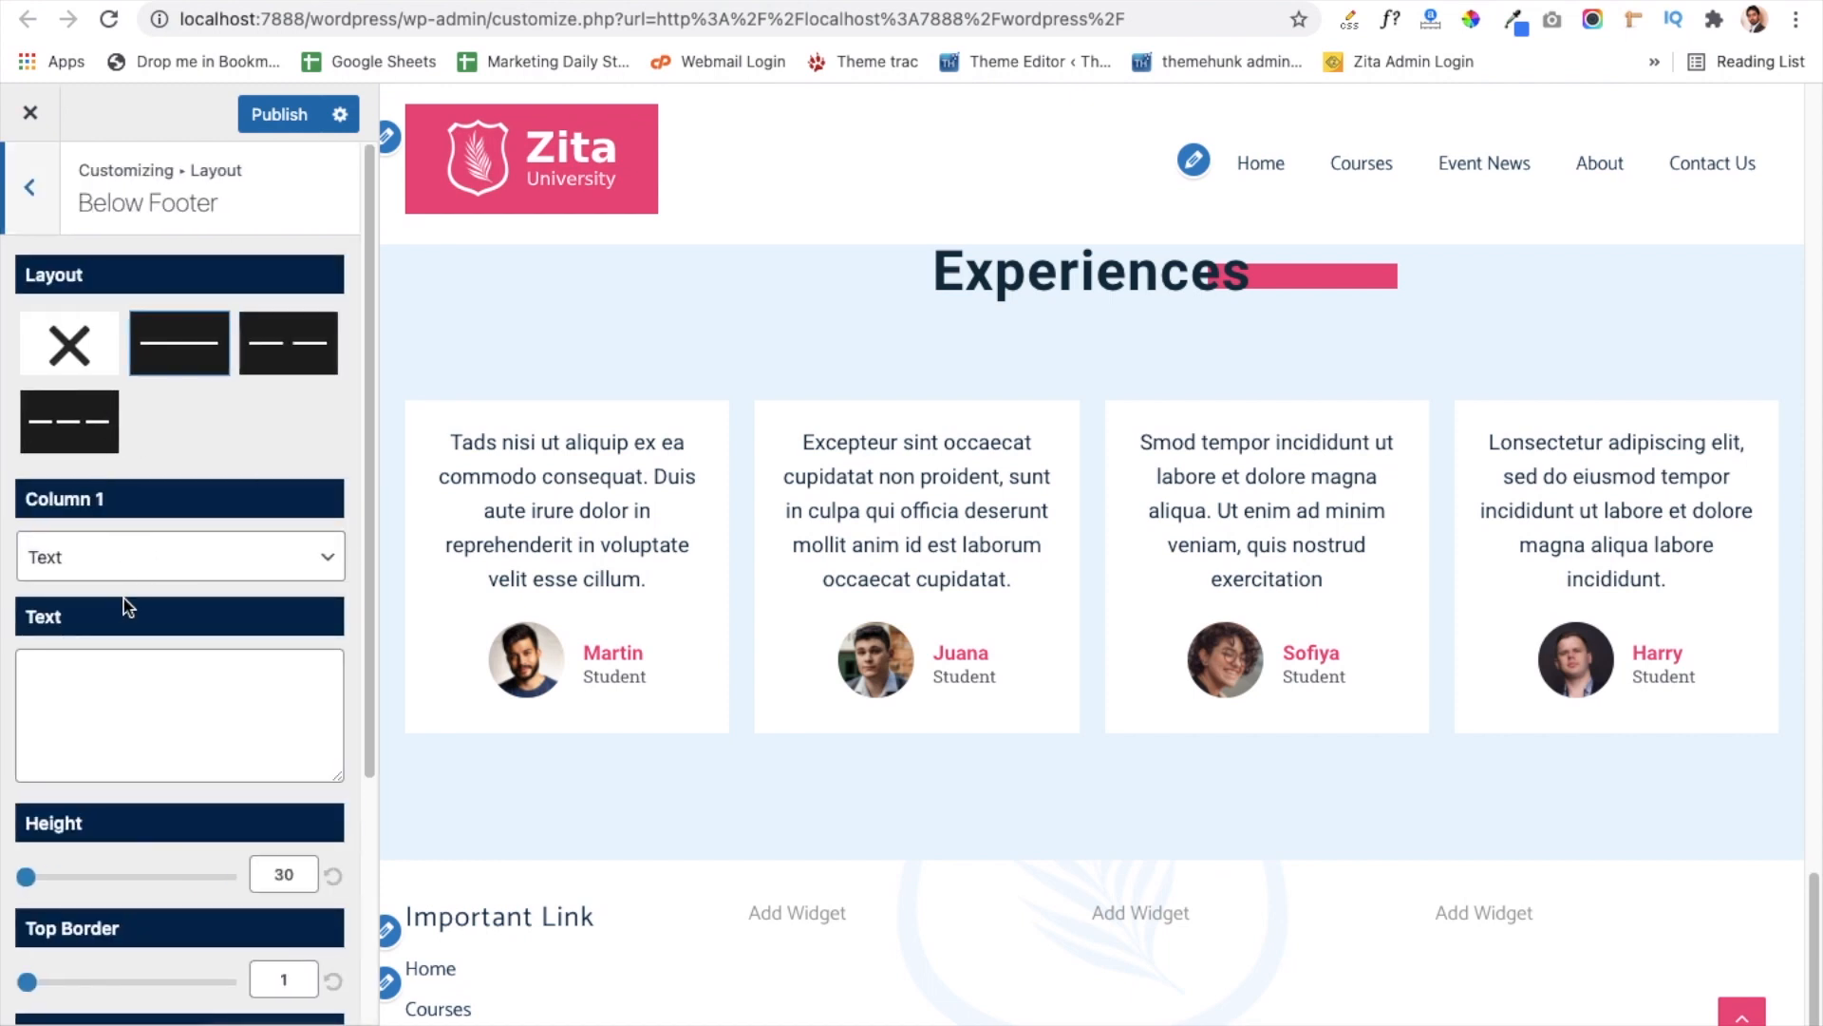
{"action": "scroll", "coordinate": [124, 651], "scroll_direction": "down", "scroll_amount": 4}
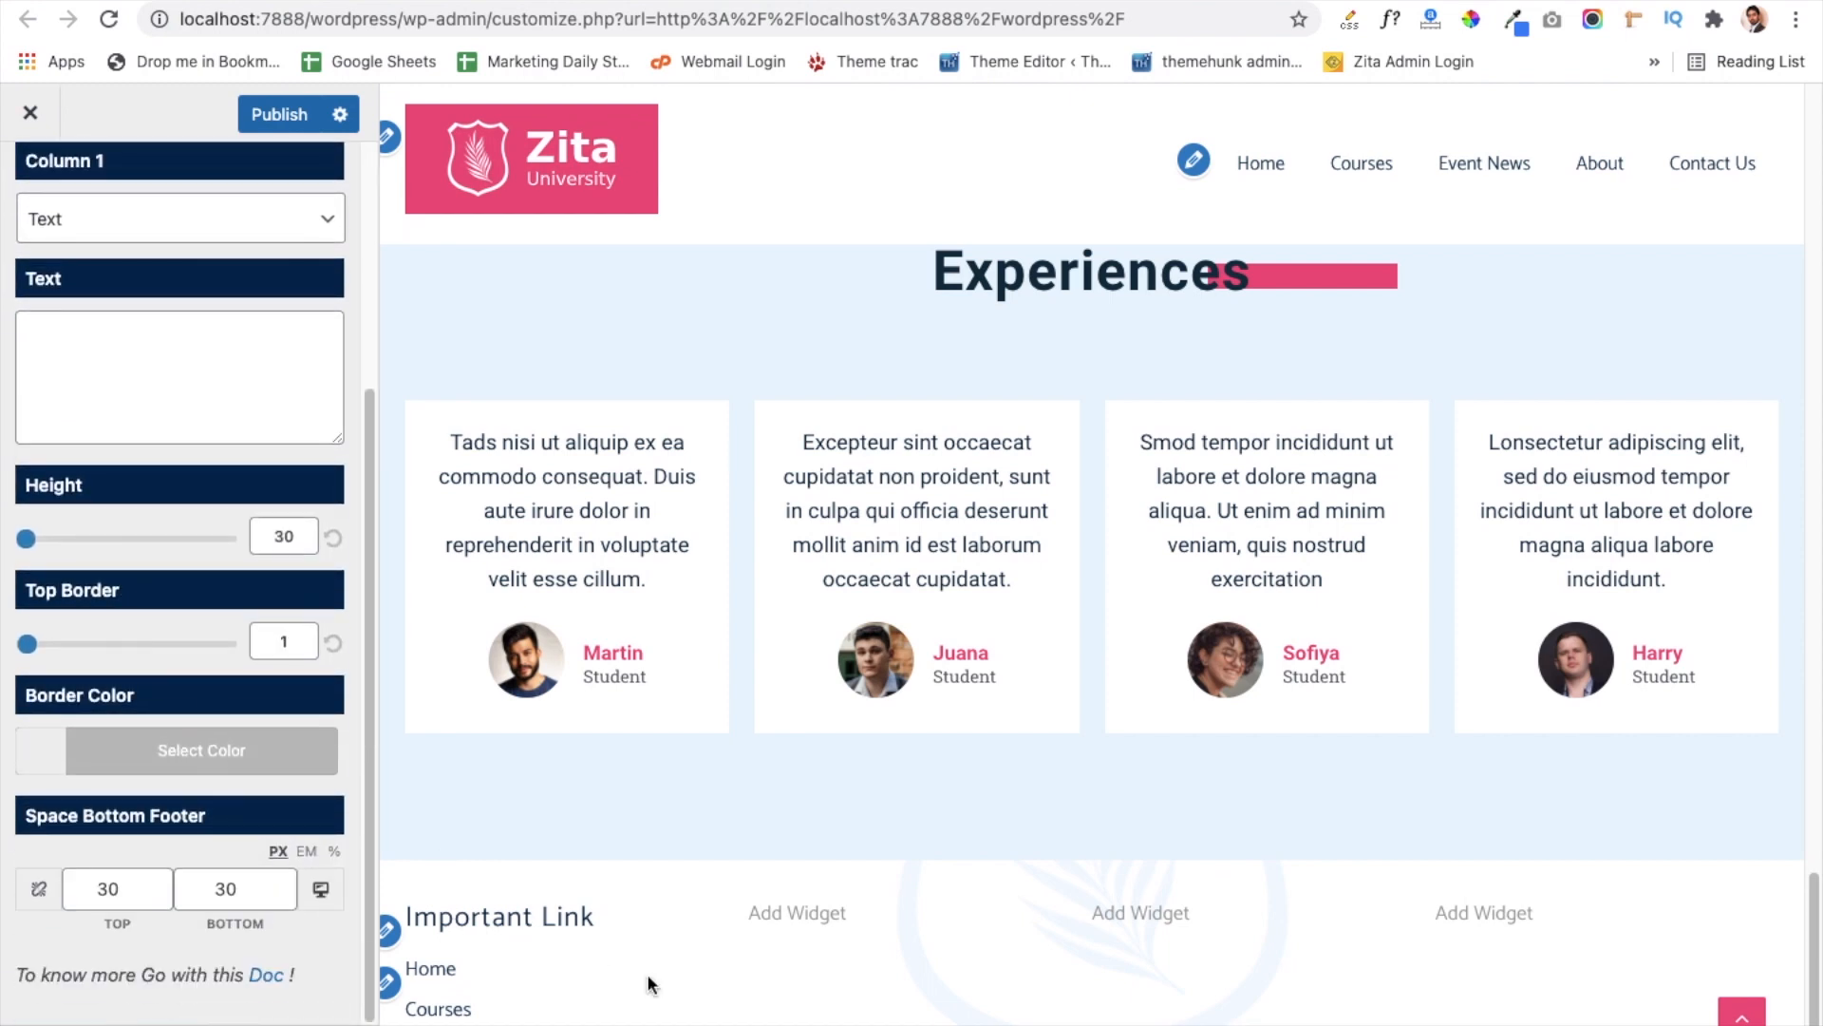
{"action": "scroll", "coordinate": [647, 972], "scroll_direction": "down", "scroll_amount": 3}
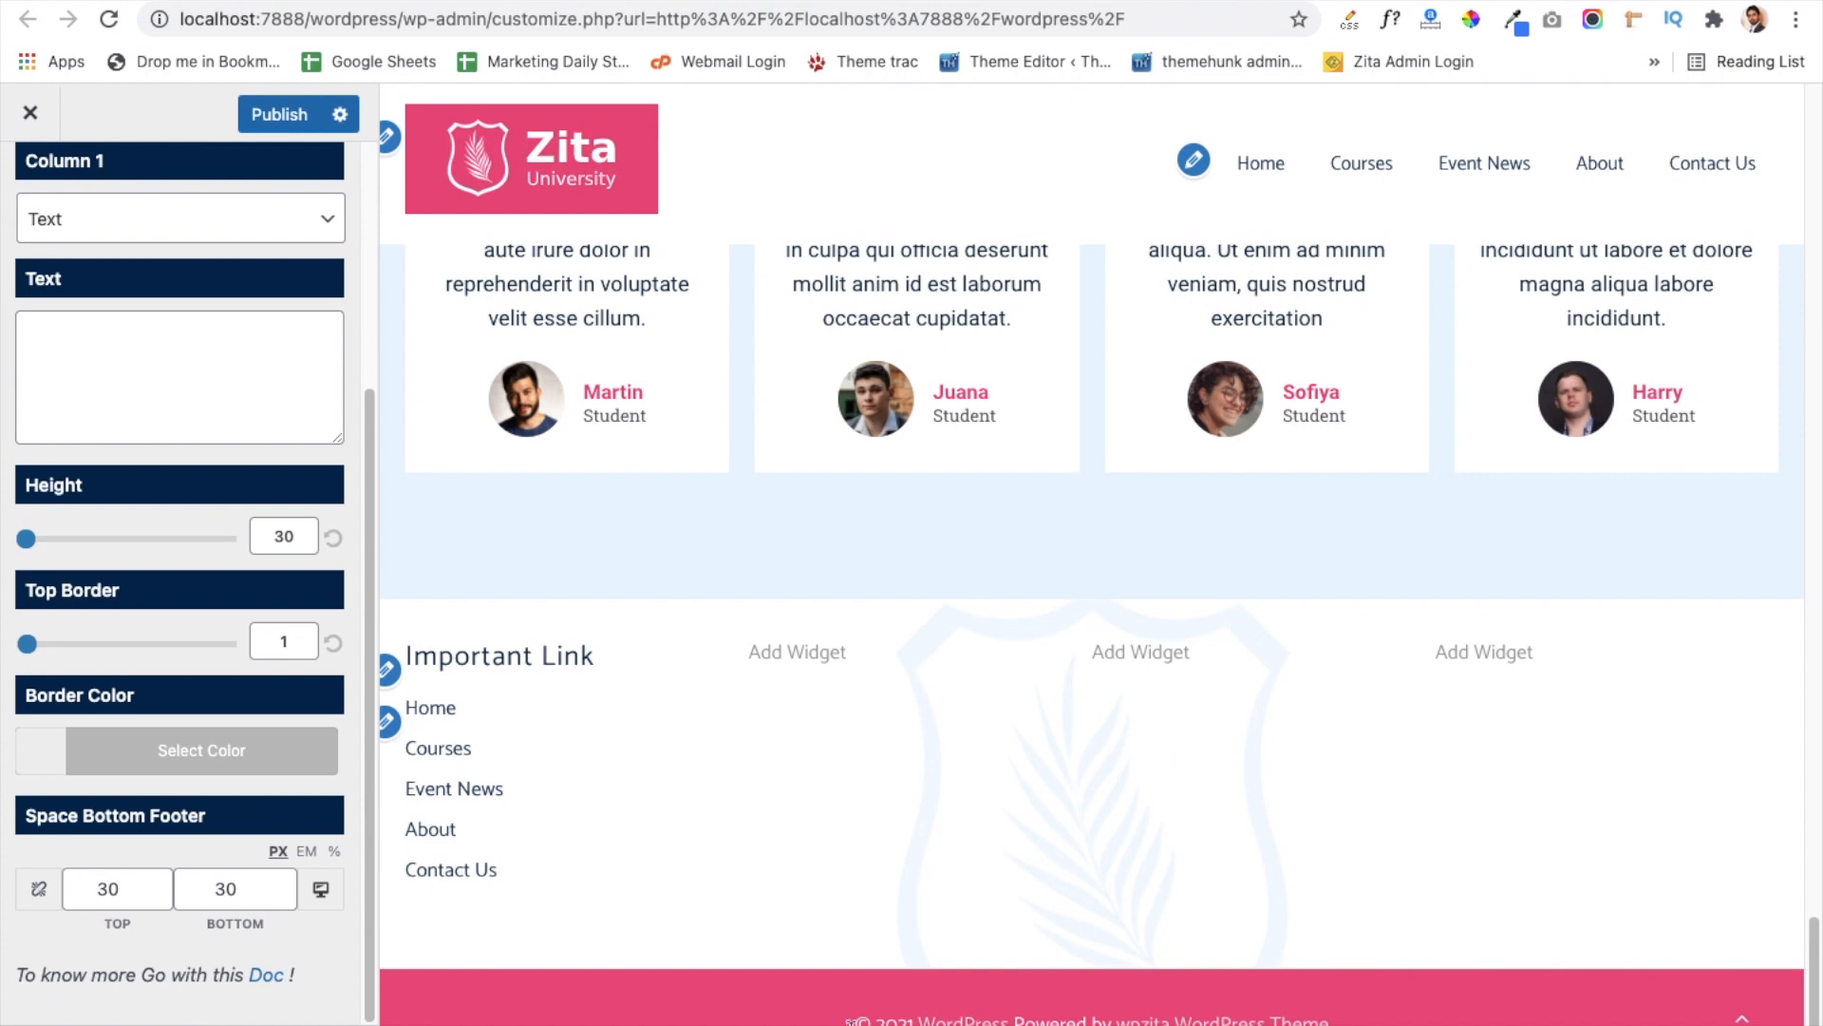
{"action": "scroll", "coordinate": [109, 352], "scroll_direction": "up", "scroll_amount": 5}
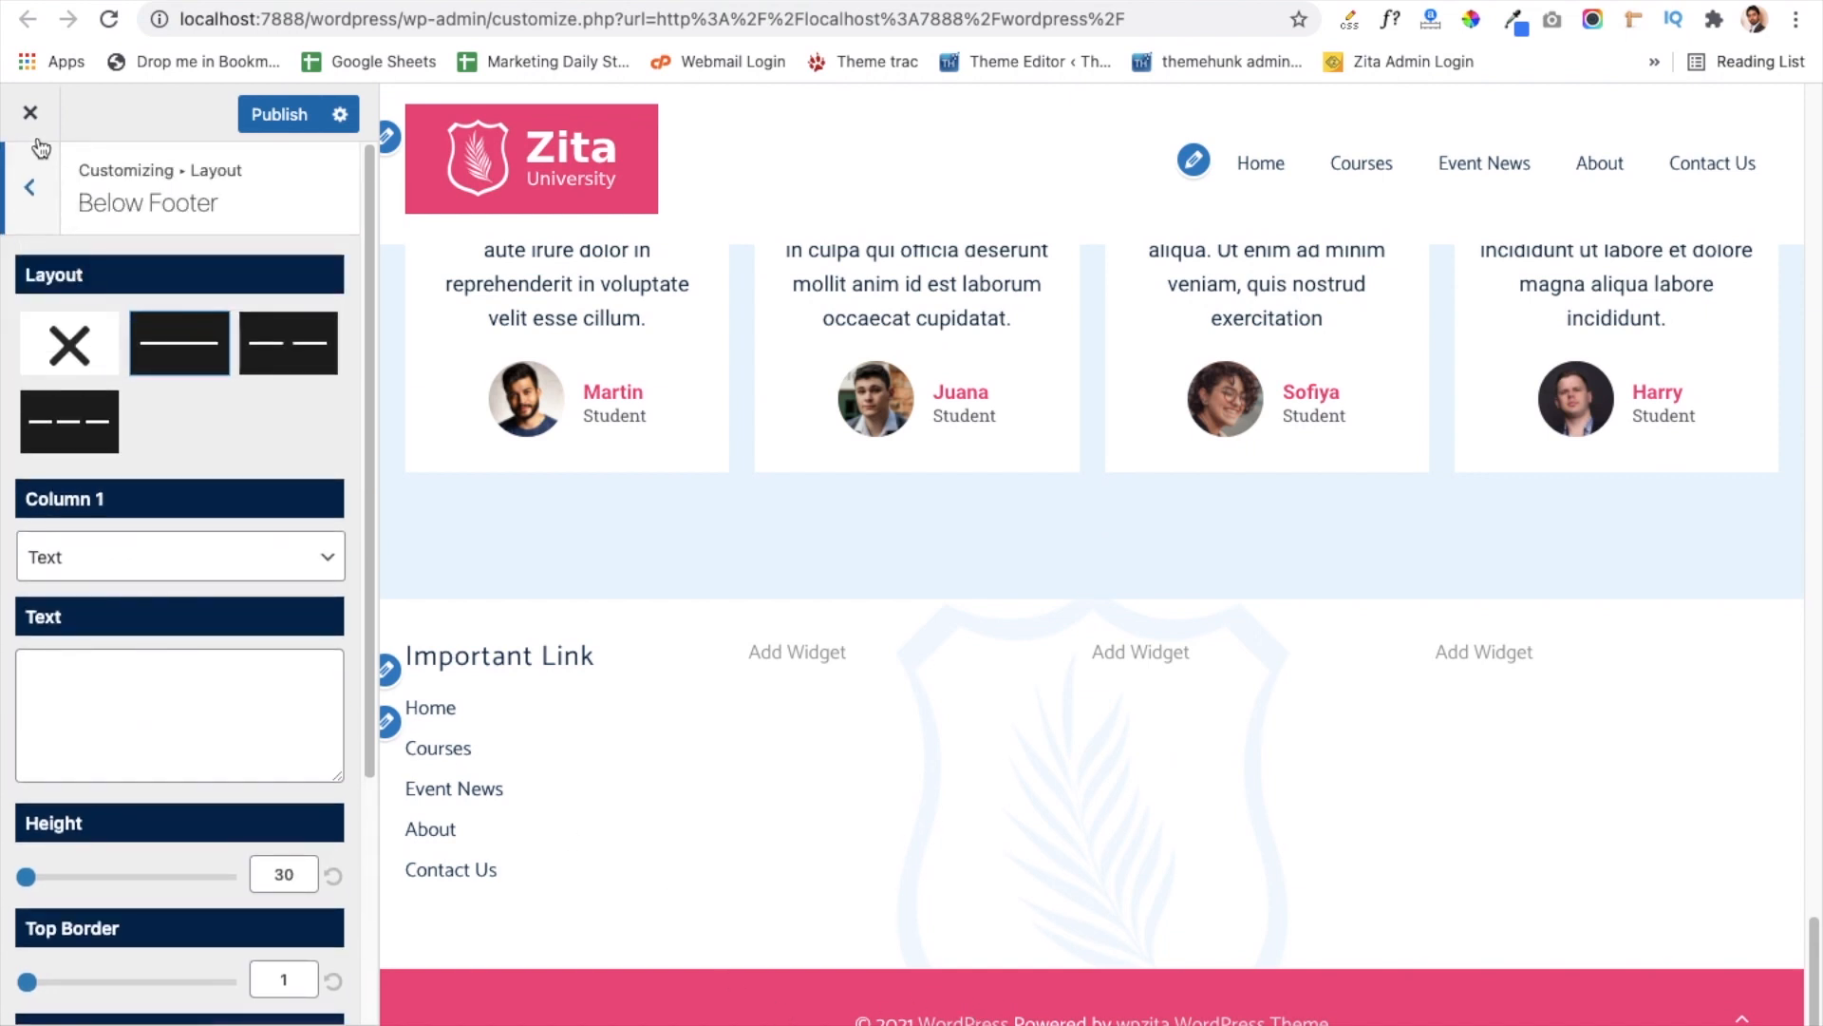
{"action": "left_click", "coordinate": [31, 192]}
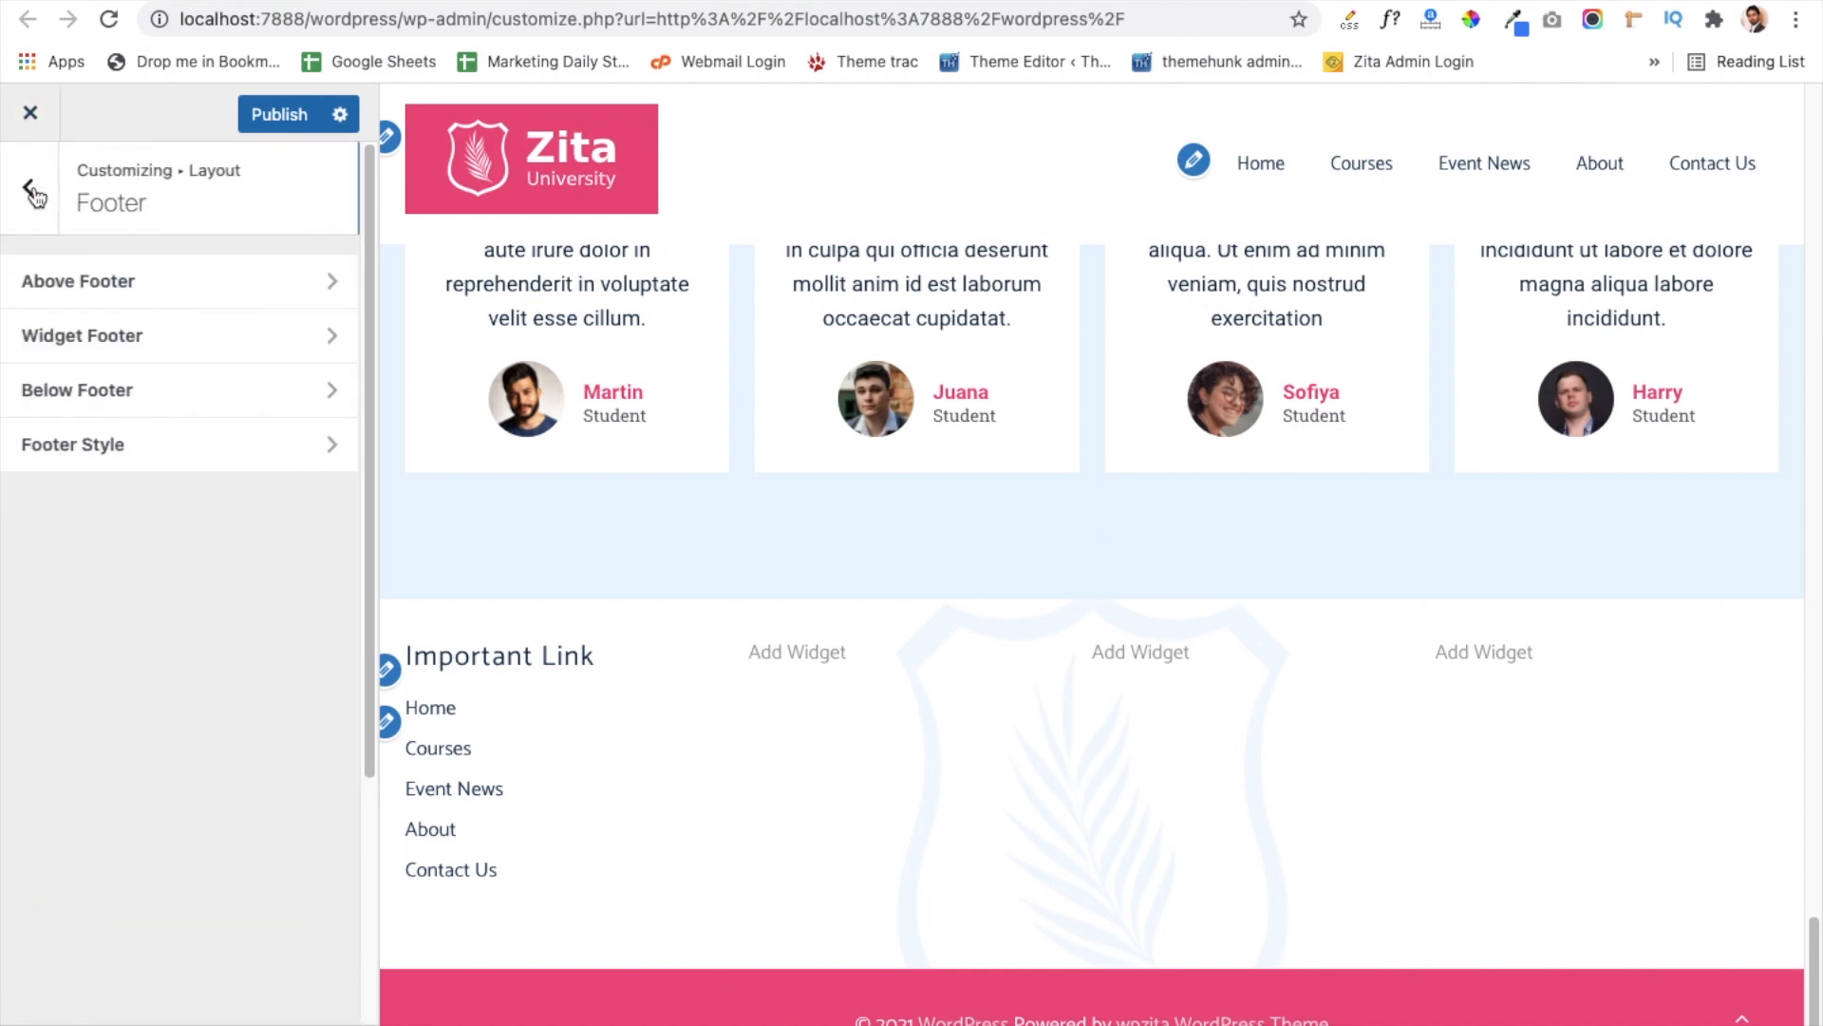
Step: Examine the Widget Footer settings, including the column layouts, widget width, top and bottom padding and widget spacing
{"action": "left_click", "coordinate": [117, 338]}
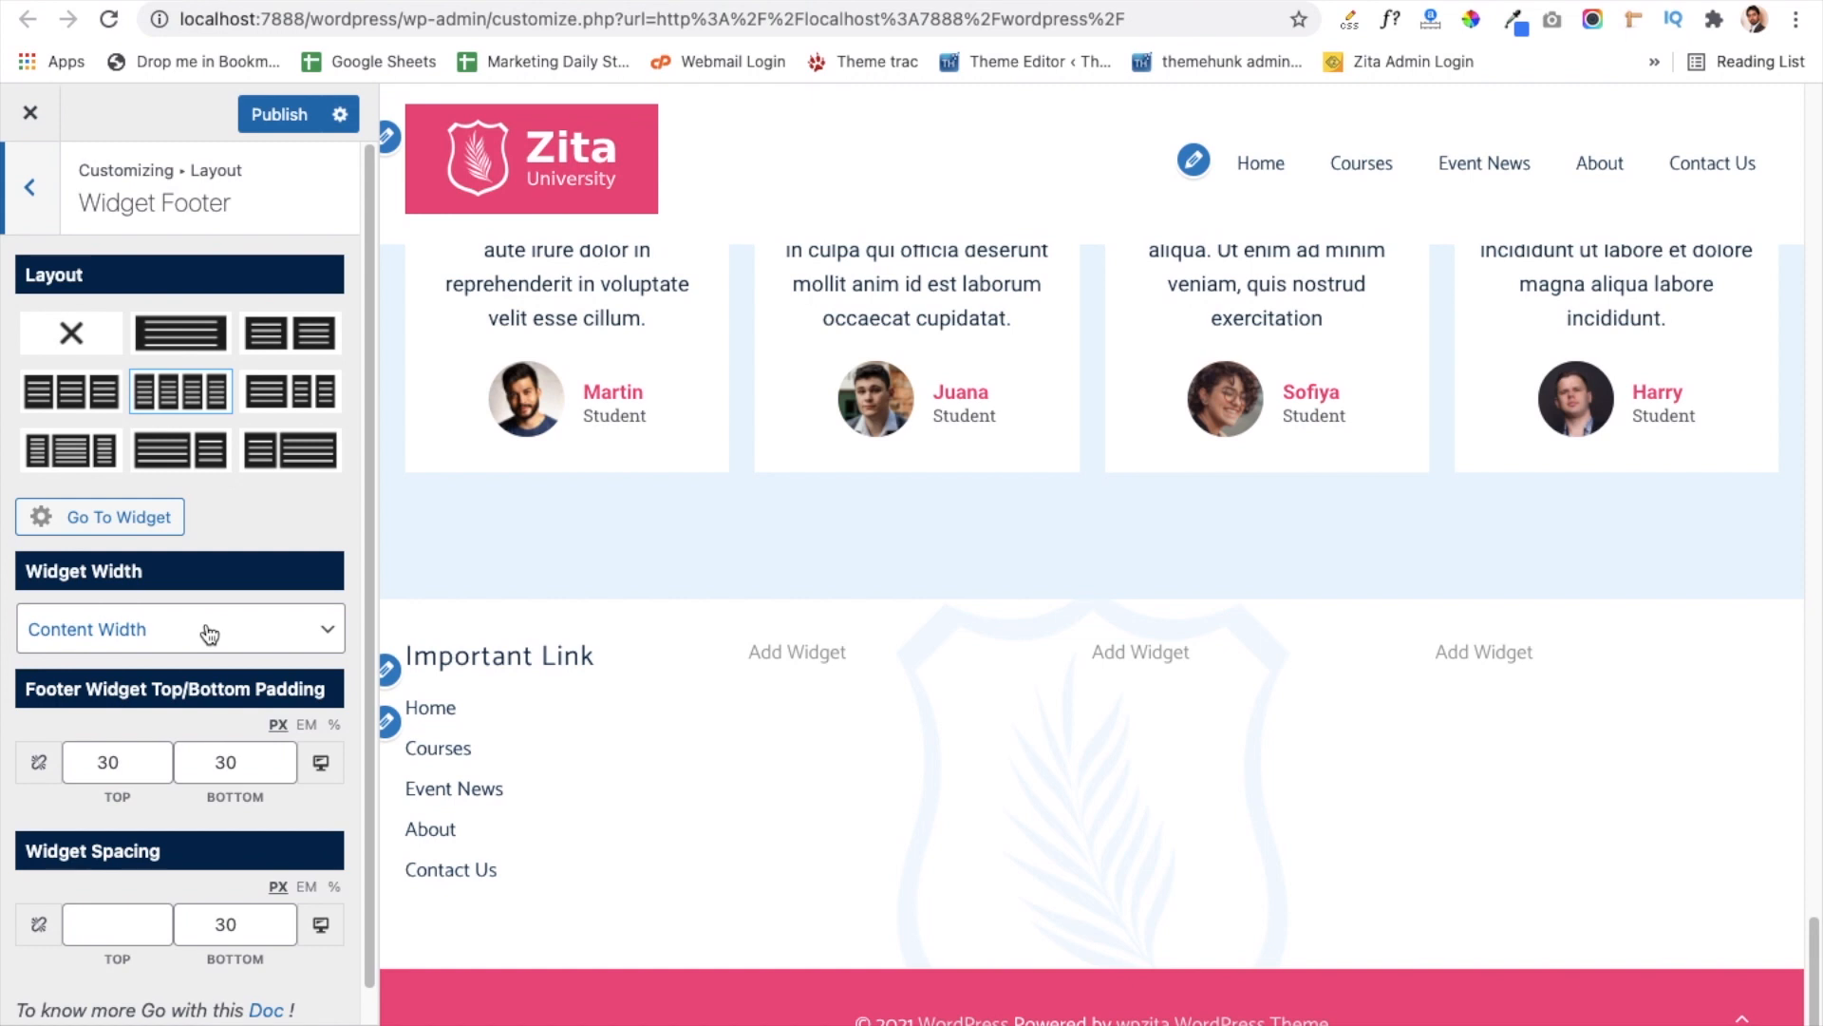
{"action": "scroll", "coordinate": [199, 760], "scroll_direction": "down", "scroll_amount": 1}
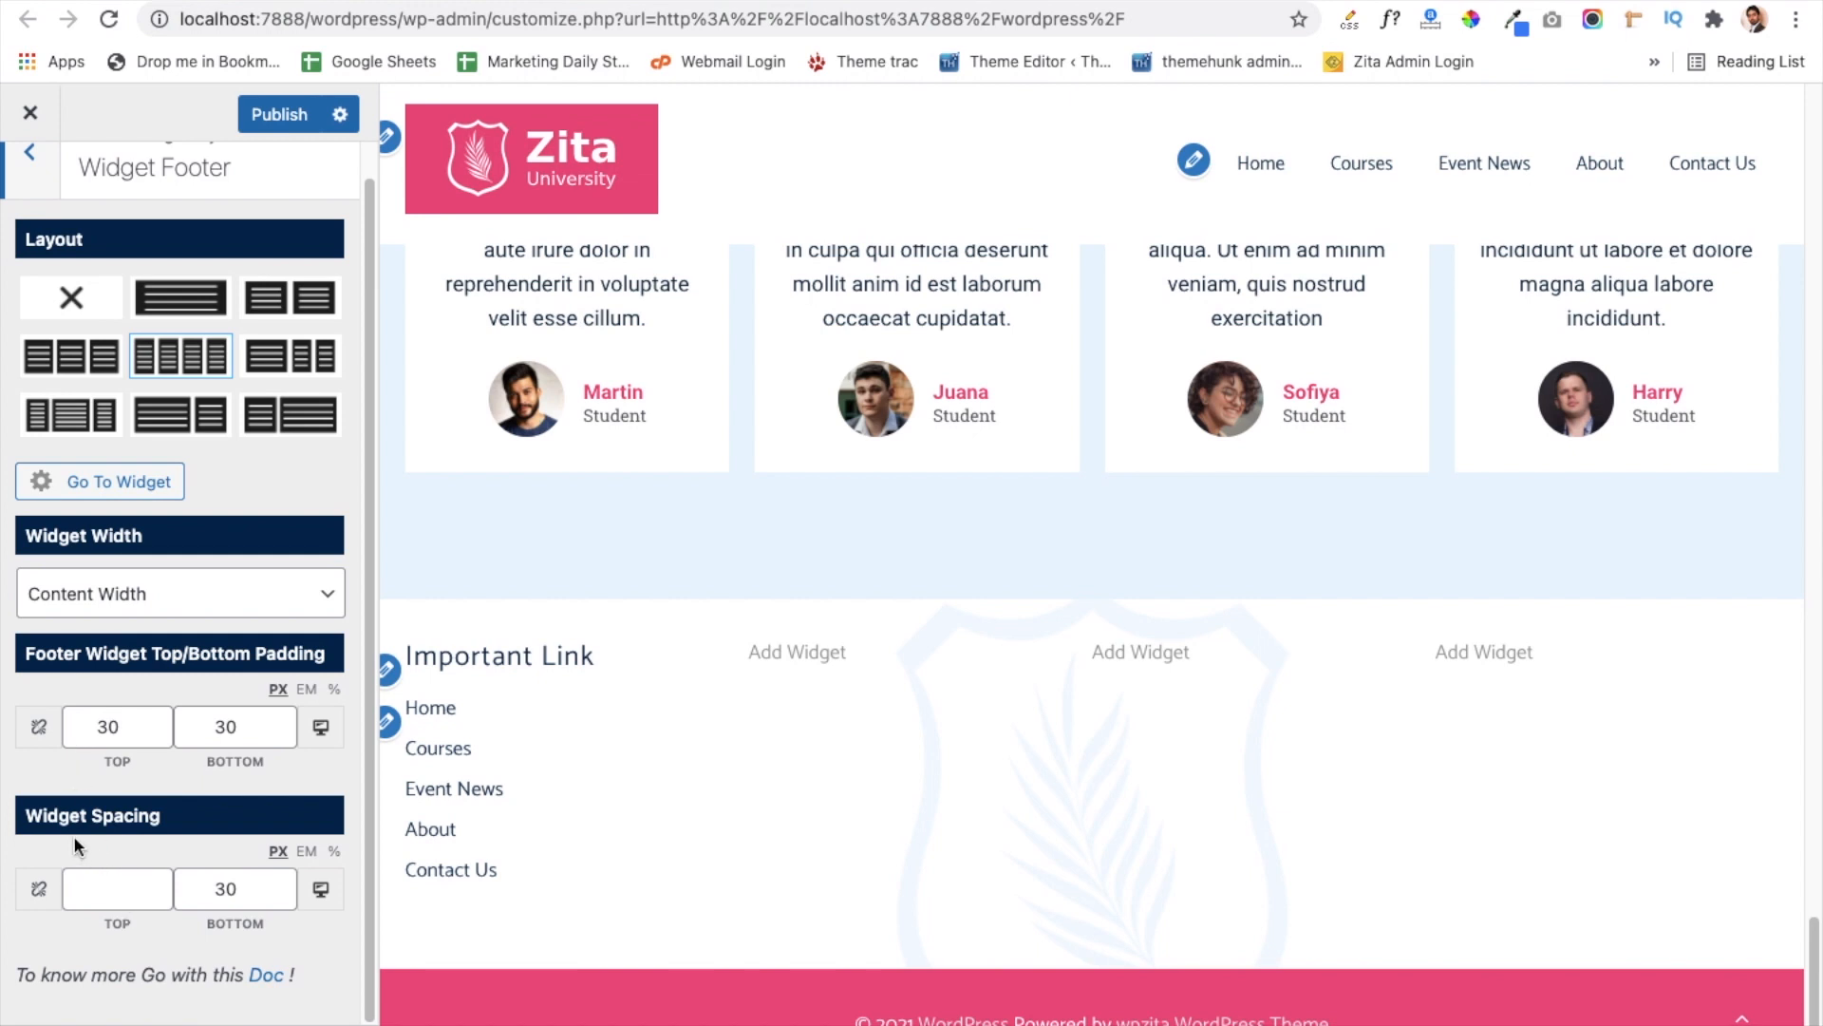
{"action": "scroll", "coordinate": [148, 841], "scroll_direction": "up", "scroll_amount": 1}
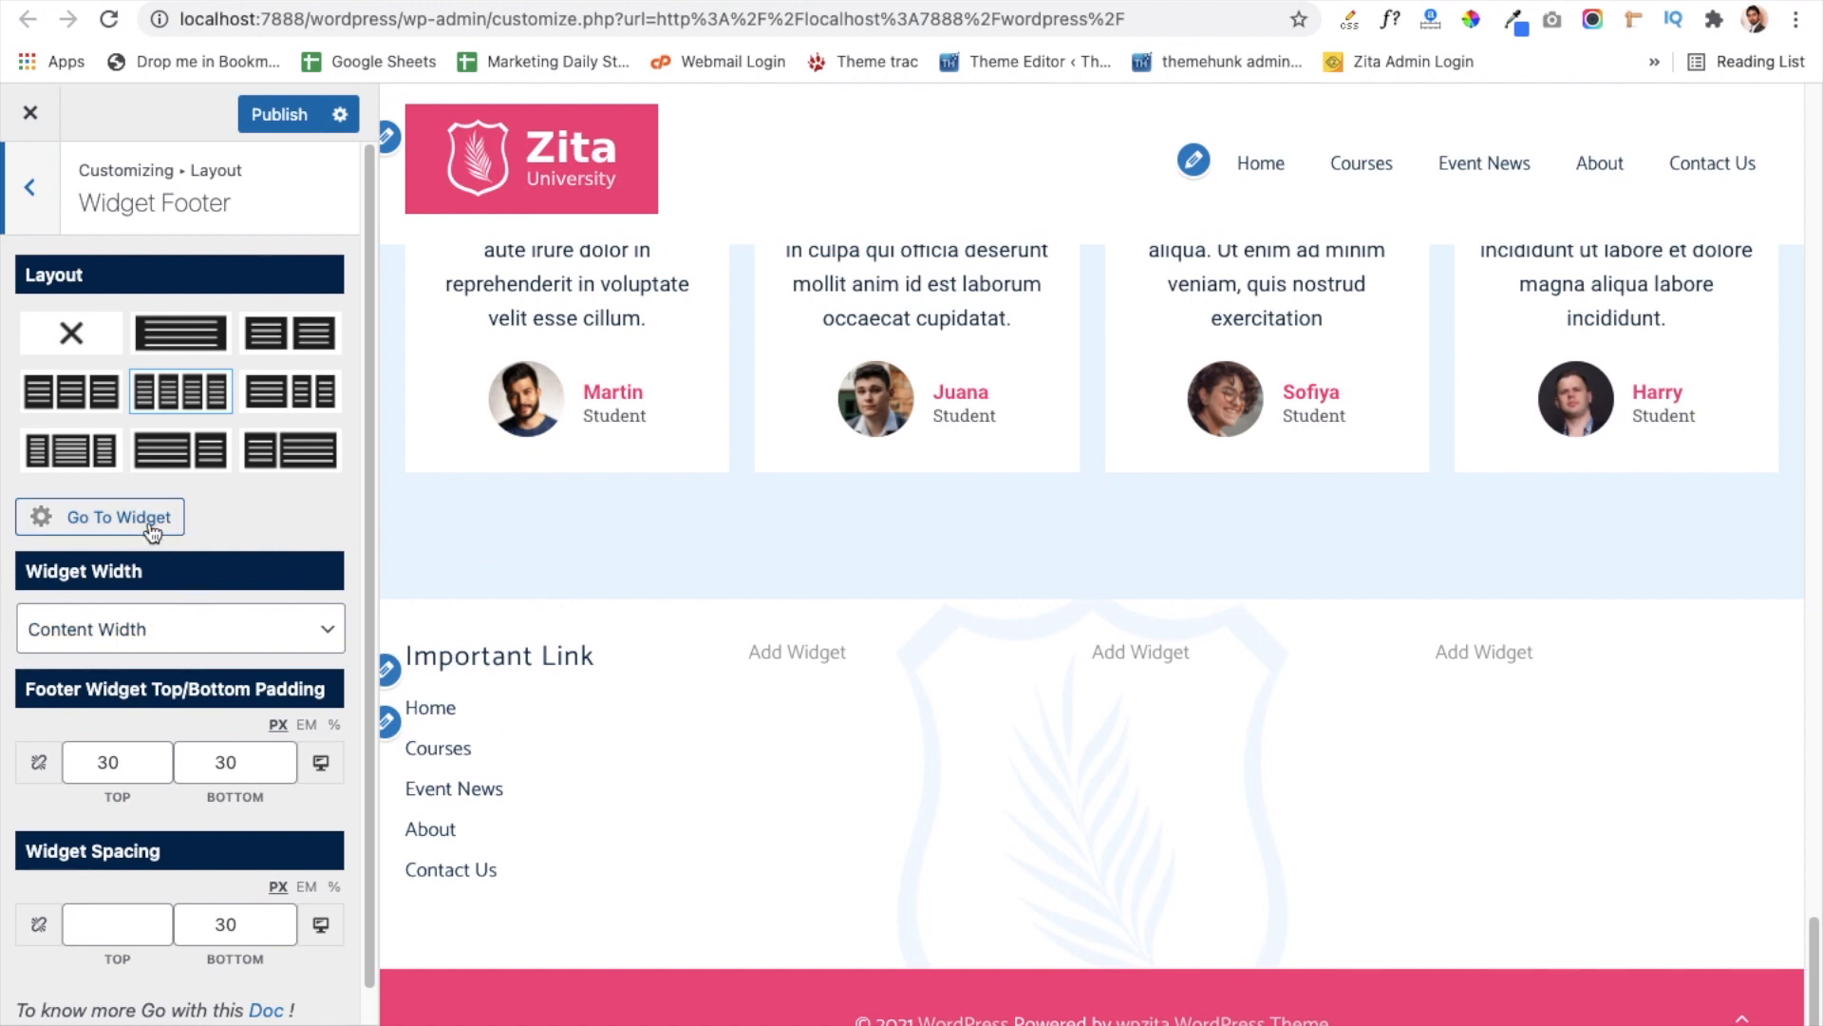
{"action": "left_click", "coordinate": [36, 195]}
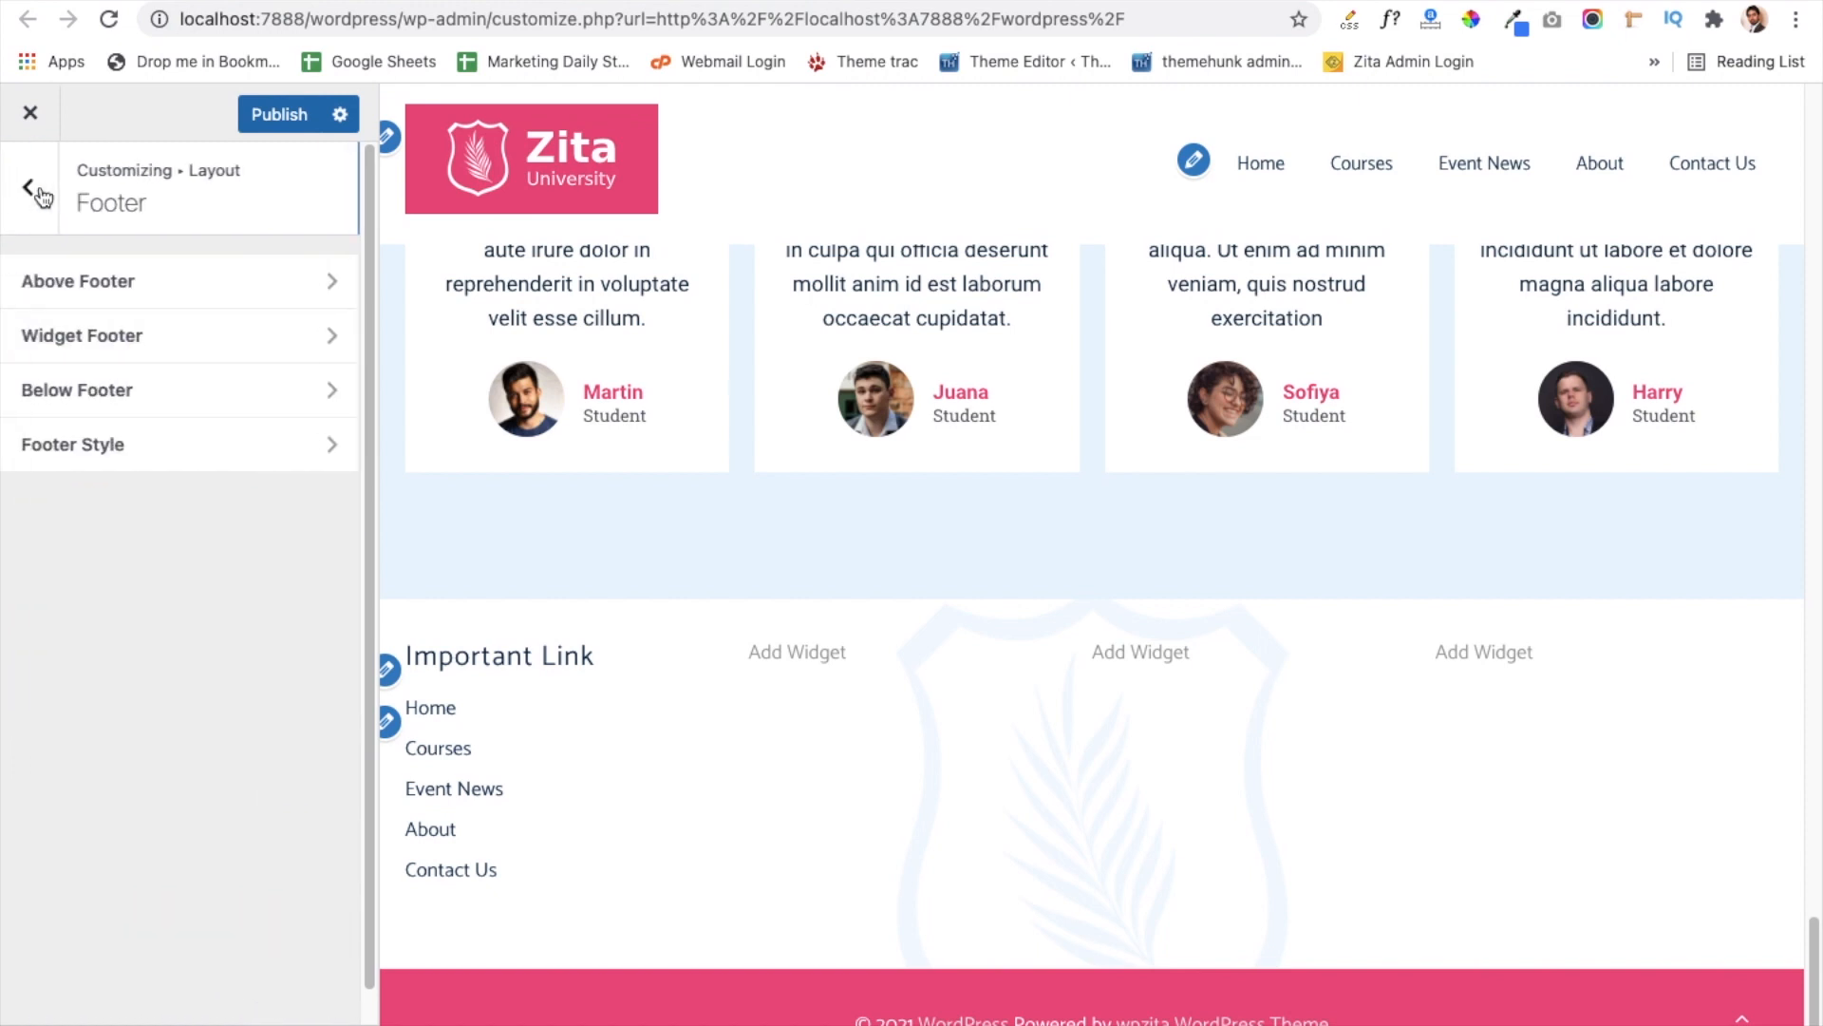
Step: Examine the Footer Style options None, Sticky and Fixed, and return to the Layout section
{"action": "left_click", "coordinate": [163, 464]}
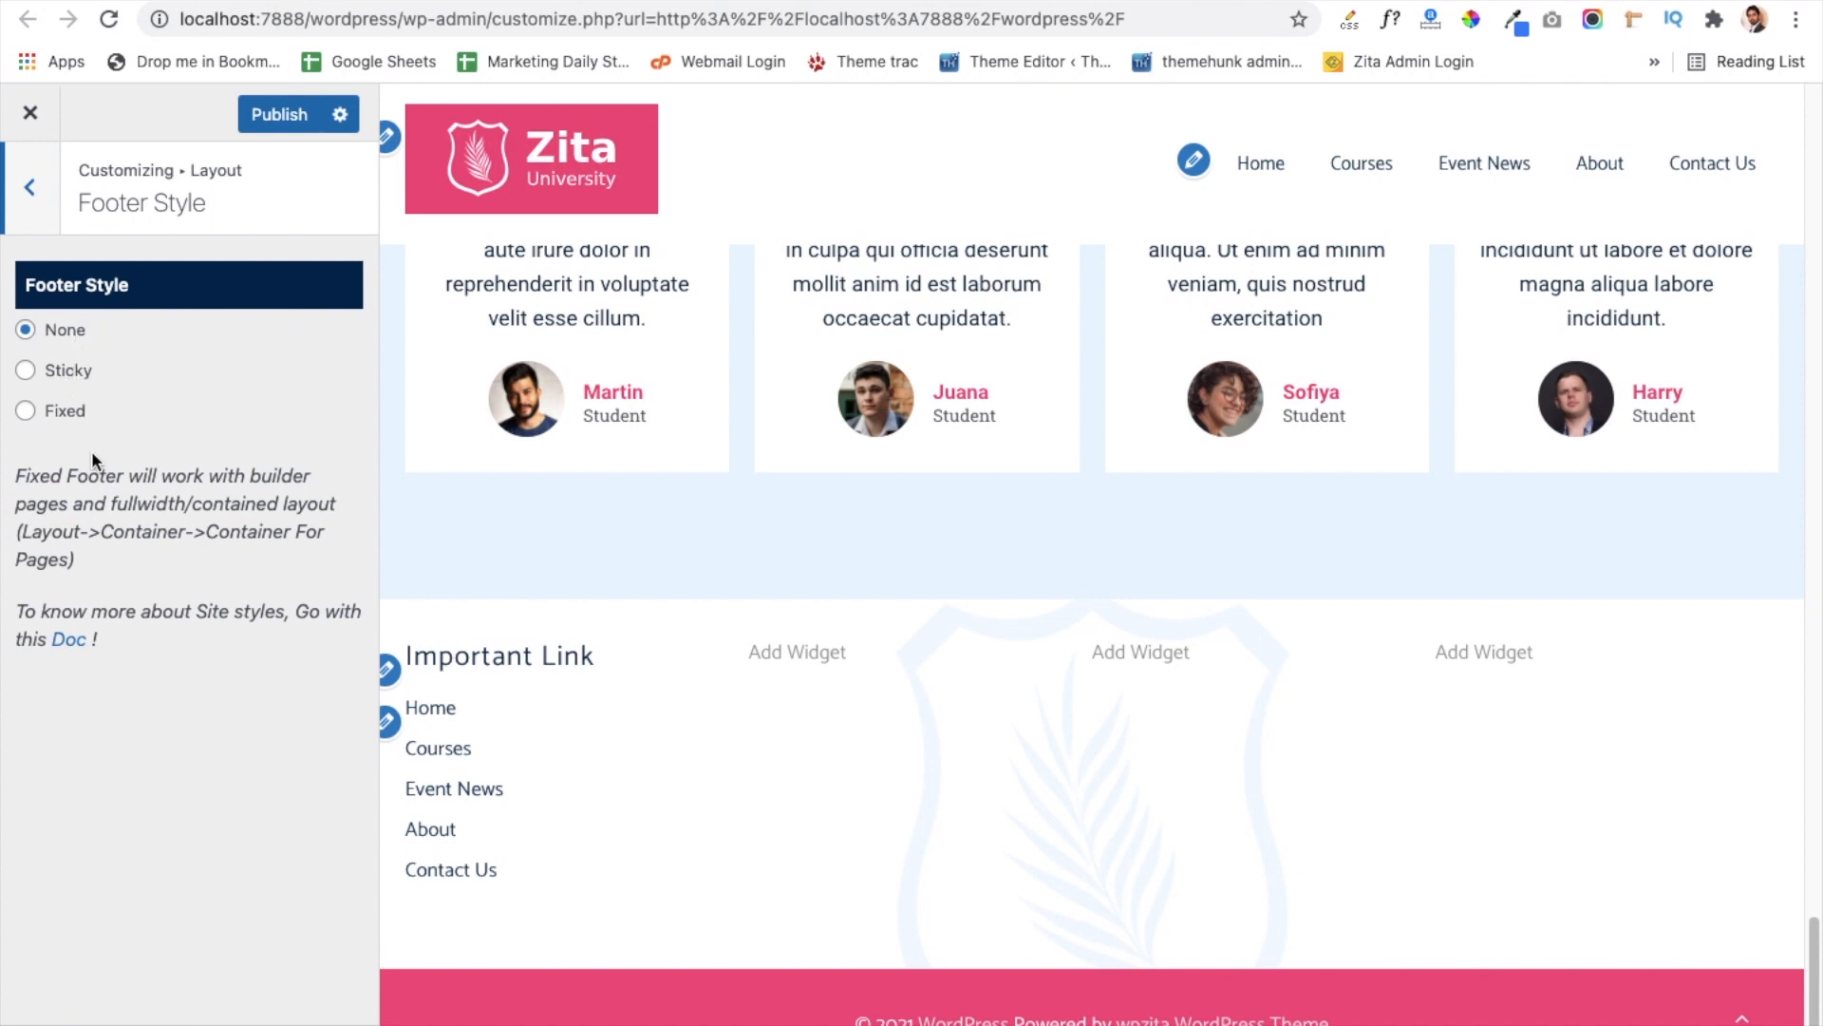
{"action": "left_click", "coordinate": [36, 212]}
{"action": "left_click", "coordinate": [43, 226]}
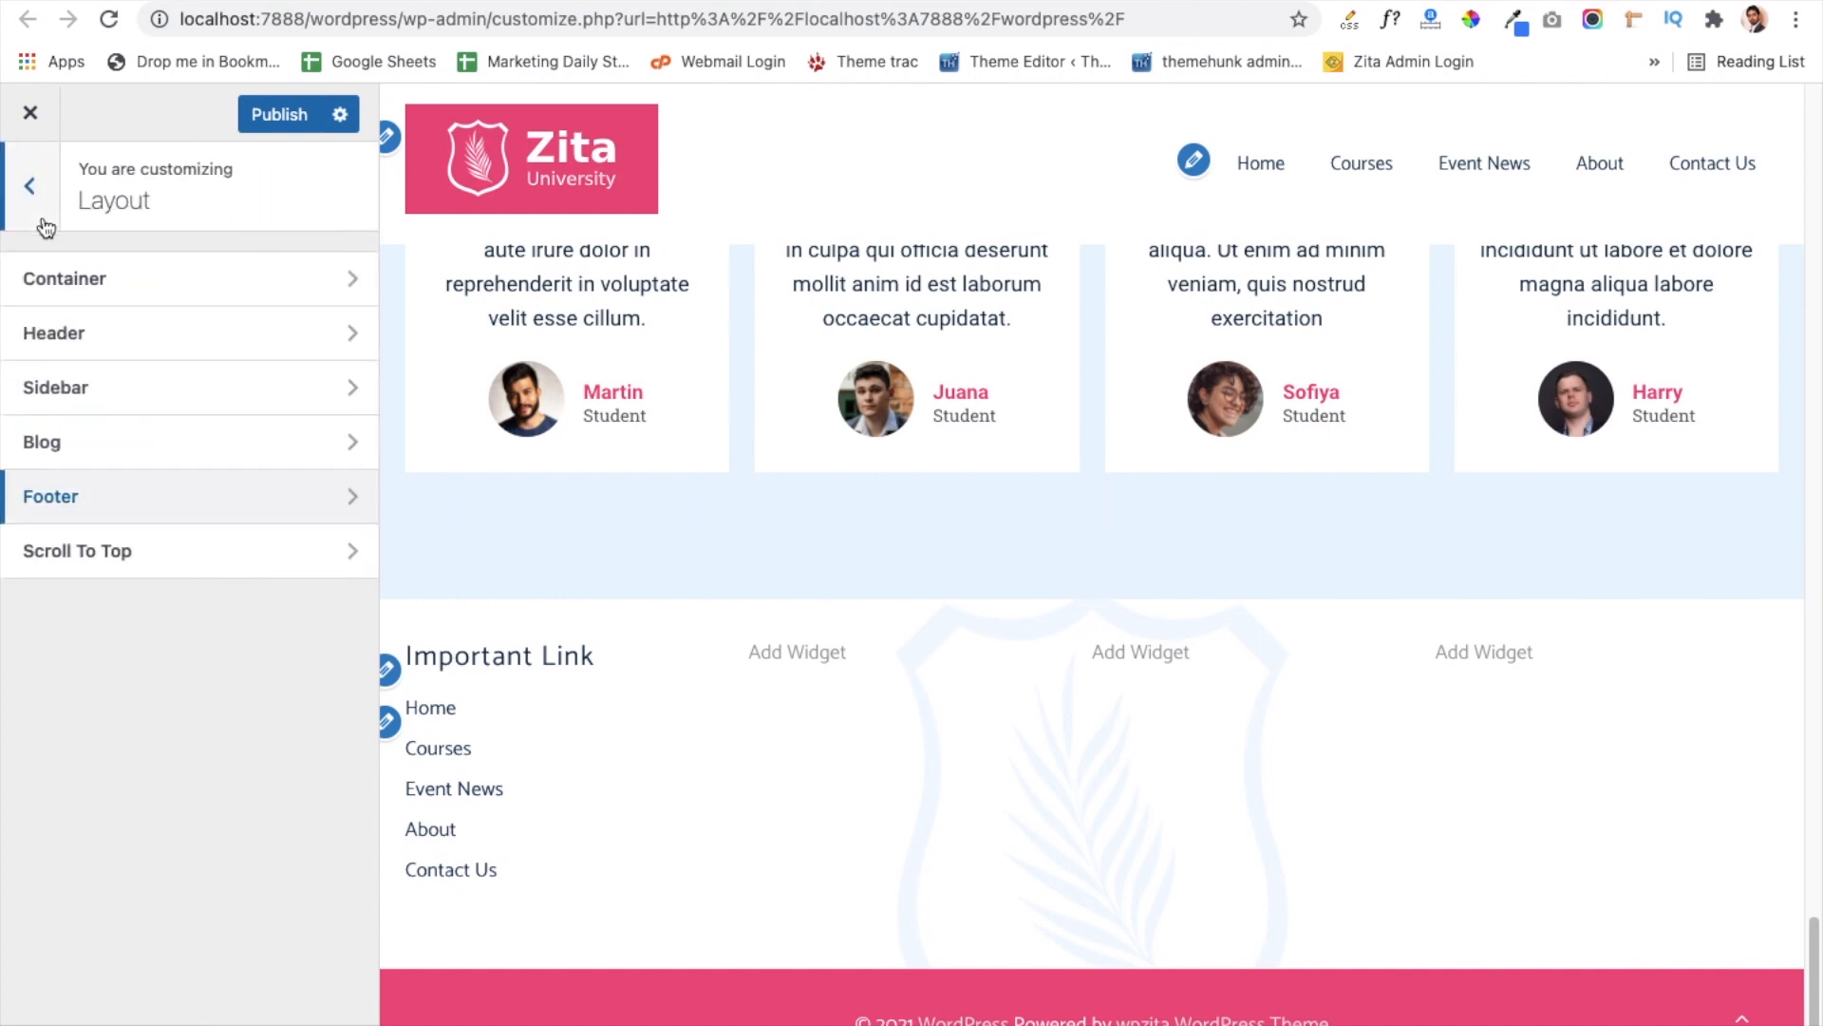
Step: Examine the Global Colors settings under Color & Background, from theme, link, text and title colors to background image and page header color
{"action": "left_click", "coordinate": [42, 217]}
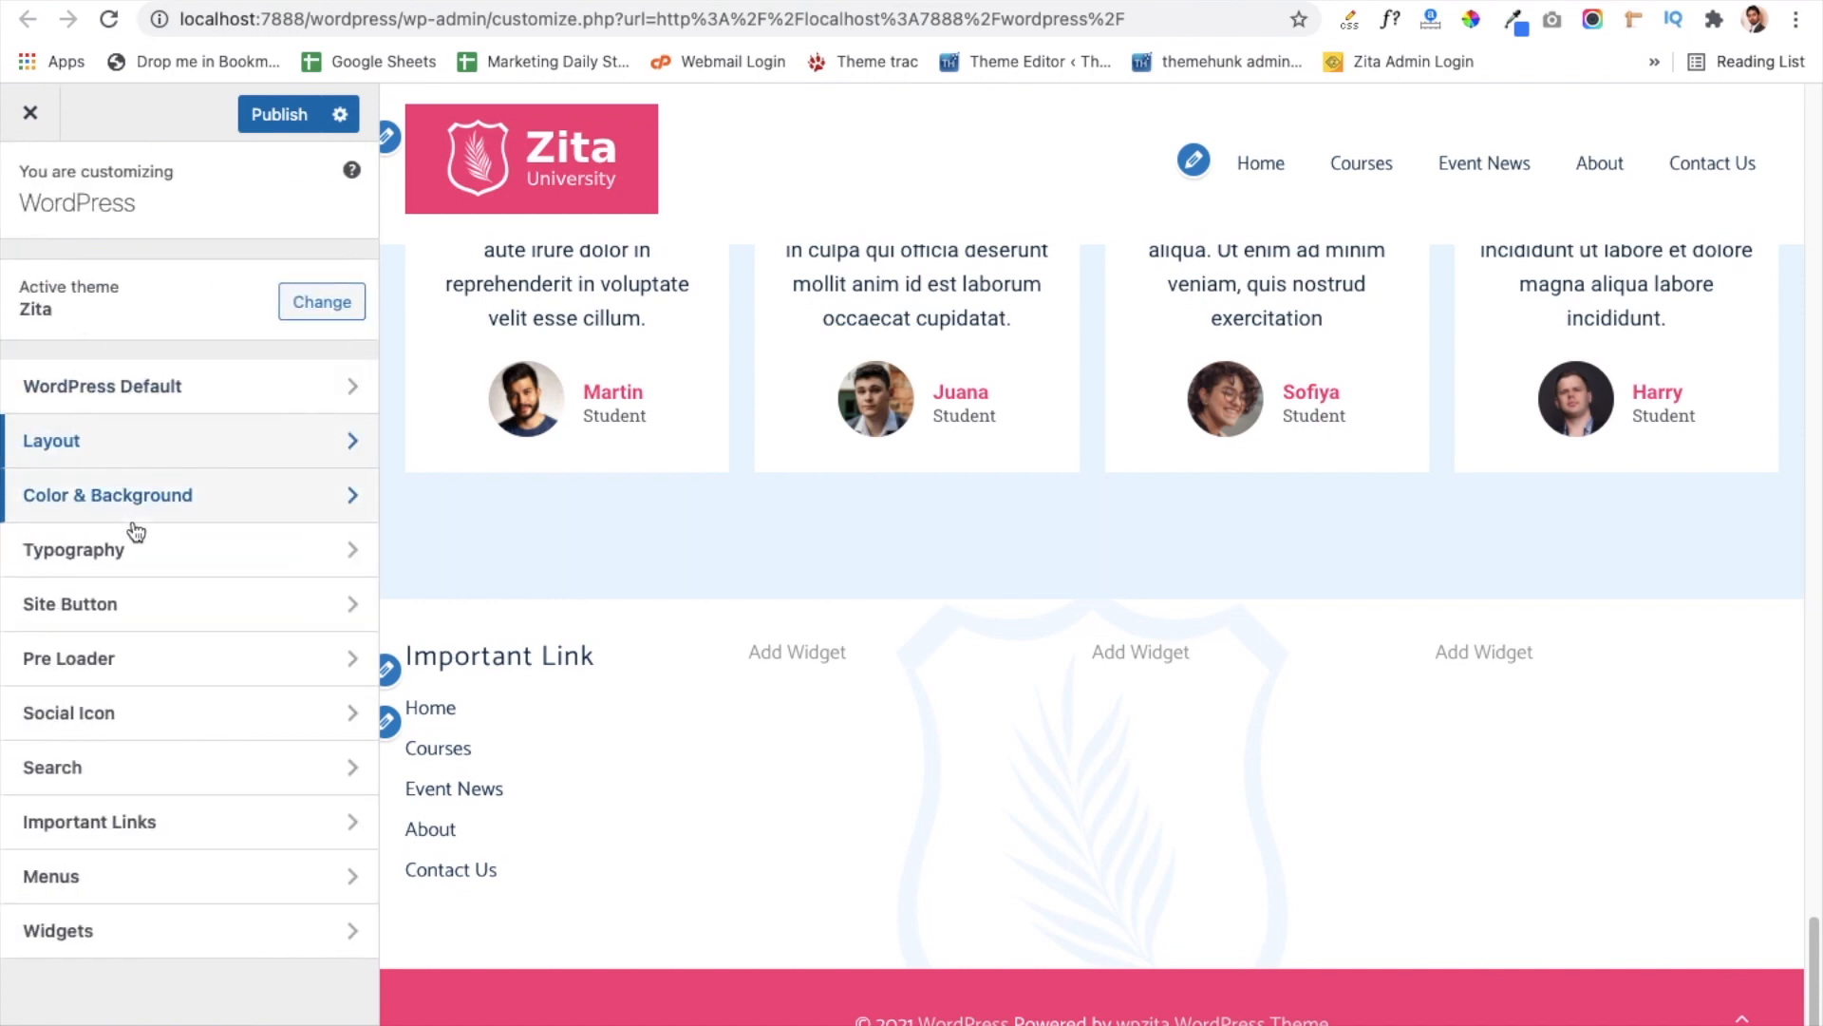
{"action": "left_click", "coordinate": [144, 515]}
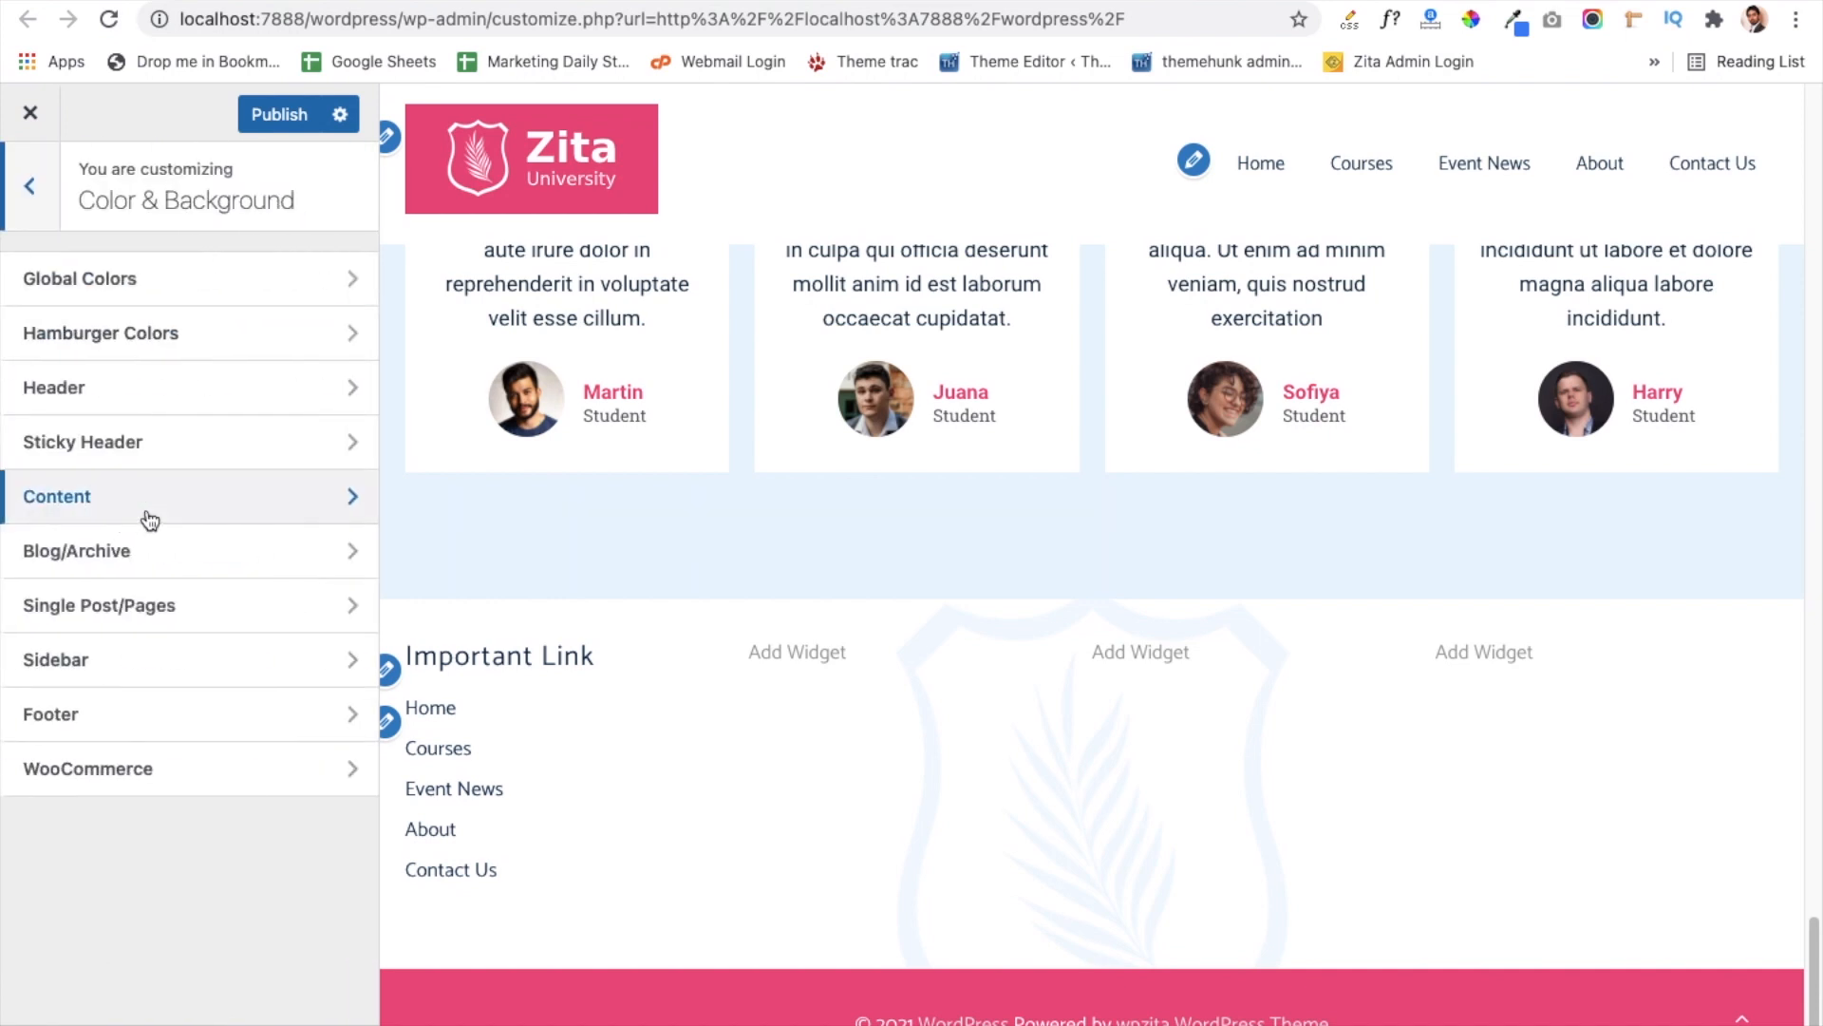
{"action": "left_click", "coordinate": [130, 292]}
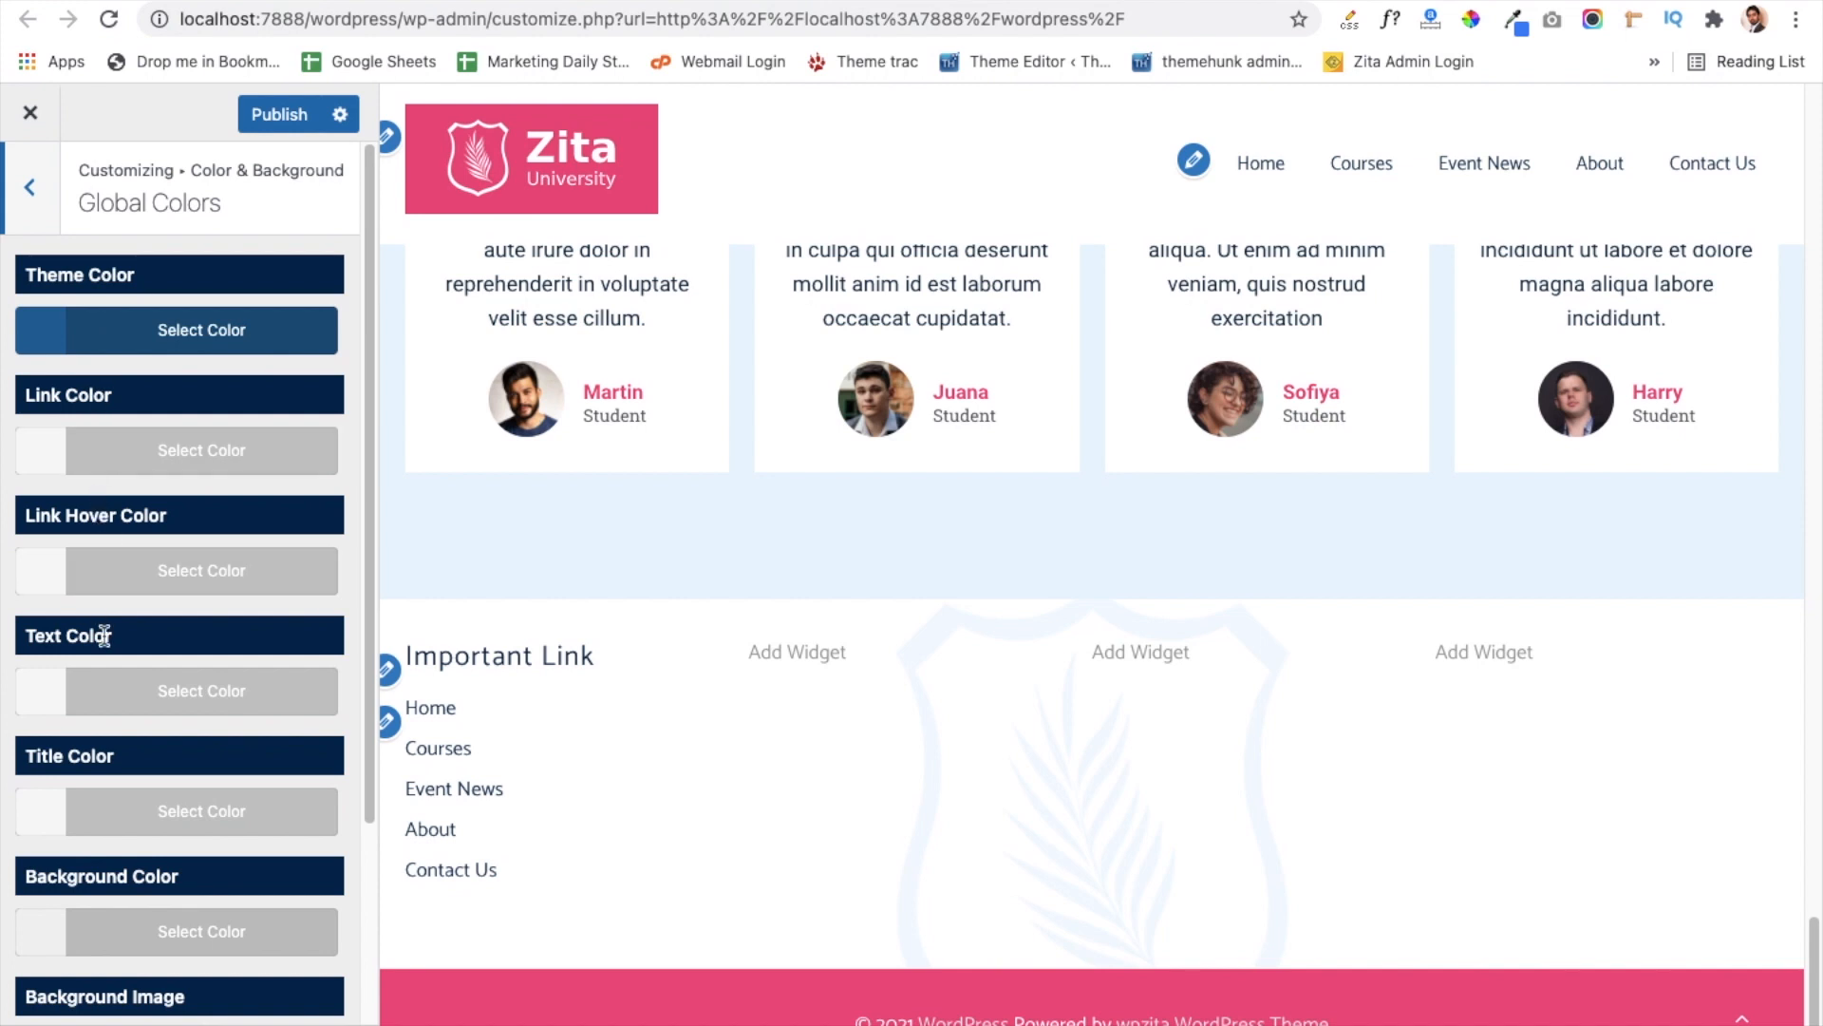
{"action": "scroll", "coordinate": [105, 749], "scroll_direction": "down", "scroll_amount": 5}
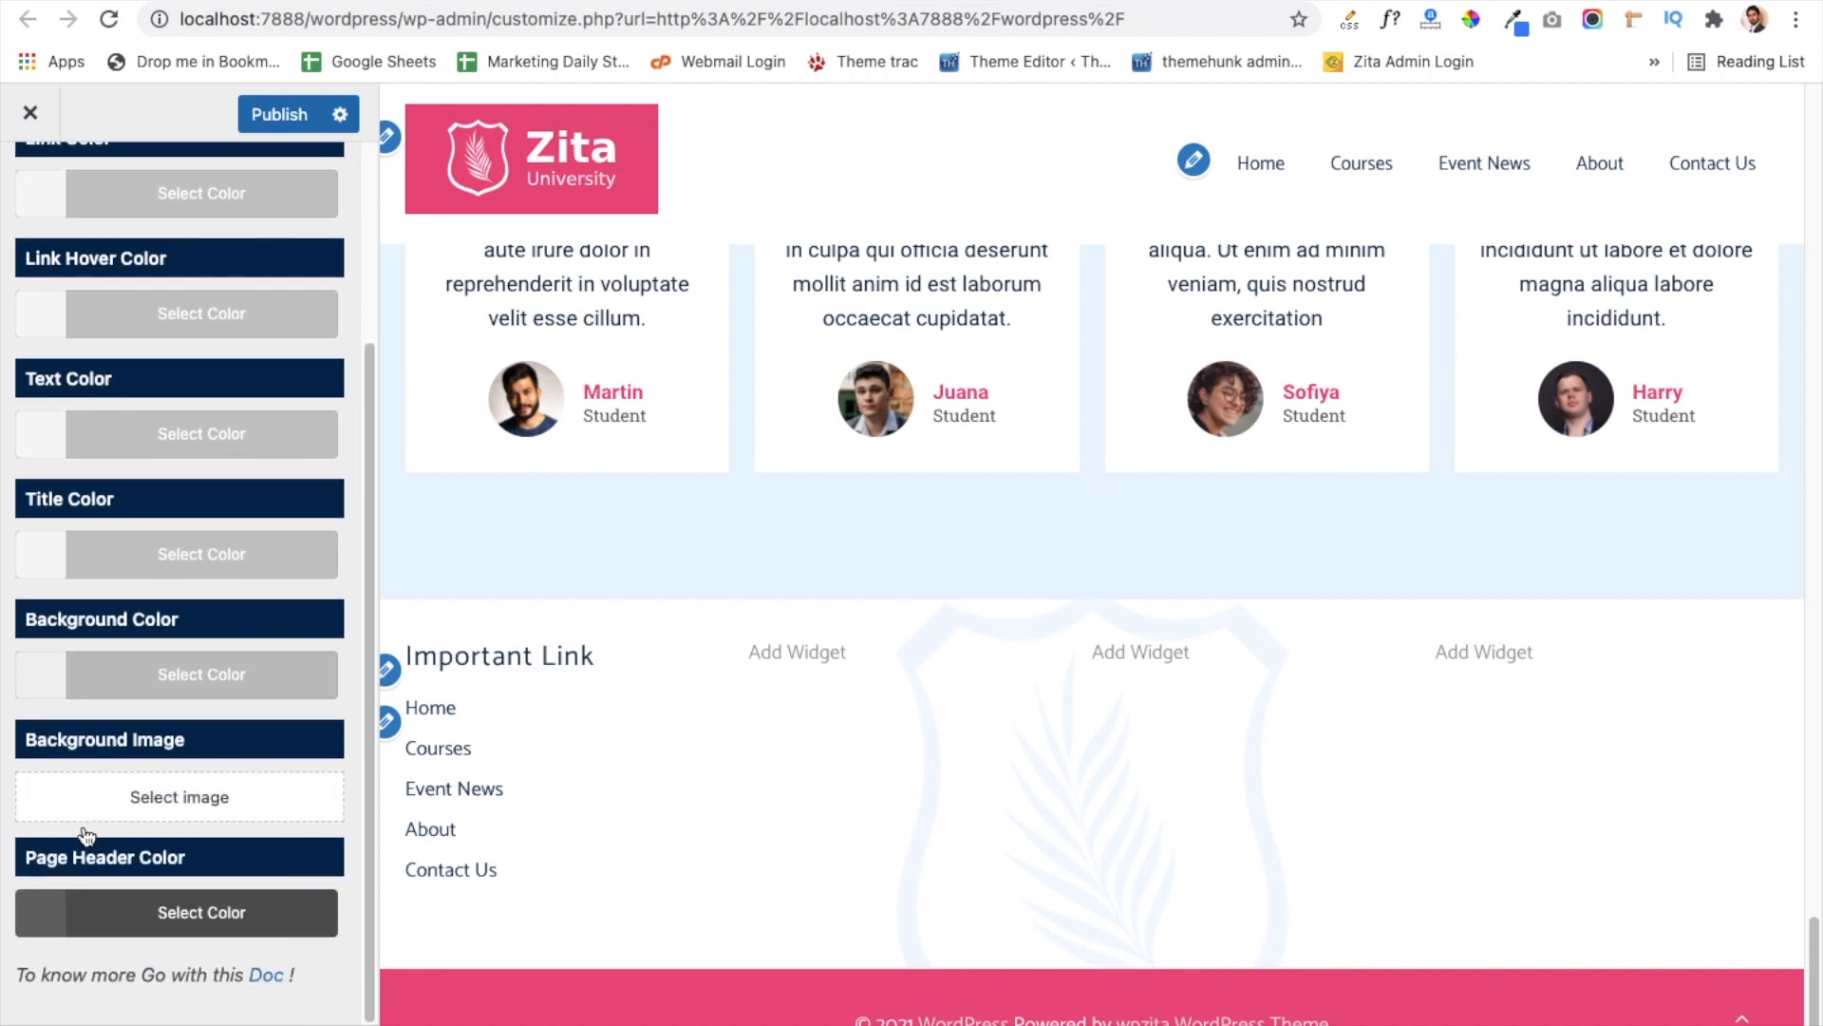
Step: Examine the Hamburger Colors settings for background, border and icon color and border radius, and return to Color & Background
{"action": "scroll", "coordinate": [57, 883], "scroll_direction": "up", "scroll_amount": 5}
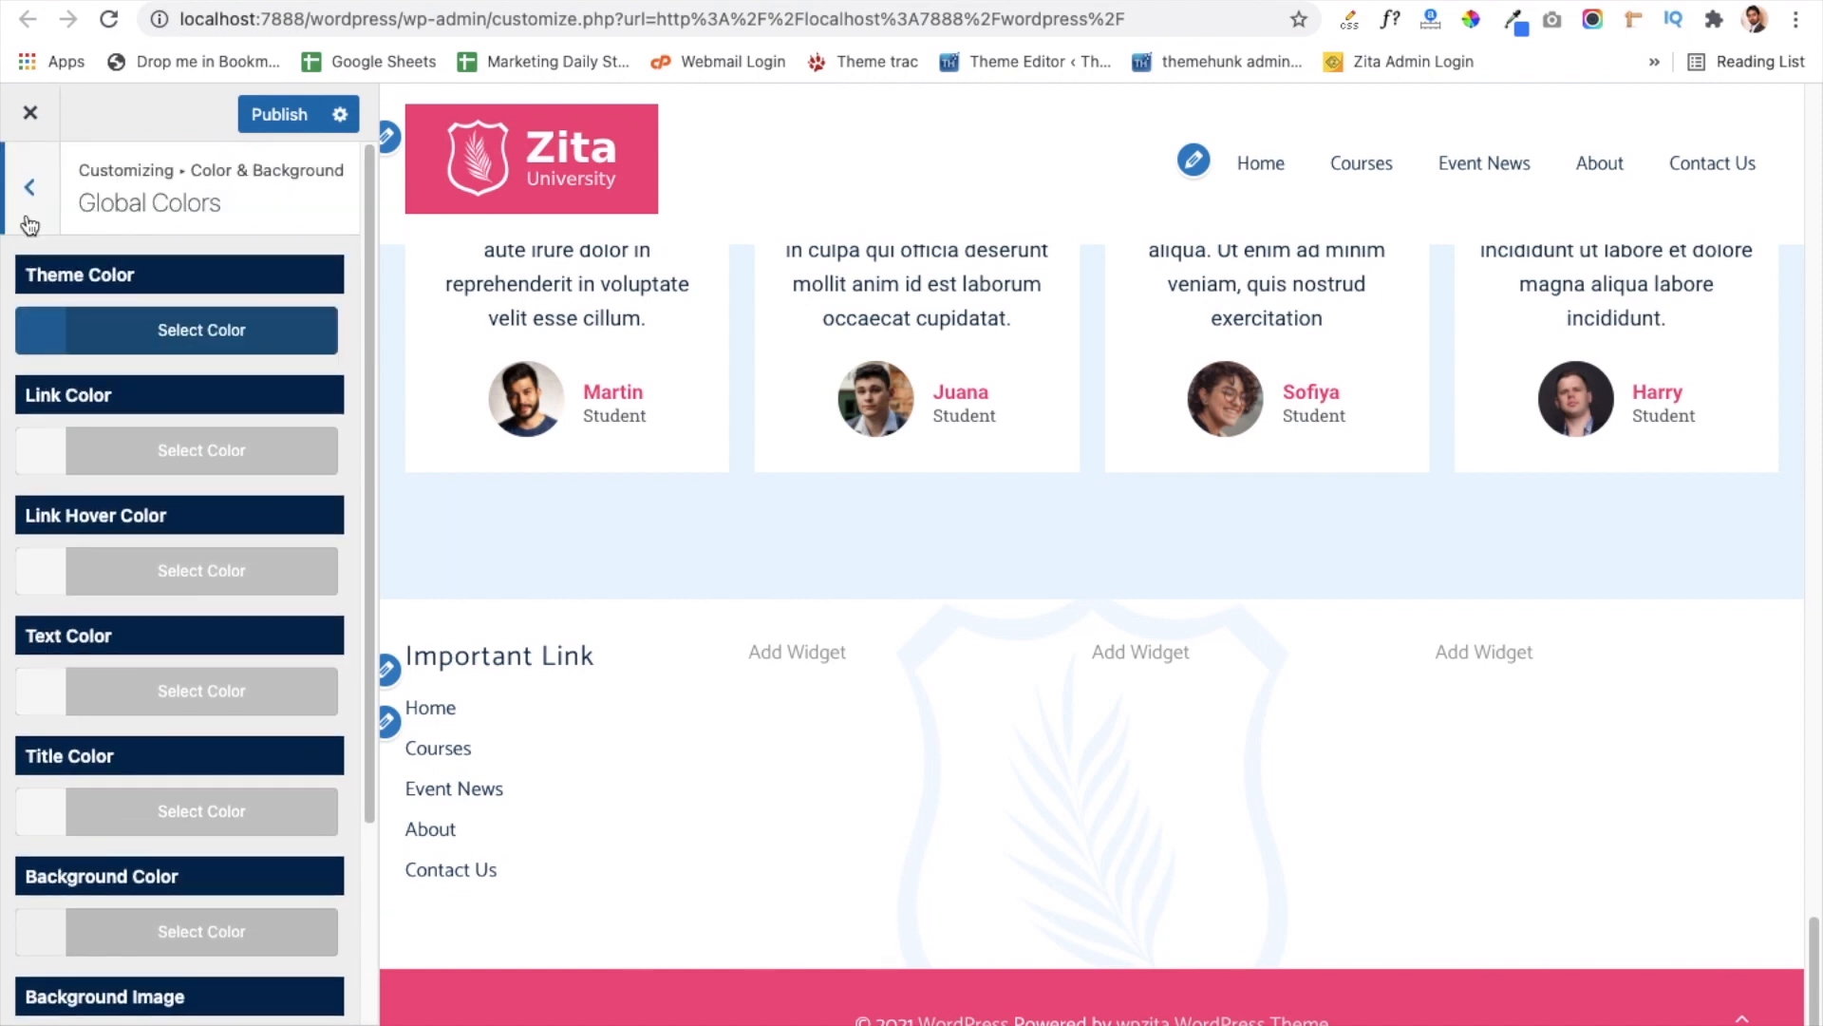
{"action": "left_click", "coordinate": [29, 186]}
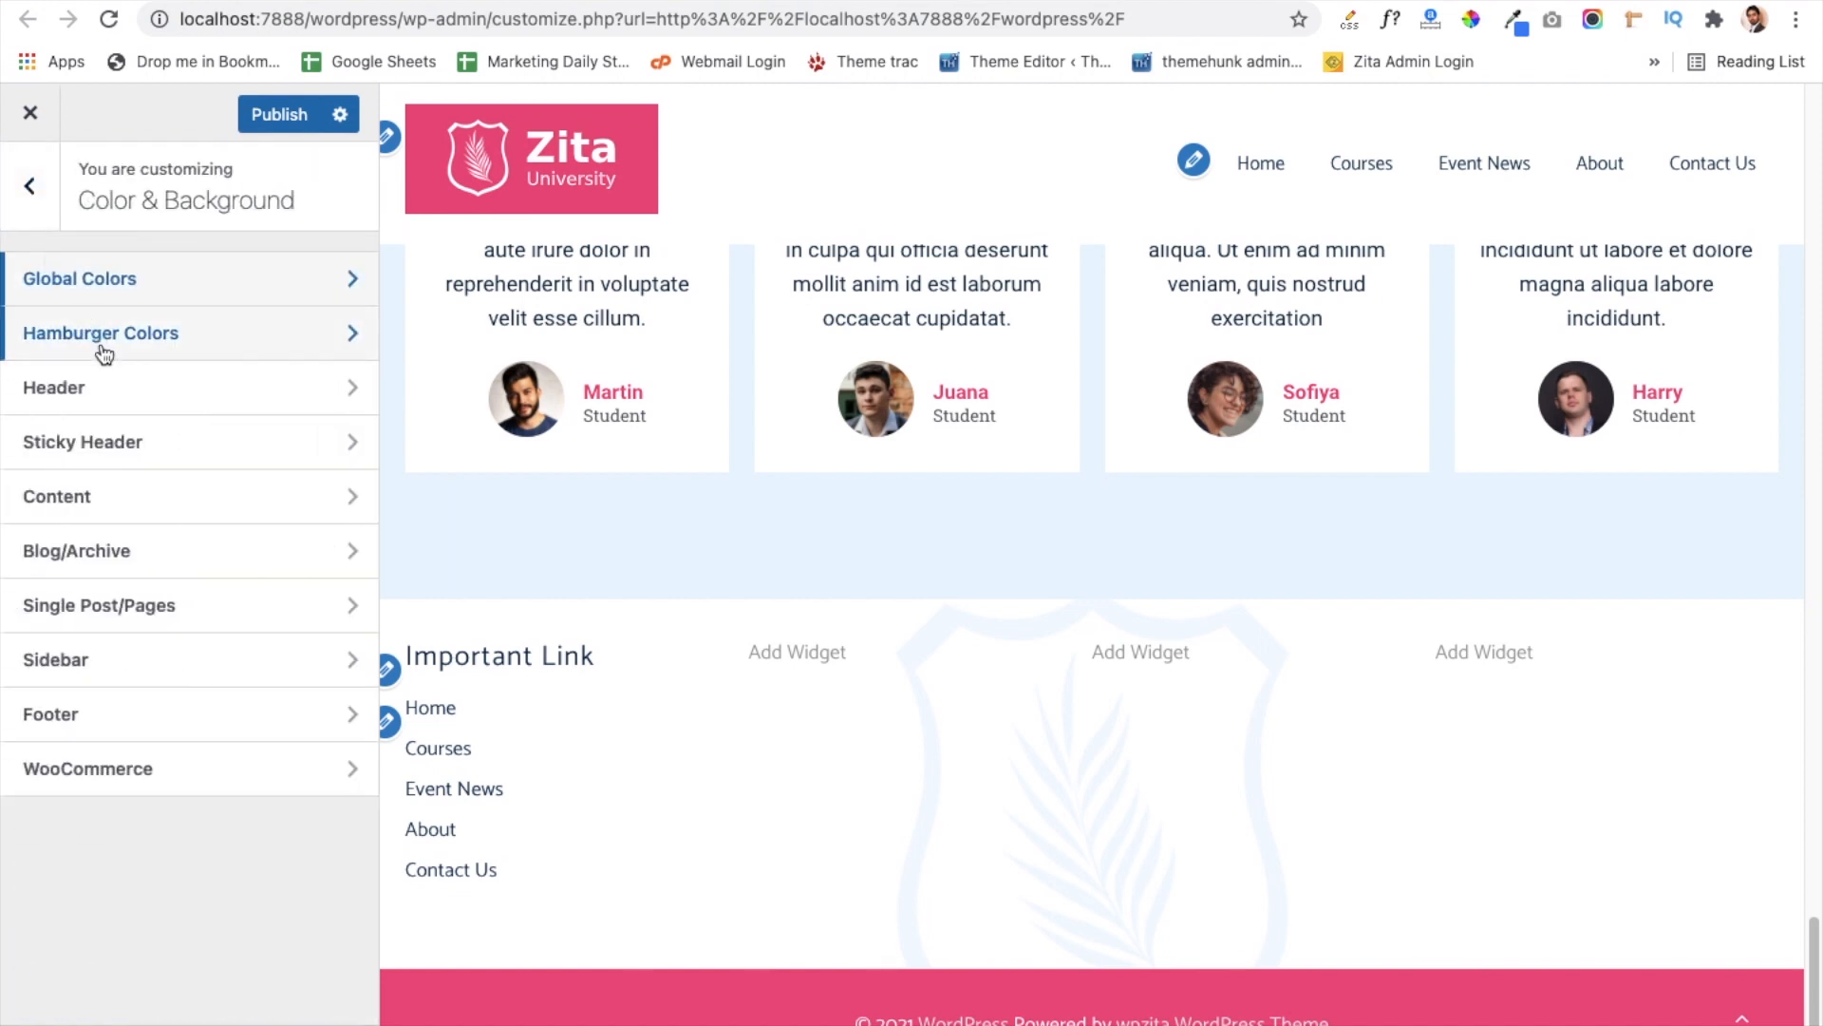
{"action": "left_click", "coordinate": [104, 341]}
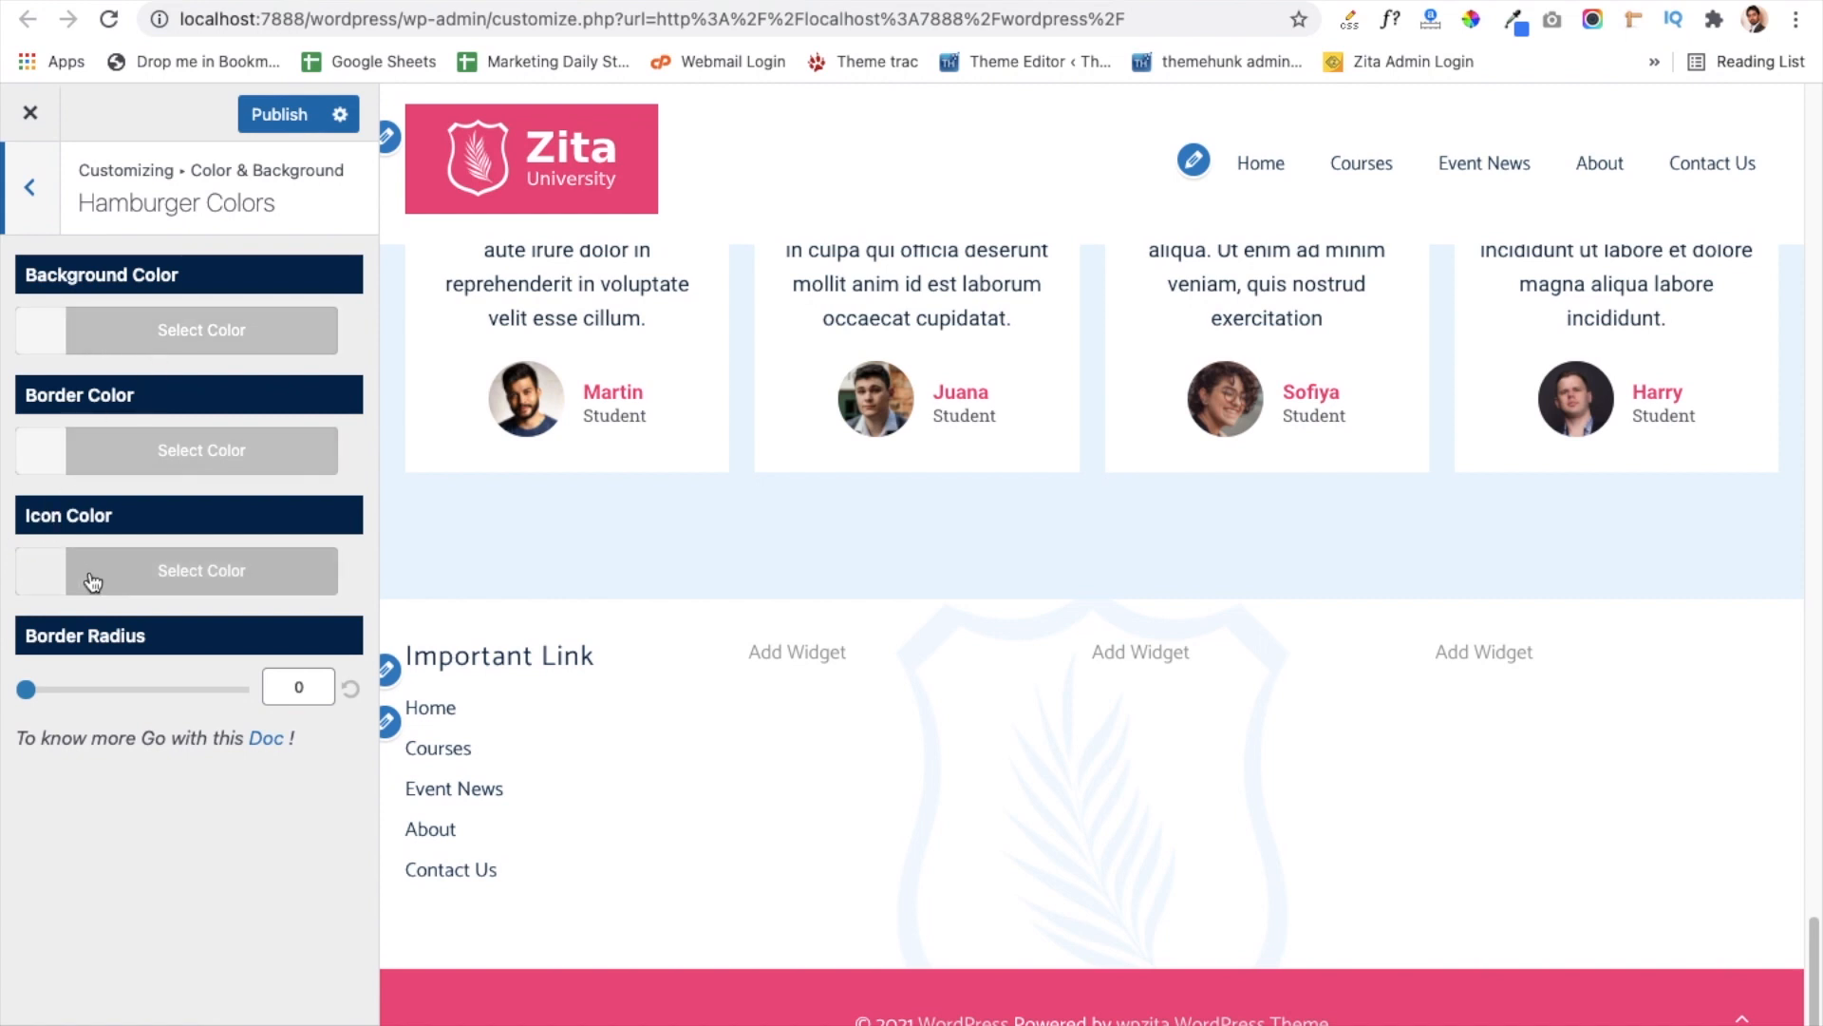
{"action": "left_click", "coordinate": [31, 186]}
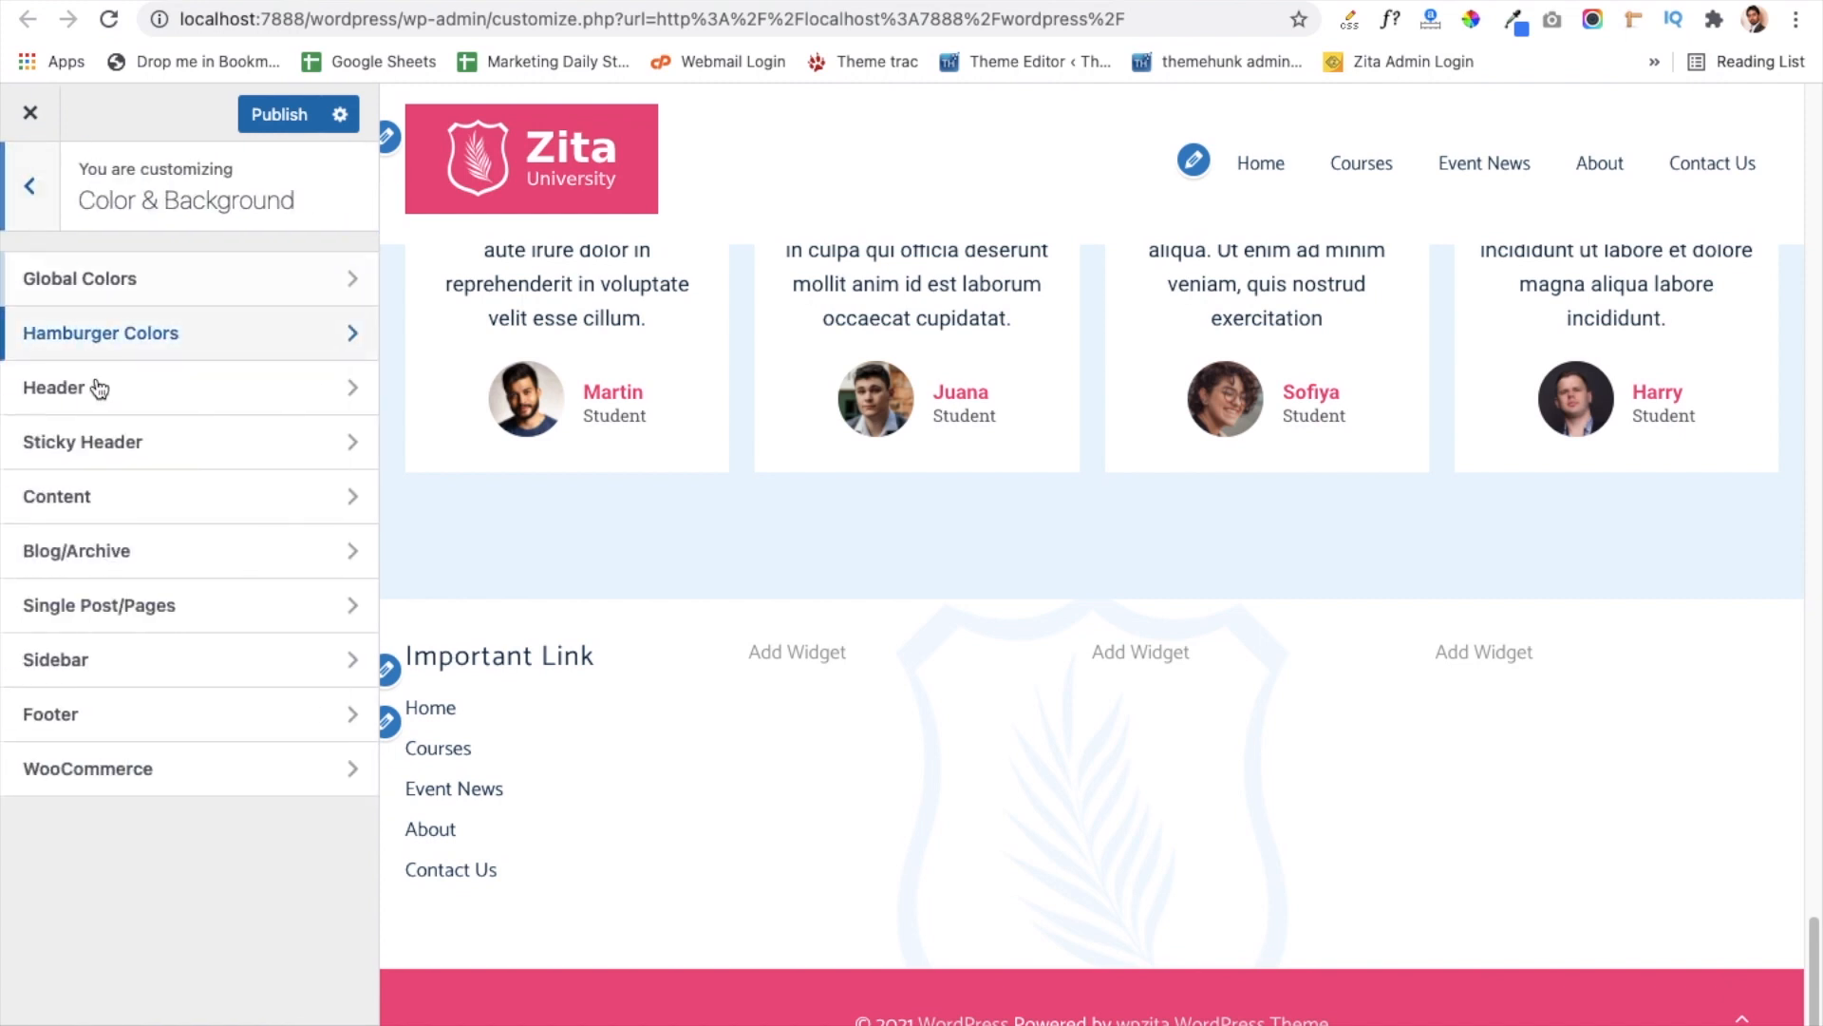
Step: Examine the Above Header color settings for its background, menu, sub menu and content, and return to Color & Background
{"action": "left_click", "coordinate": [118, 393]}
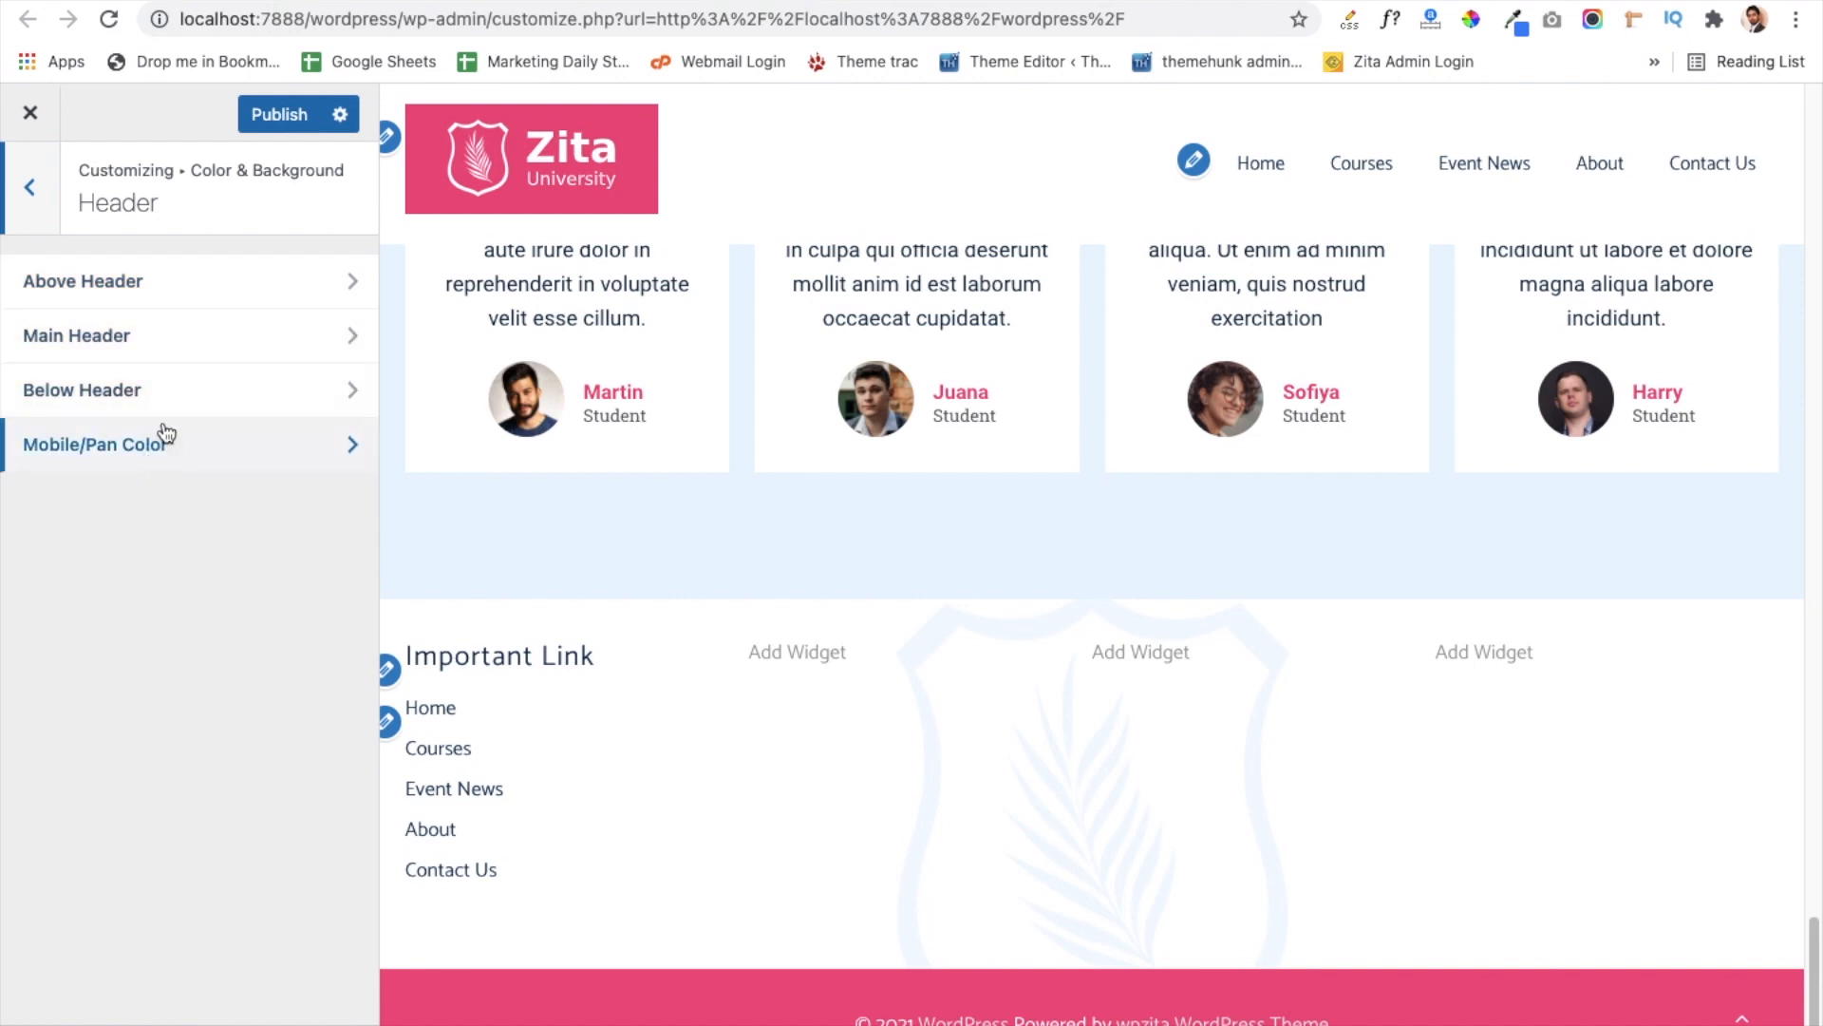
{"action": "left_click", "coordinate": [215, 298]}
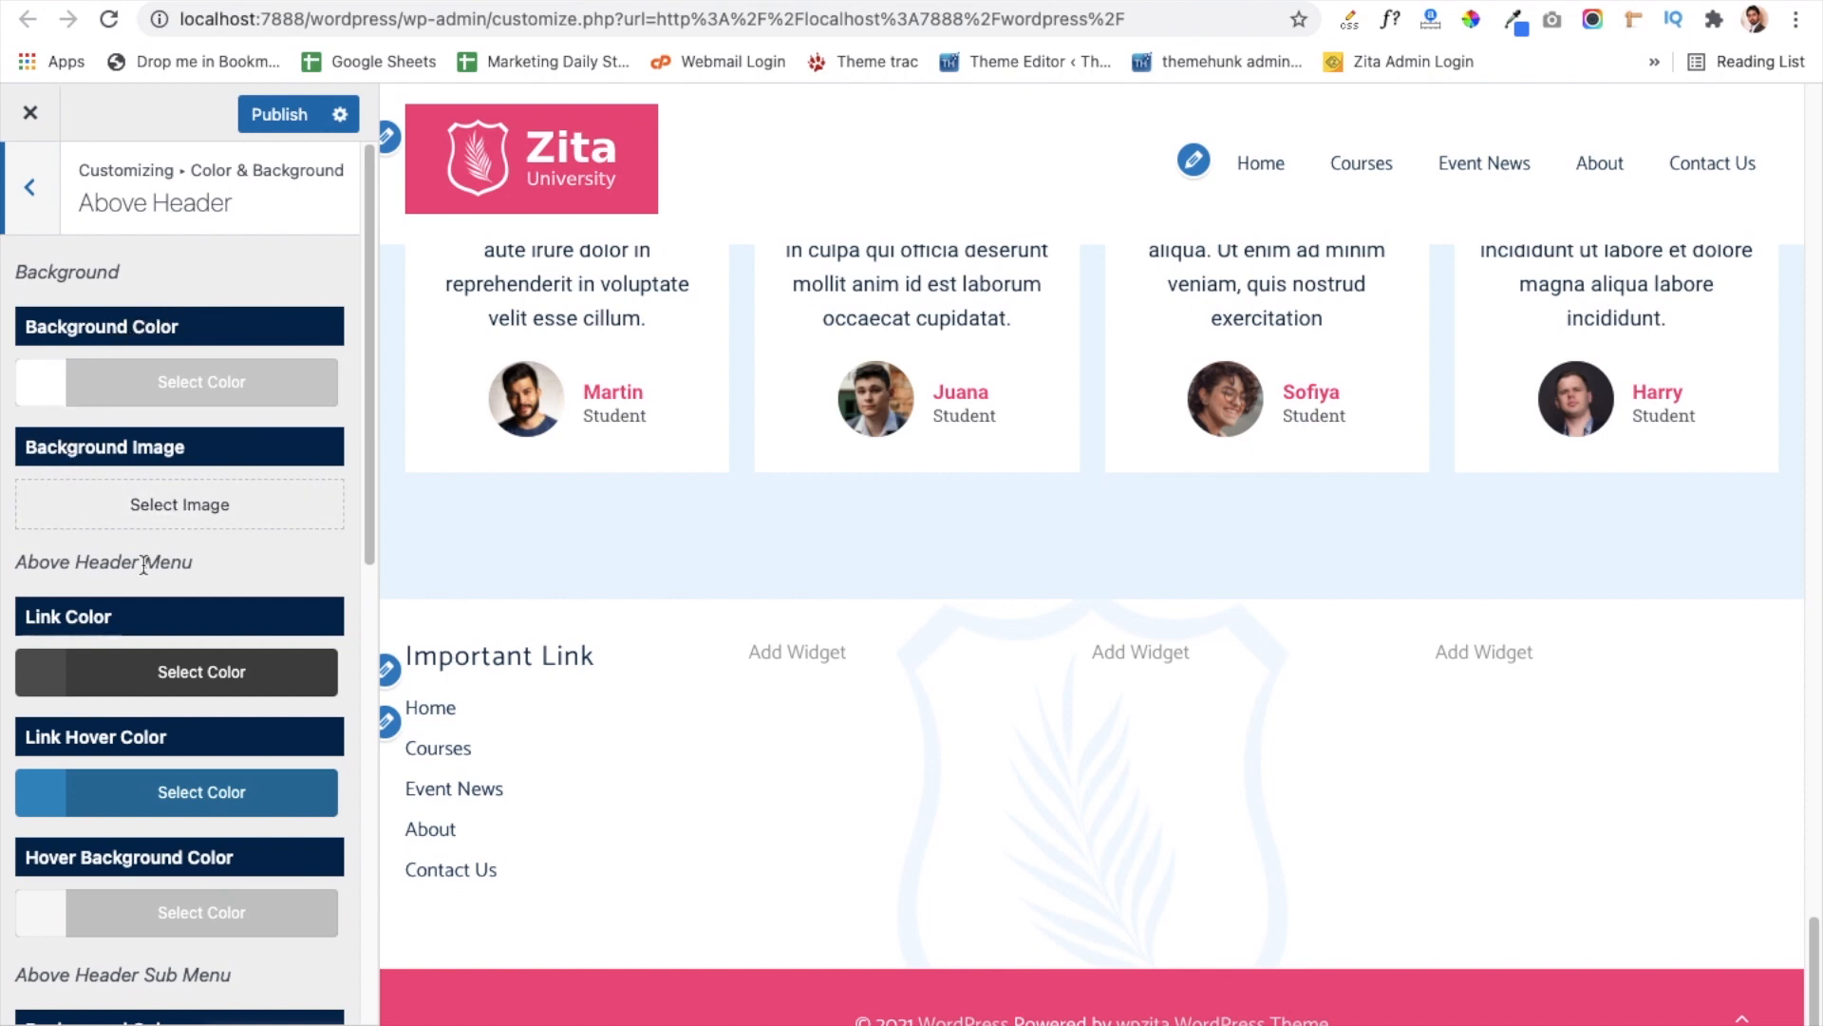
{"action": "scroll", "coordinate": [144, 565], "scroll_direction": "down", "scroll_amount": 3}
{"action": "scroll", "coordinate": [143, 565], "scroll_direction": "down", "scroll_amount": 1}
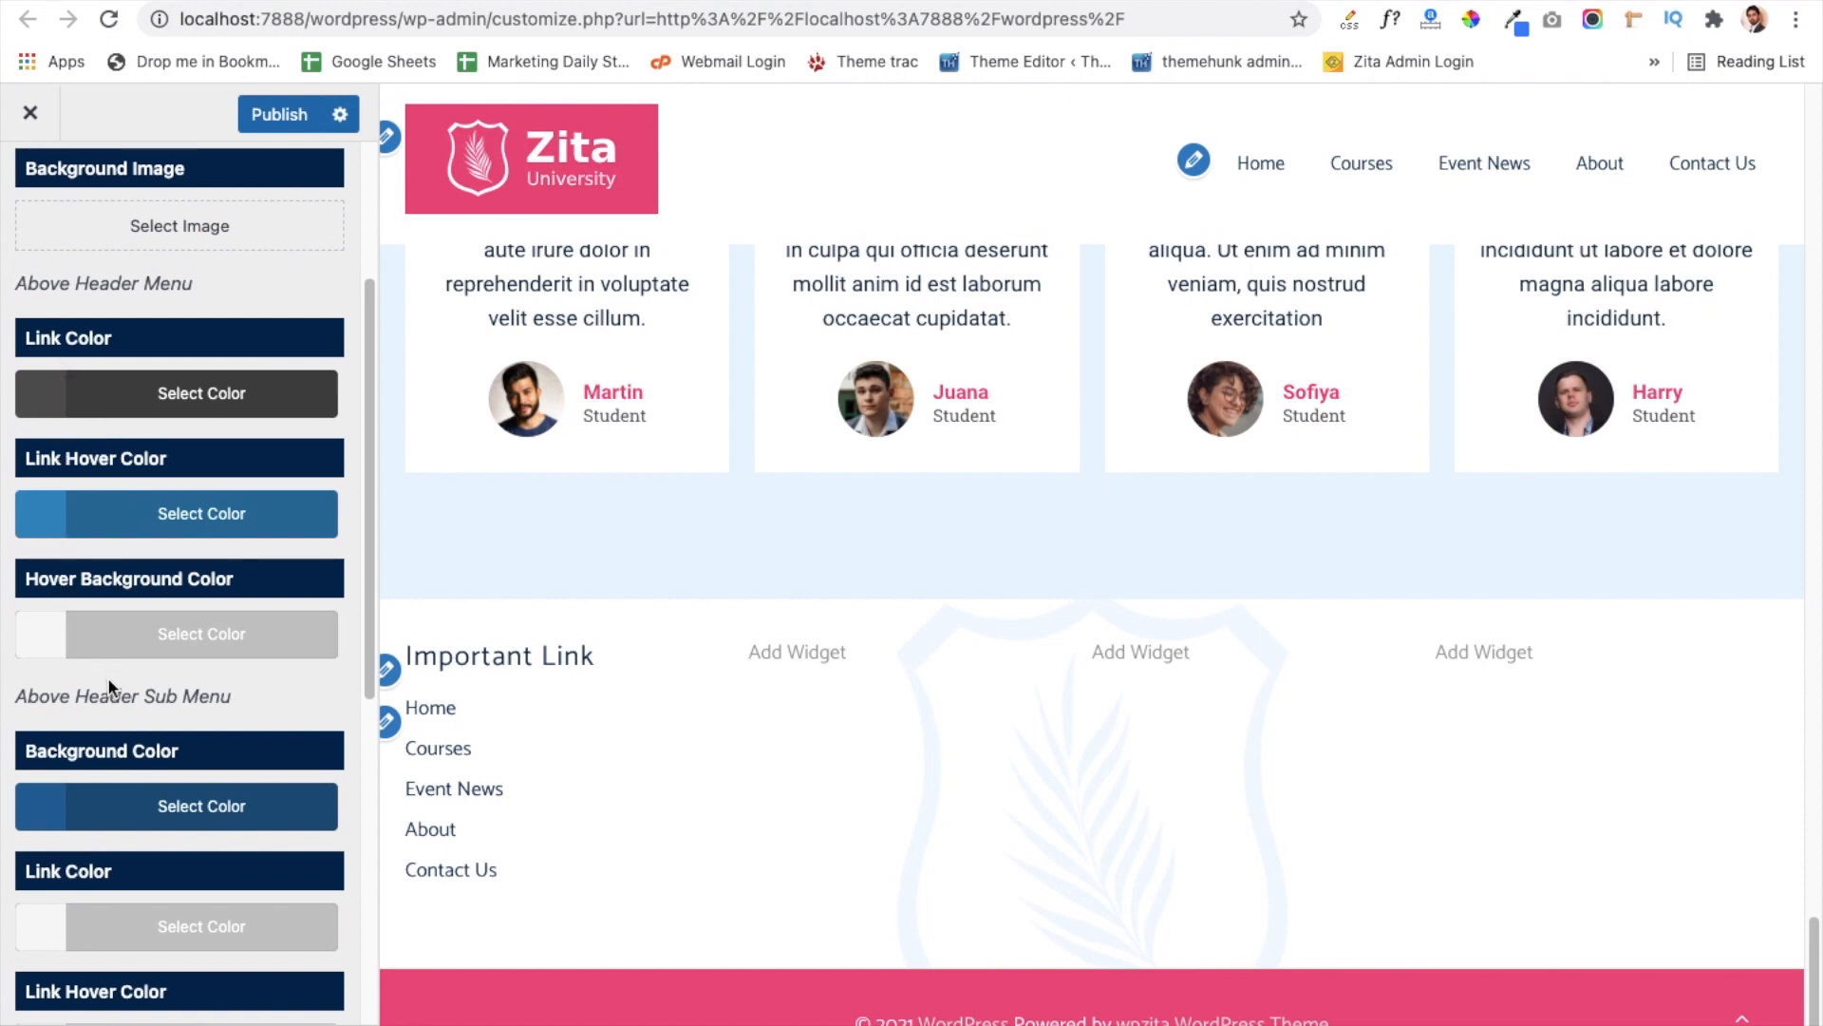
{"action": "scroll", "coordinate": [108, 686], "scroll_direction": "down", "scroll_amount": 9}
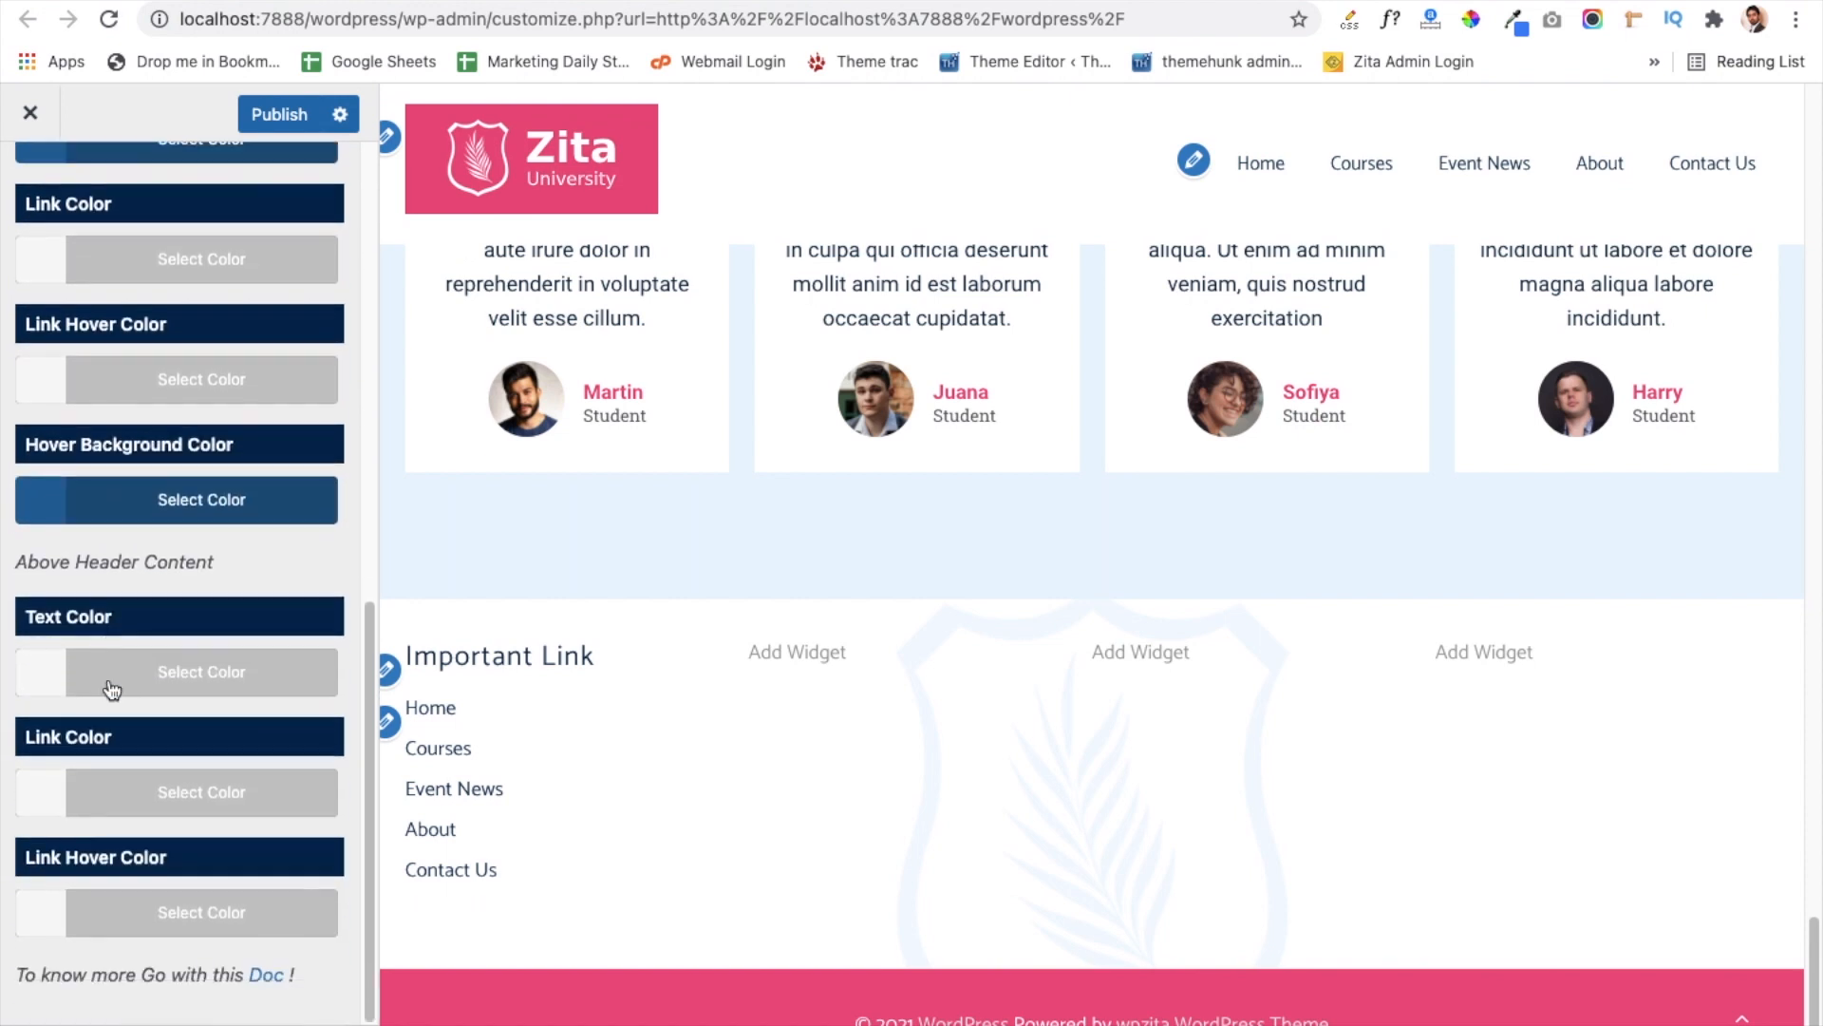
{"action": "scroll", "coordinate": [112, 690], "scroll_direction": "up", "scroll_amount": 10}
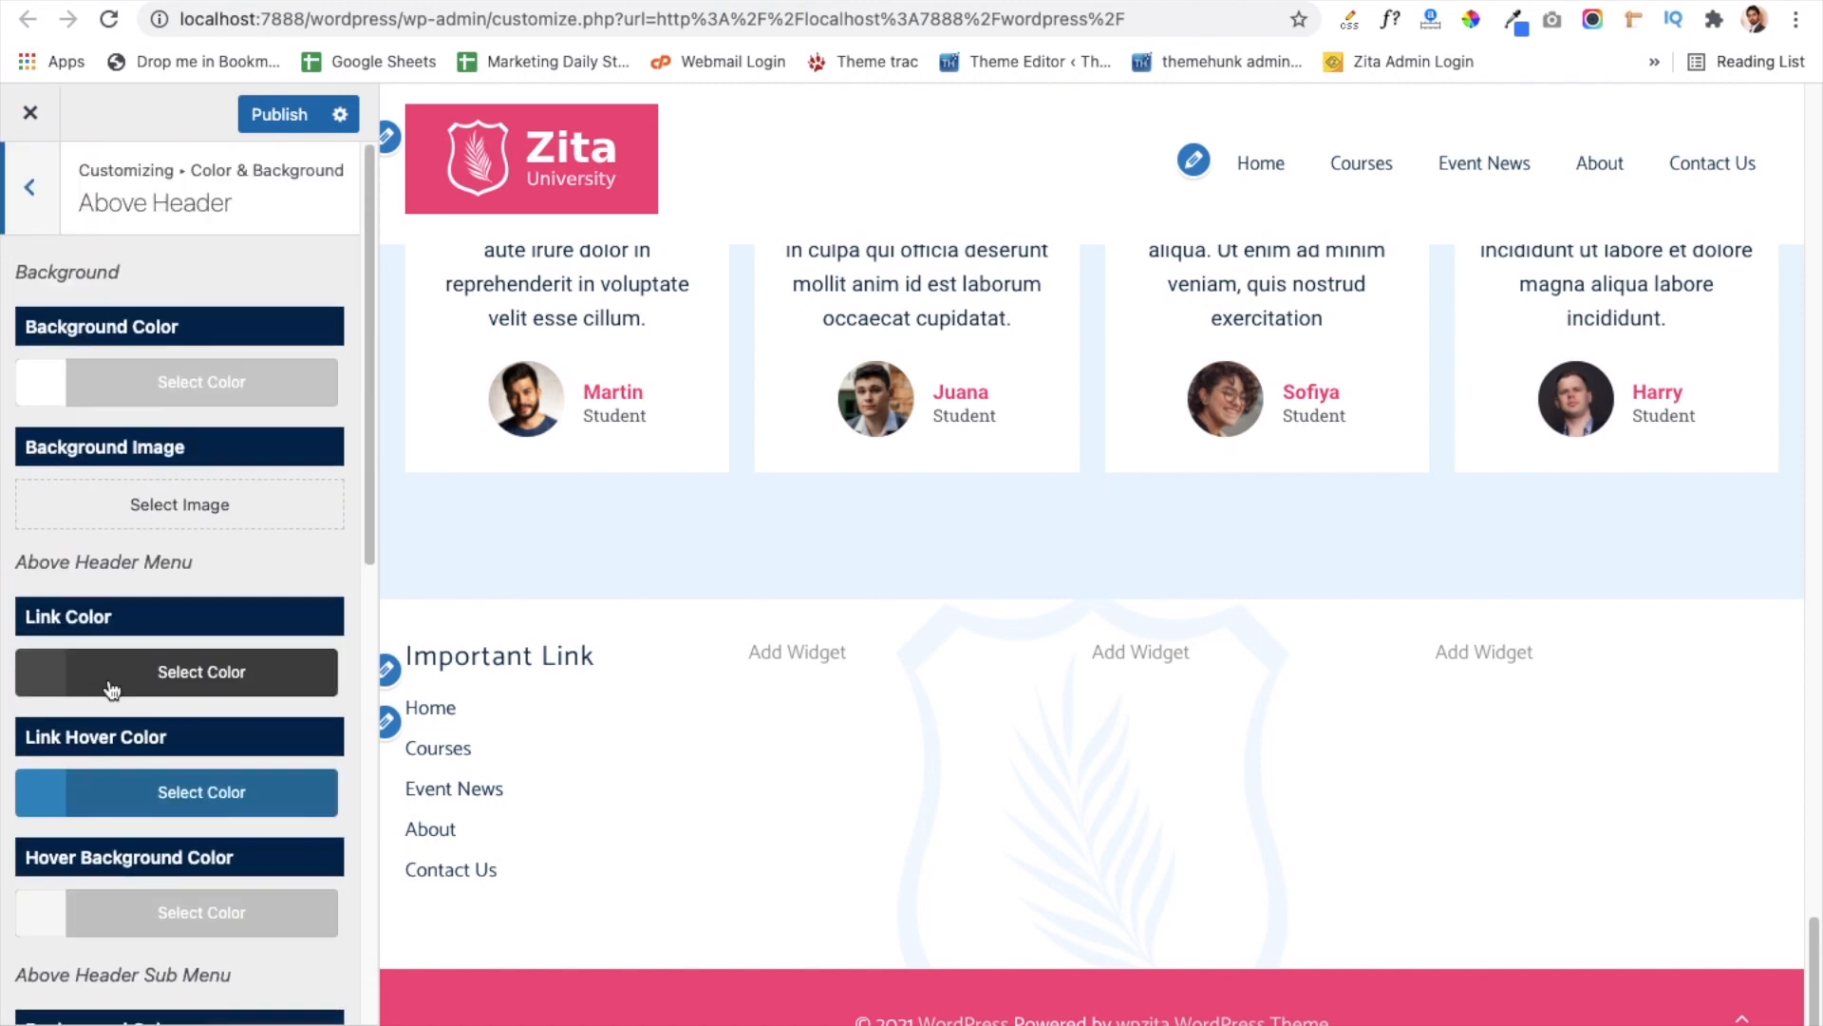
{"action": "left_click", "coordinate": [30, 180]}
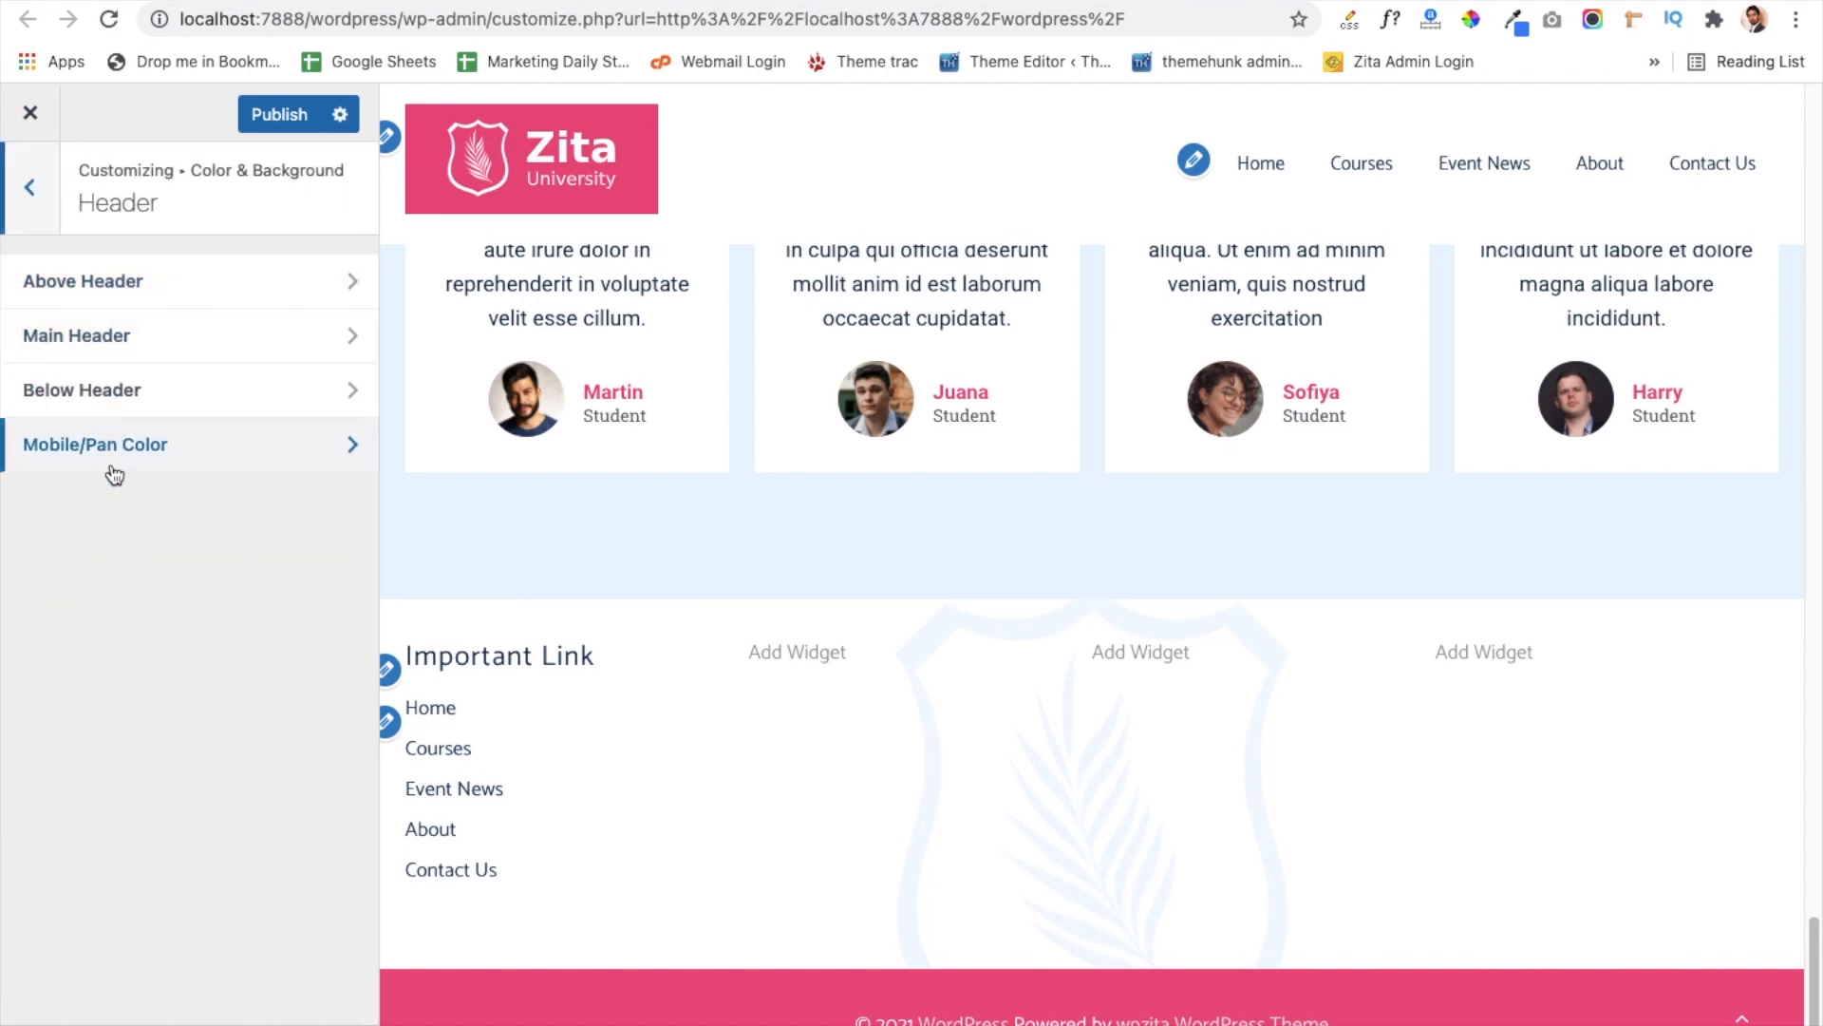
{"action": "left_click", "coordinate": [32, 193]}
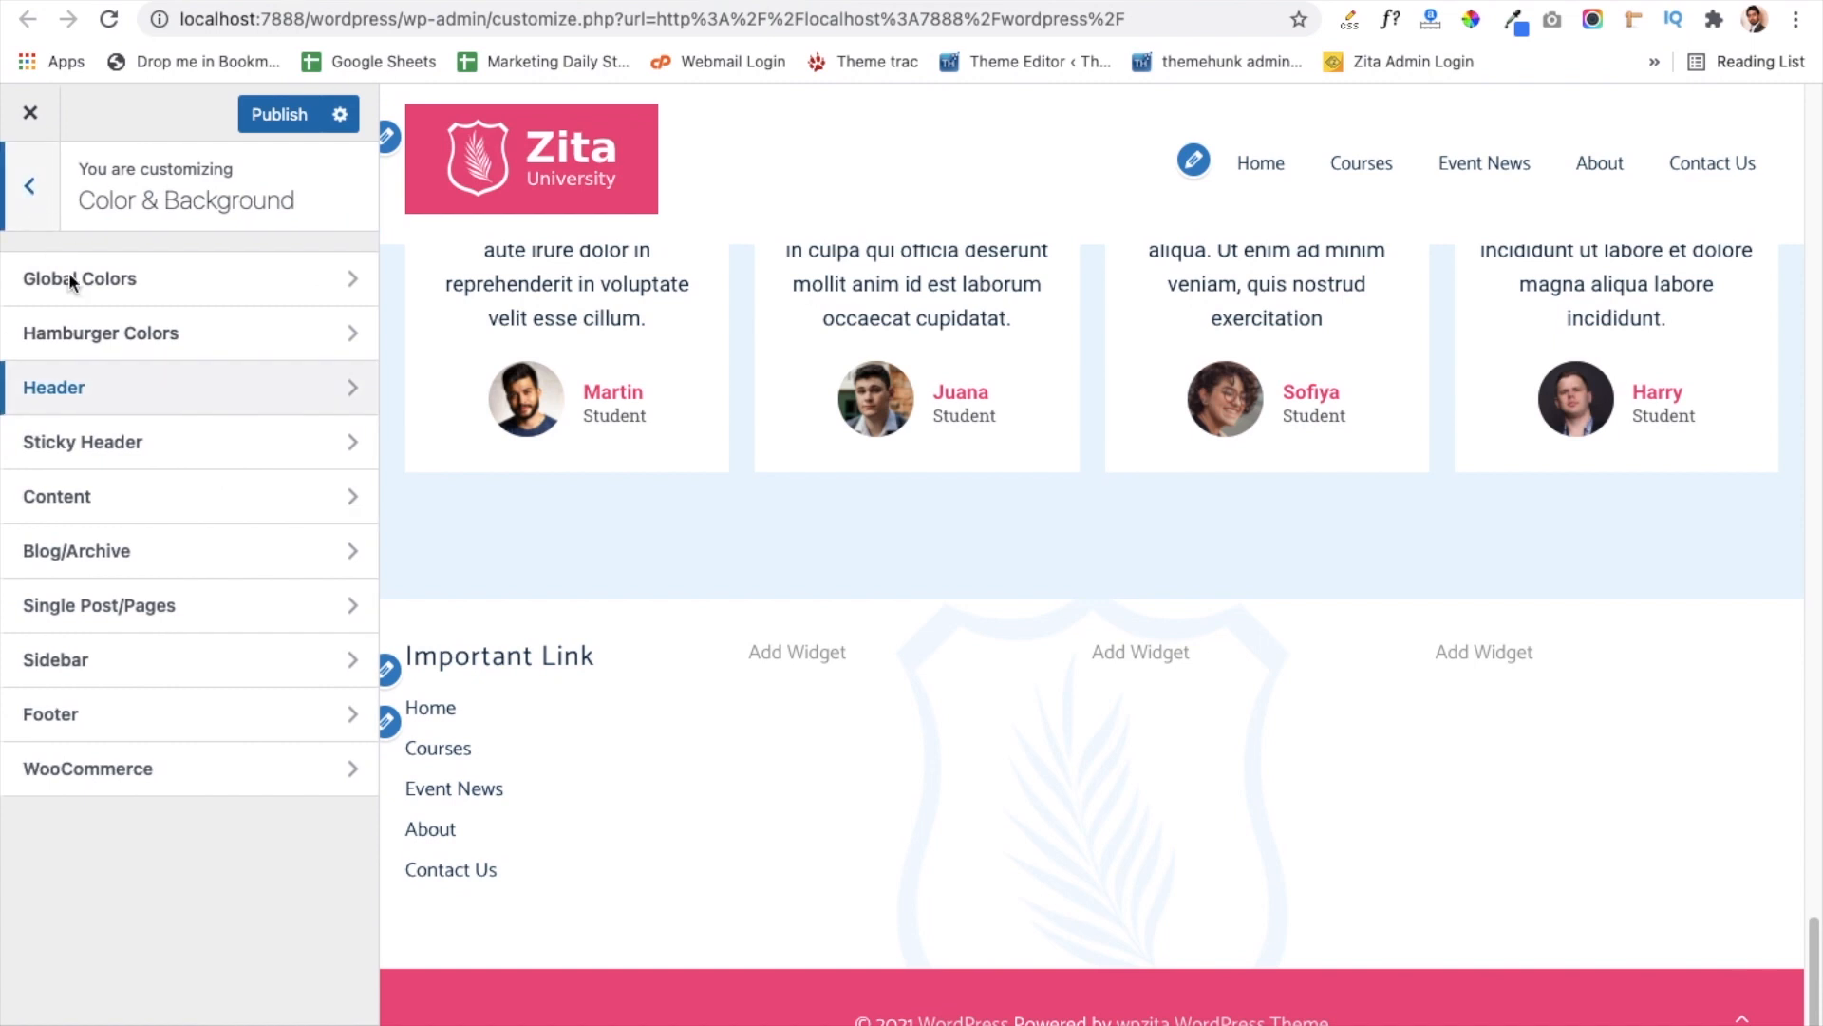
Step: Examine the Sticky Header's Main Menu colors for the menu and sub menu, and return to Color & Background
{"action": "left_click", "coordinate": [111, 446]}
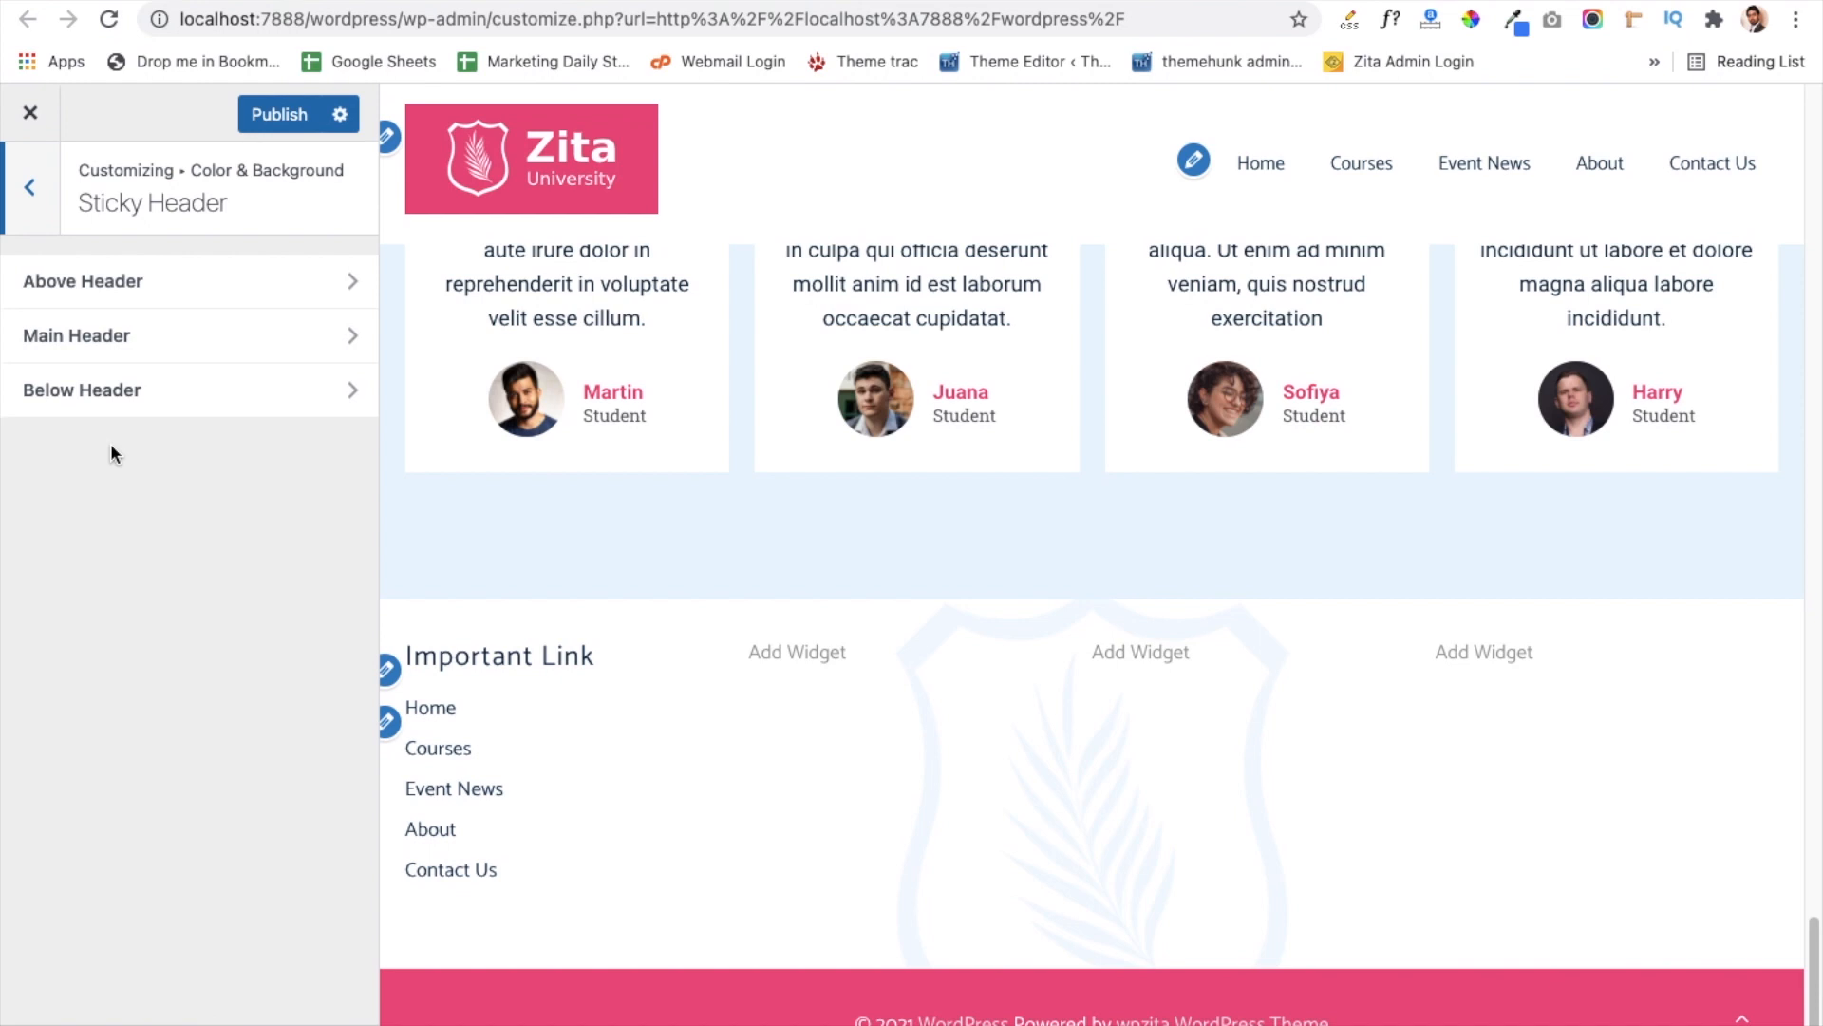
{"action": "left_click", "coordinate": [183, 348]}
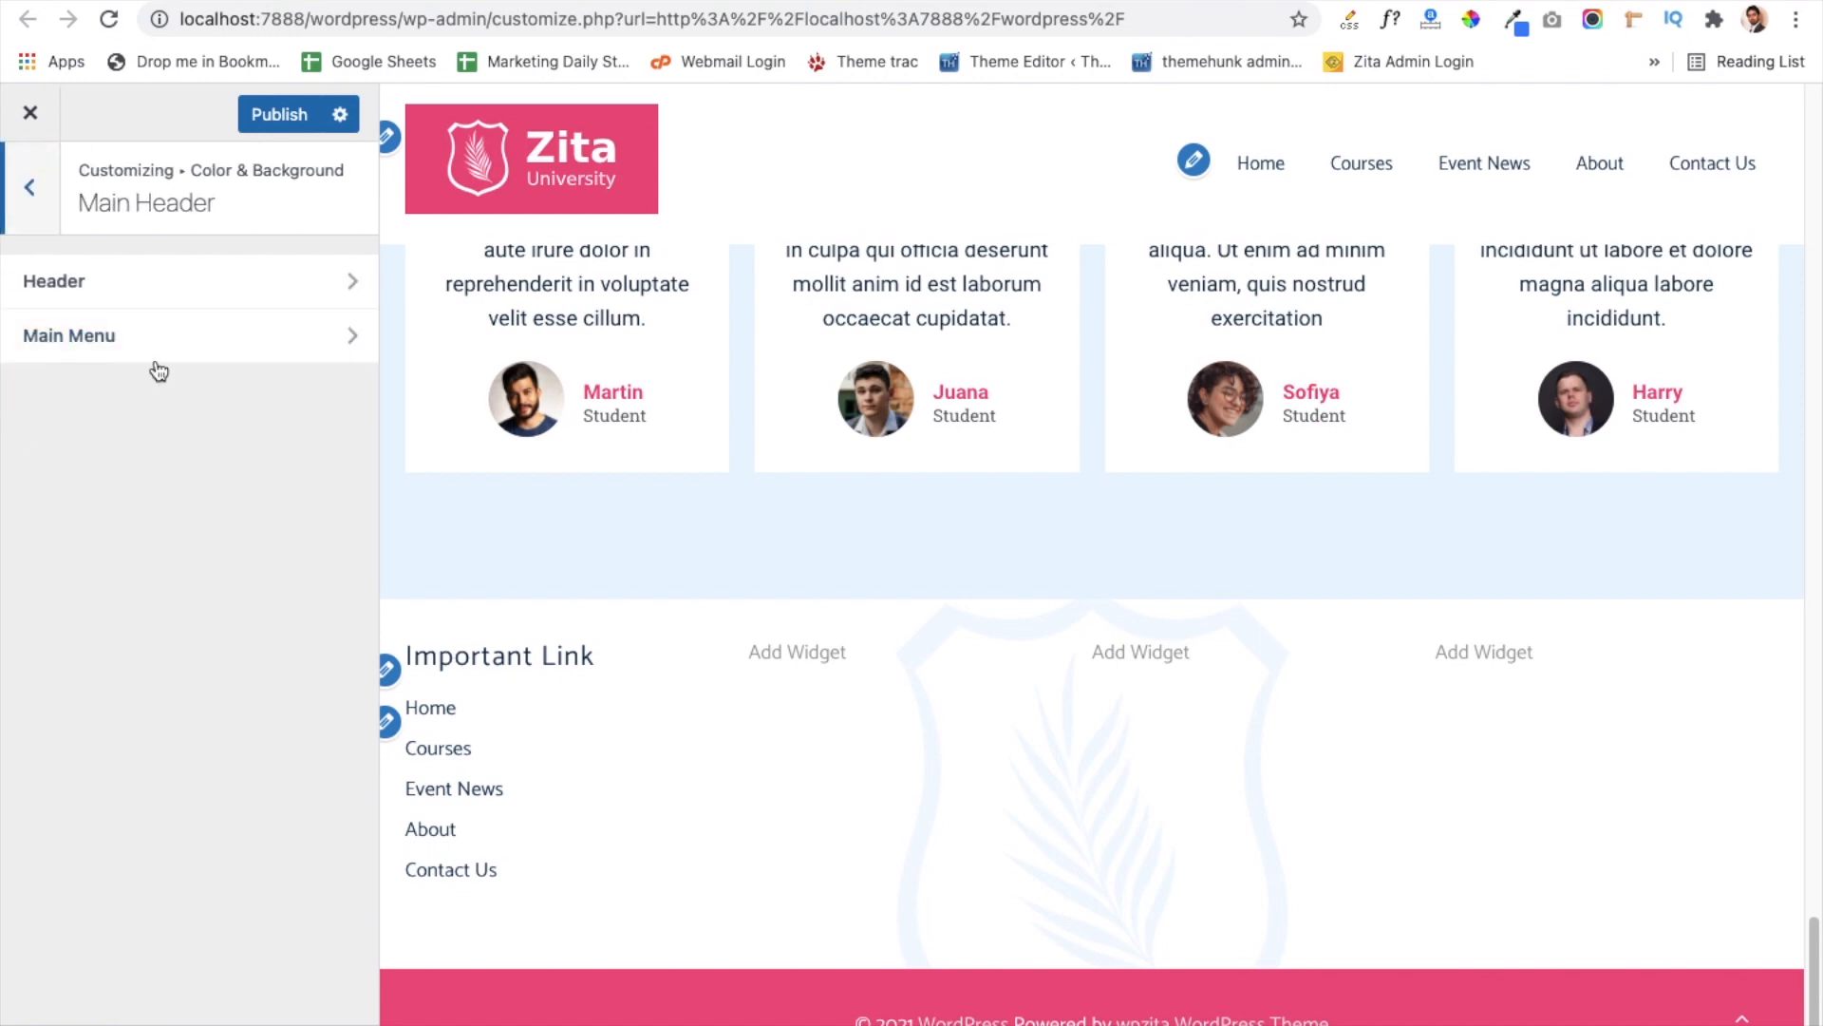
{"action": "left_click", "coordinate": [164, 357]}
{"action": "scroll", "coordinate": [162, 562], "scroll_direction": "down", "scroll_amount": 3}
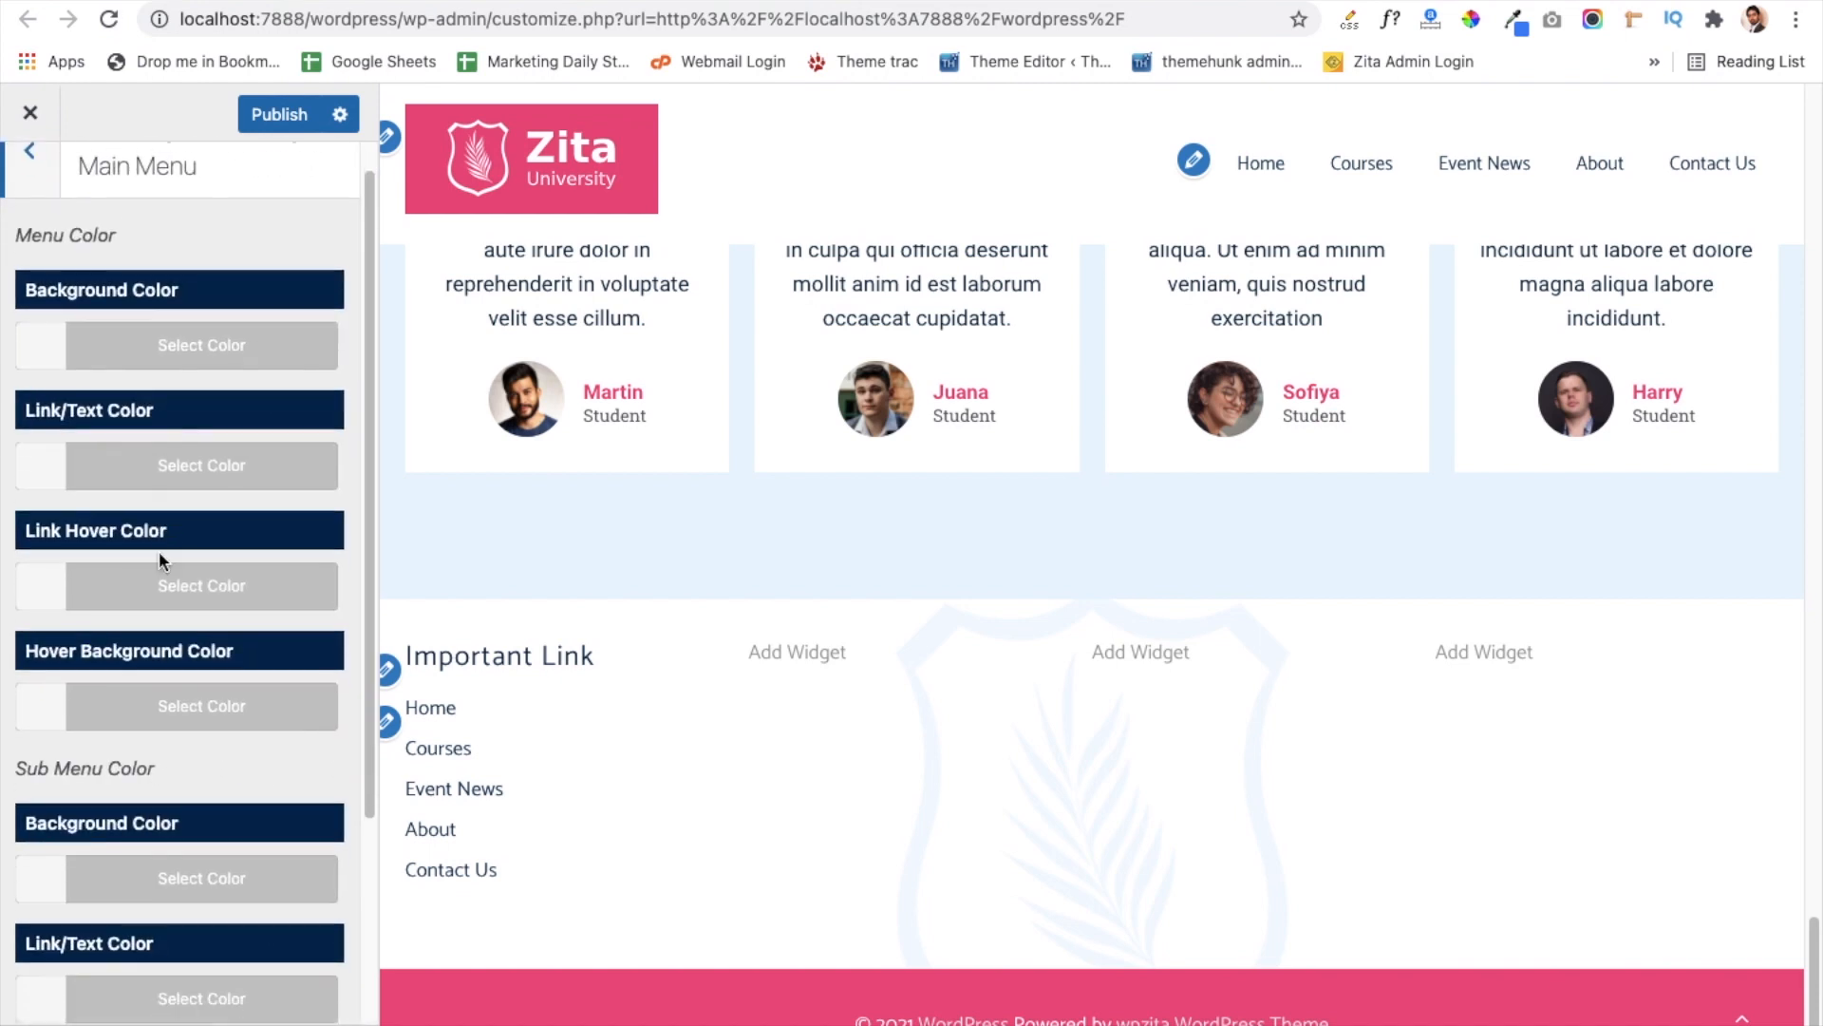
{"action": "scroll", "coordinate": [160, 557], "scroll_direction": "up", "scroll_amount": 3}
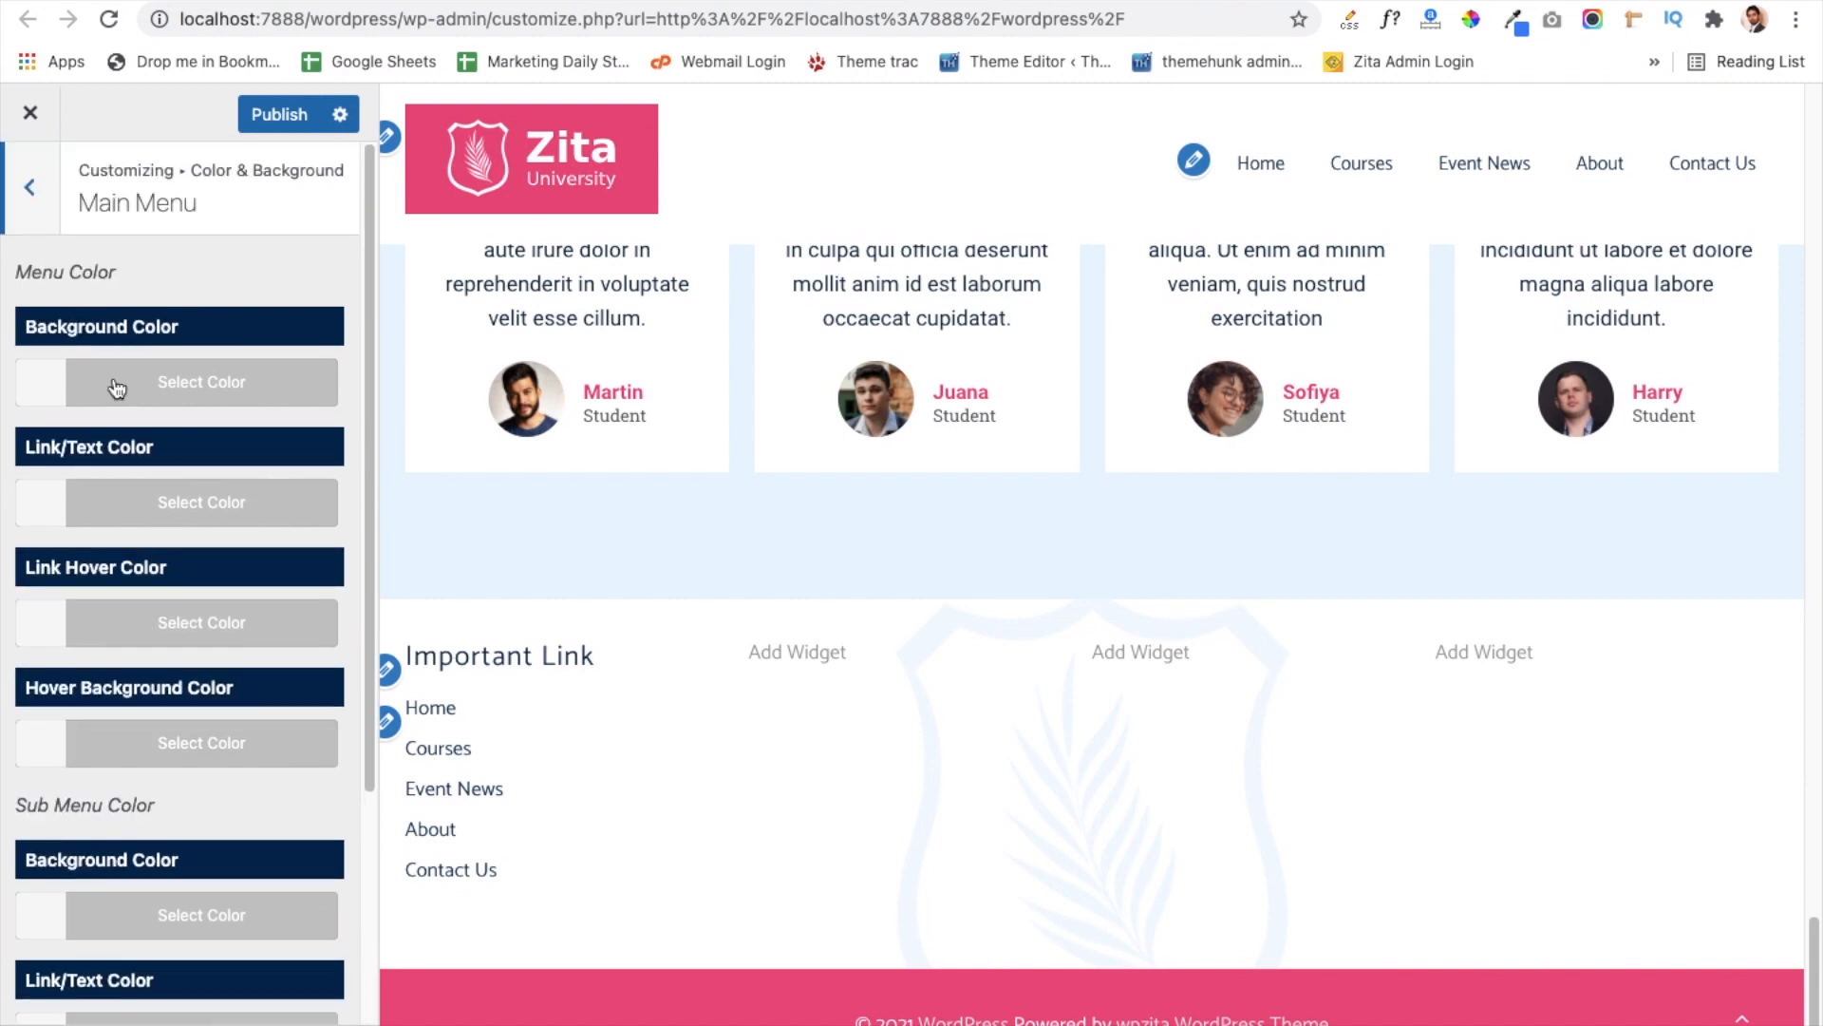
{"action": "left_click", "coordinate": [38, 203]}
{"action": "left_click", "coordinate": [39, 207]}
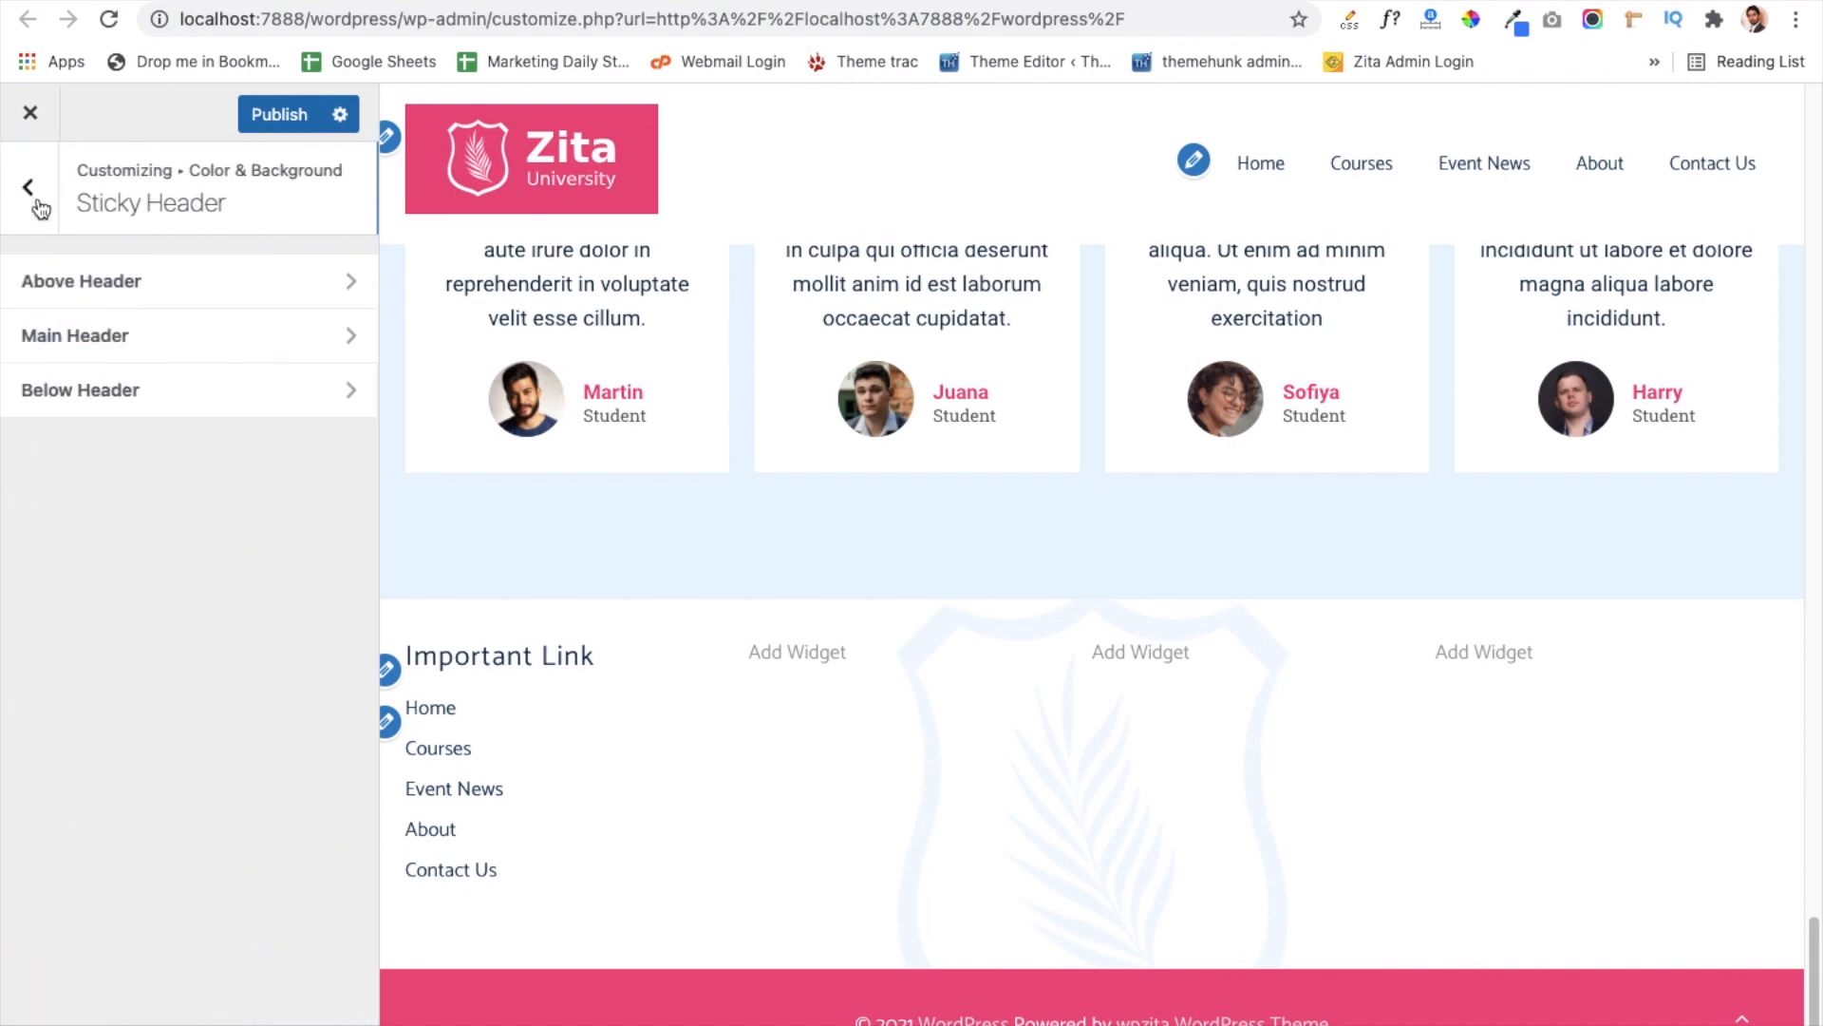
{"action": "left_click", "coordinate": [42, 214]}
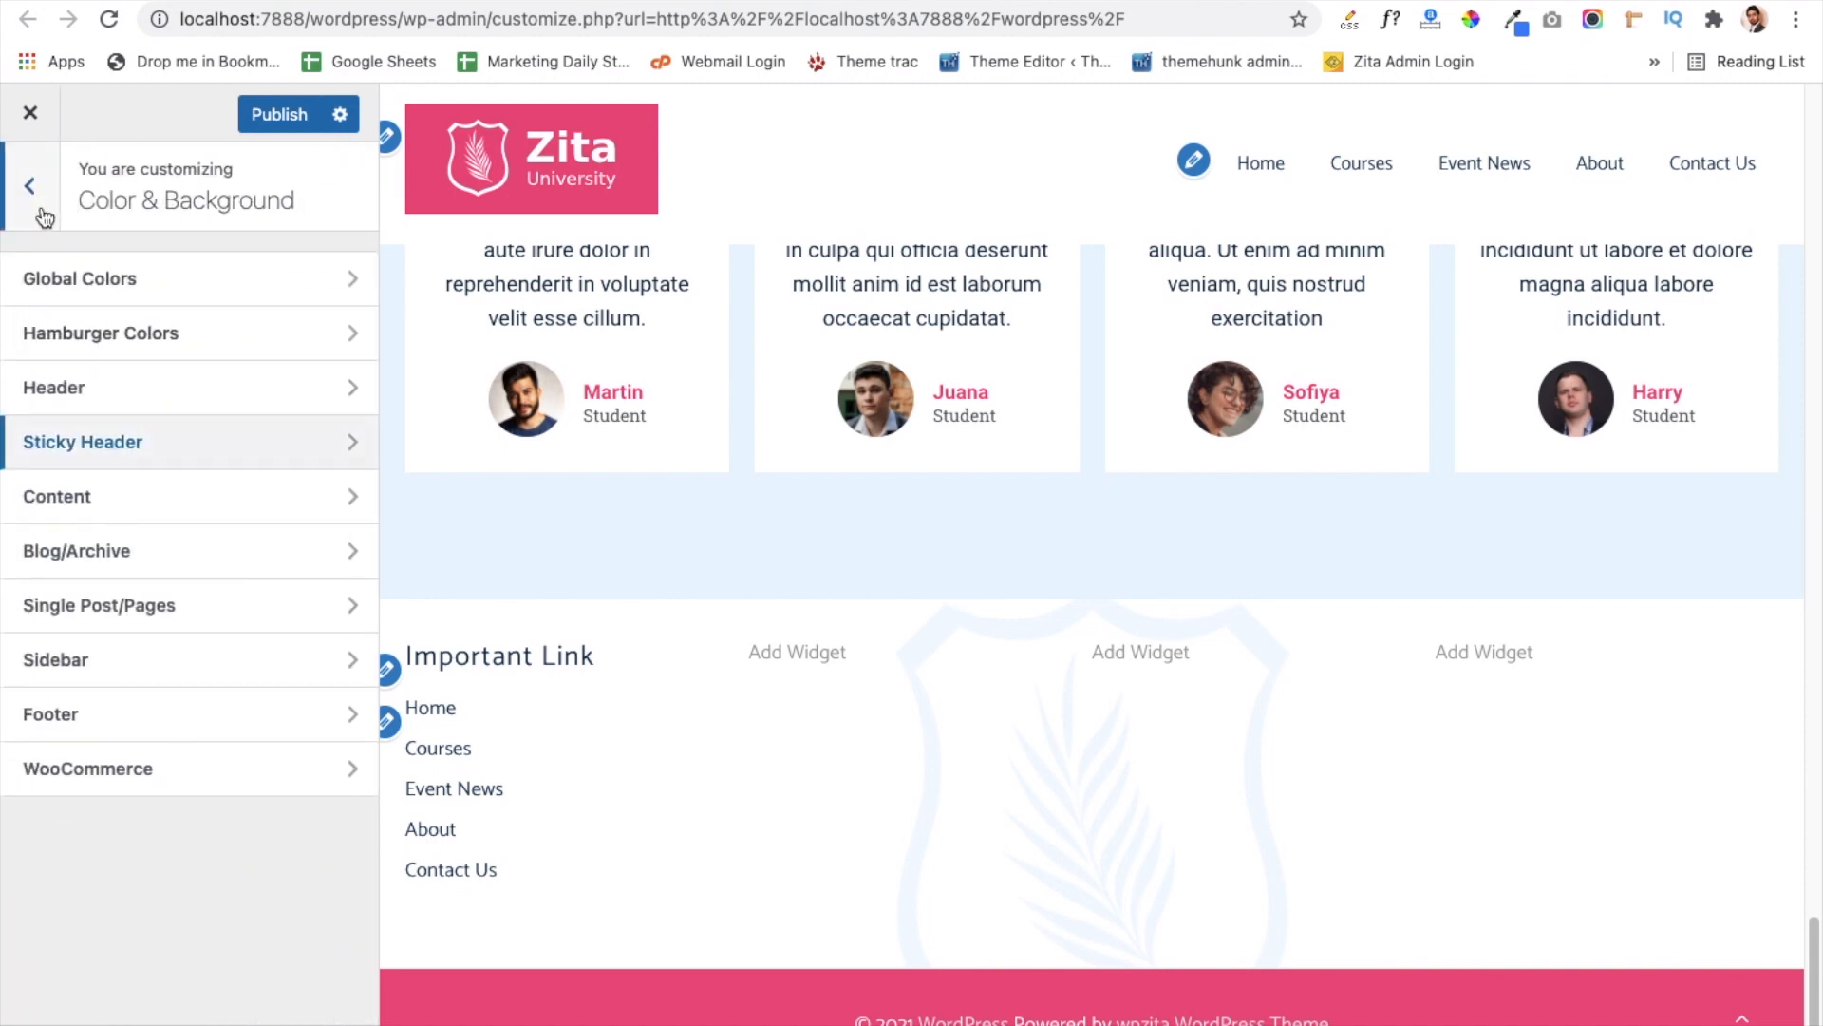
Step: Examine the Content color settings, covering background color and image and the H1 to H6 heading colors
{"action": "left_click", "coordinate": [128, 513]}
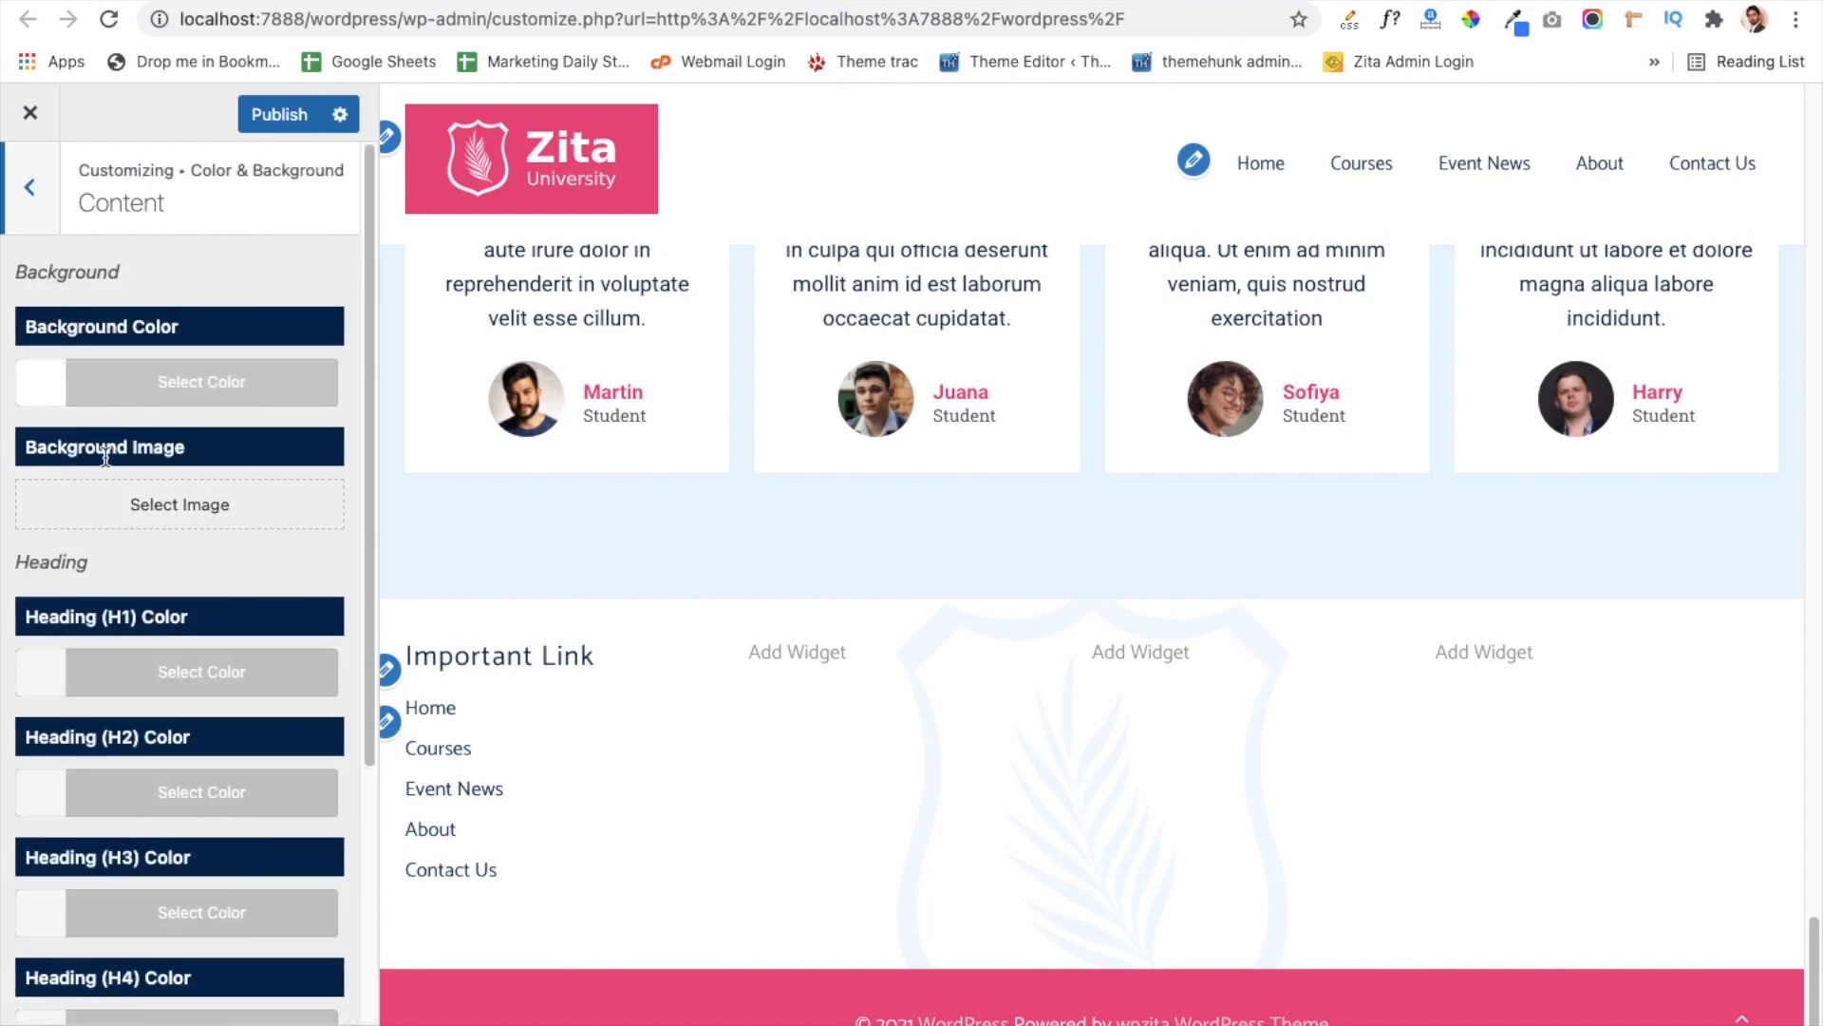
{"action": "scroll", "coordinate": [127, 540], "scroll_direction": "down", "scroll_amount": 5}
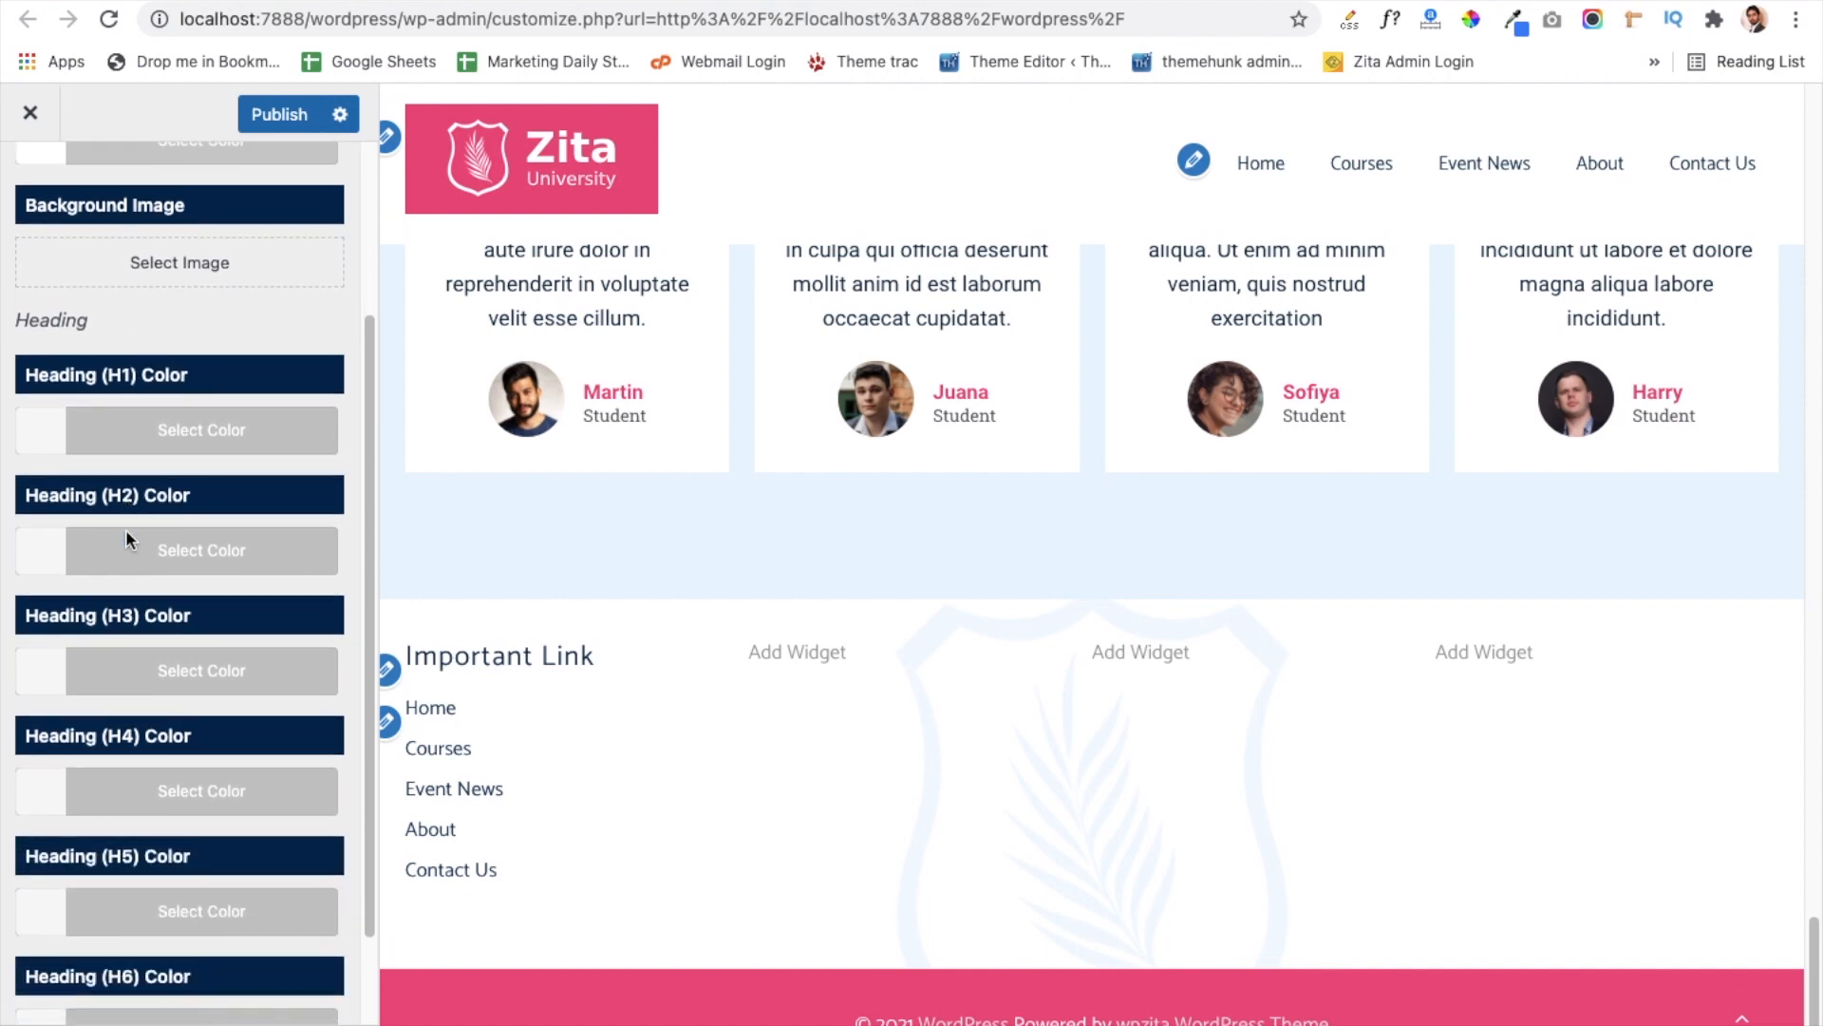
{"action": "scroll", "coordinate": [126, 529], "scroll_direction": "down", "scroll_amount": 1}
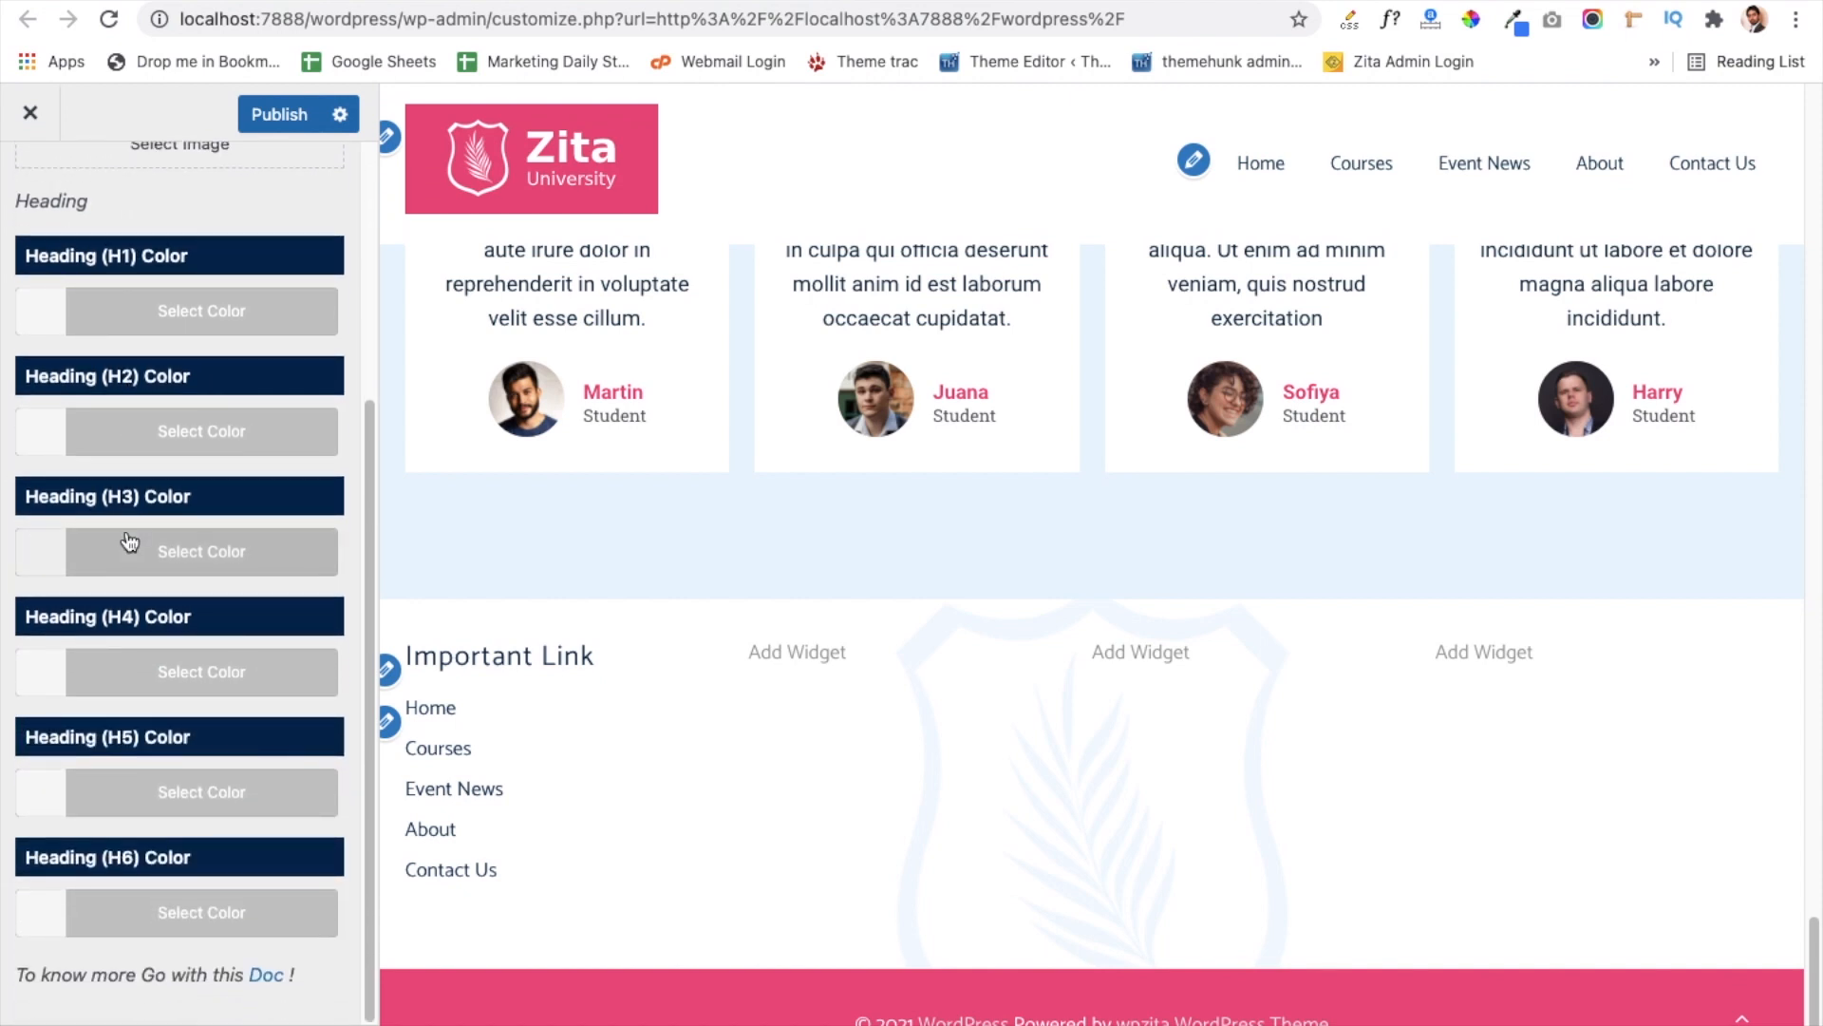
{"action": "scroll", "coordinate": [128, 541], "scroll_direction": "up", "scroll_amount": 5}
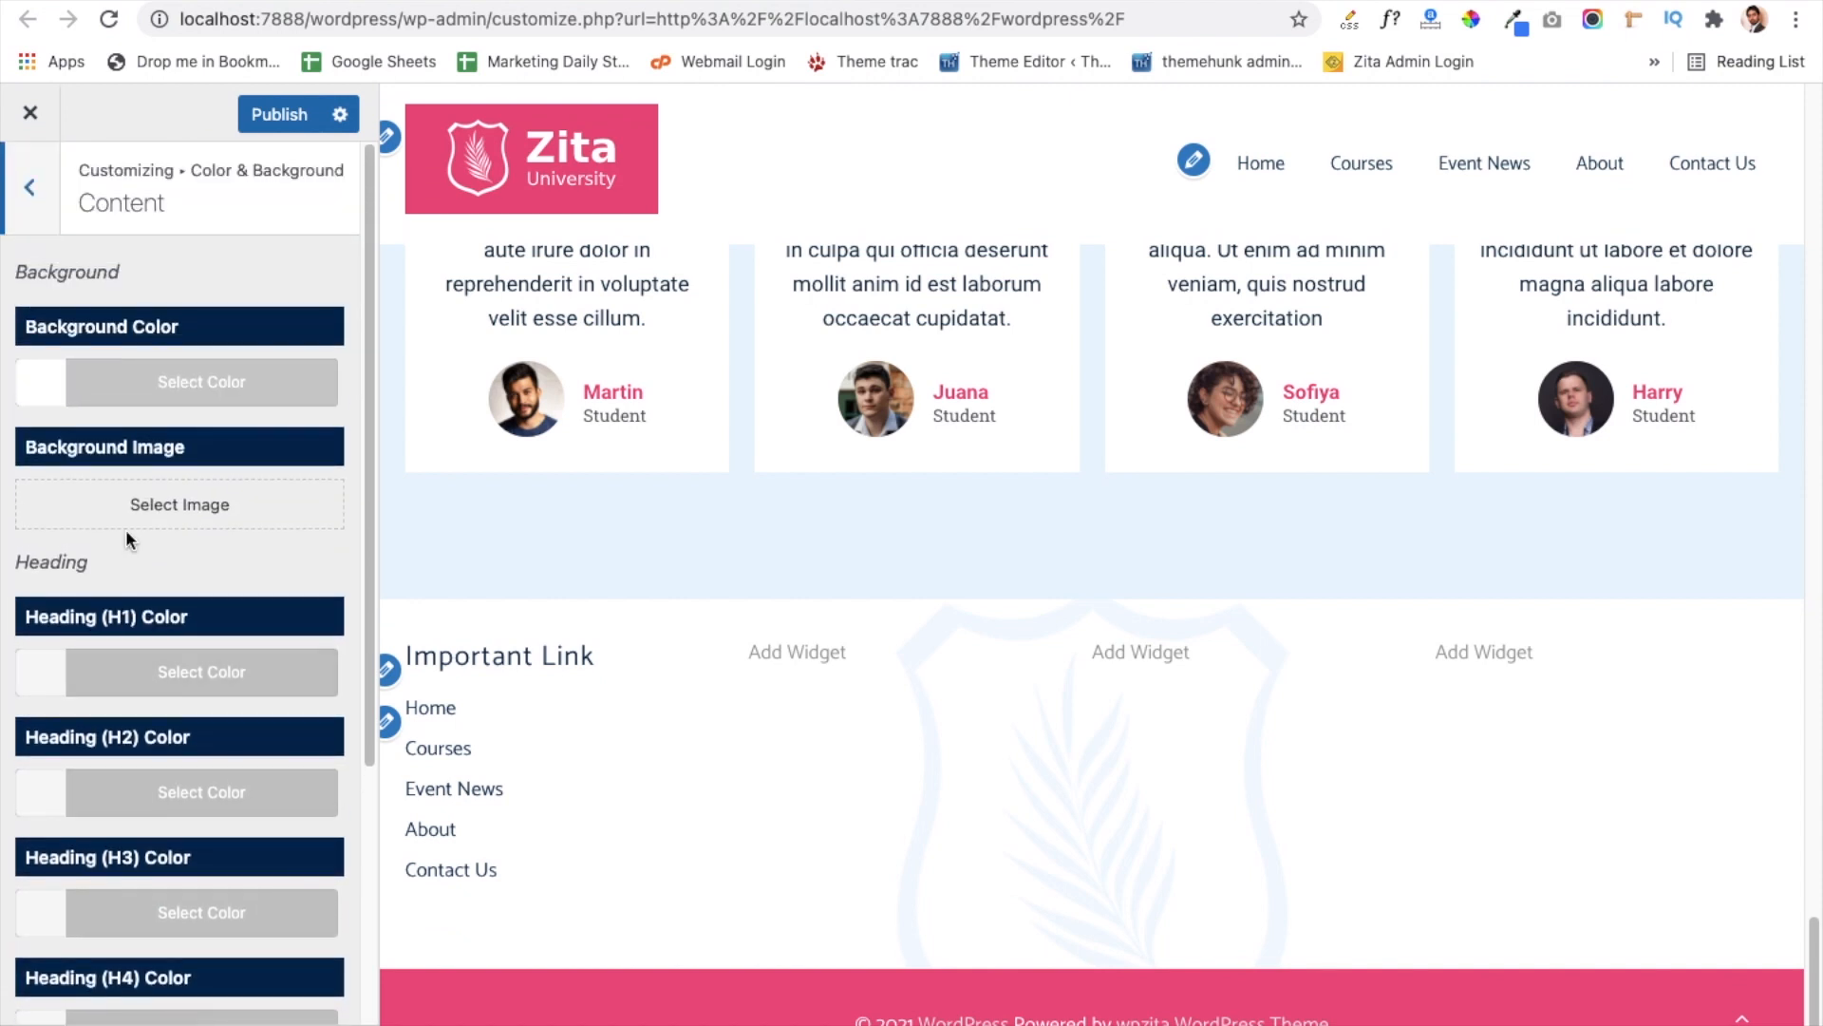
{"action": "left_click", "coordinate": [29, 186]}
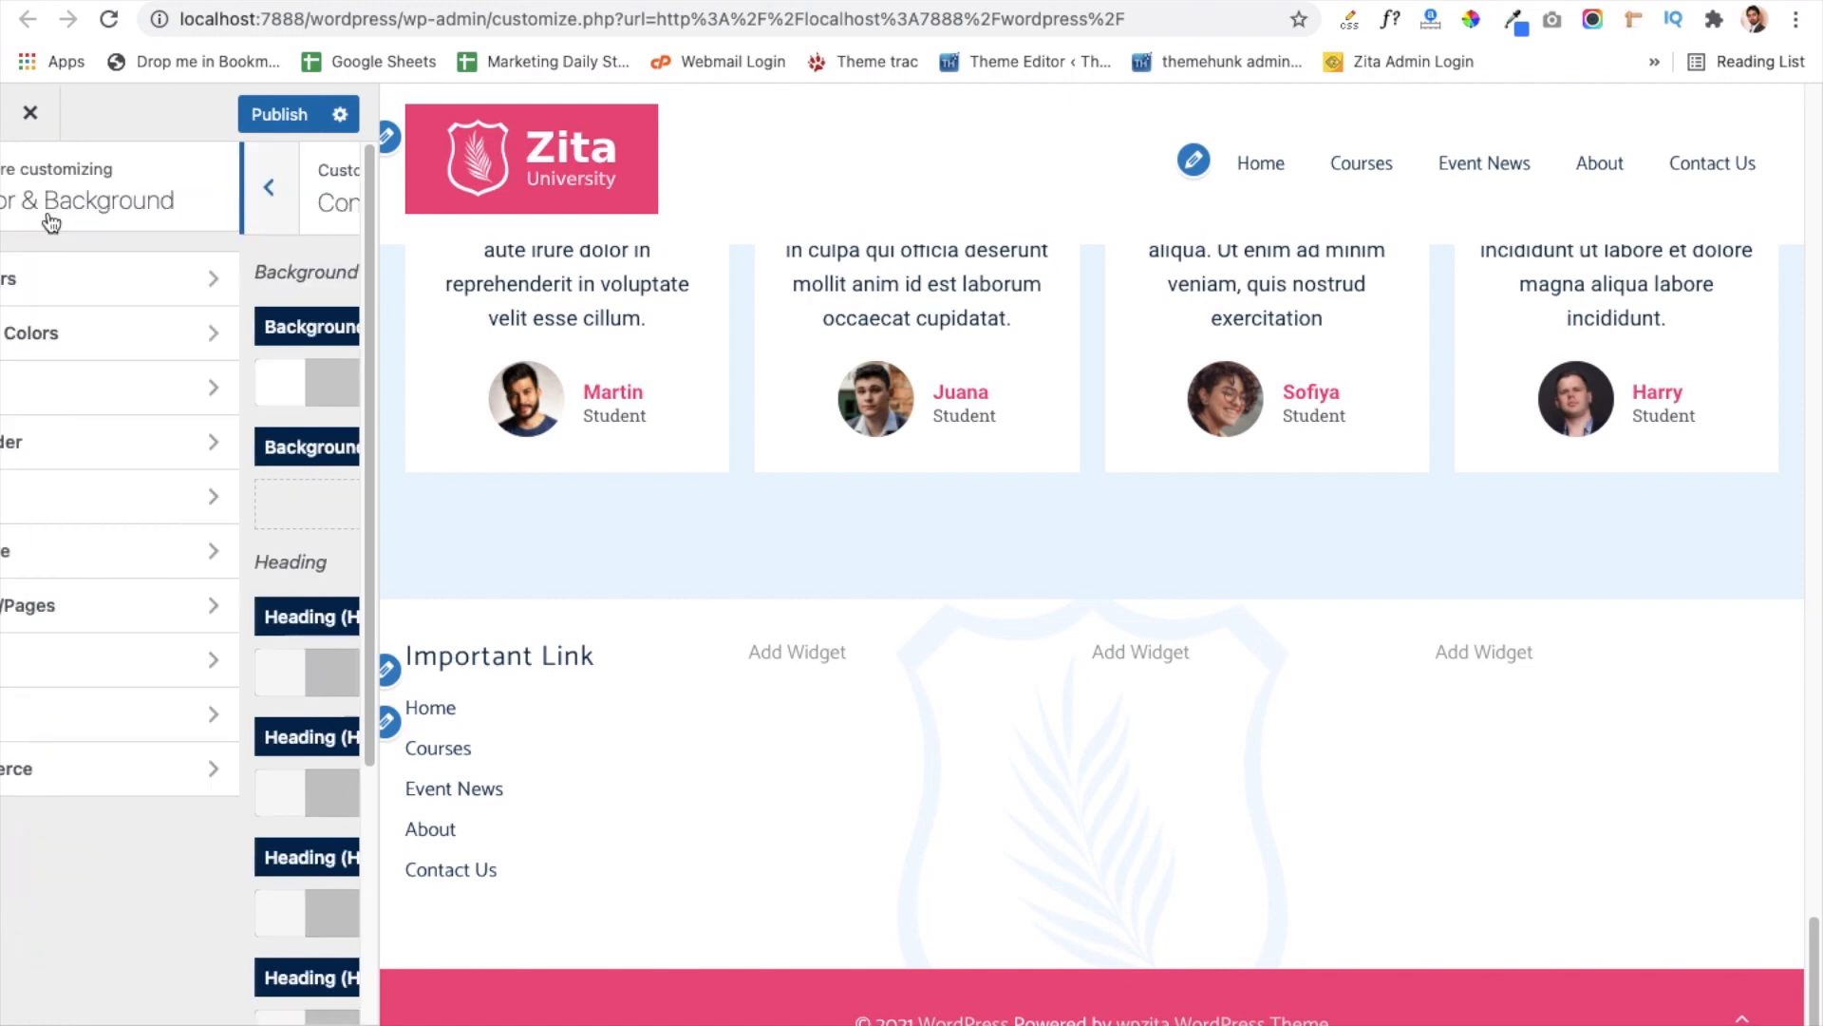
Step: Examine the Blog/Archive color settings for post title, meta, links, content, date and drop cap
{"action": "left_click", "coordinate": [163, 567]}
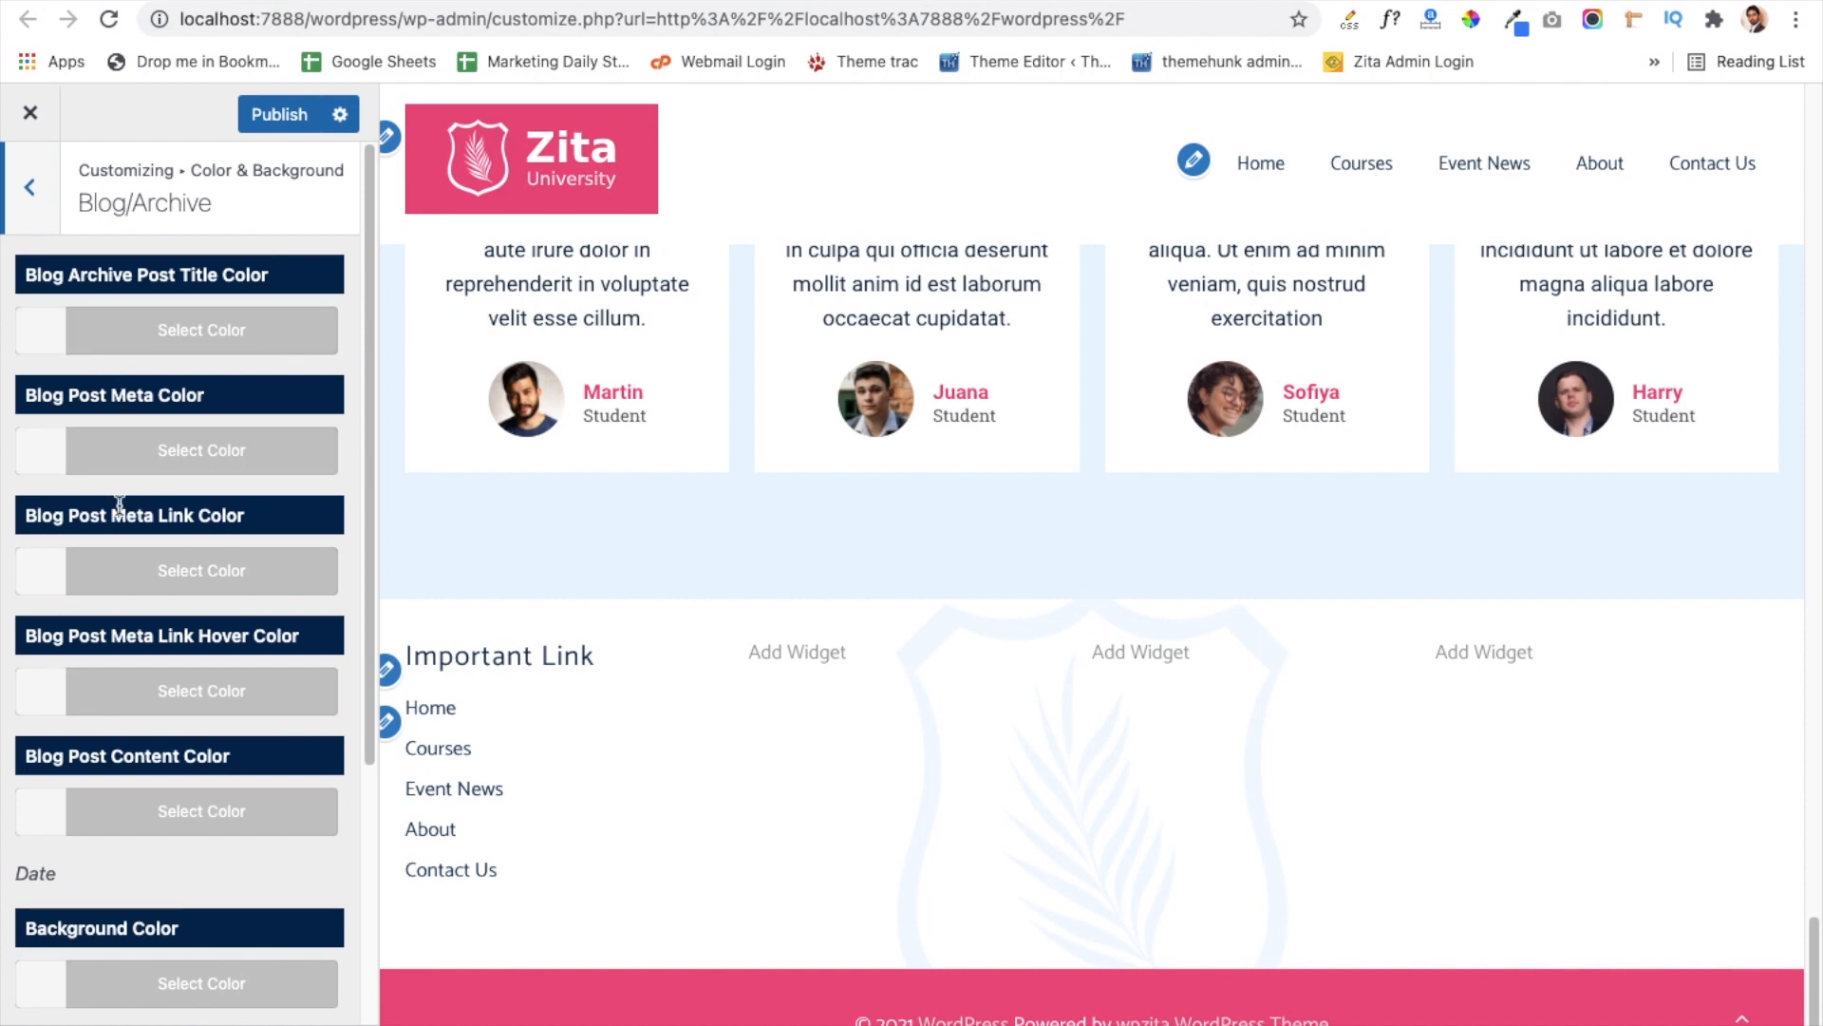
{"action": "scroll", "coordinate": [120, 504], "scroll_direction": "down", "scroll_amount": 5}
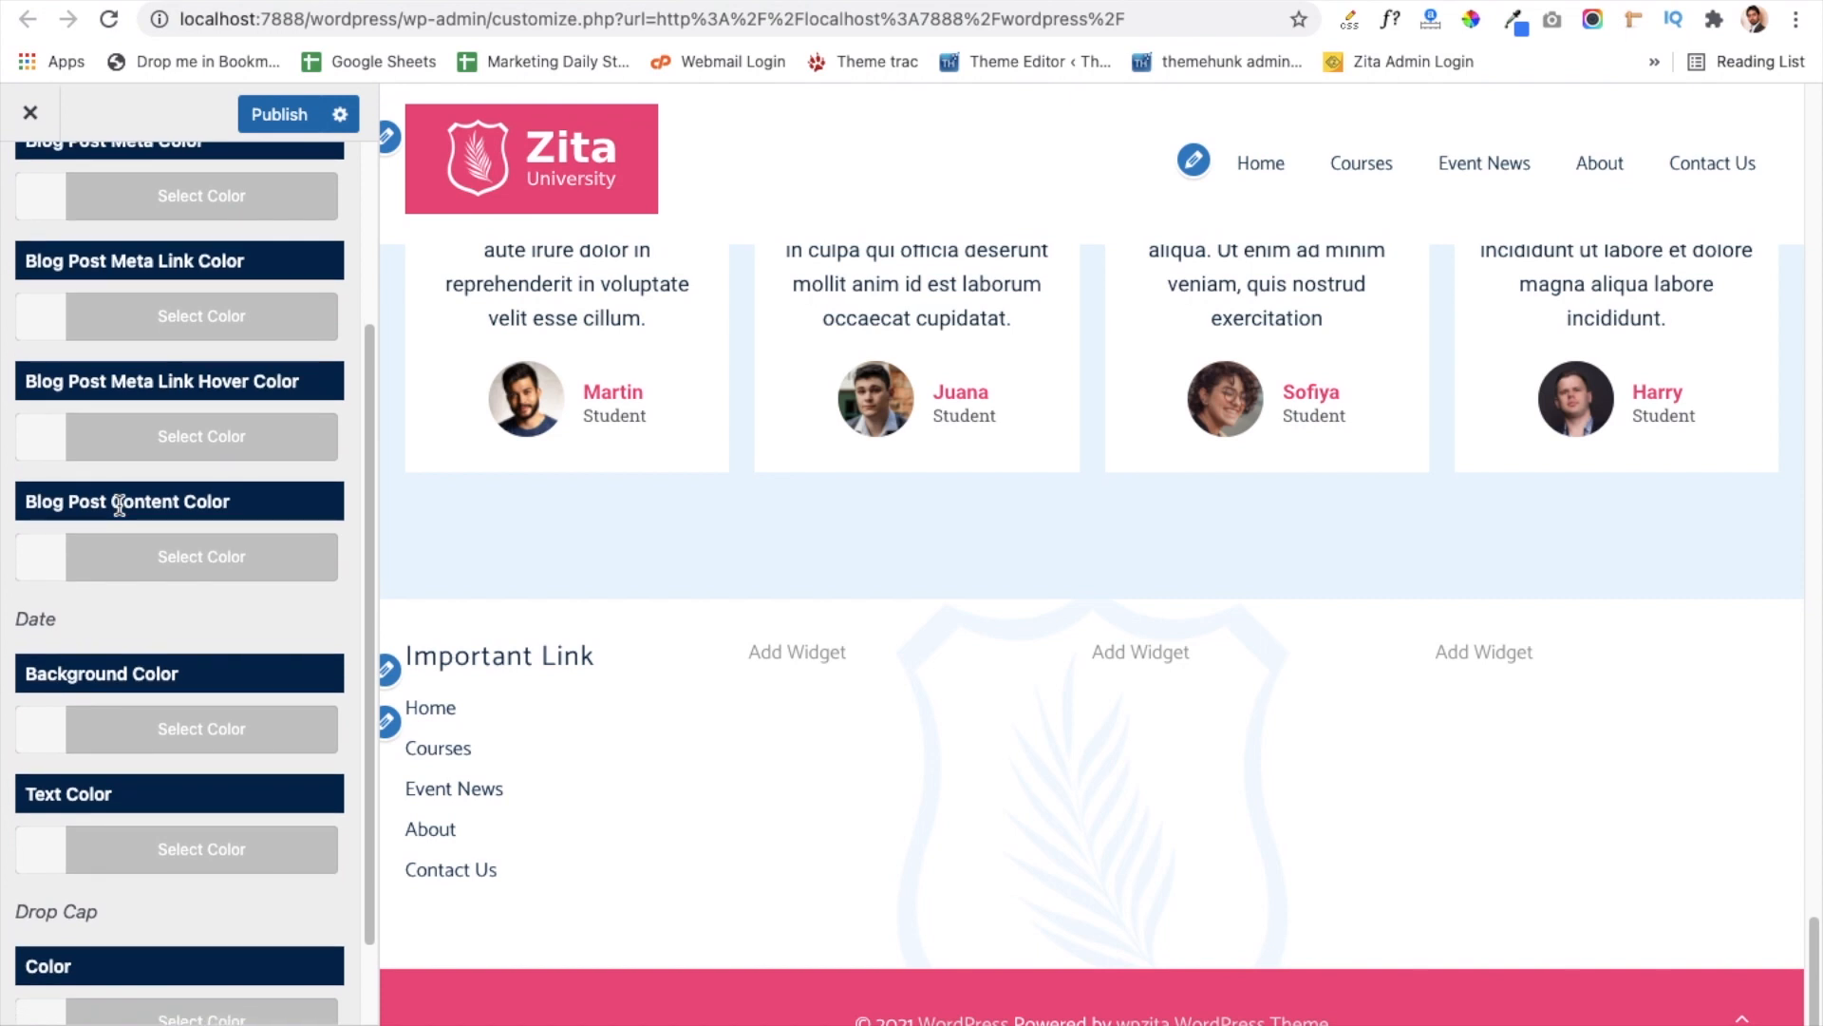
{"action": "scroll", "coordinate": [119, 505], "scroll_direction": "down", "scroll_amount": 2}
{"action": "scroll", "coordinate": [120, 505], "scroll_direction": "up", "scroll_amount": 7}
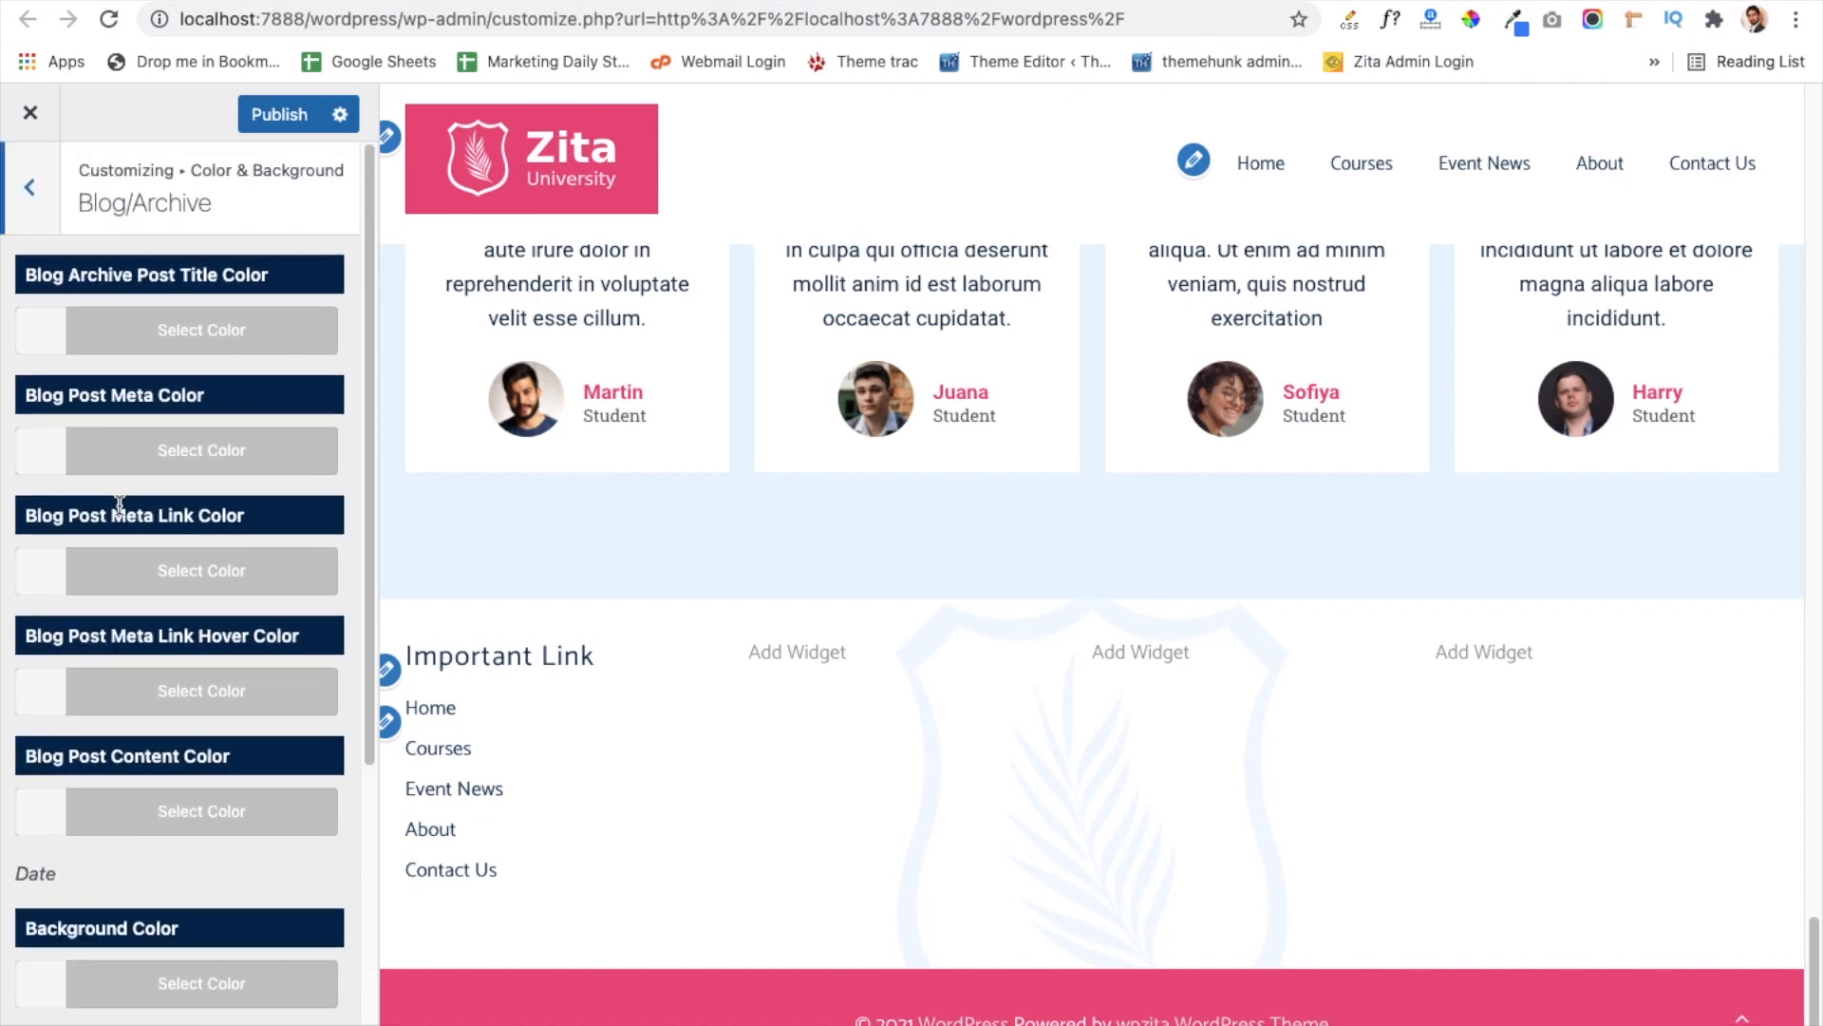
{"action": "left_click", "coordinate": [29, 190]}
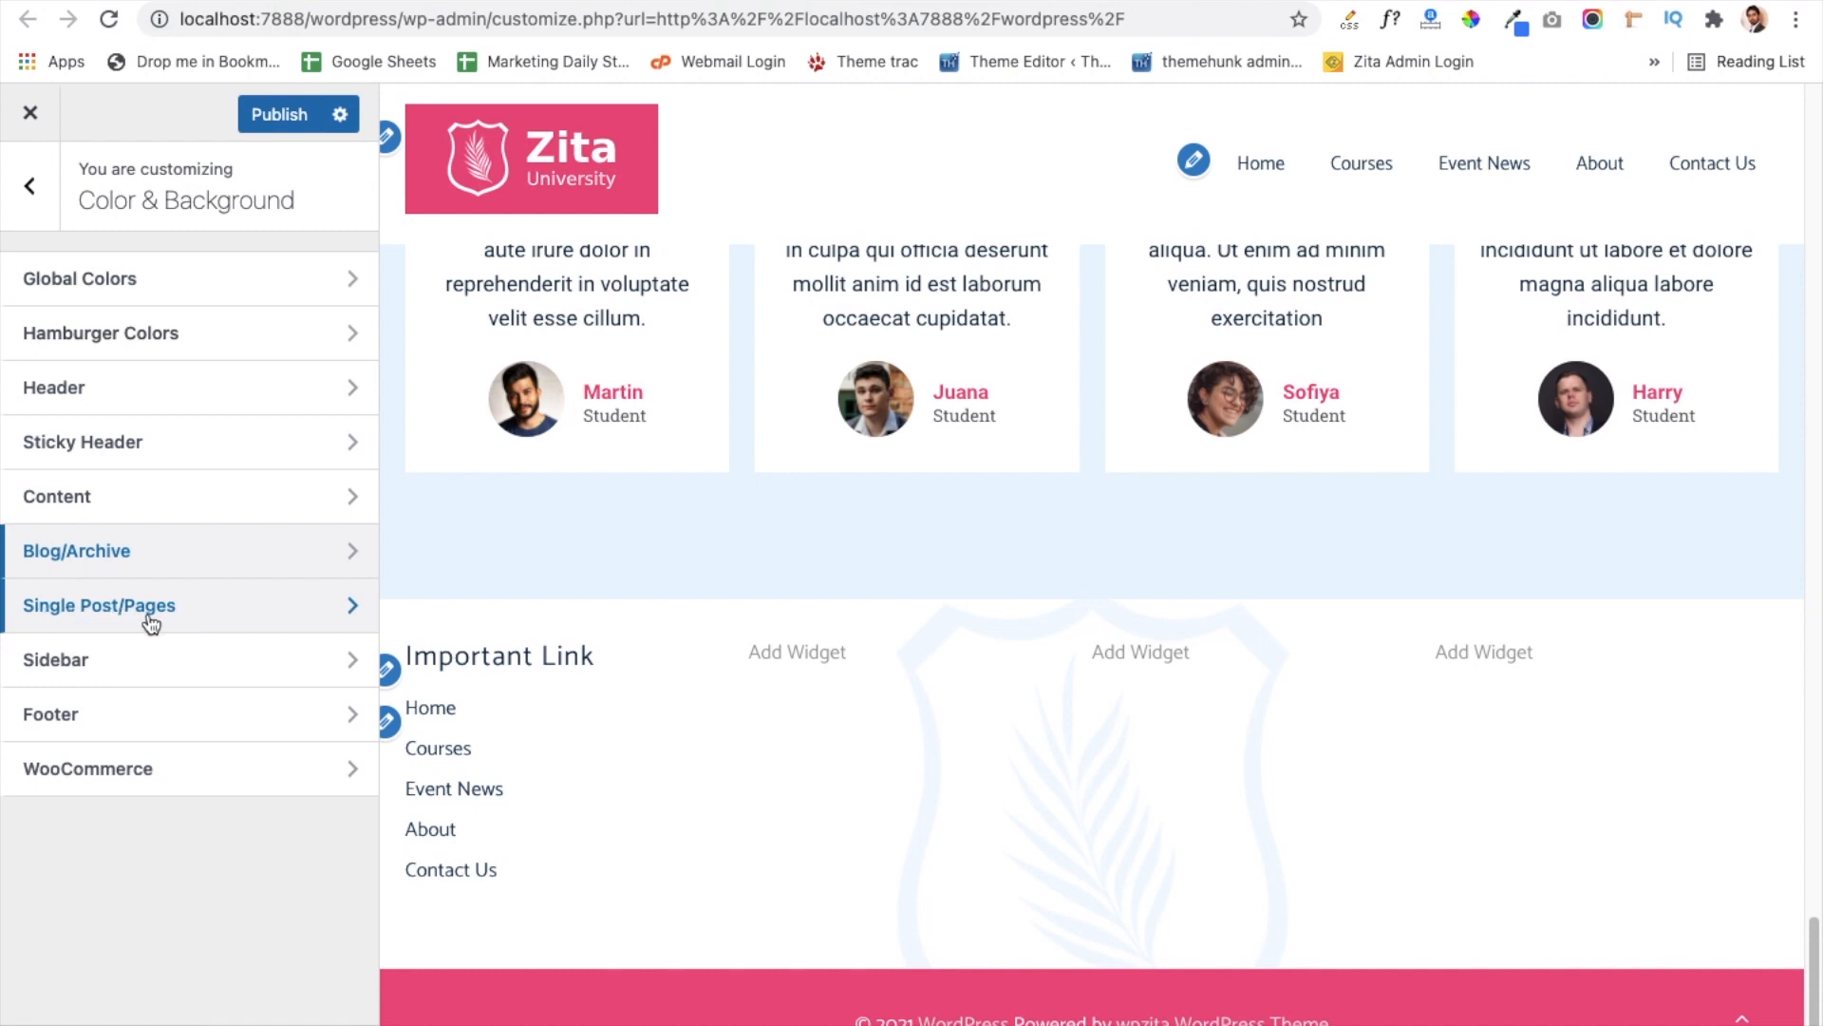
Step: Examine the Sidebar color settings for background, widget title, text, link and link hover
{"action": "left_click", "coordinate": [91, 676]}
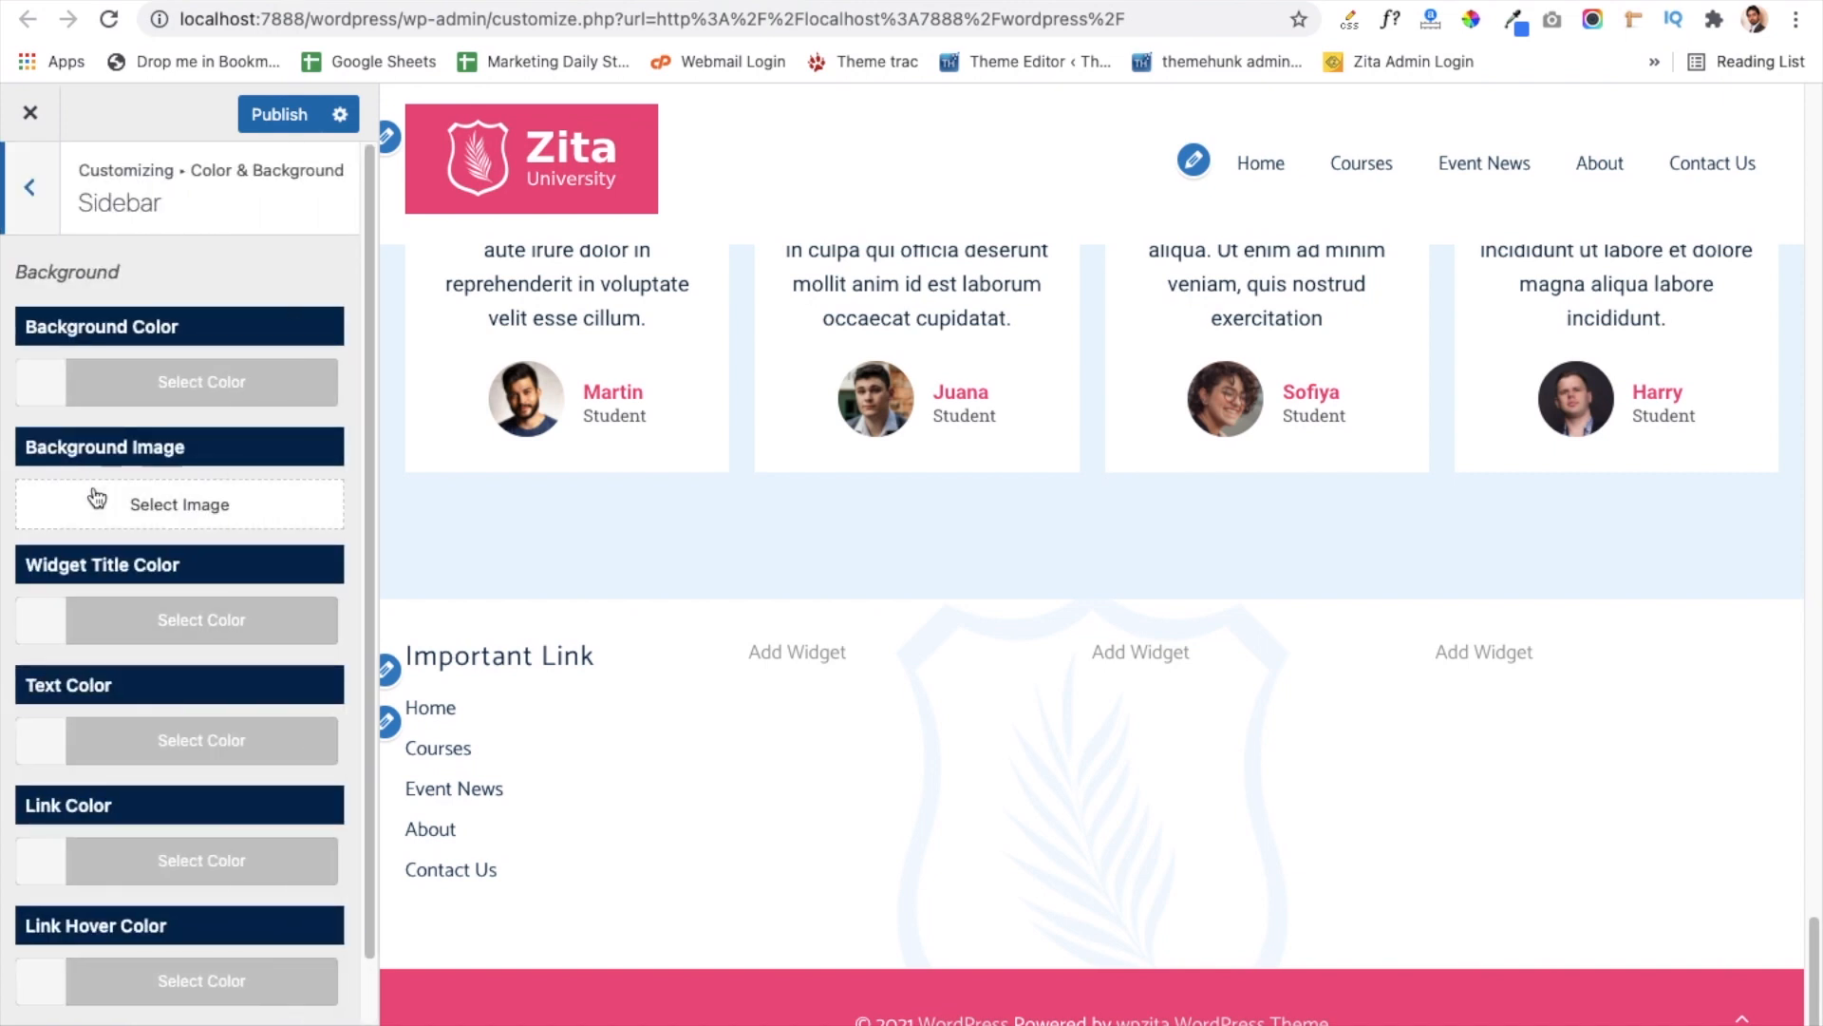
{"action": "scroll", "coordinate": [147, 581], "scroll_direction": "down", "scroll_amount": 1}
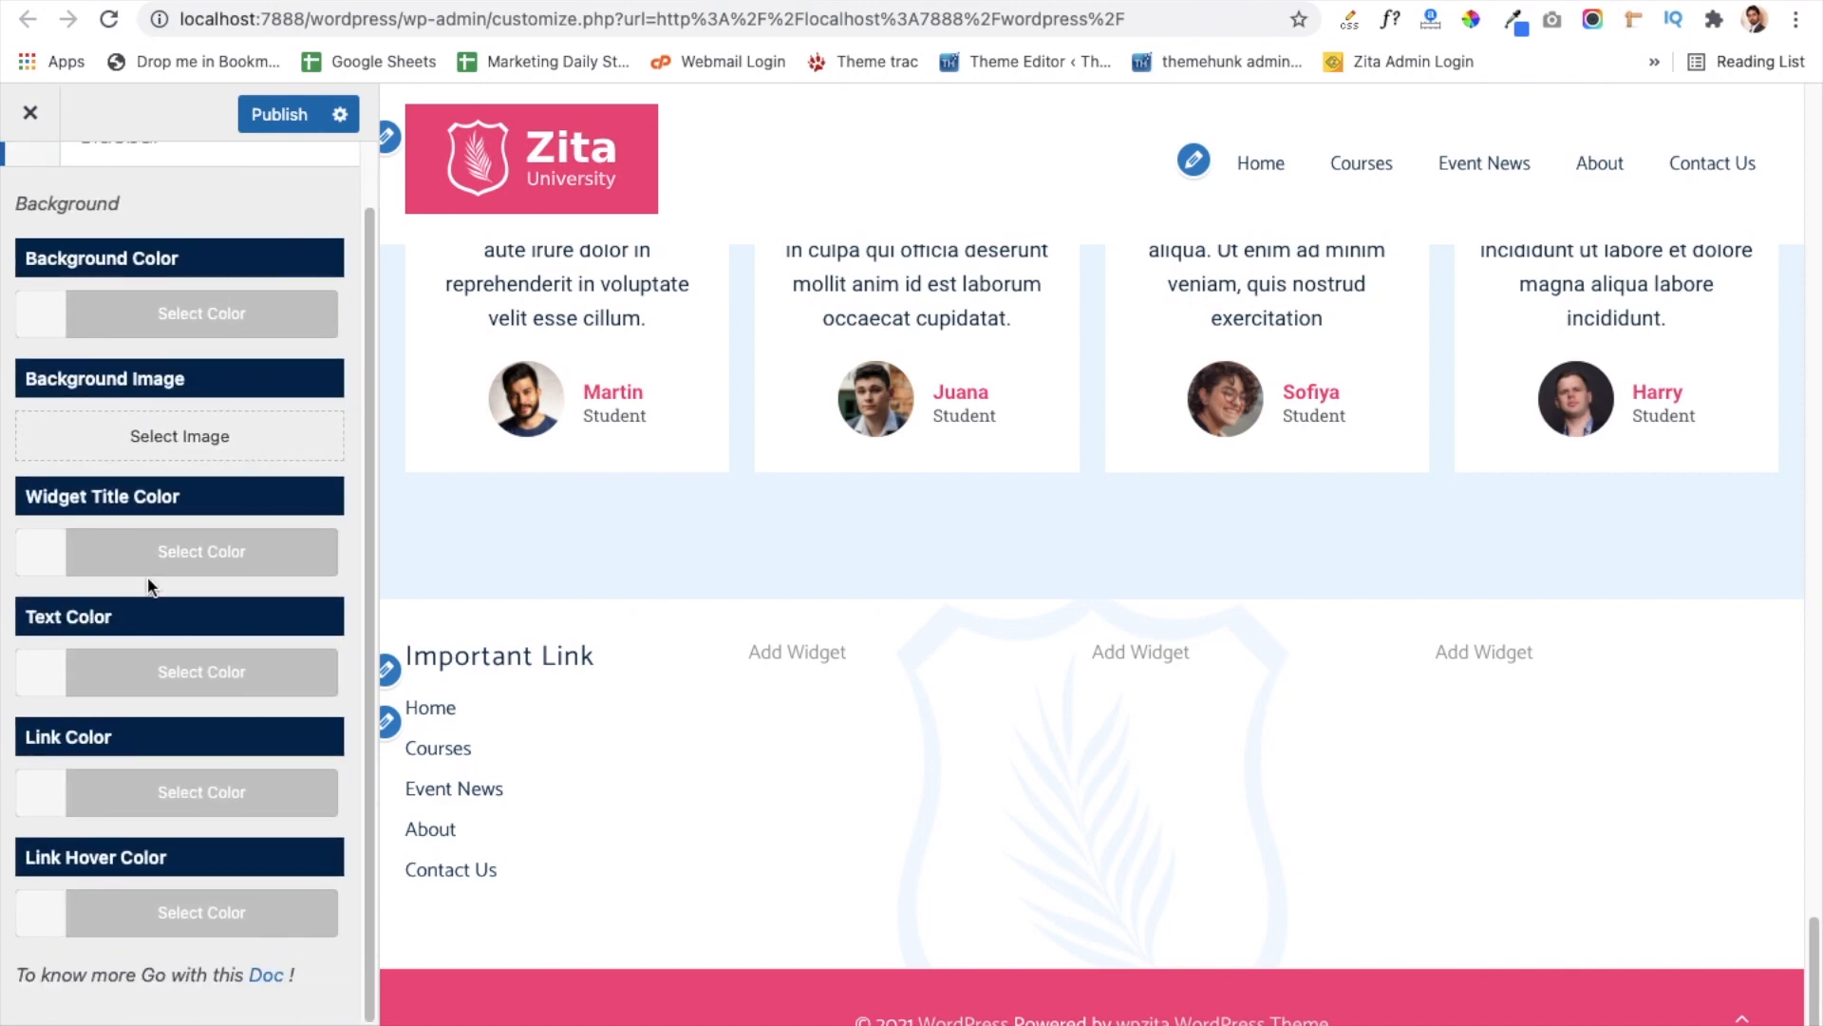
{"action": "scroll", "coordinate": [147, 581], "scroll_direction": "up", "scroll_amount": 1}
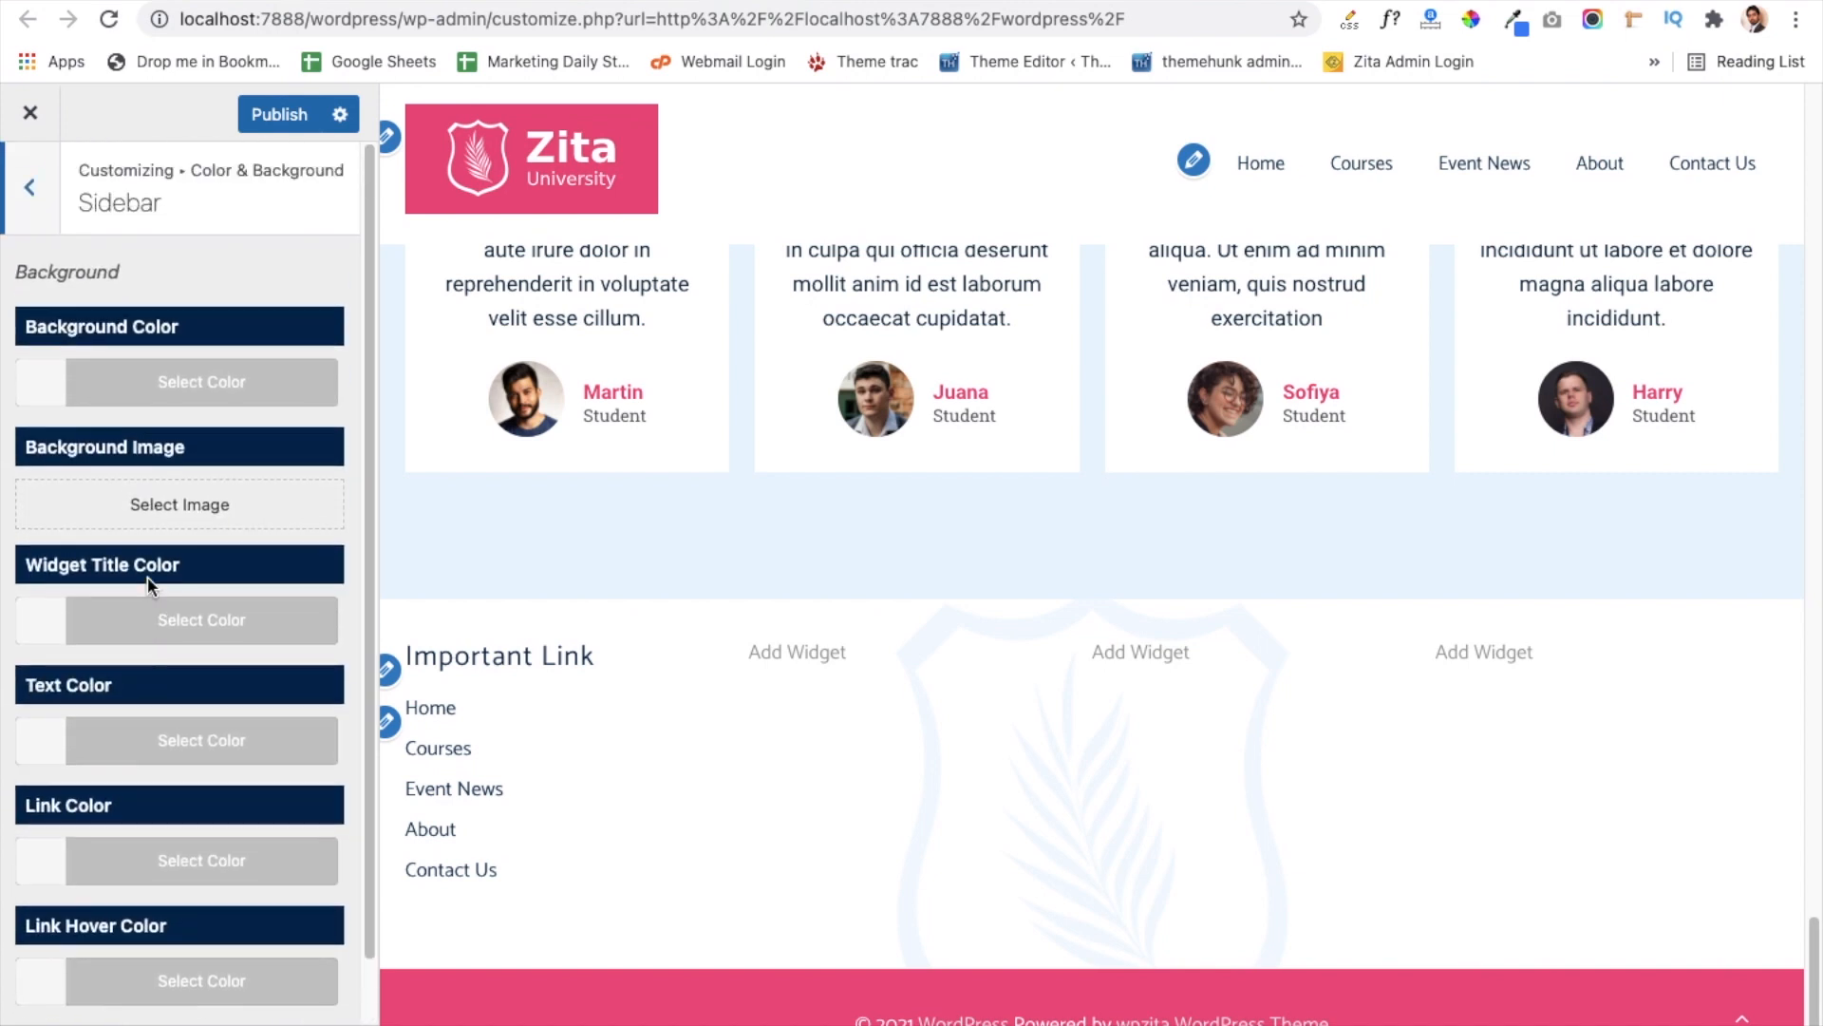
{"action": "left_click", "coordinate": [38, 190]}
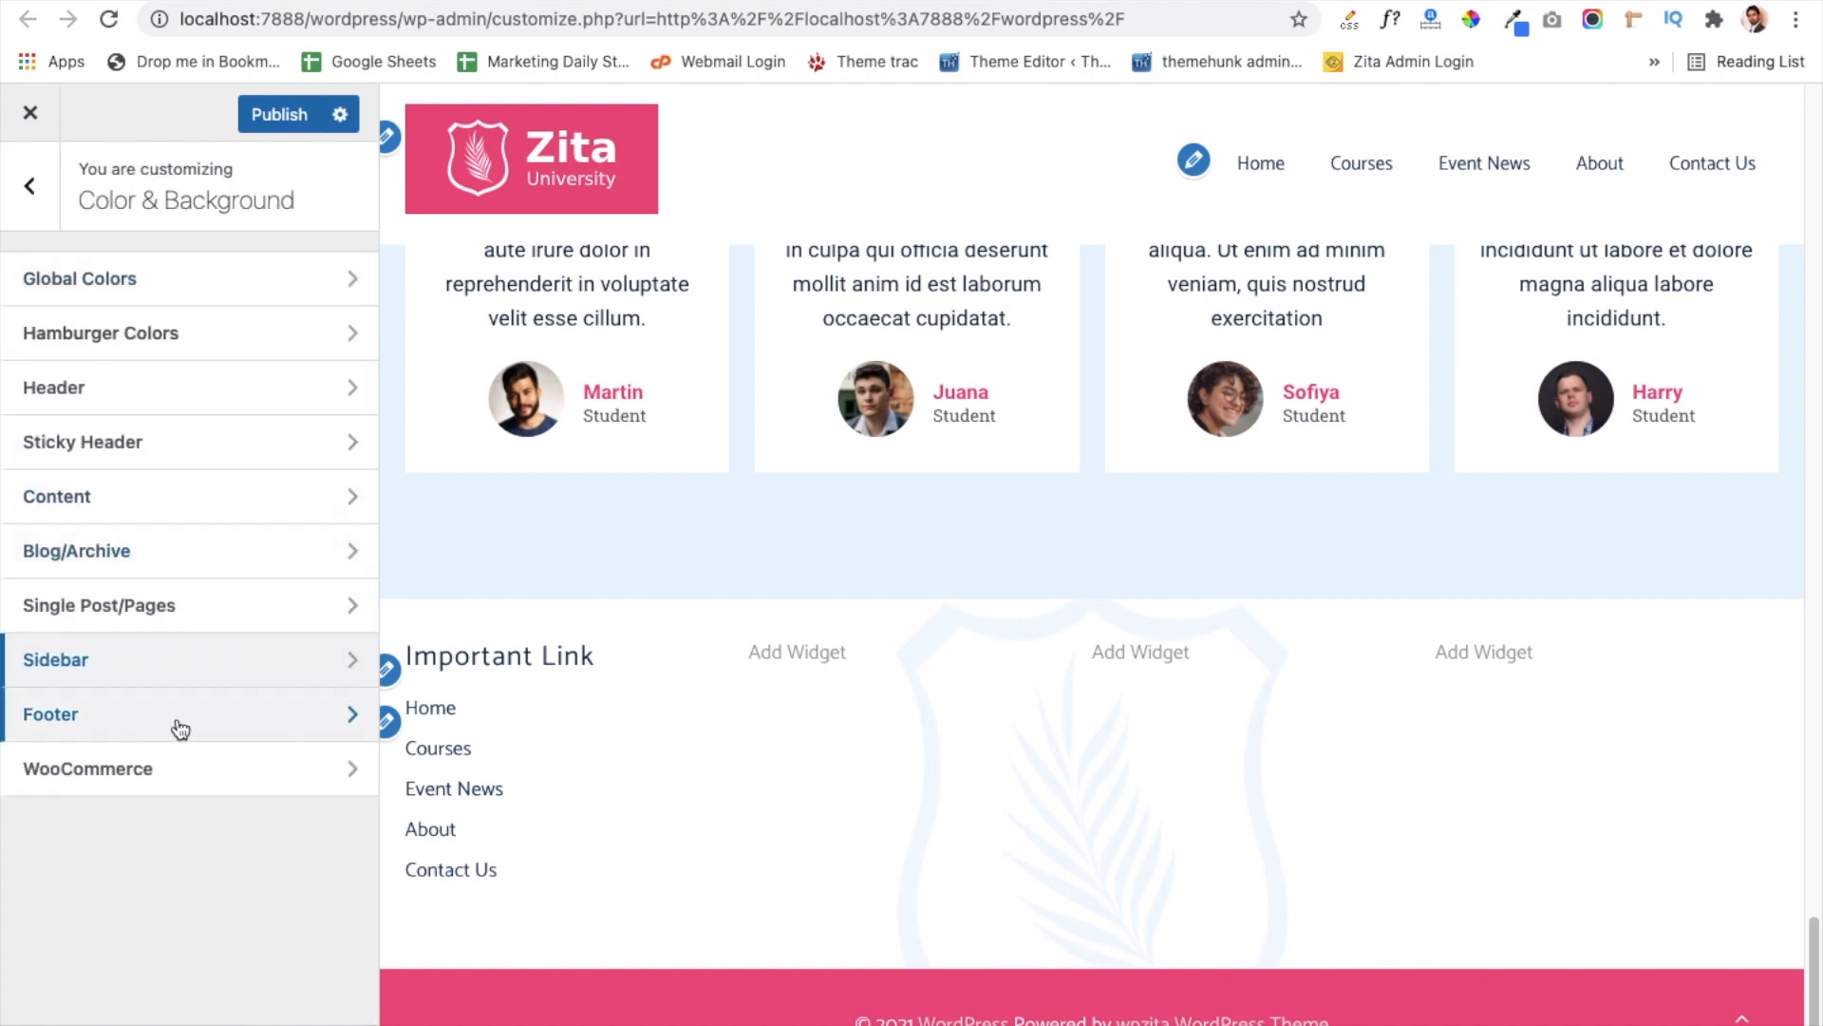
Step: Examine the Footer Widget color settings, including the background image with its repeat, size, position and attachment, and the content colors
{"action": "left_click", "coordinate": [120, 727]}
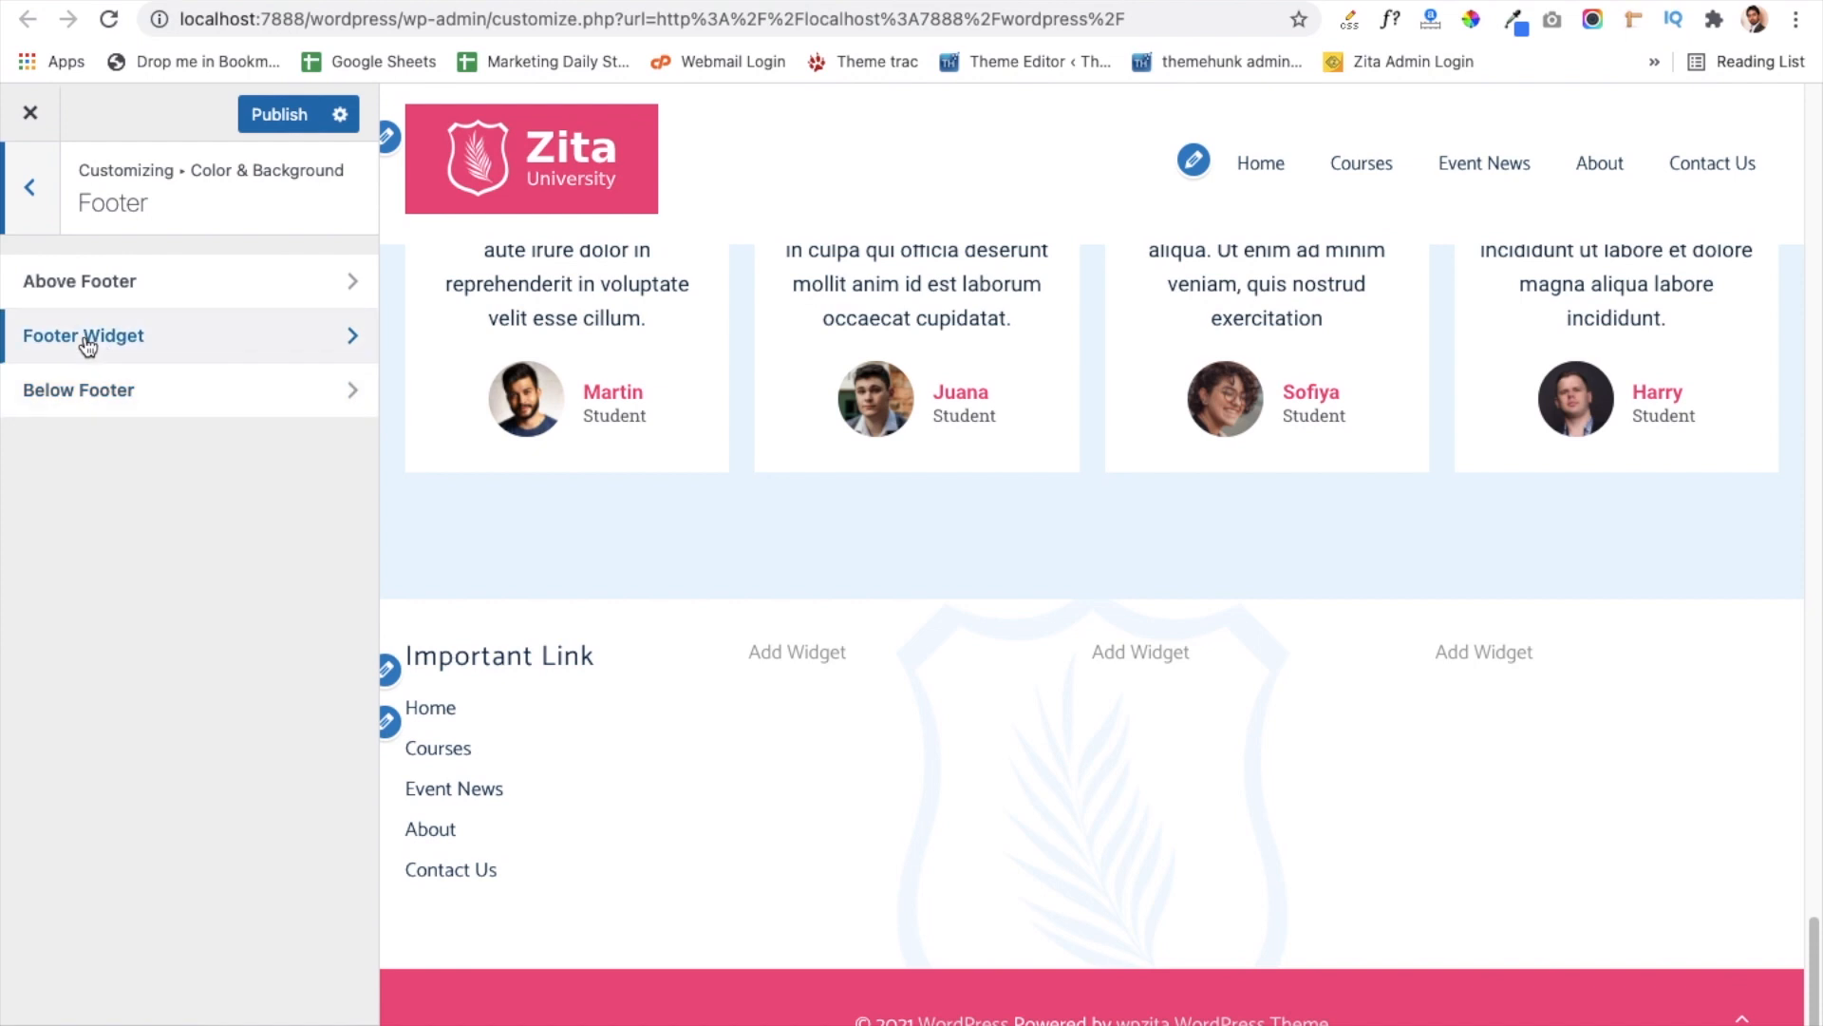
{"action": "left_click", "coordinate": [135, 338]}
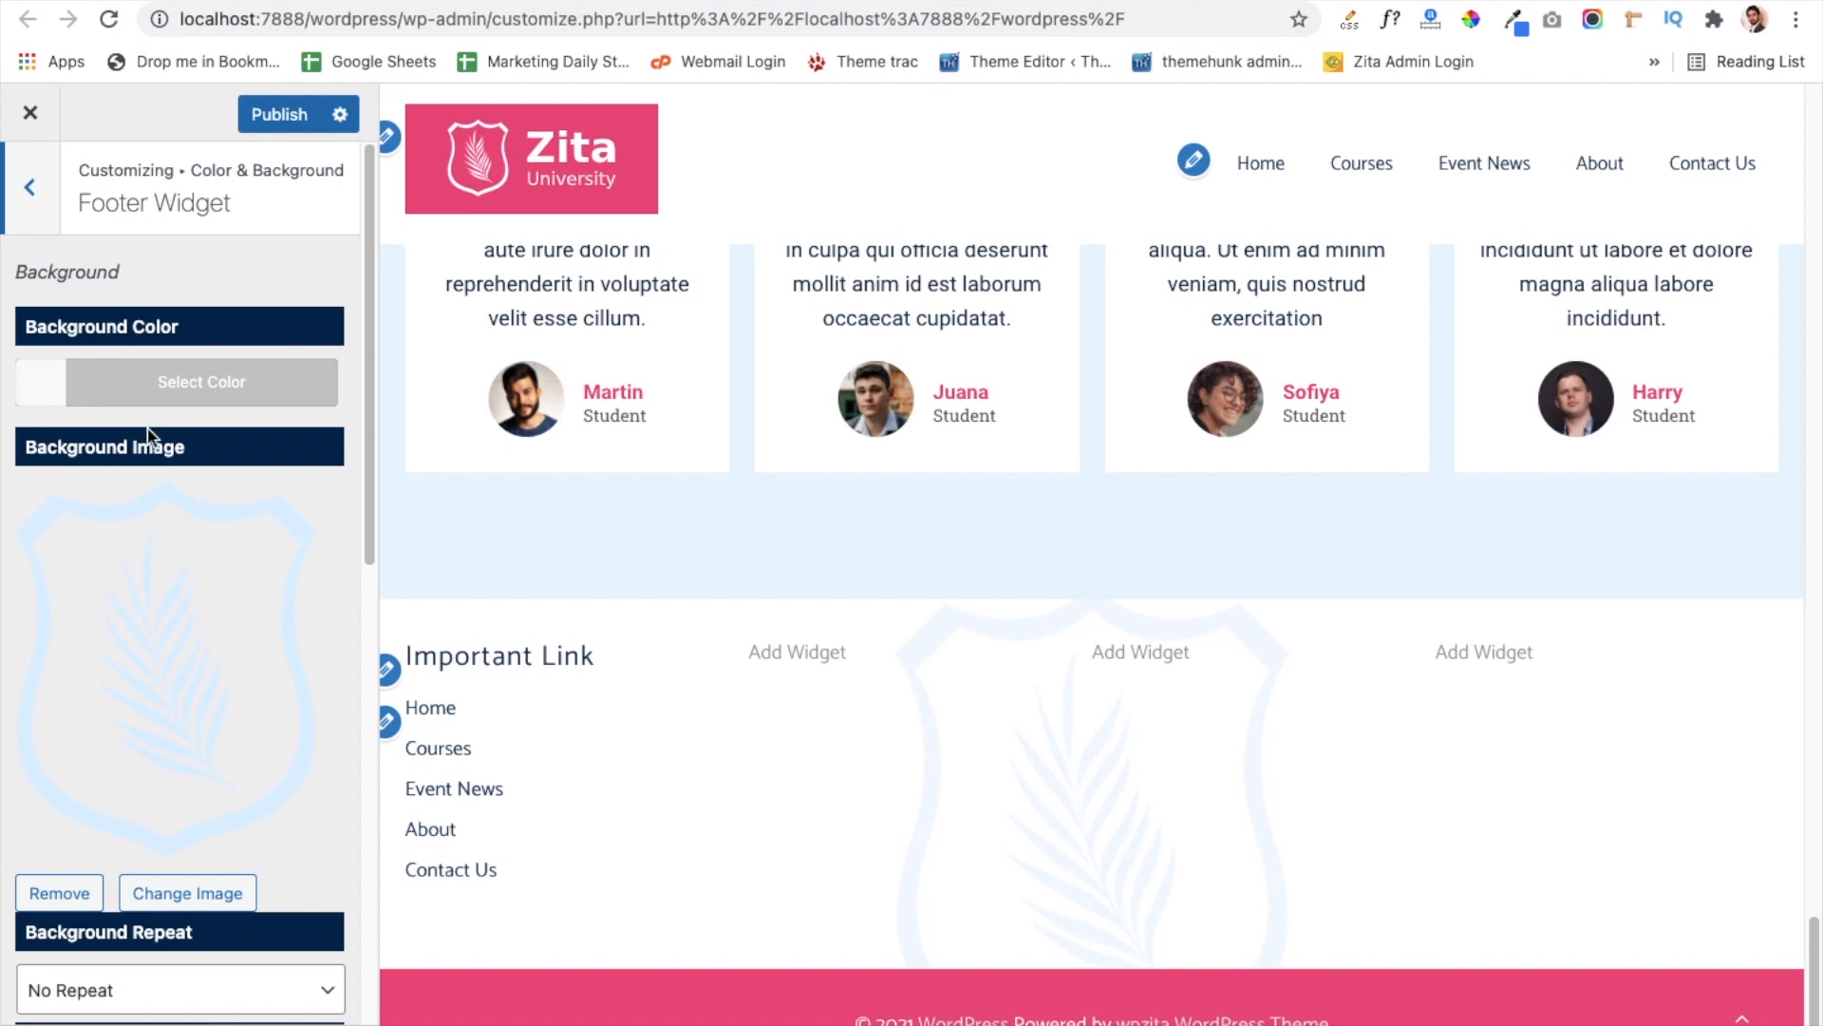
{"action": "scroll", "coordinate": [191, 545], "scroll_direction": "down", "scroll_amount": 6}
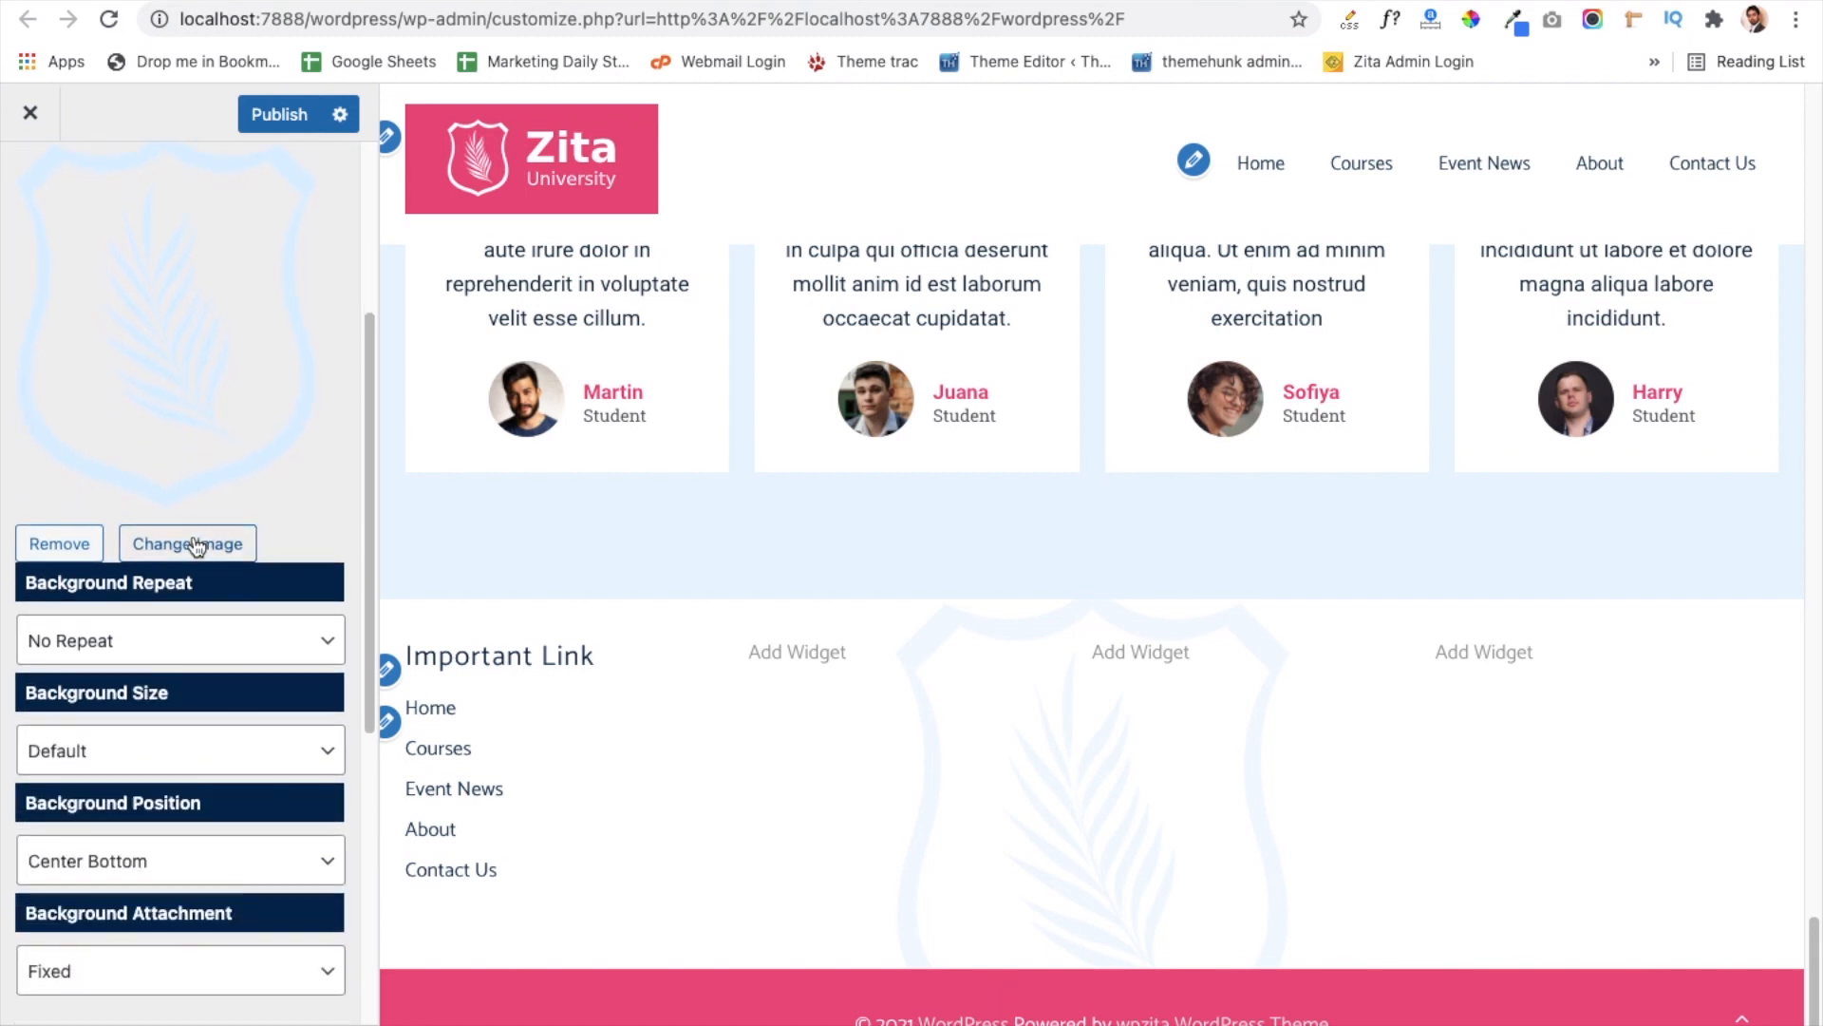
{"action": "scroll", "coordinate": [196, 546], "scroll_direction": "down", "scroll_amount": 2}
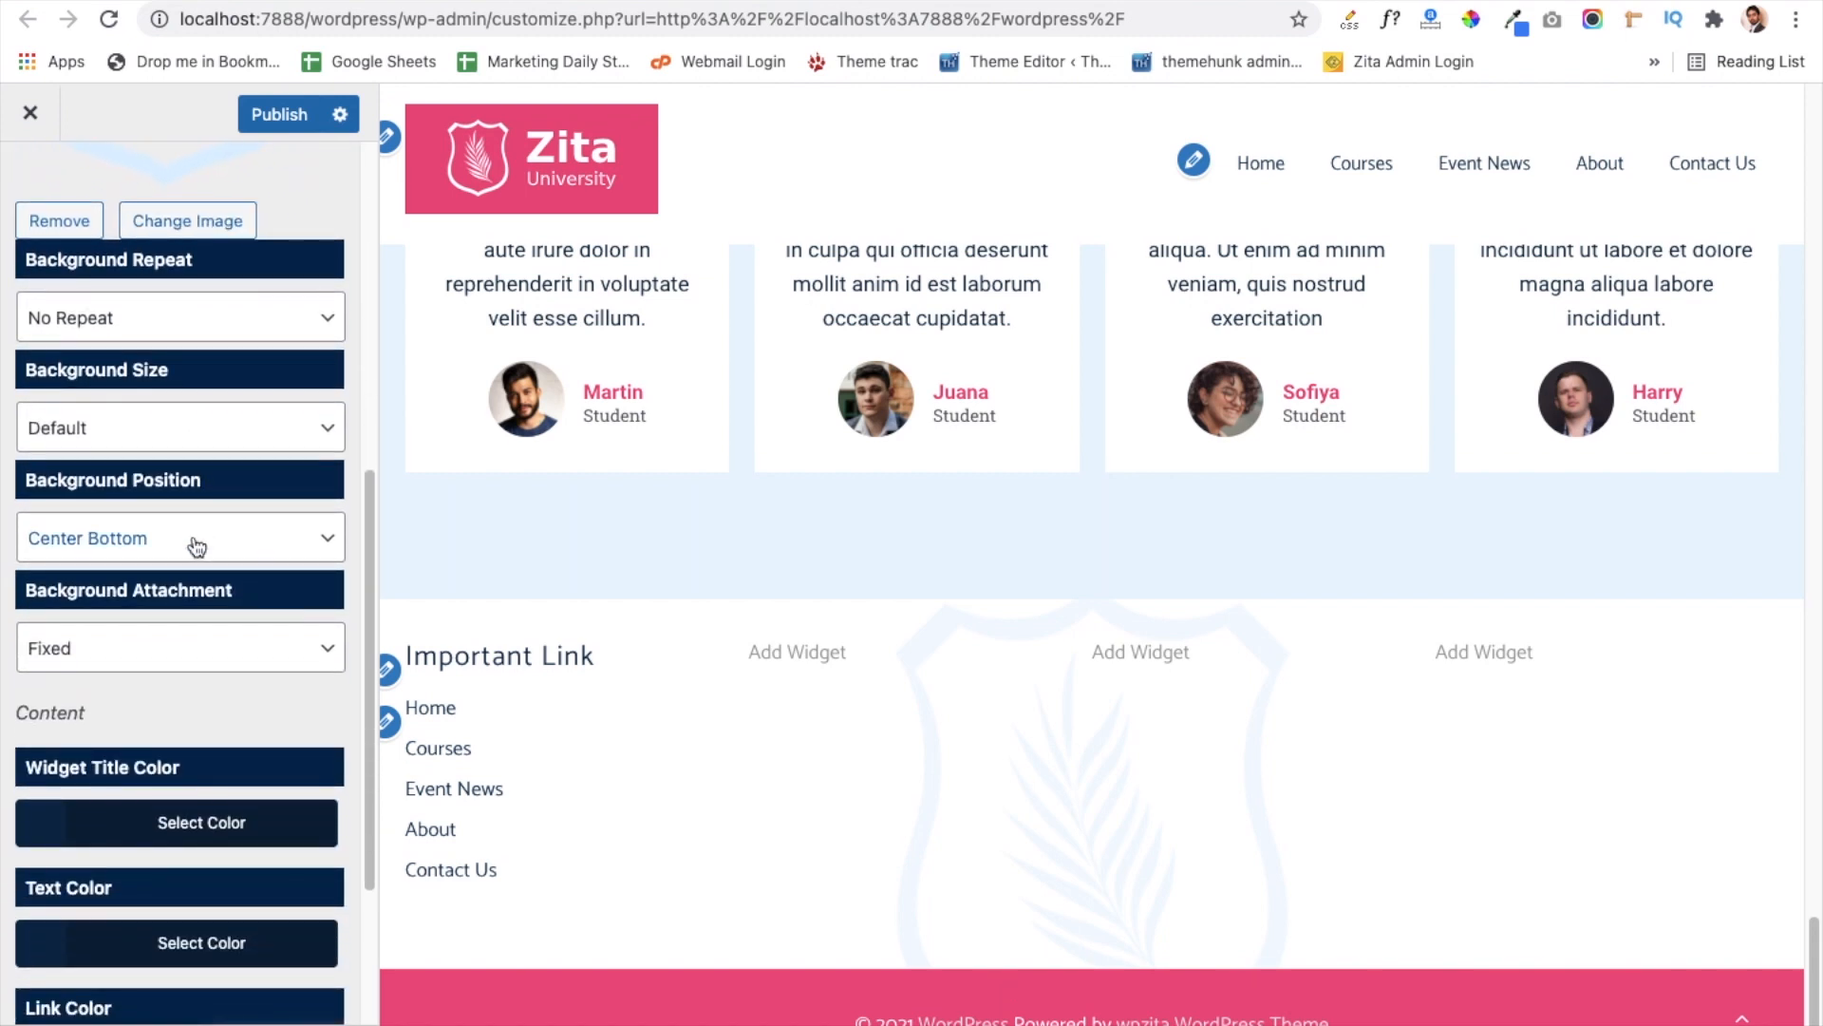
{"action": "scroll", "coordinate": [194, 536], "scroll_direction": "up", "scroll_amount": 7}
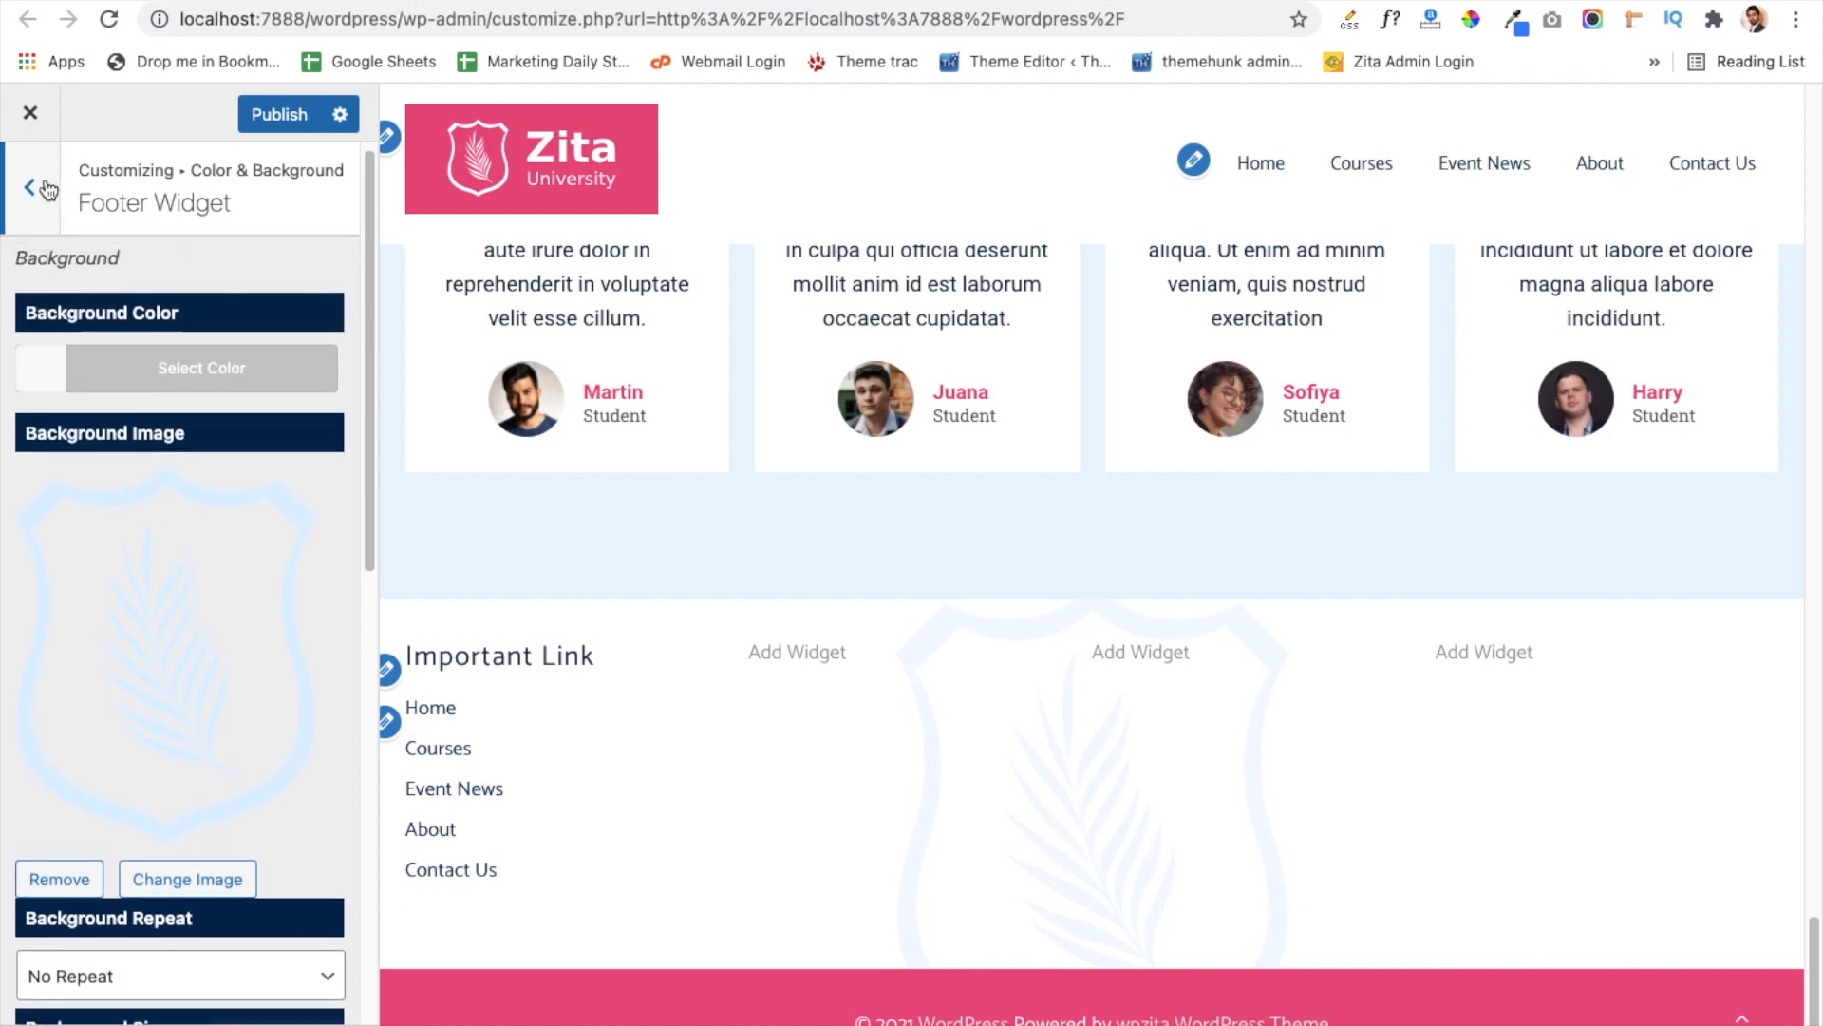
Step: Examine the WooCommerce color sections for product, sale badge, single product, button style and dropdown cart
{"action": "left_click", "coordinate": [40, 188]}
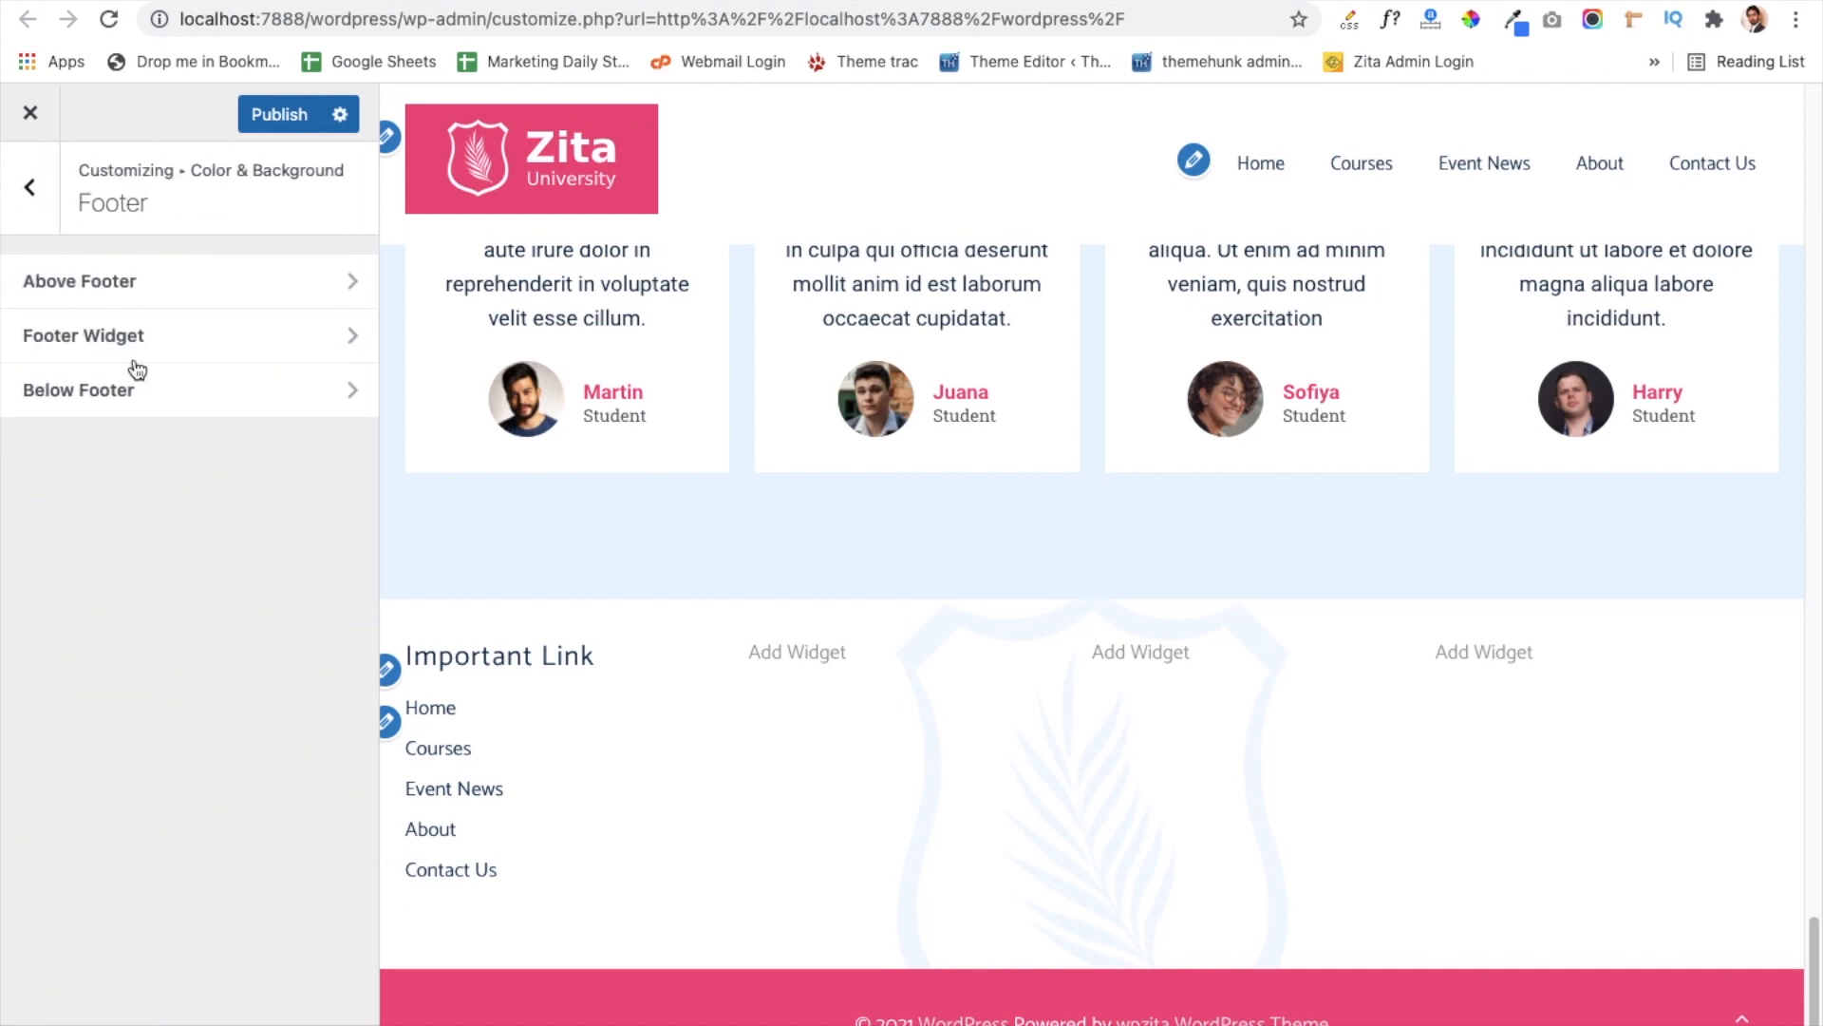
{"action": "left_click", "coordinate": [49, 214]}
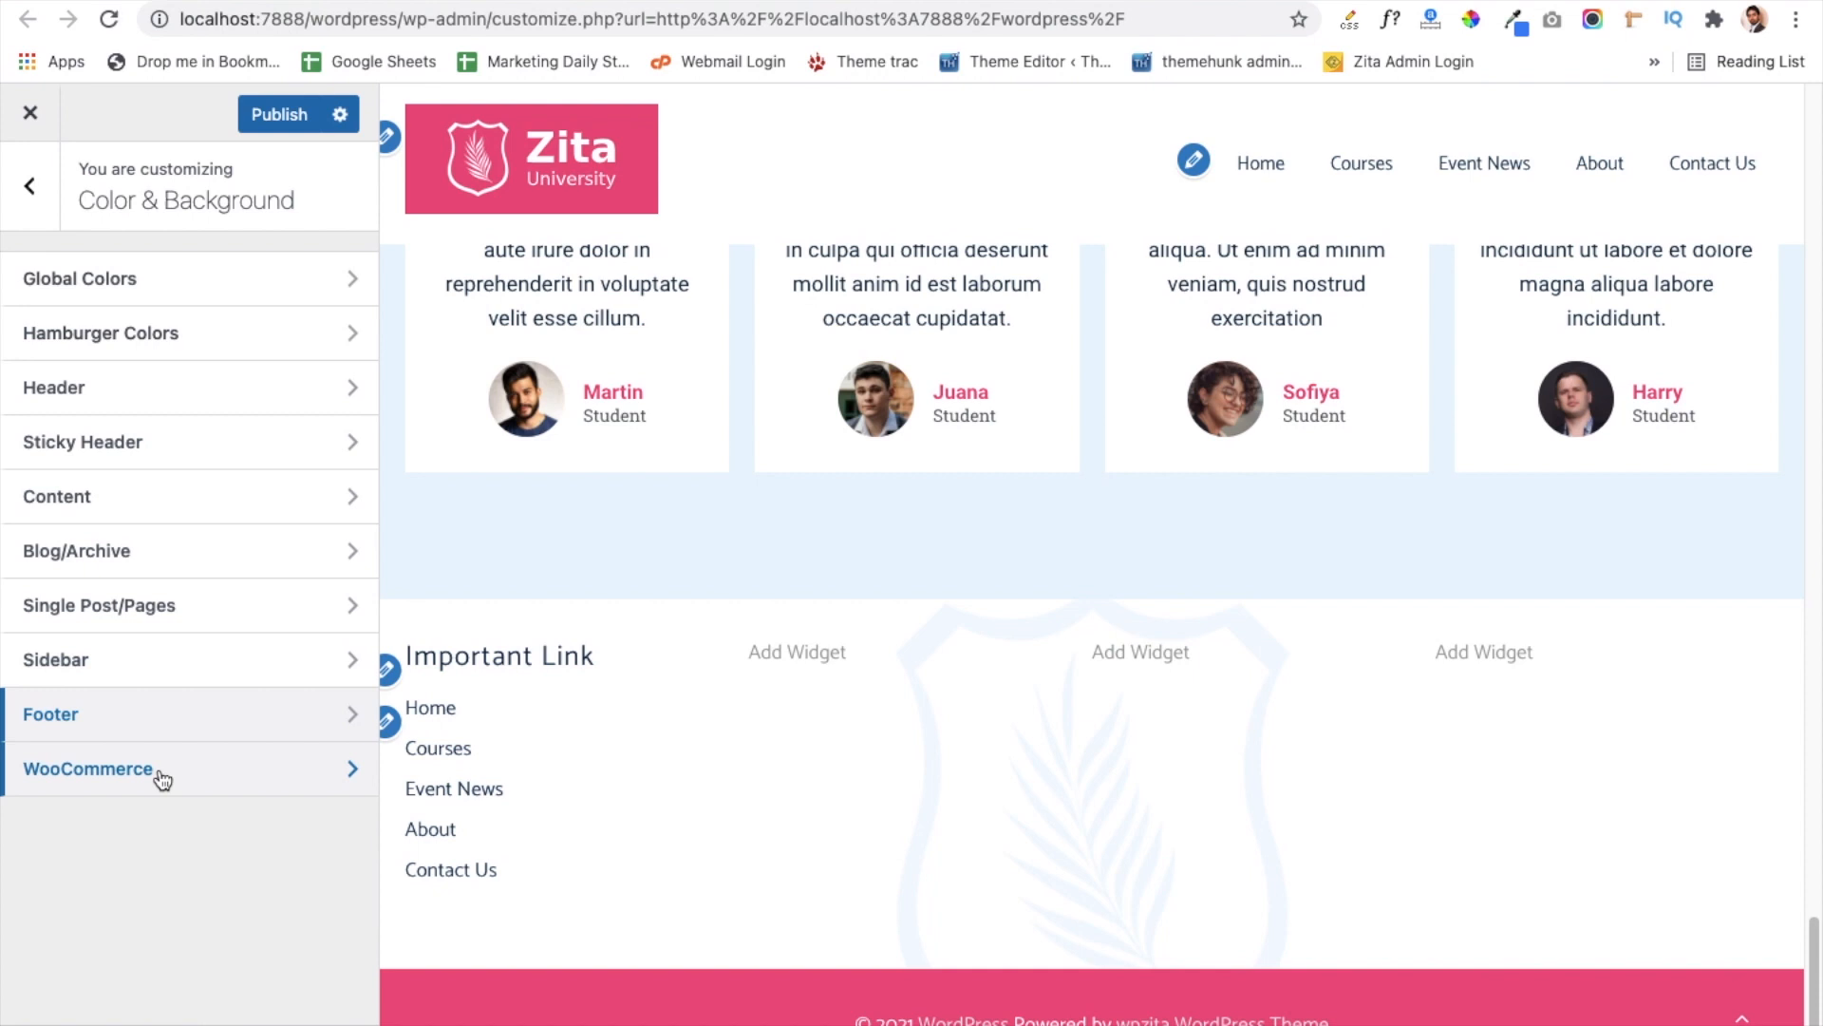
{"action": "left_click", "coordinate": [161, 777]}
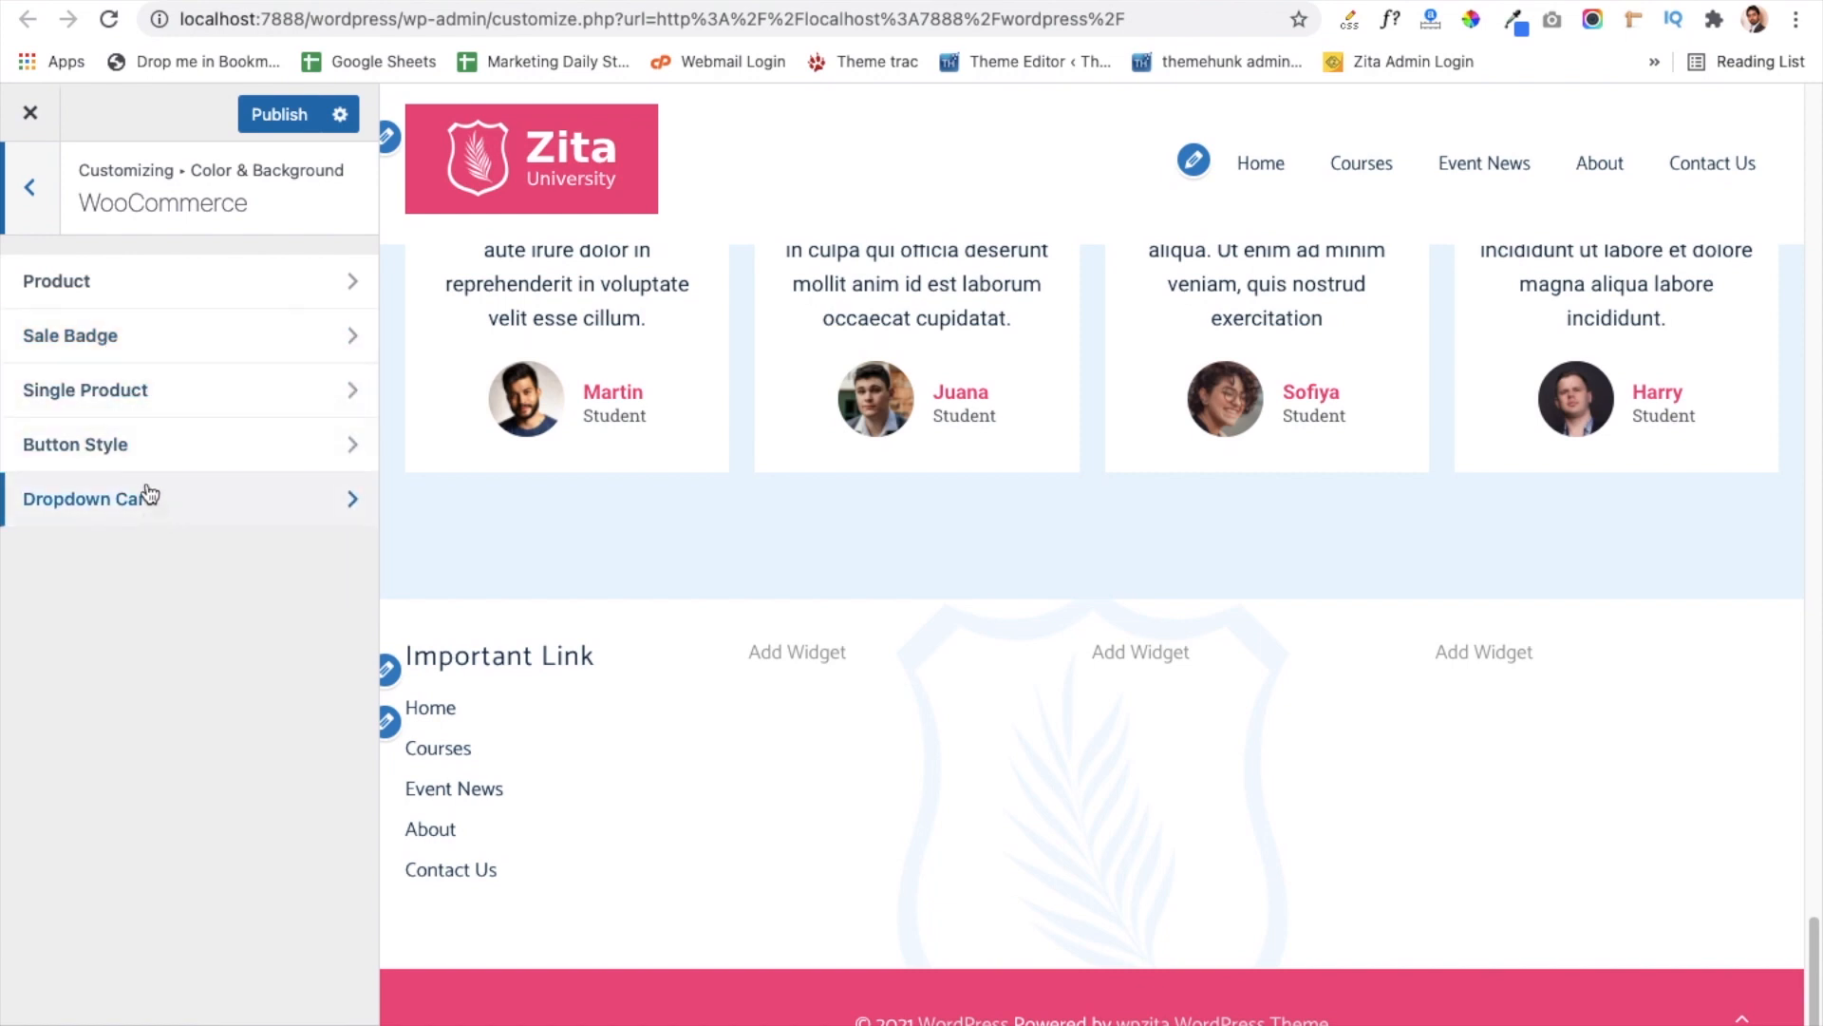
{"action": "left_click", "coordinate": [36, 194]}
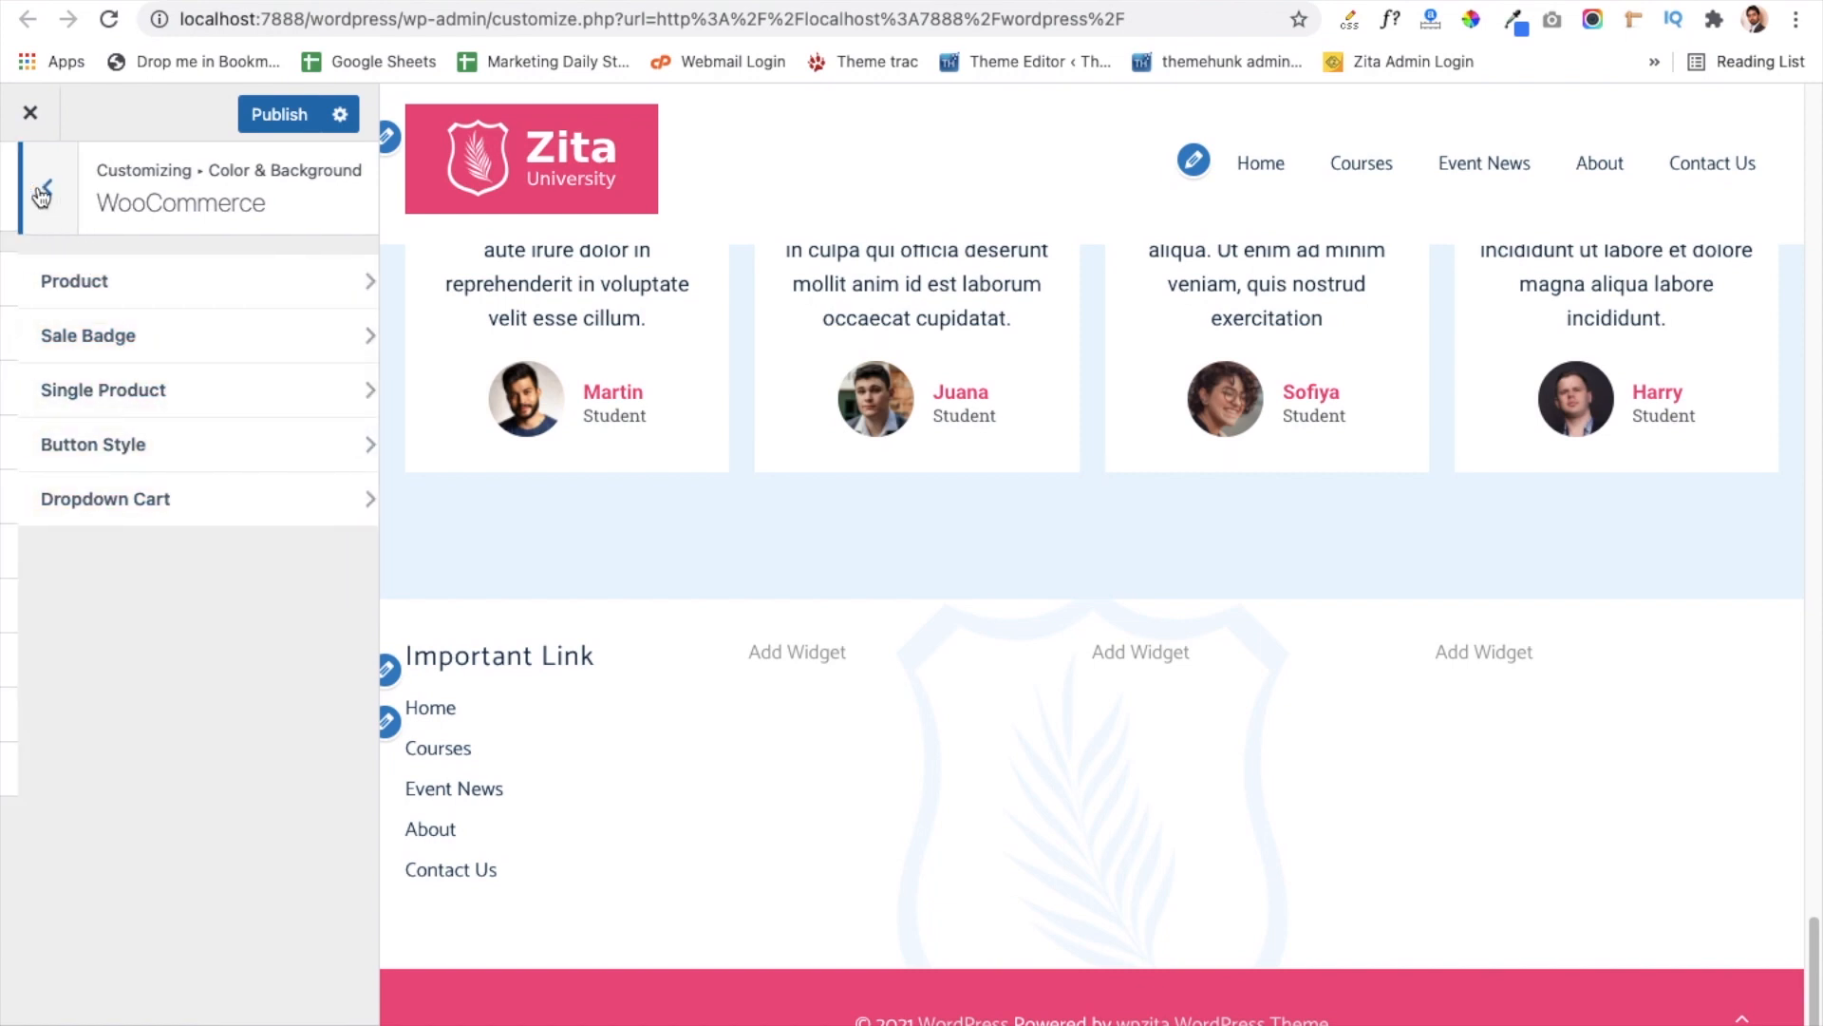
{"action": "left_click", "coordinate": [37, 186]}
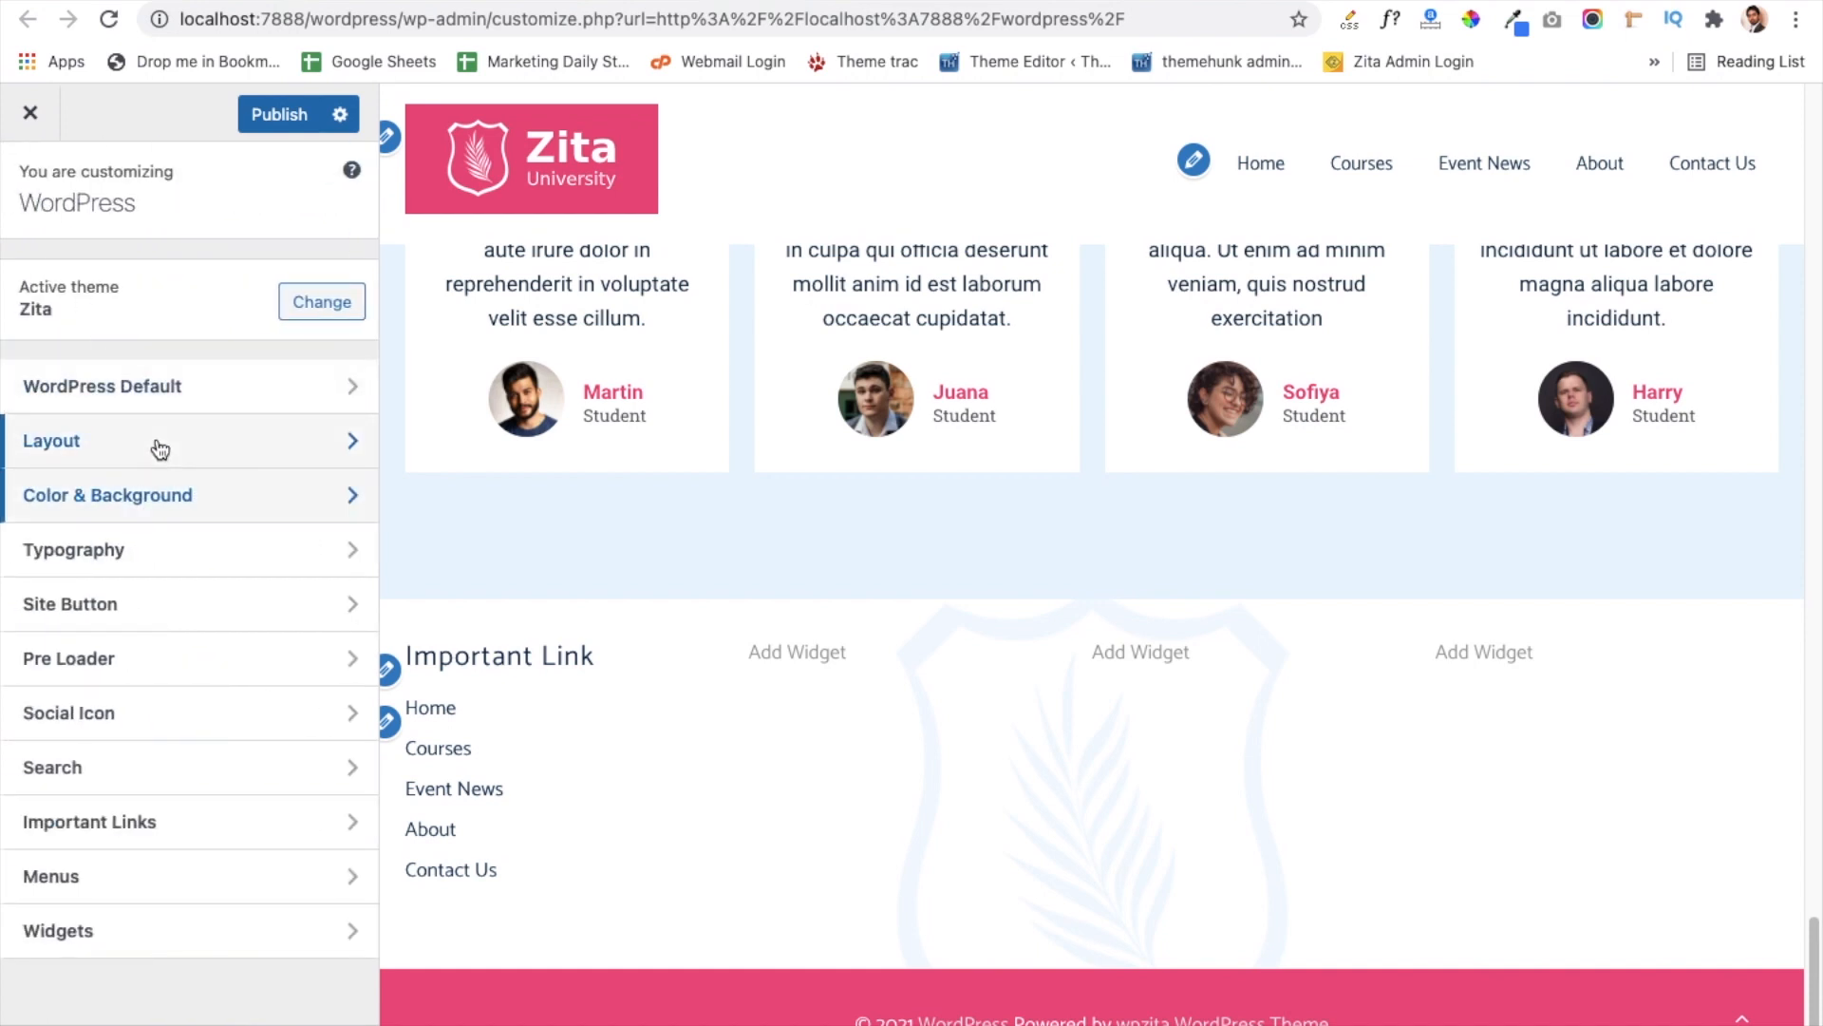
Step: Examine the Body settings under Base Typography, including the available font weights and the font family list
{"action": "left_click", "coordinate": [133, 565]}
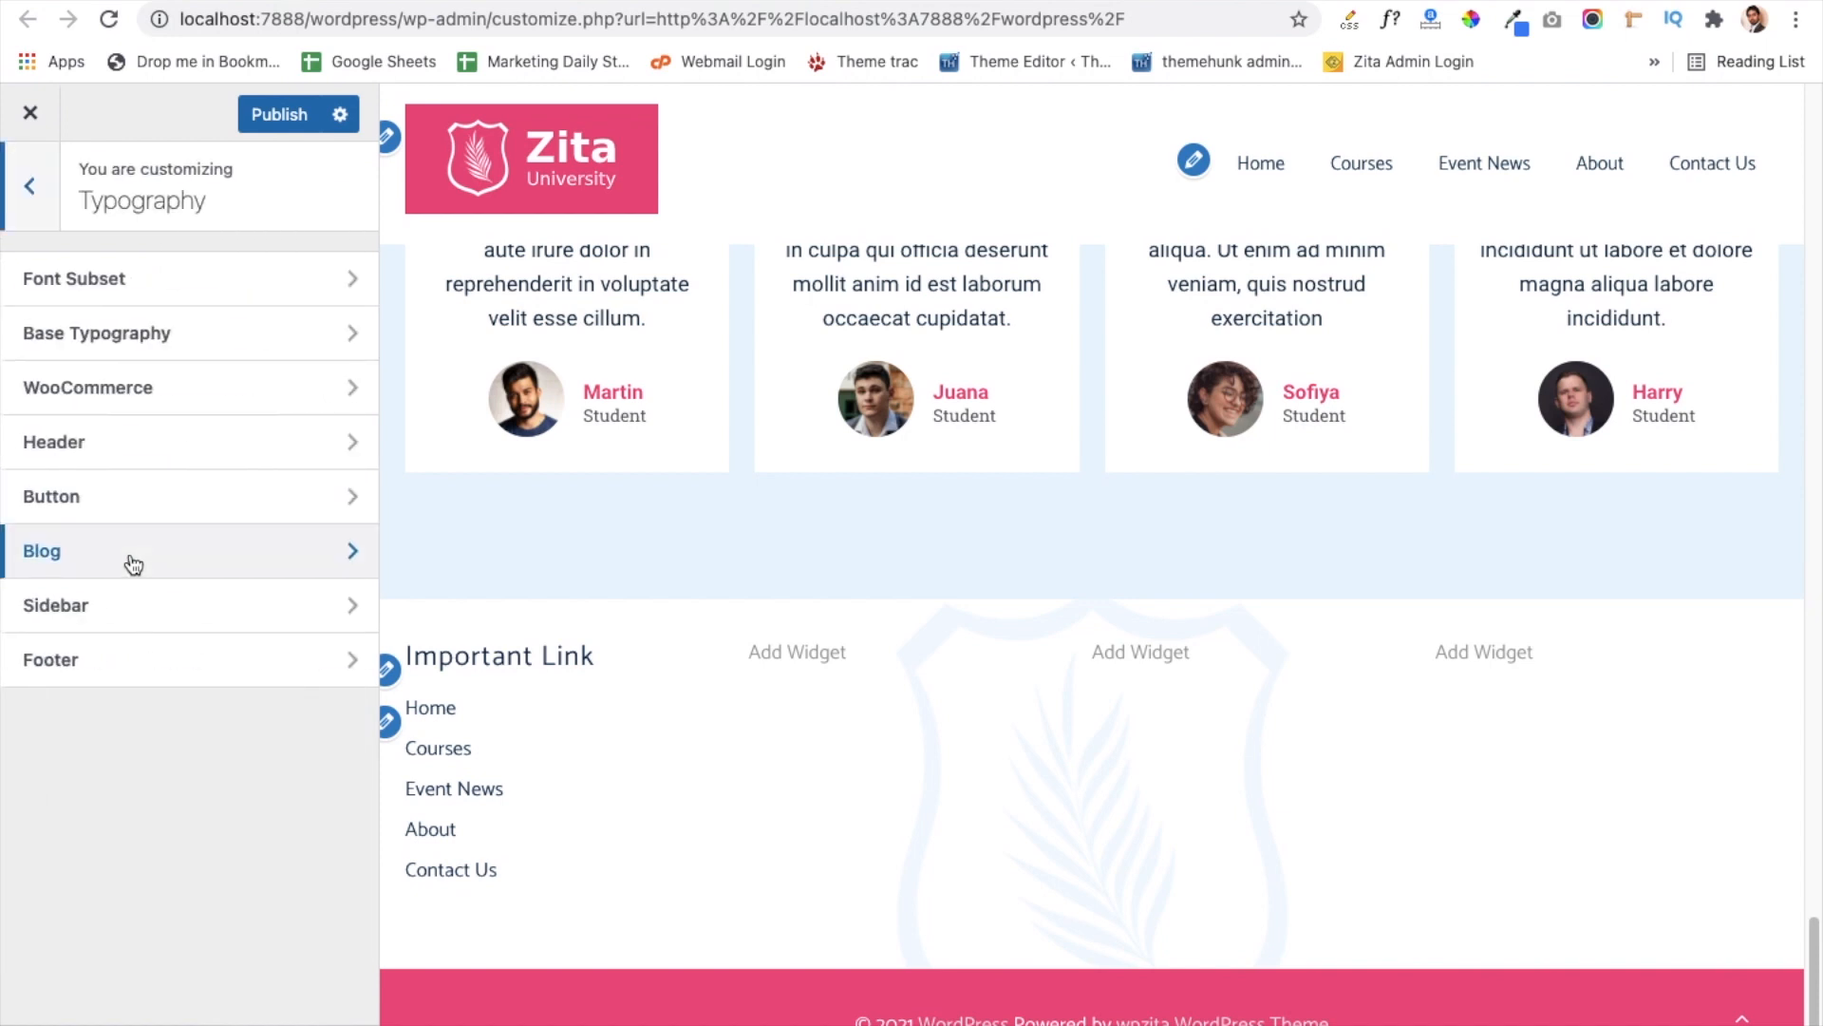
{"action": "left_click", "coordinate": [156, 337]}
{"action": "left_click", "coordinate": [139, 297]}
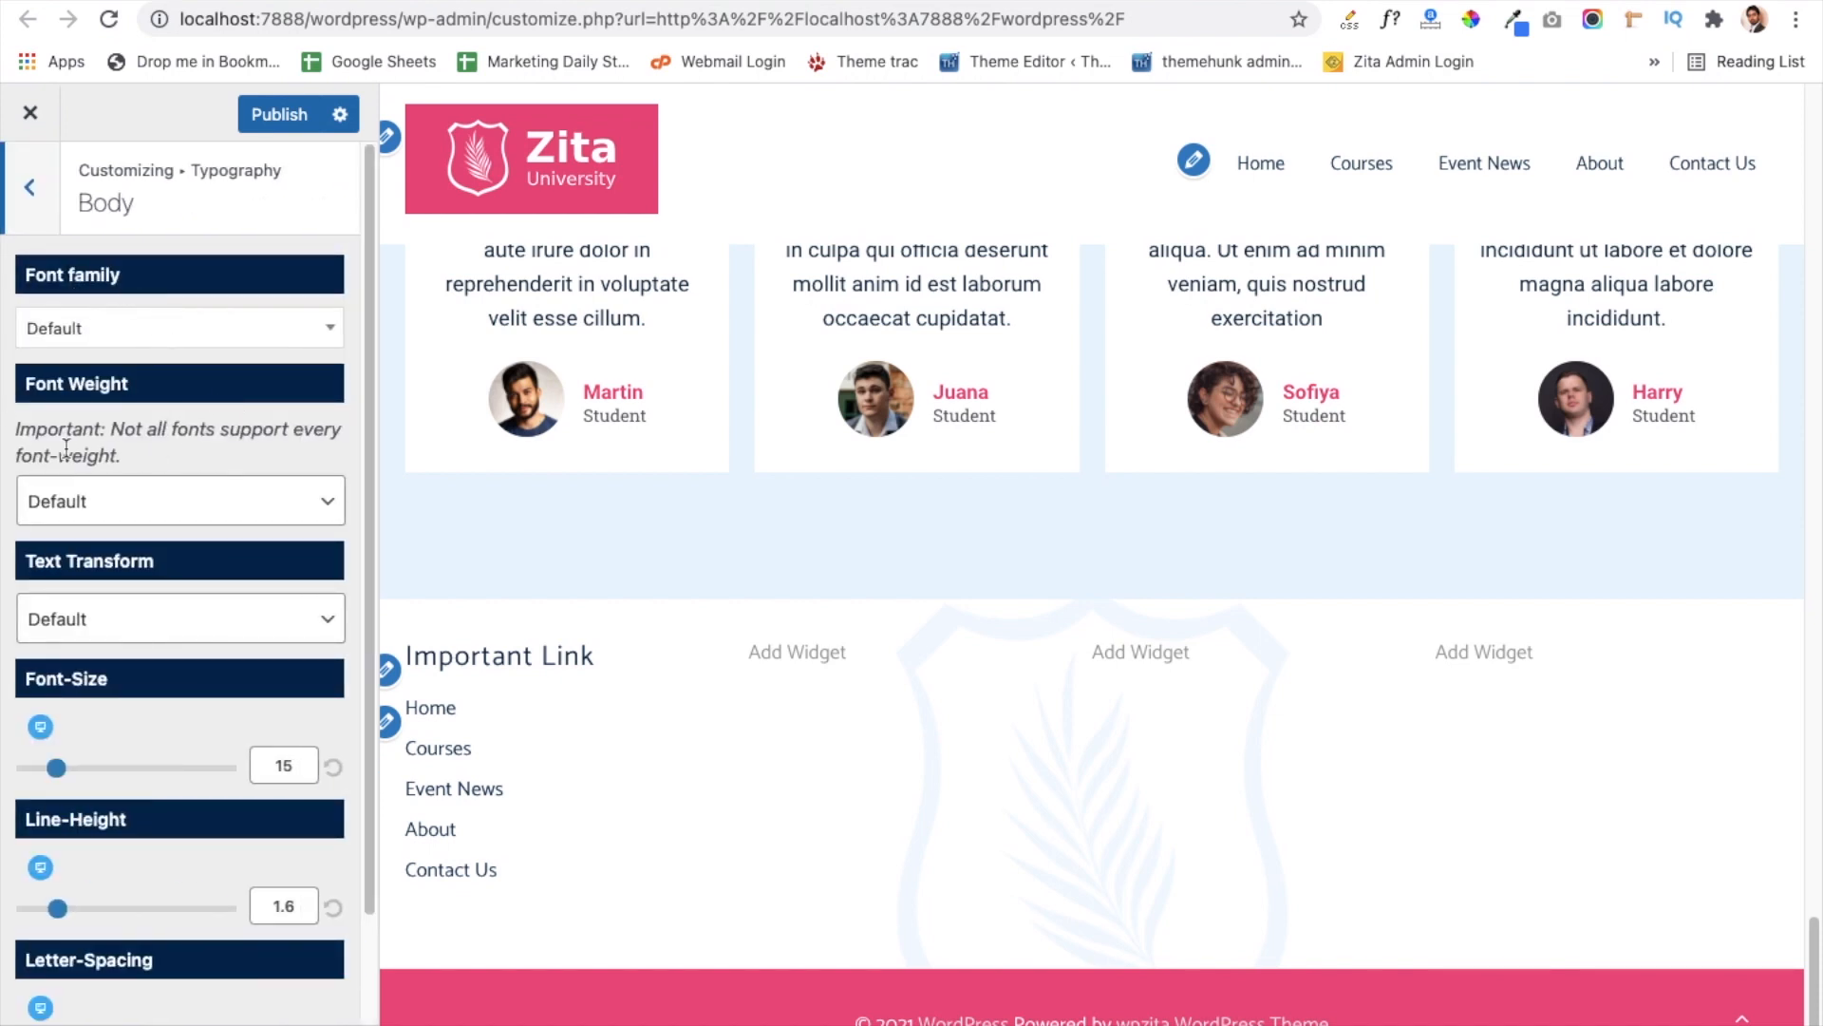
{"action": "left_click", "coordinate": [315, 497]}
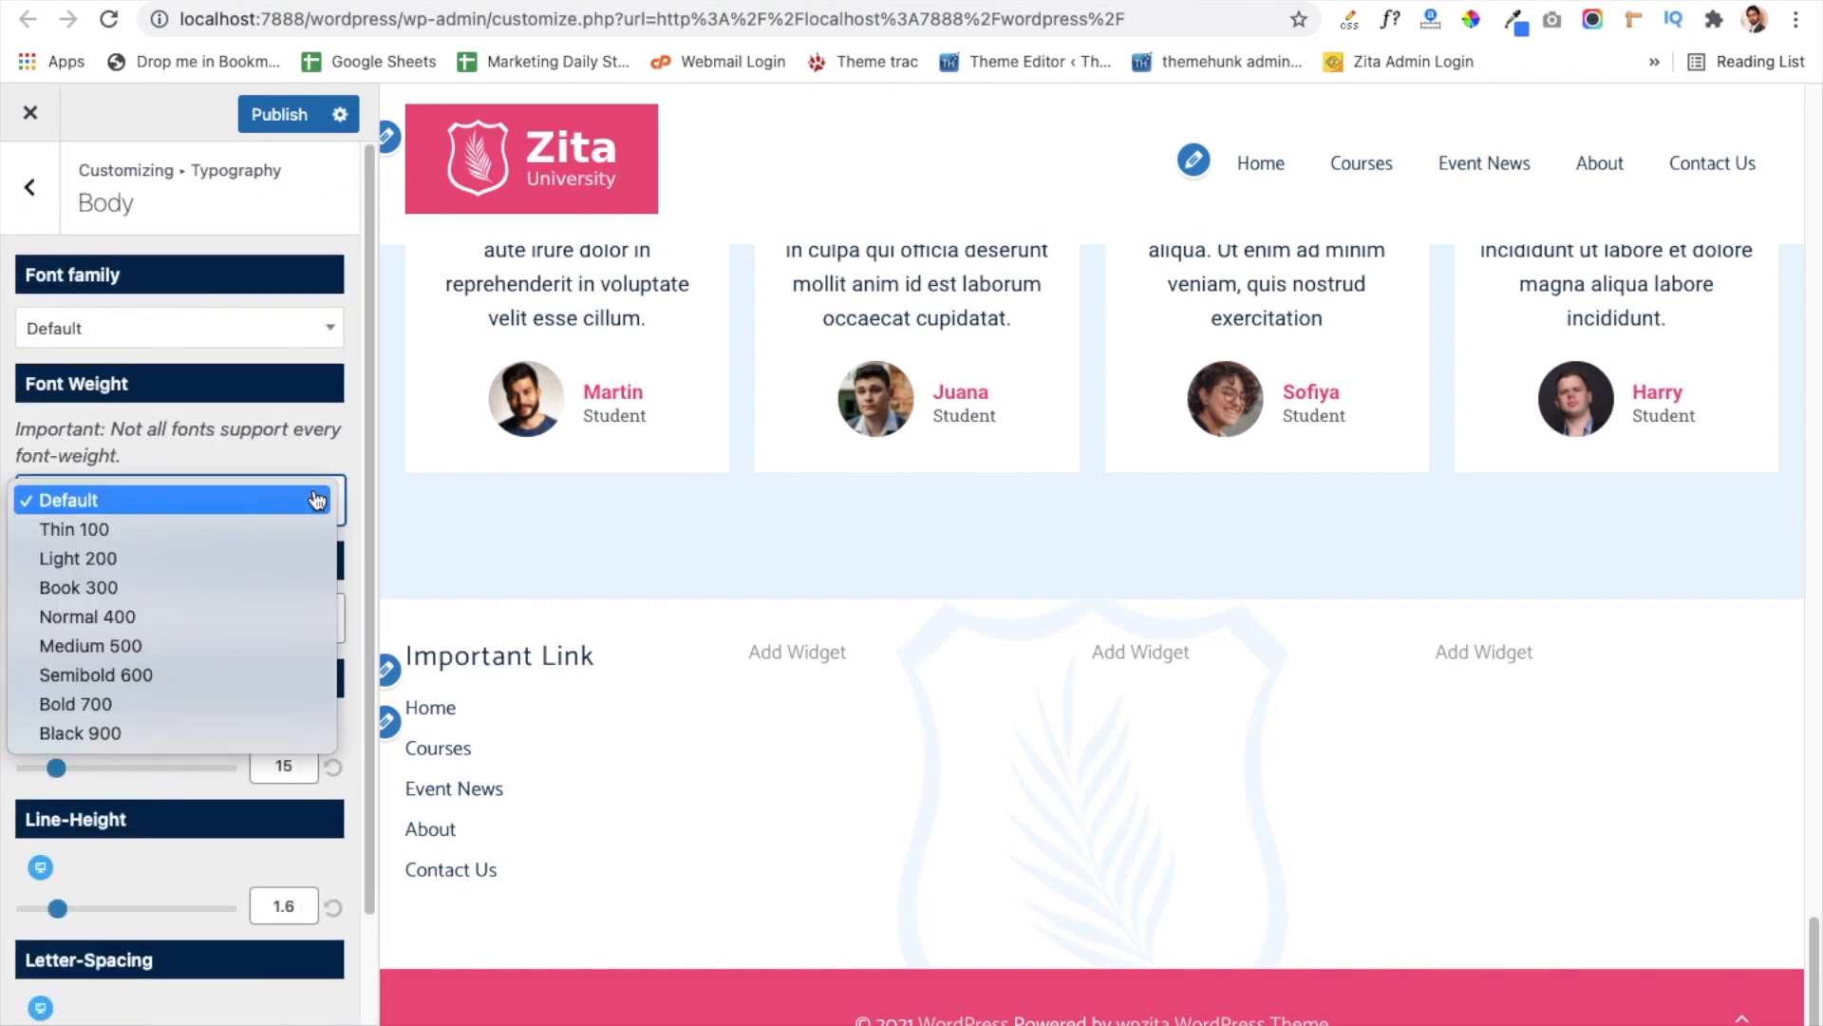
{"action": "left_click", "coordinate": [157, 344]}
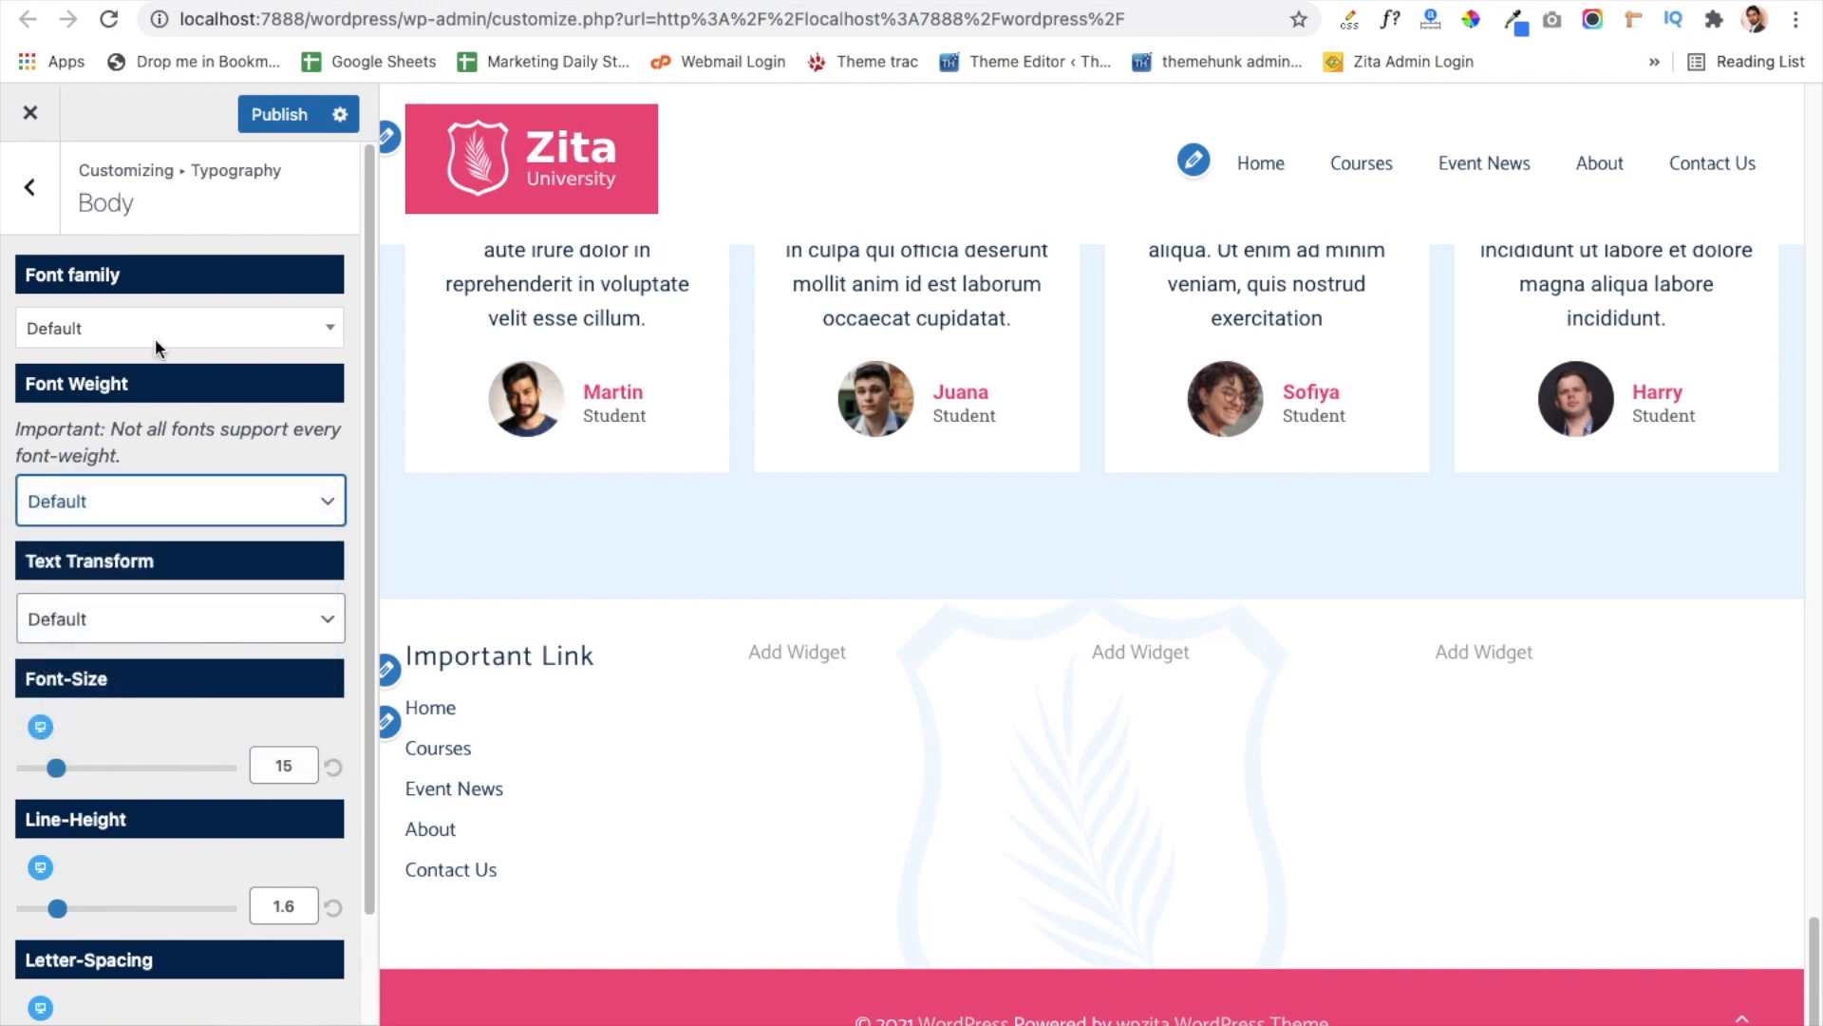
{"action": "left_click", "coordinate": [156, 338]}
{"action": "left_click", "coordinate": [270, 334]}
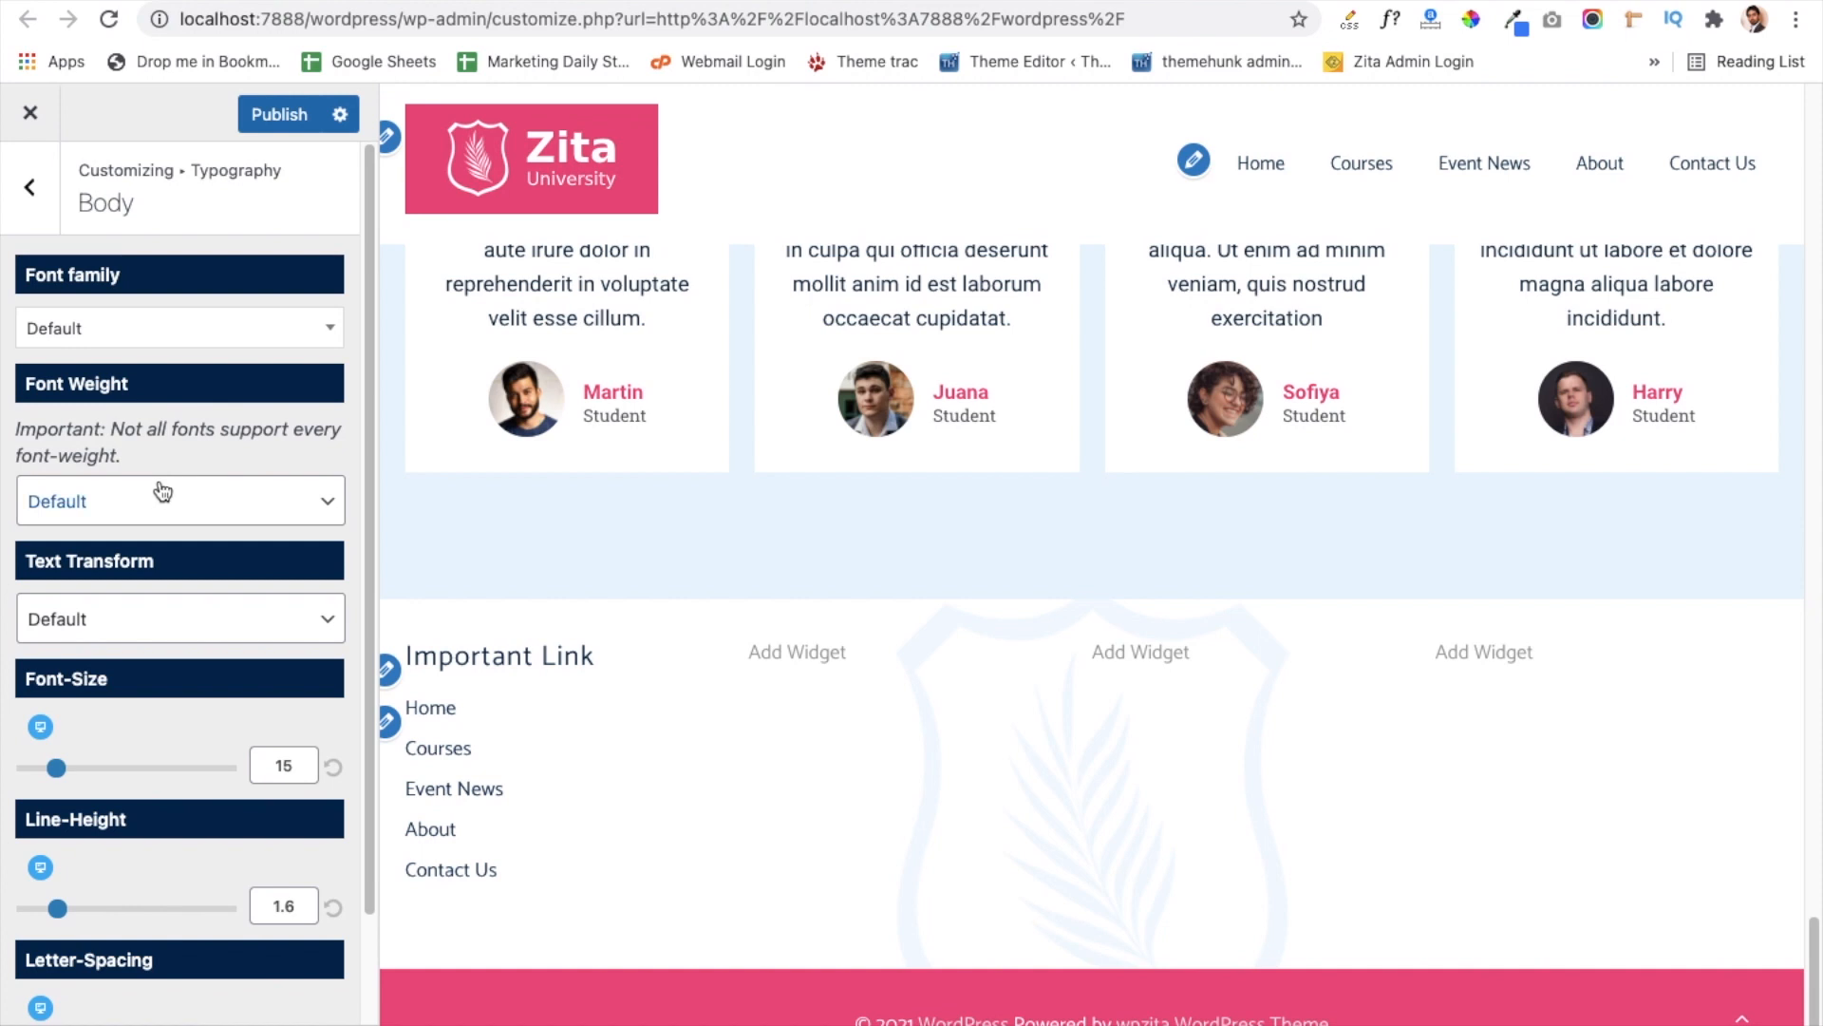
{"action": "left_click", "coordinate": [323, 334]}
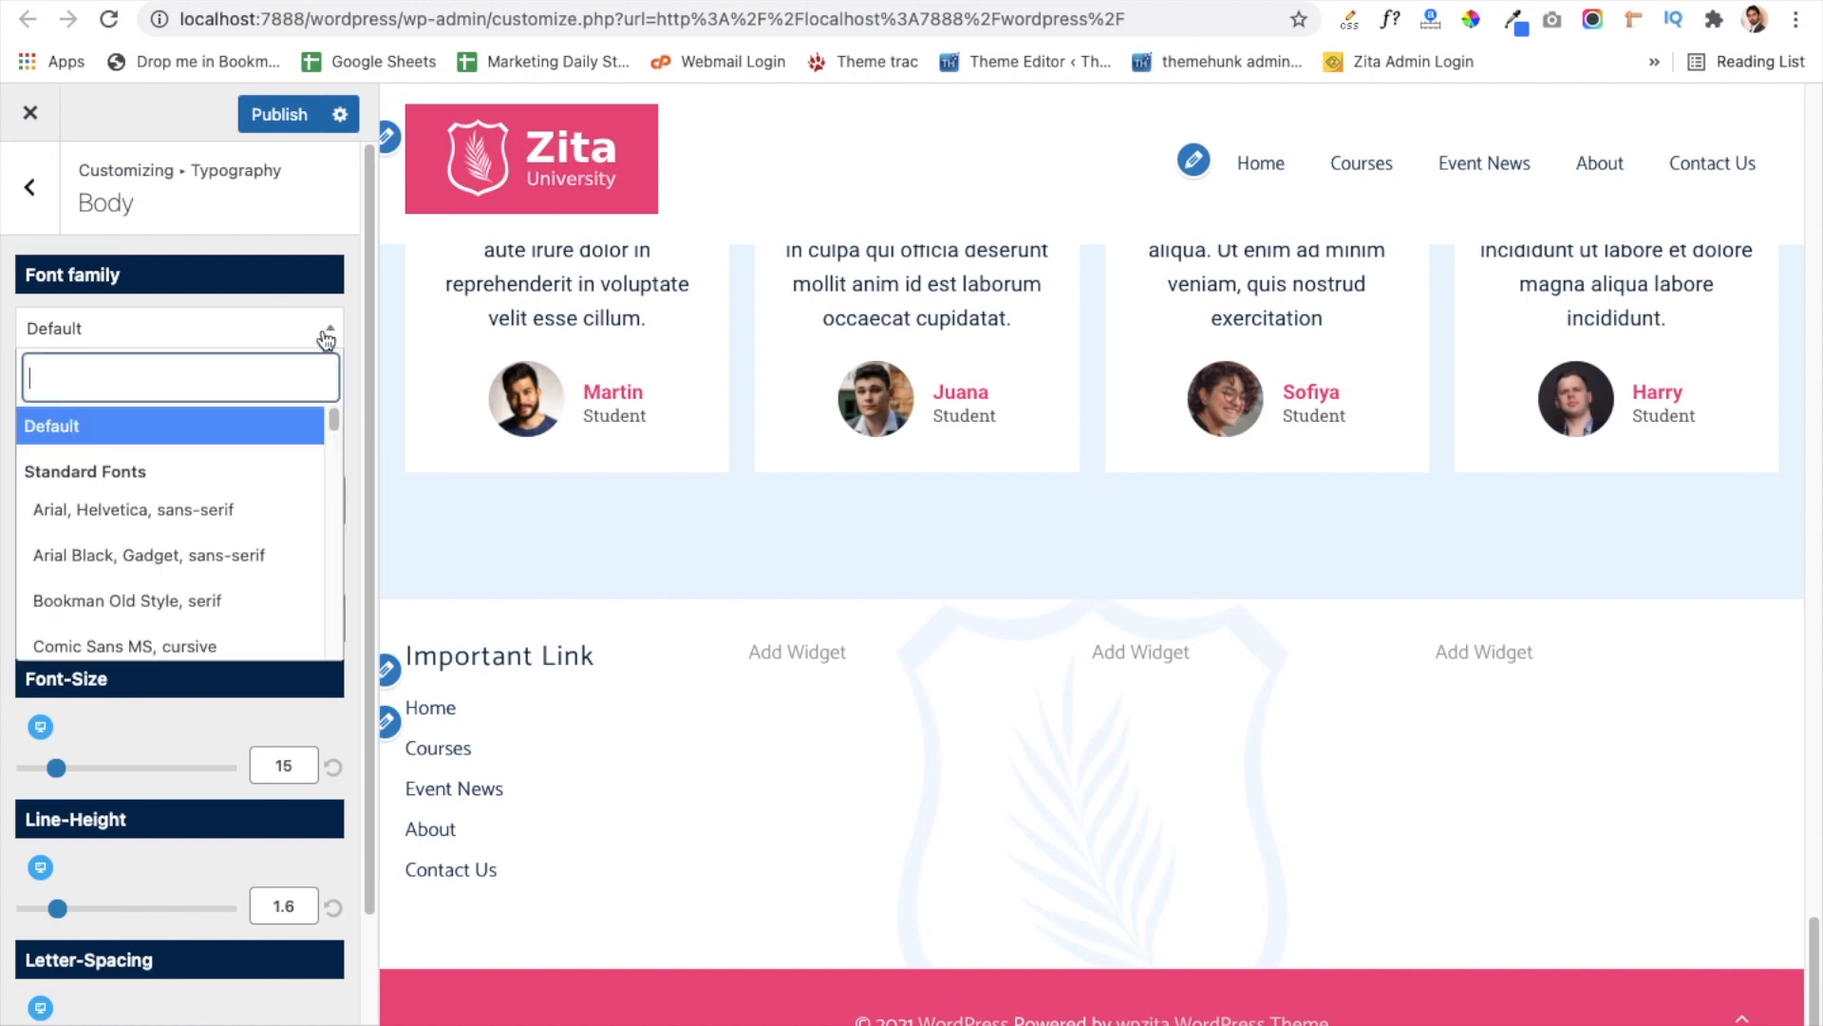
{"action": "scroll", "coordinate": [157, 525], "scroll_direction": "down", "scroll_amount": 5}
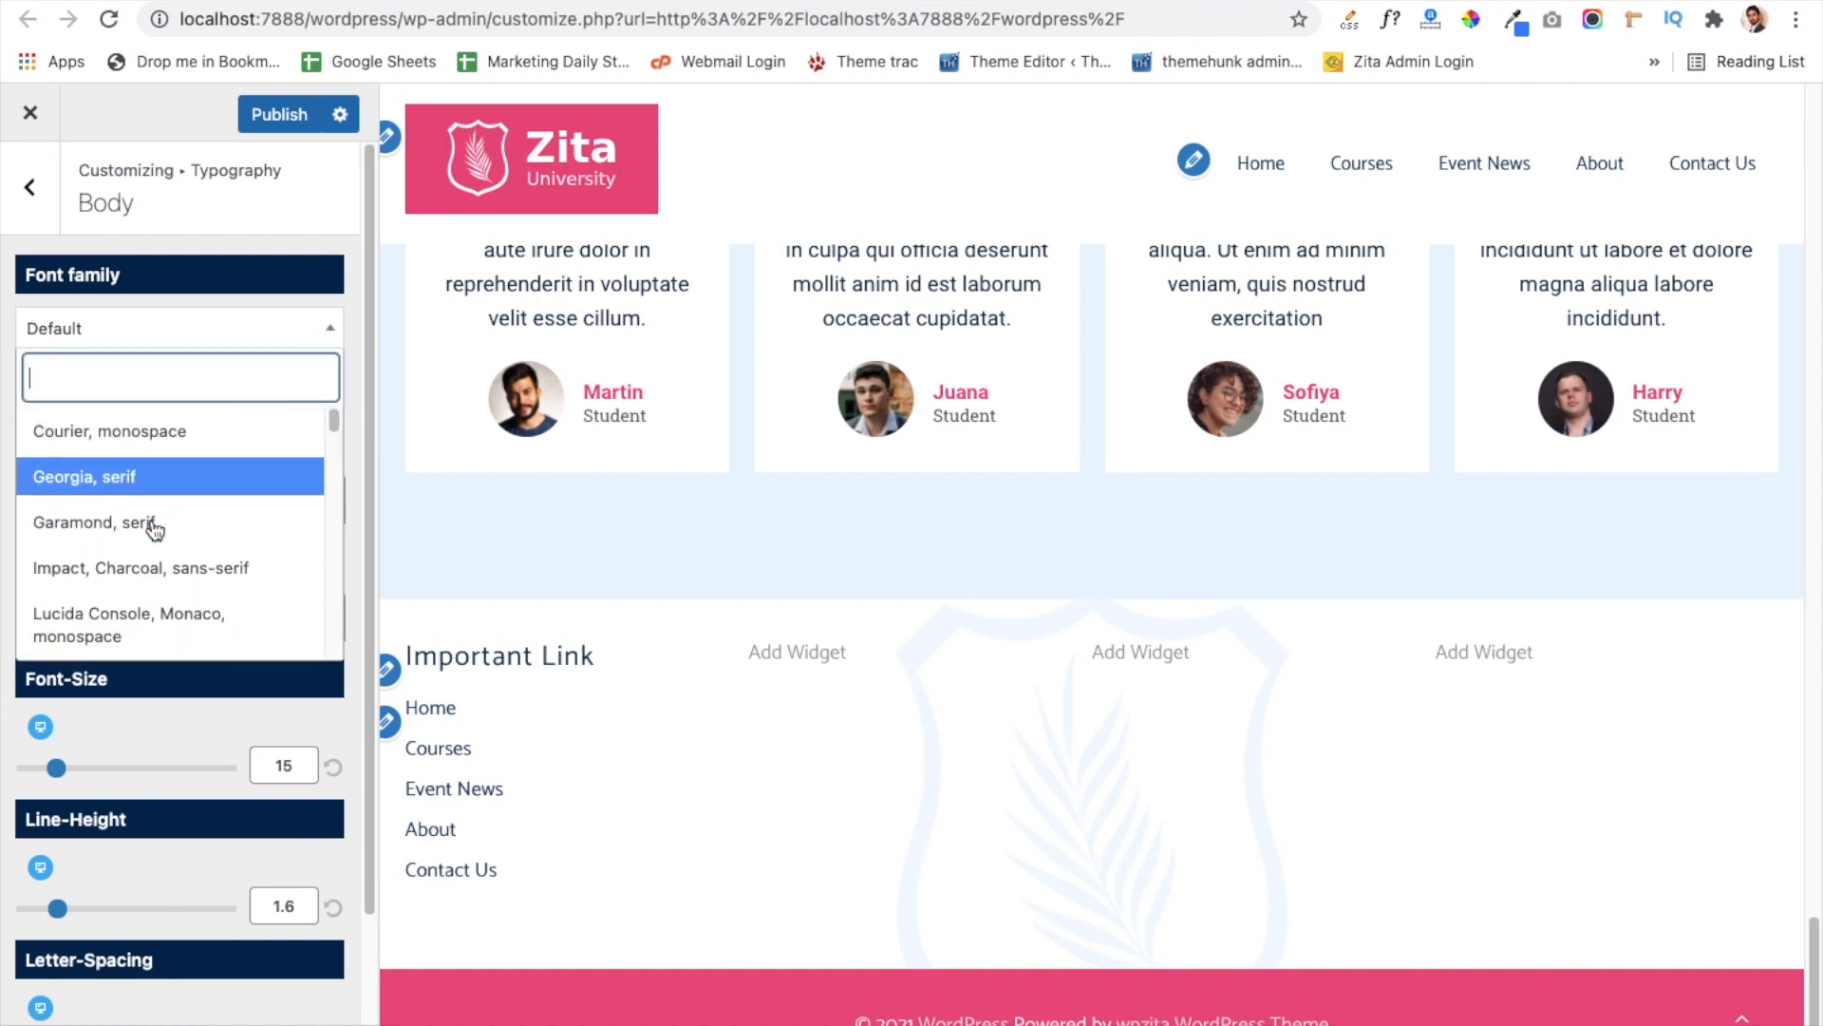
{"action": "left_click", "coordinate": [42, 232]}
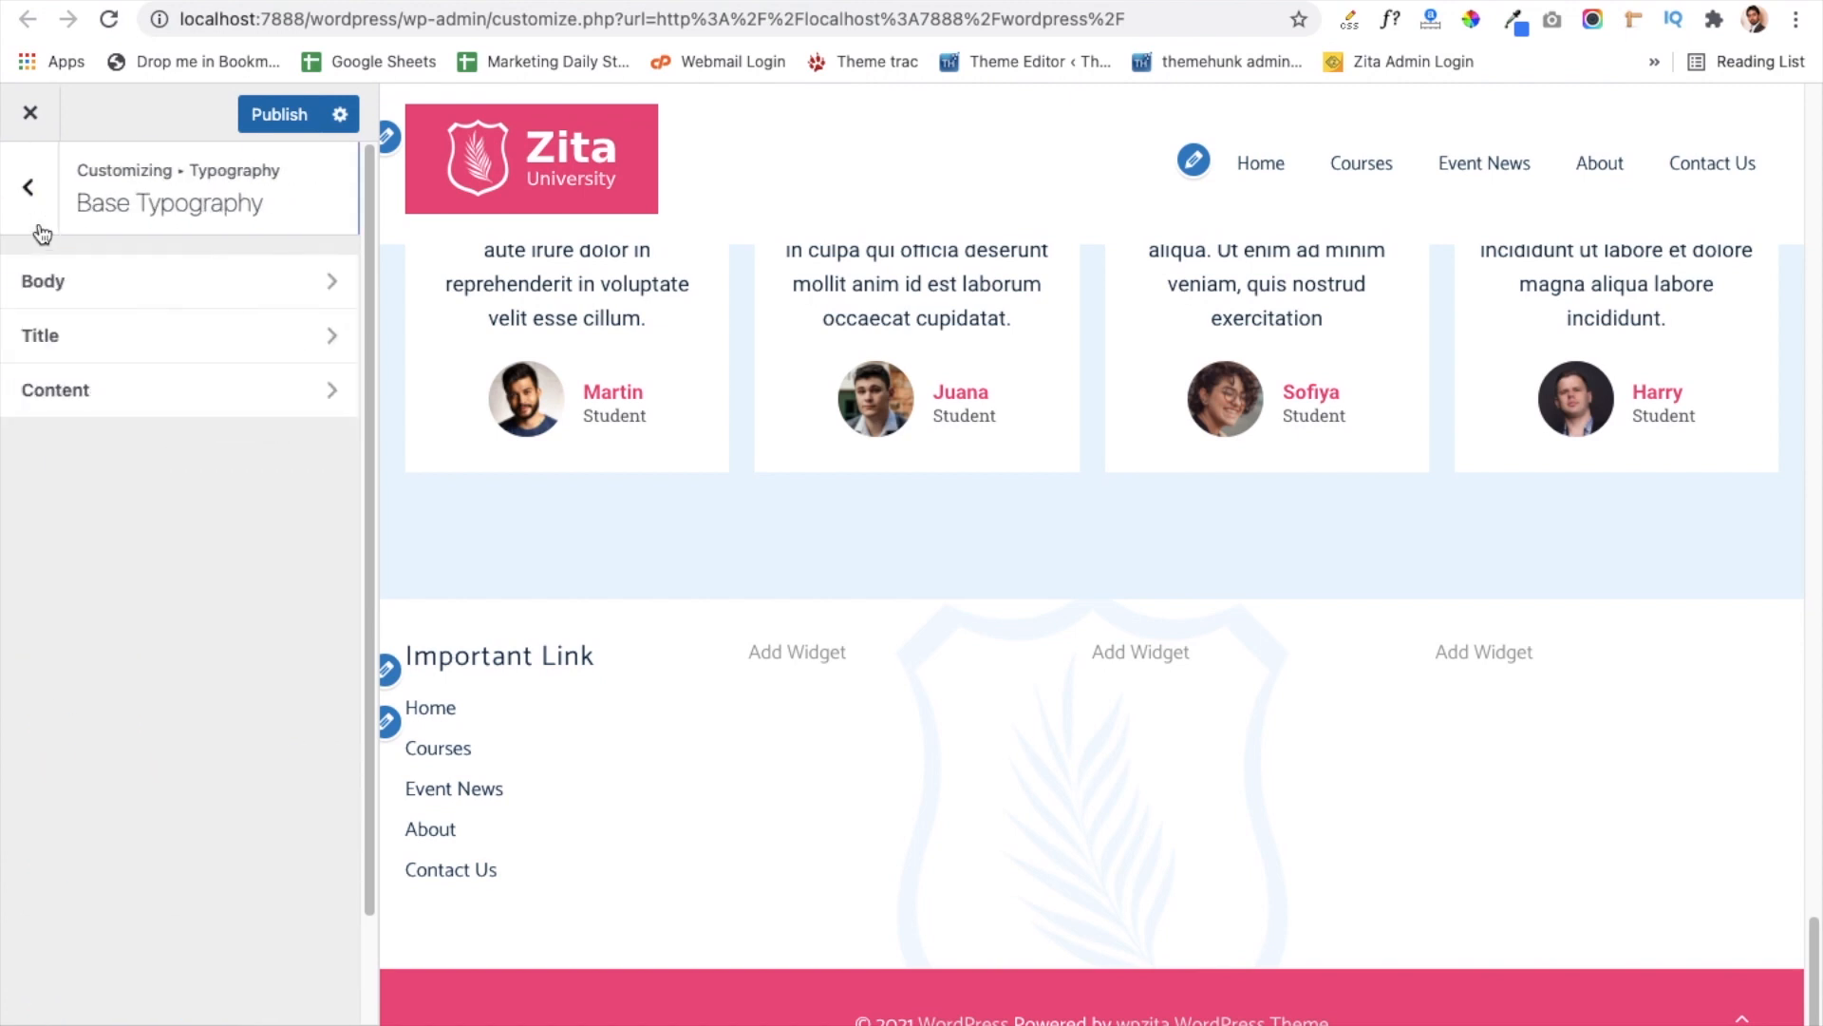
Step: Examine the Title and Content settings under Base Typography, covering font family, font weight and text transform
{"action": "left_click", "coordinate": [88, 342]}
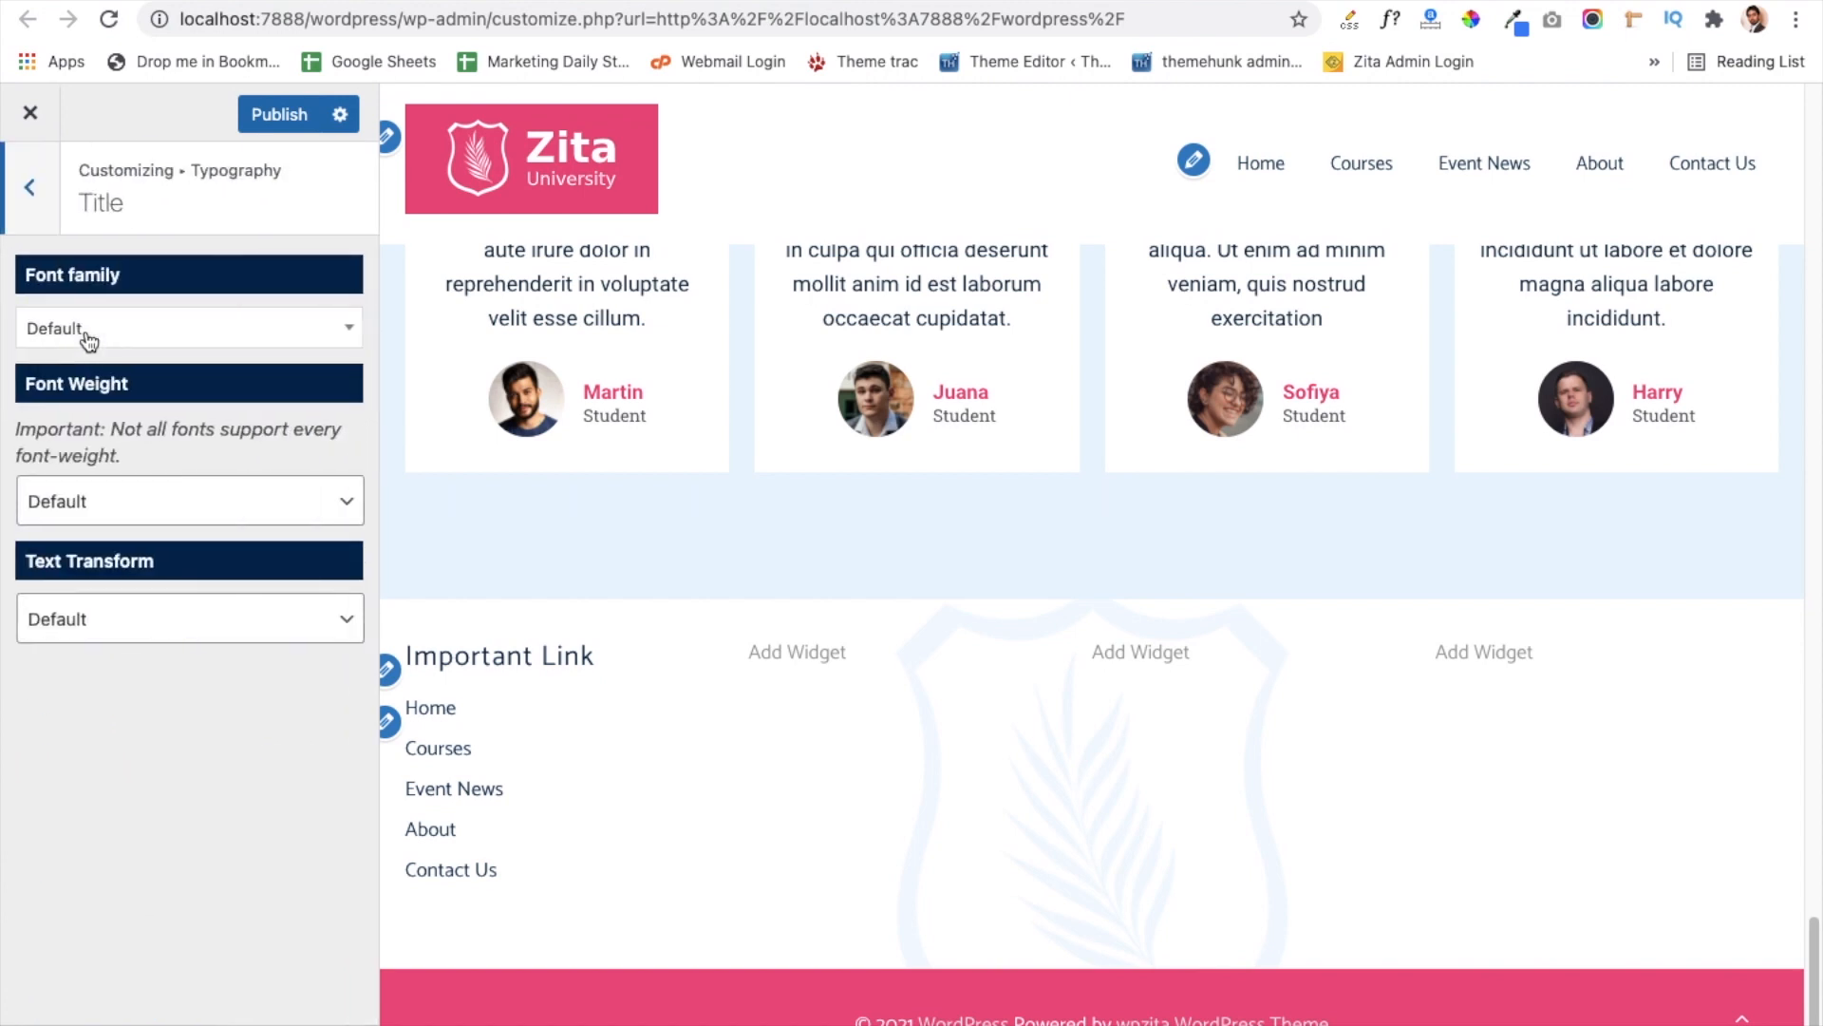
{"action": "left_click", "coordinate": [39, 190]}
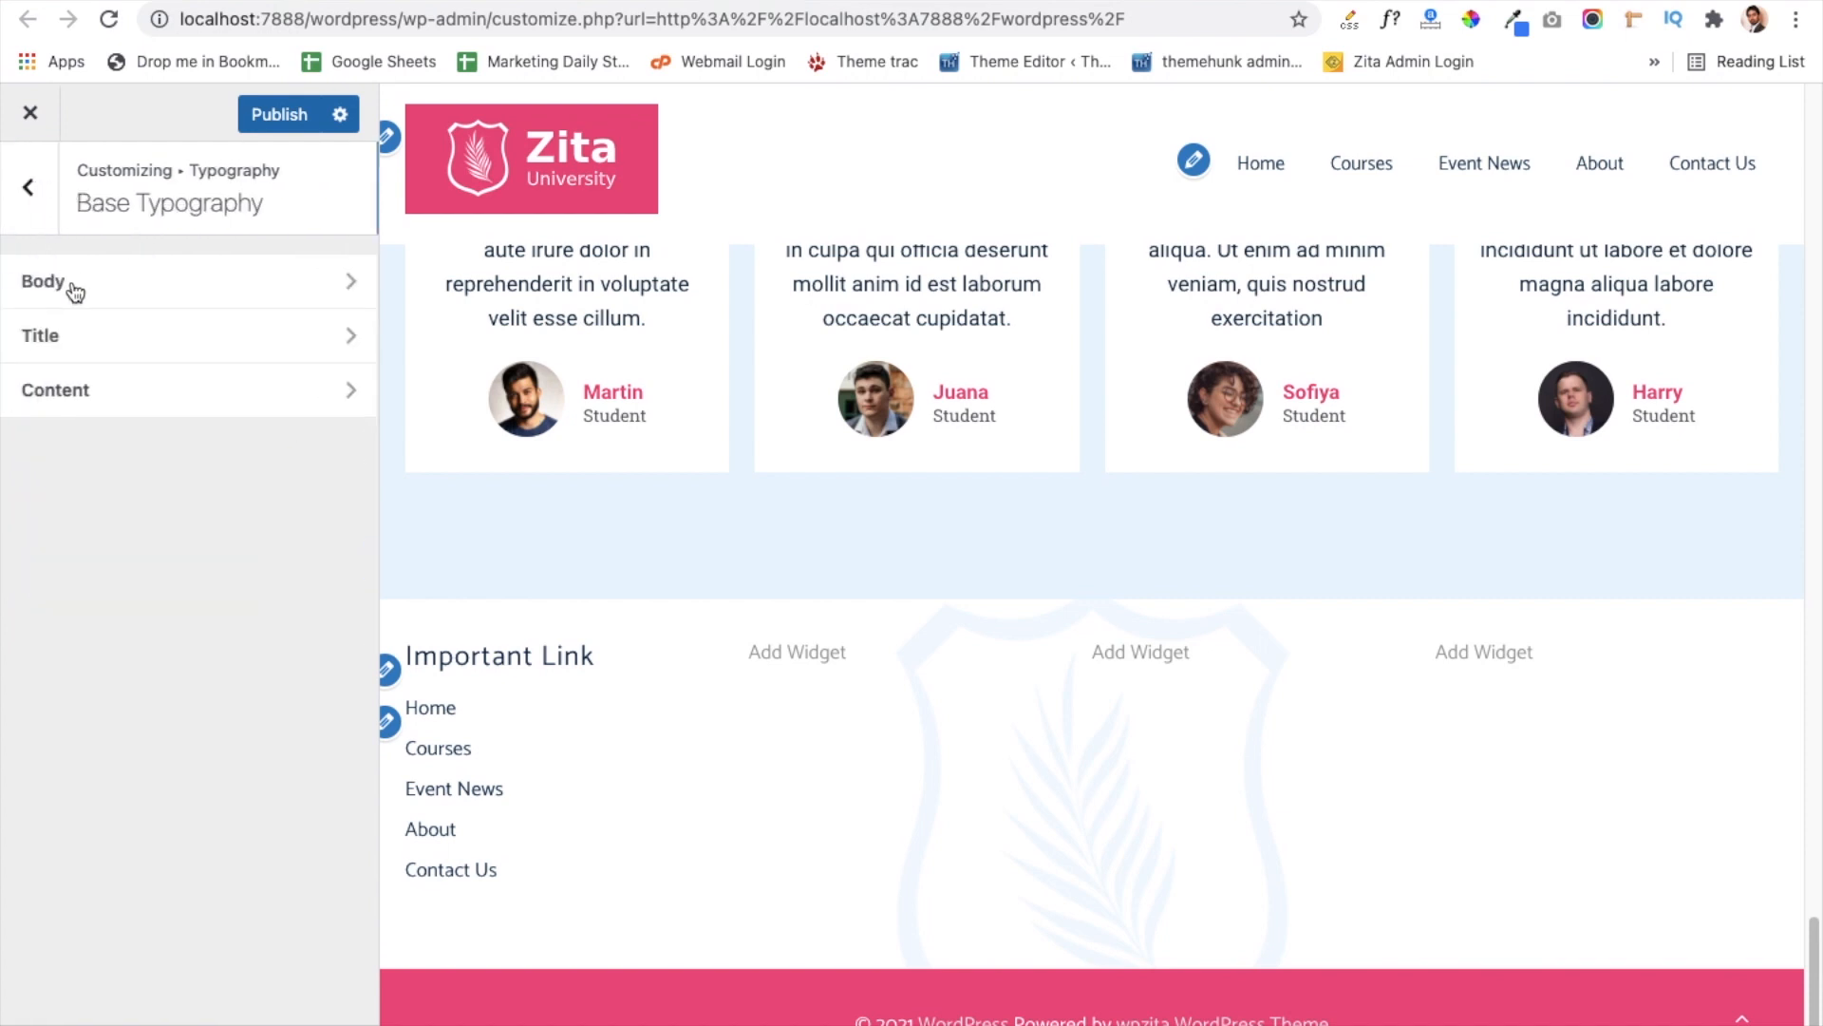
{"action": "left_click", "coordinate": [126, 400]}
{"action": "left_click", "coordinate": [47, 204]}
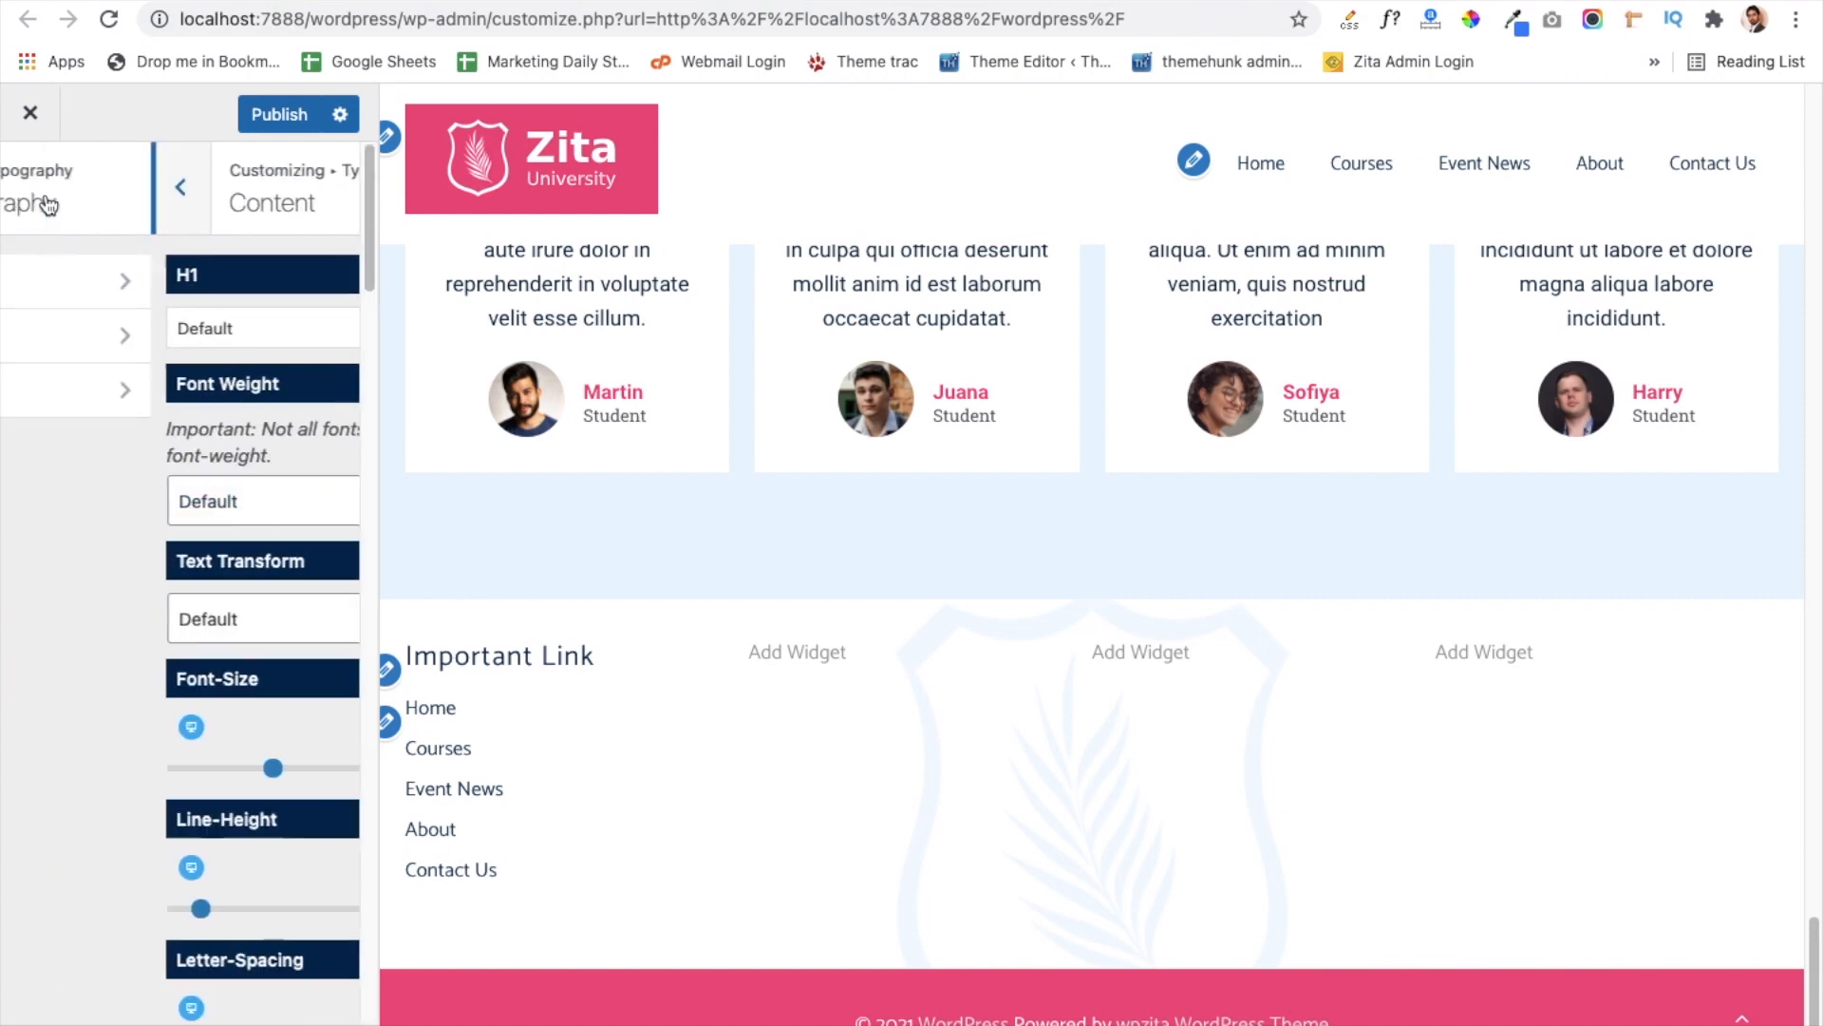
{"action": "left_click", "coordinate": [47, 204]}
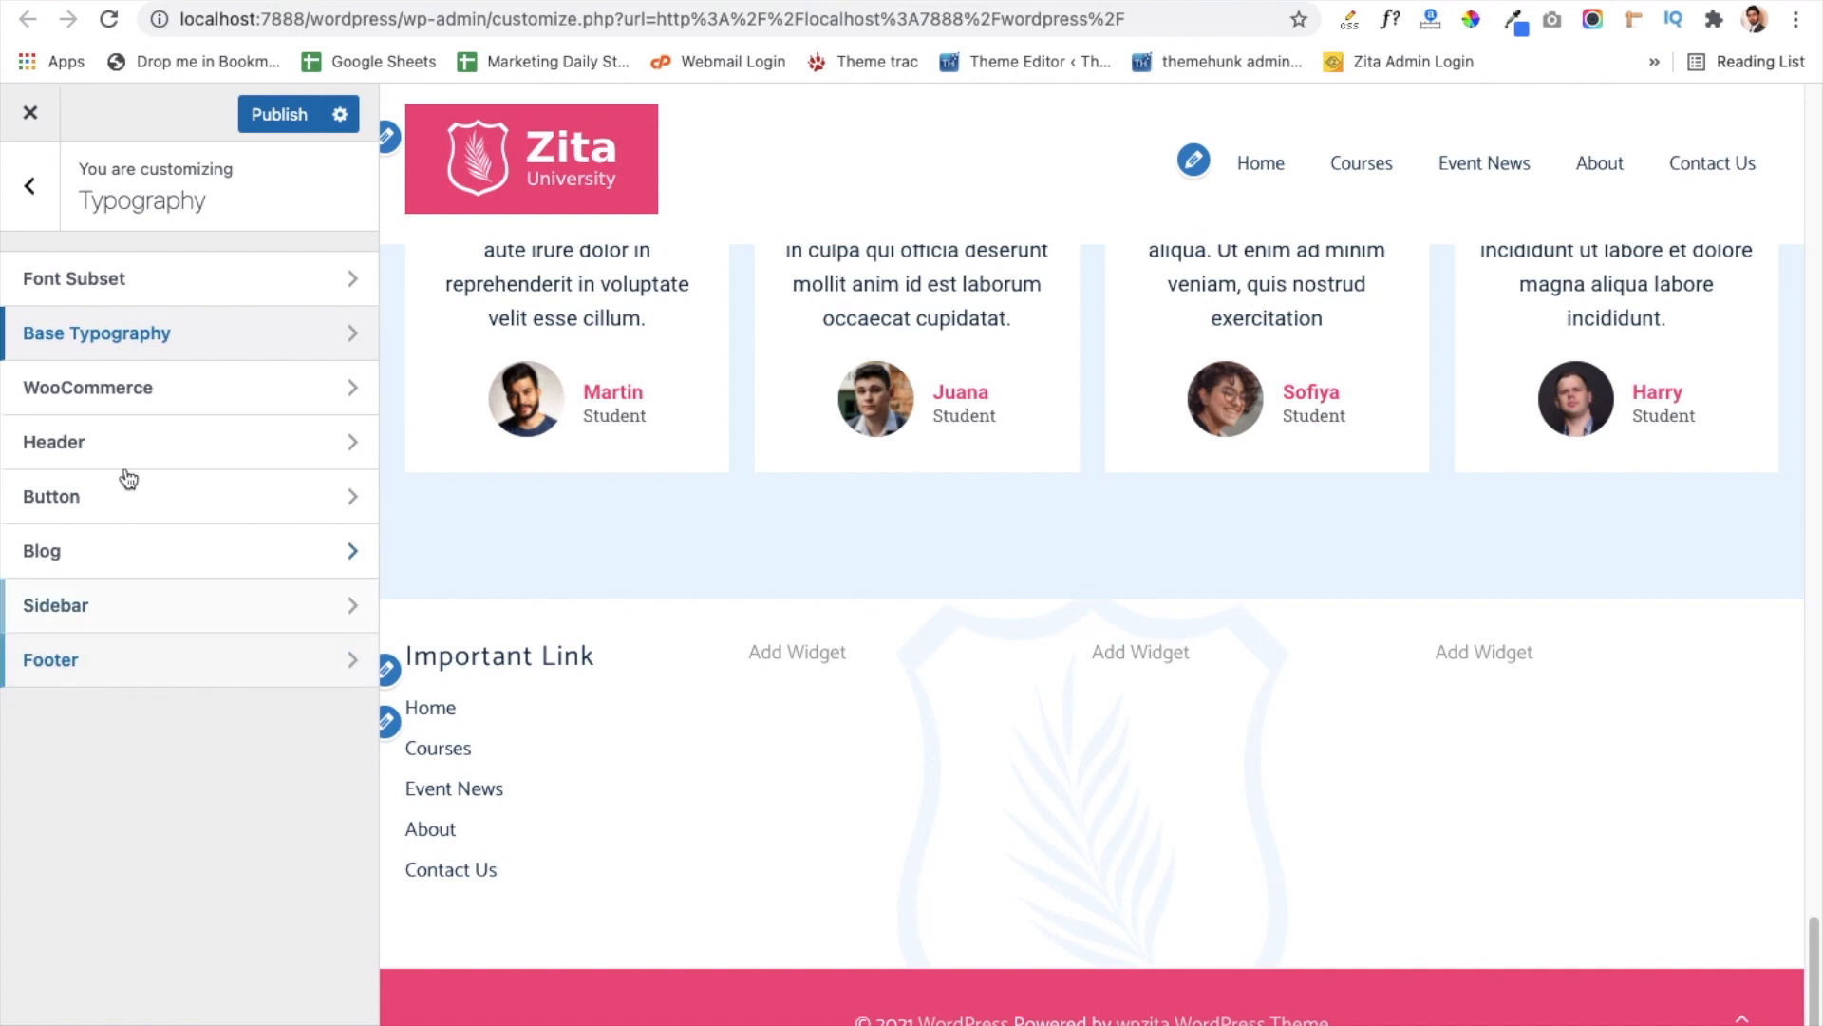
{"action": "left_click", "coordinate": [37, 205]}
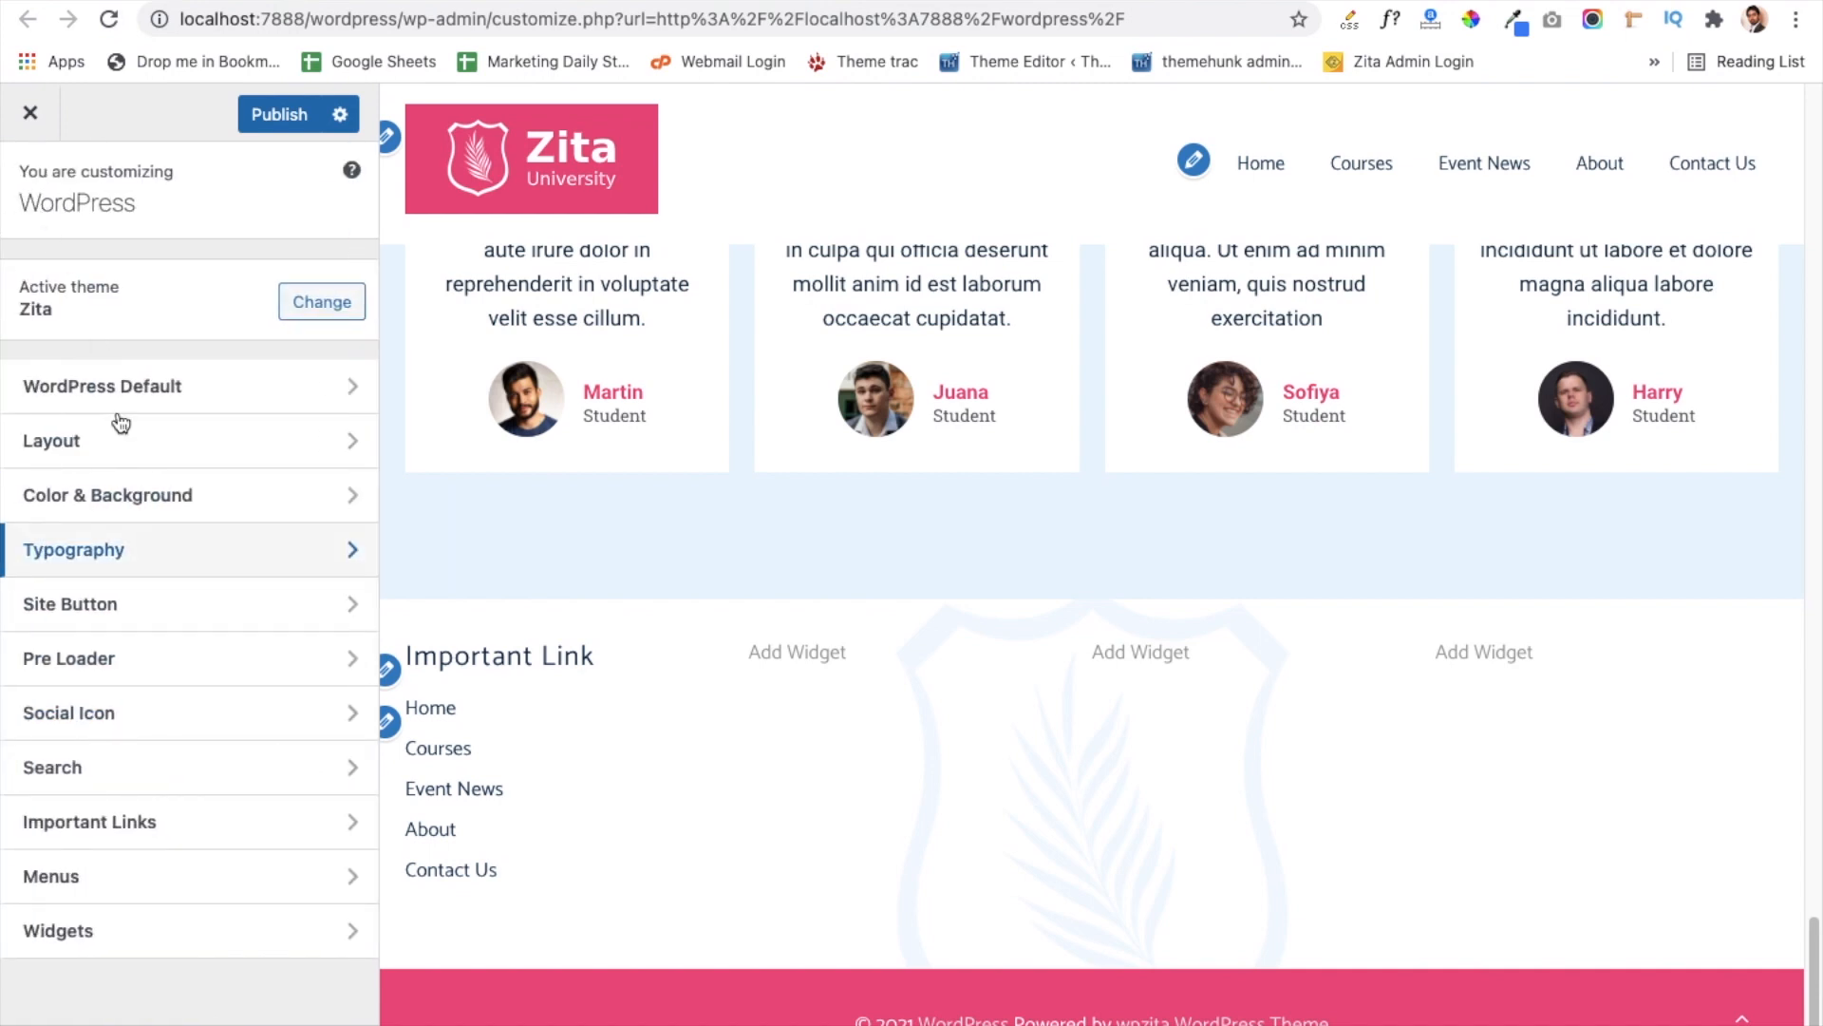
Step: Examine the Site Button color, border radius and padding settings and the Pre Loader background color and image settings
{"action": "left_click", "coordinate": [187, 618]}
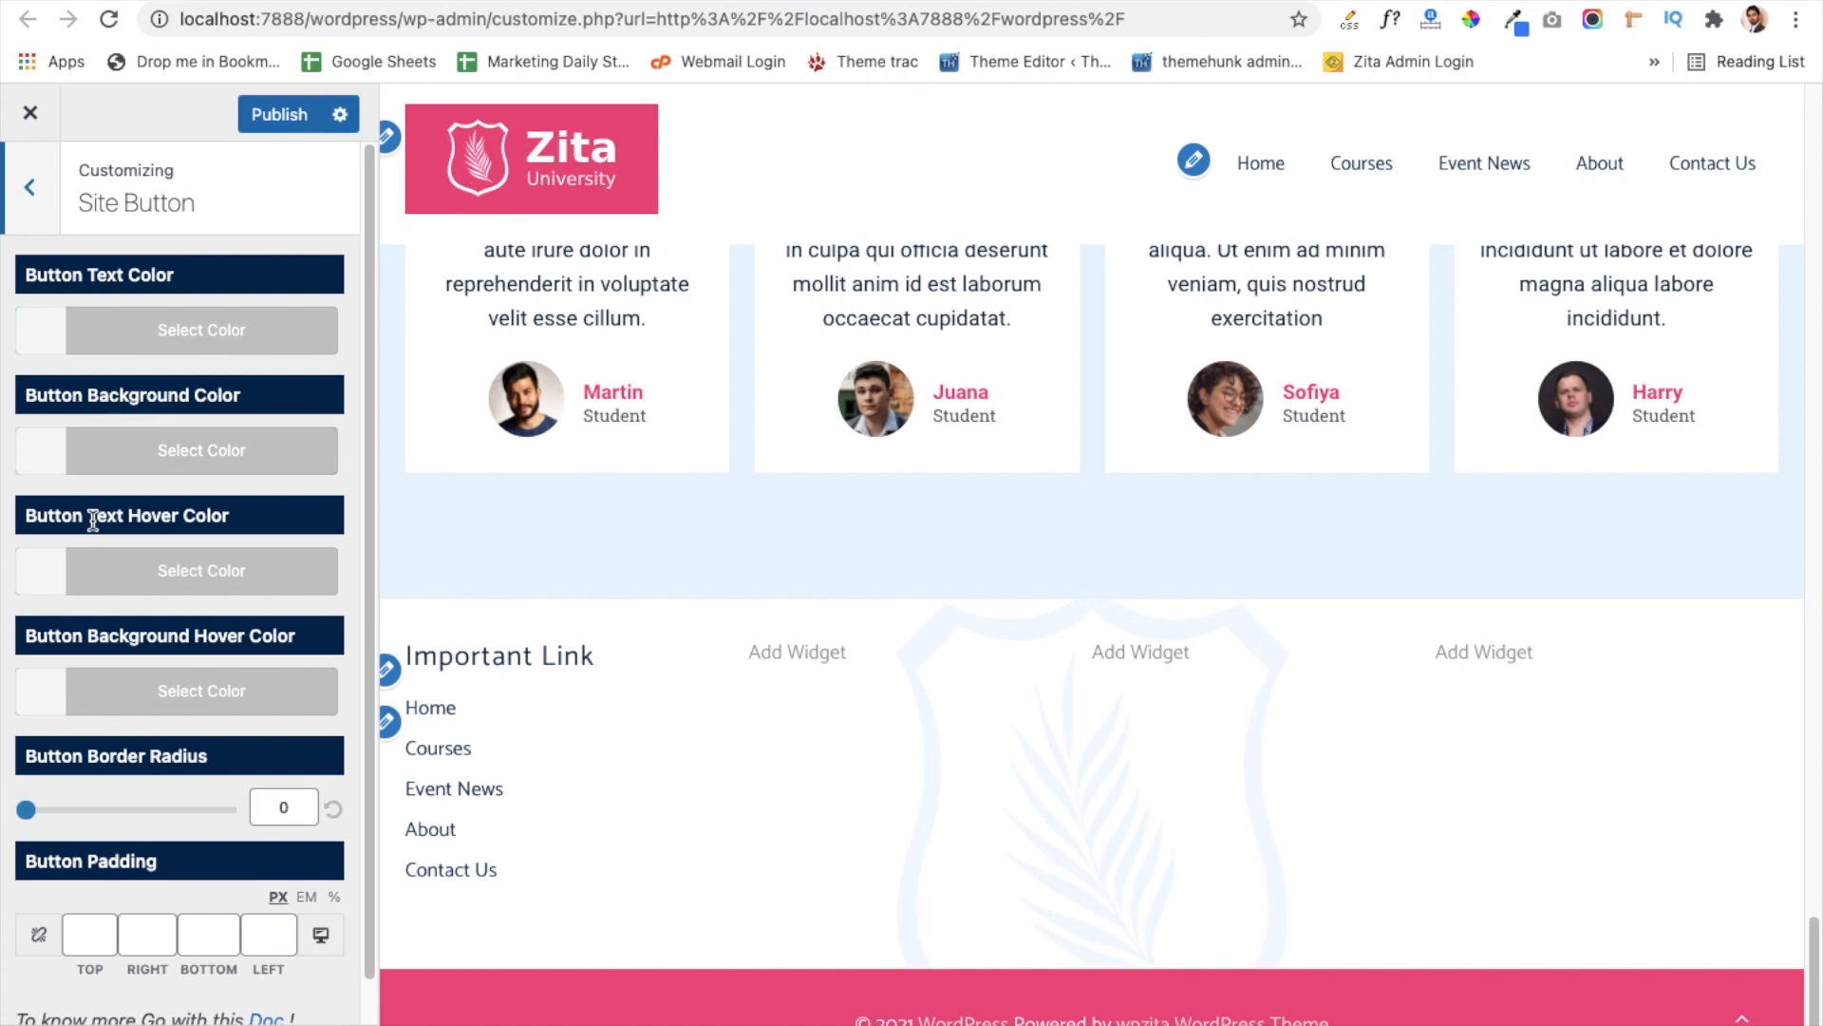
{"action": "left_click", "coordinate": [25, 194]}
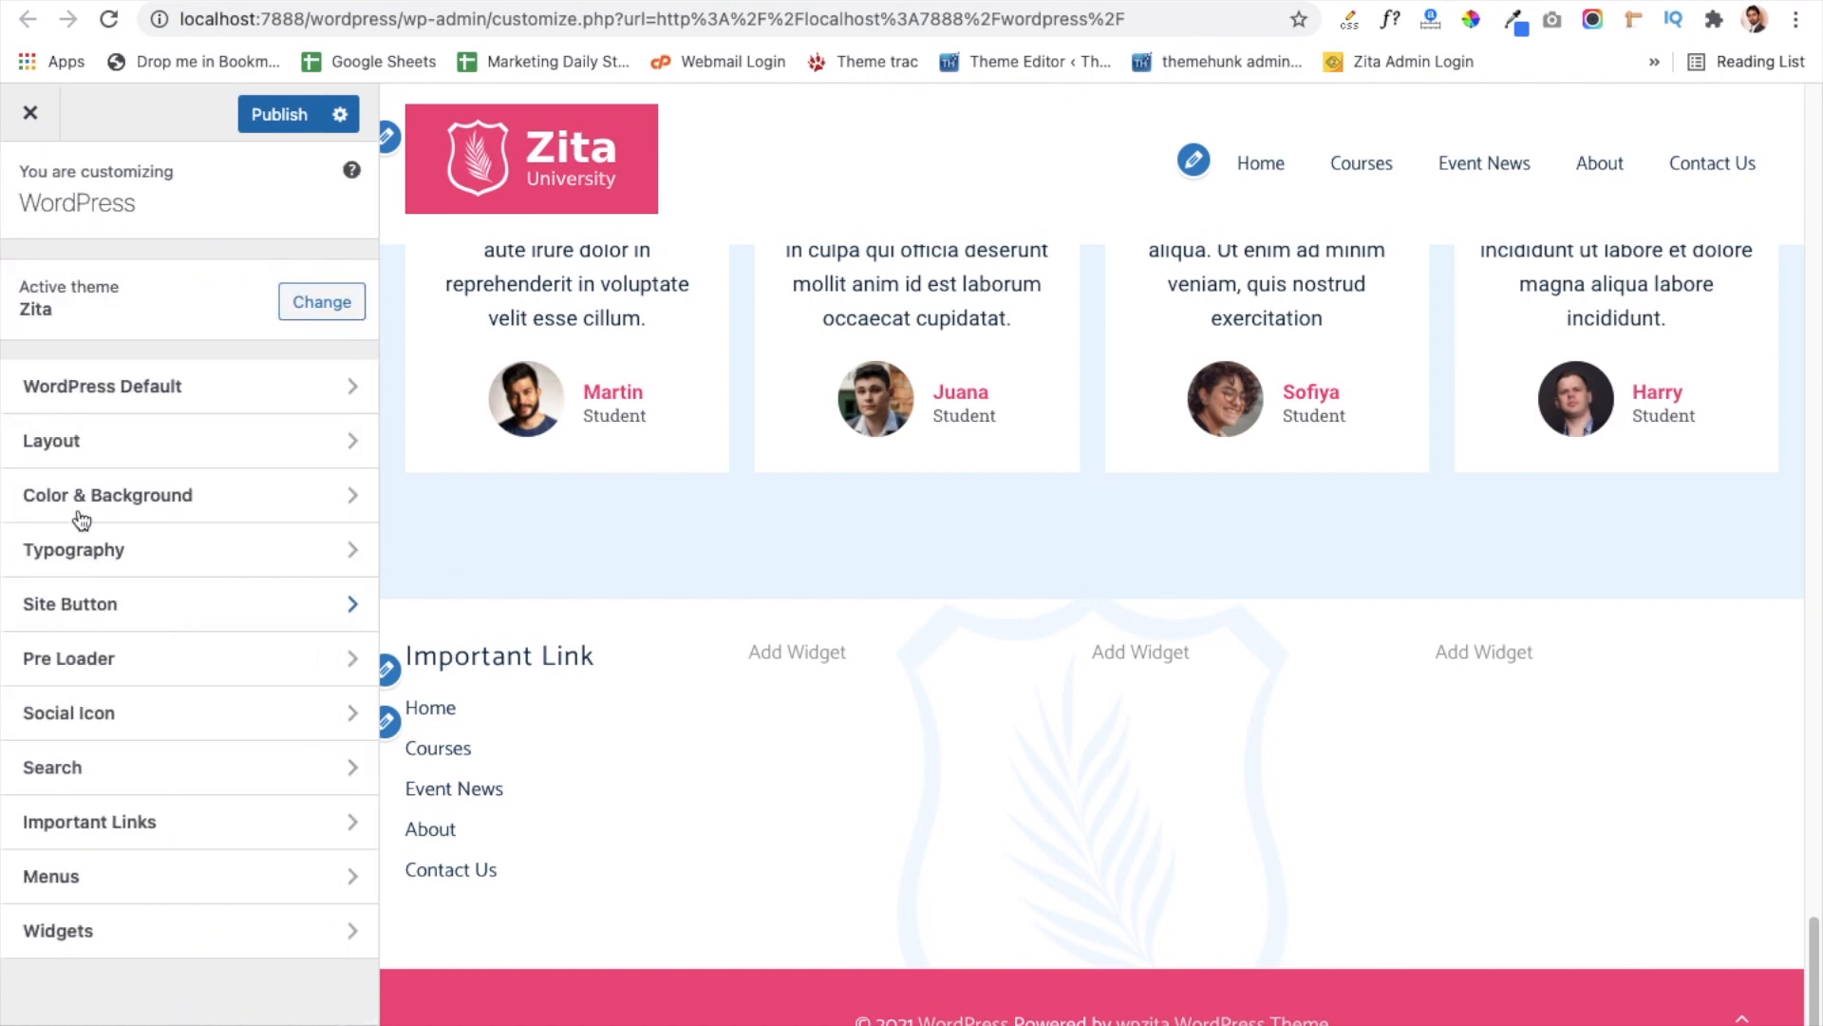
{"action": "left_click", "coordinate": [160, 668]}
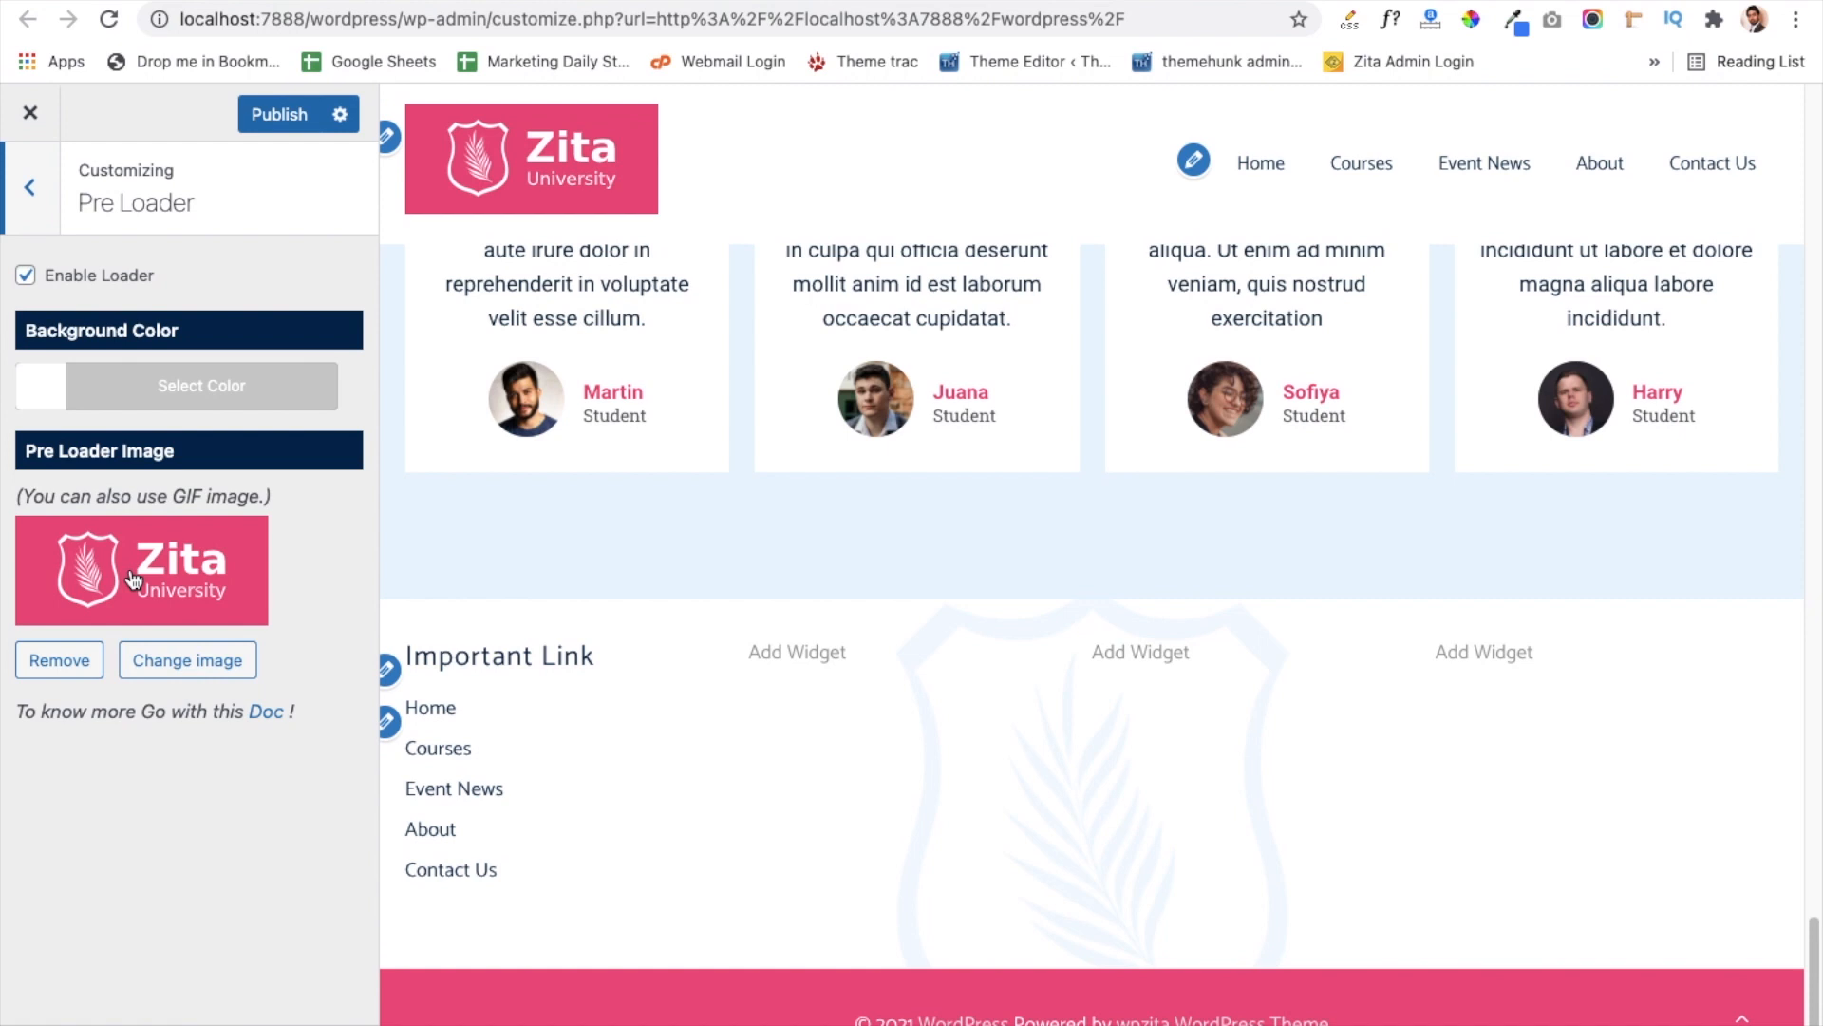
{"action": "left_click", "coordinate": [48, 211]}
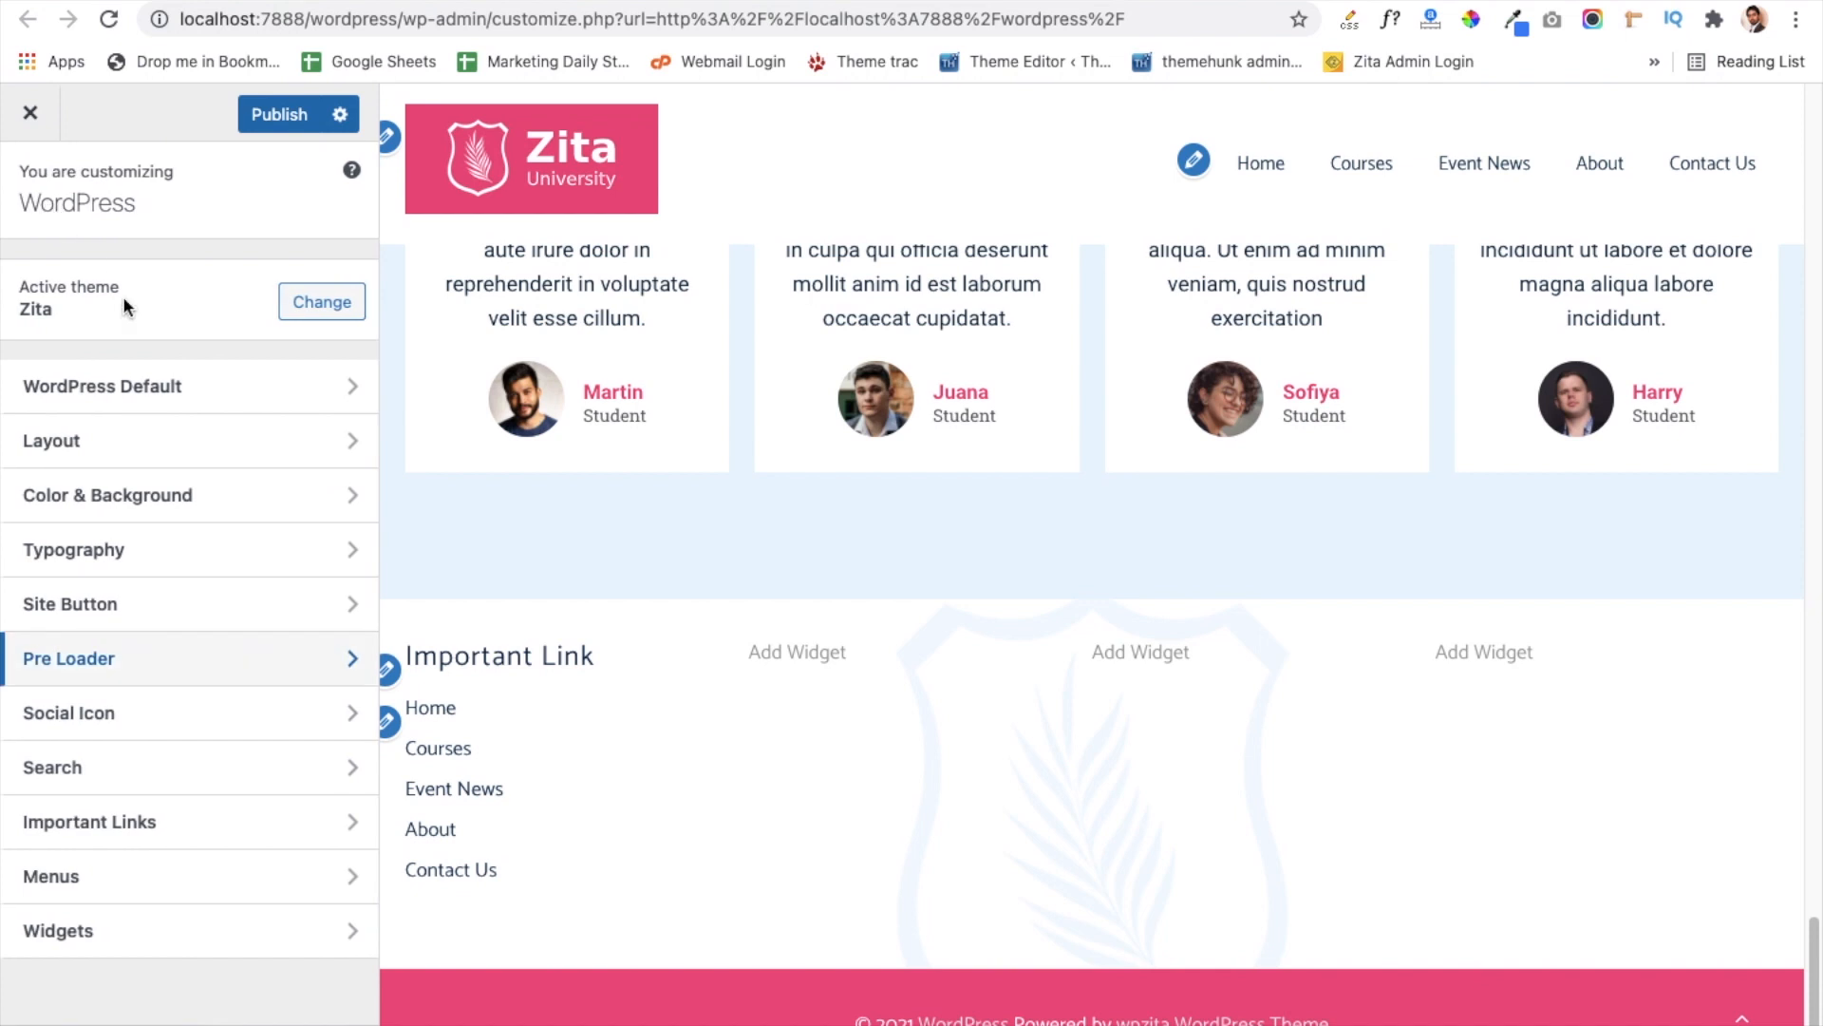
Step: Examine the Social Icon URL fields for networks such as Facebook, LinkedIn, Pinterest, Twitter and Instagram
{"action": "left_click", "coordinate": [131, 731]}
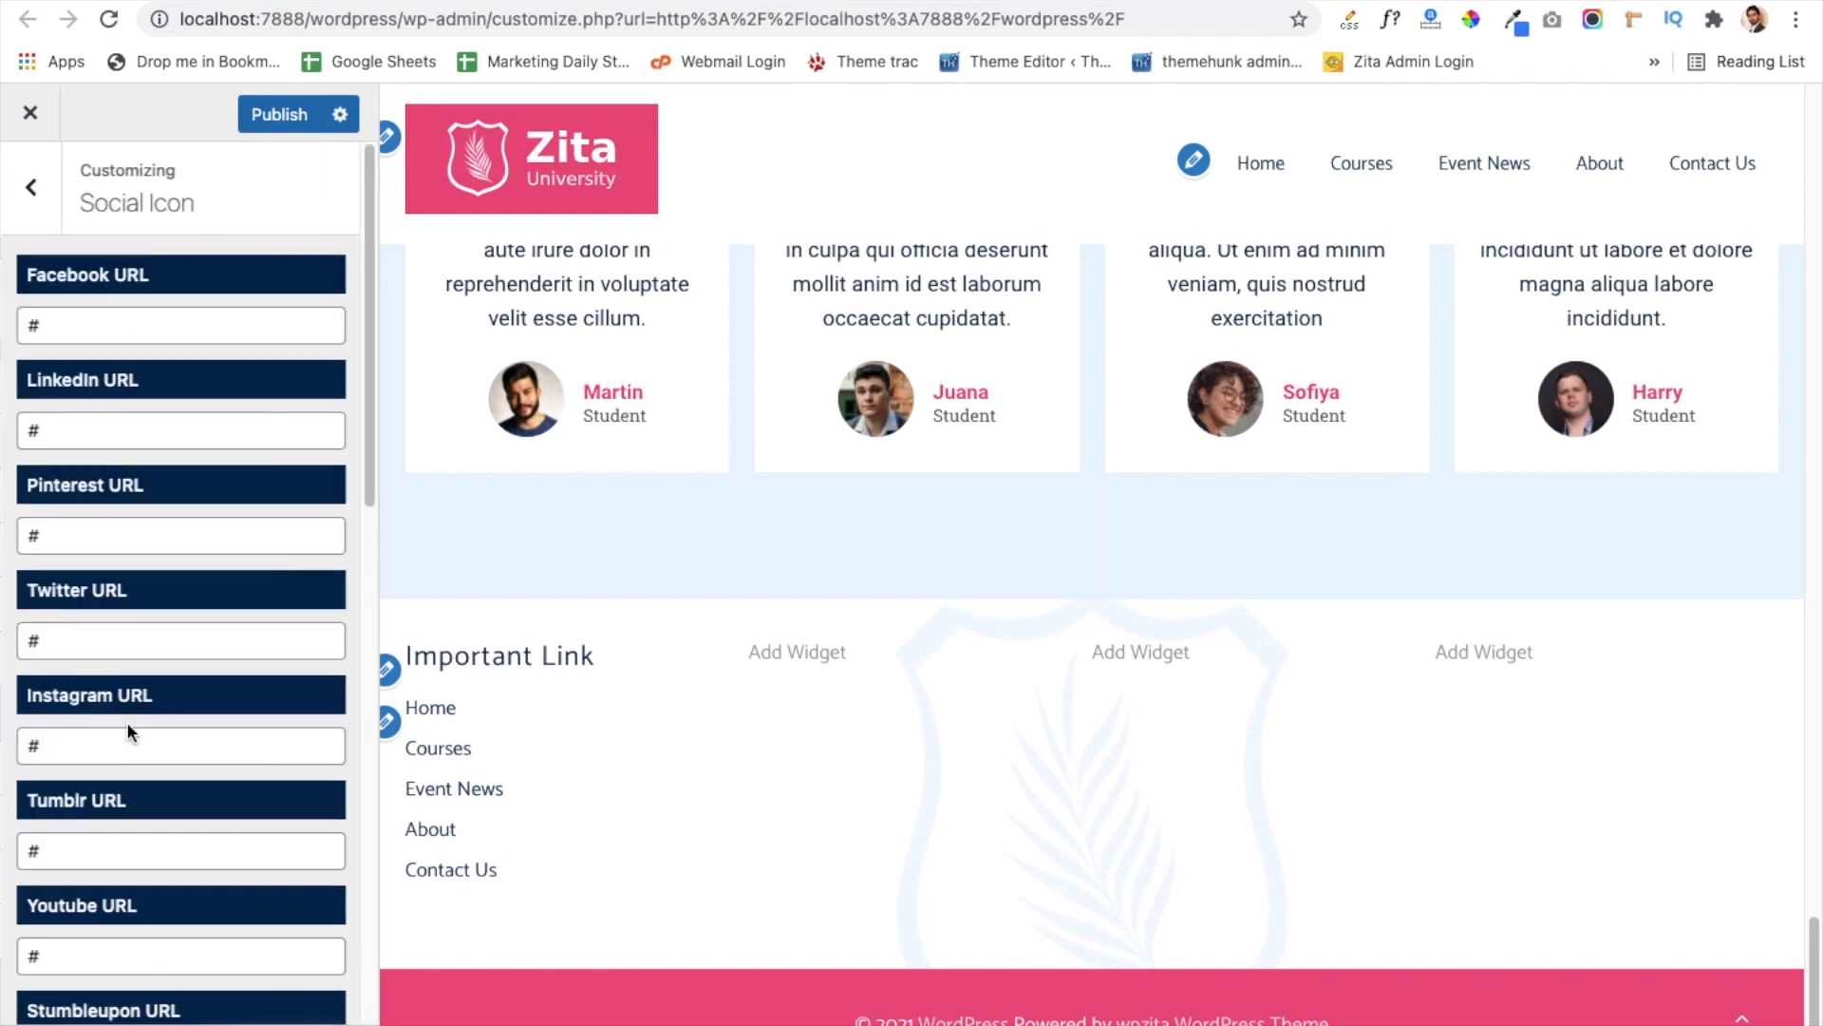
{"action": "left_click", "coordinate": [99, 330]}
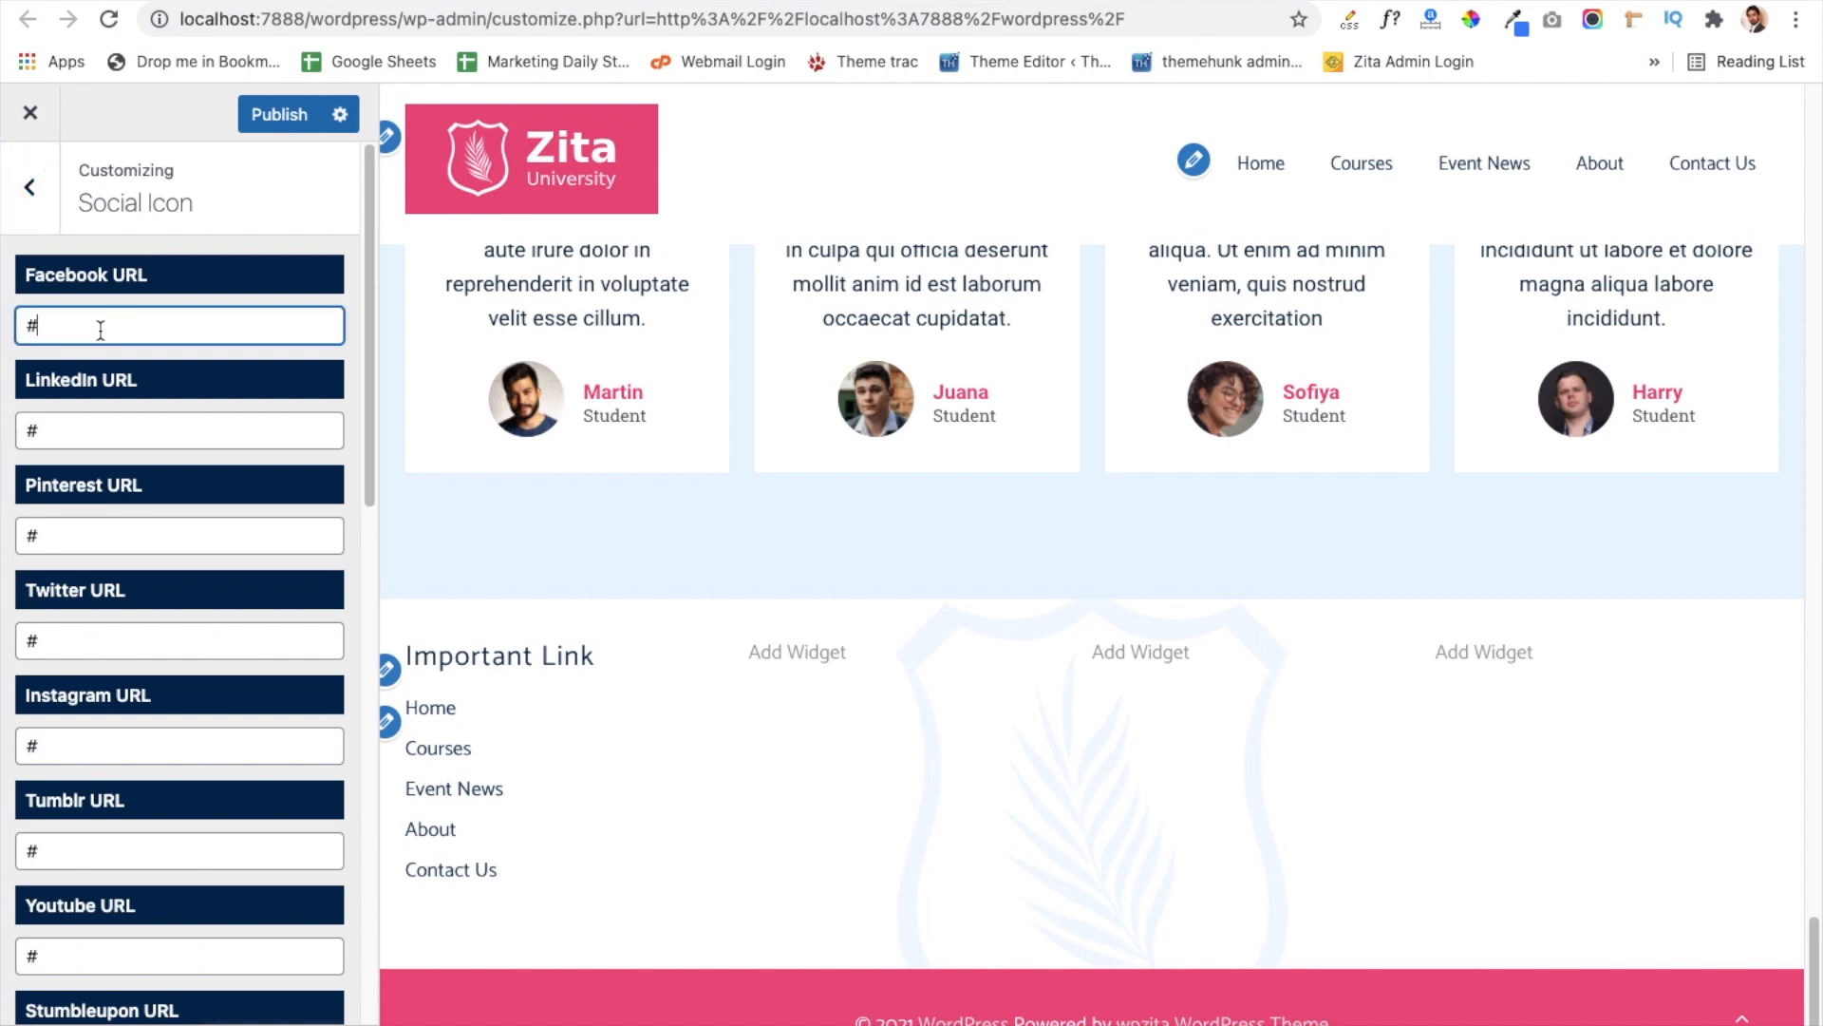
{"action": "left_click", "coordinate": [37, 195]}
Step: Examine the Search Icon settings for font size, radius, and icon, border, hover and background colors
{"action": "left_click", "coordinate": [156, 771]}
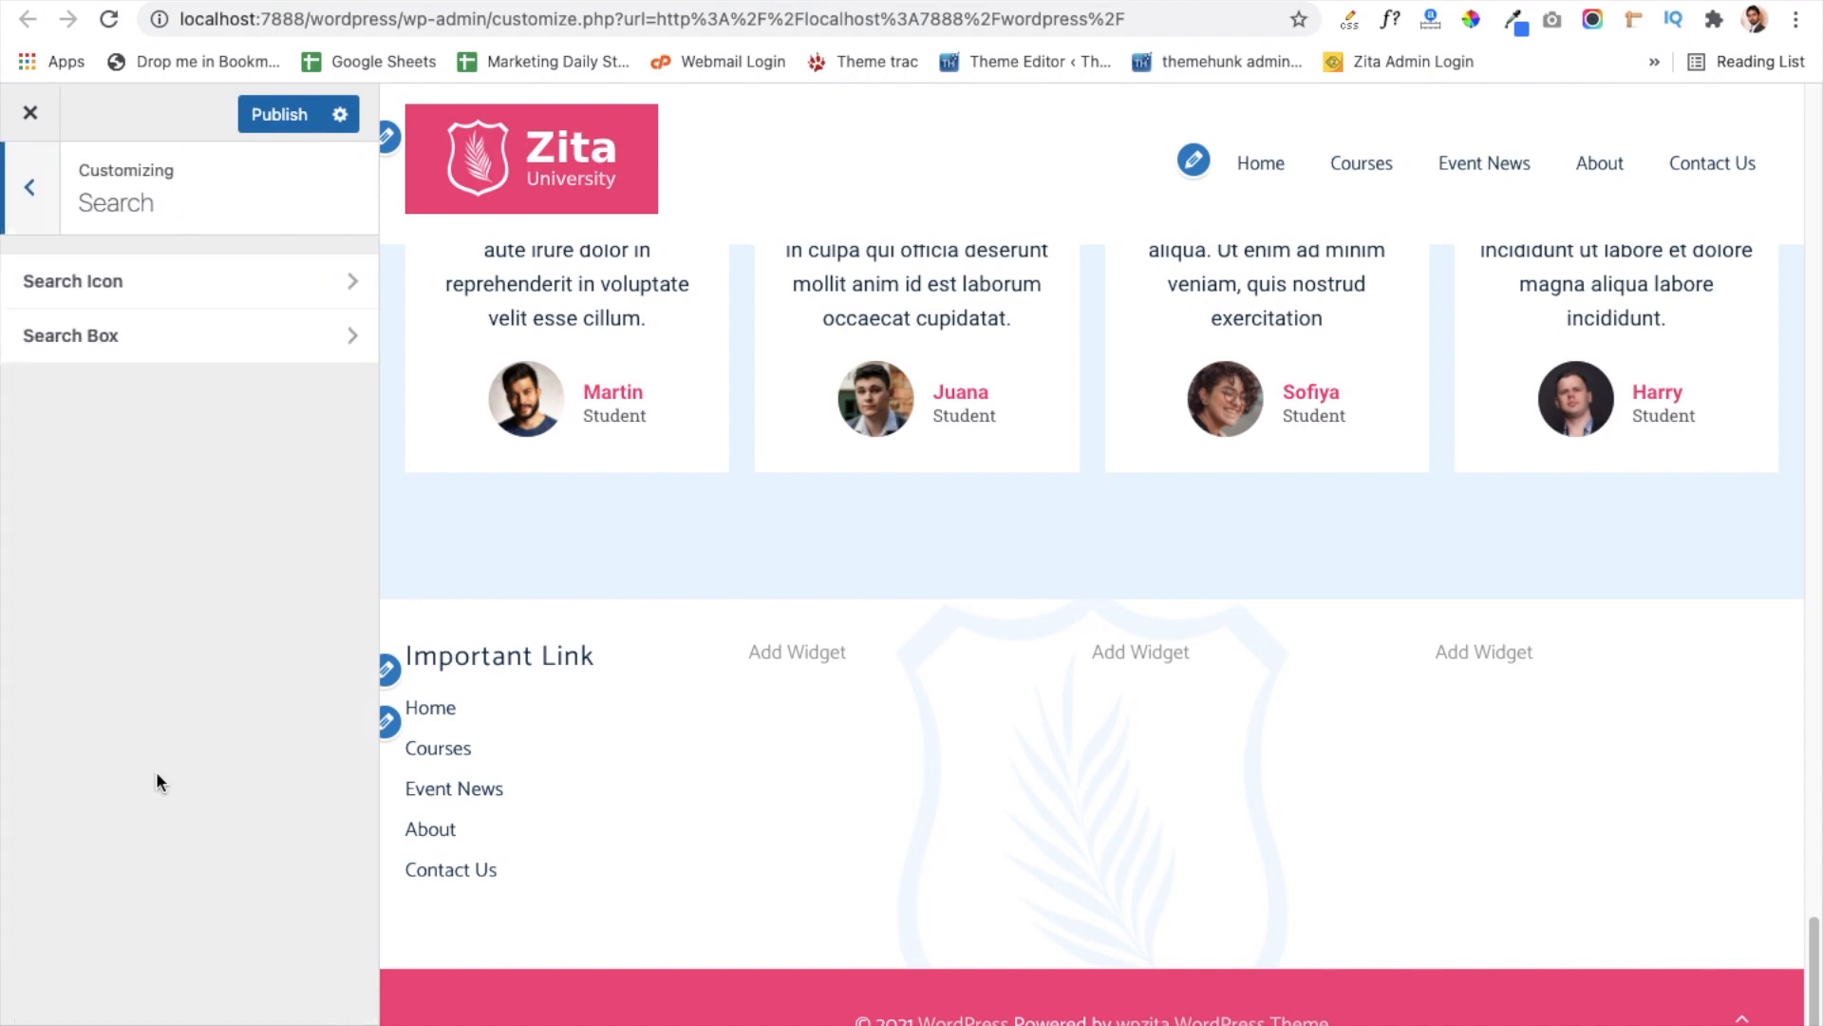
{"action": "left_click", "coordinate": [139, 300]}
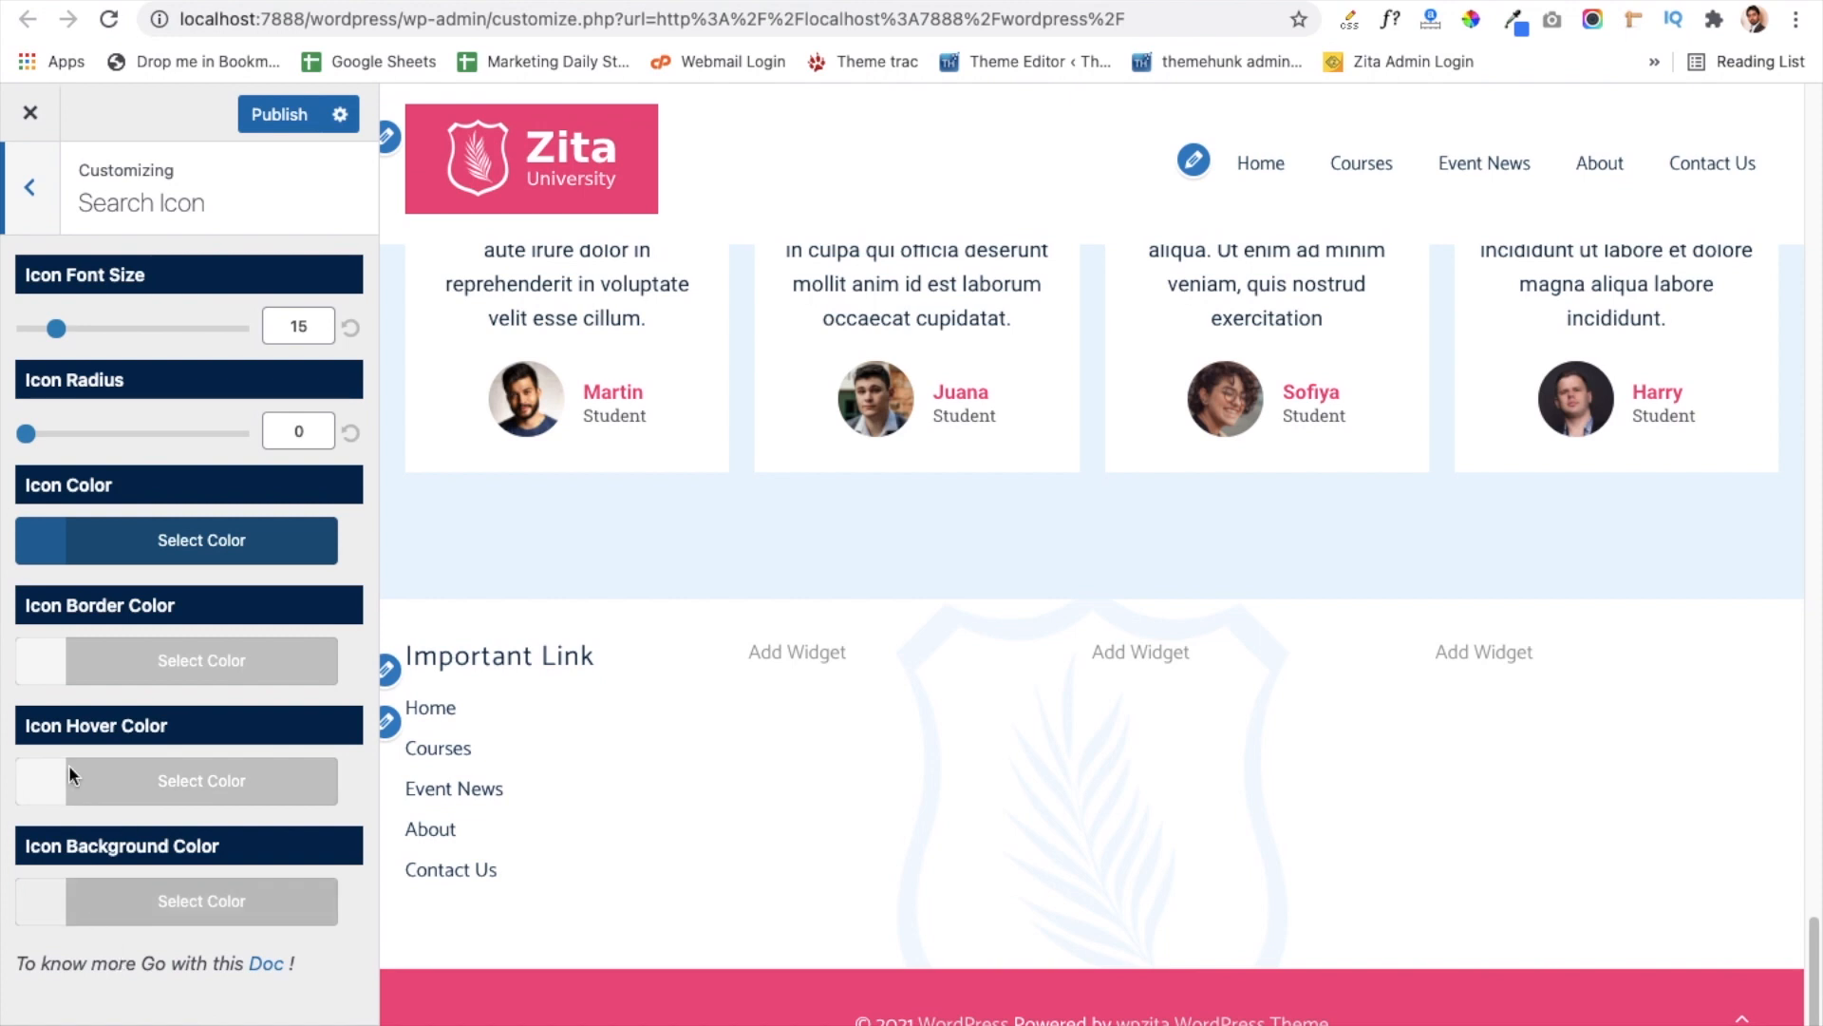
{"action": "left_click", "coordinate": [30, 187]}
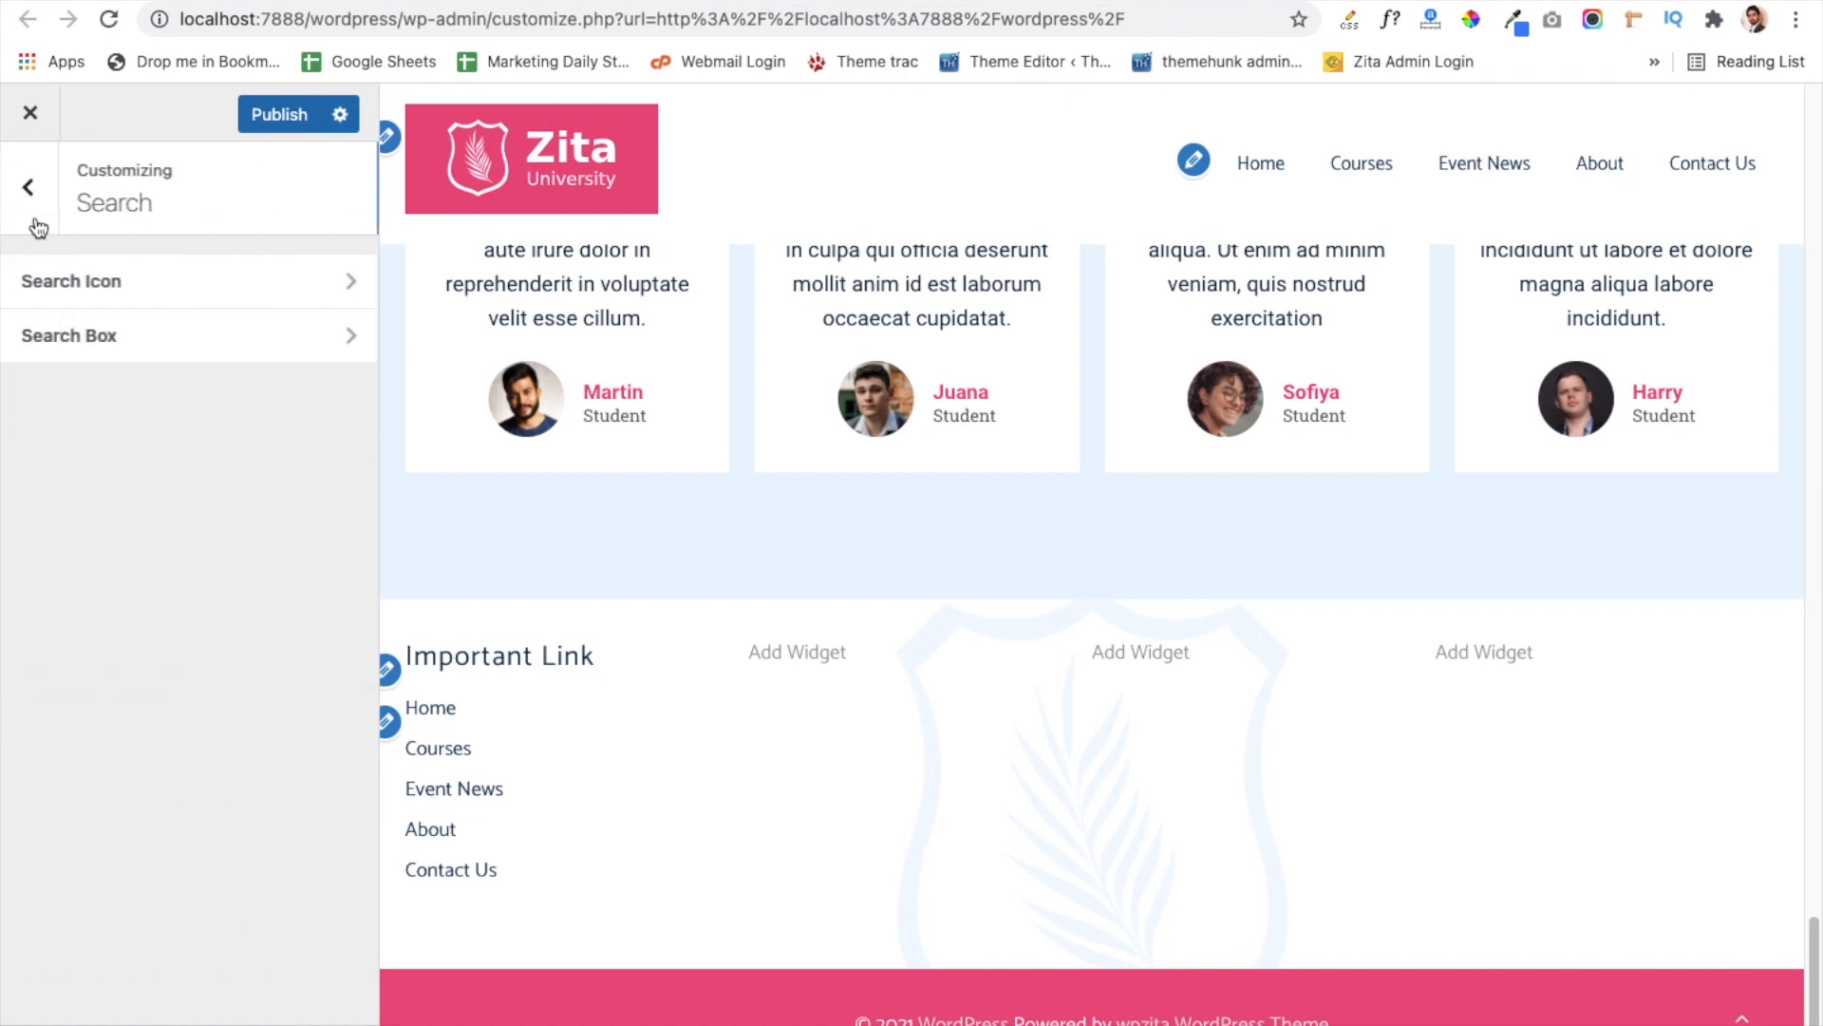
Step: Examine the Search Box settings for width, height, border radius, placeholder, icon size and colors, and return to the main Customizer sections
{"action": "left_click", "coordinate": [107, 361]}
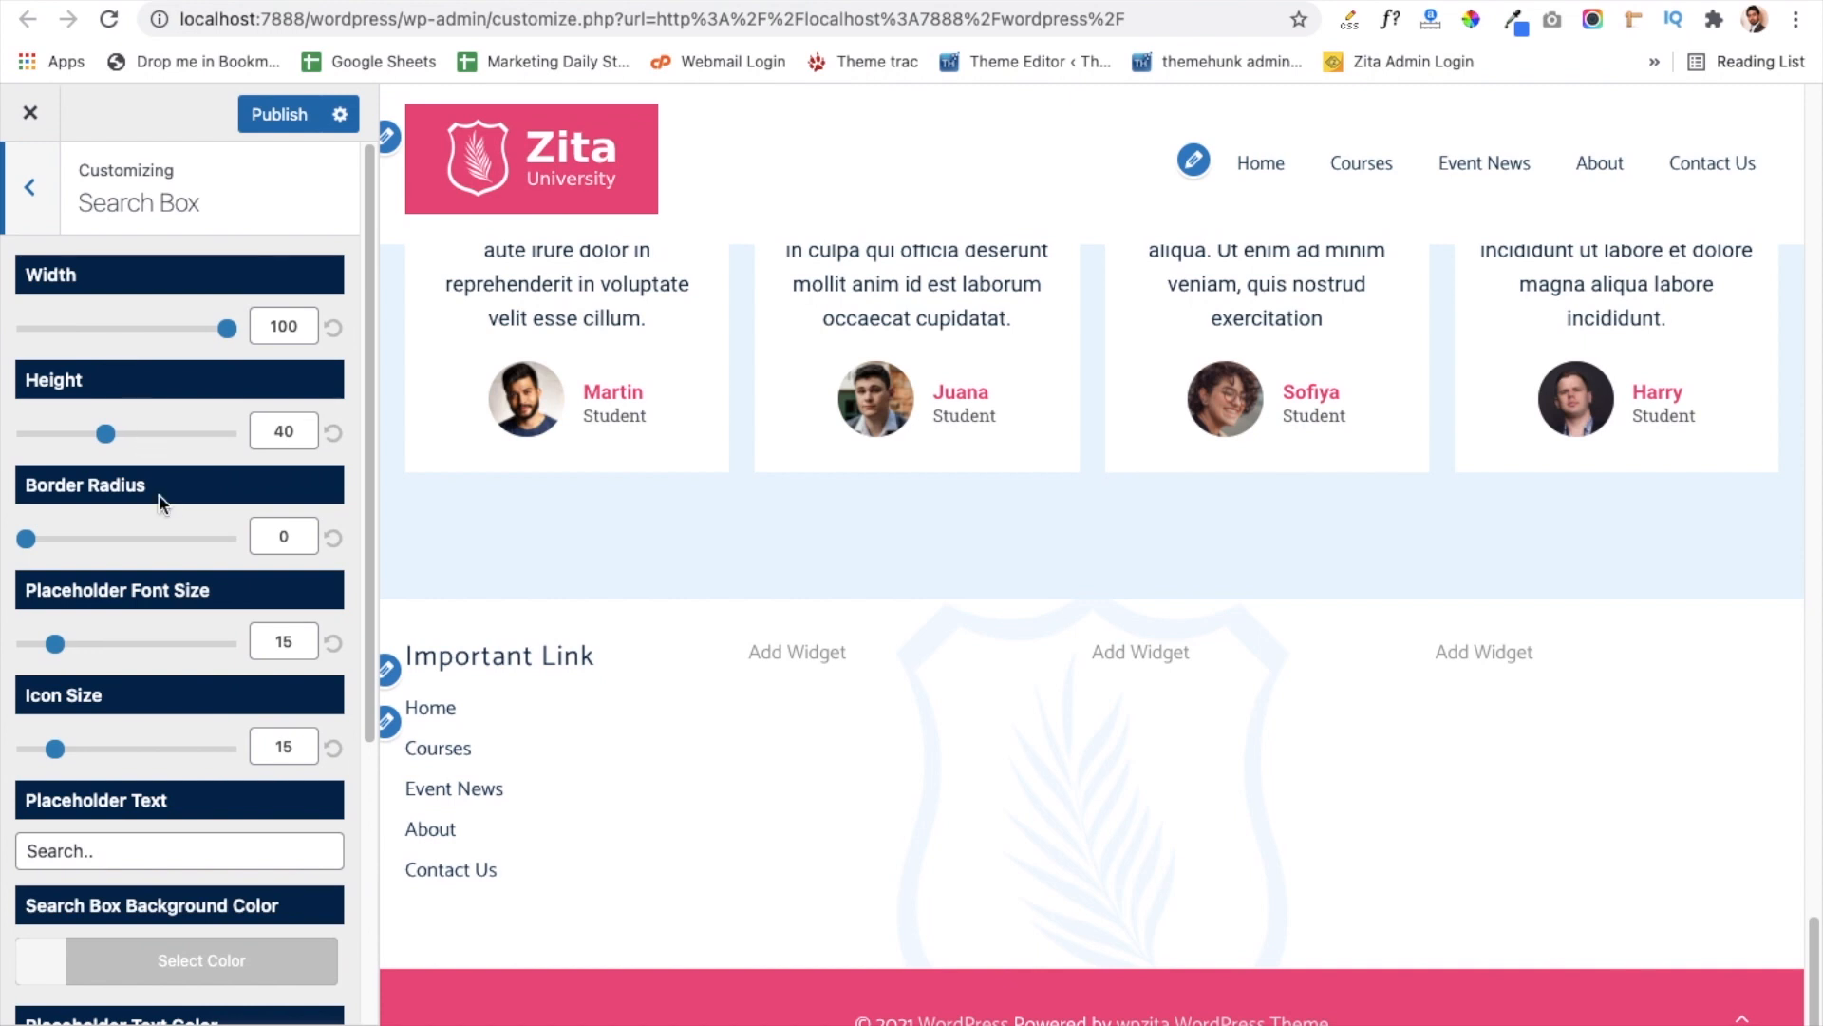
{"action": "scroll", "coordinate": [157, 494], "scroll_direction": "down", "scroll_amount": 4}
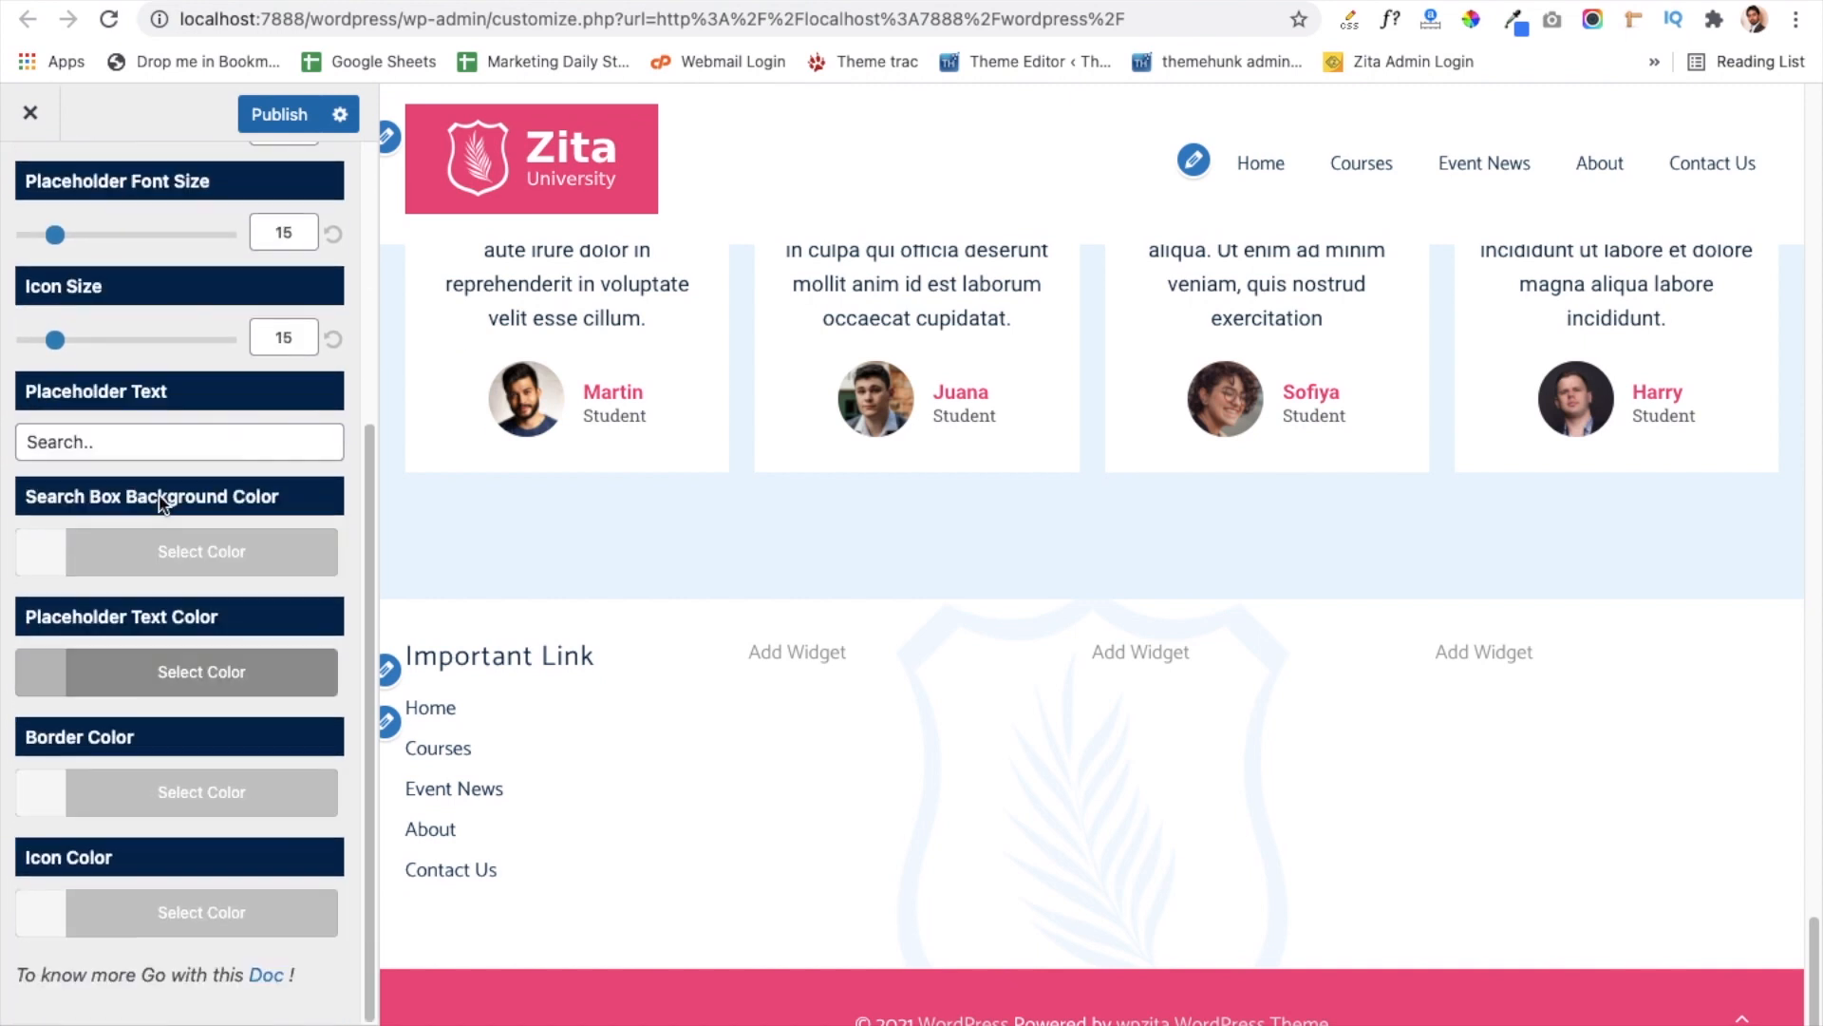
{"action": "scroll", "coordinate": [67, 223], "scroll_direction": "up", "scroll_amount": 4}
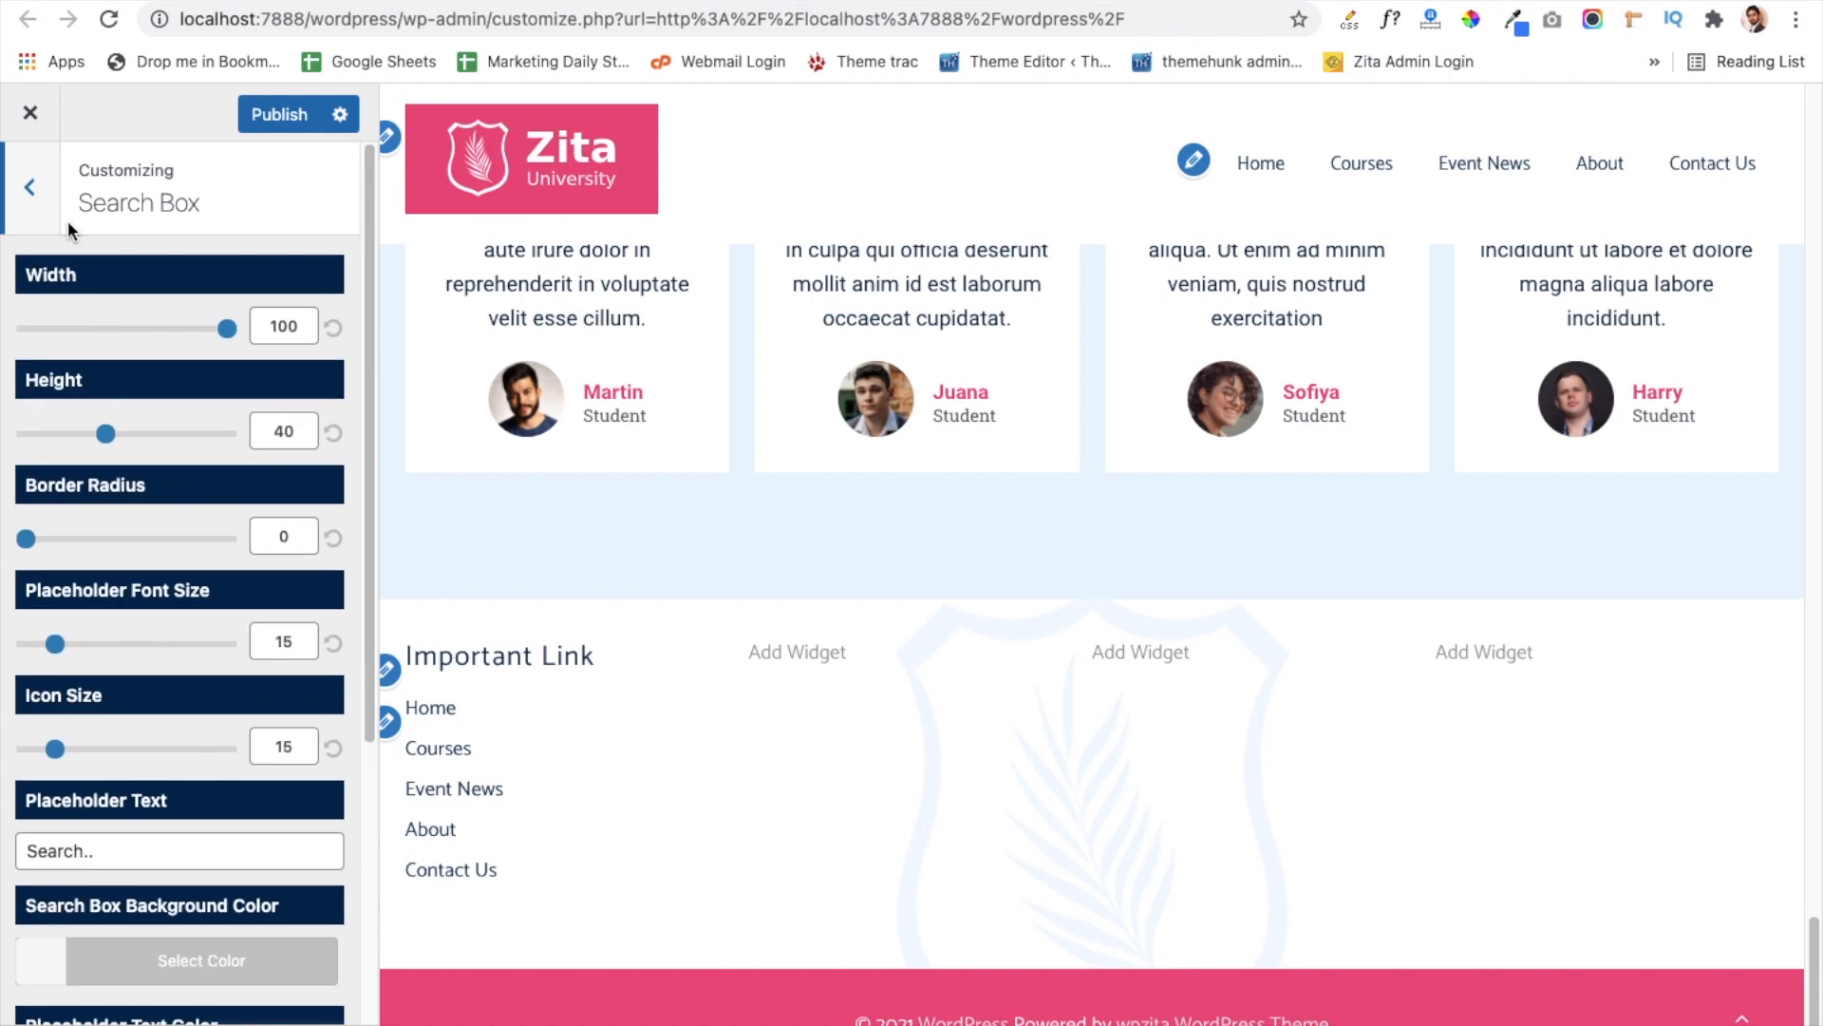
{"action": "left_click", "coordinate": [36, 190]}
{"action": "left_click", "coordinate": [34, 188]}
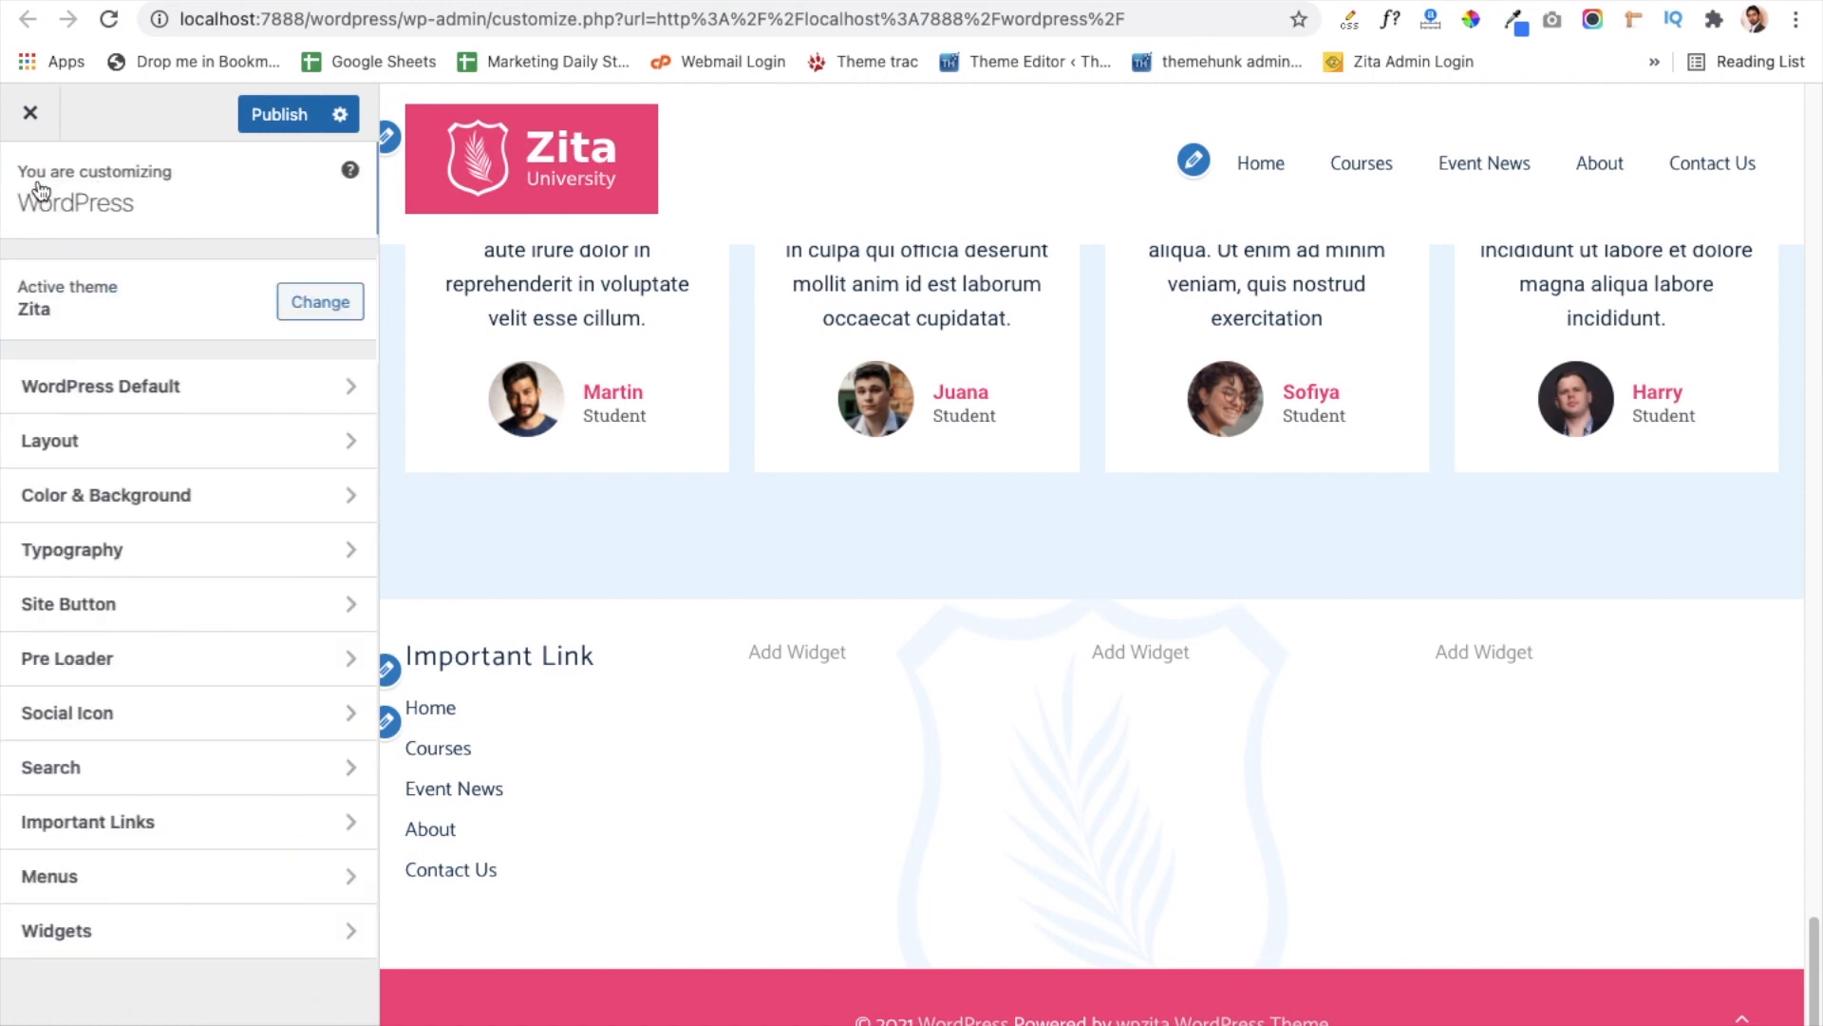